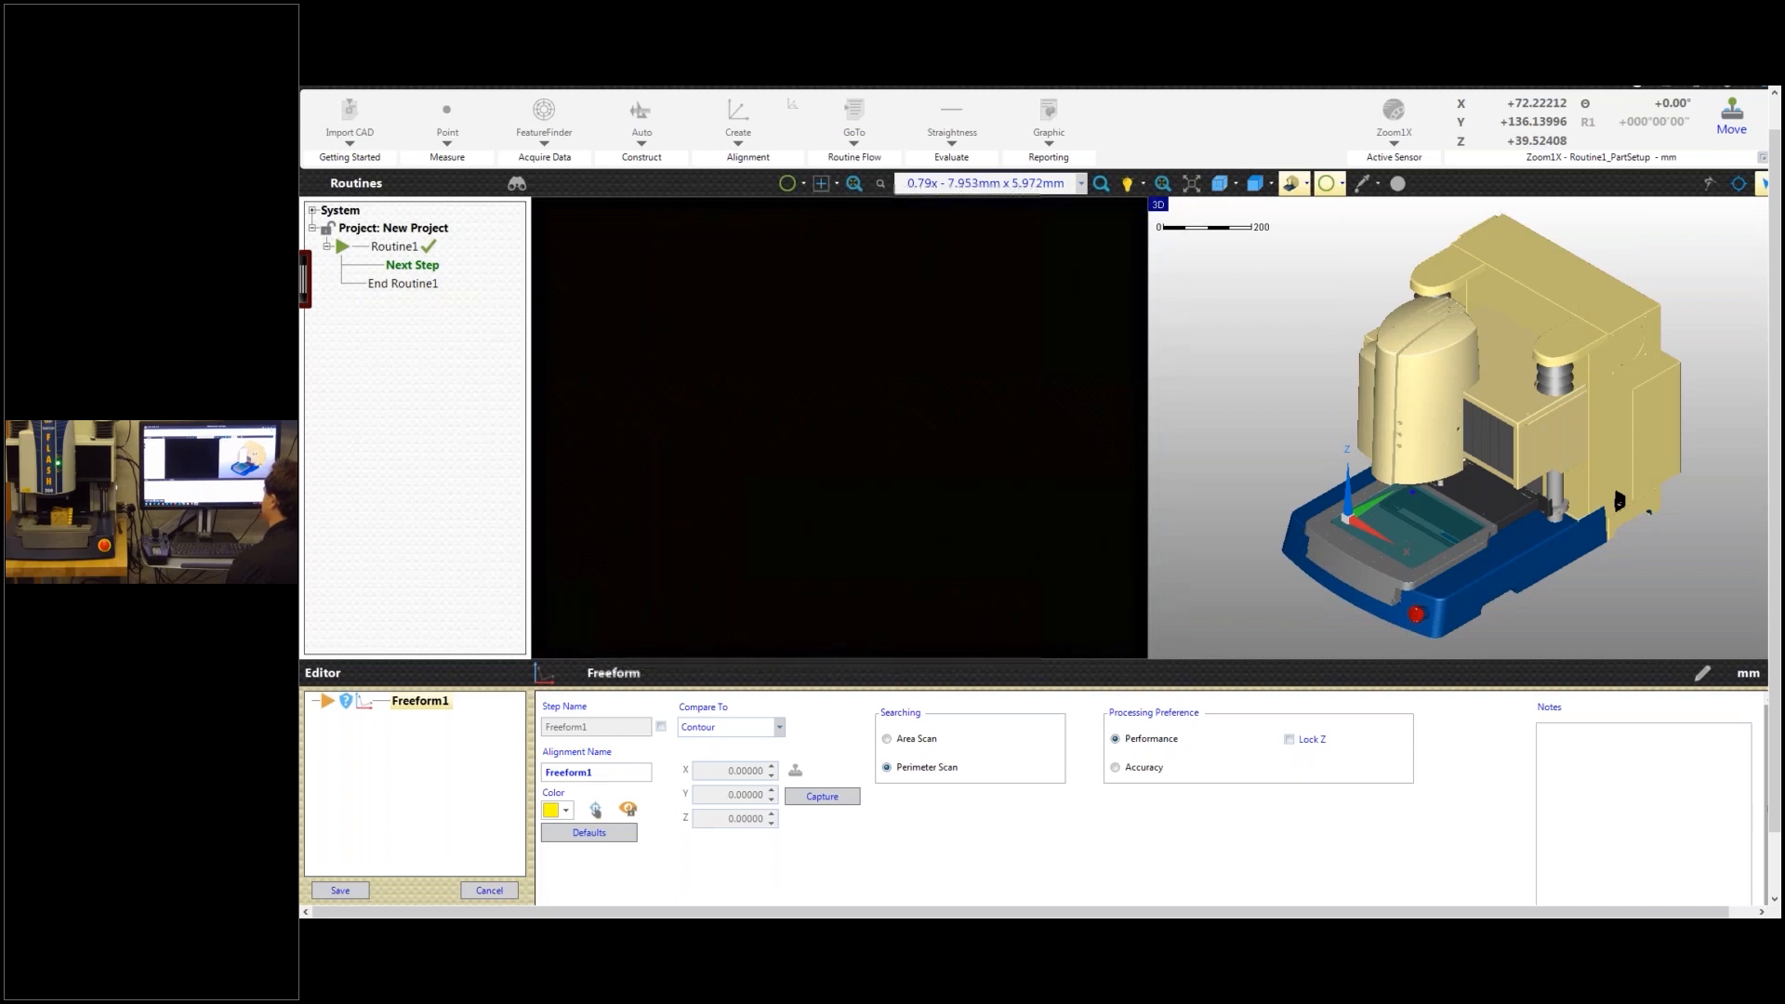
Step: Cancel the Freeform1 alignment step being edited
{"action": "left_click", "coordinate": [470, 893]}
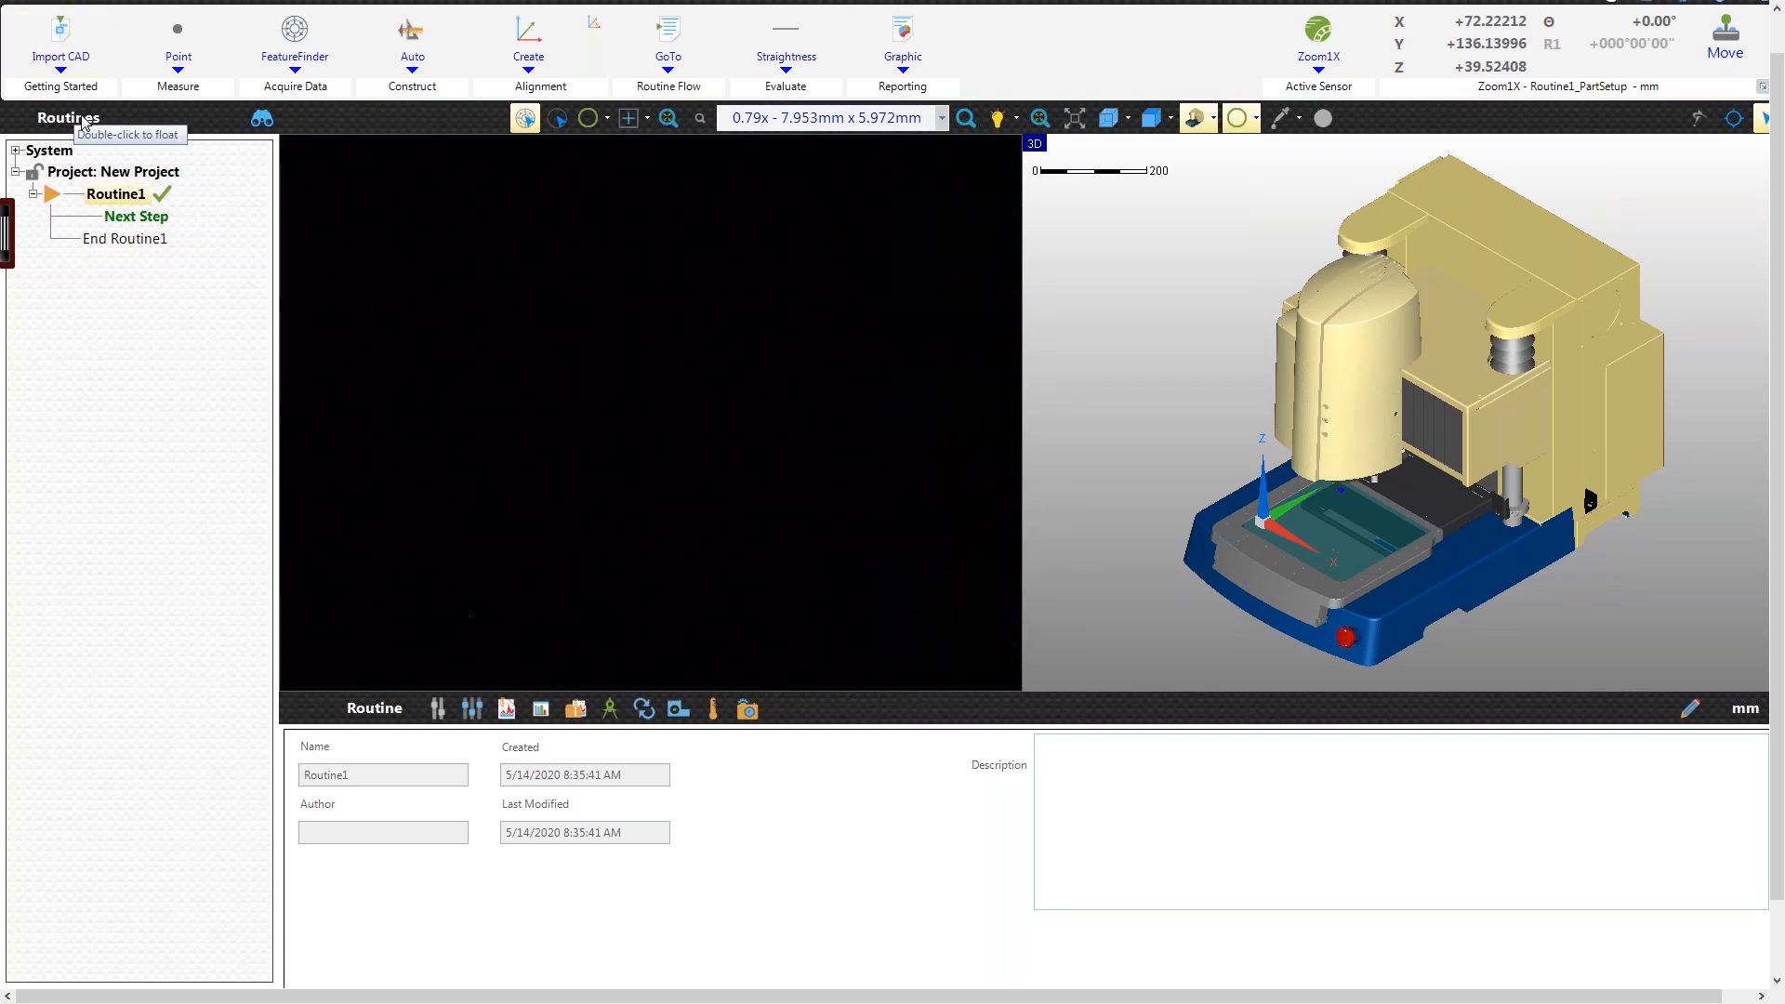
Step: Examine the available getting-started, feature measurement and data acquisition tools
{"action": "left_click", "coordinate": [59, 72]}
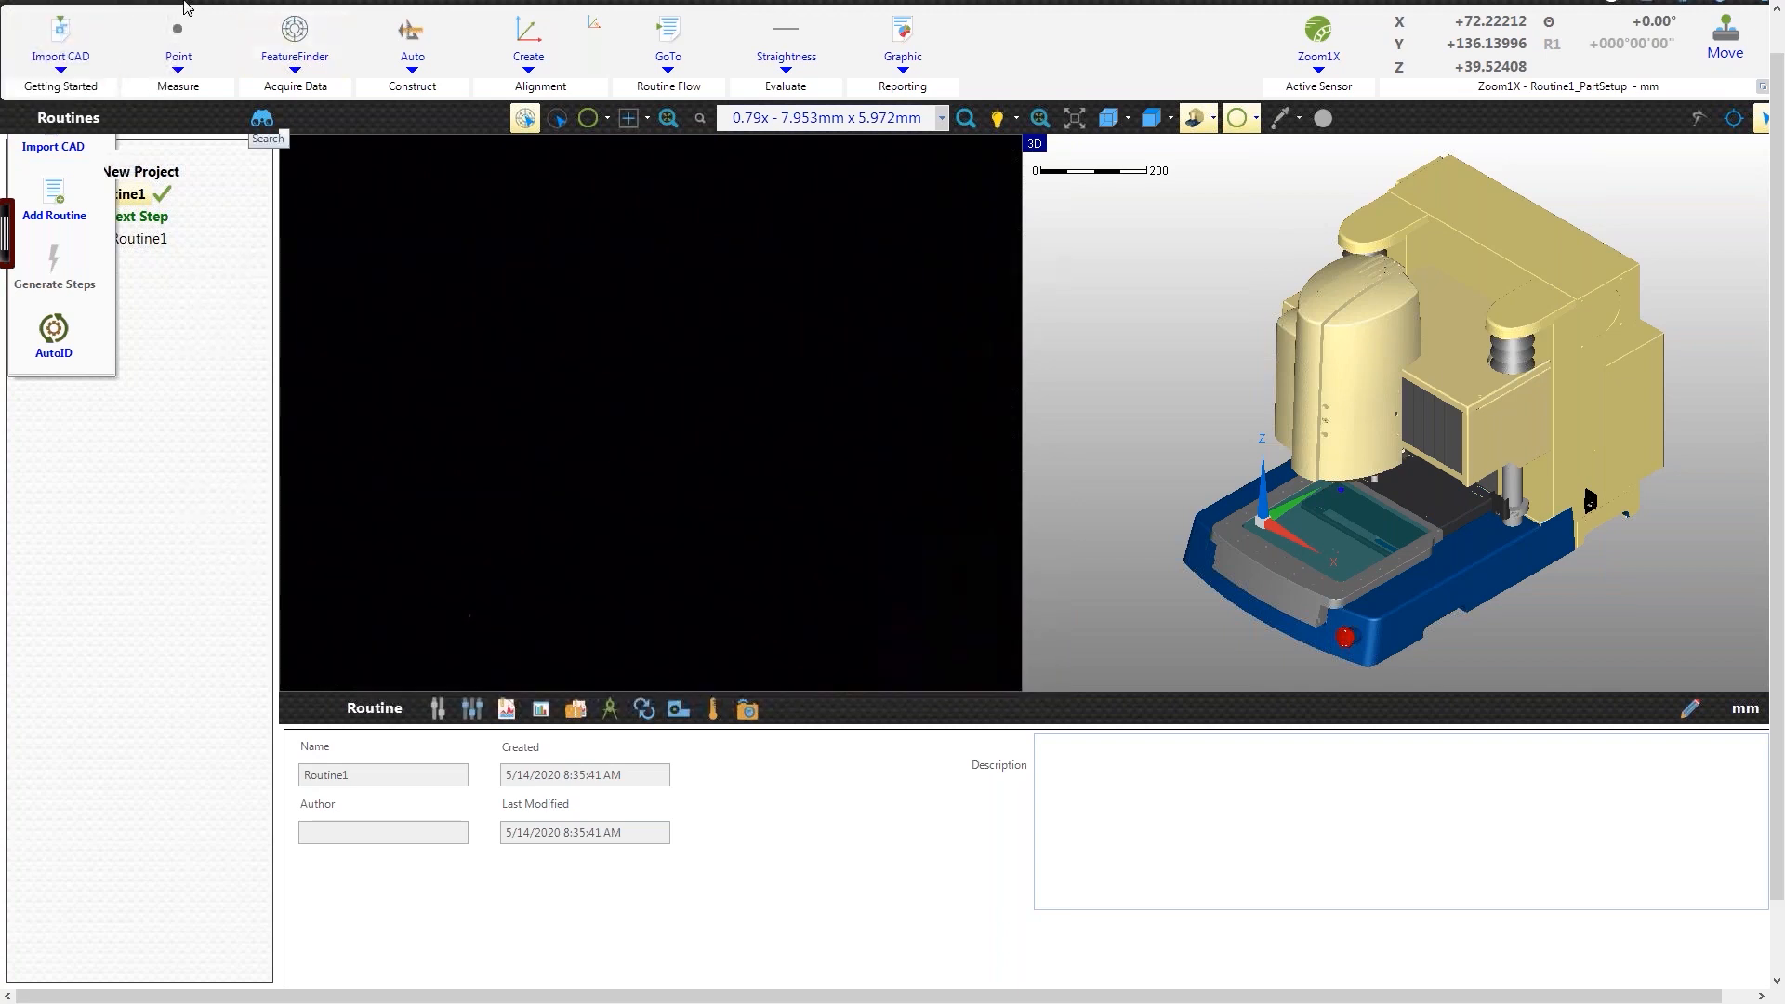
{"action": "left_click", "coordinate": [59, 71]}
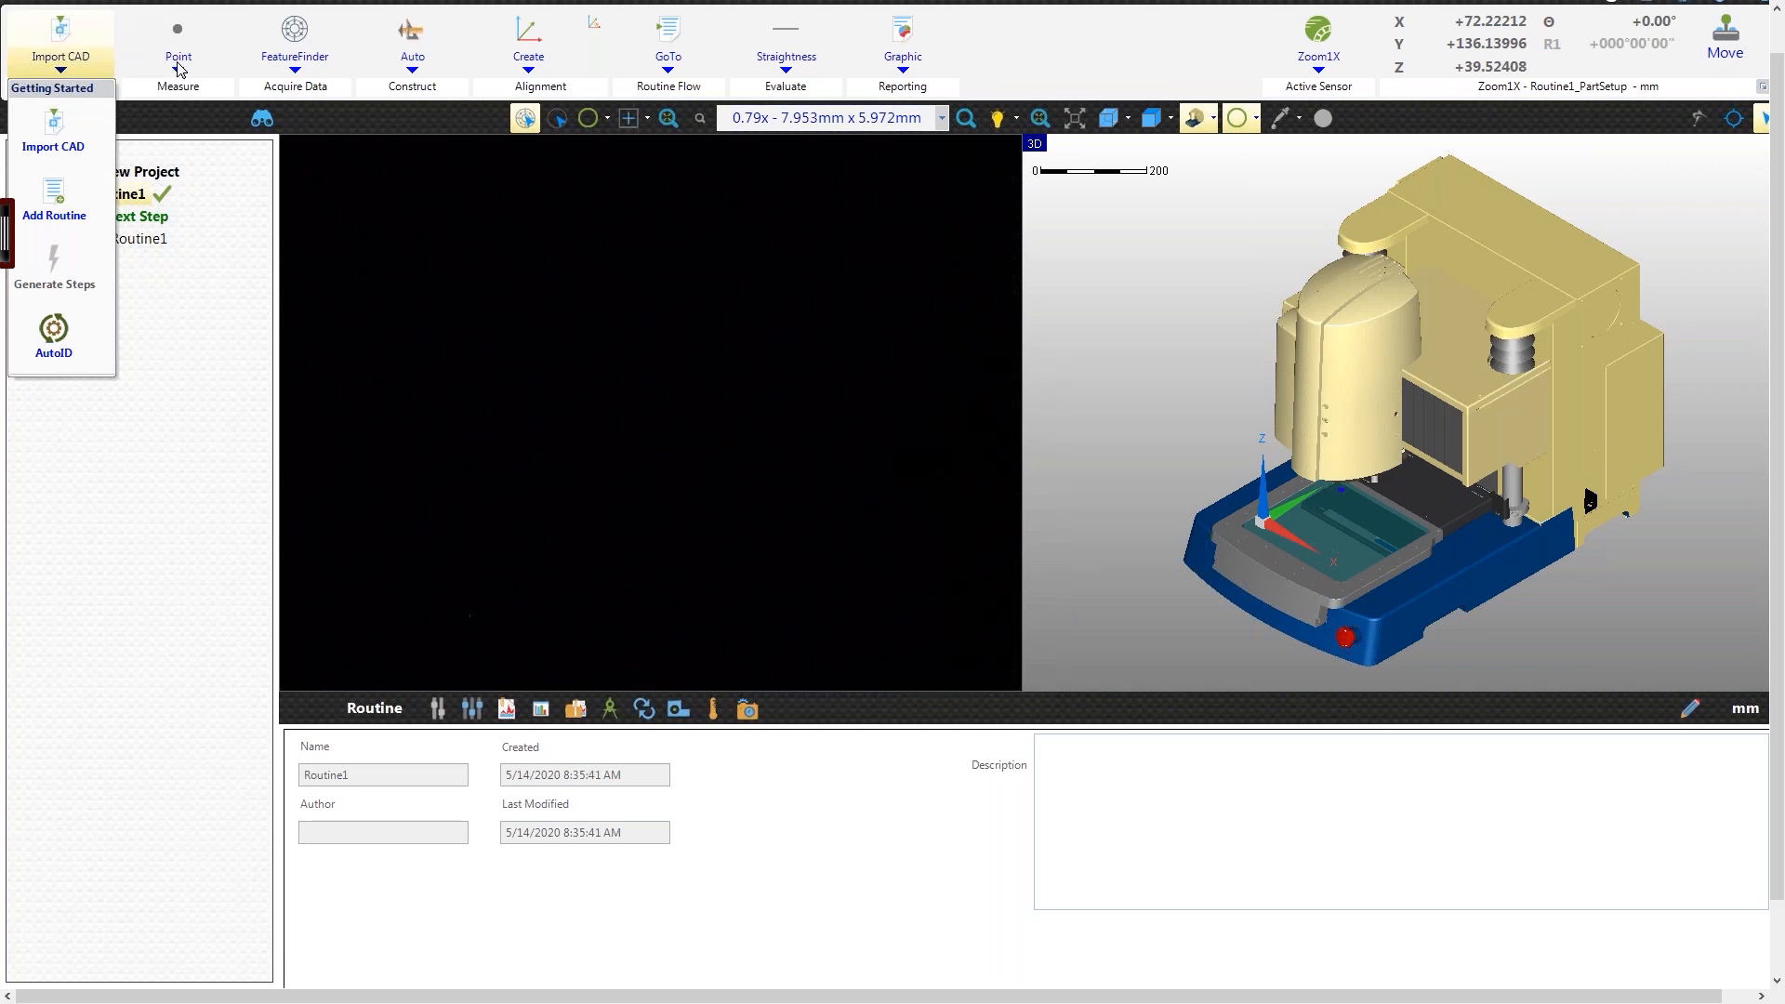
{"action": "left_click", "coordinate": [179, 71]}
{"action": "left_click", "coordinate": [296, 72]}
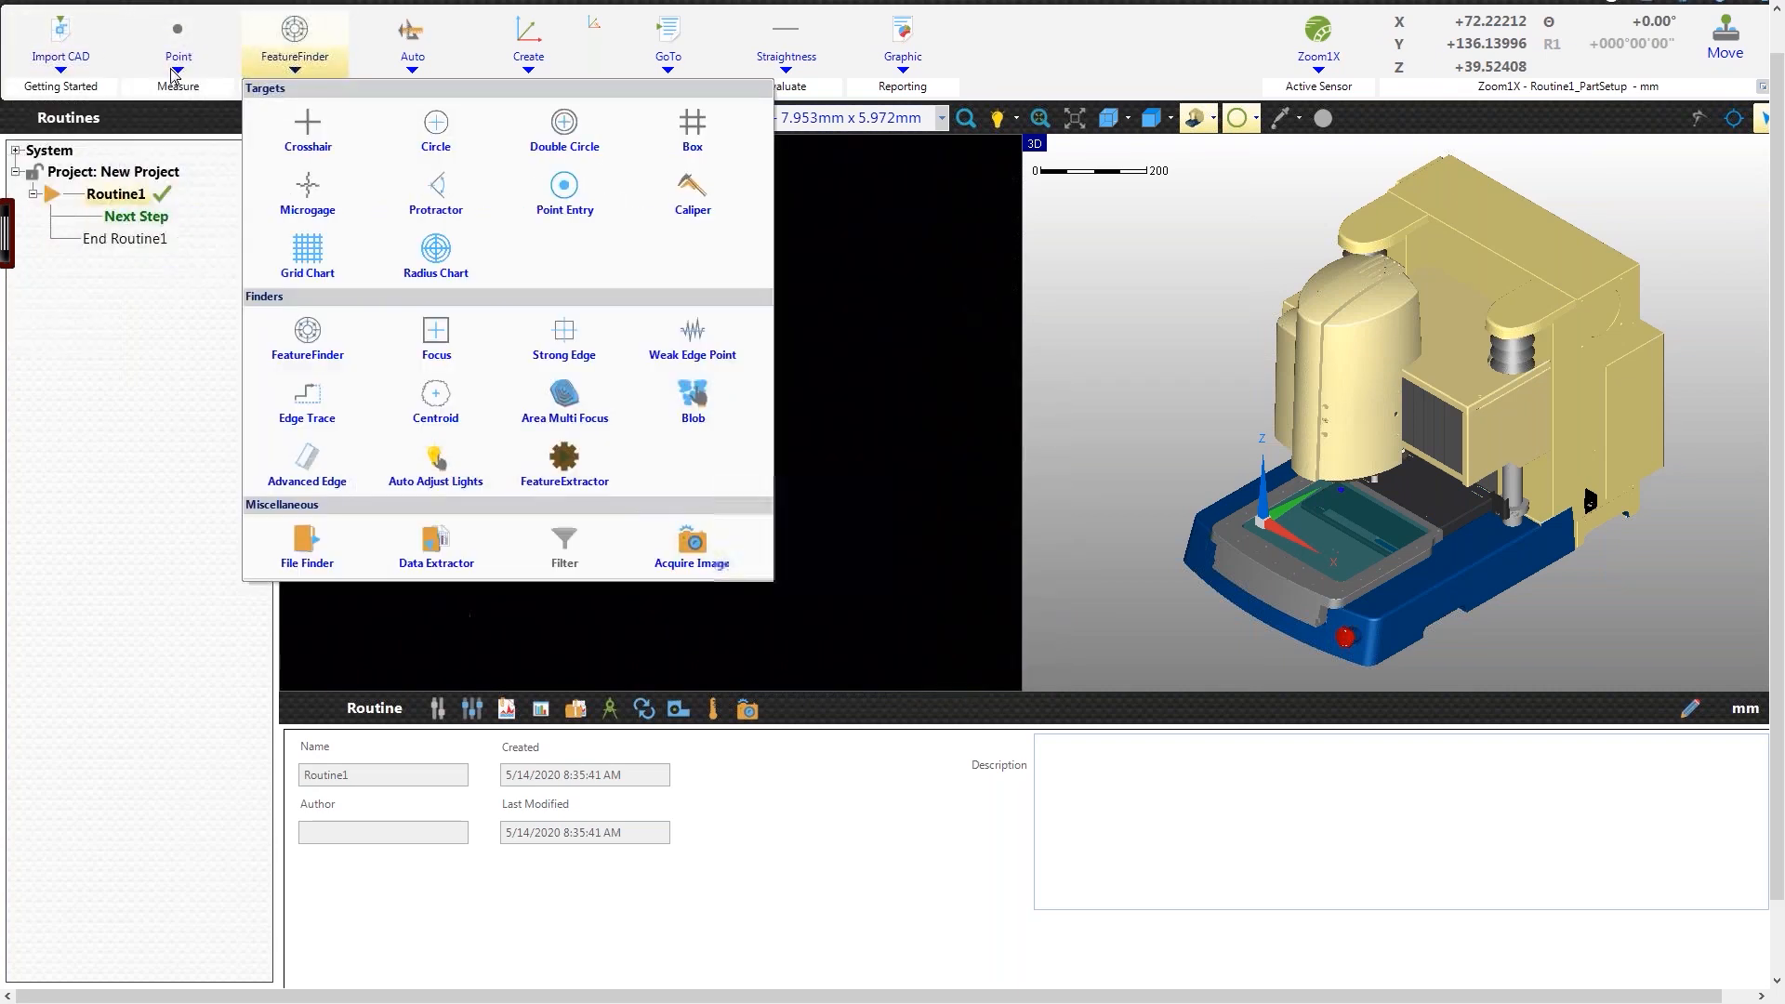
{"action": "left_click", "coordinate": [179, 70]}
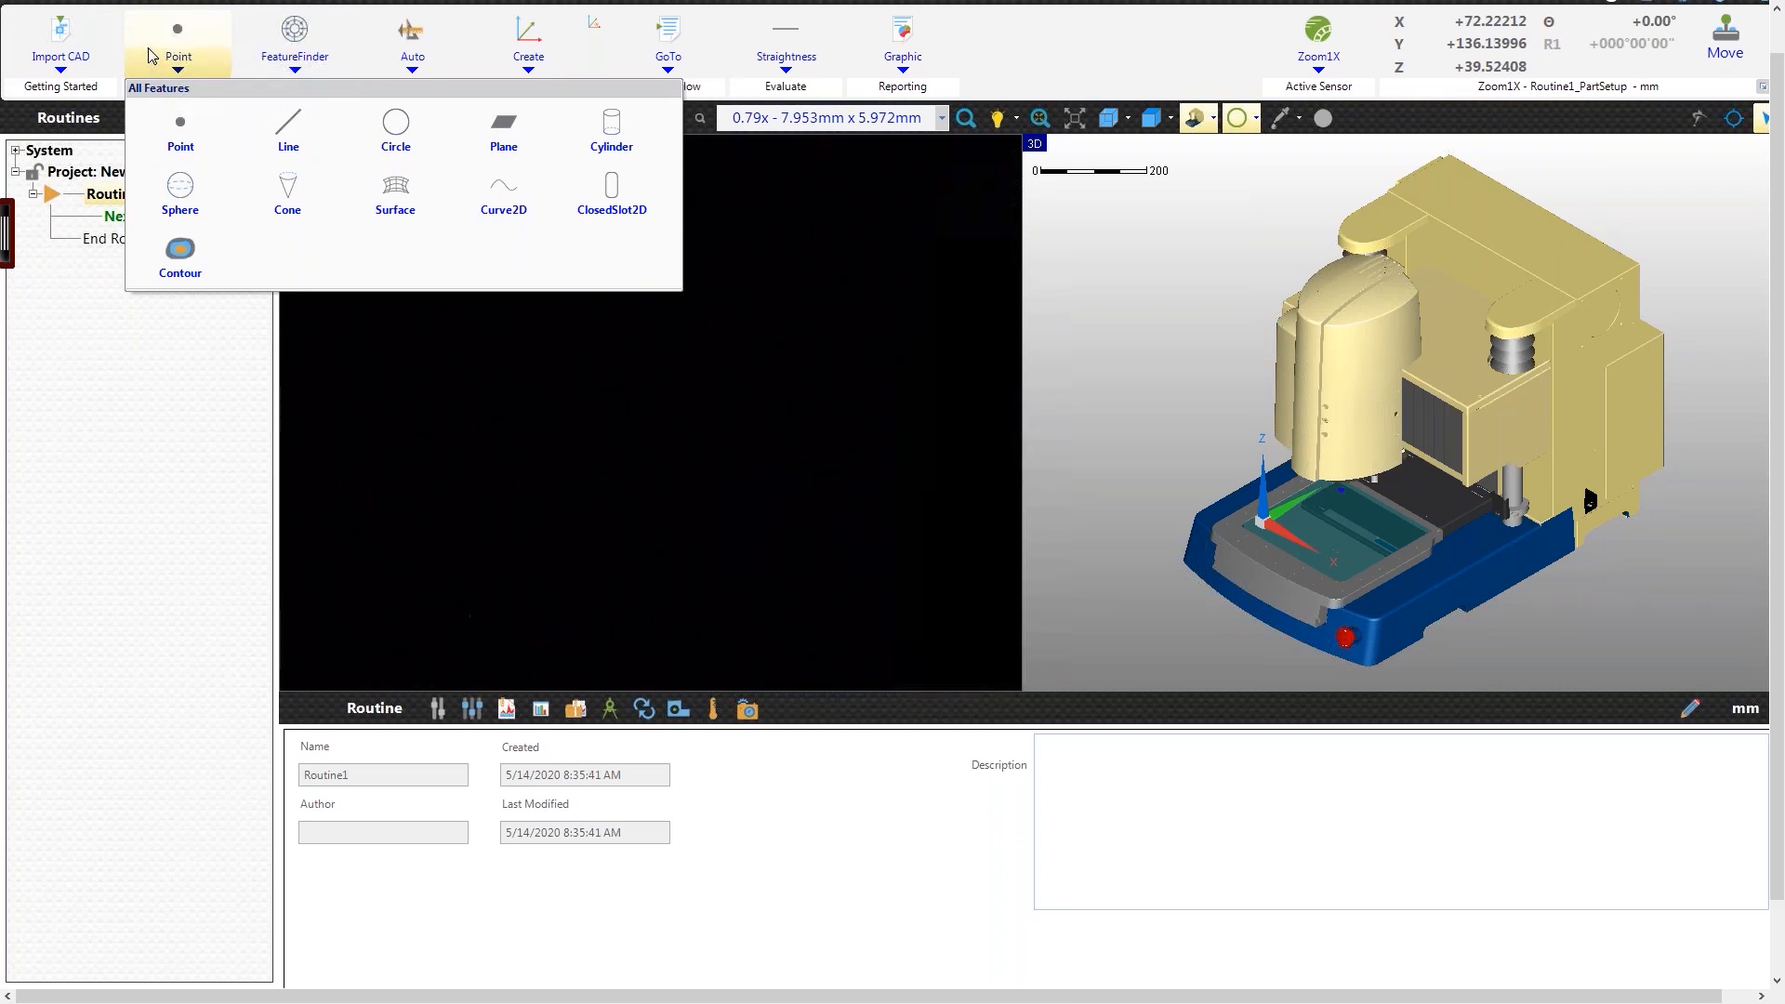
{"action": "left_click", "coordinate": [195, 76]}
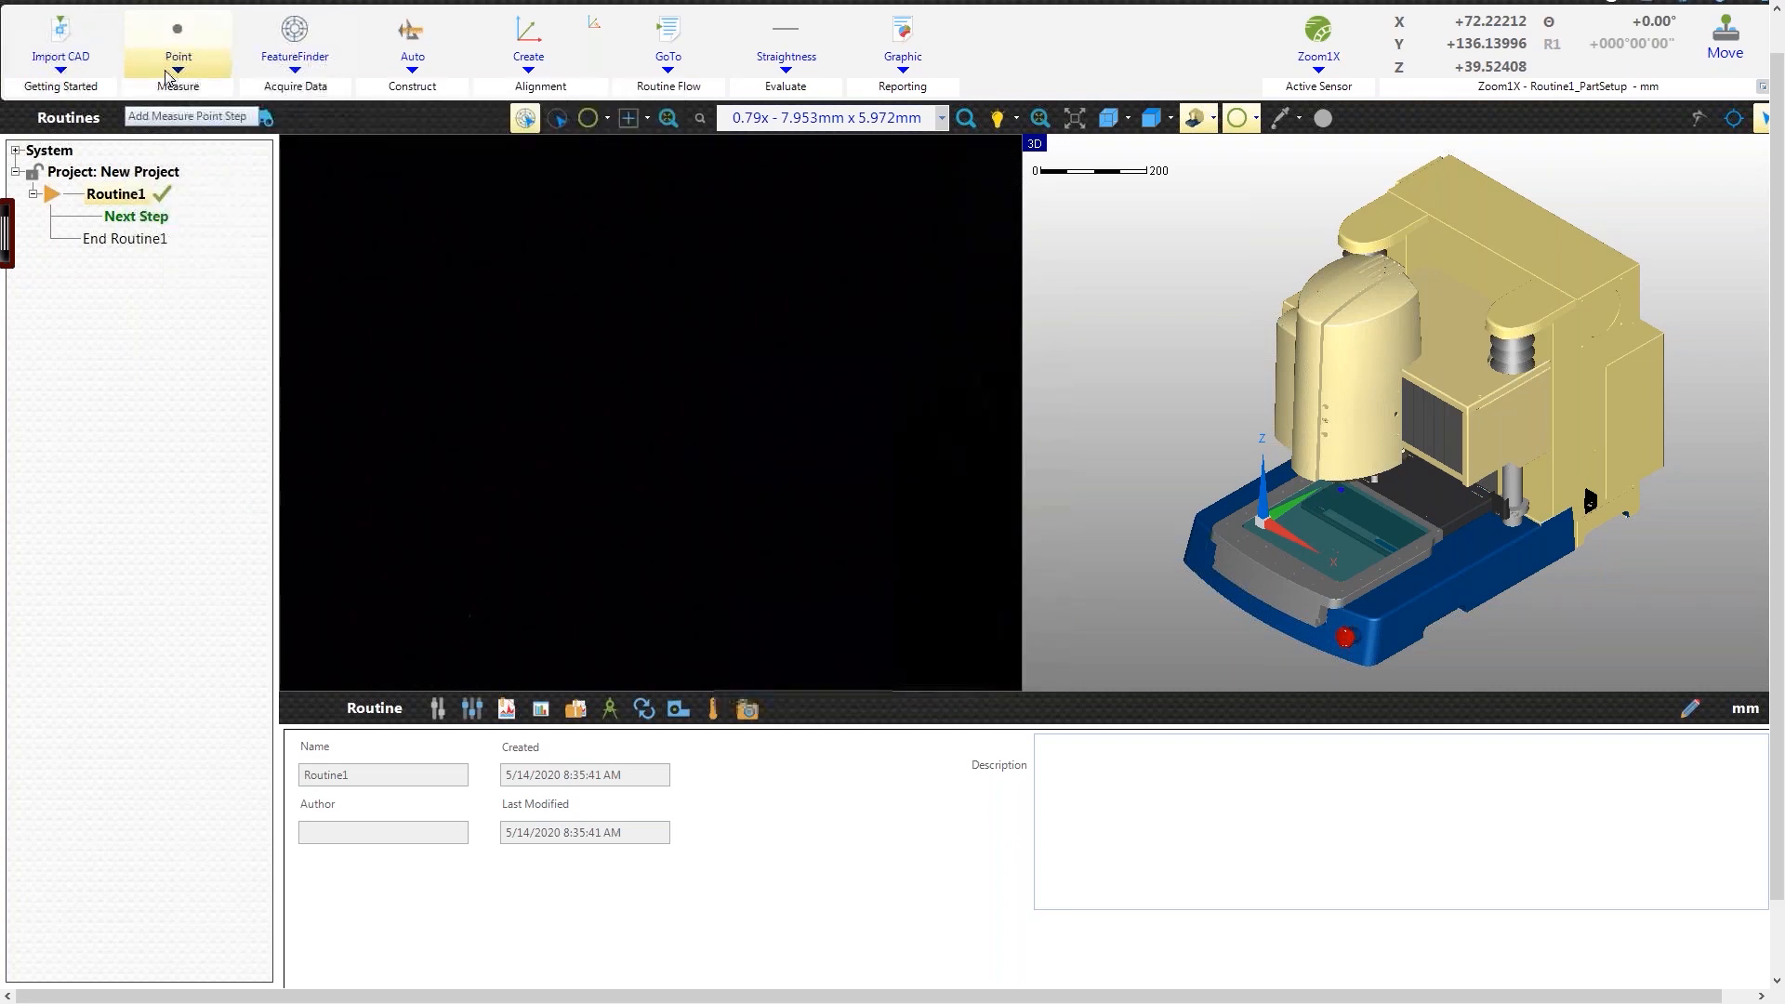
{"action": "left_click", "coordinate": [169, 78]}
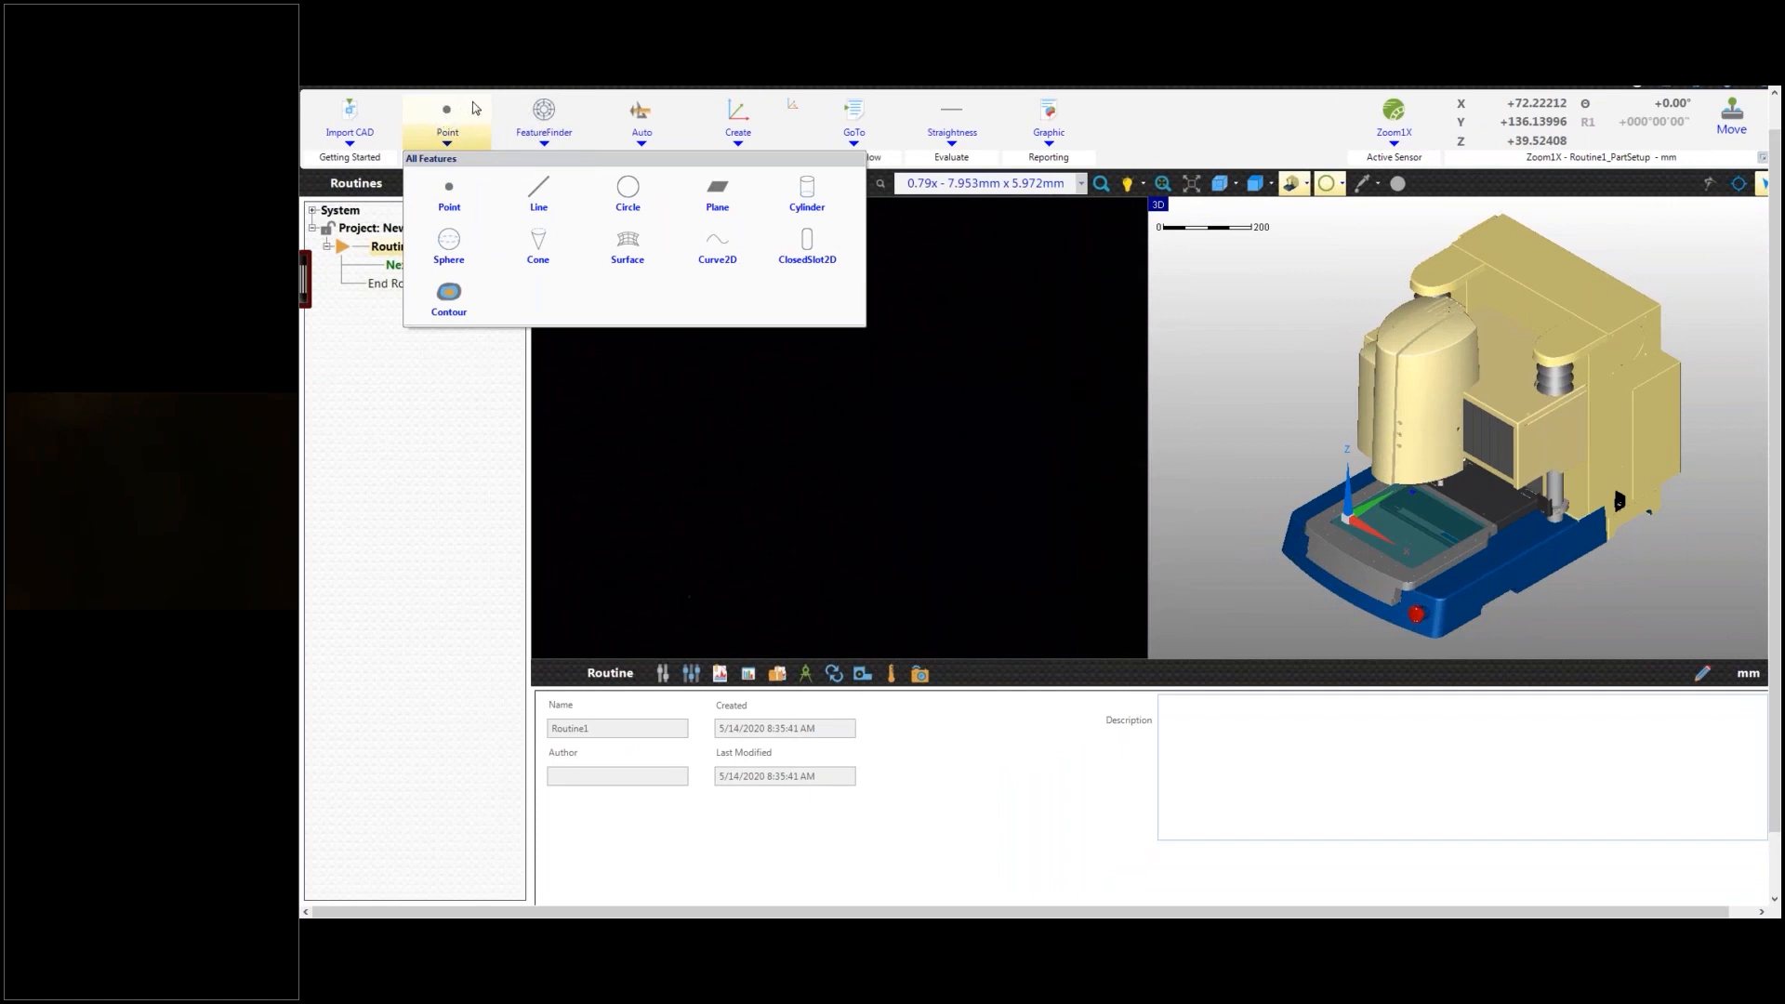
{"action": "left_click", "coordinate": [555, 140]}
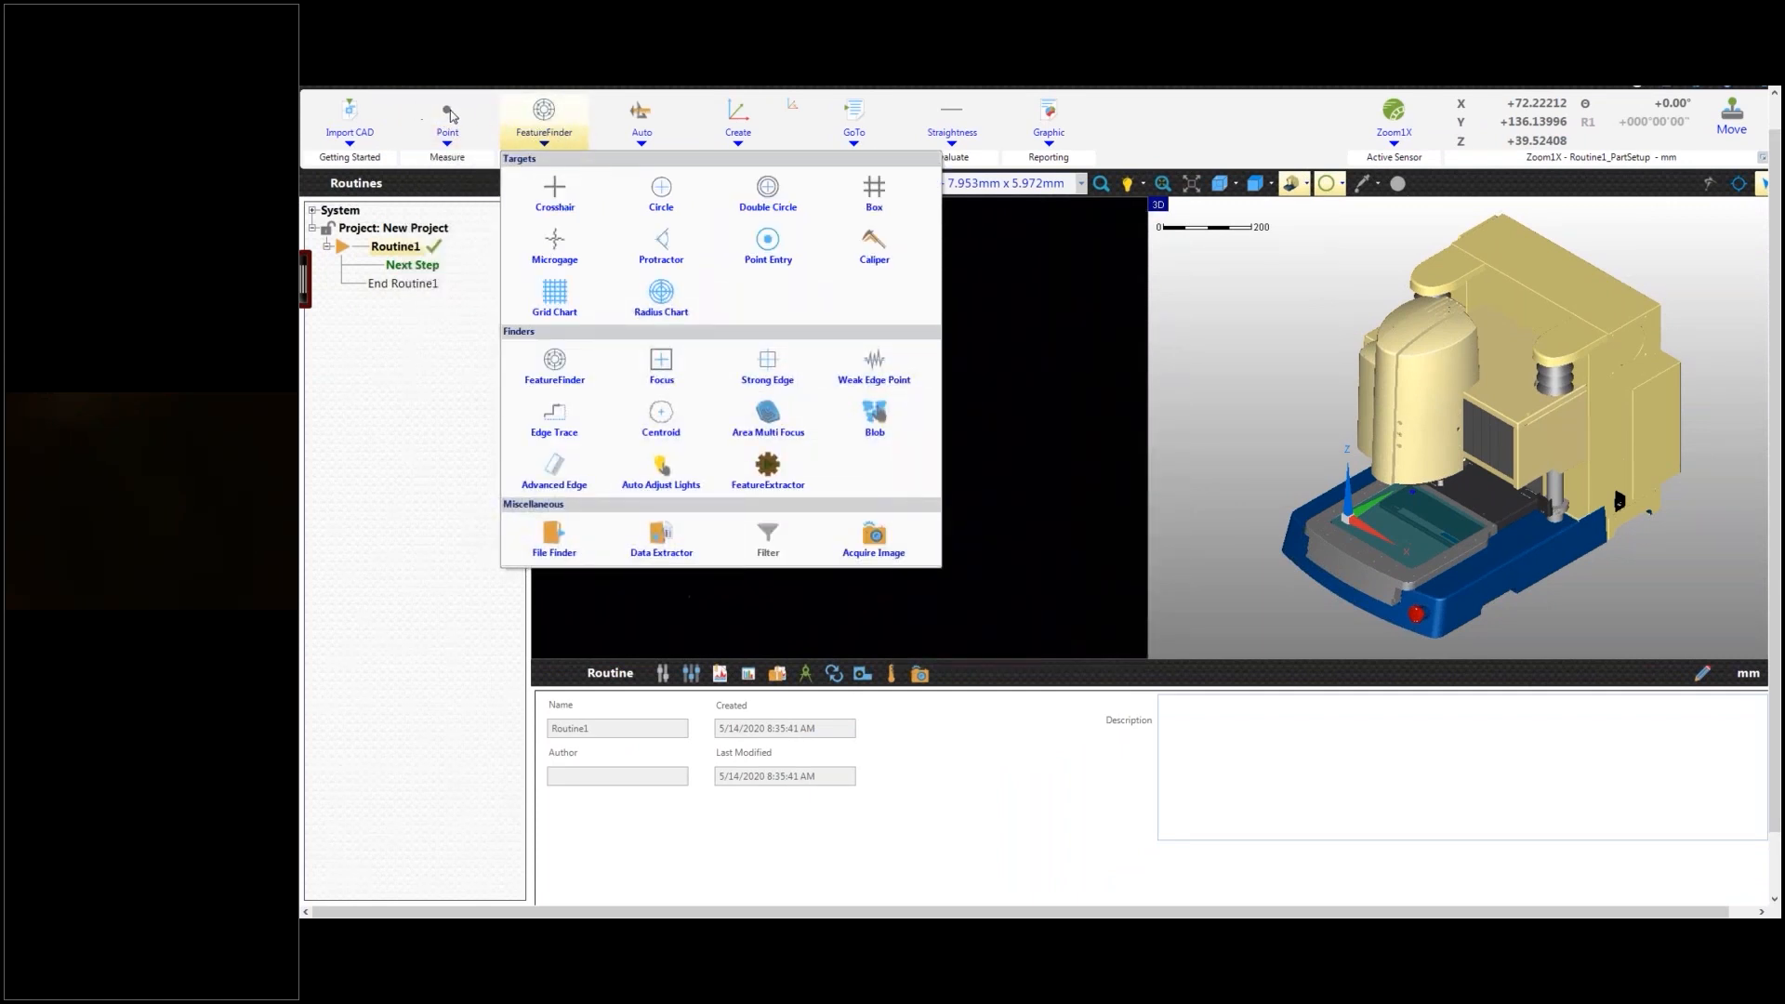
Step: Review the supported CAD import formats and open ZONE3_Training_Part_RevB.stp for import
{"action": "left_click", "coordinate": [351, 144]}
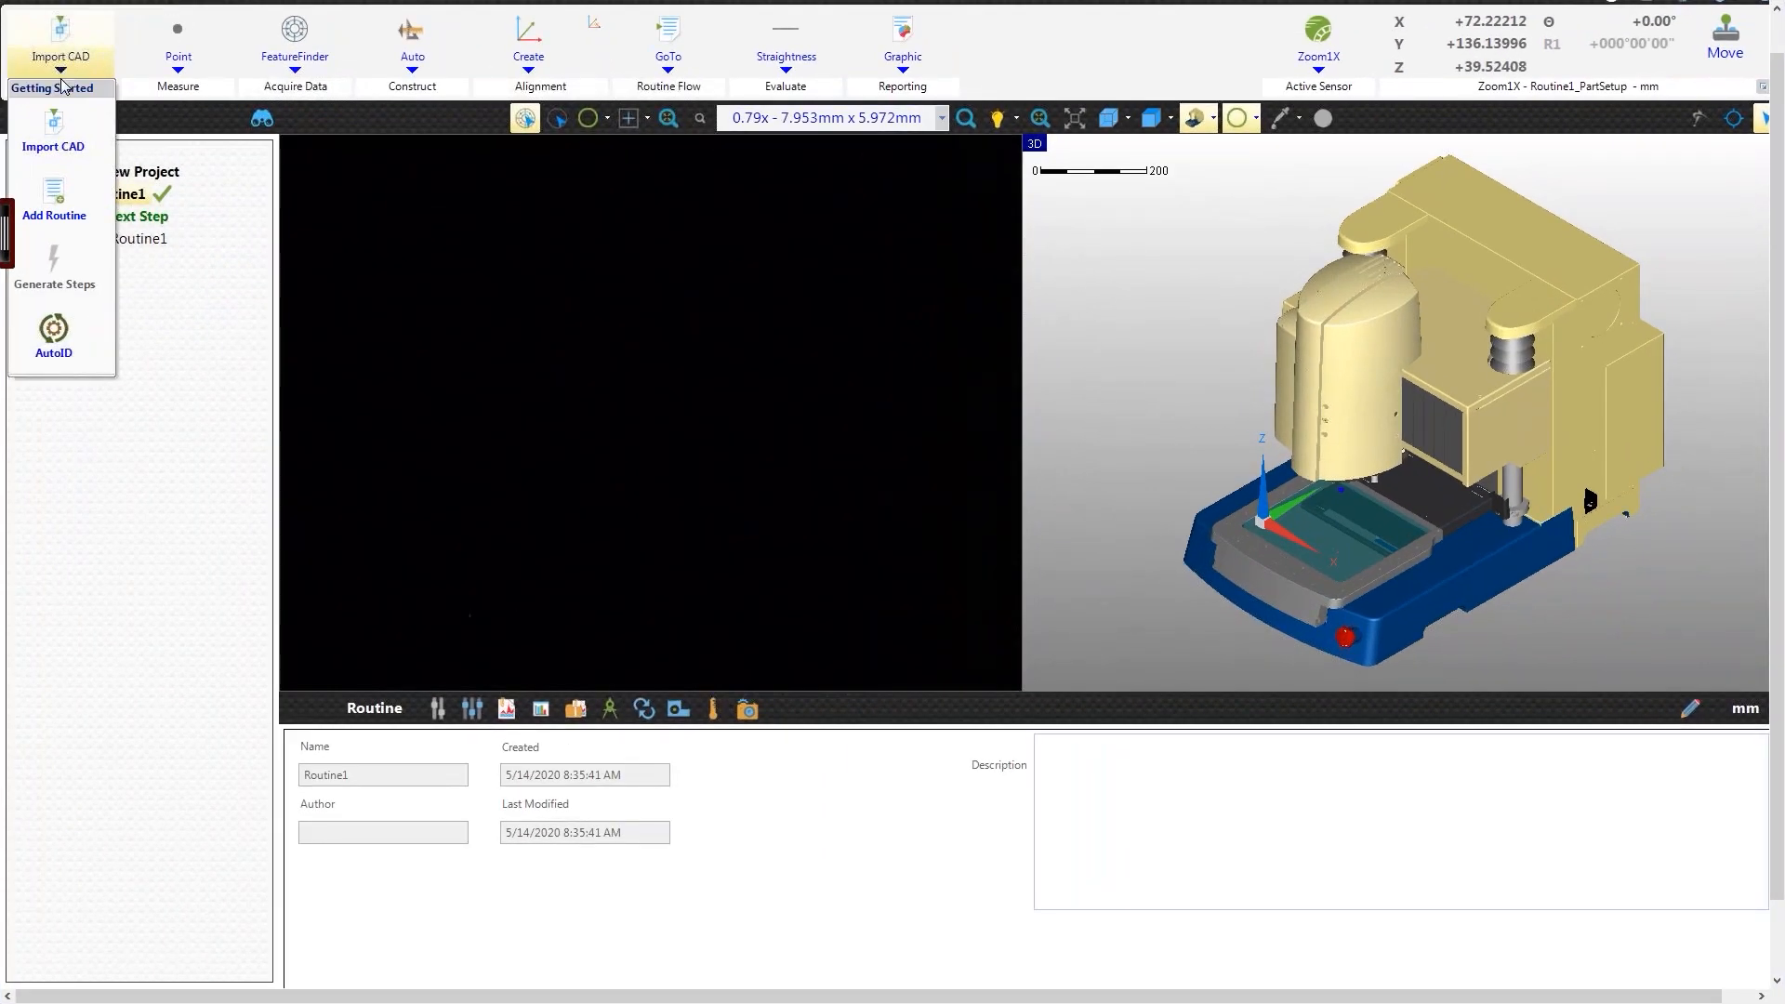
{"action": "left_click", "coordinate": [53, 121]}
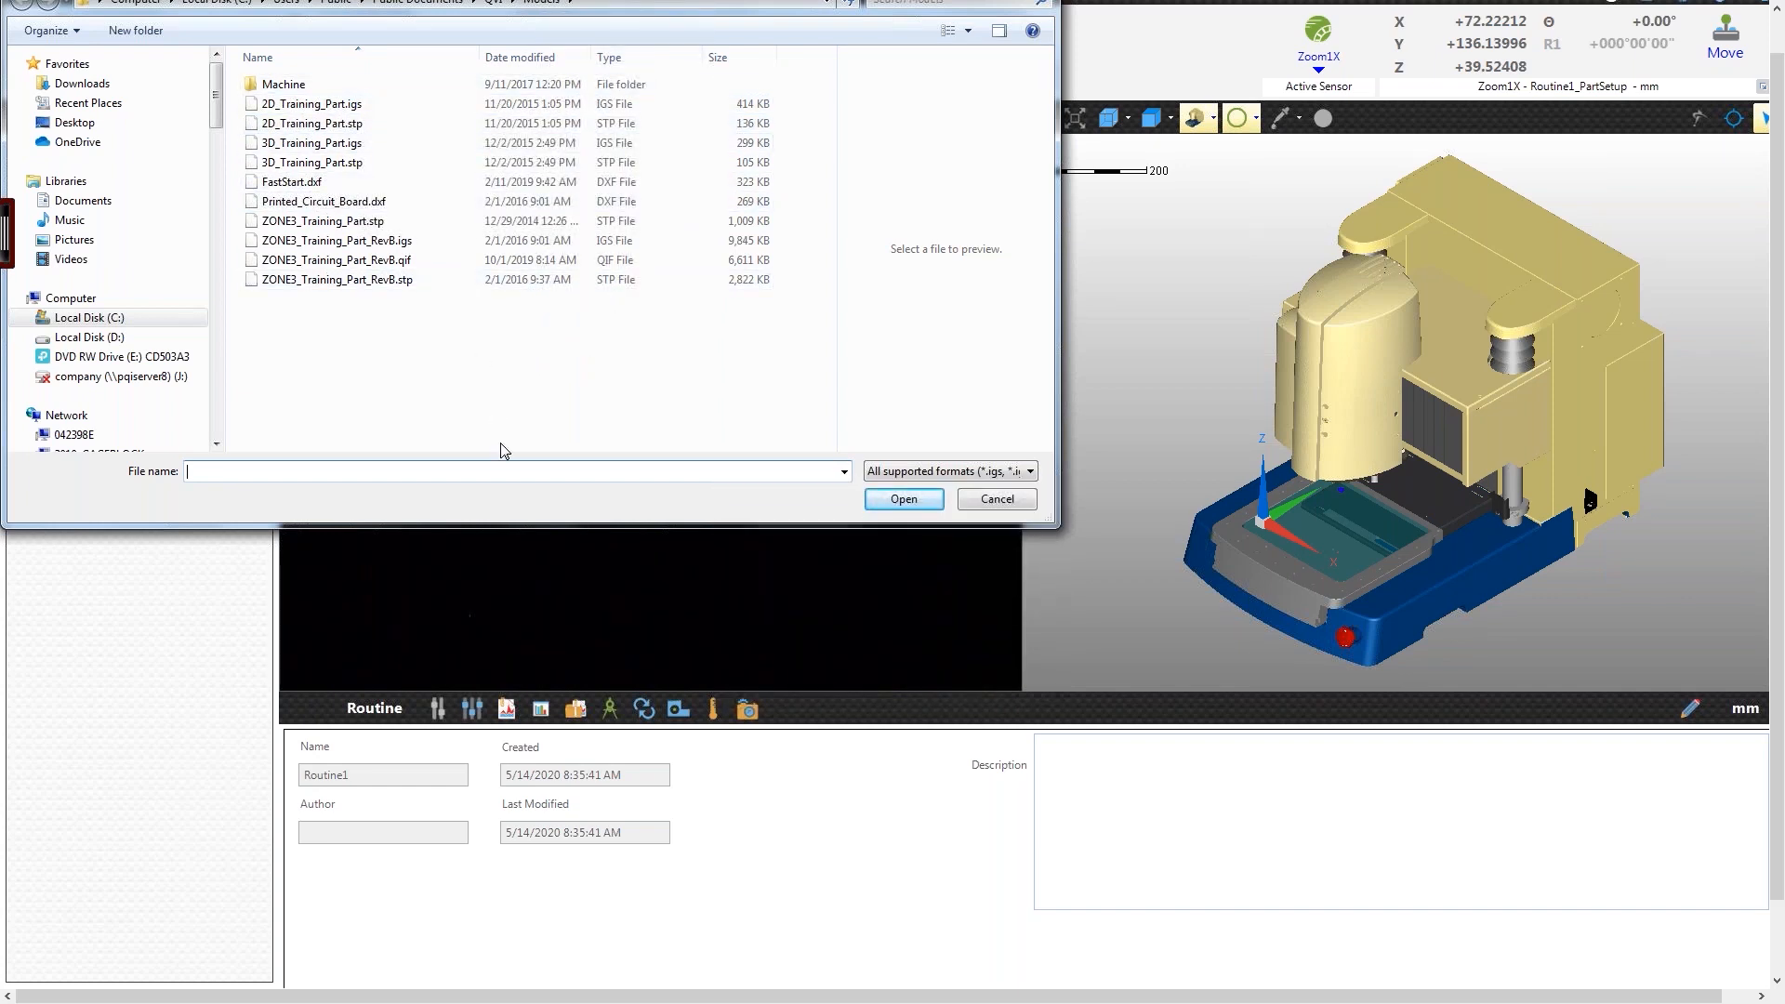
{"action": "left_click", "coordinate": [1032, 471]}
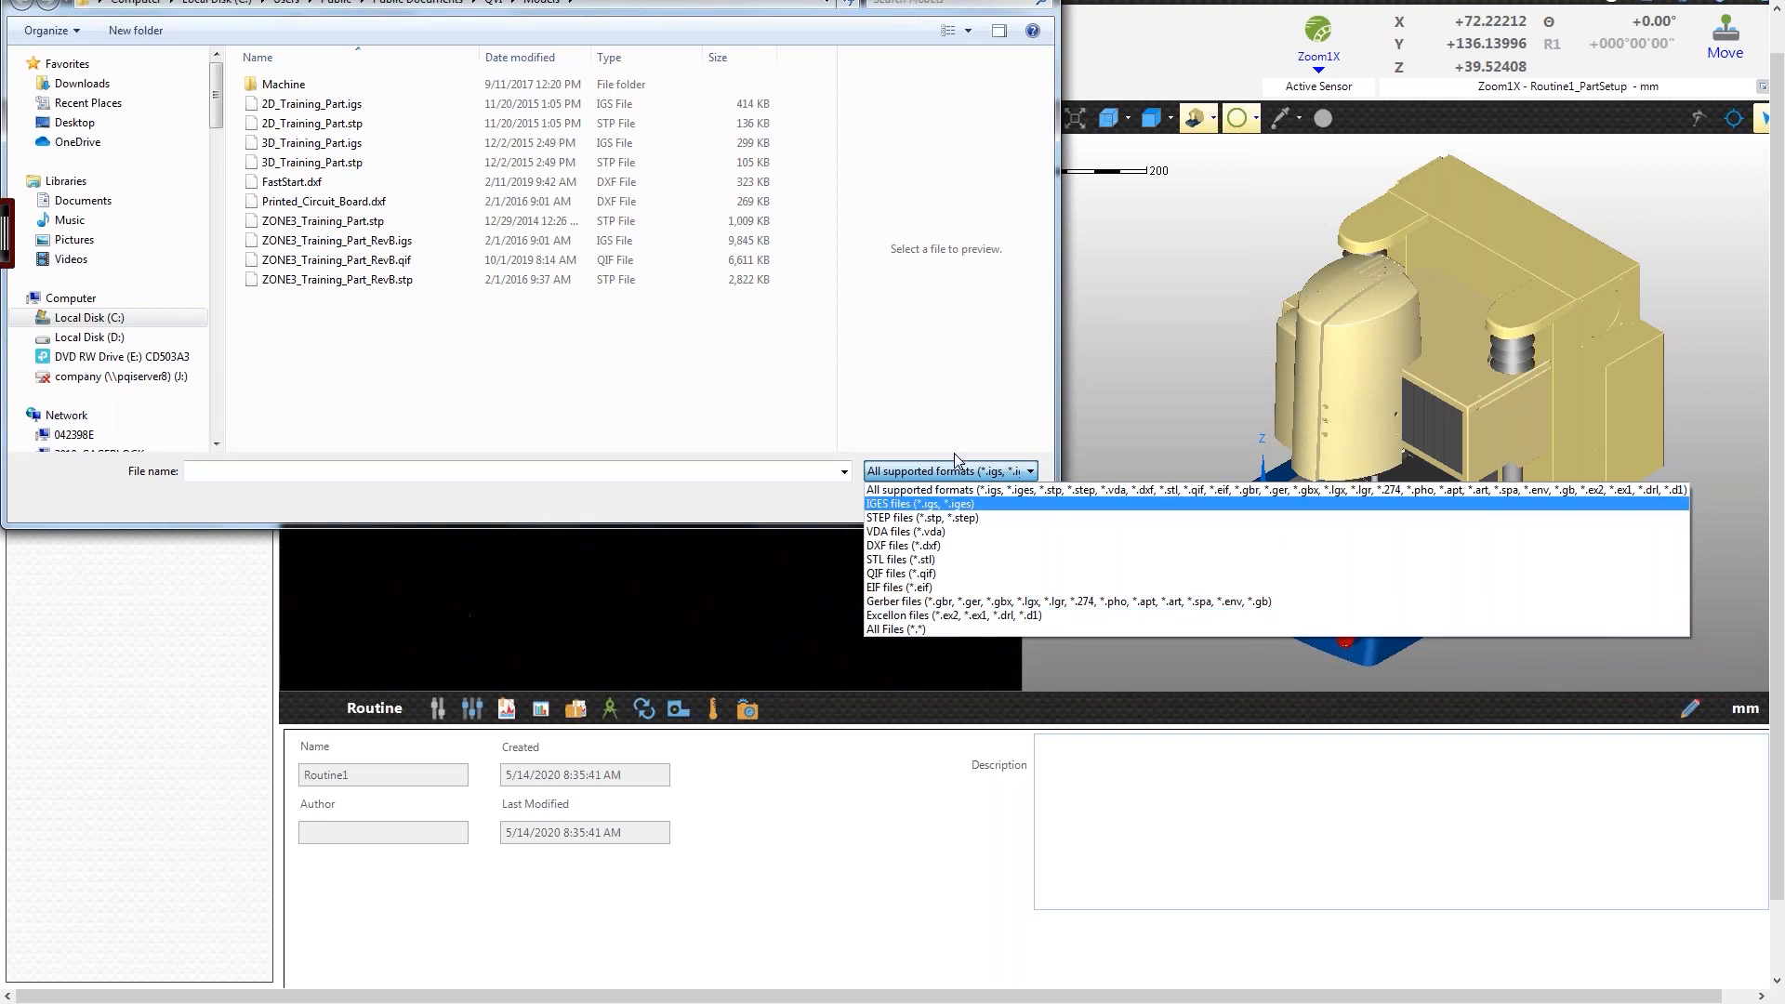
{"action": "left_click", "coordinate": [510, 348]}
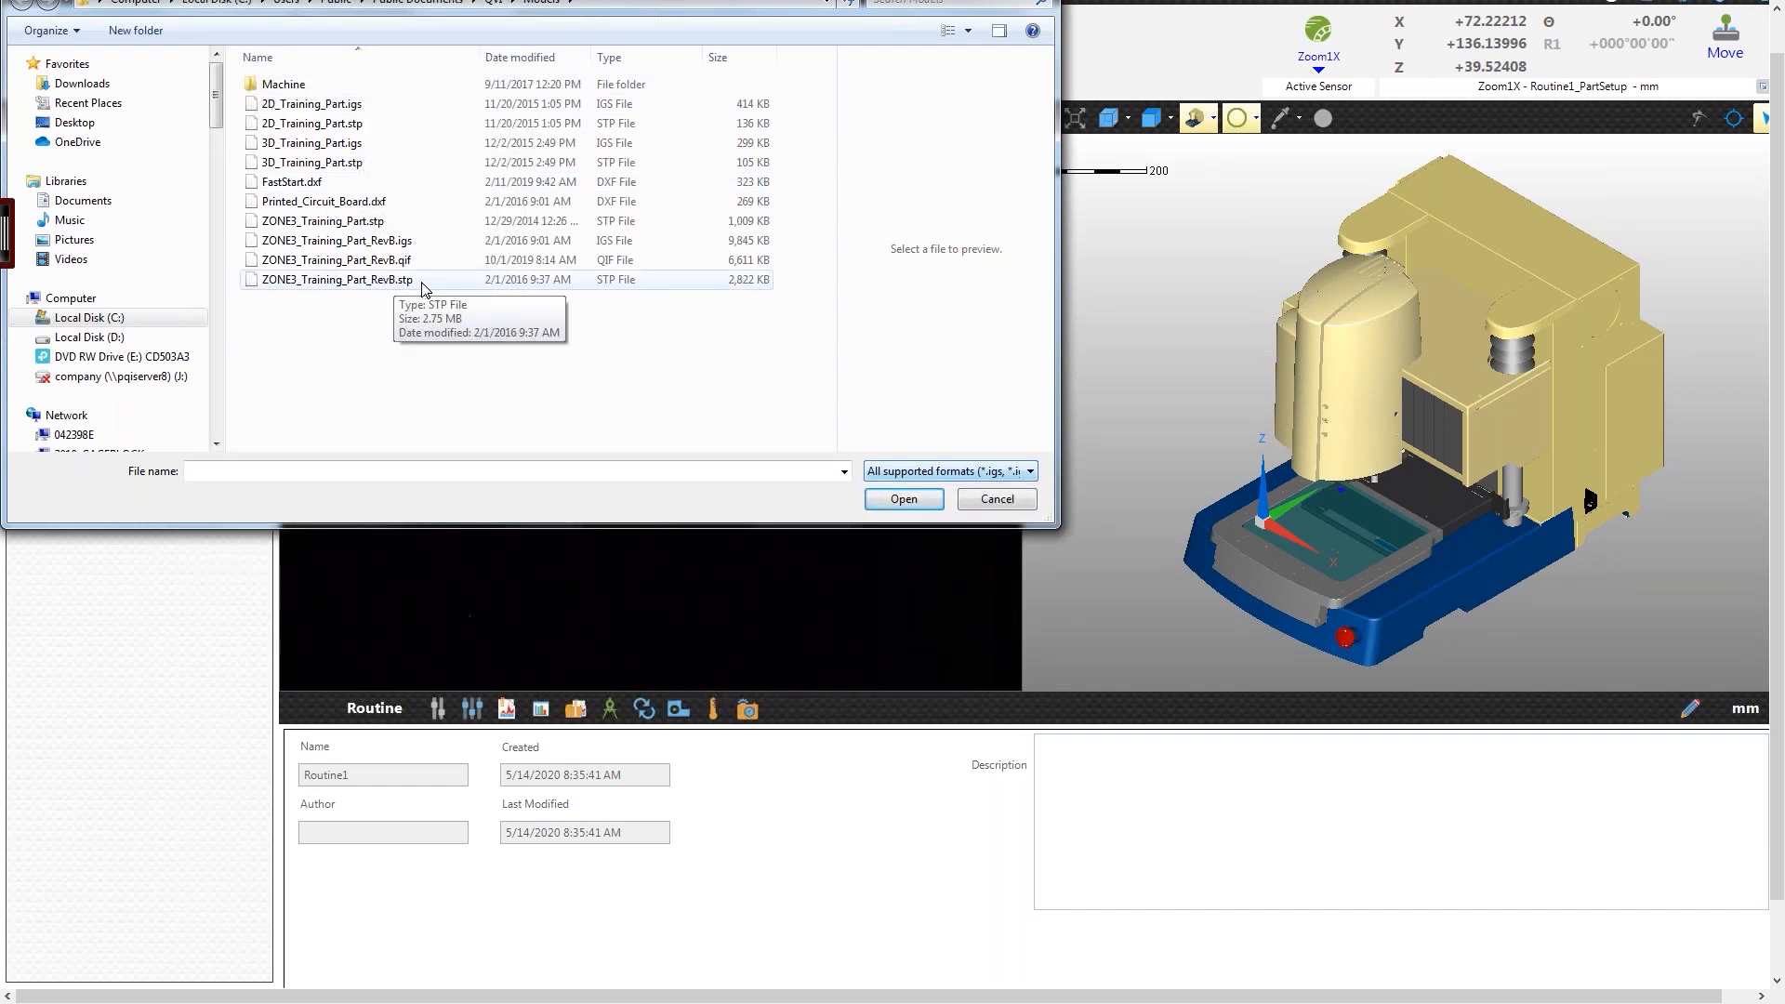
{"action": "double_click", "coordinate": [509, 284]}
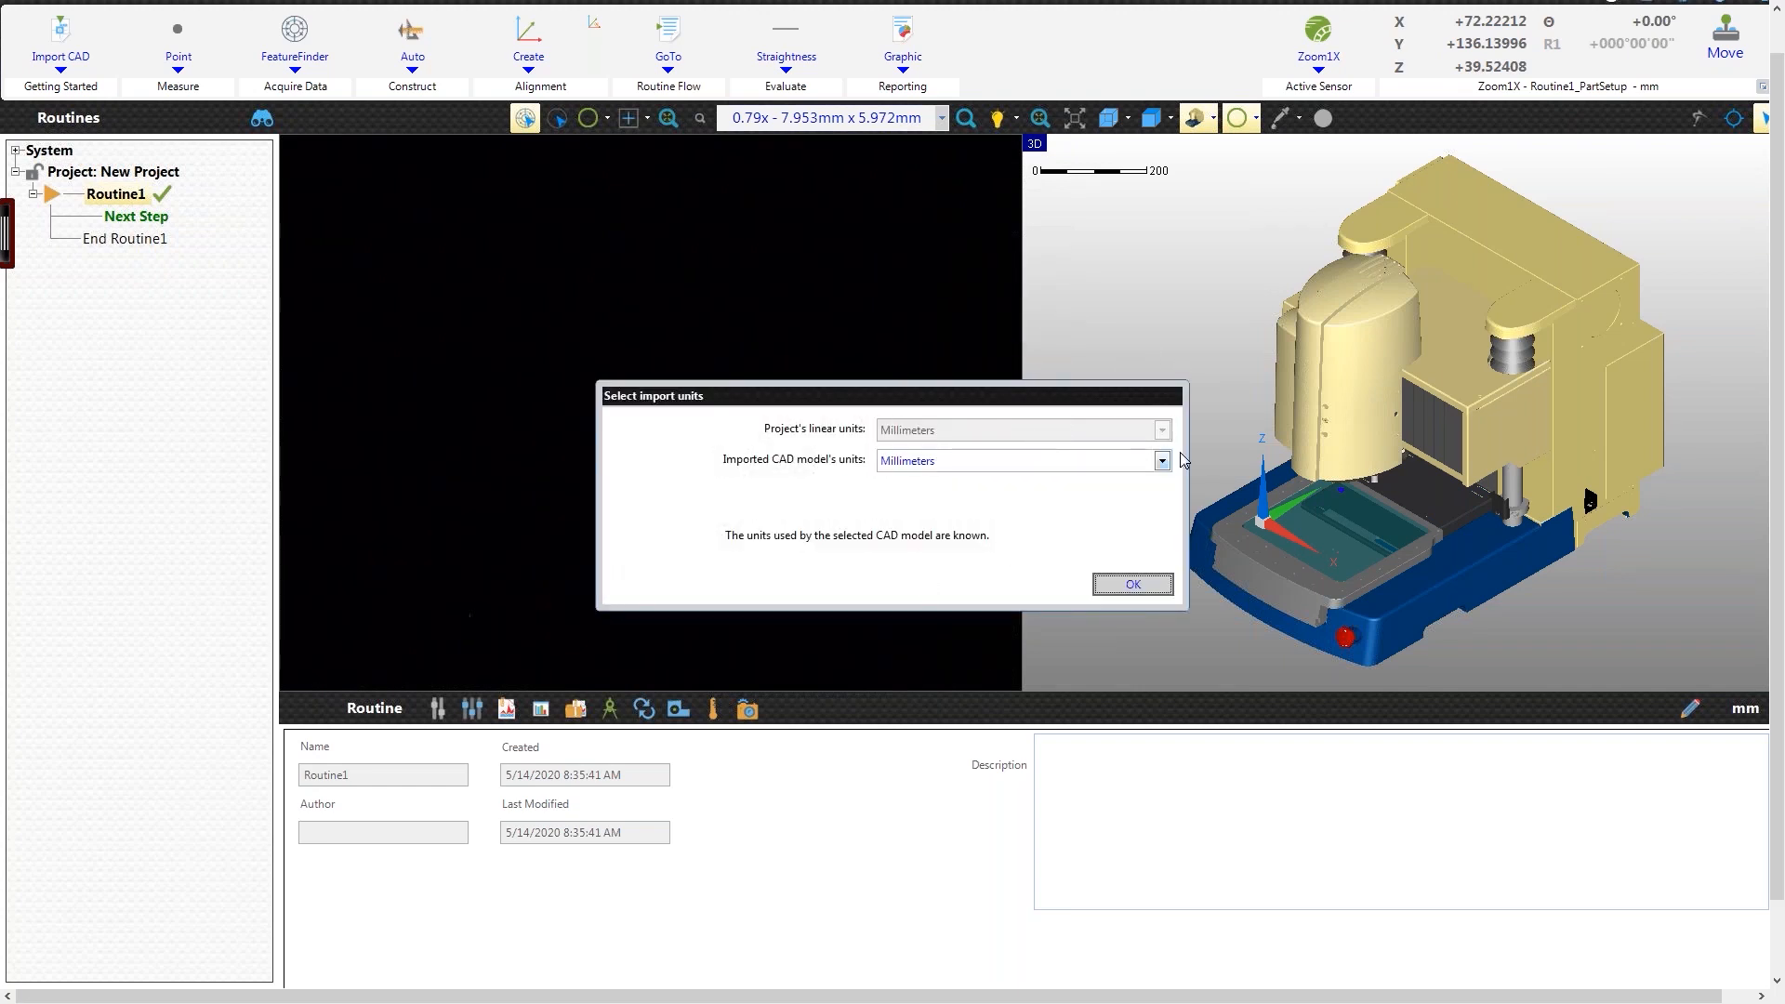
Step: Import the CAD model with its units set to Inches
{"action": "left_click_drag", "start_coordinate": [1020, 398], "coordinate": [837, 165]}
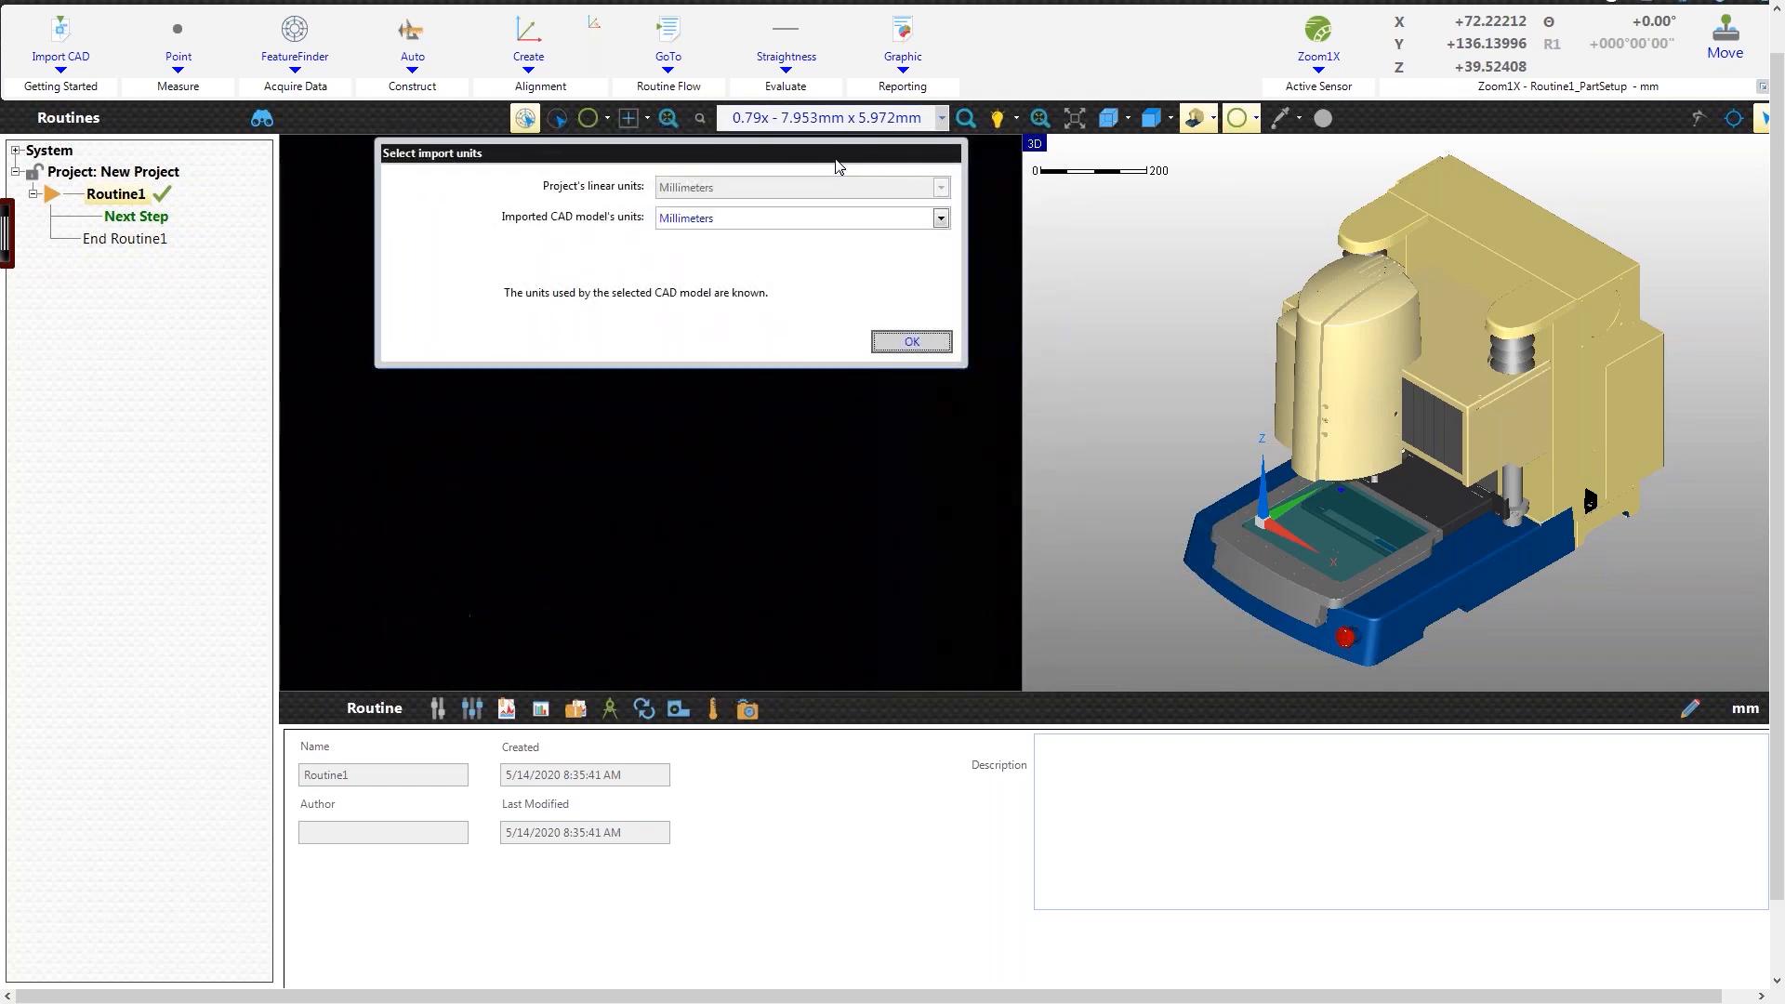
{"action": "left_click", "coordinate": [944, 217]}
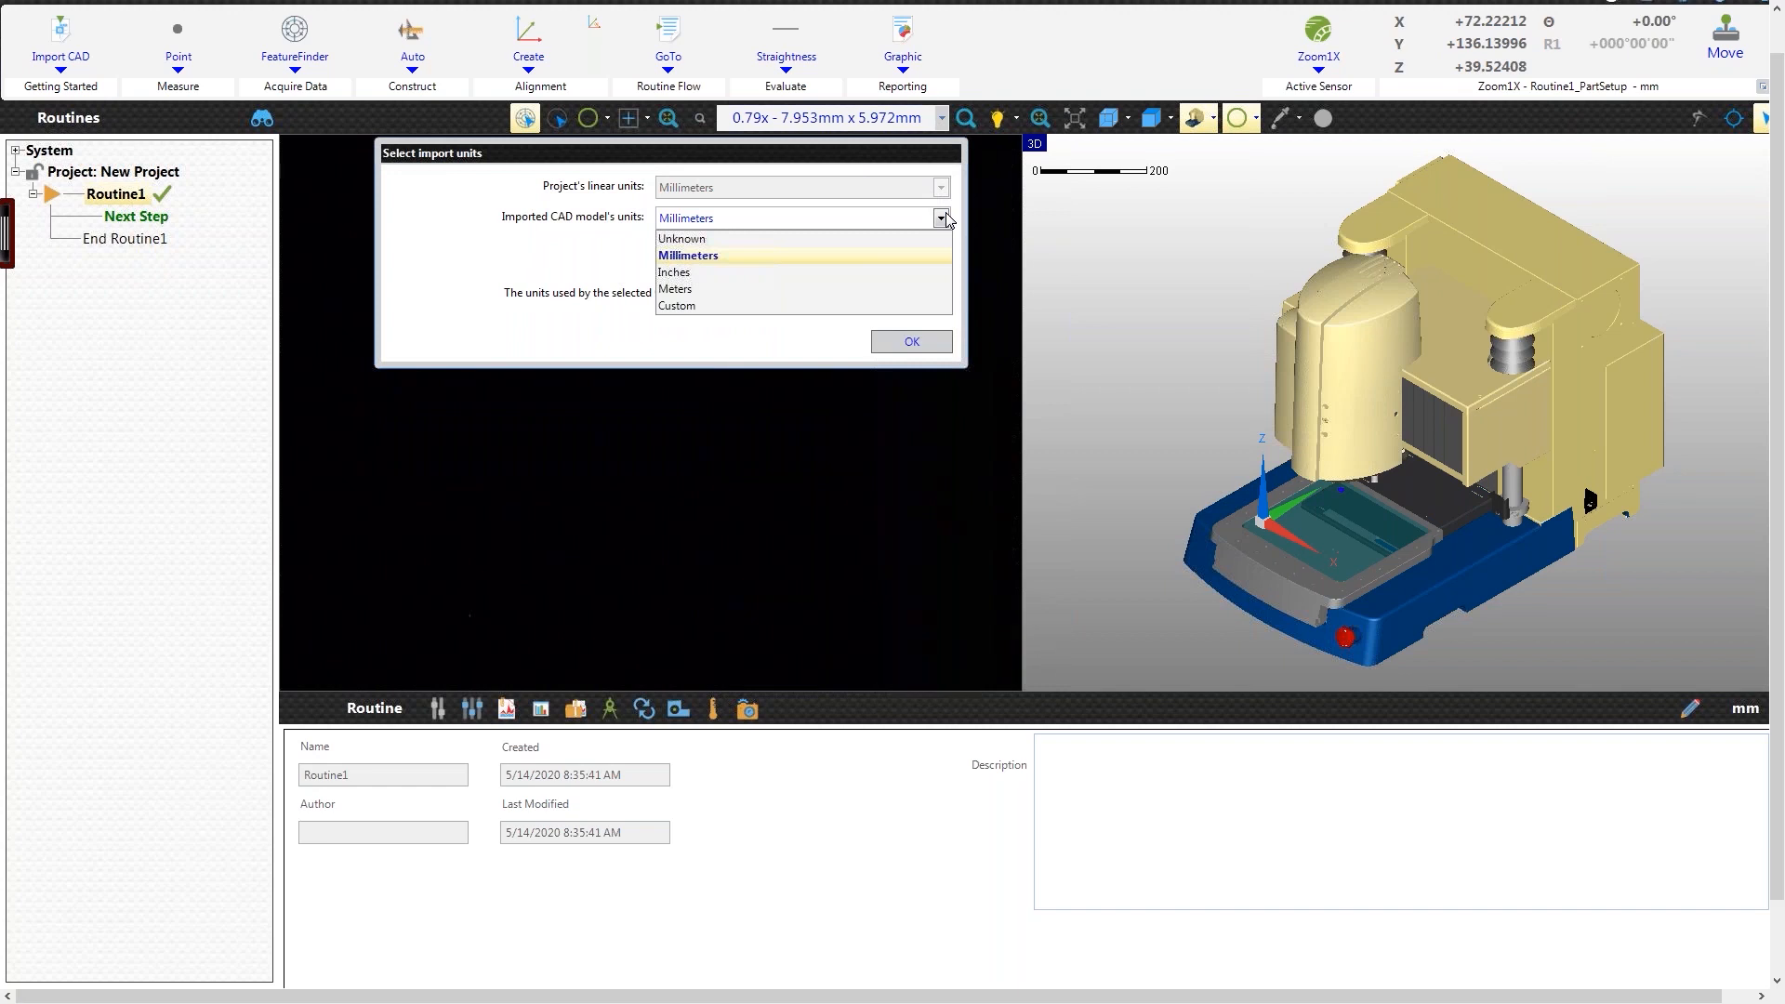
{"action": "left_click", "coordinate": [943, 217]}
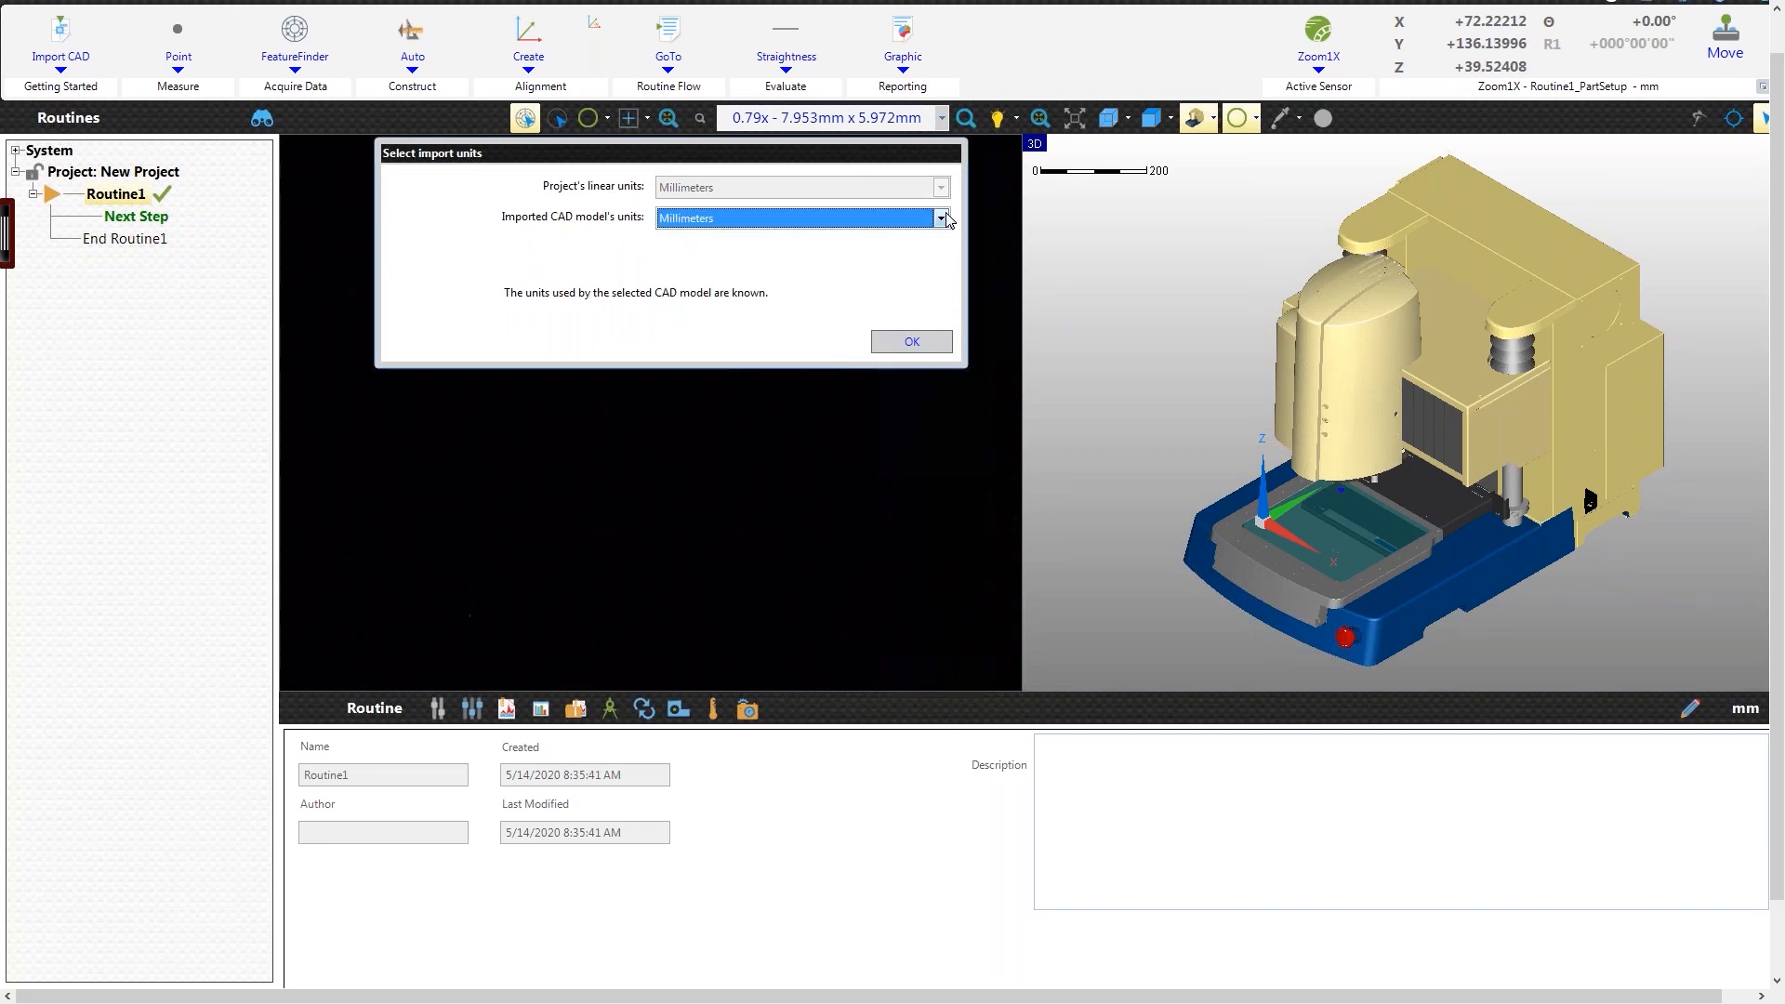
{"action": "left_click", "coordinate": [944, 218]}
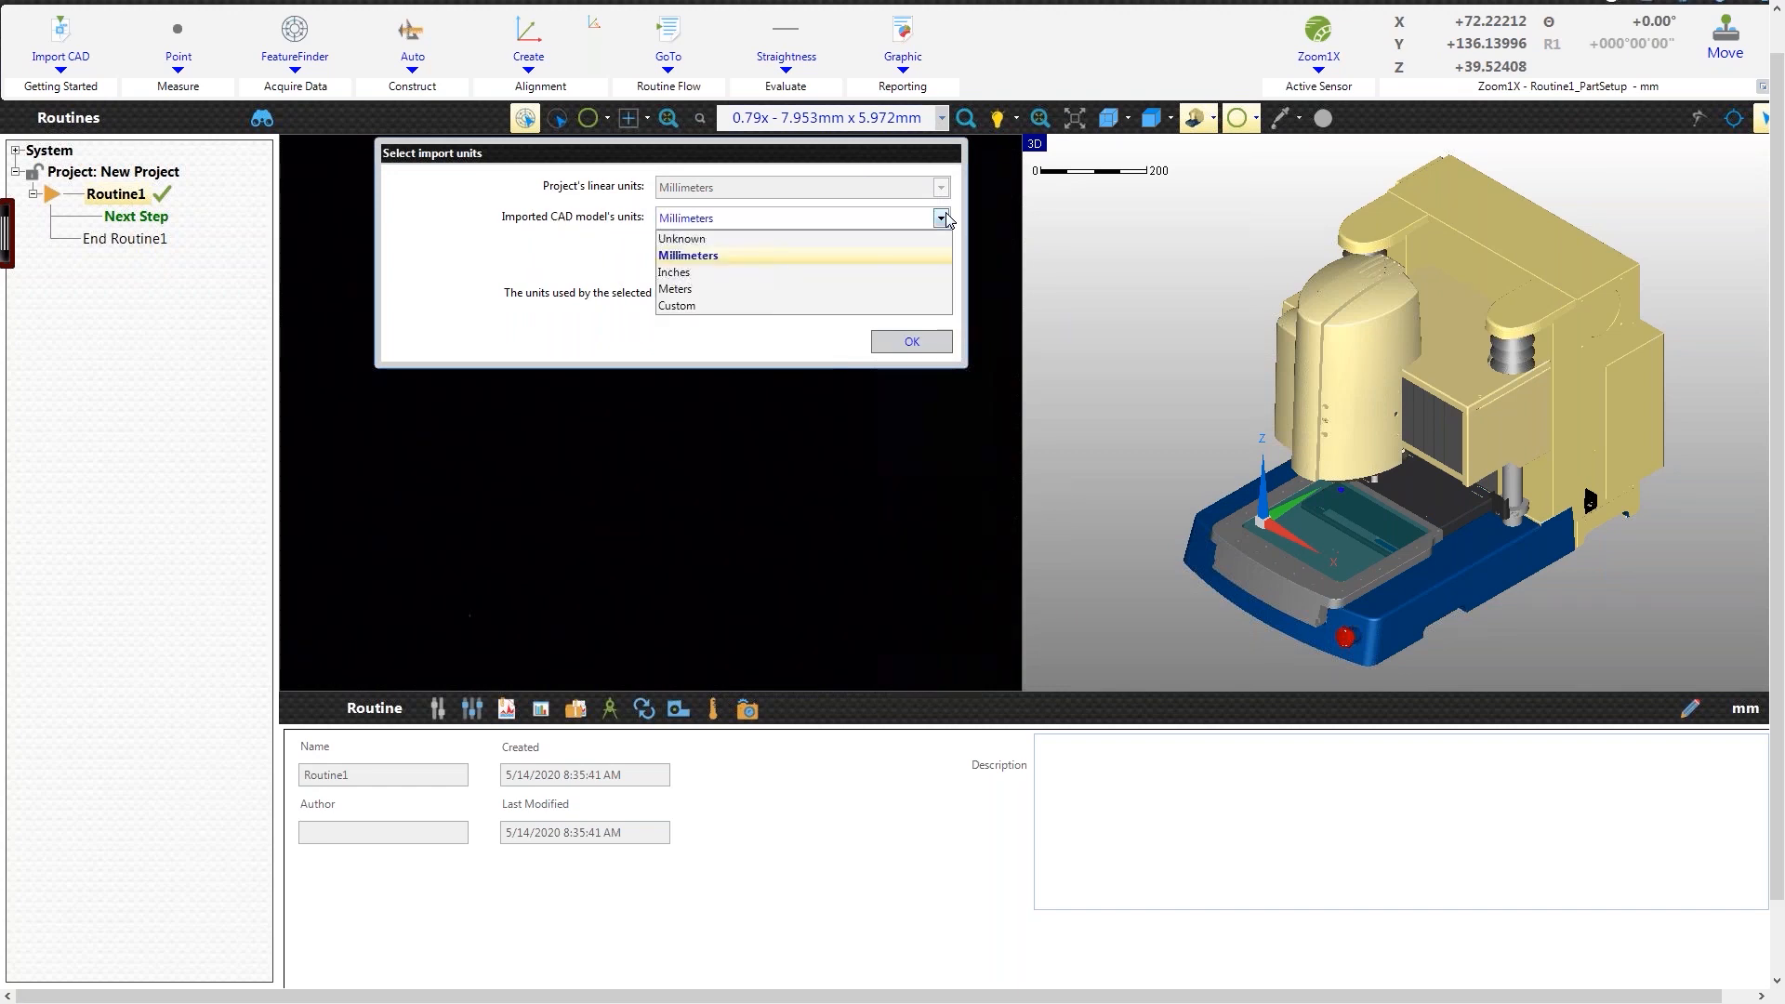
{"action": "left_click", "coordinate": [927, 272]}
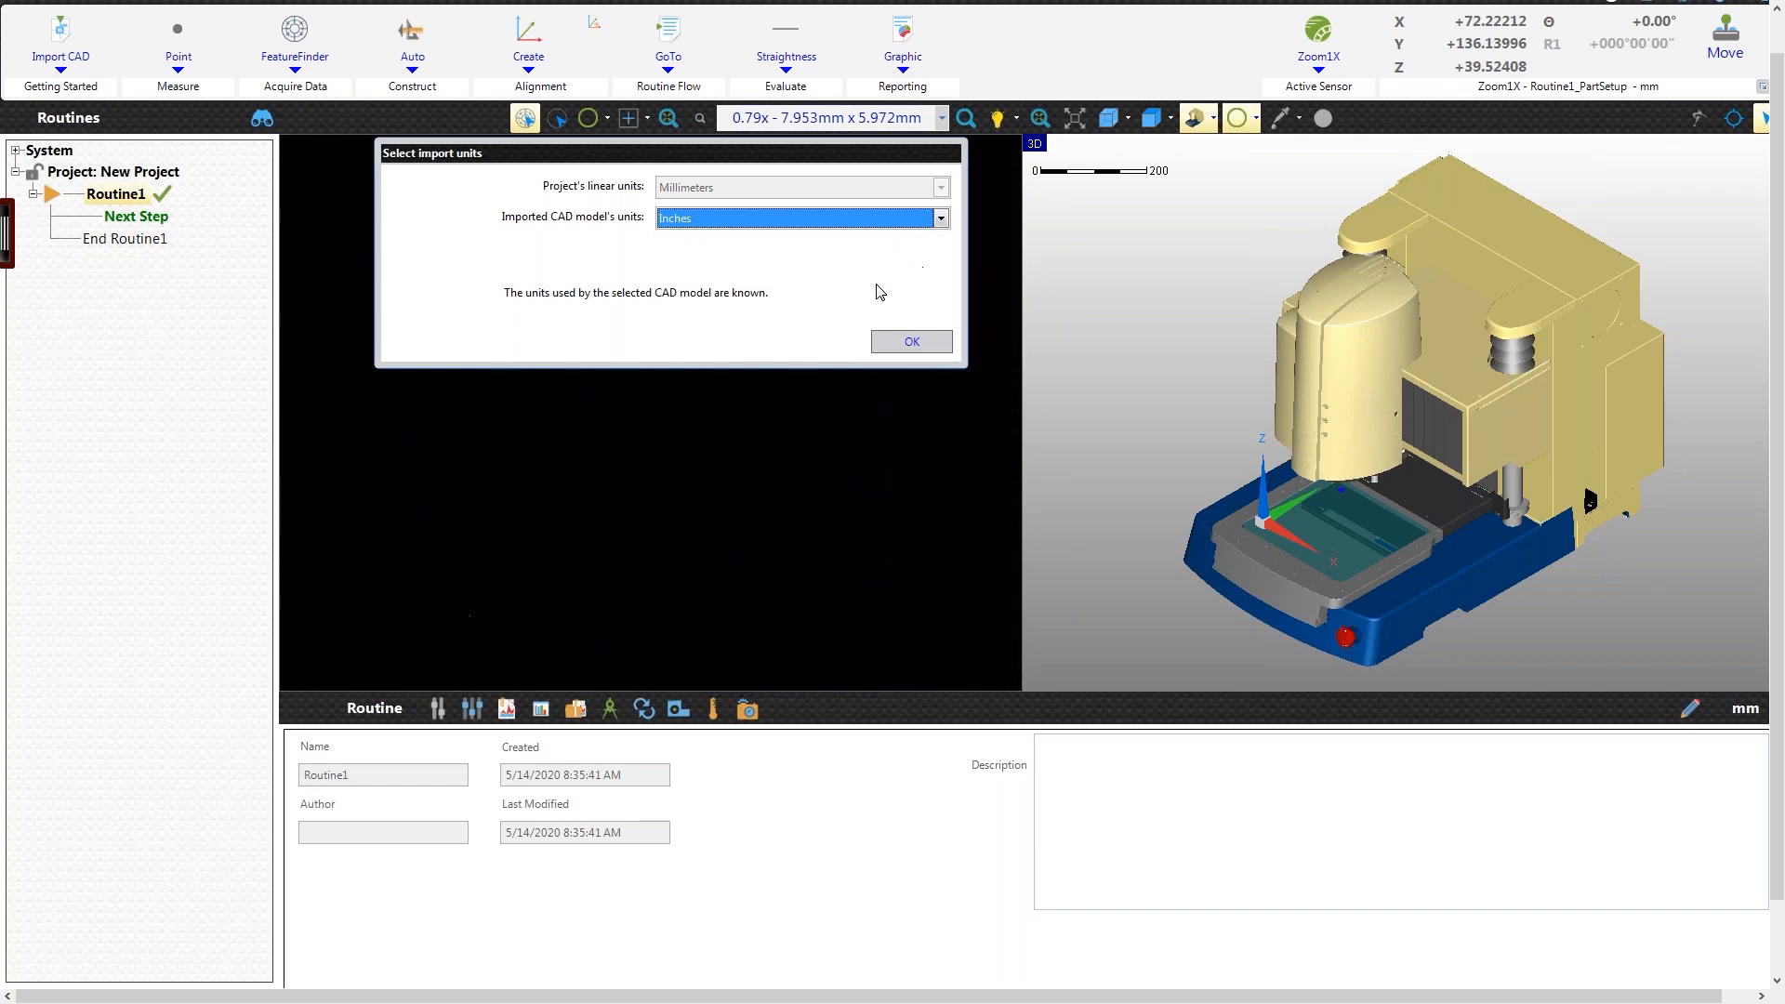
{"action": "left_click", "coordinate": [909, 344]}
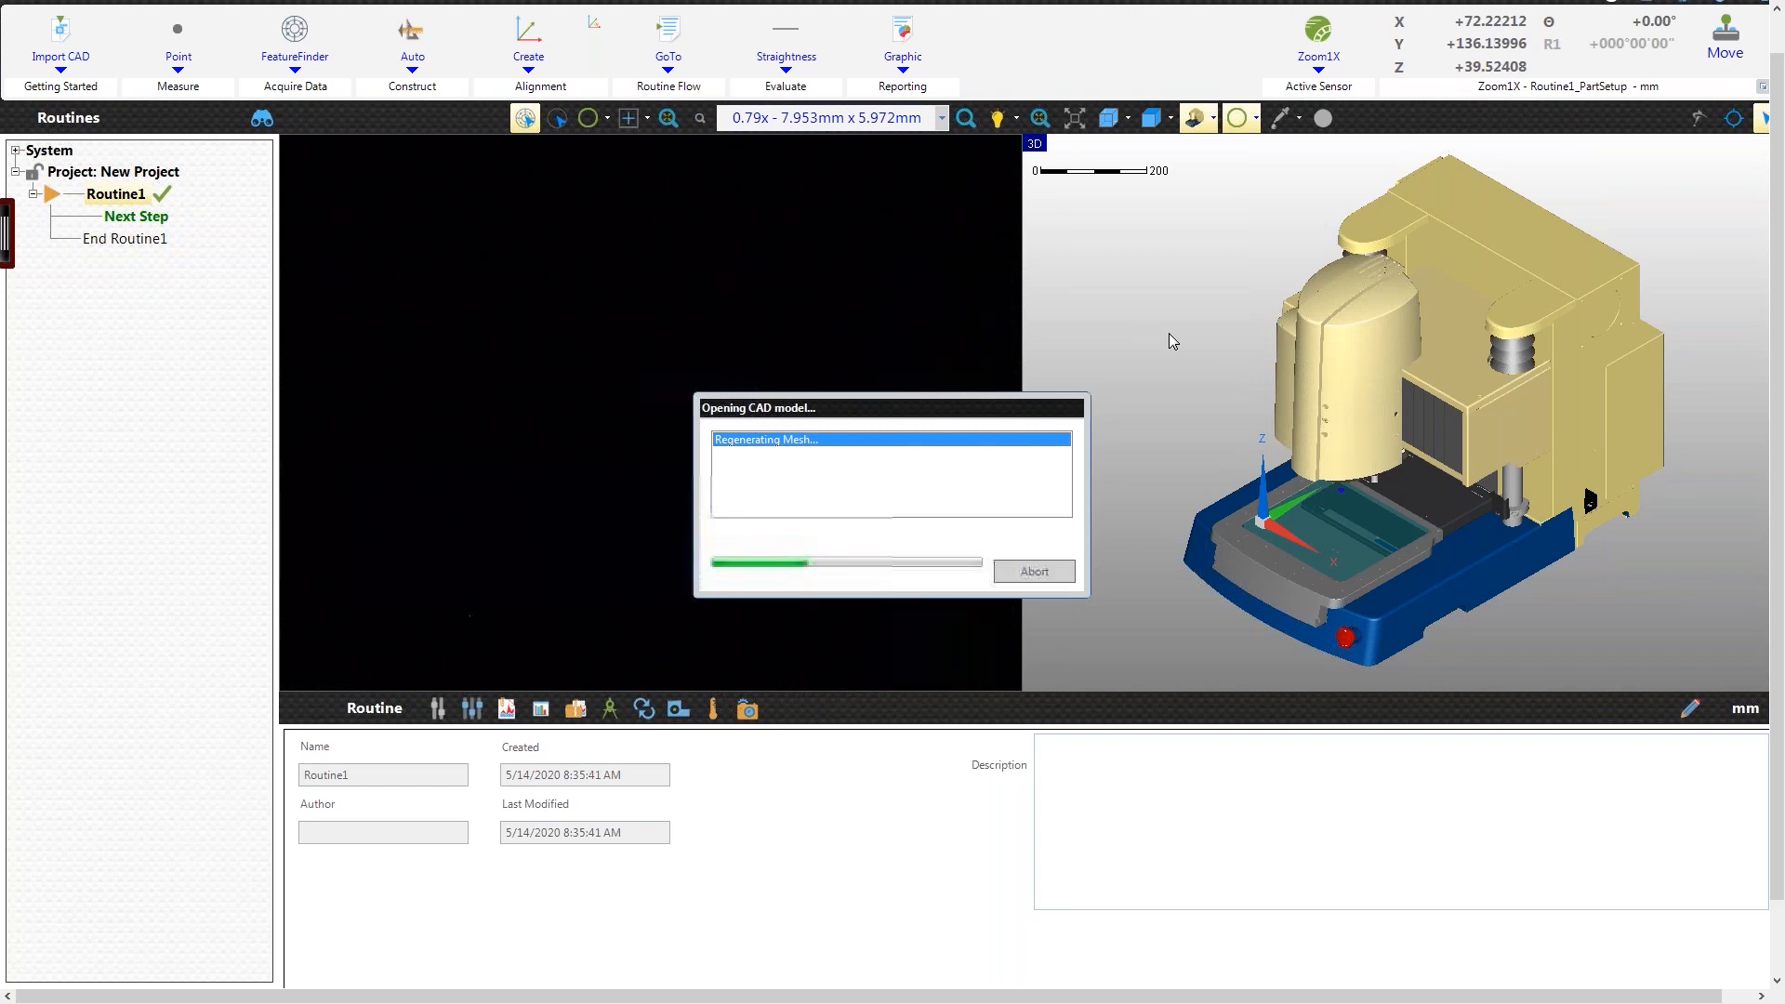
Step: Compare the size of the inch-scaled part with the displayed machine and cancel the part setup
{"action": "left_click", "coordinate": [1215, 119]}
{"action": "left_click", "coordinate": [1192, 122]}
{"action": "left_click", "coordinate": [1210, 119]}
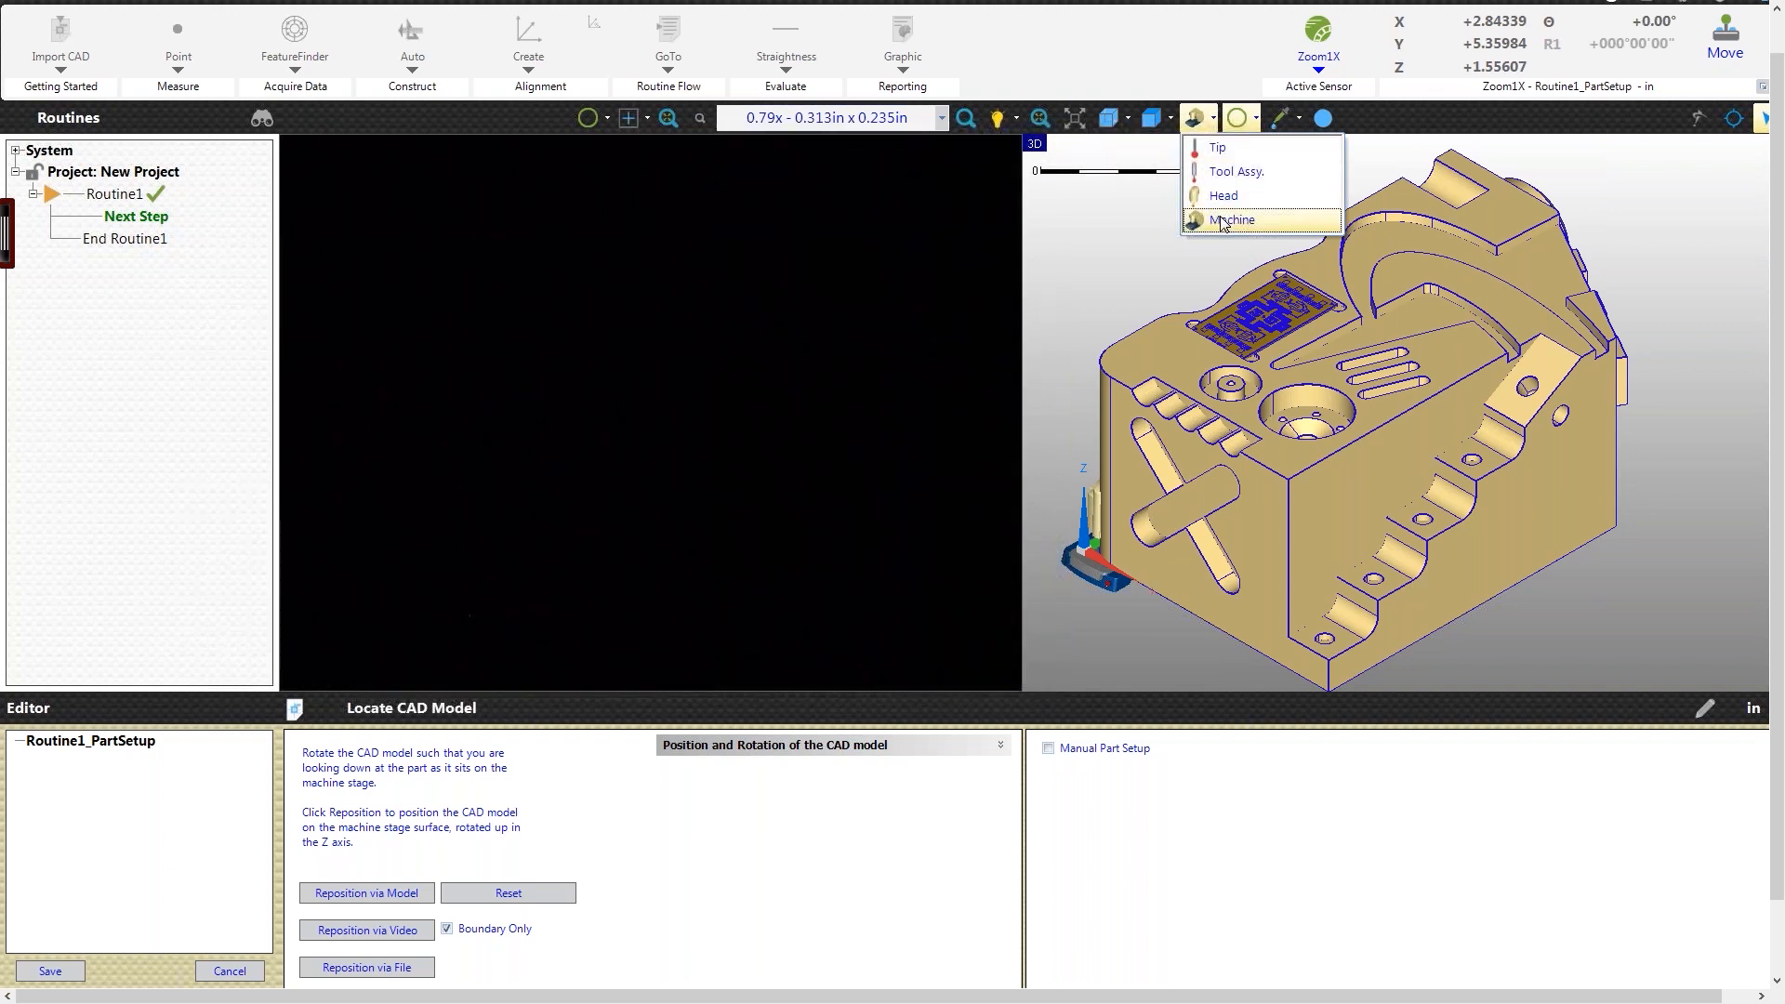
{"action": "left_click", "coordinate": [1193, 127]}
{"action": "middle_click_drag", "start_coordinate": [1147, 294], "coordinate": [1196, 325]}
{"action": "left_click", "coordinate": [1192, 126]}
{"action": "scroll", "coordinate": [1253, 269], "scroll_direction": "up", "scroll_amount": 5}
{"action": "scroll", "coordinate": [1256, 292], "scroll_direction": "down", "scroll_amount": 2}
{"action": "scroll", "coordinate": [1259, 307], "scroll_direction": "up", "scroll_amount": 3}
{"action": "scroll", "coordinate": [1256, 299], "scroll_direction": "down", "scroll_amount": 2}
{"action": "scroll", "coordinate": [1248, 290], "scroll_direction": "up", "scroll_amount": 1}
{"action": "scroll", "coordinate": [1244, 306], "scroll_direction": "down", "scroll_amount": 2}
{"action": "scroll", "coordinate": [1195, 335], "scroll_direction": "down", "scroll_amount": 2}
{"action": "scroll", "coordinate": [1196, 337], "scroll_direction": "down", "scroll_amount": 5}
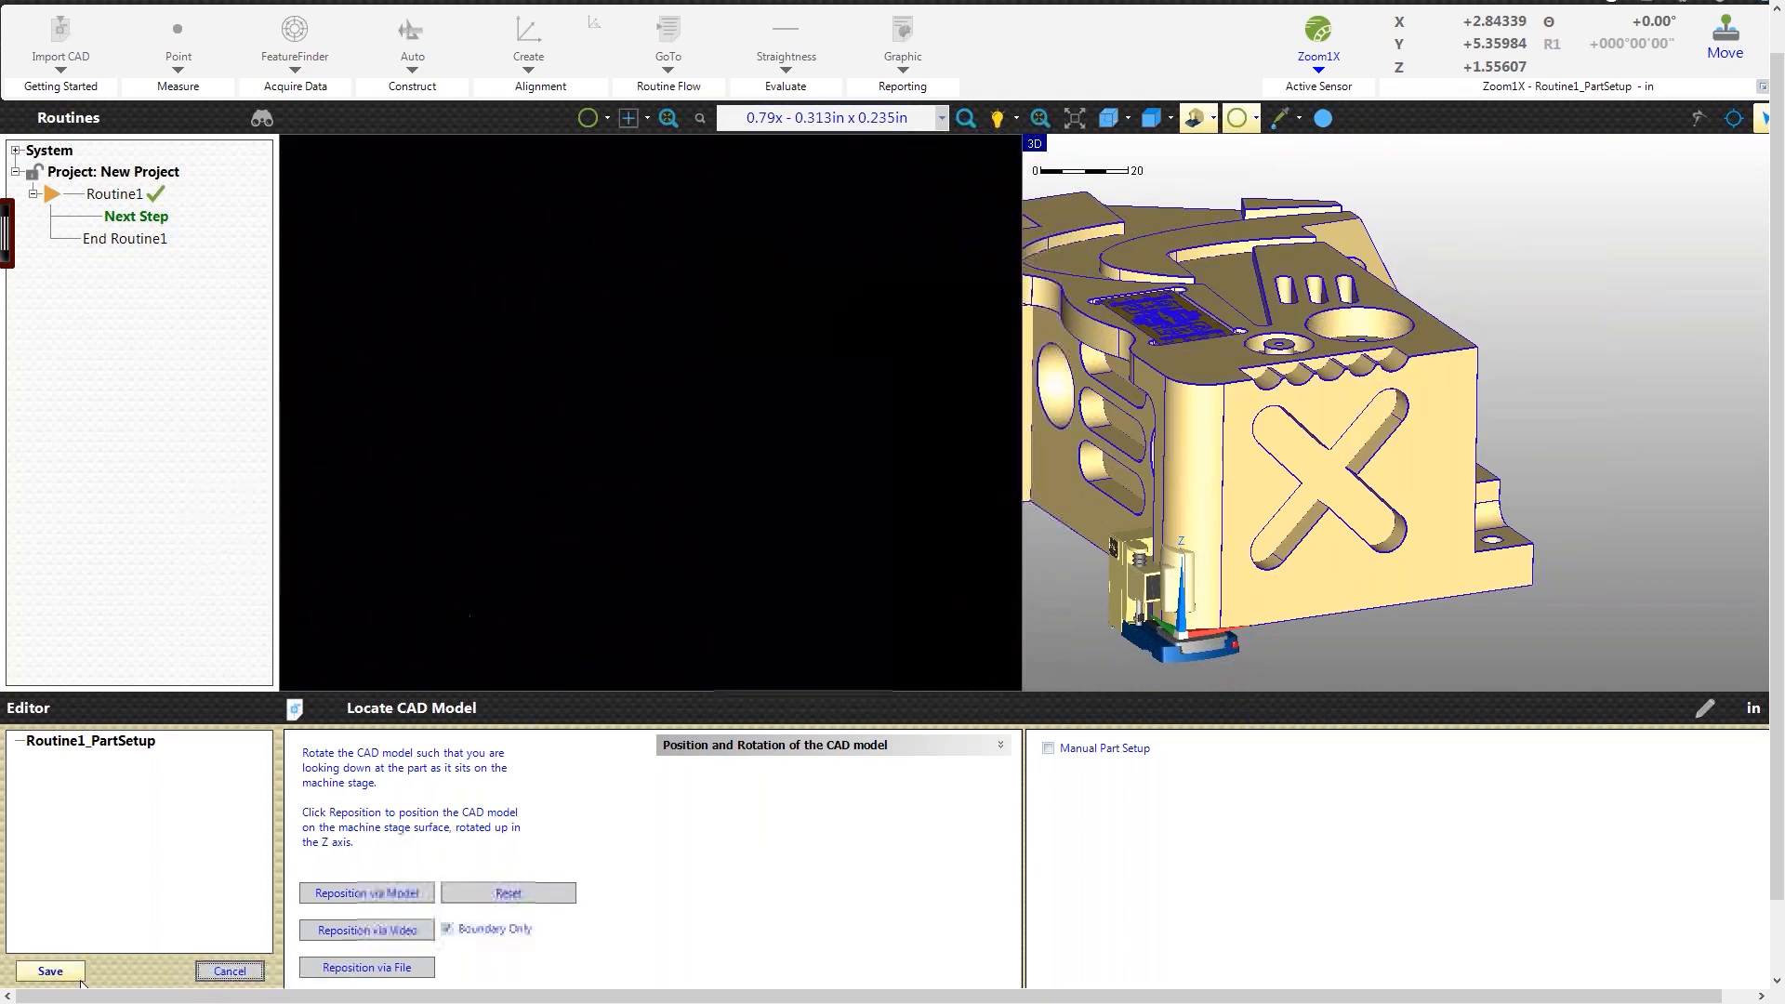
{"action": "left_click", "coordinate": [212, 971]}
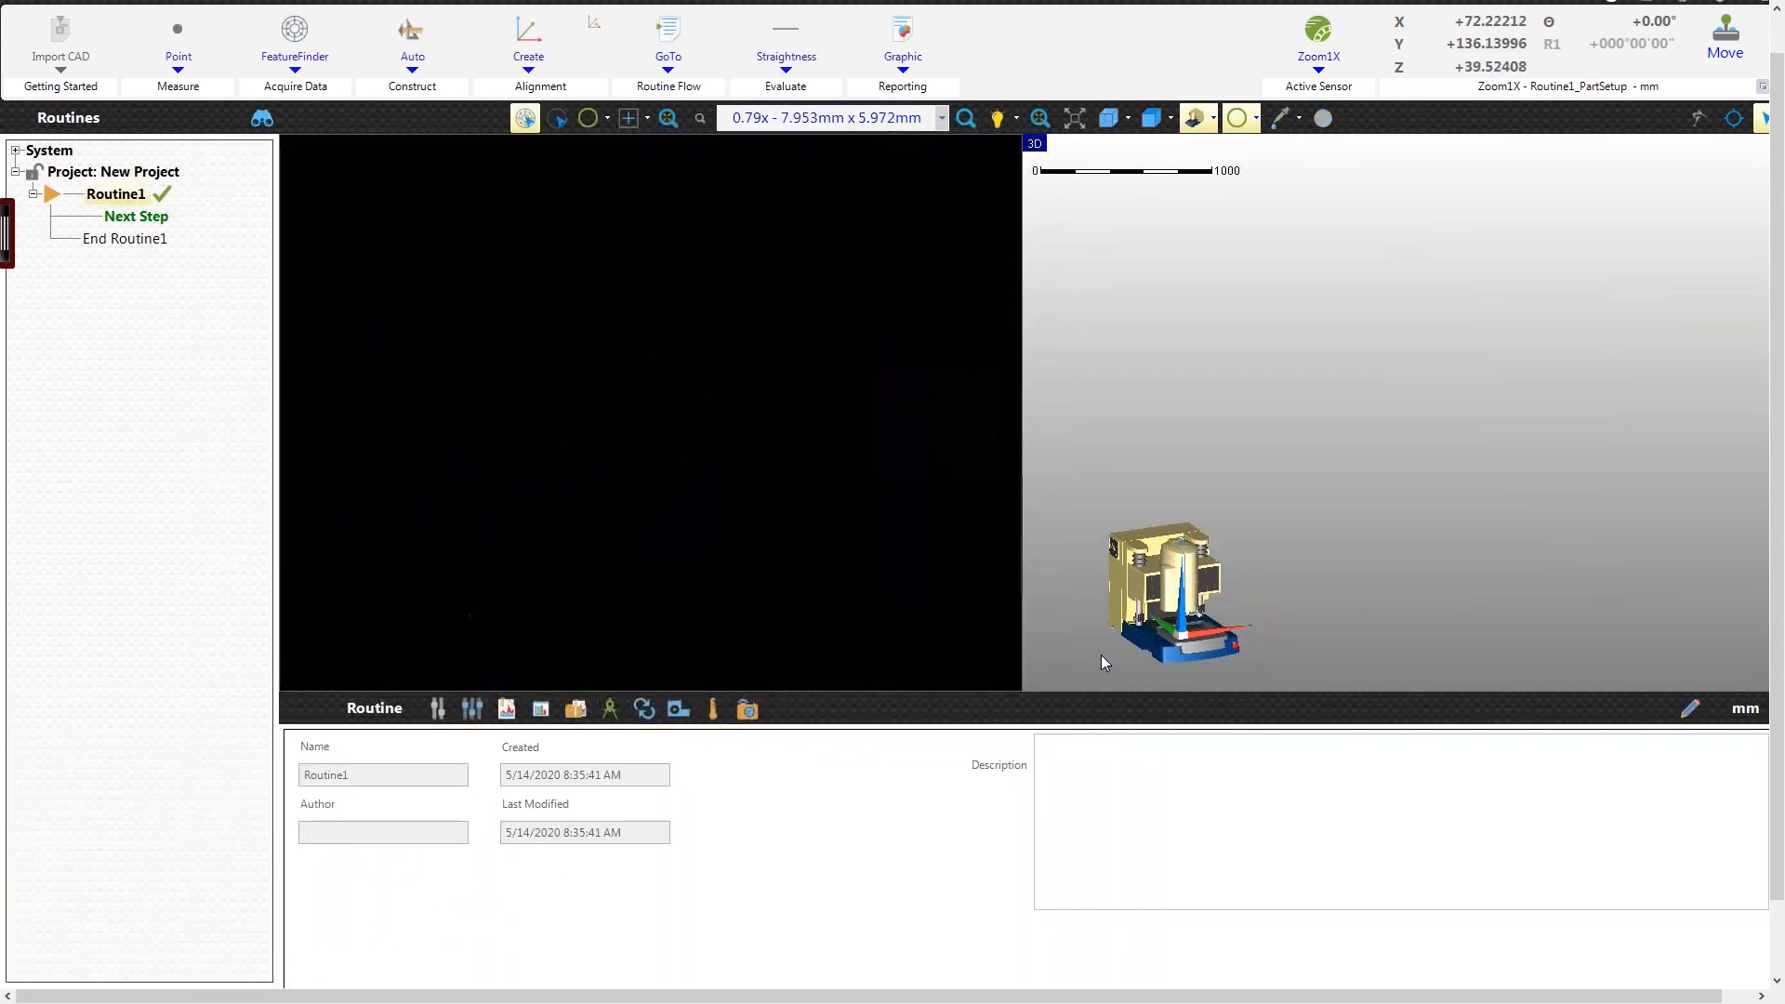
Step: Toggle the machine display off and on, fit the machine to the 3D view and inspect its stage up close
{"action": "left_click", "coordinate": [1200, 117]}
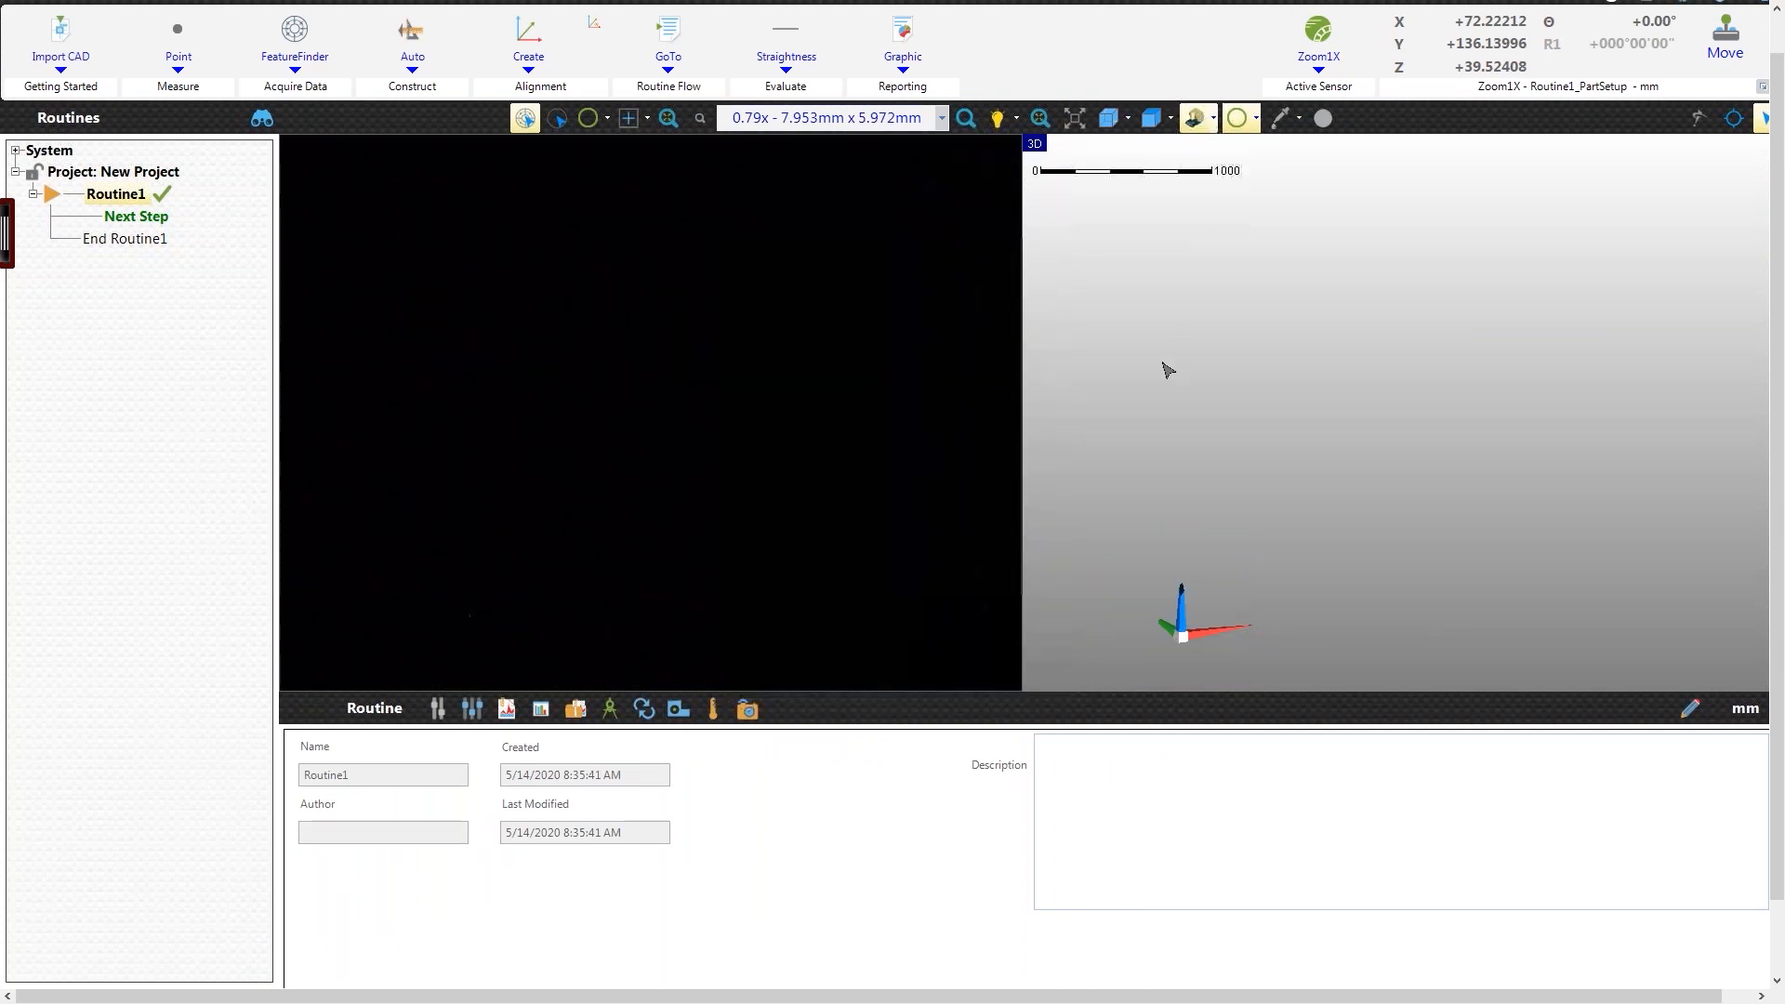
{"action": "left_click", "coordinate": [1195, 119]}
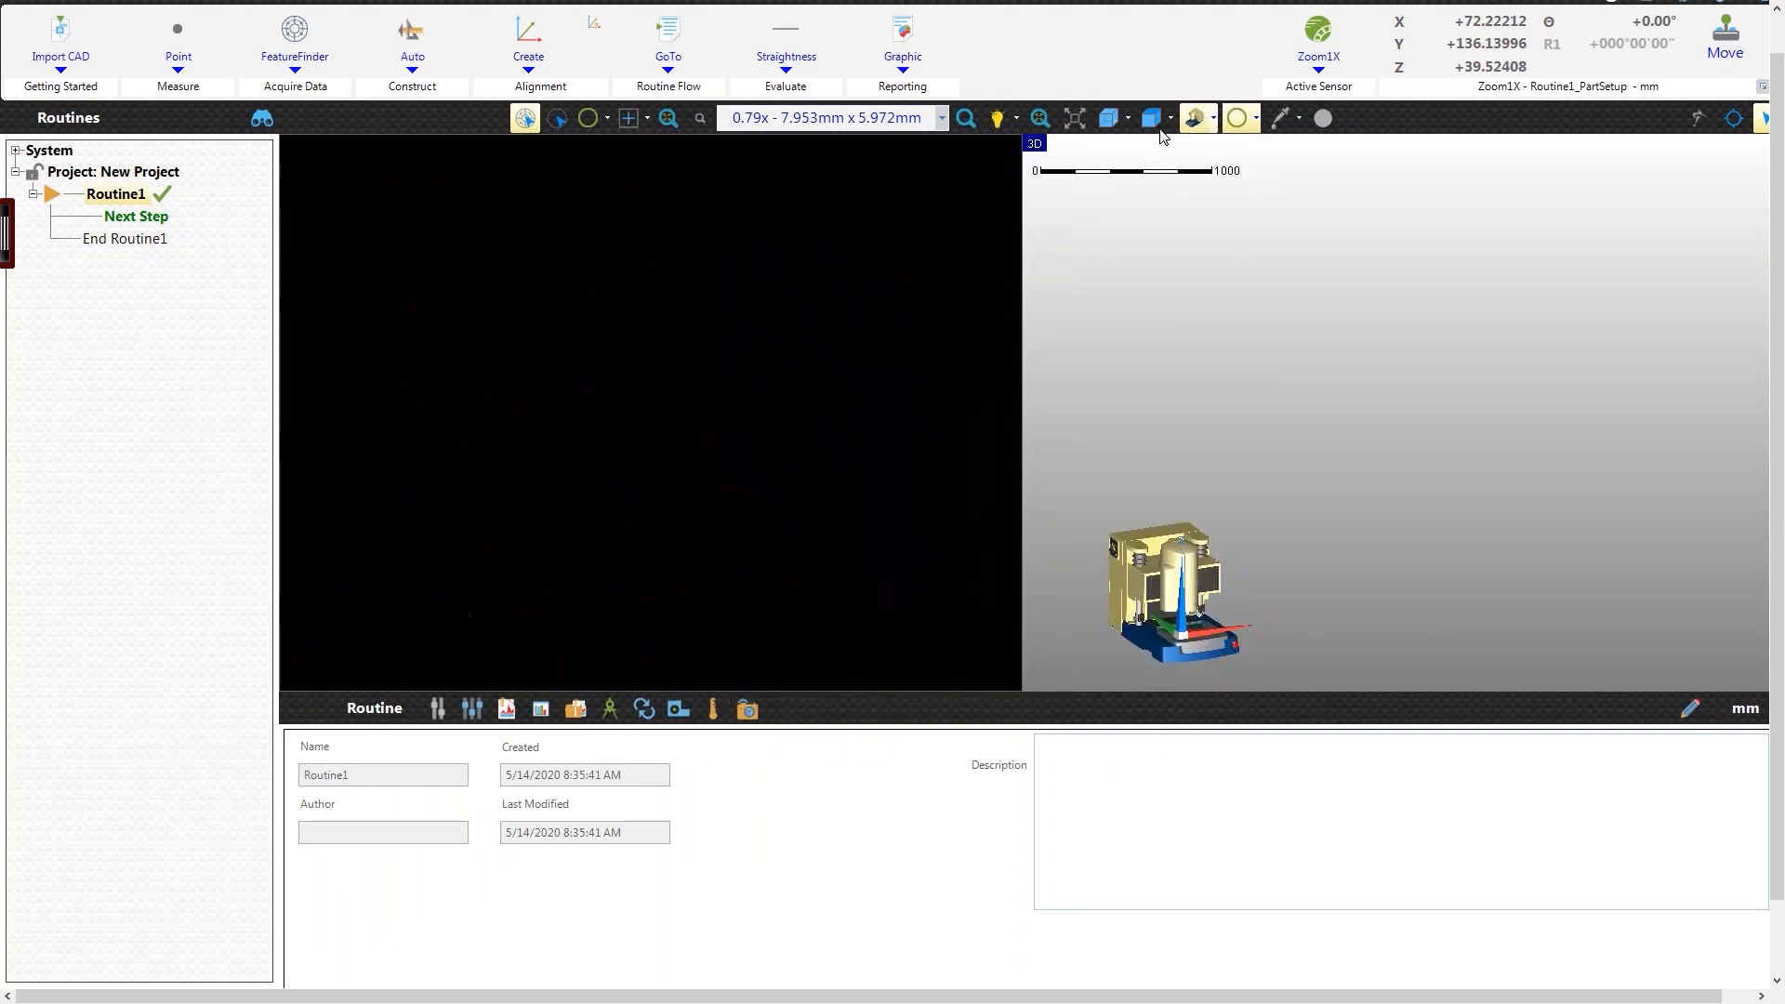
{"action": "left_click", "coordinate": [1039, 119]}
{"action": "mouse_move", "coordinate": [1336, 388]}
{"action": "left_mouse_down"}
{"action": "mouse_move", "coordinate": [1263, 426]}
{"action": "mouse_move", "coordinate": [1236, 369]}
{"action": "mouse_move", "coordinate": [1274, 399]}
{"action": "mouse_move", "coordinate": [1184, 375]}
{"action": "mouse_move", "coordinate": [1205, 410]}
{"action": "mouse_move", "coordinate": [1360, 414]}
{"action": "left_mouse_up"}
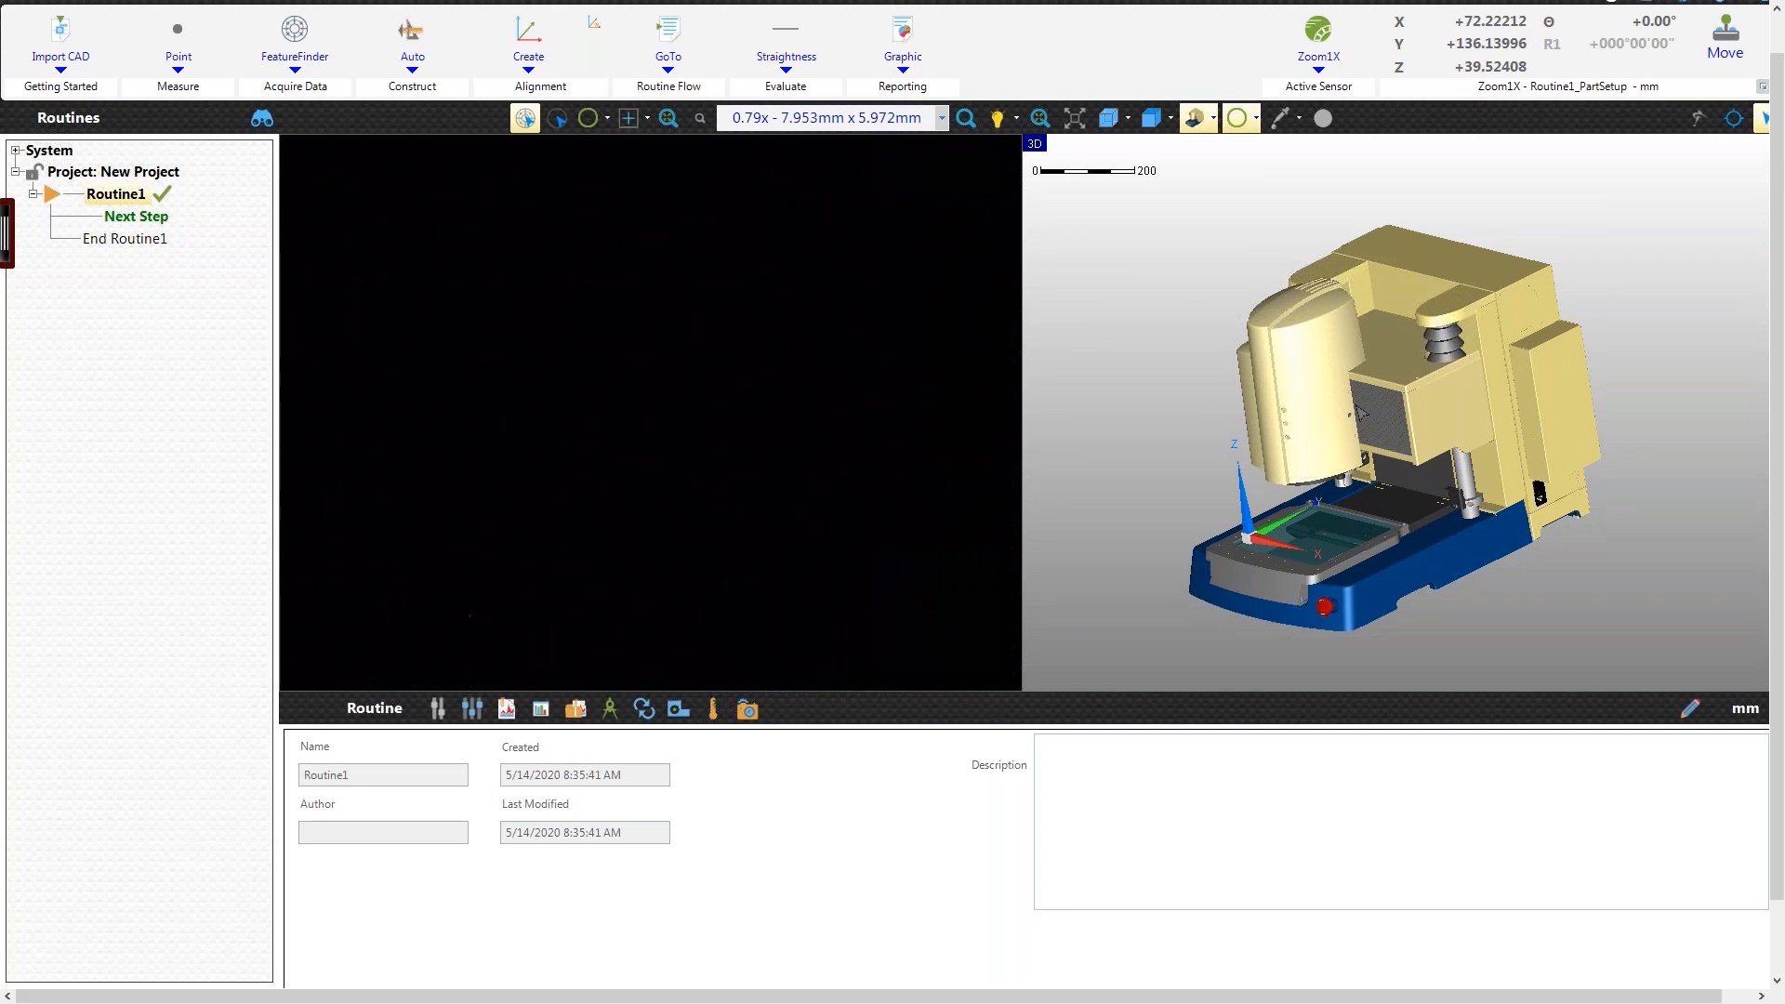
{"action": "middle_click_drag", "start_coordinate": [1311, 506], "coordinate": [1349, 528]}
{"action": "scroll", "coordinate": [1349, 528], "scroll_direction": "up", "scroll_amount": 2}
{"action": "scroll", "coordinate": [1255, 484], "scroll_direction": "up", "scroll_amount": 4}
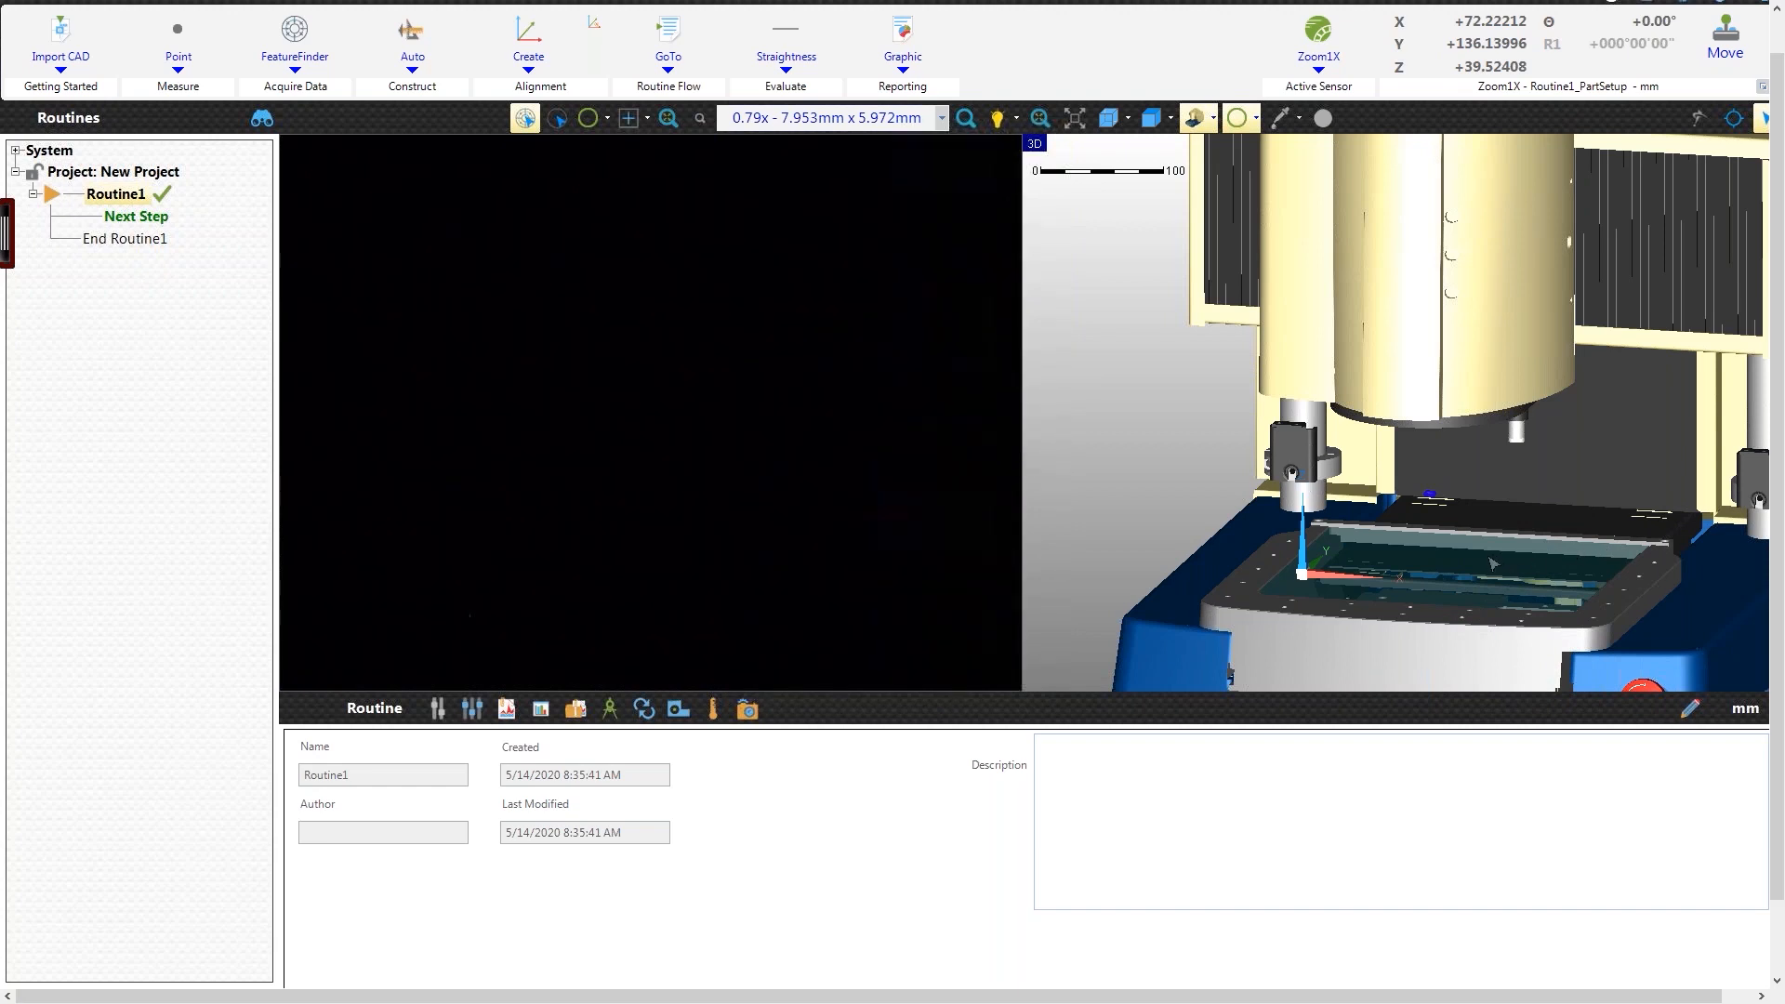
Step: Import the CAD model ZONE3_Training_Part_RevB.stp with its units kept at Millimeters
{"action": "left_click", "coordinate": [60, 37]}
{"action": "left_click", "coordinate": [311, 283]}
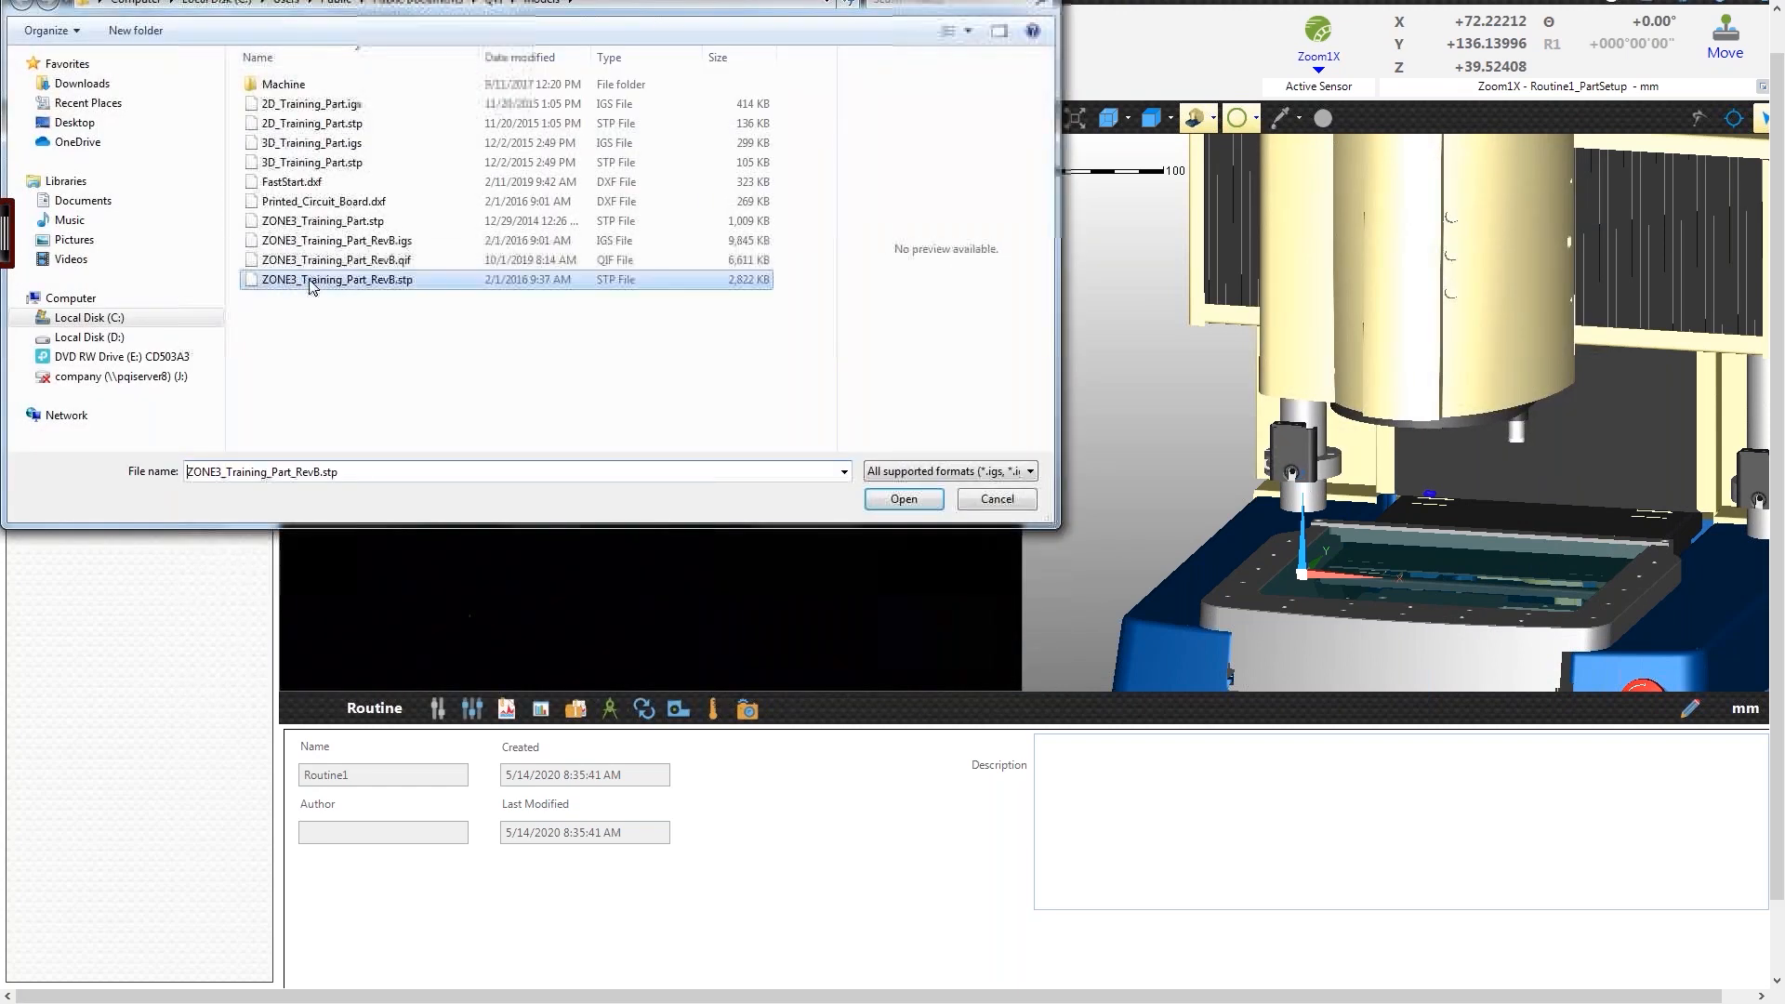
{"action": "double_click", "coordinate": [311, 283]}
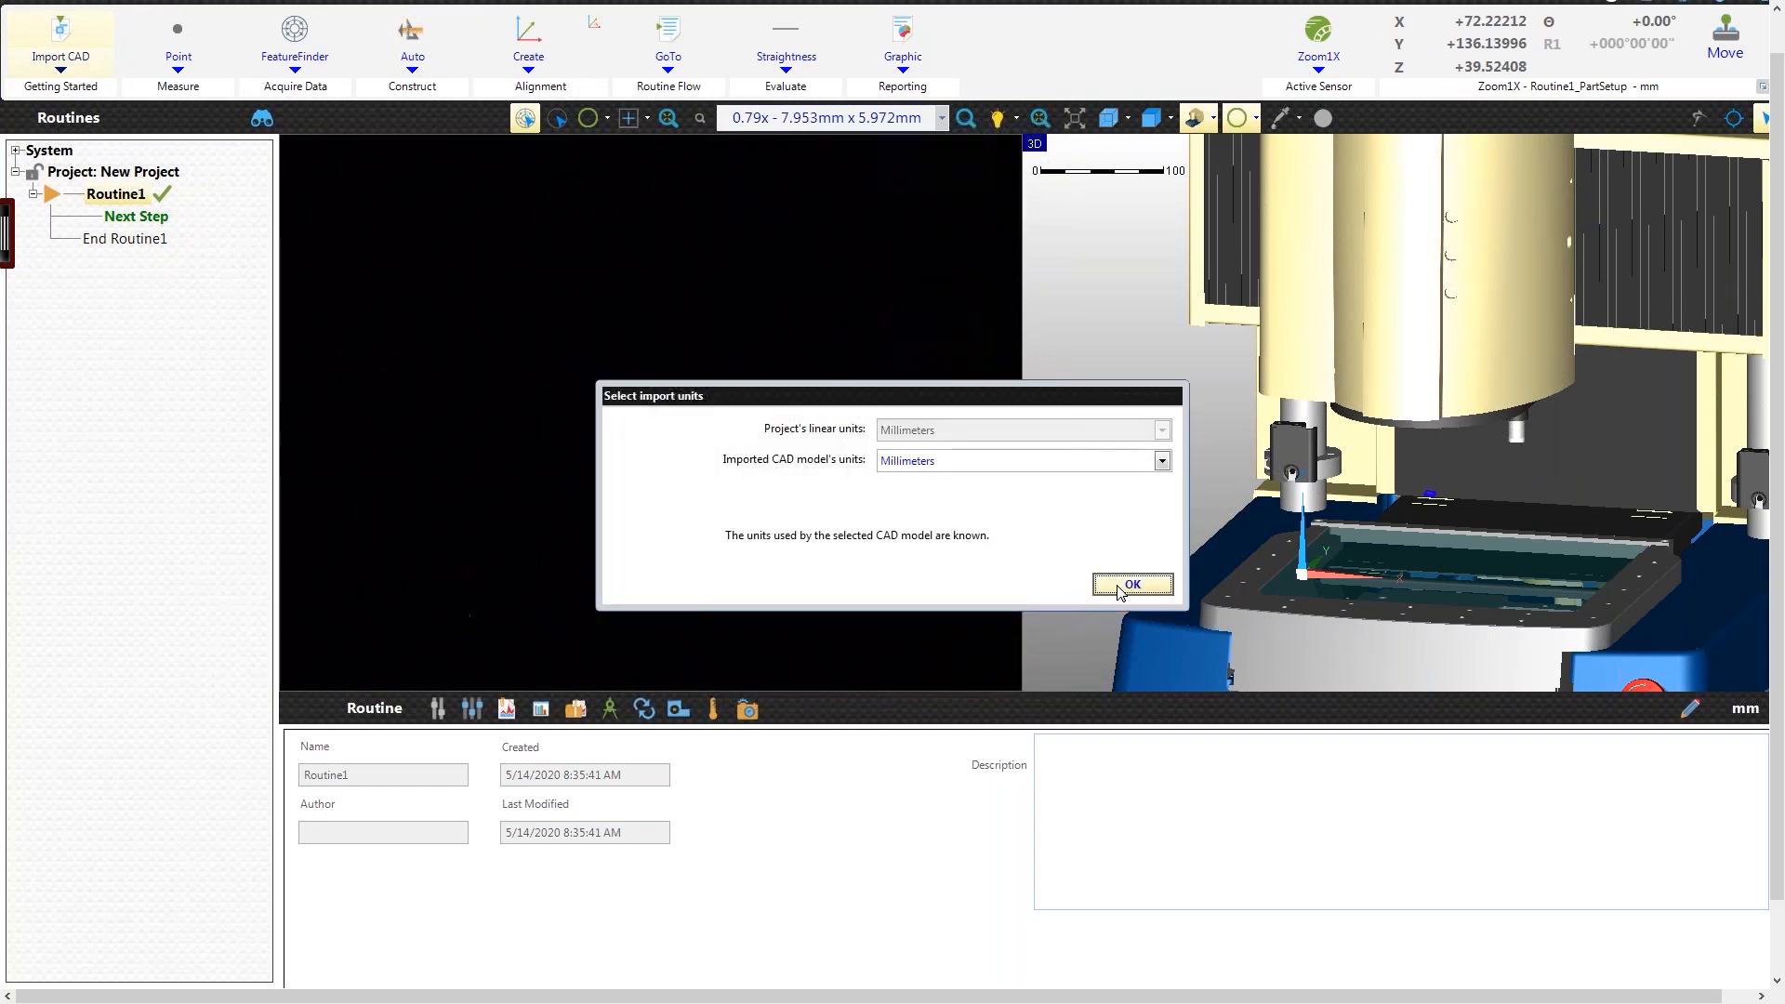
{"action": "left_click", "coordinate": [1131, 583]}
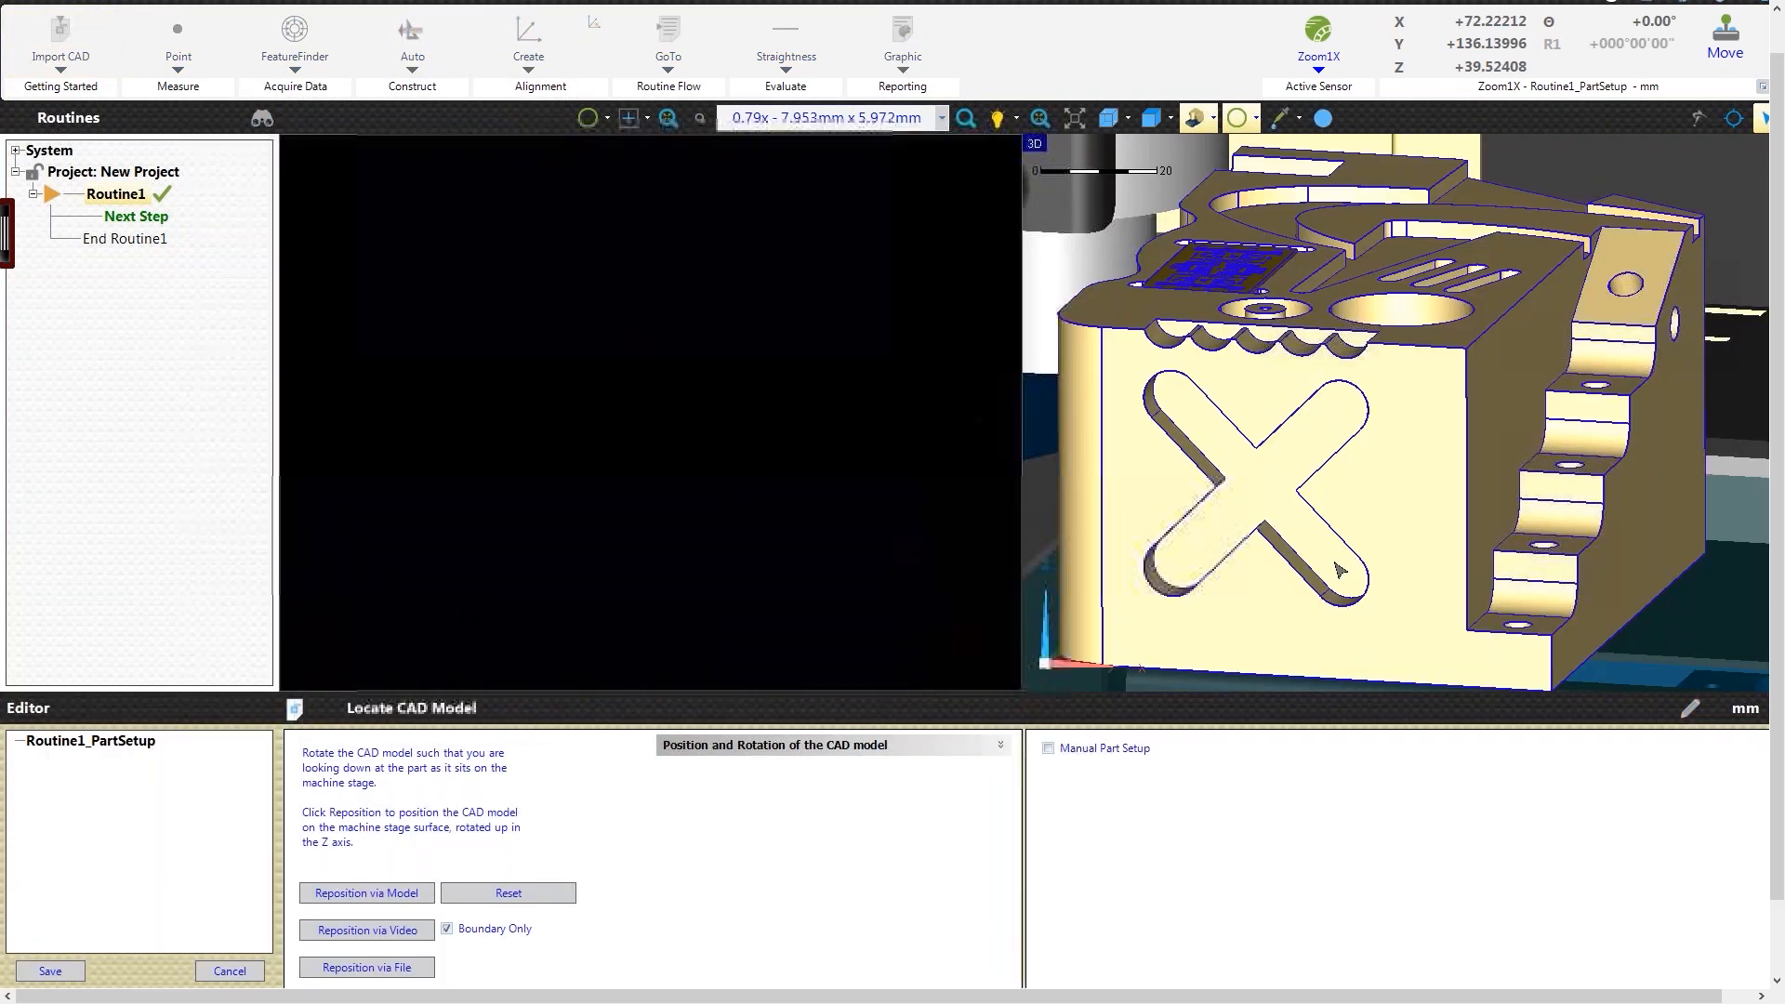
Step: Examine from several angles how the imported part sits on the machine stage
{"action": "scroll", "coordinate": [1339, 569], "scroll_direction": "down", "scroll_amount": 4}
{"action": "mouse_move", "coordinate": [1300, 554]}
{"action": "middle_mouse_down"}
{"action": "mouse_move", "coordinate": [1328, 549]}
{"action": "mouse_move", "coordinate": [1275, 559]}
{"action": "mouse_move", "coordinate": [1289, 584]}
{"action": "mouse_move", "coordinate": [1188, 609]}
{"action": "mouse_move", "coordinate": [1179, 578]}
{"action": "mouse_move", "coordinate": [1238, 504]}
{"action": "mouse_move", "coordinate": [1215, 558]}
{"action": "middle_mouse_up"}
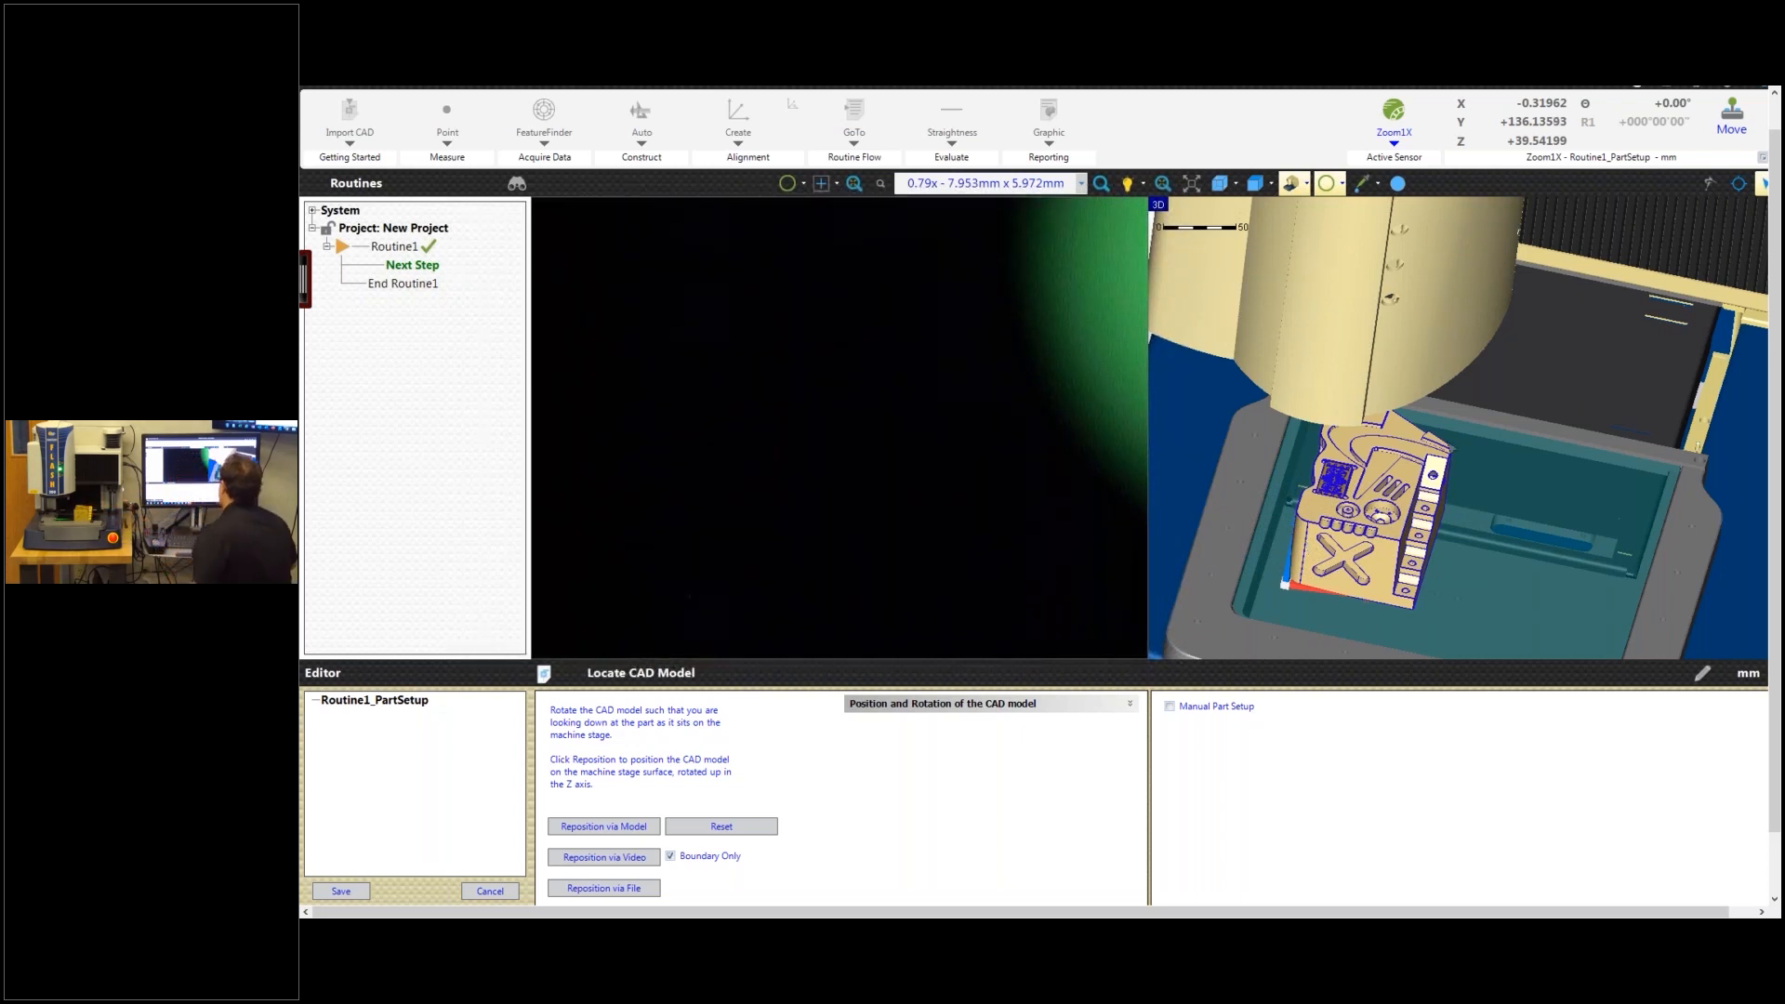
{"action": "middle_click_drag", "start_coordinate": [1309, 547], "coordinate": [1267, 536]}
{"action": "scroll", "coordinate": [1399, 617], "scroll_direction": "up", "scroll_amount": 2}
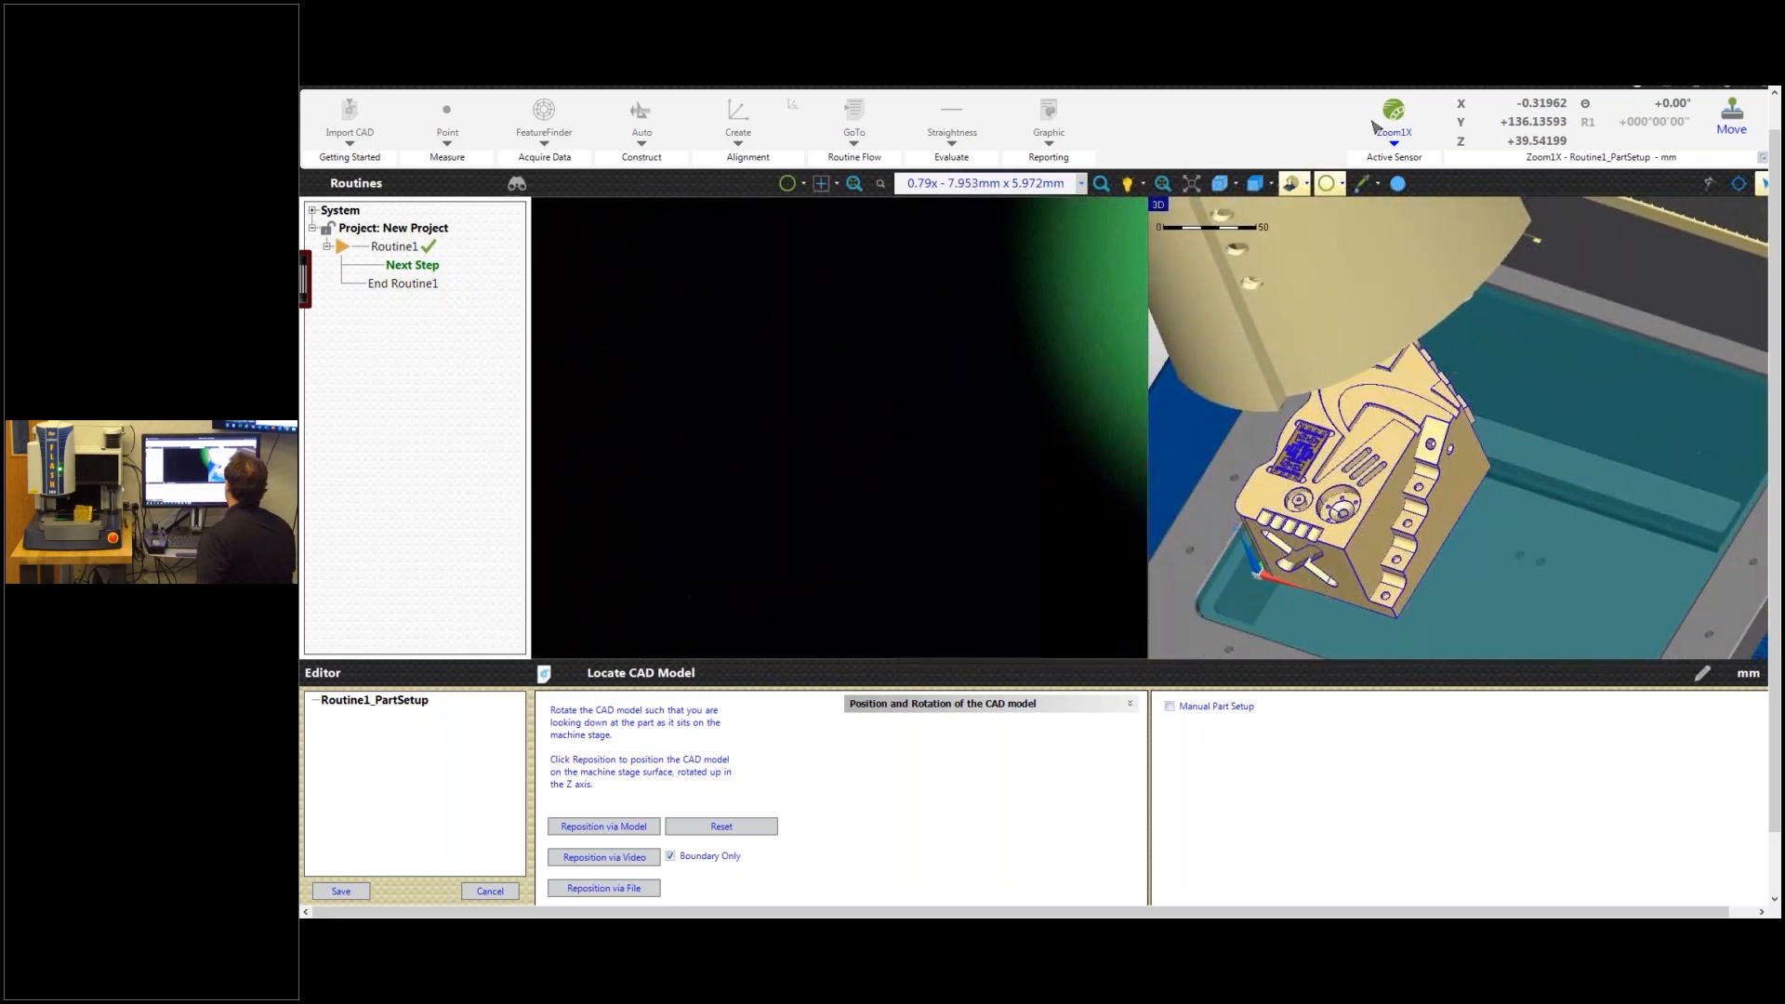
{"action": "middle_click_drag", "start_coordinate": [1313, 269], "coordinate": [1371, 314]}
{"action": "scroll", "coordinate": [1369, 311], "scroll_direction": "down", "scroll_amount": 1}
{"action": "scroll", "coordinate": [1369, 311], "scroll_direction": "down", "scroll_amount": 3}
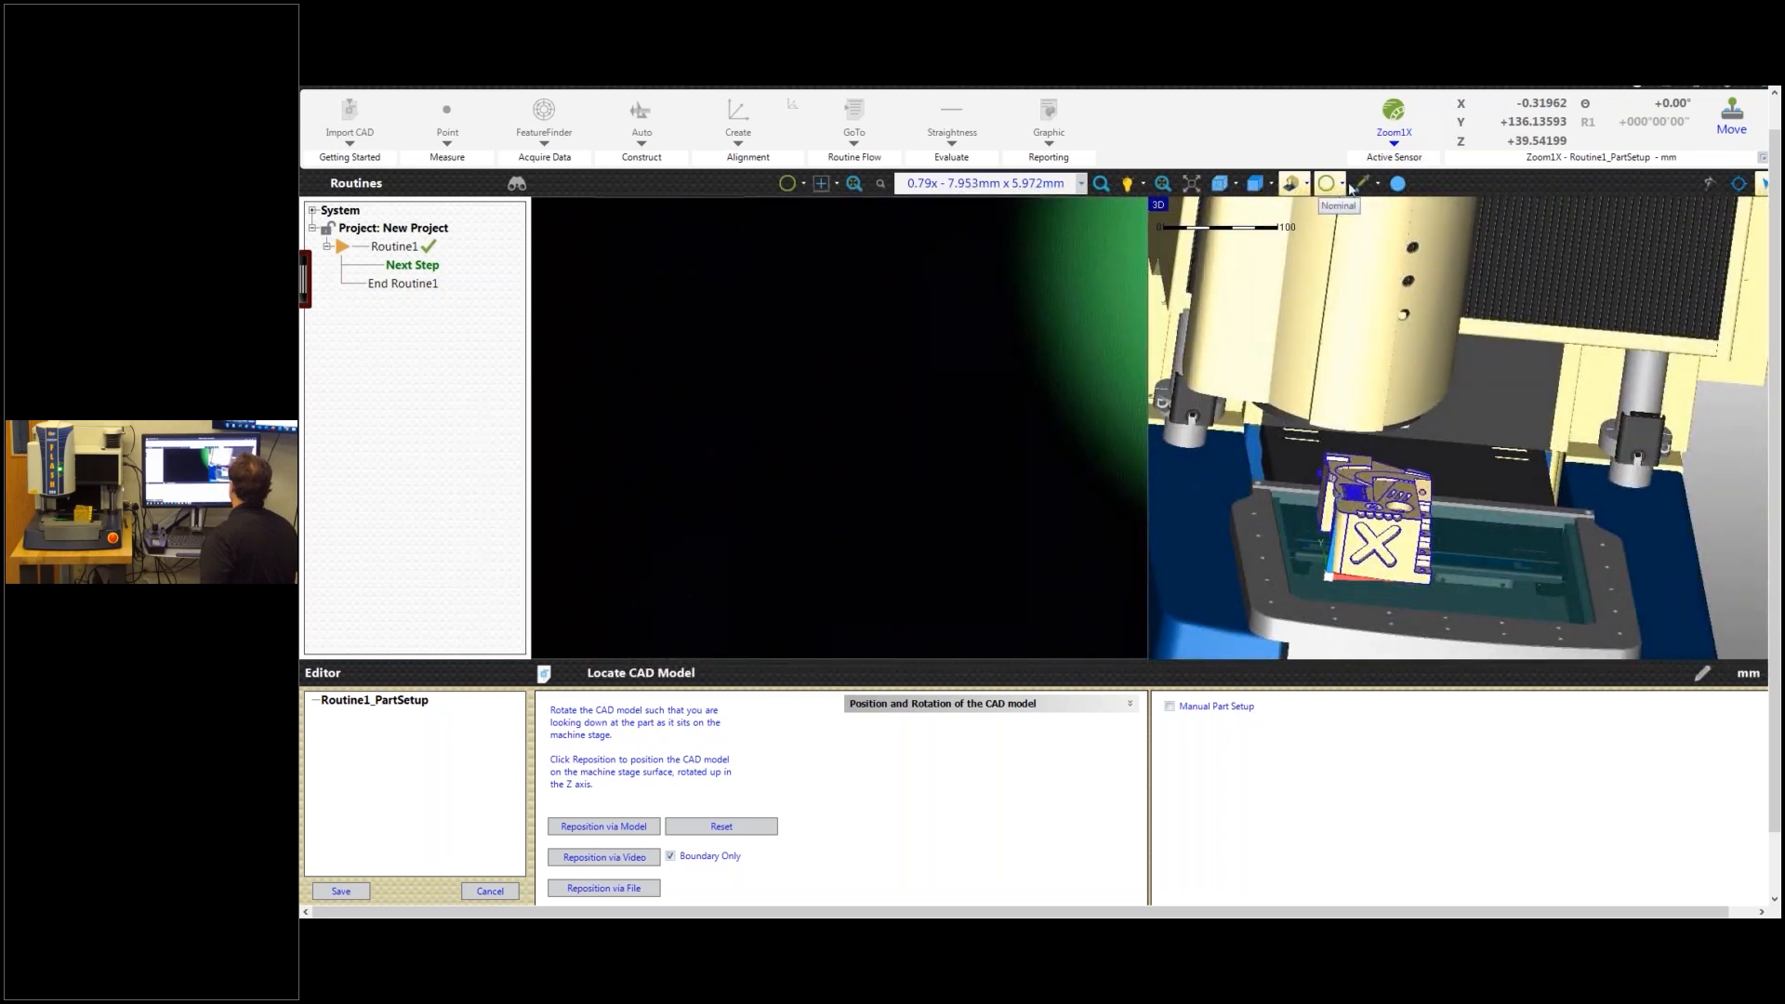
Step: Hide the machine in the 3D view so that only the part is shown
{"action": "left_click", "coordinate": [1291, 183]}
{"action": "middle_click_drag", "start_coordinate": [1380, 436], "coordinate": [1368, 571]}
{"action": "scroll", "coordinate": [1373, 419], "scroll_direction": "up", "scroll_amount": 1}
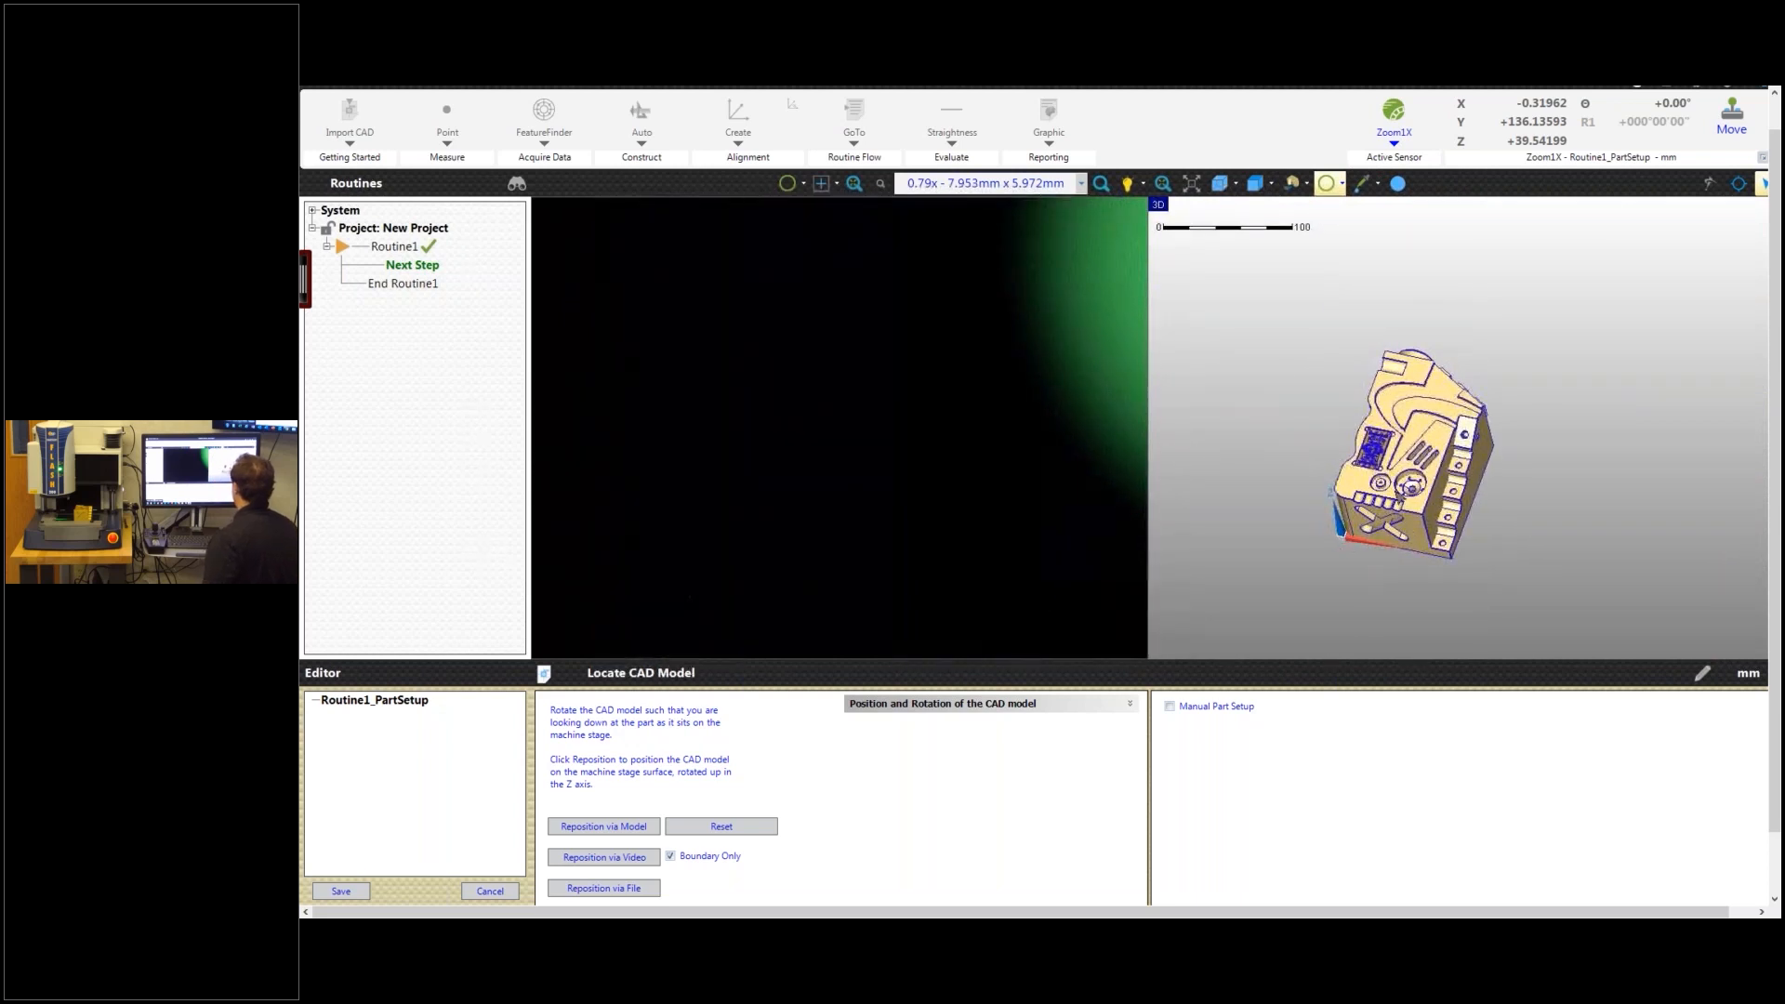
Step: Enable Manual Part Setup for the imported CAD model
{"action": "left_click", "coordinate": [1172, 708]}
{"action": "mouse_move", "coordinate": [1320, 519]}
{"action": "middle_mouse_down"}
{"action": "mouse_move", "coordinate": [1309, 492]}
{"action": "mouse_move", "coordinate": [1318, 510]}
{"action": "mouse_move", "coordinate": [1288, 528]}
{"action": "middle_mouse_up"}
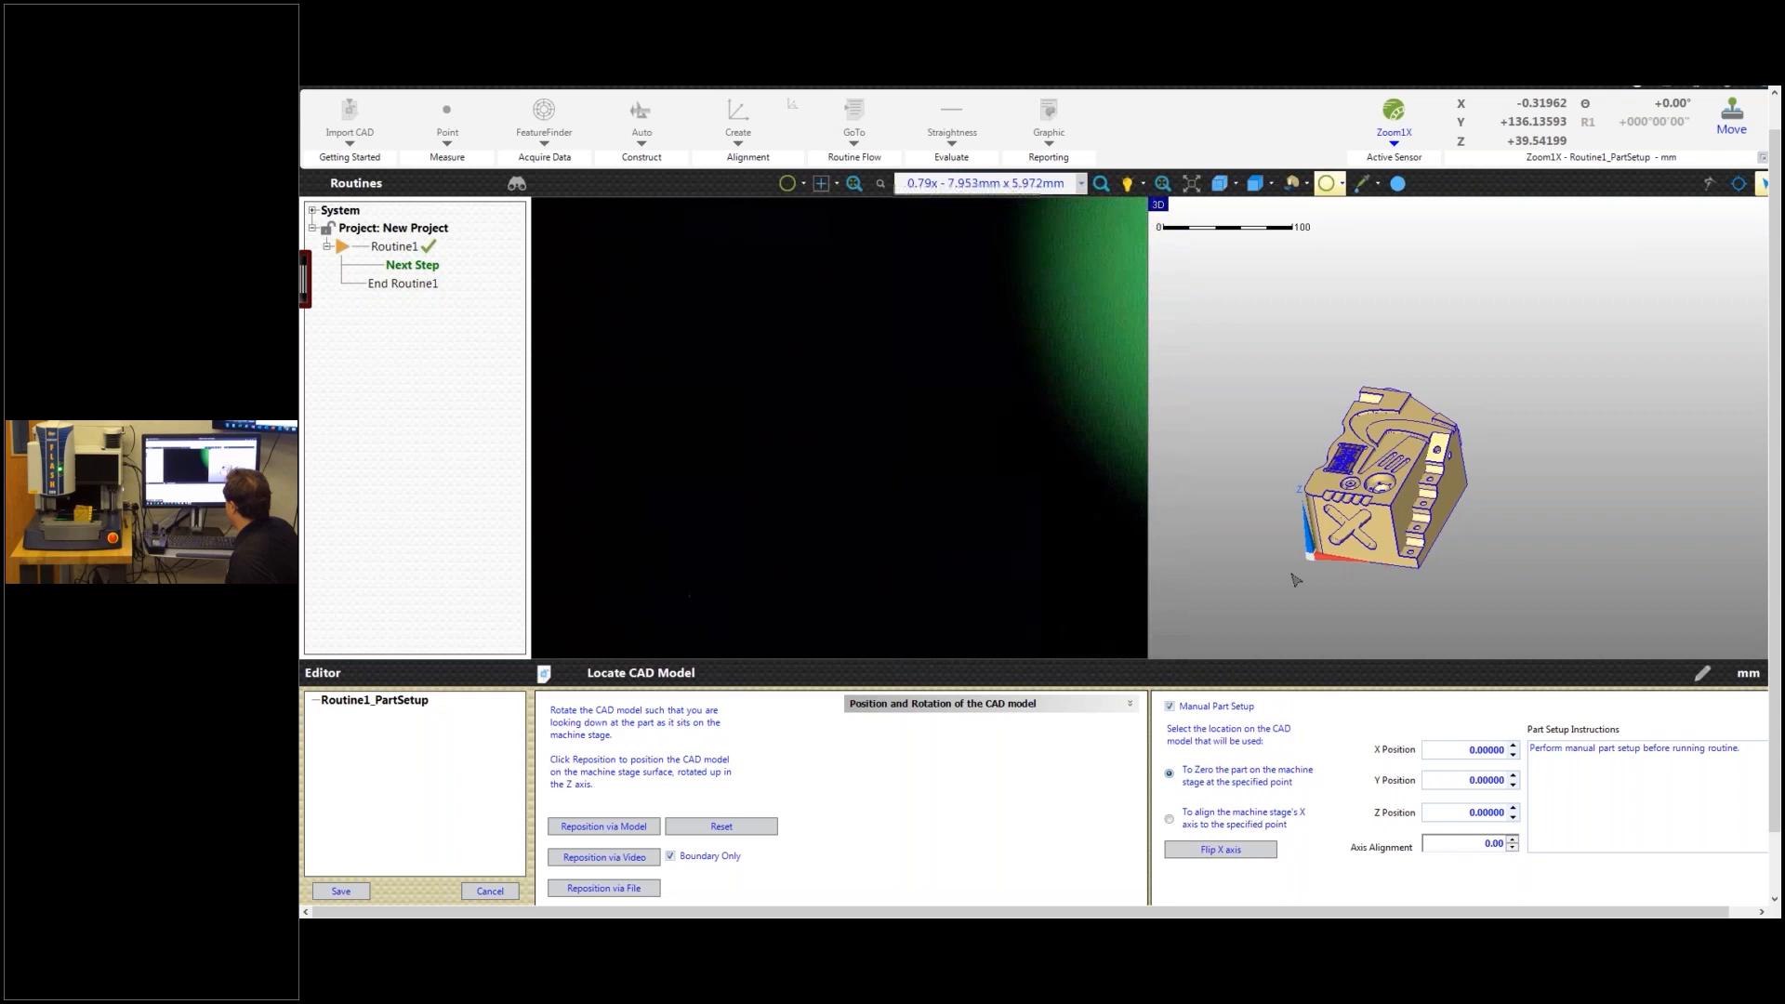
{"action": "scroll", "coordinate": [1295, 580], "scroll_direction": "up", "scroll_amount": 5}
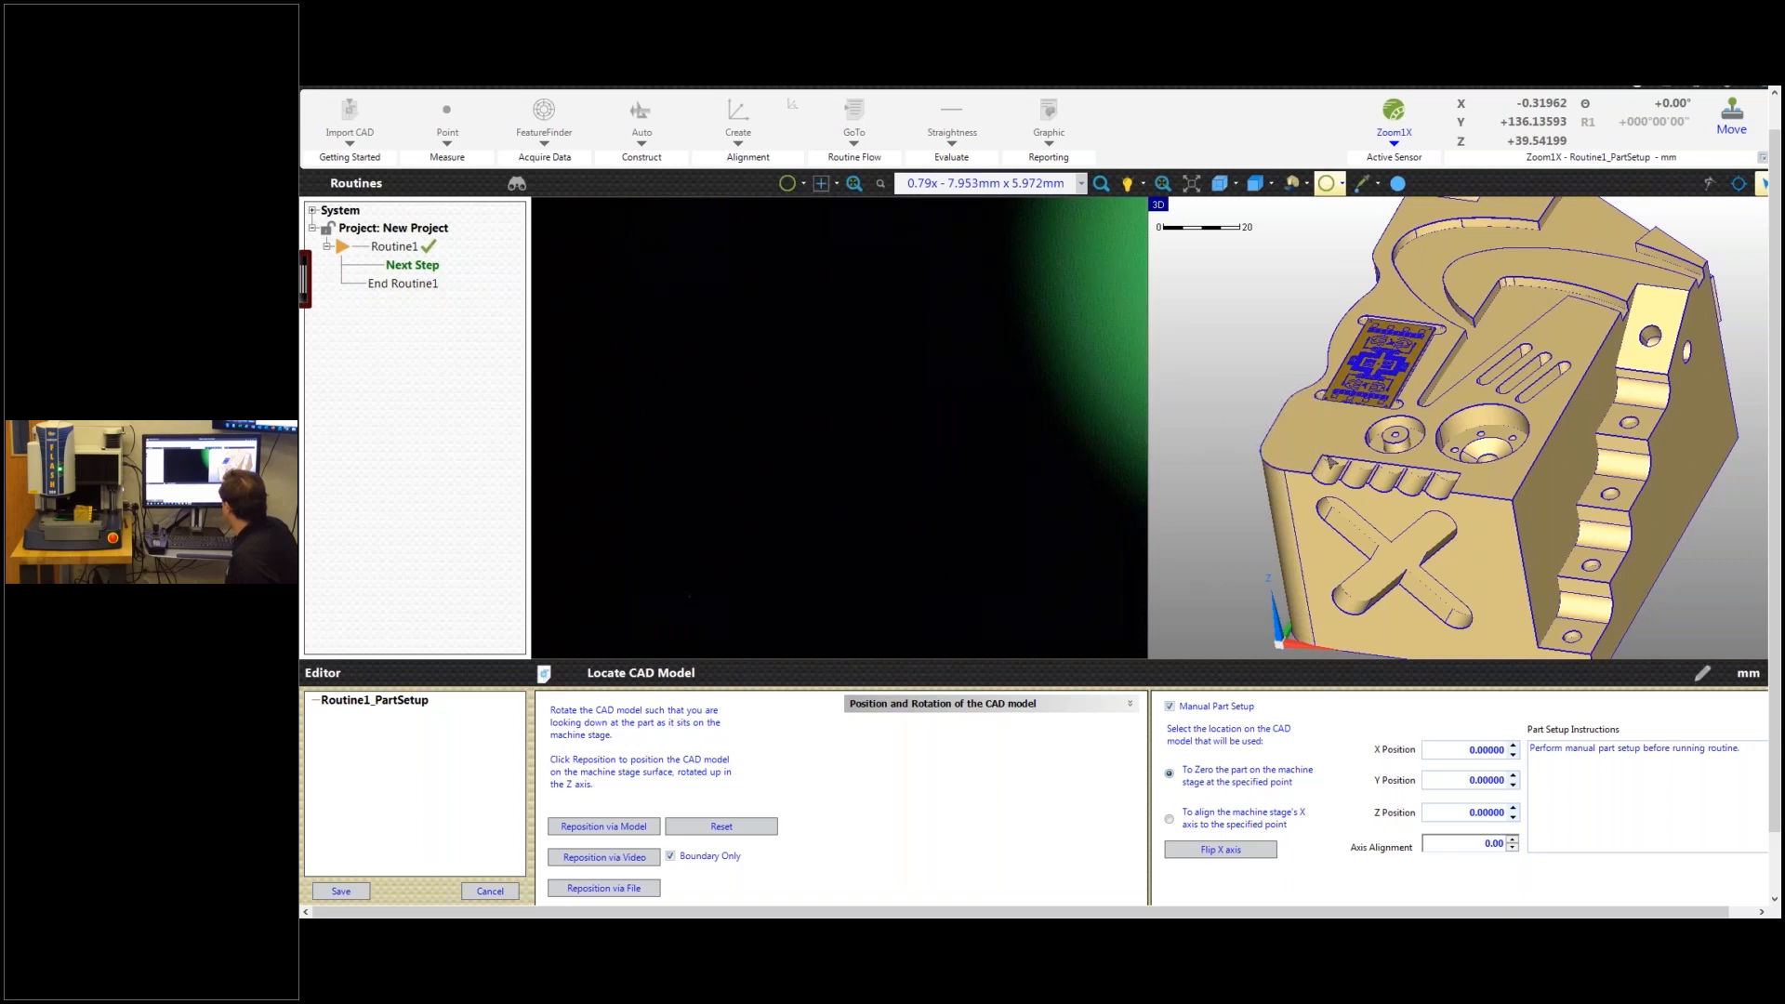
Step: Set the part's zero point at the top corner where the scalloped edge begins, at X 17.62702, Y 8, Z 60
{"action": "scroll", "coordinate": [1330, 461], "scroll_direction": "up", "scroll_amount": 2}
{"action": "left_click", "coordinate": [1332, 464]}
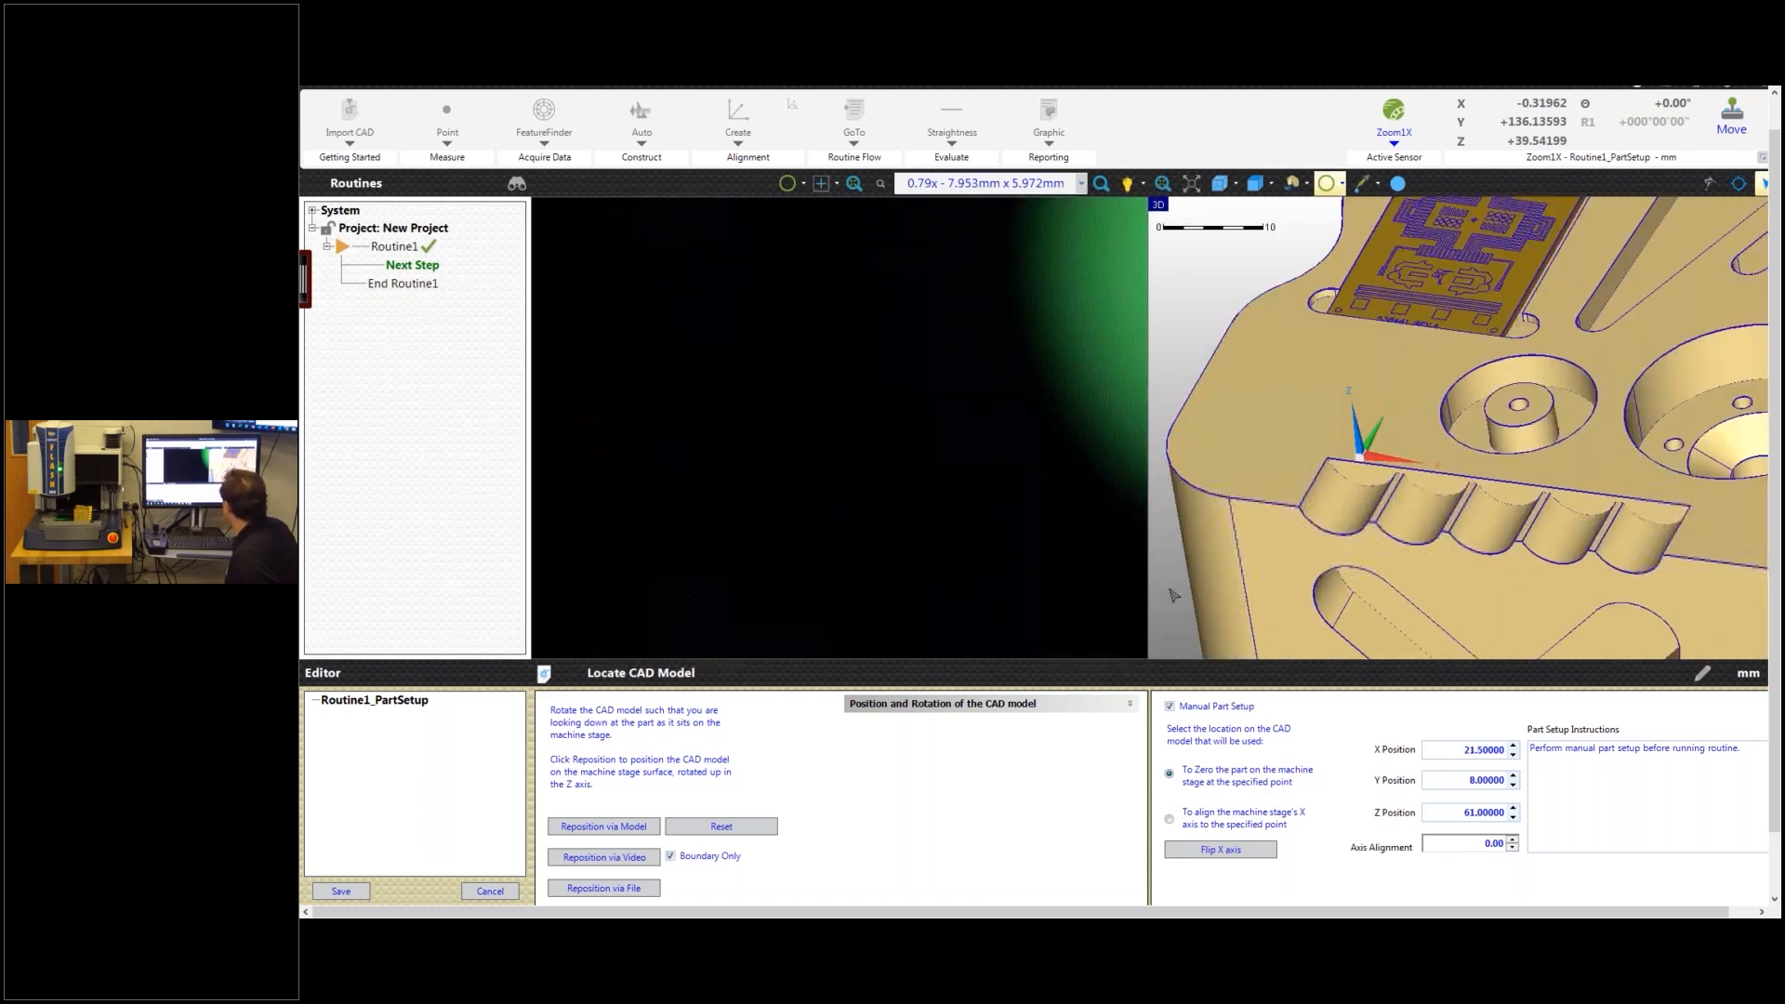
{"action": "left_click", "coordinate": [1331, 463]}
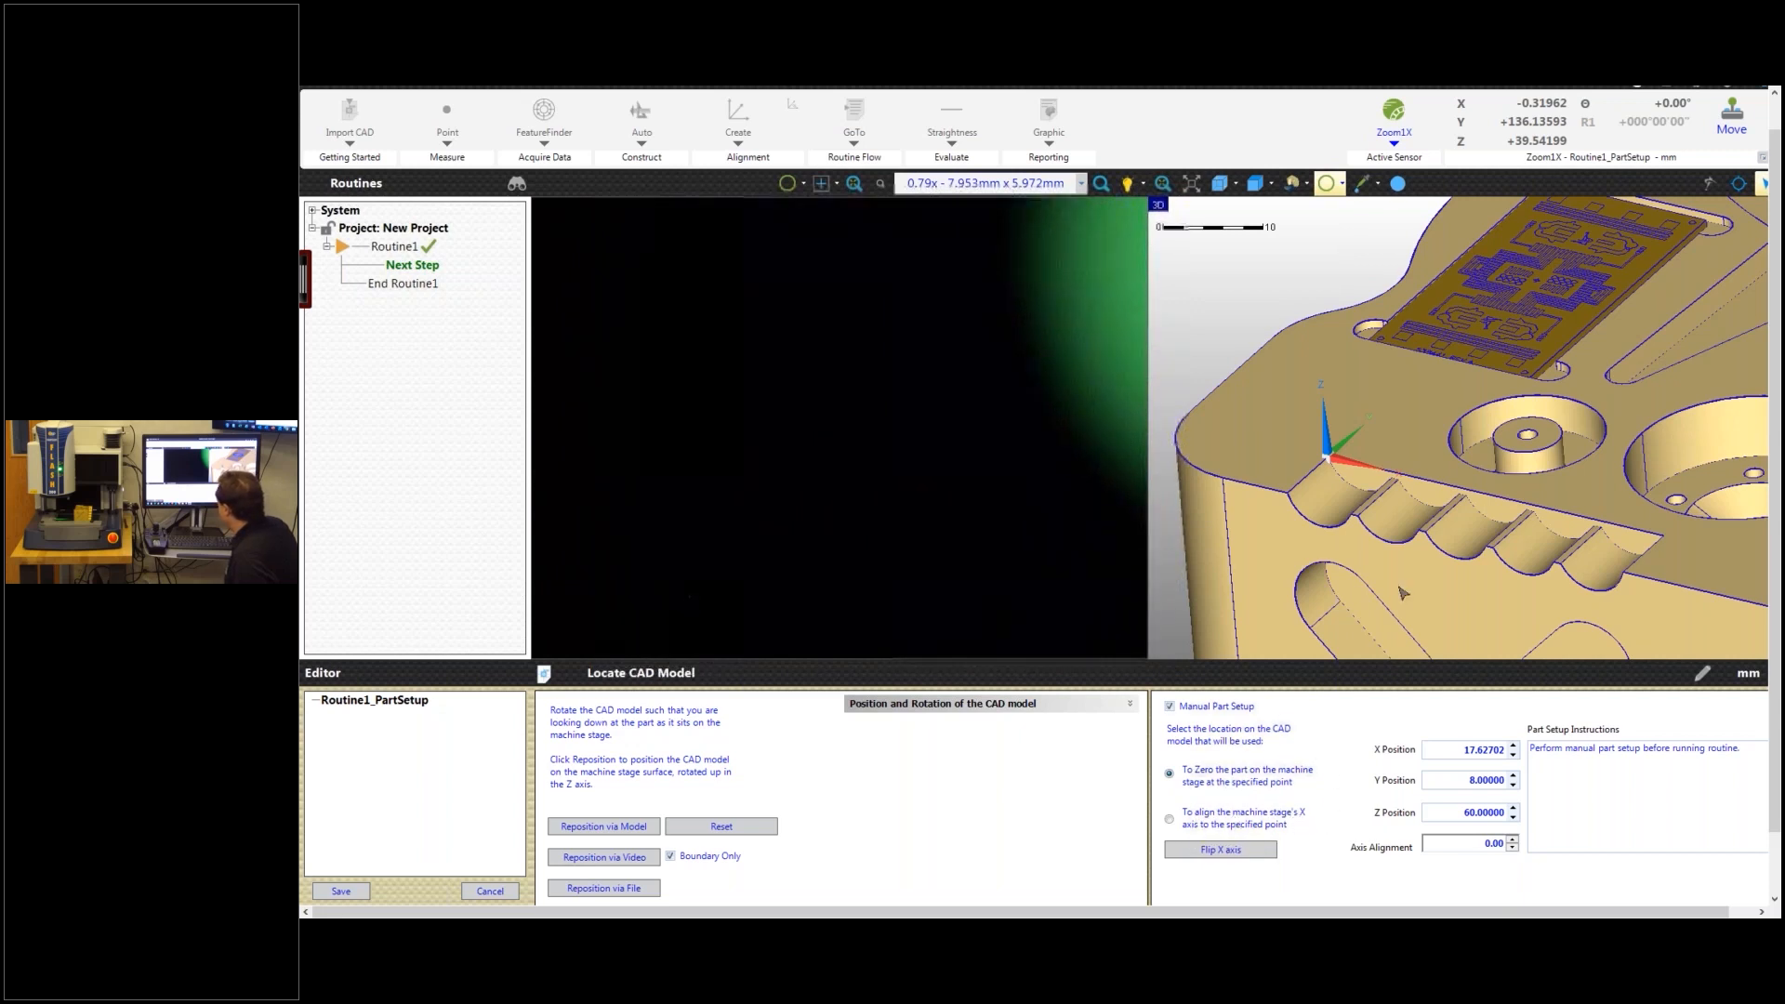
{"action": "middle_click_drag", "start_coordinate": [1491, 460], "coordinate": [1397, 441]}
{"action": "middle_click_drag", "start_coordinate": [1586, 519], "coordinate": [1550, 495]}
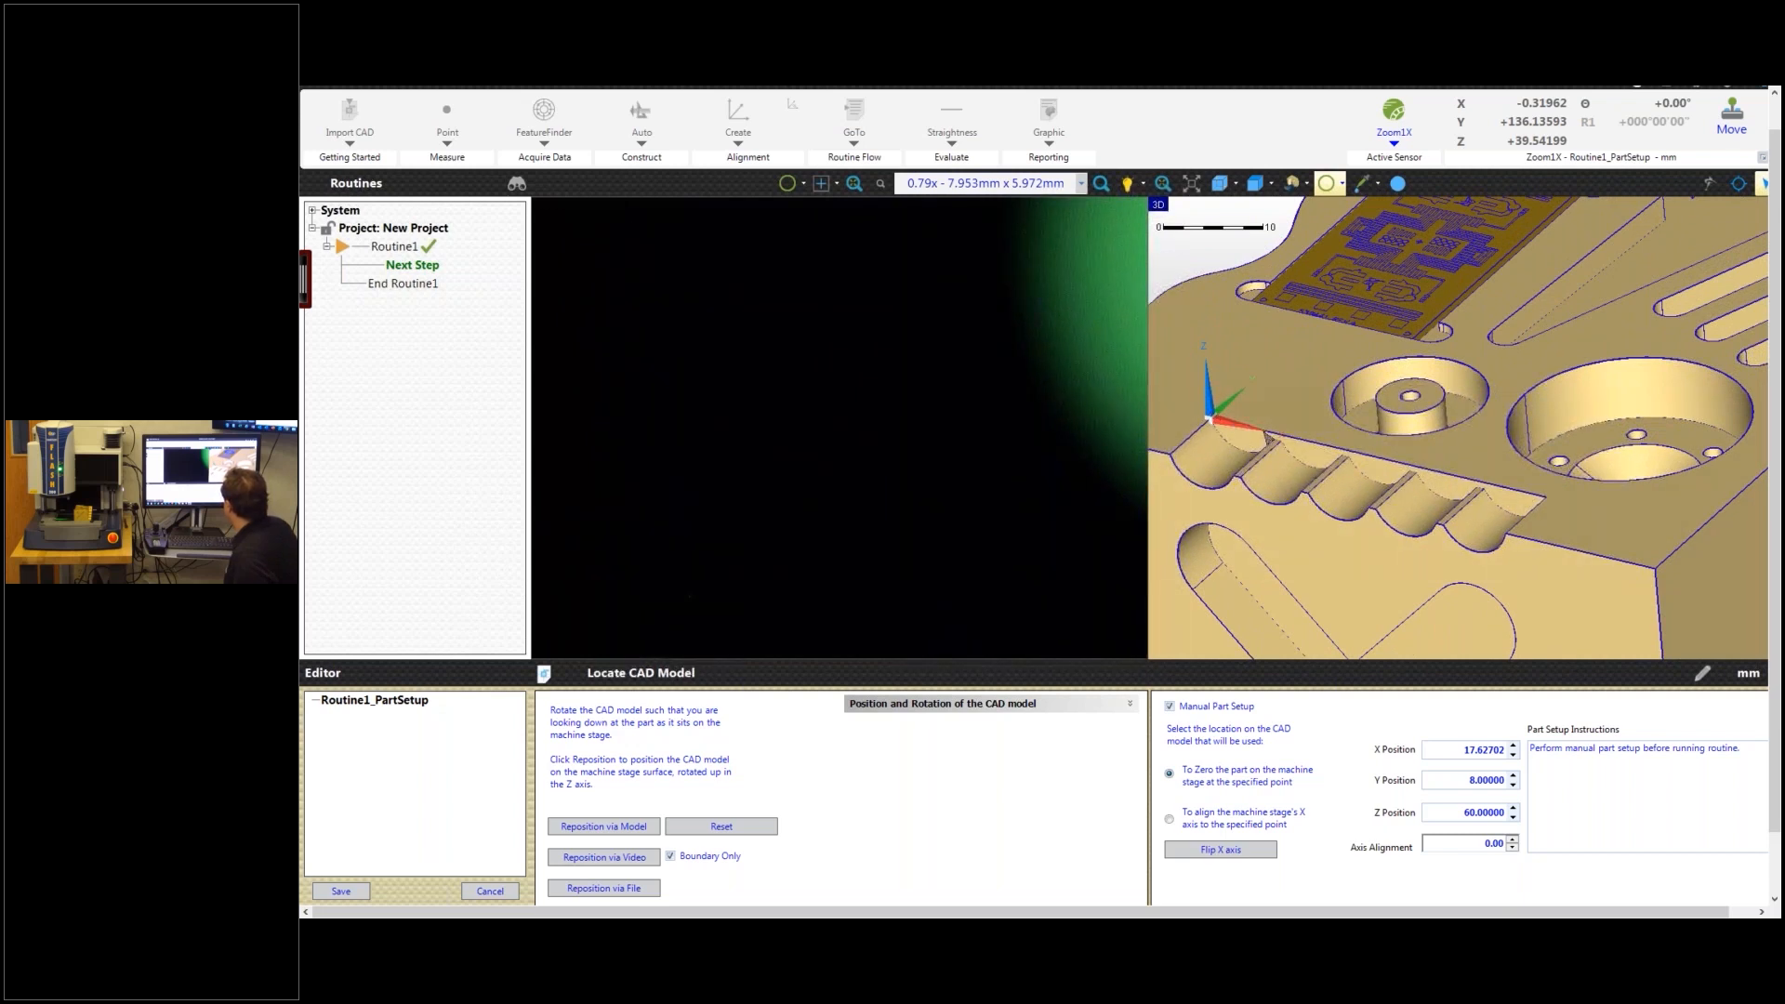
{"action": "left_click", "coordinate": [1547, 501]}
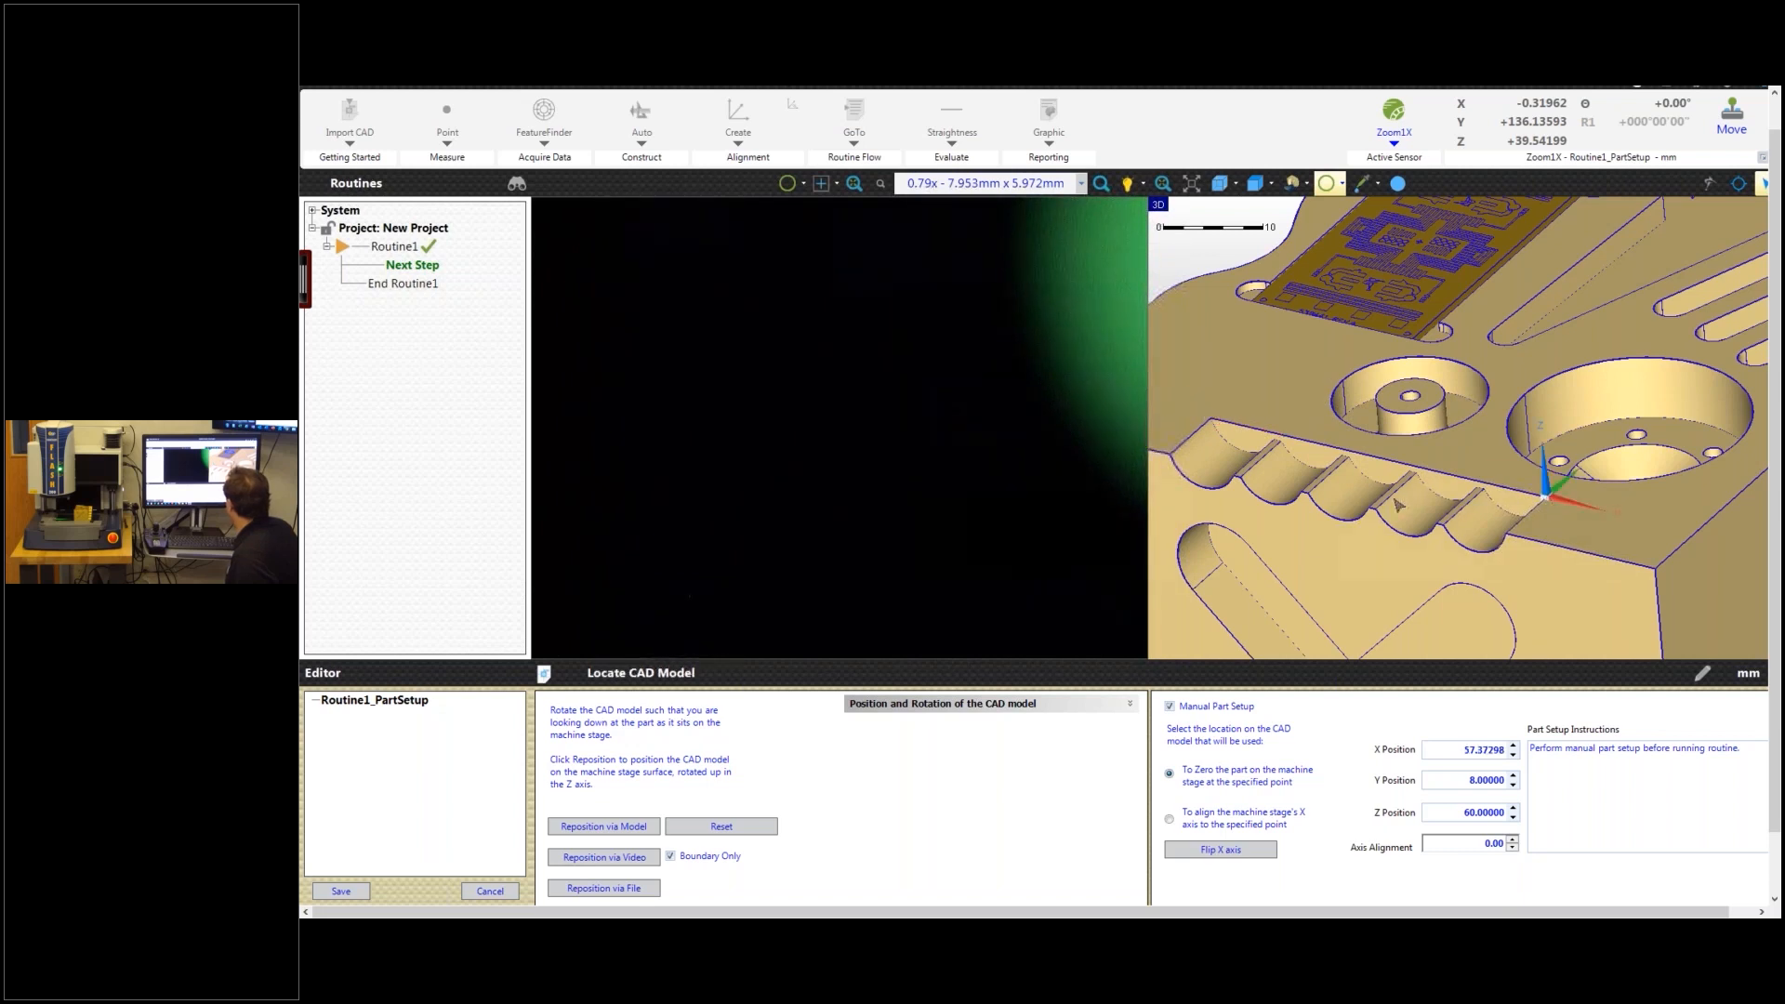
{"action": "left_click", "coordinate": [1210, 423]}
Step: Align the machine stage's X axis to the corner at the far end of the scalloped edge
{"action": "left_click", "coordinate": [1173, 822]}
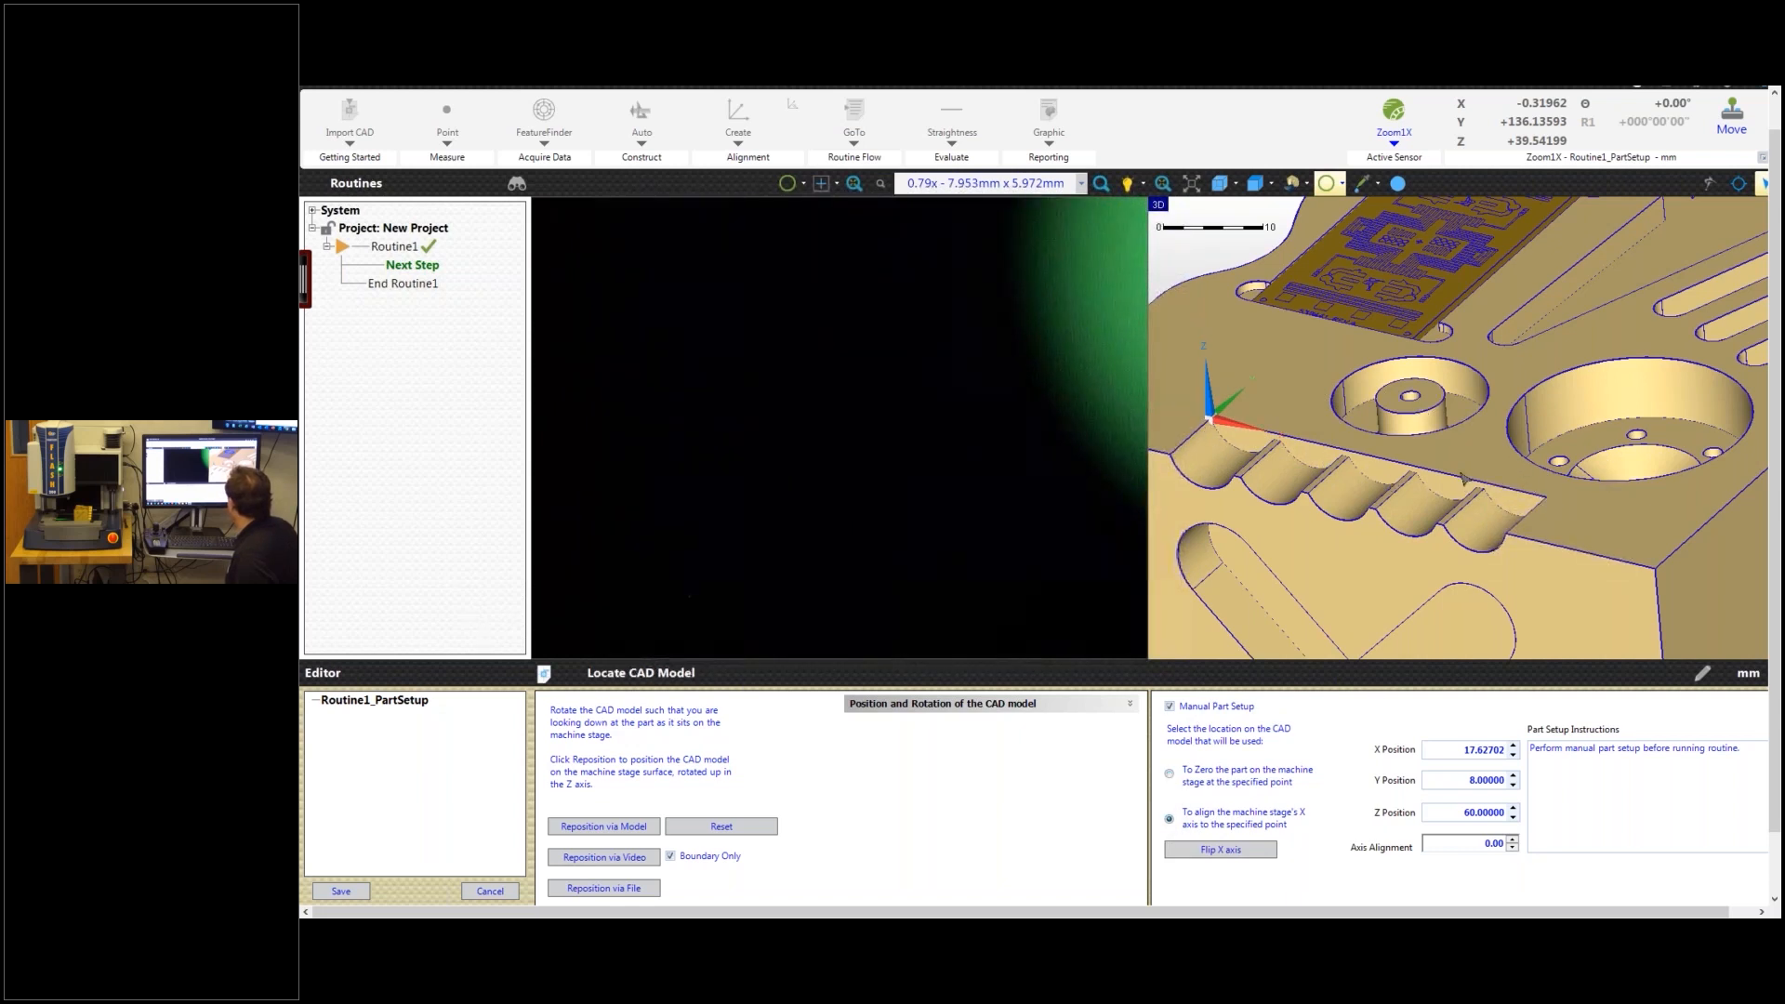
{"action": "left_click", "coordinate": [1389, 416]}
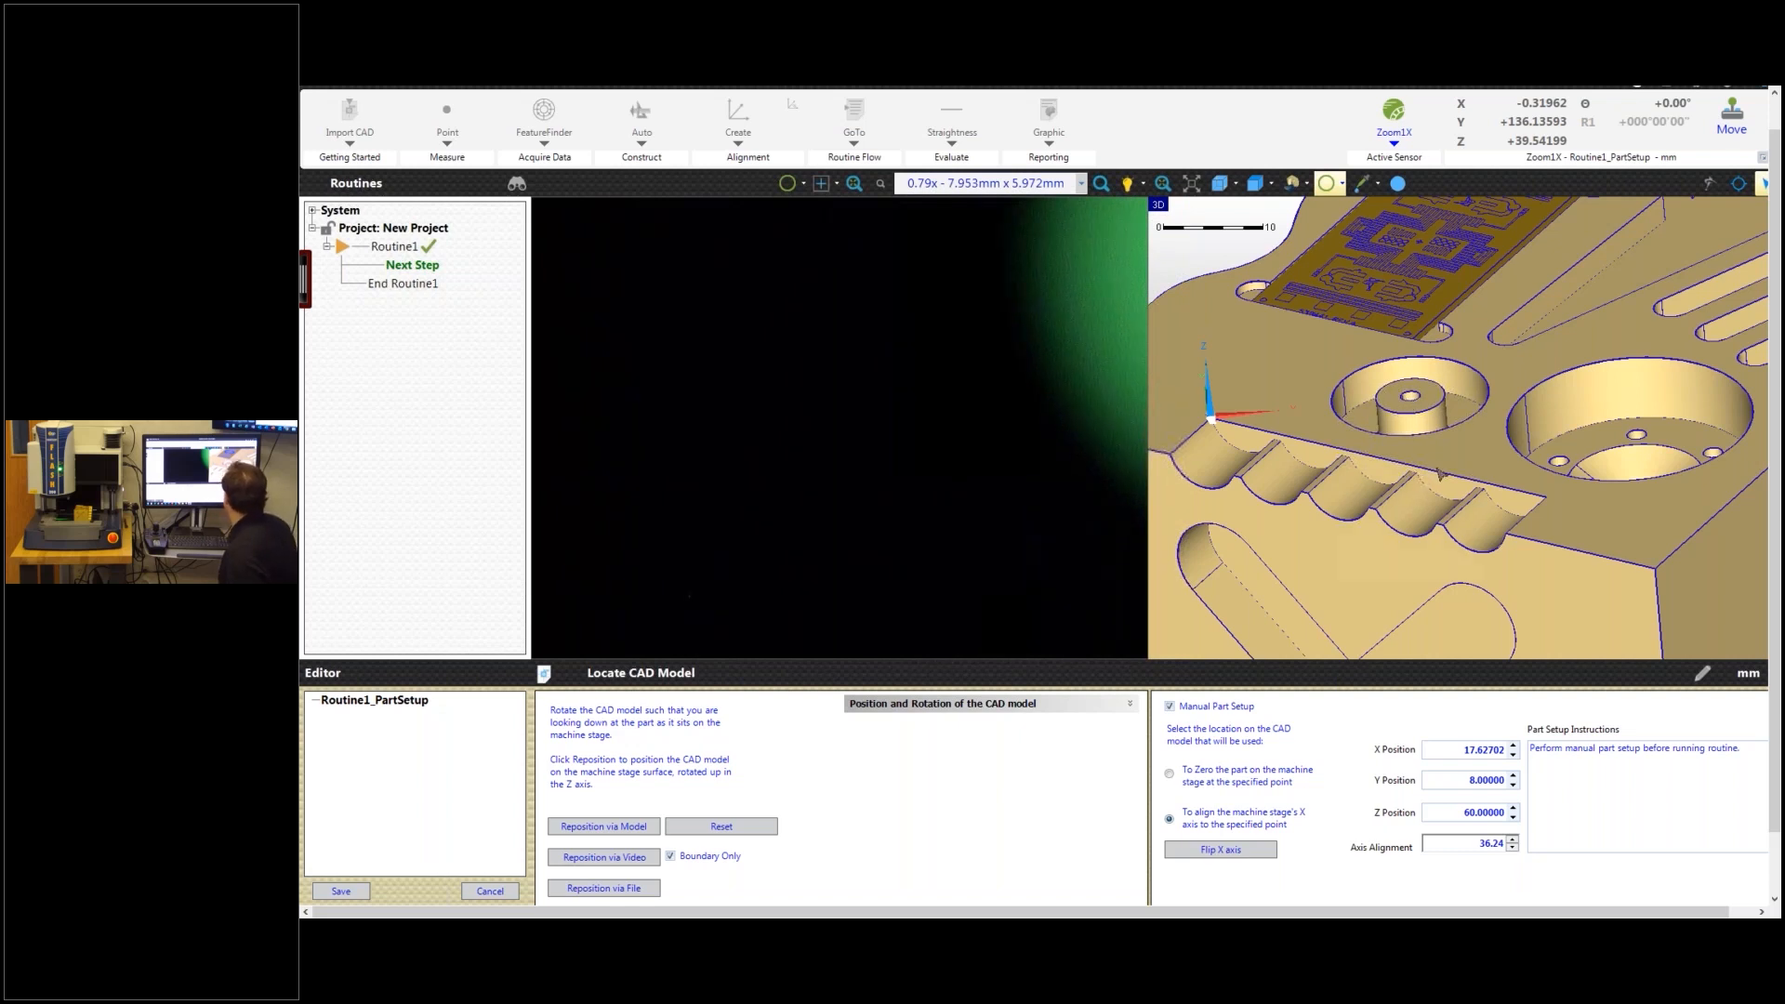
{"action": "left_click", "coordinate": [1545, 499]}
{"action": "scroll", "coordinate": [1394, 468], "scroll_direction": "down", "scroll_amount": 3}
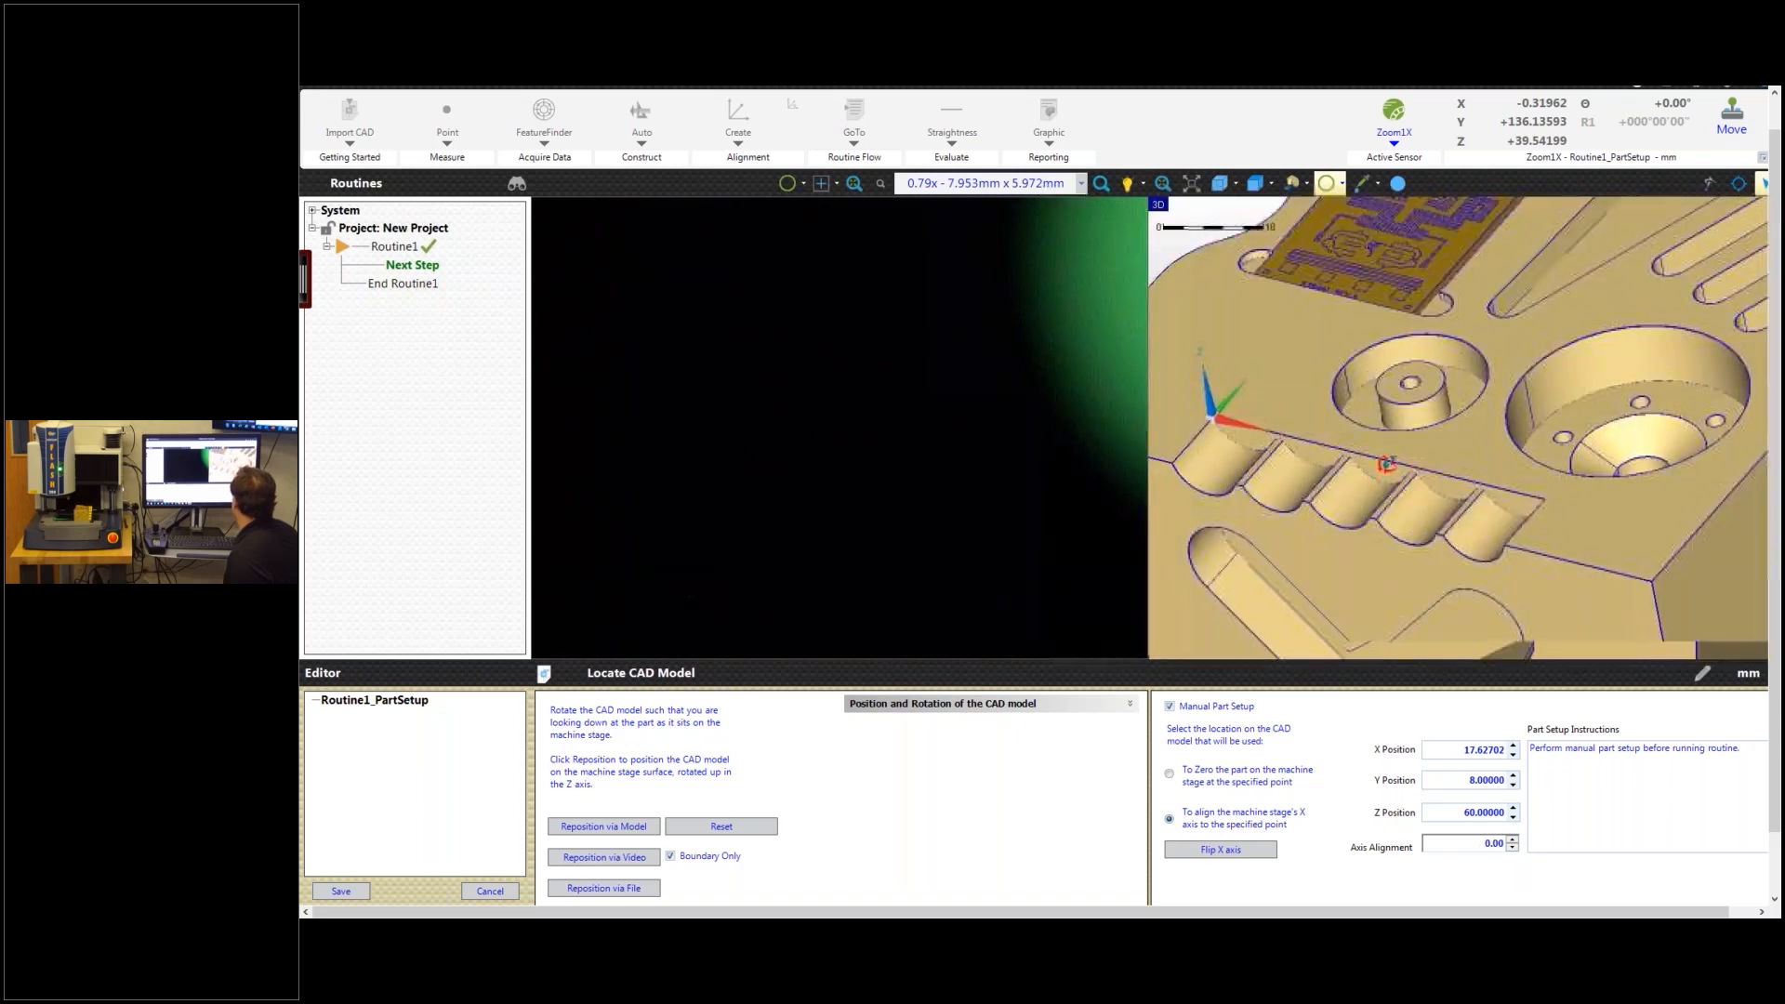
{"action": "middle_click_drag", "start_coordinate": [1284, 456], "coordinate": [1301, 488]}
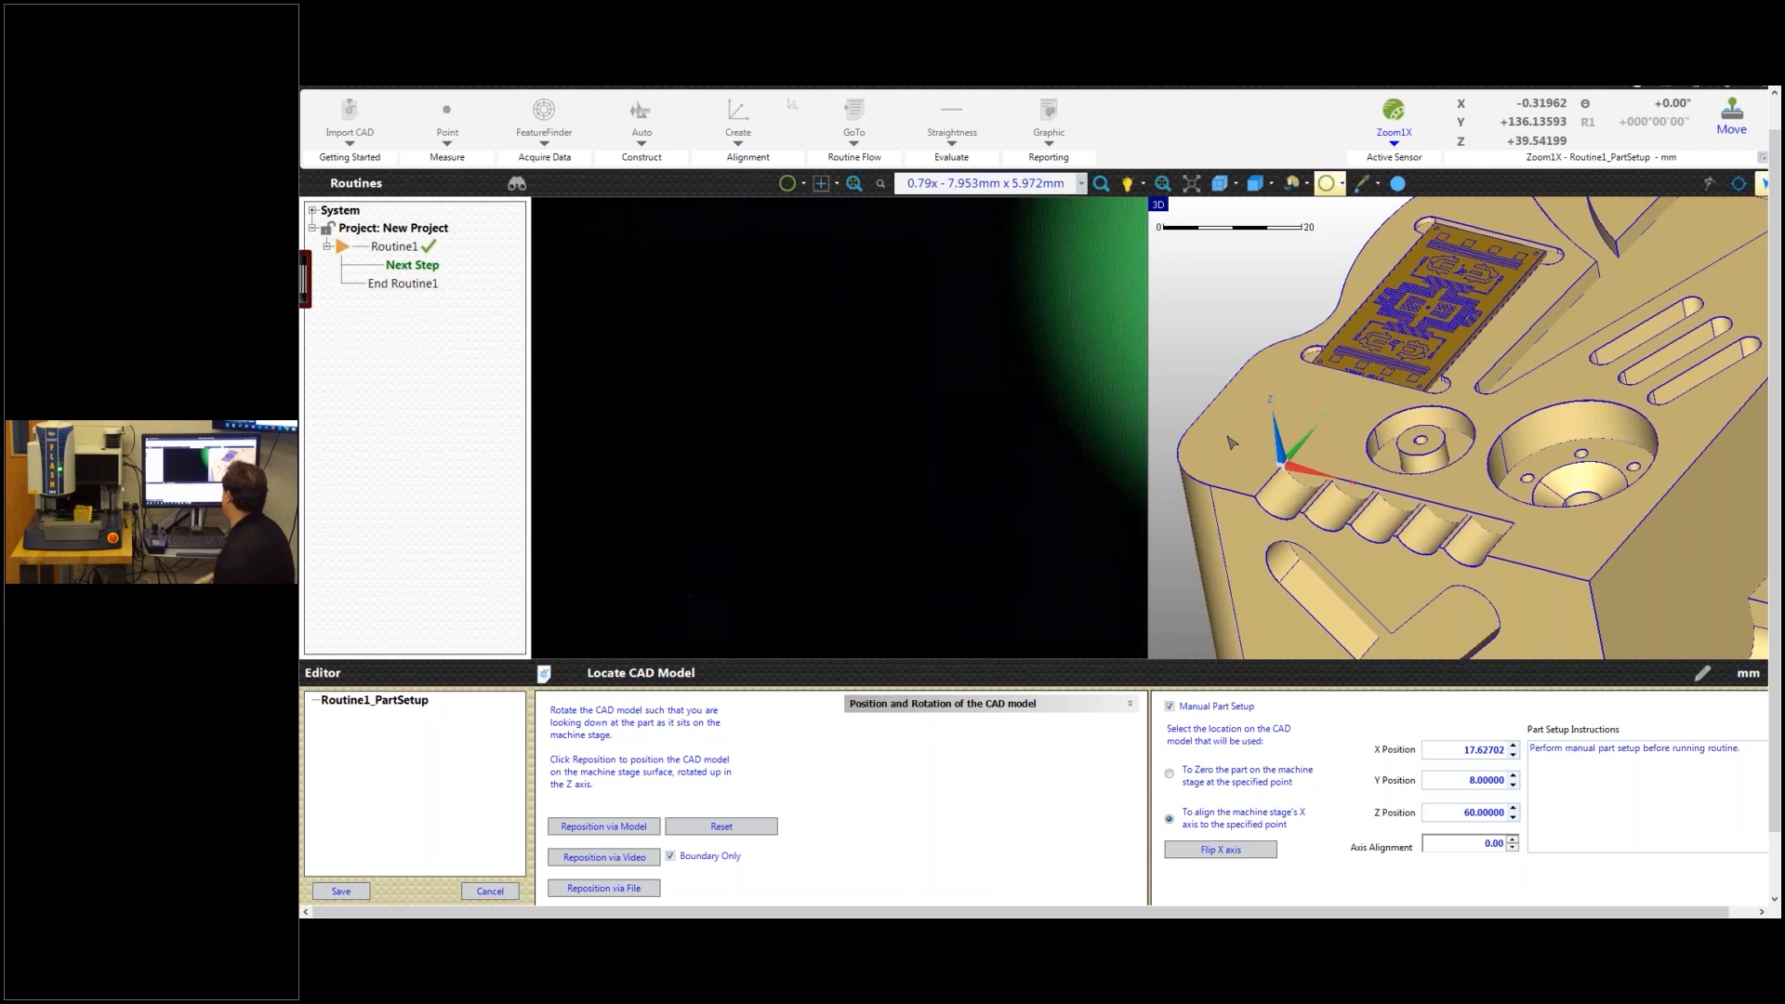
Step: Try "Align to waherever and skew" as the Part Setup Instructions and clear the instructions completely
{"action": "left_click_drag", "start_coordinate": [1672, 748], "coordinate": [1600, 744]}
{"action": "left_click_drag", "start_coordinate": [1741, 750], "coordinate": [1542, 755]}
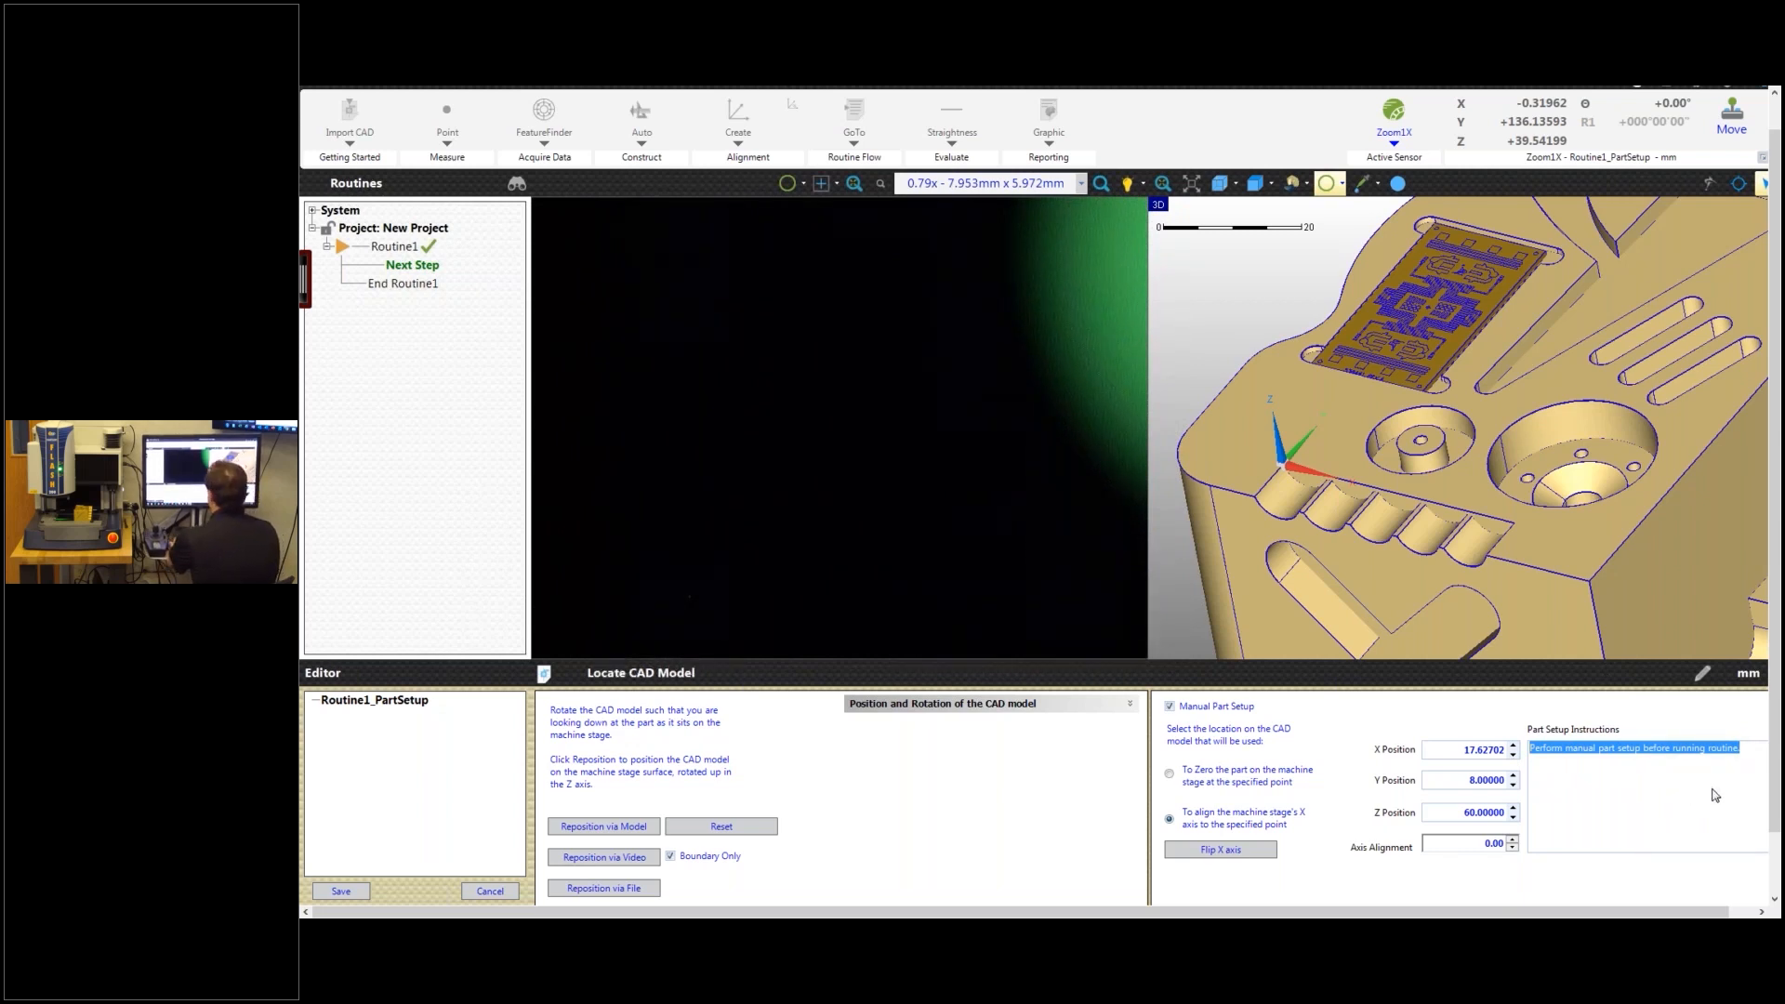
{"action": "type", "text": "Algi"}
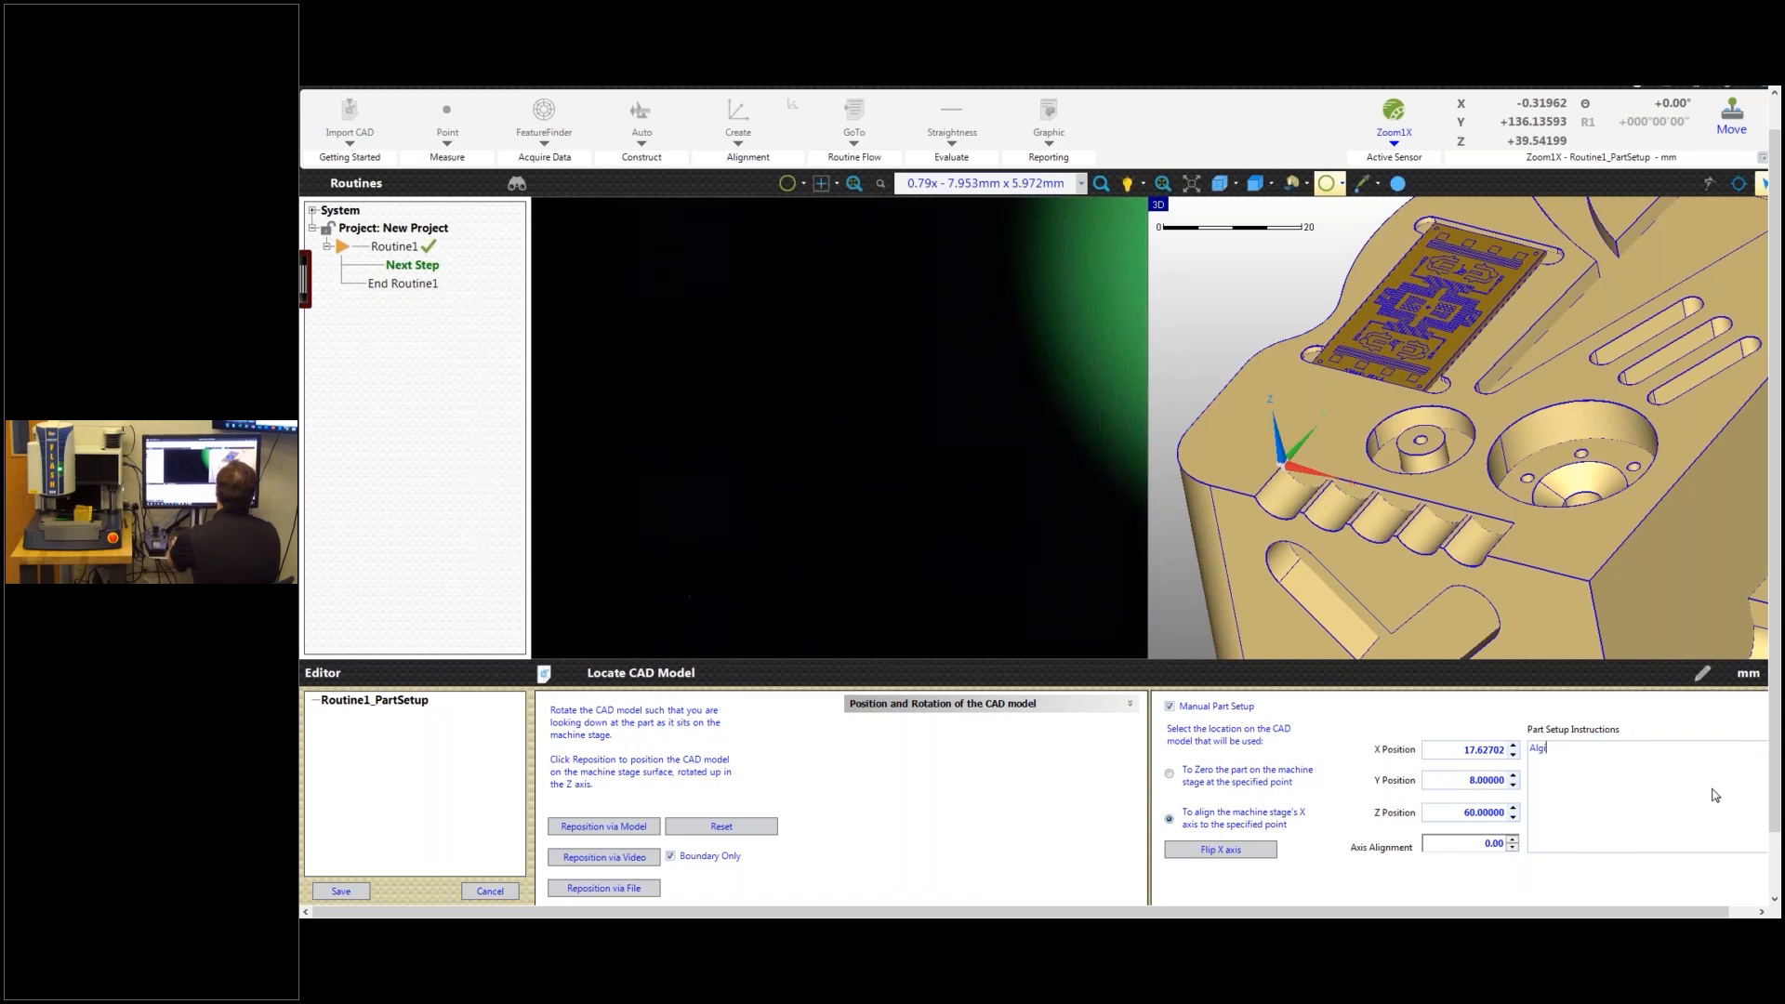
{"action": "type", "text": "n to waherever and skew"}
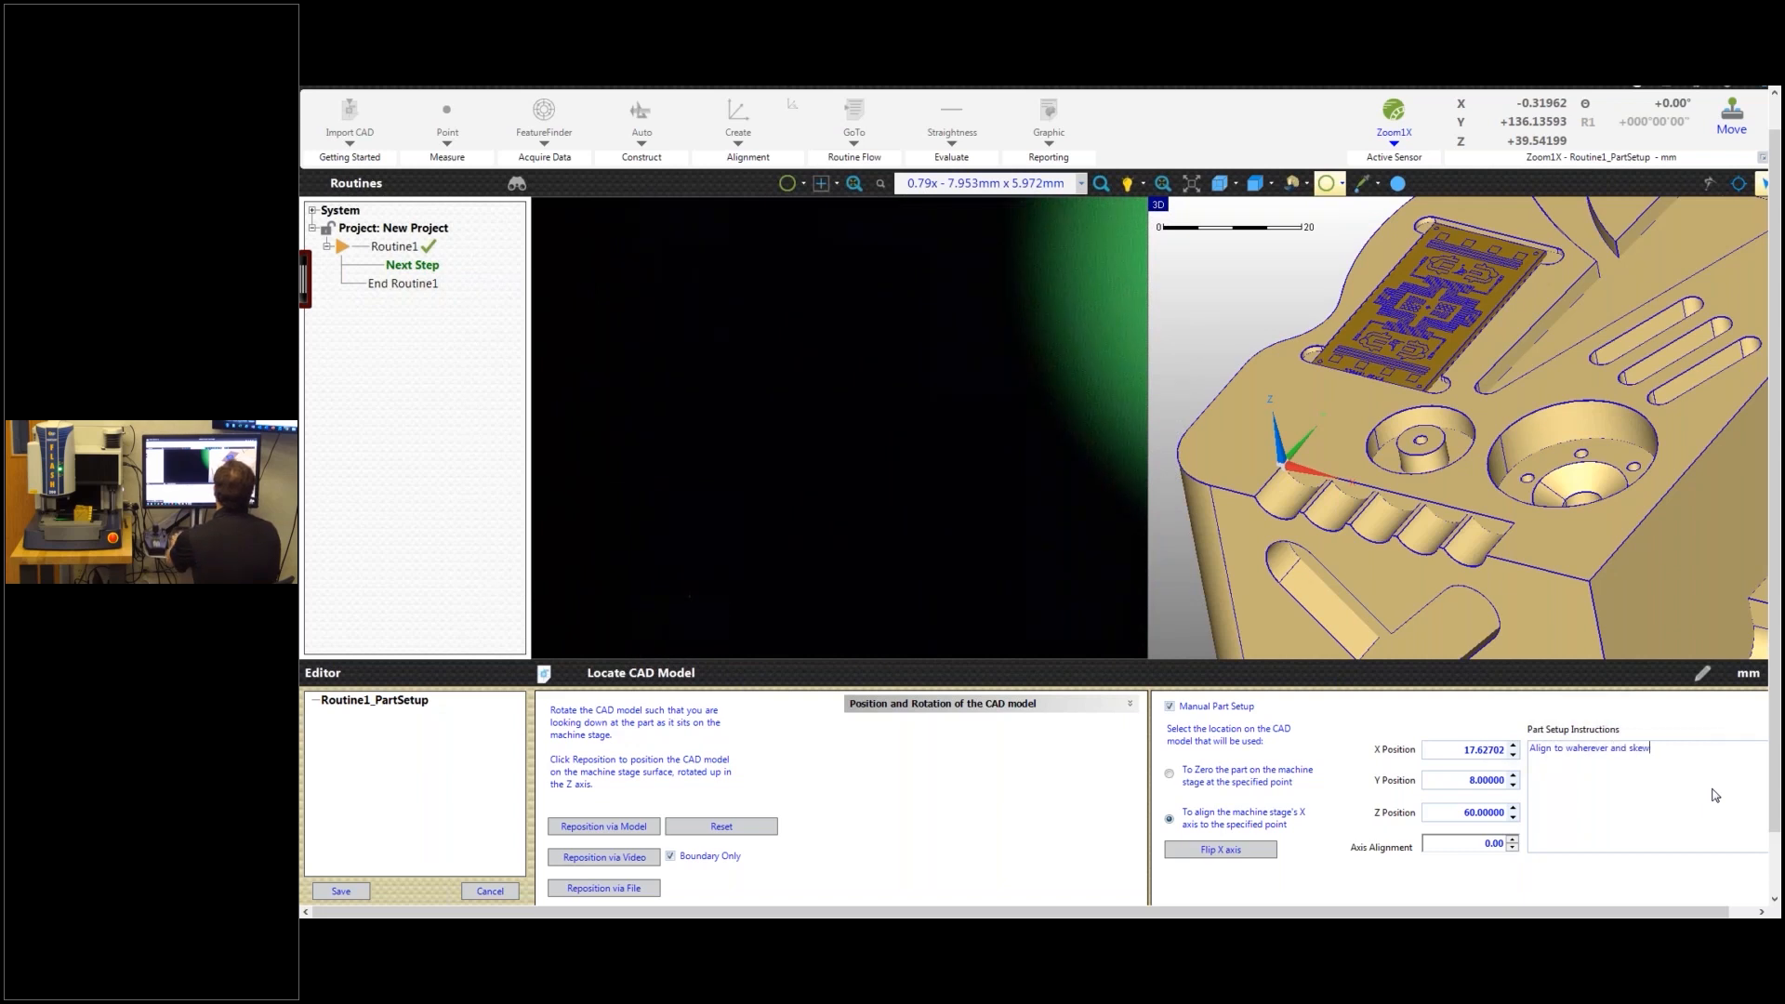
{"action": "key", "text": "ctrl+a"}
{"action": "key", "text": "BackSpace"}
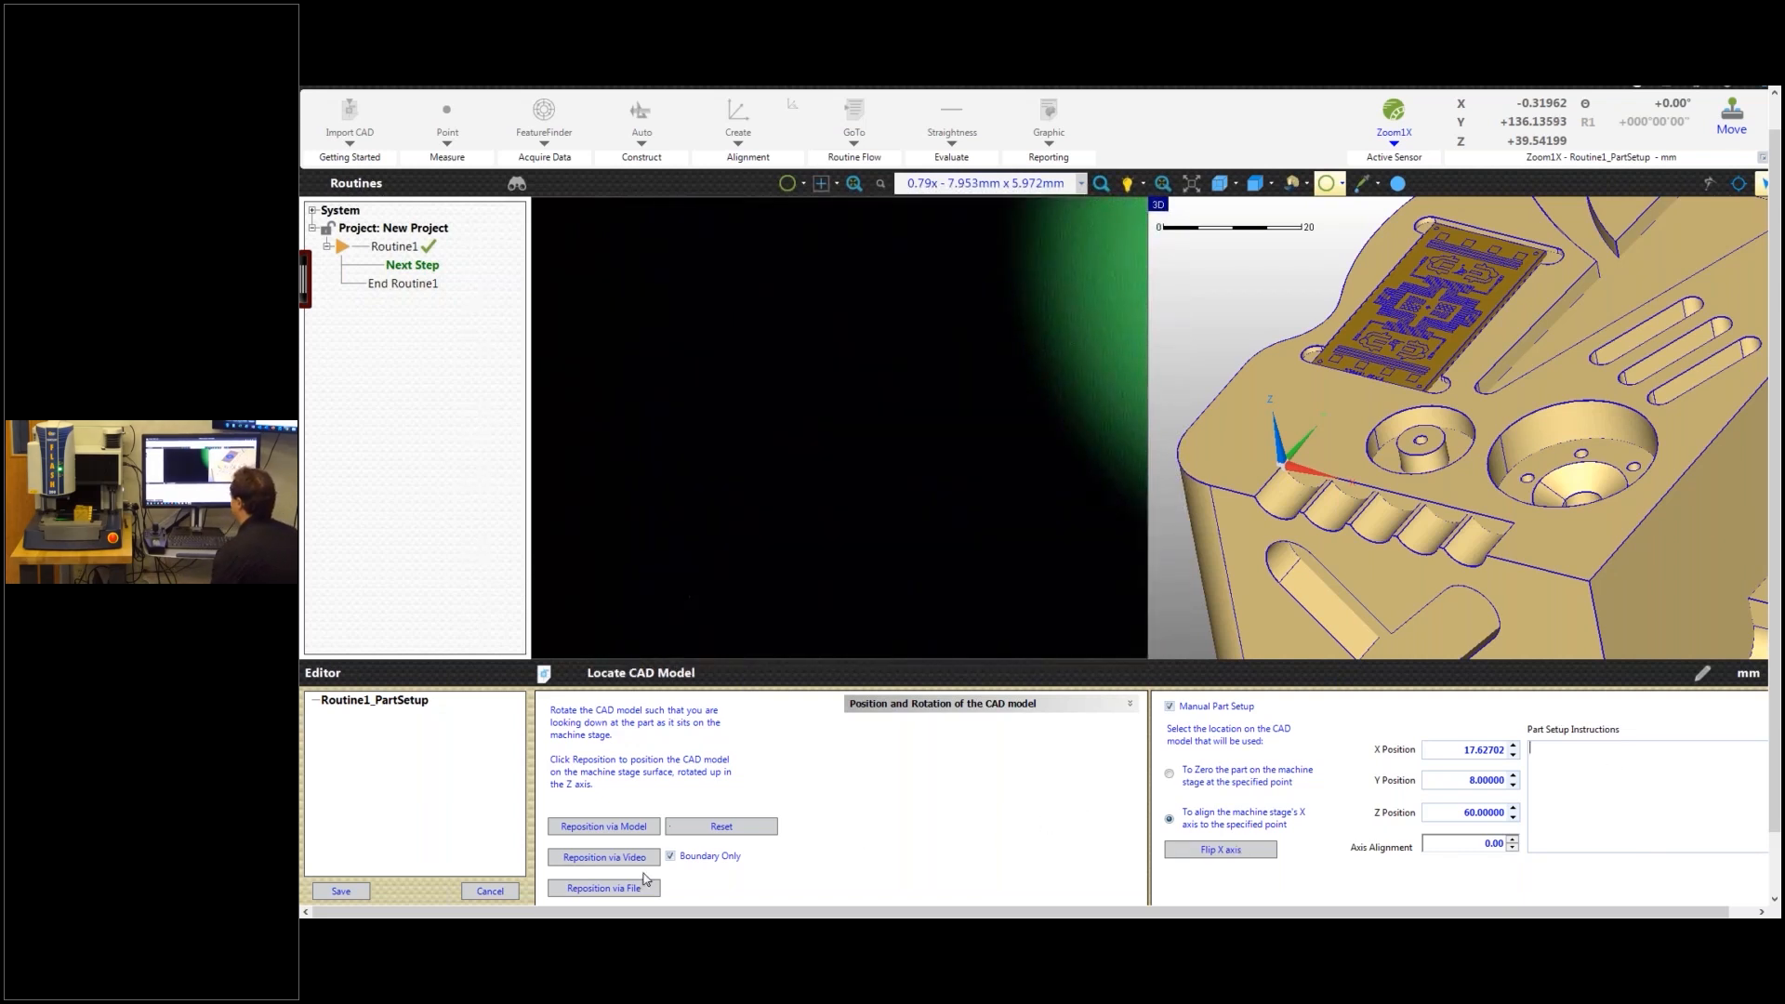
Step: Capture the whole 3D view of the part with Snipping Tool
{"action": "key", "text": "super"}
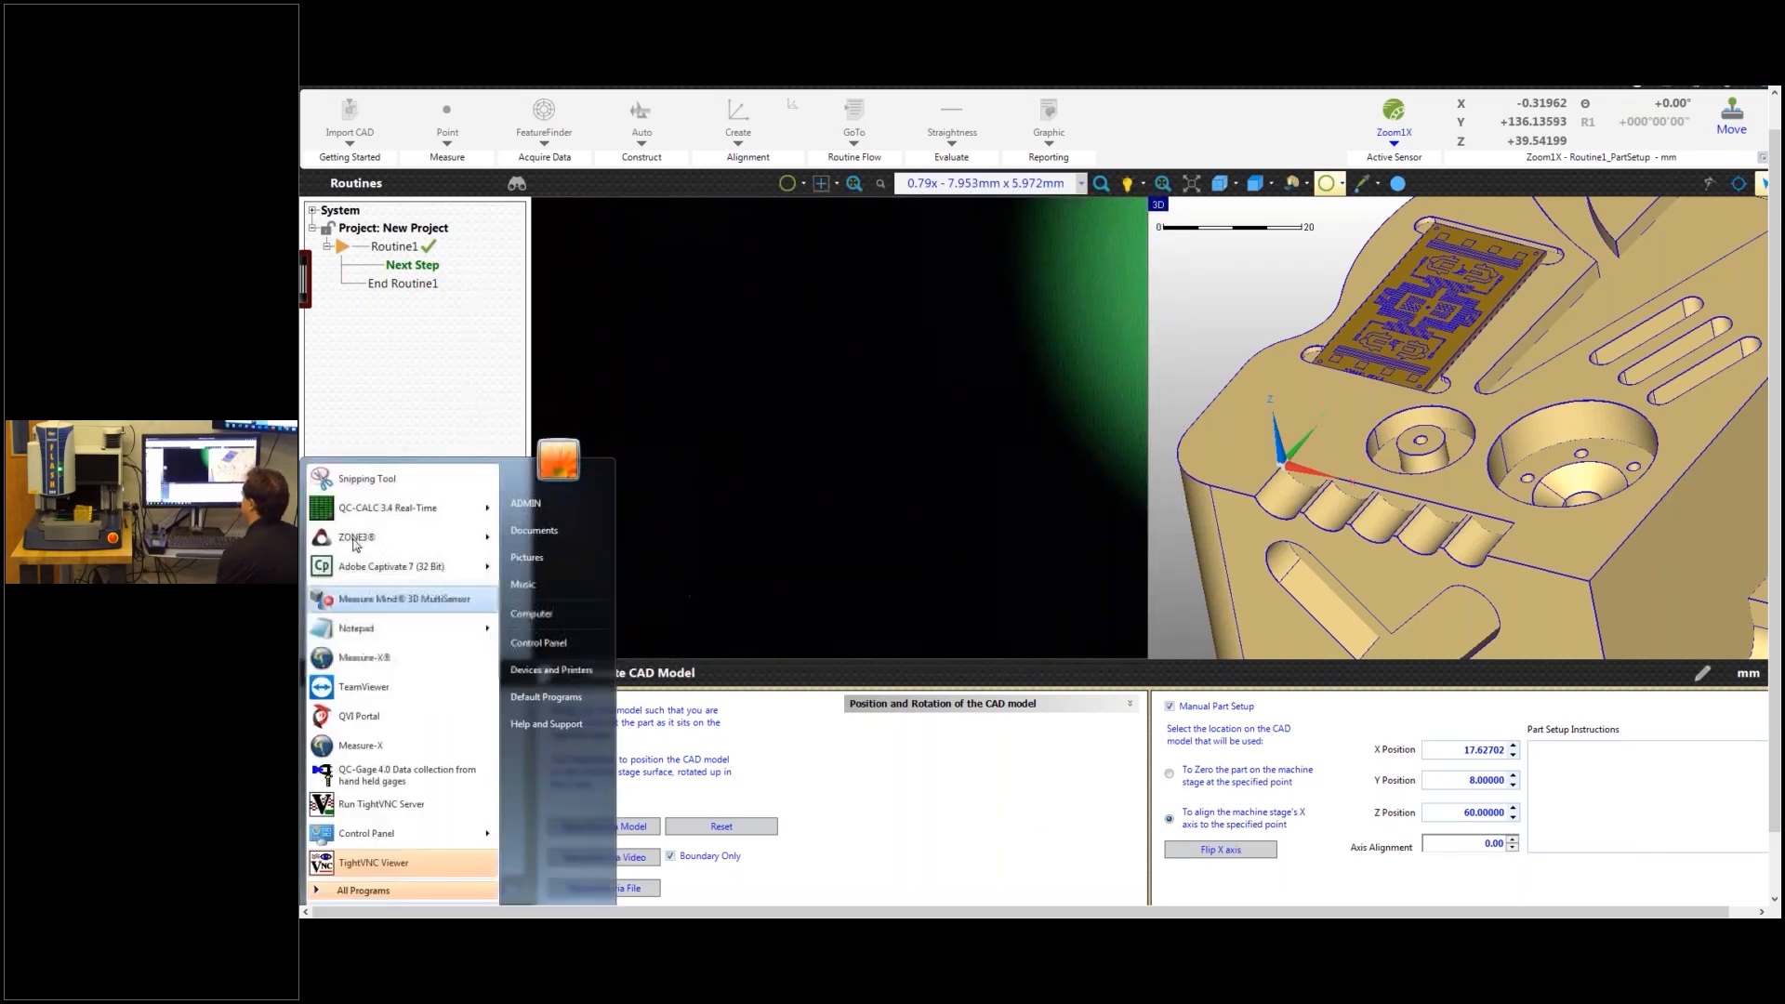
{"action": "left_click", "coordinate": [378, 486]}
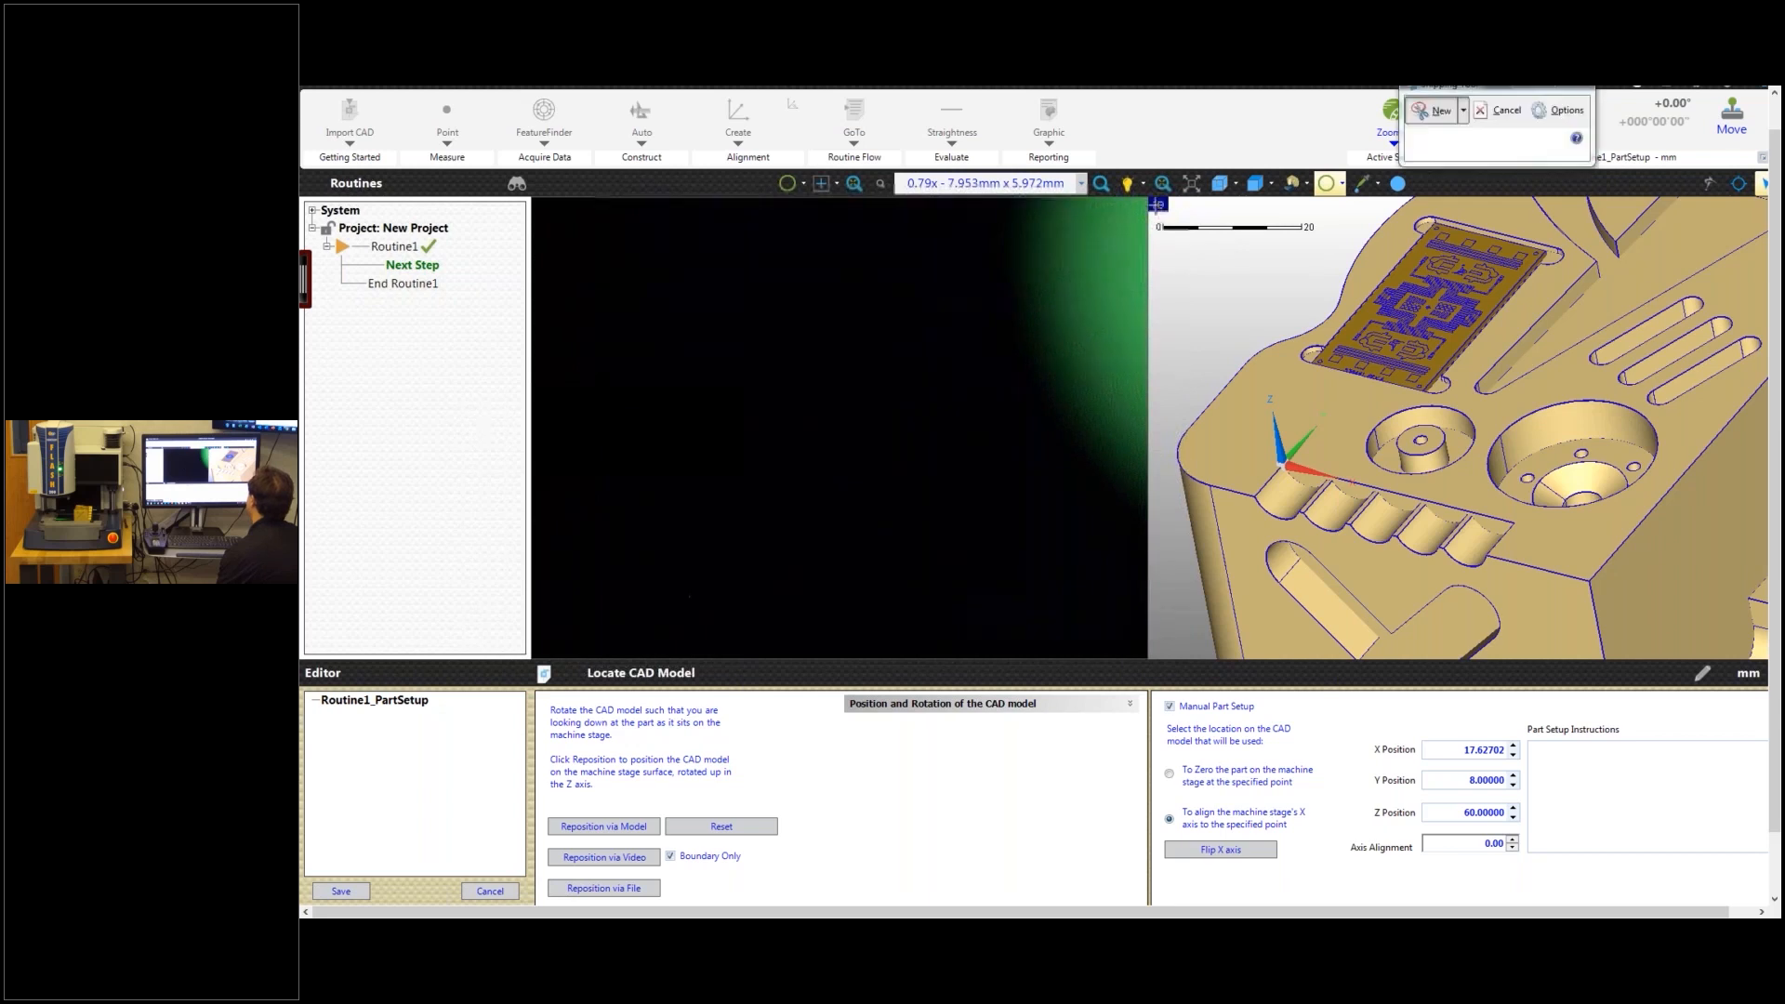
{"action": "left_click_drag", "start_coordinate": [1149, 195], "coordinate": [1768, 661]}
Step: Circle the zero corner and the X-axis alignment corner of the scalloped edge in red pen on the capture
{"action": "left_click", "coordinate": [1176, 106]}
{"action": "left_click", "coordinate": [1183, 135]}
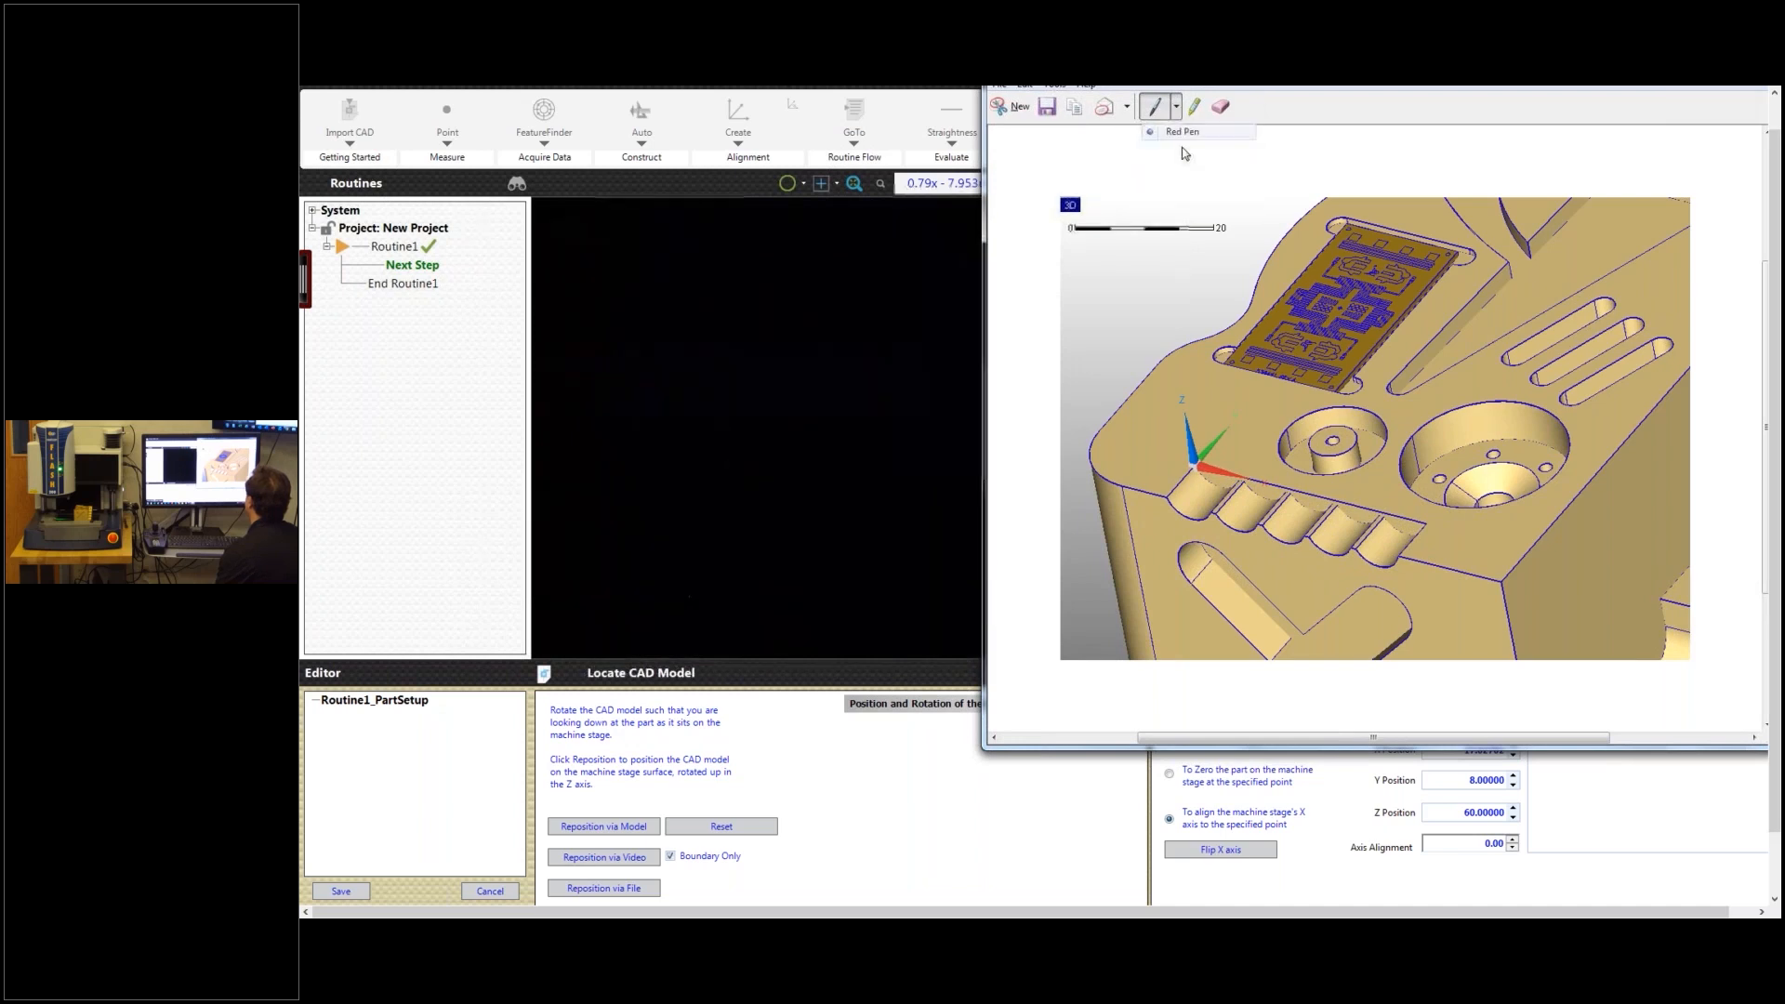
{"action": "left_click_drag", "start_coordinate": [1213, 437], "coordinate": [1195, 432]}
{"action": "left_click_drag", "start_coordinate": [1429, 506], "coordinate": [1426, 487]}
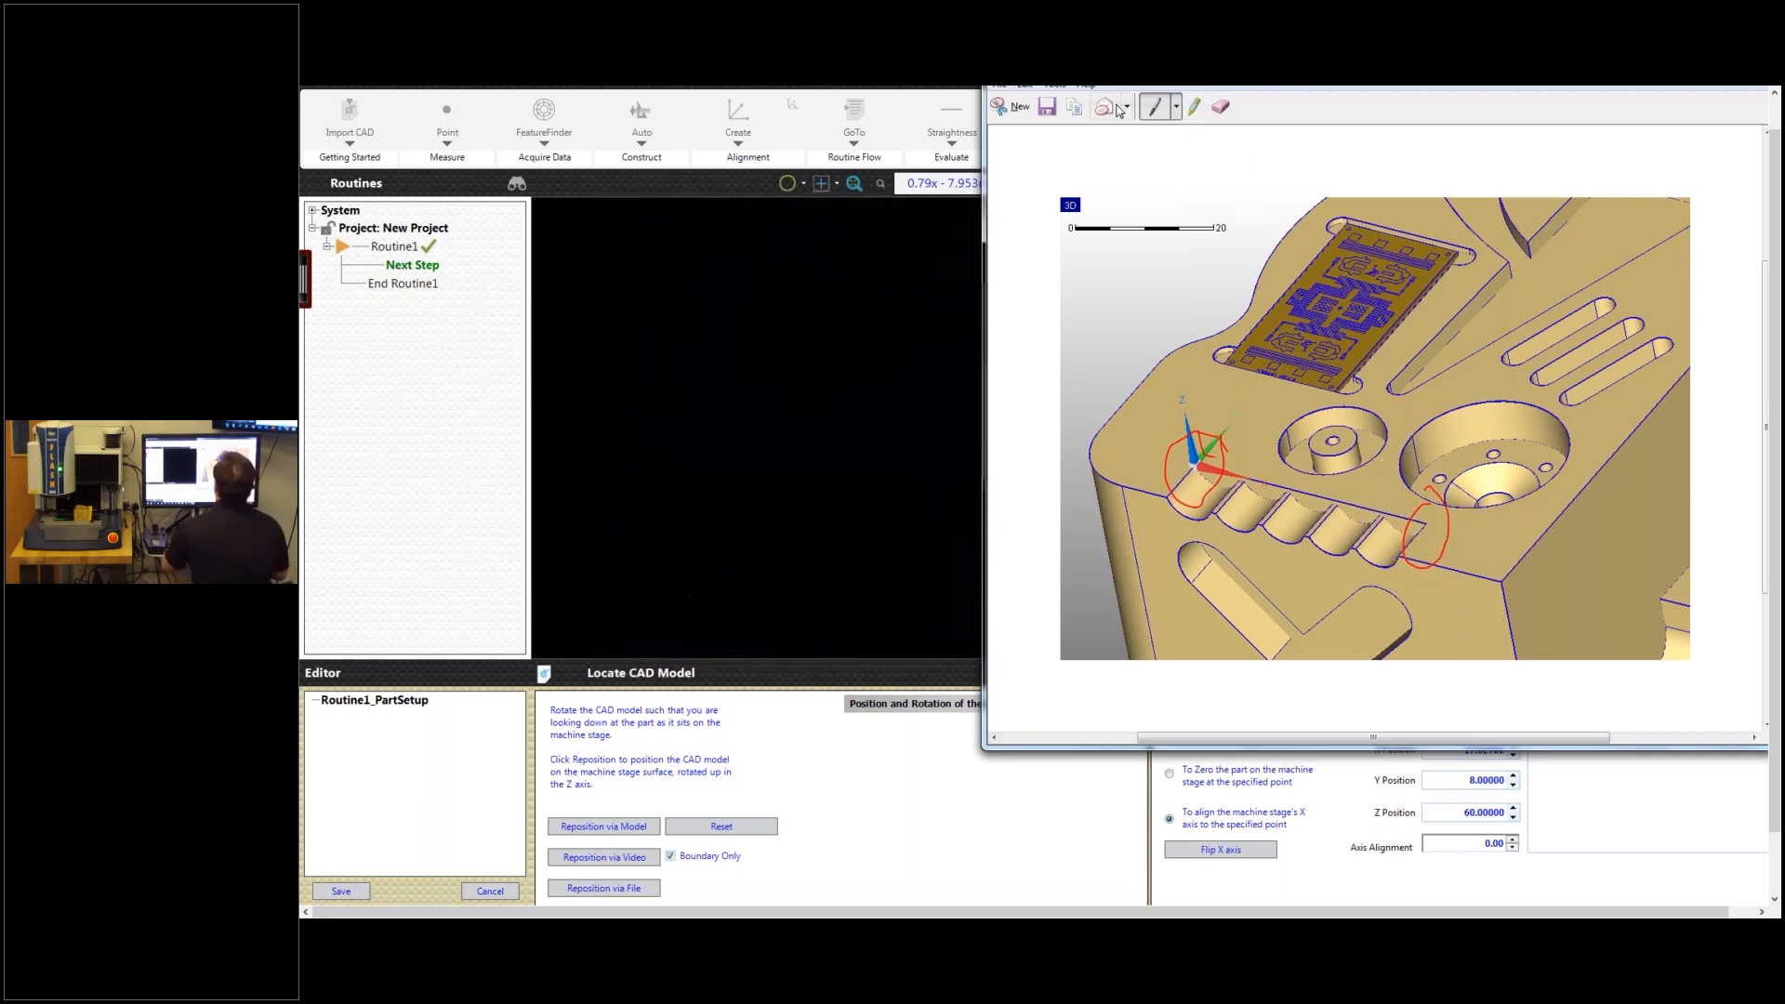
Step: Save the annotated capture to the Desktop as JPEG file AlignTest and leave Snipping Tool
{"action": "left_click", "coordinate": [1057, 107]}
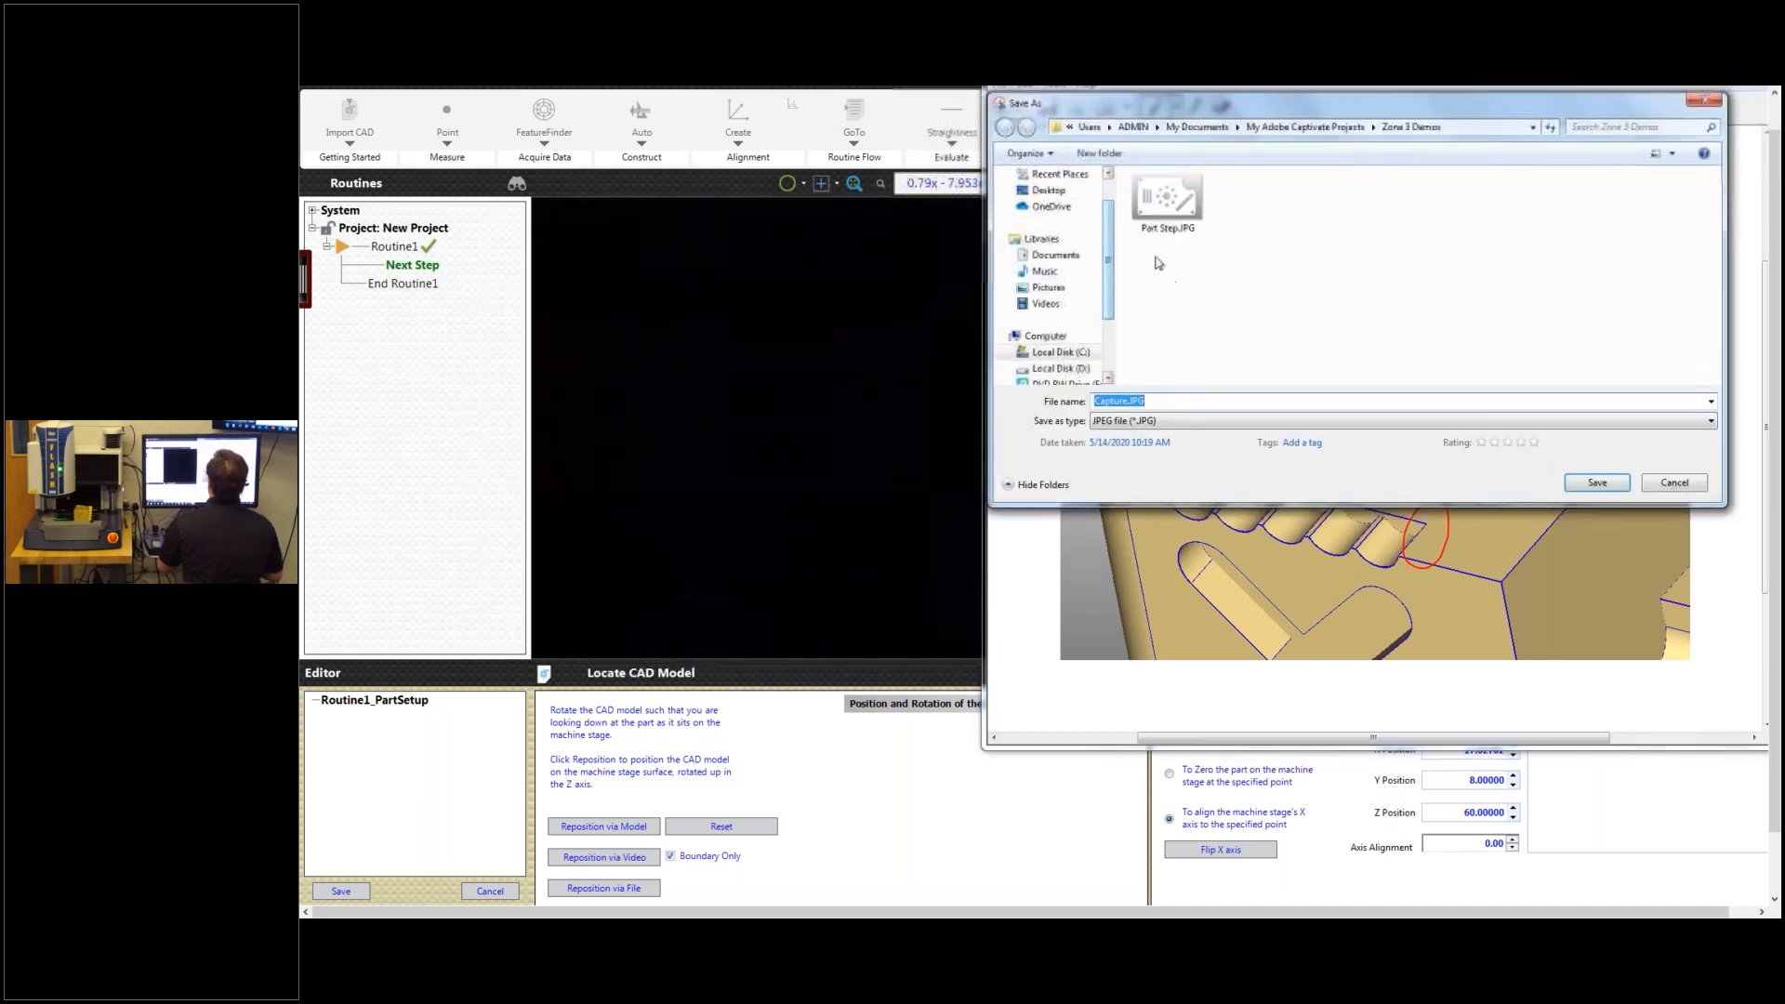
{"action": "left_click", "coordinate": [1063, 197]}
{"action": "left_click", "coordinate": [1185, 401]}
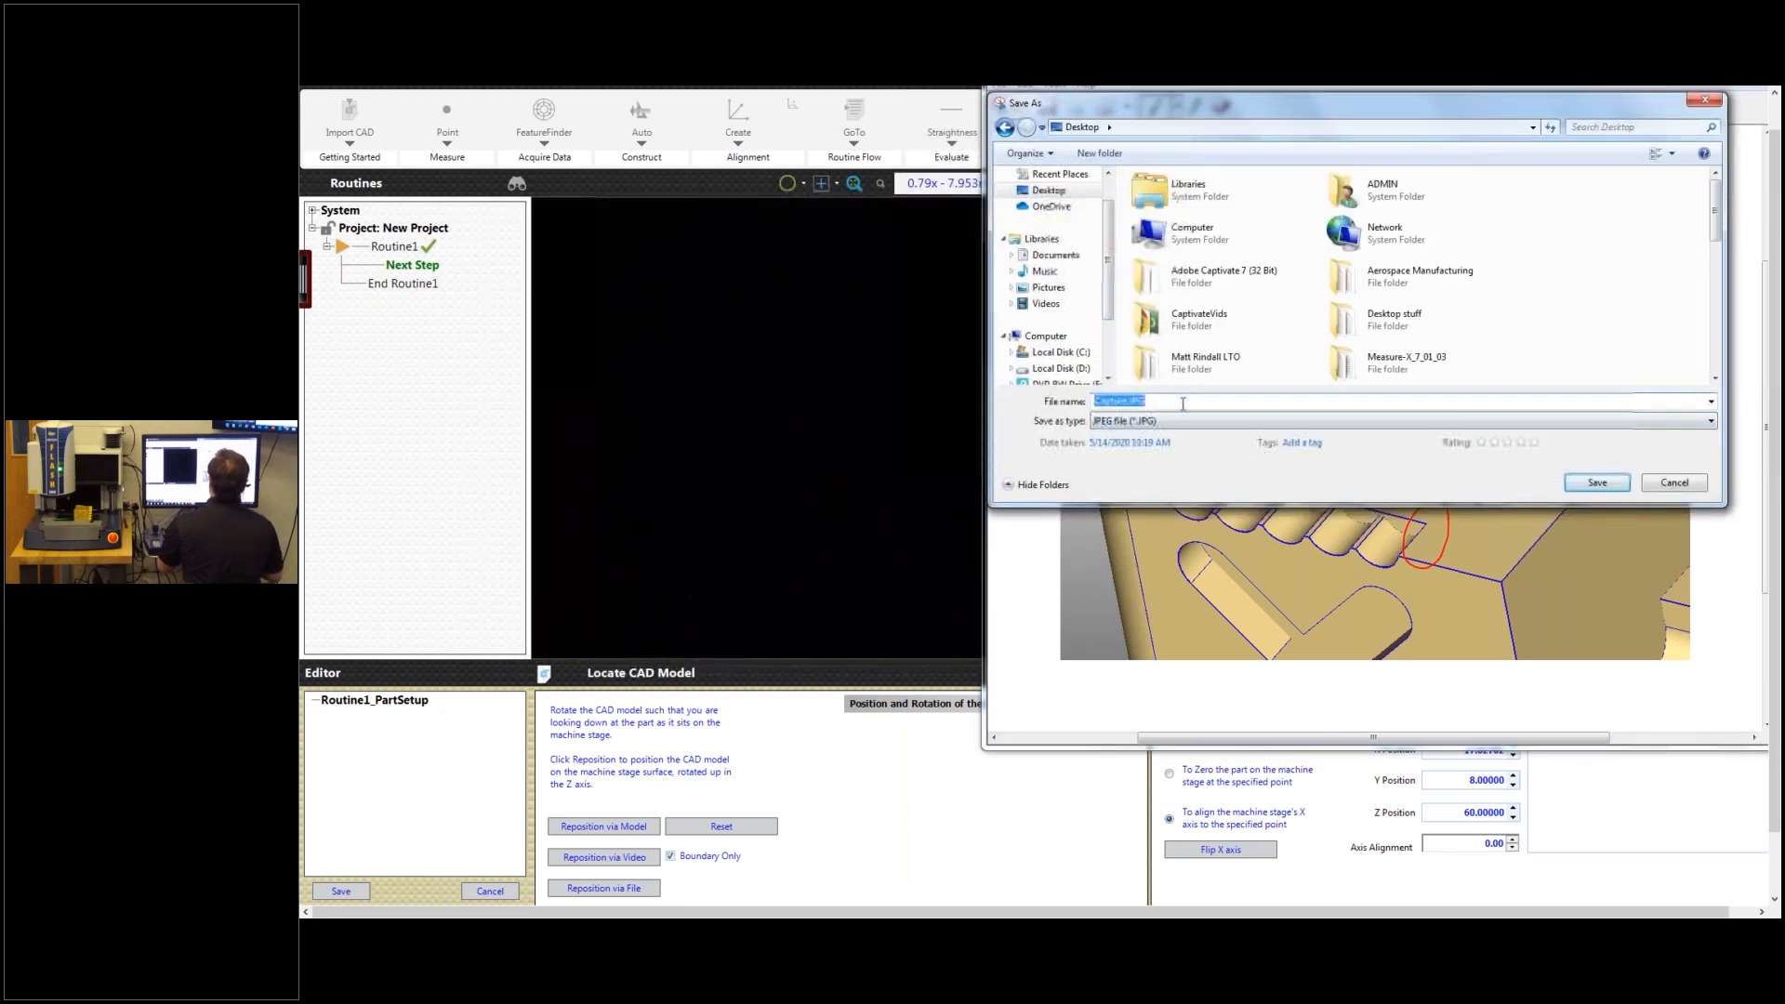
{"action": "type", "text": "AlignTest"}
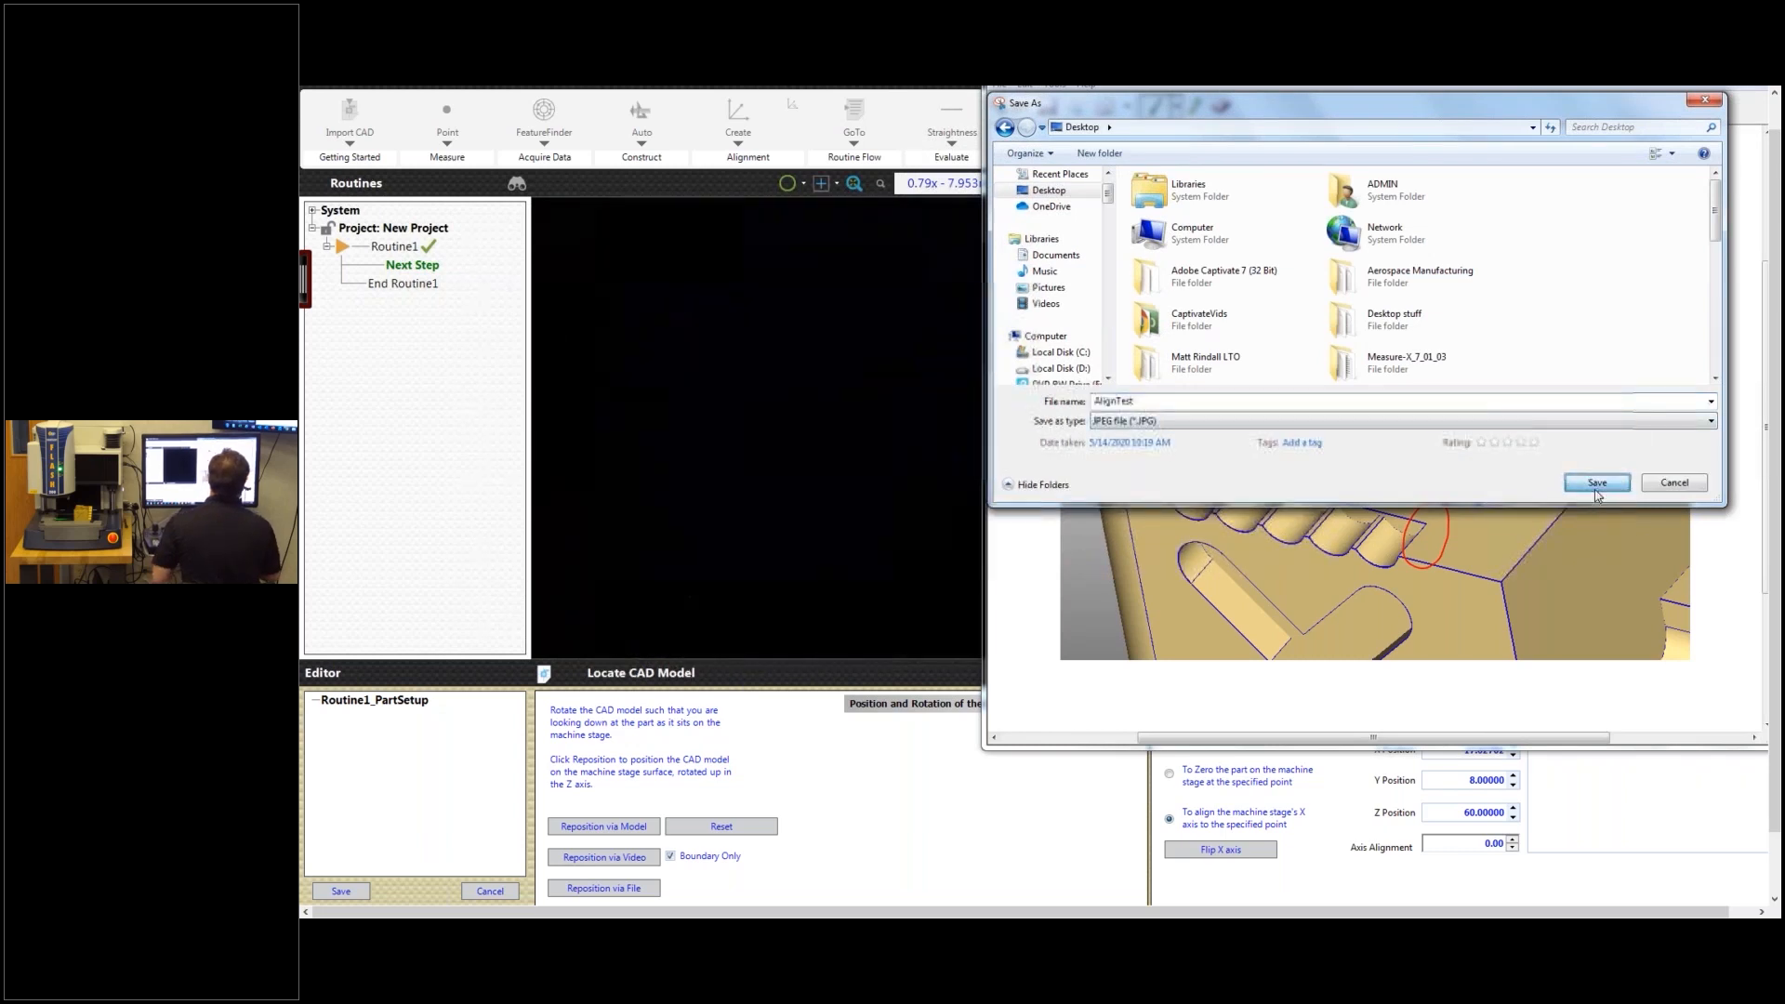
{"action": "left_click", "coordinate": [1595, 483]}
{"action": "left_click", "coordinate": [1535, 888]}
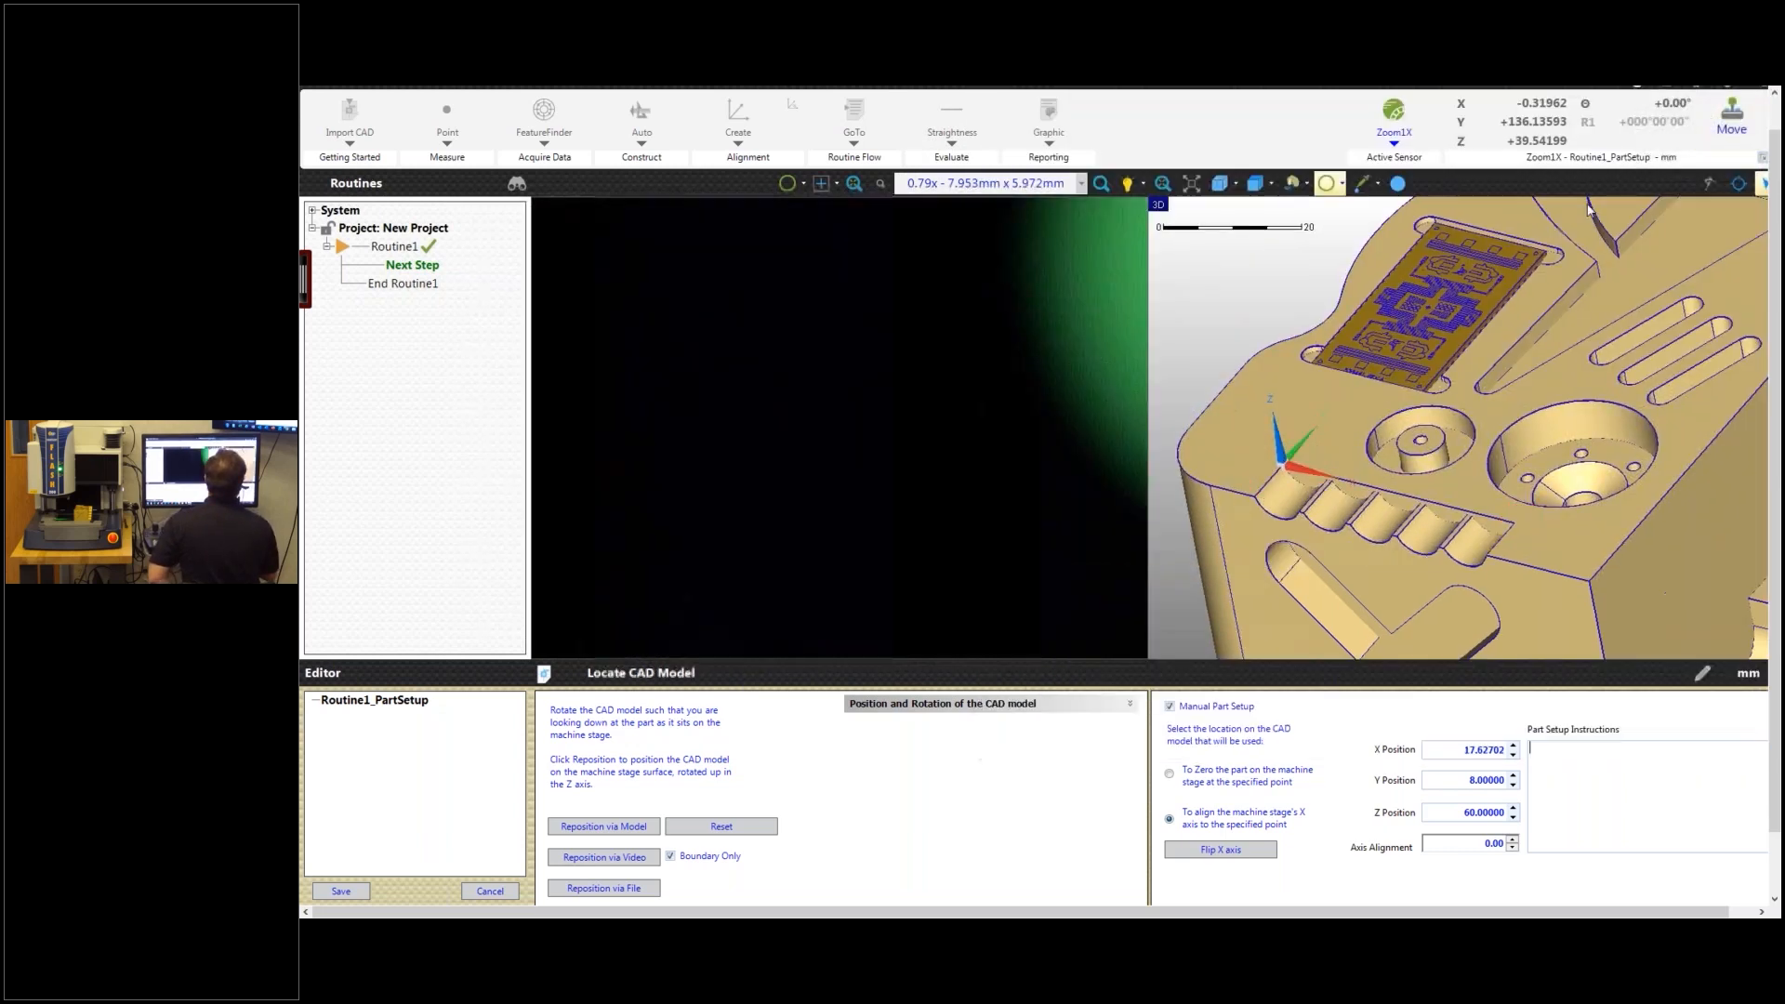
Step: Insert AlignTest.JPG from the Desktop into the Part Setup Instructions and save the part setup
{"action": "right_click", "coordinate": [1595, 774]}
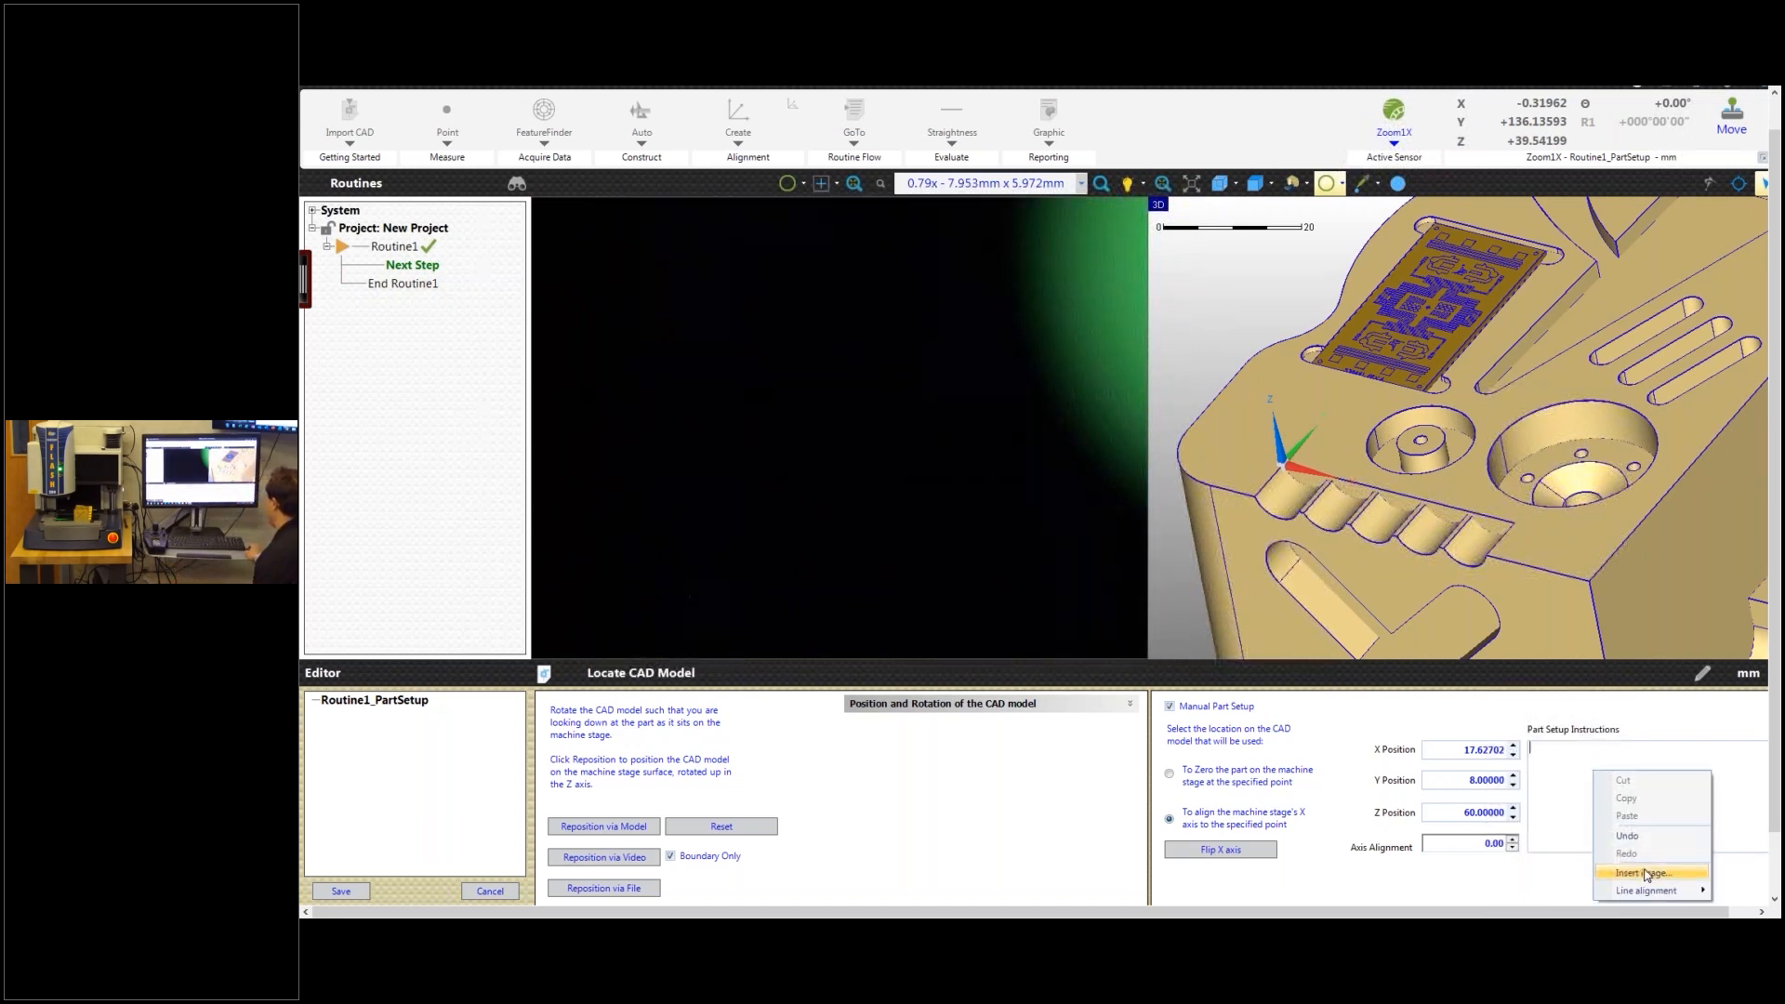
{"action": "left_click", "coordinate": [1646, 874]}
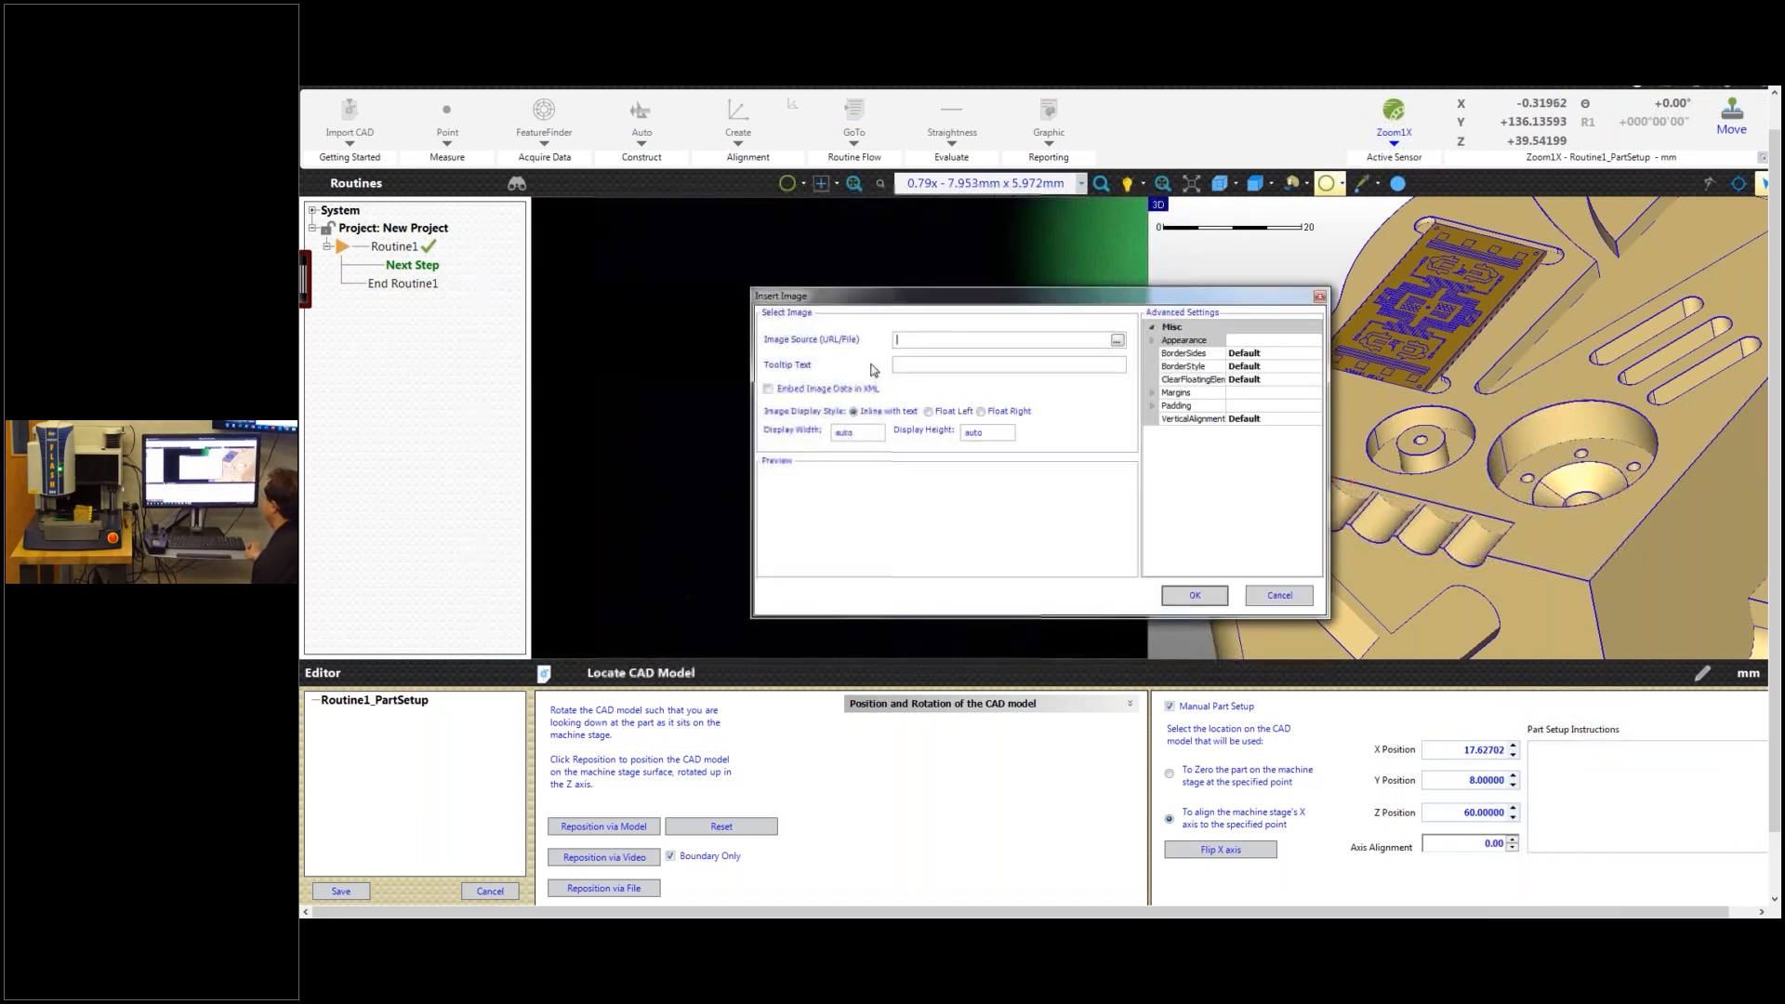
{"action": "left_click", "coordinate": [1118, 340]}
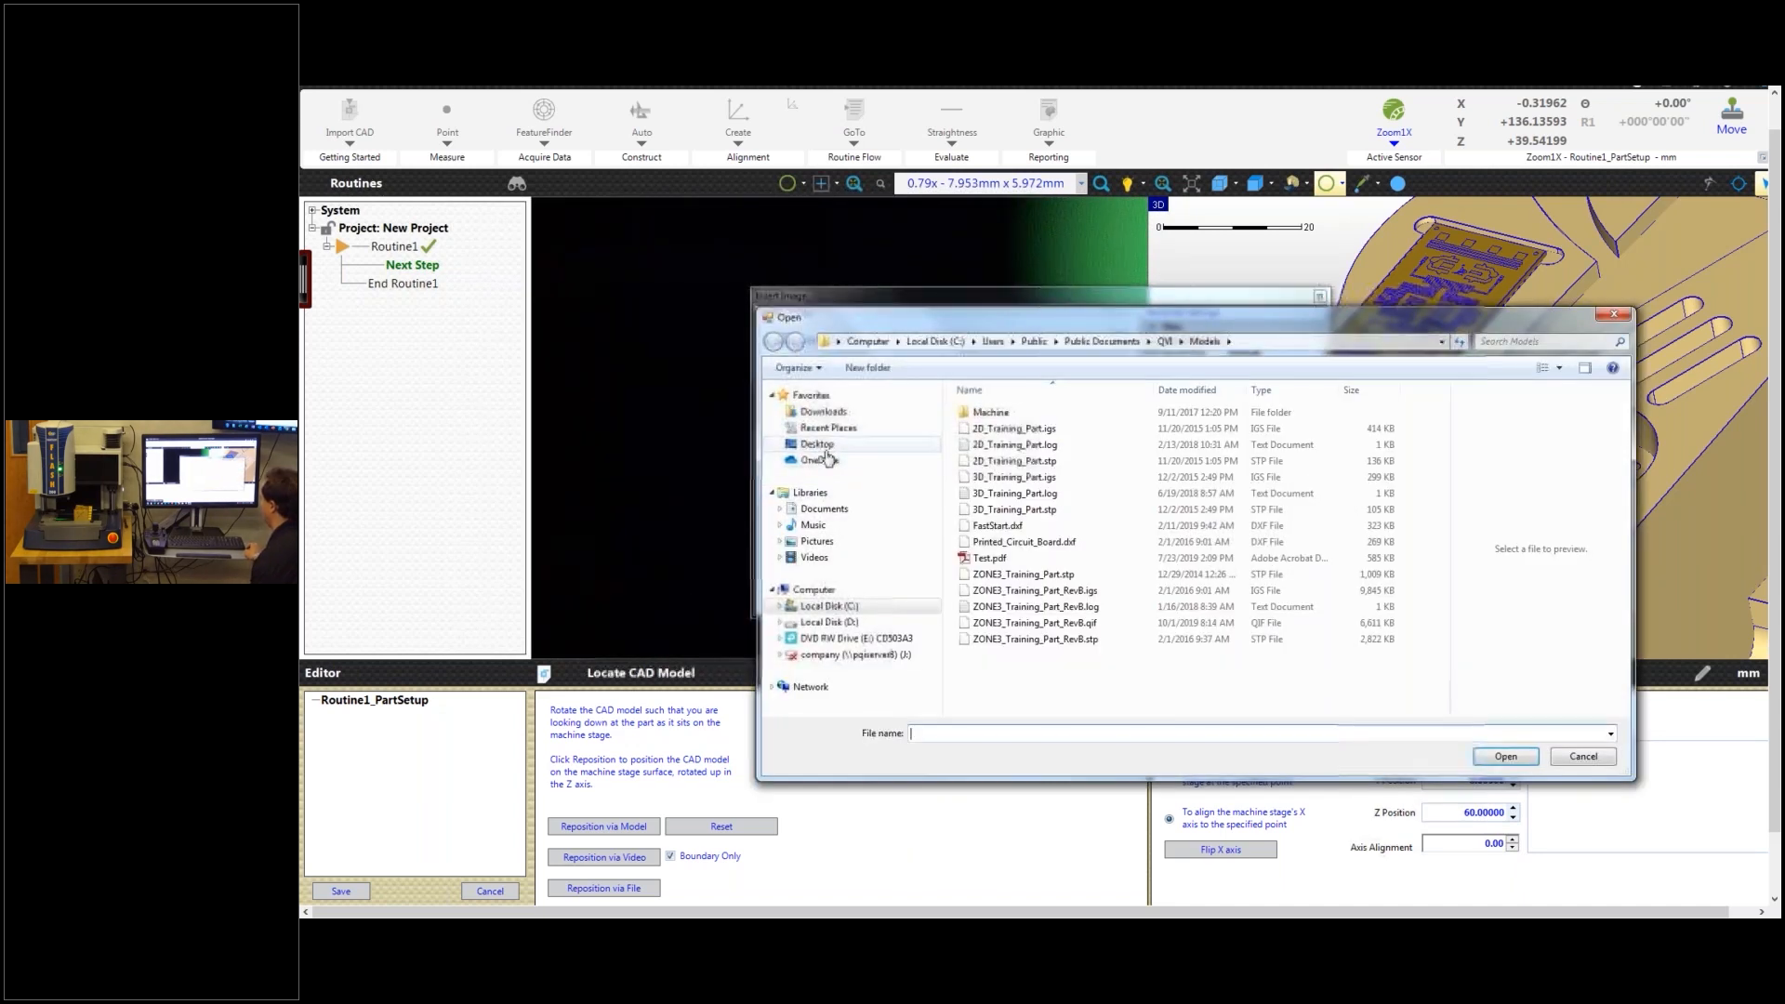
{"action": "left_click", "coordinate": [818, 444]}
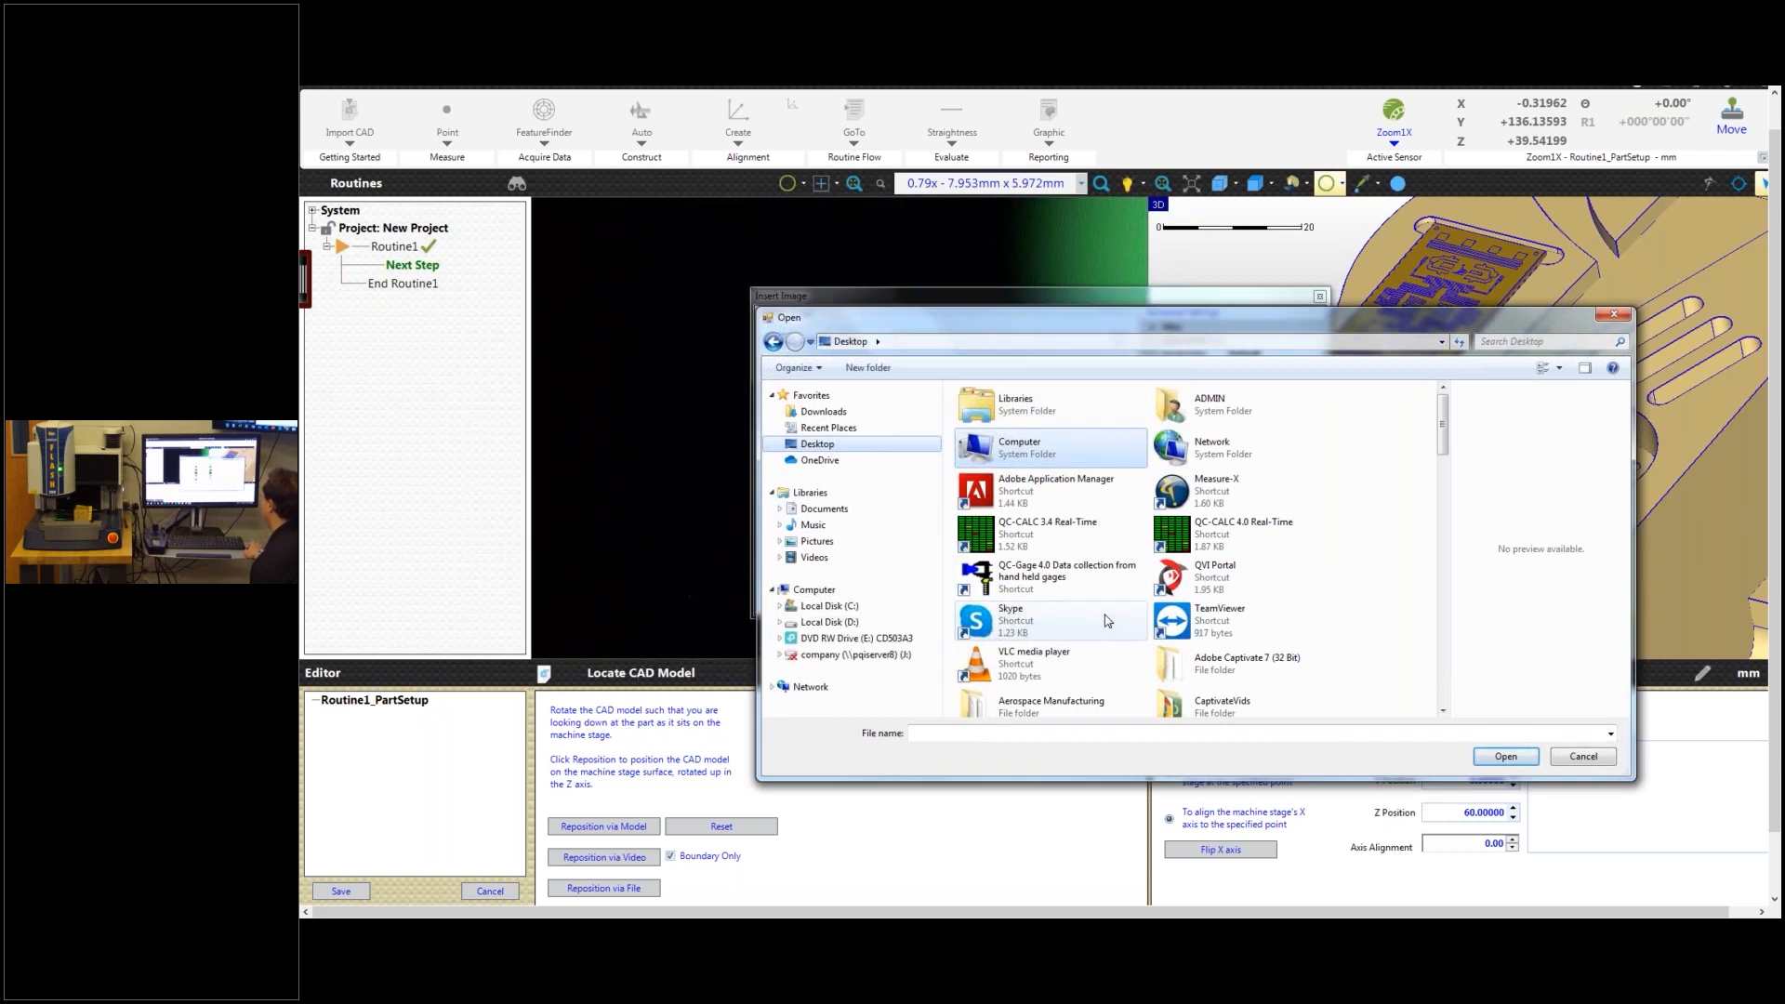
{"action": "left_click", "coordinate": [1177, 619]}
{"action": "scroll", "coordinate": [1163, 625], "scroll_direction": "down", "scroll_amount": 5}
{"action": "scroll", "coordinate": [1156, 633], "scroll_direction": "down", "scroll_amount": 2}
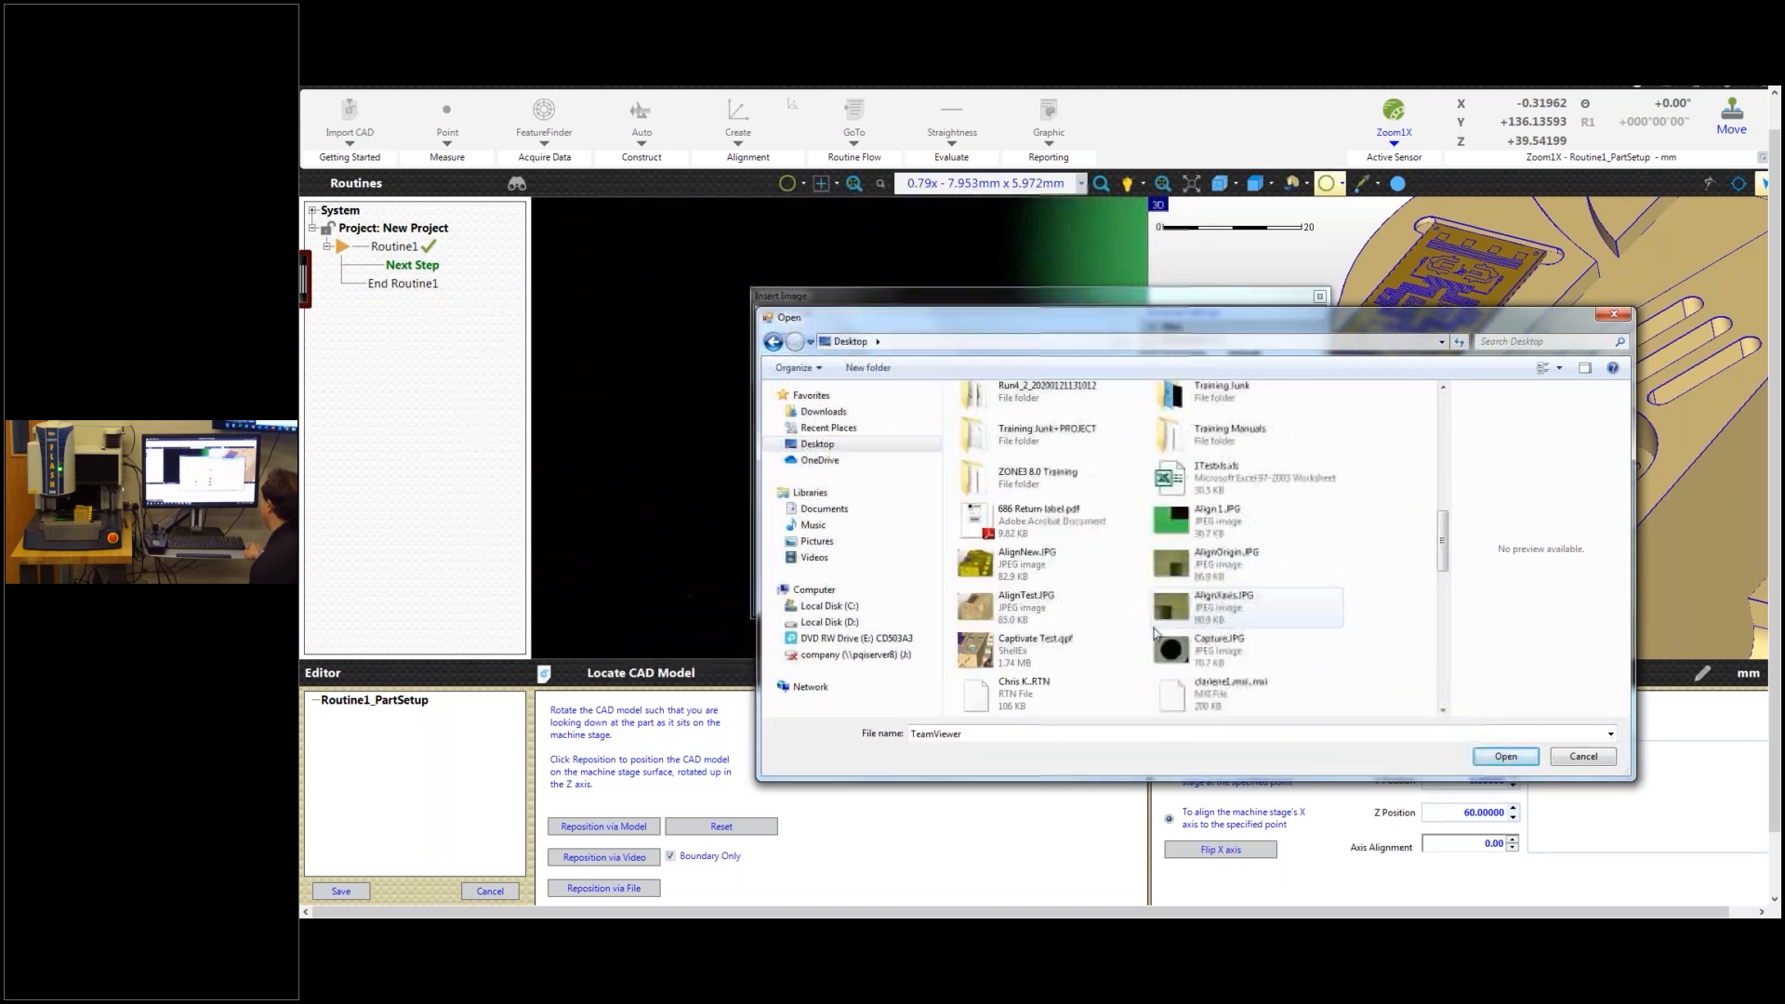
{"action": "double_click", "coordinate": [1034, 617]}
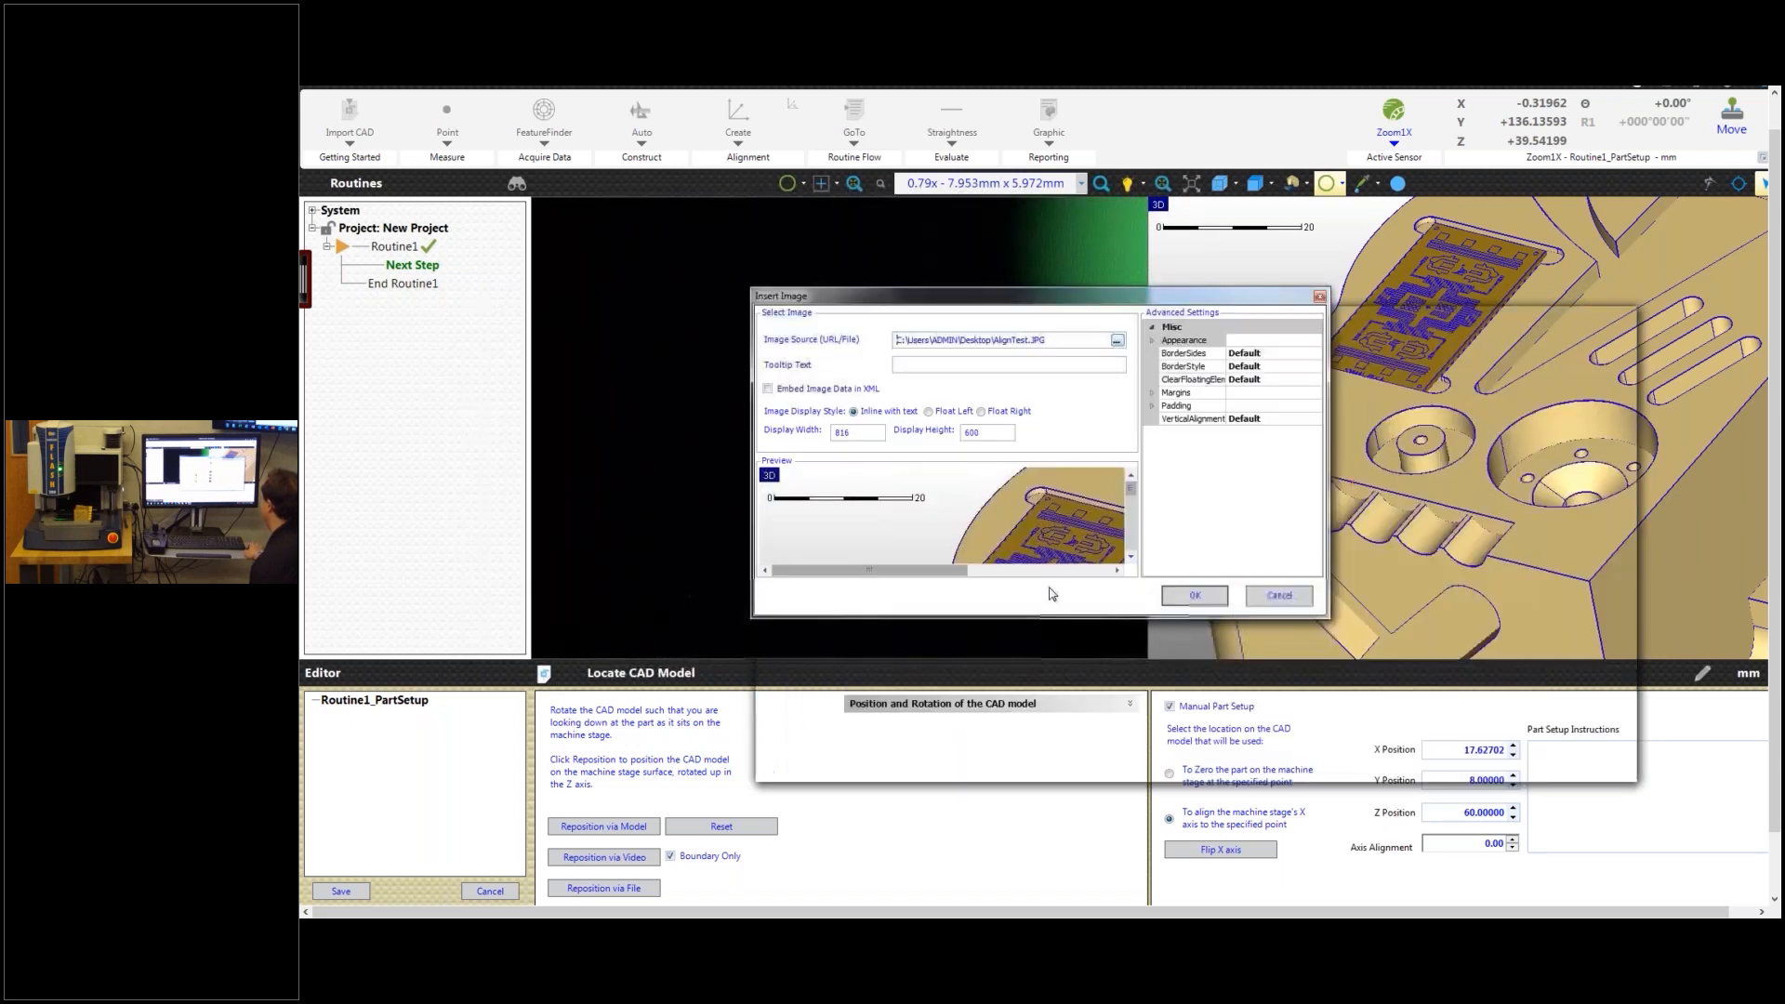
{"action": "left_click", "coordinate": [1195, 596]}
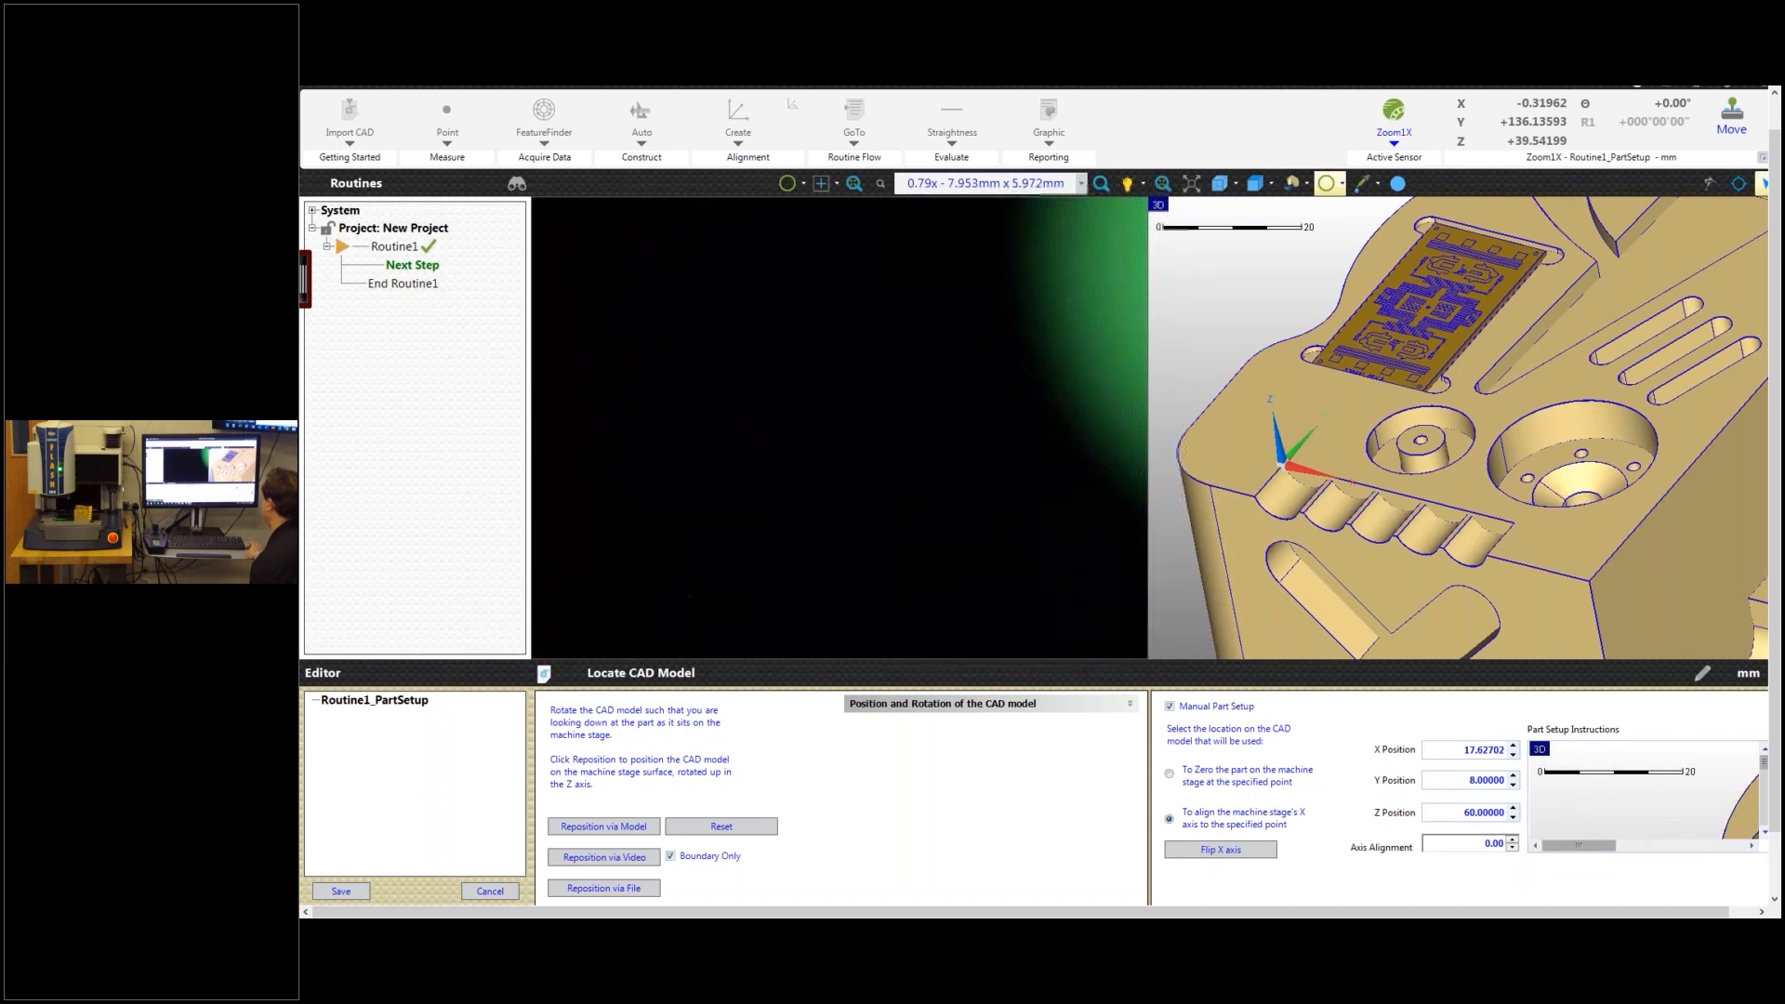
{"action": "left_click", "coordinate": [341, 891]}
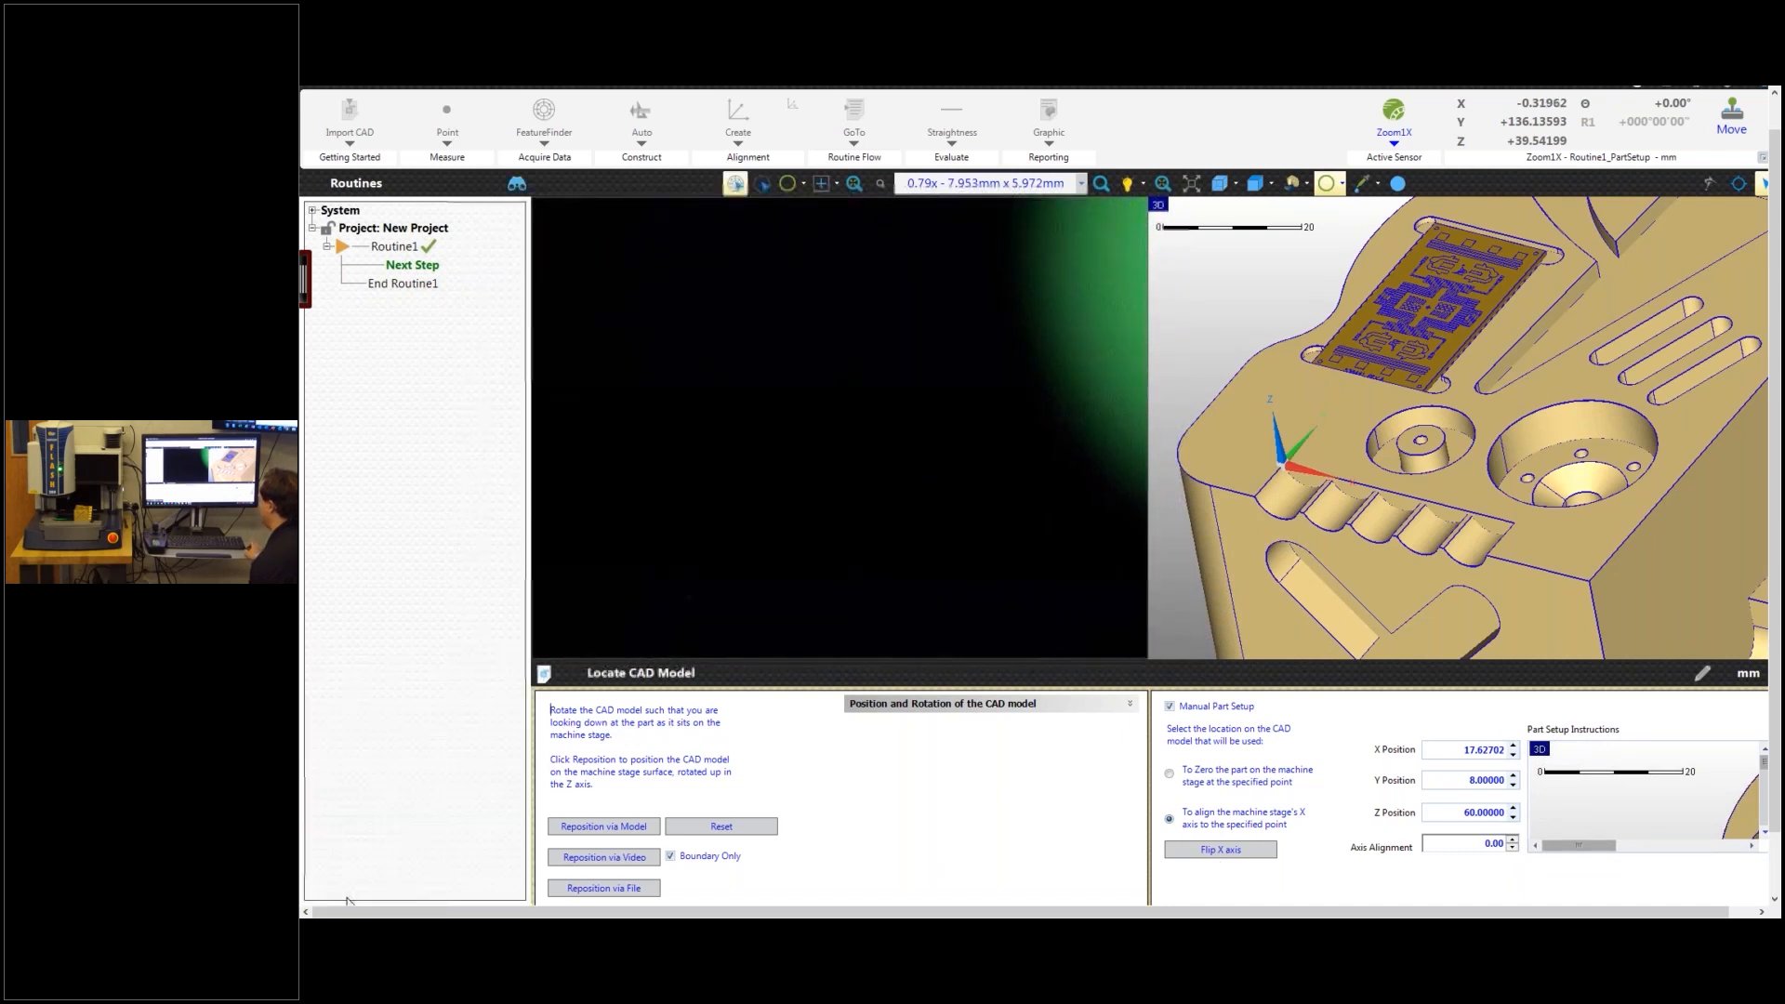
Step: Run Routine1, enlarging the report header window to show both circled corners in the setup instructions image
{"action": "left_click", "coordinate": [735, 183]}
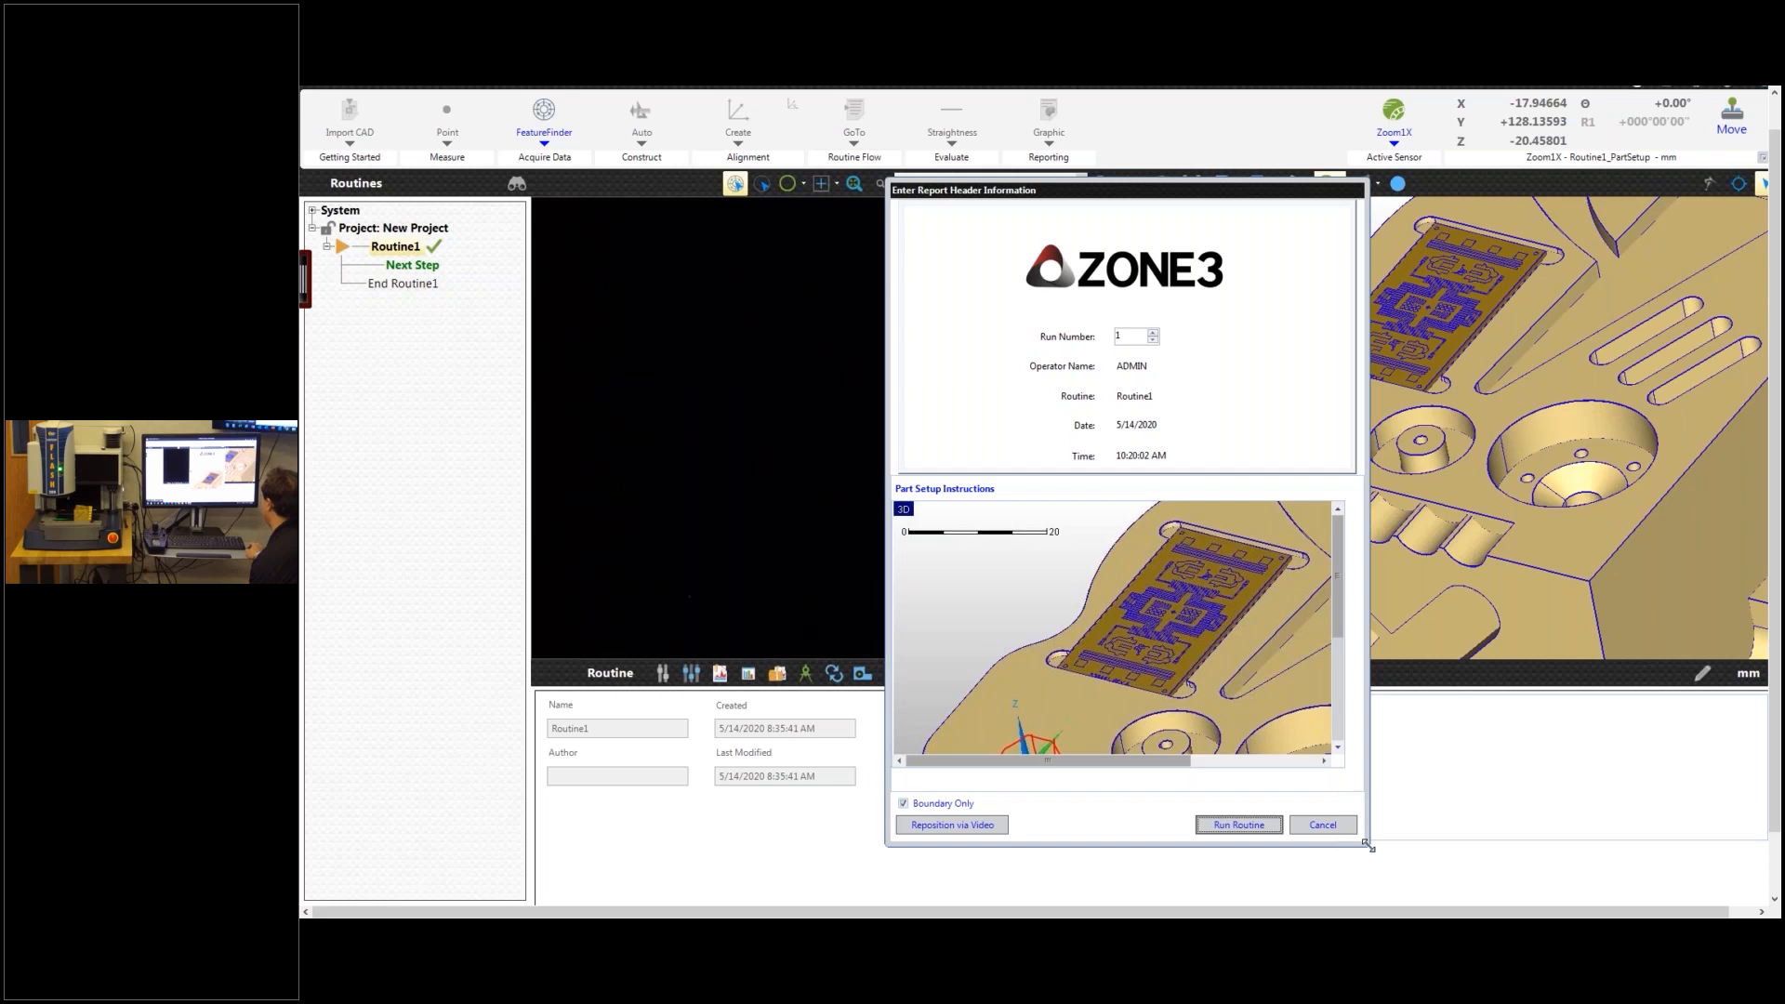
{"action": "left_click_drag", "start_coordinate": [1369, 846], "coordinate": [1636, 903]}
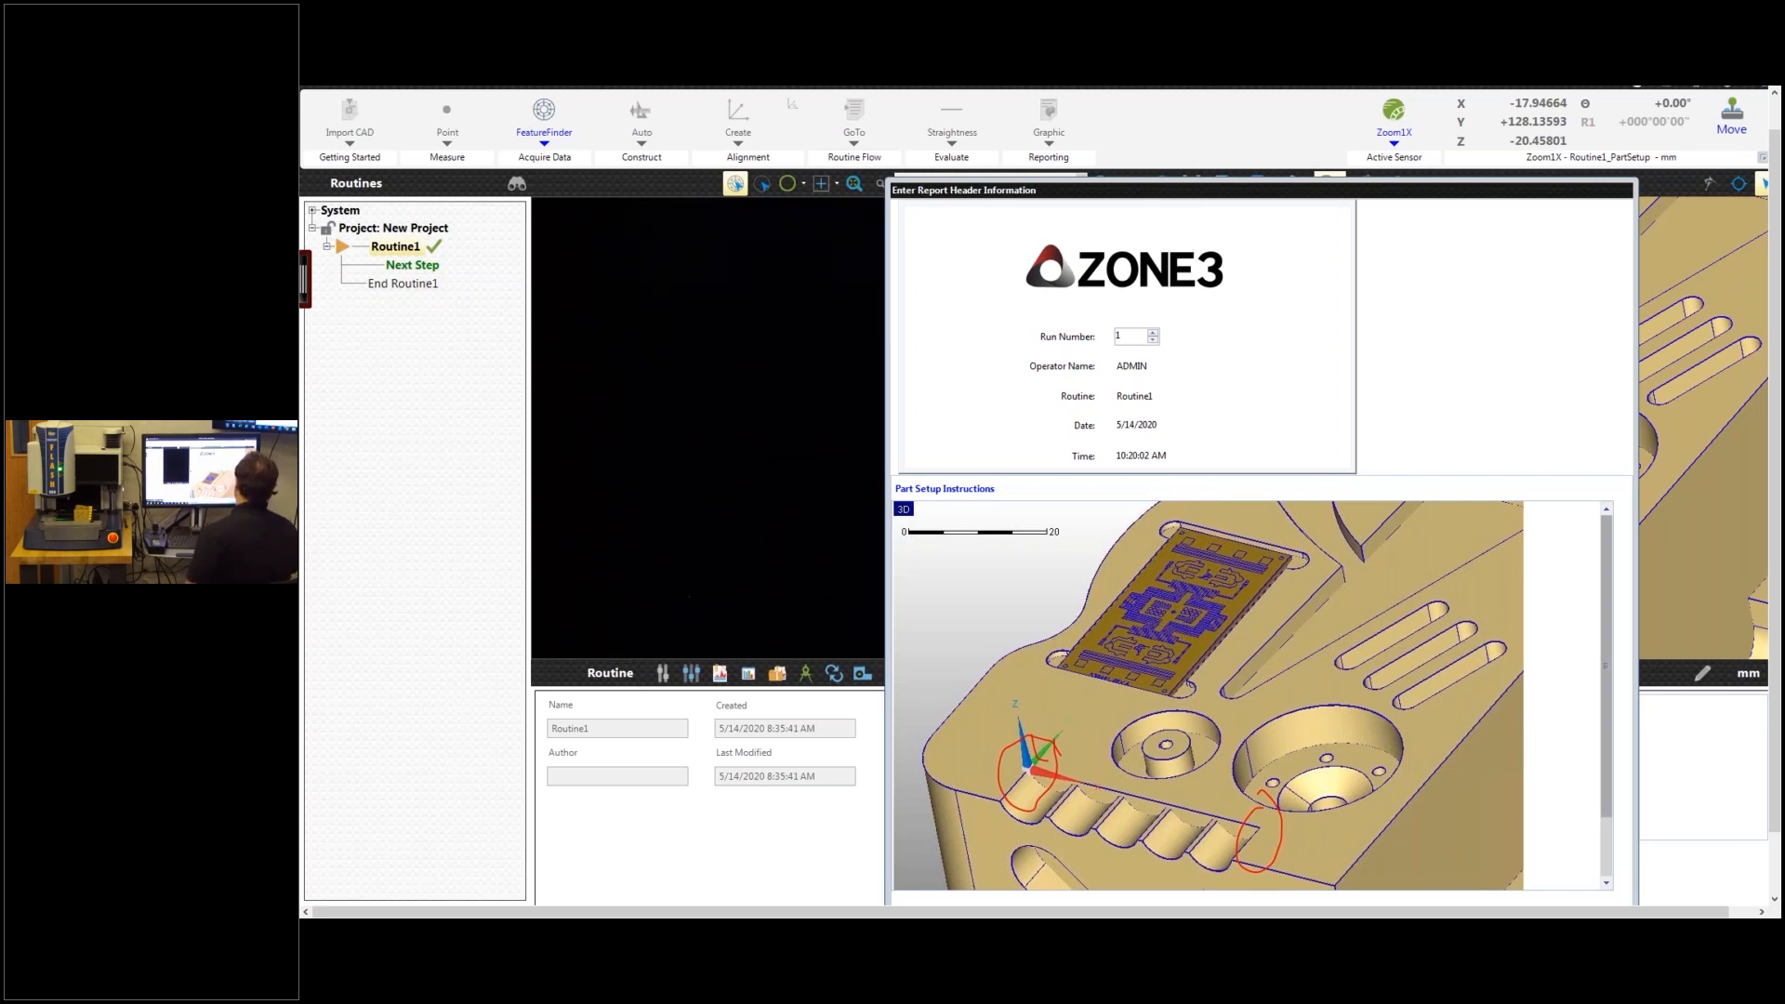
{"action": "key", "text": "Return"}
Step: Activate the Crosshair target and locate the part's zero corner on the scalloped edge in the video and 3D views
{"action": "scroll", "coordinate": [1381, 410], "scroll_direction": "down", "scroll_amount": 3}
{"action": "middle_click_drag", "start_coordinate": [1398, 424], "coordinate": [1372, 491]}
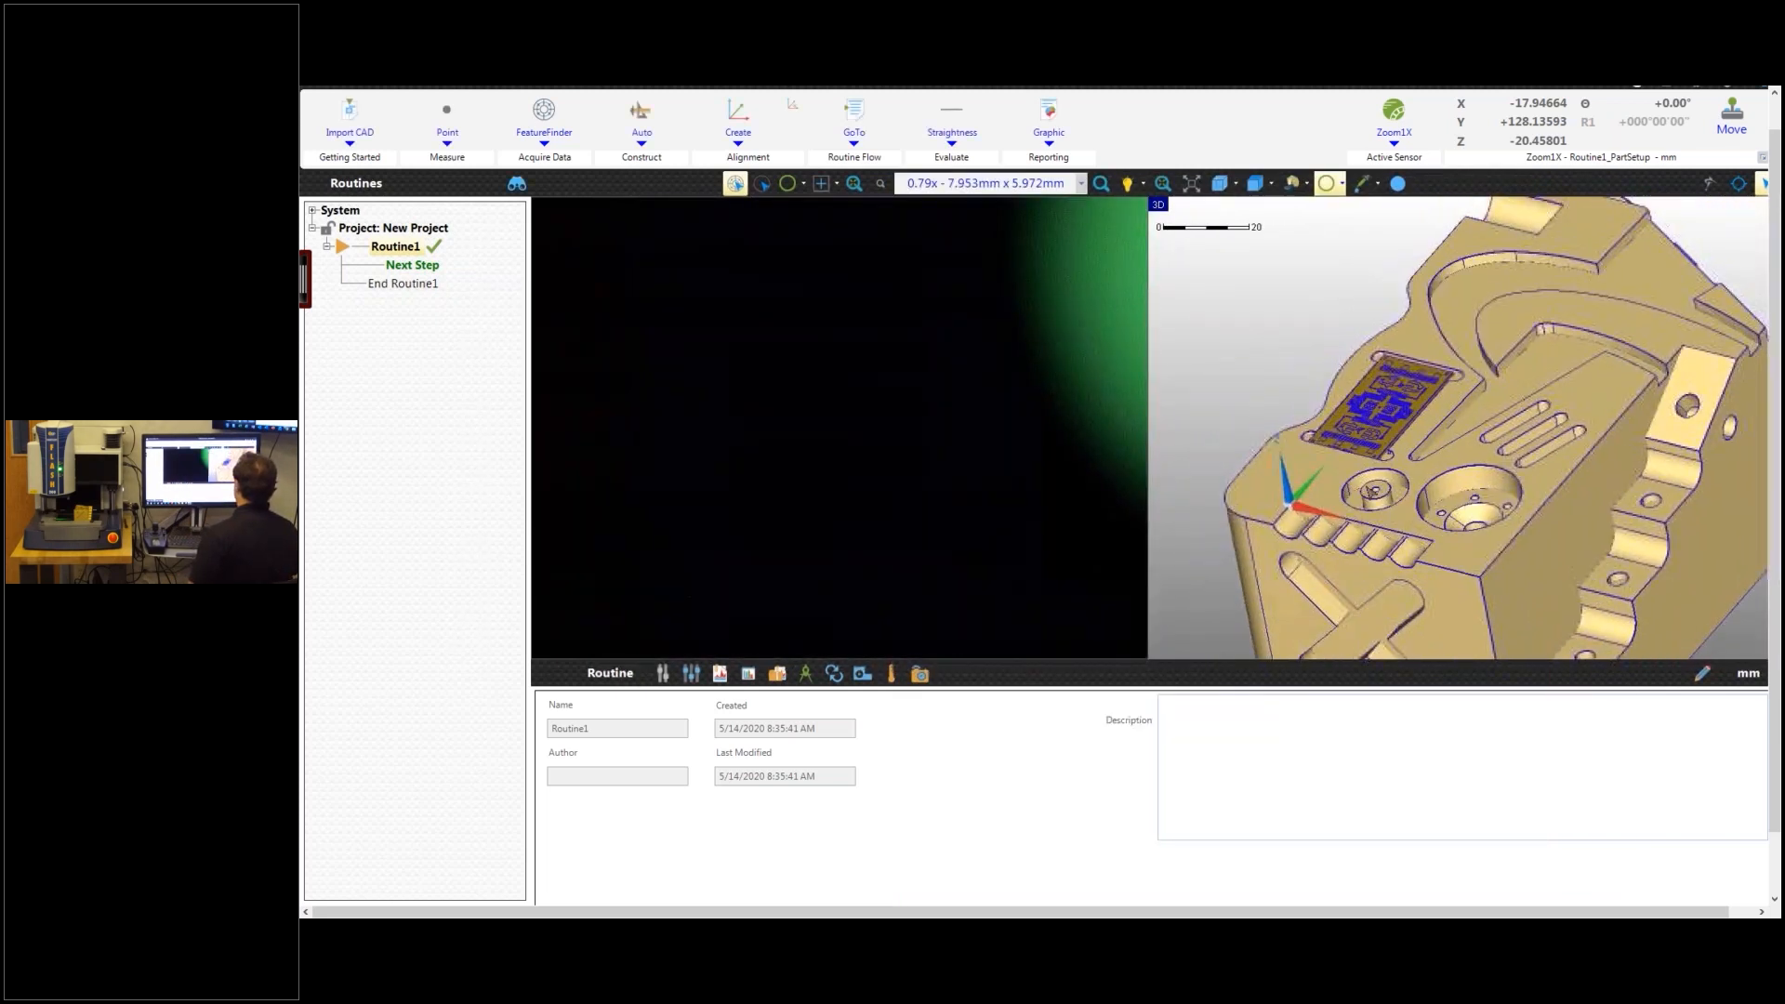
{"action": "scroll", "coordinate": [1460, 428], "scroll_direction": "down", "scroll_amount": 3}
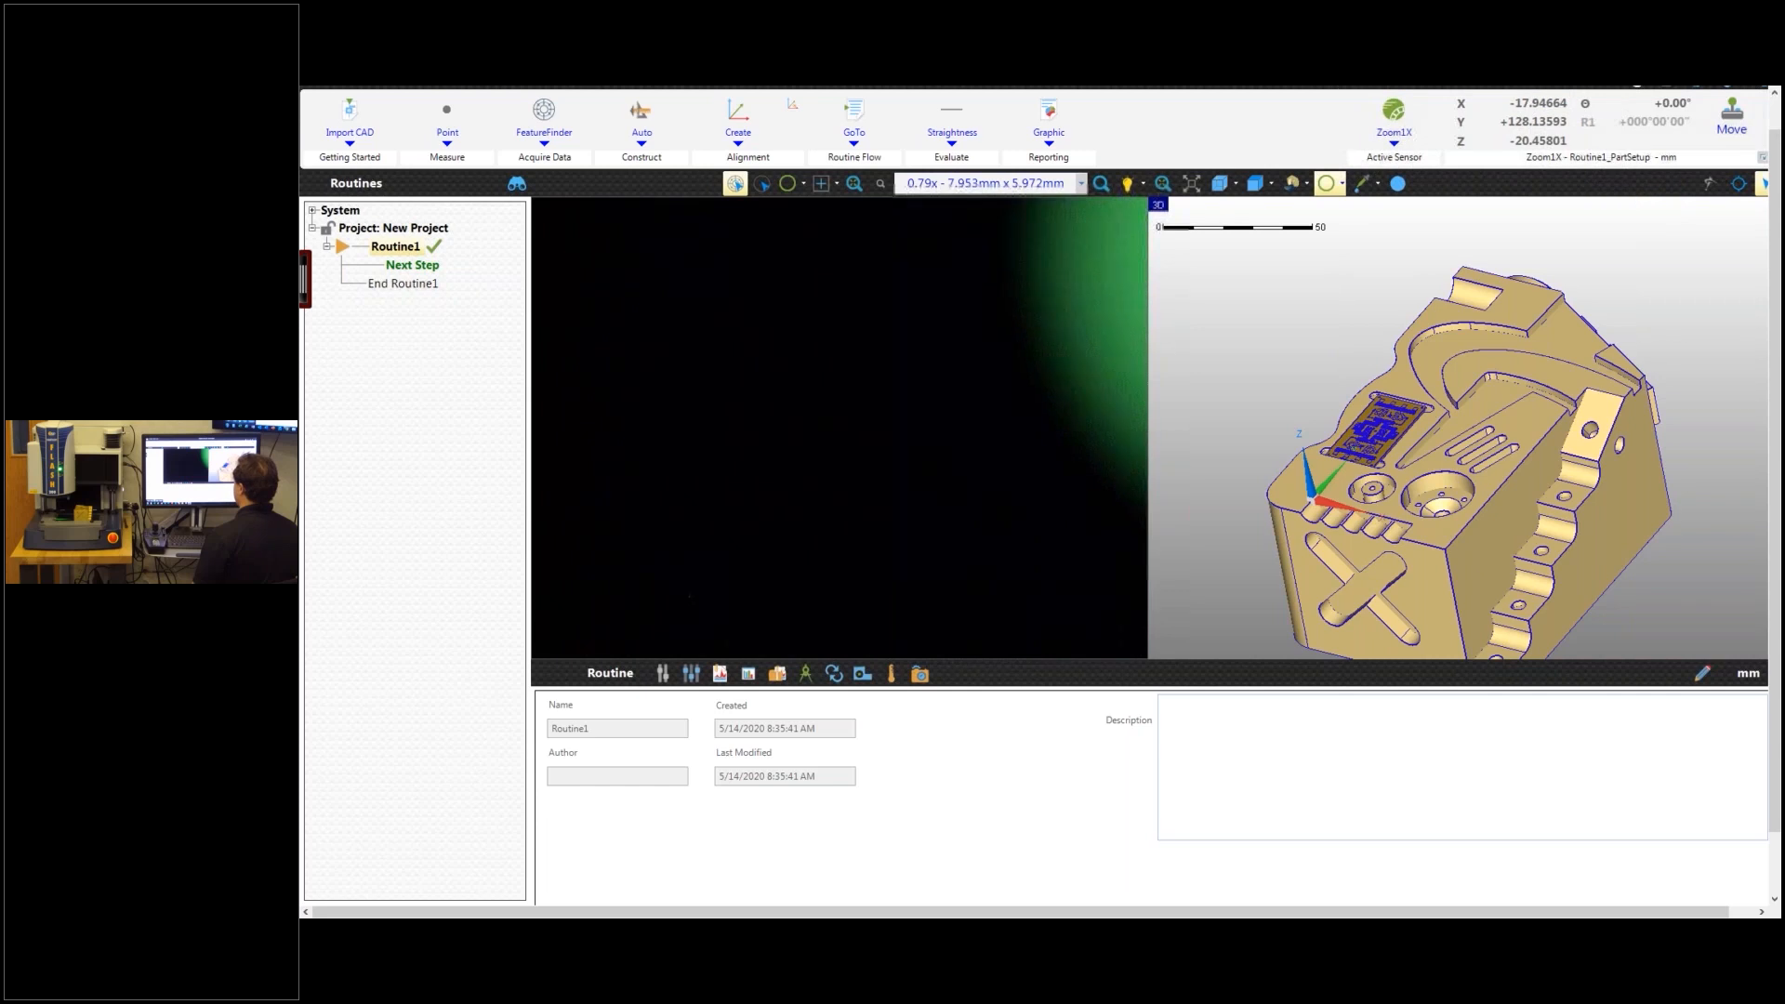
{"action": "left_click", "coordinate": [558, 139]}
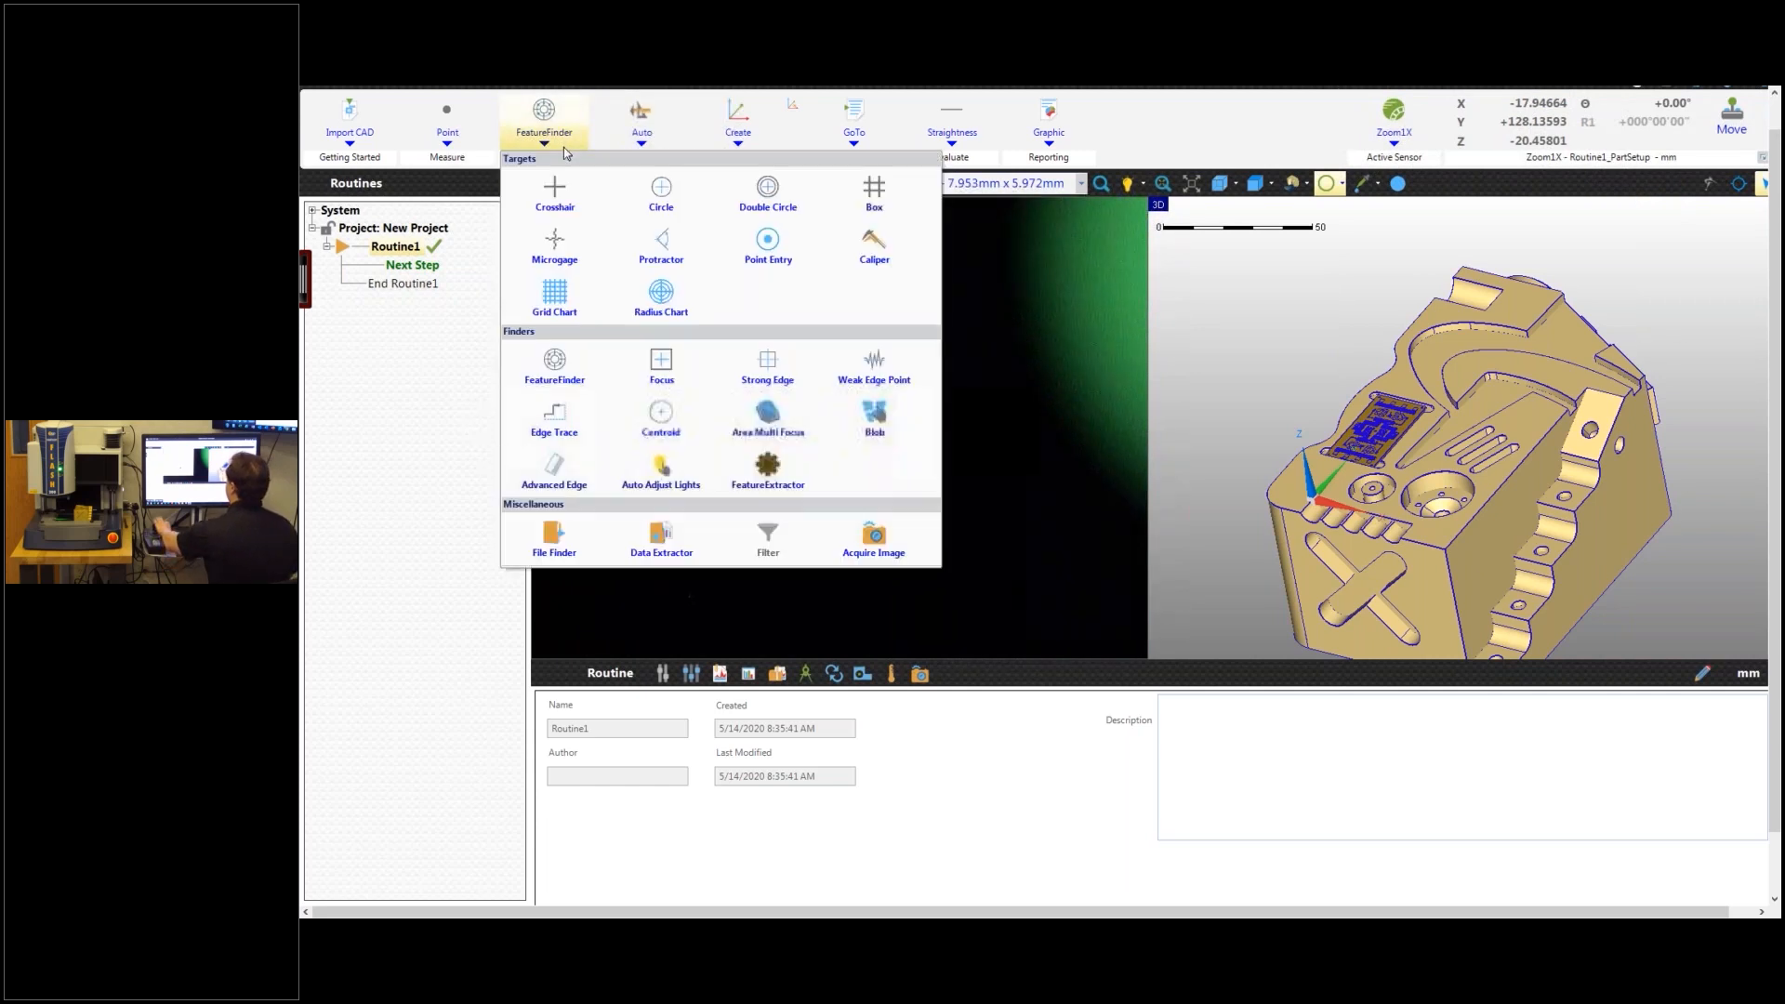
{"action": "left_click", "coordinate": [563, 187]}
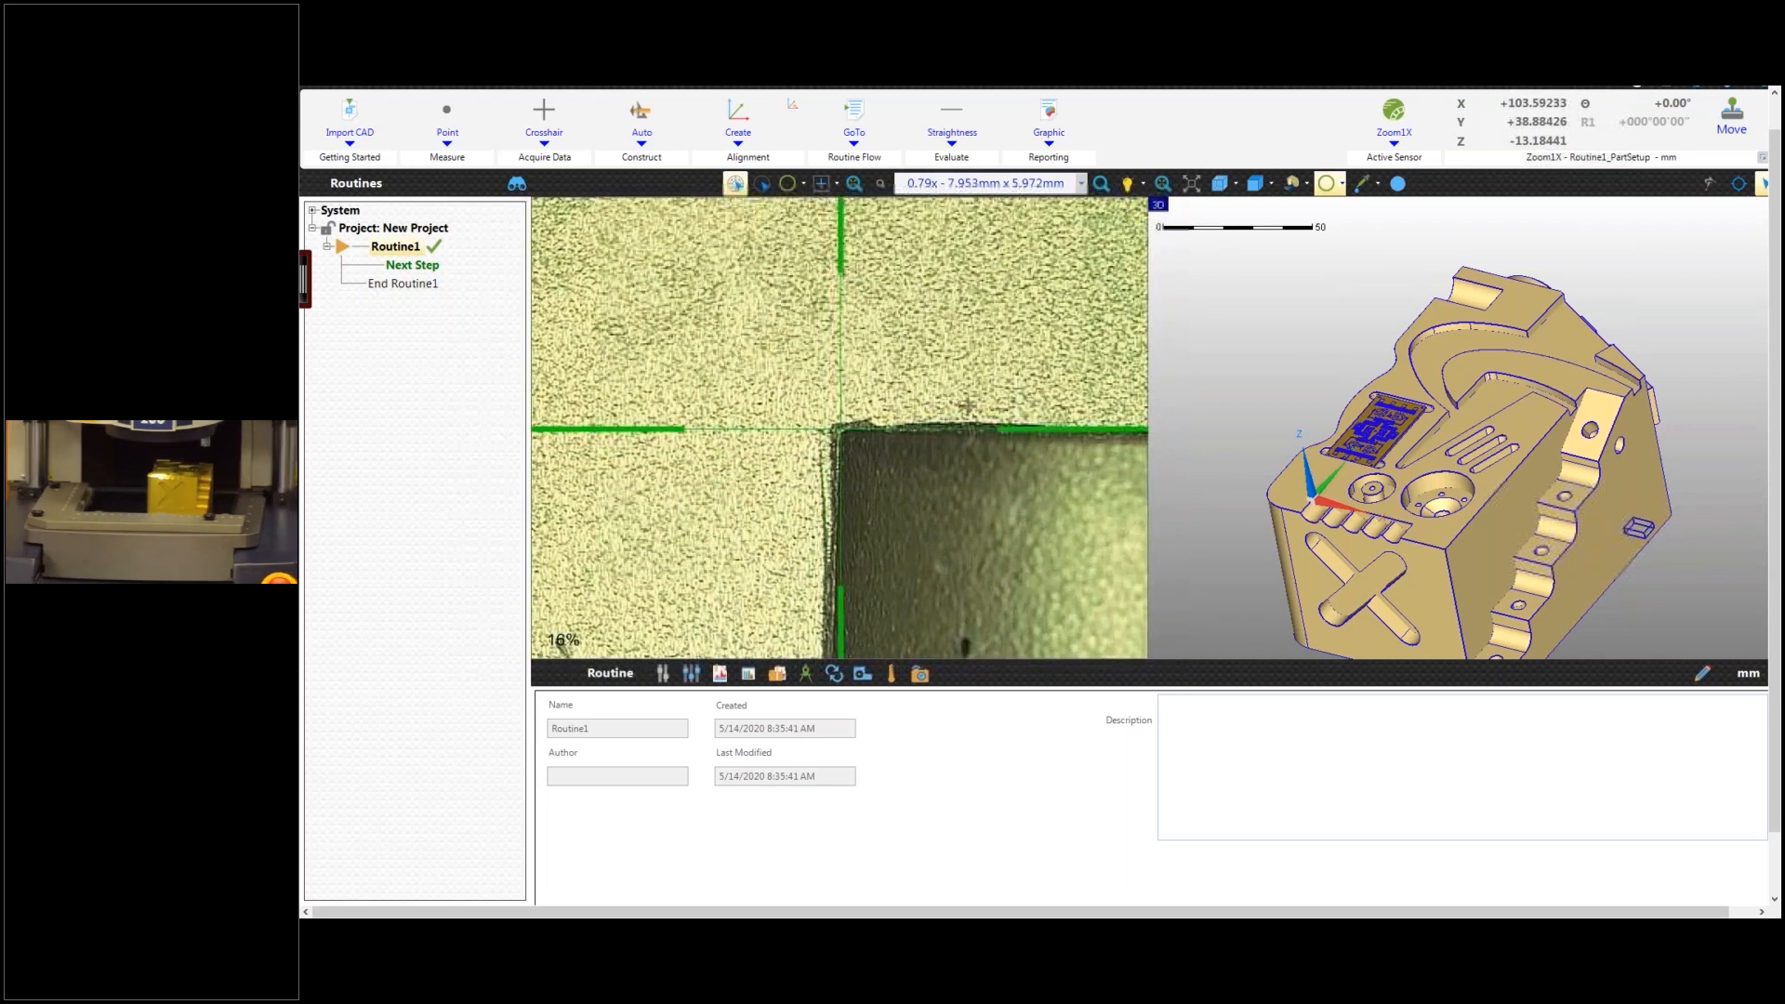
{"action": "scroll", "coordinate": [1273, 471], "scroll_direction": "up", "scroll_amount": 2}
{"action": "middle_click_drag", "start_coordinate": [1273, 472], "coordinate": [1369, 385]}
{"action": "scroll", "coordinate": [1413, 427], "scroll_direction": "up", "scroll_amount": 5}
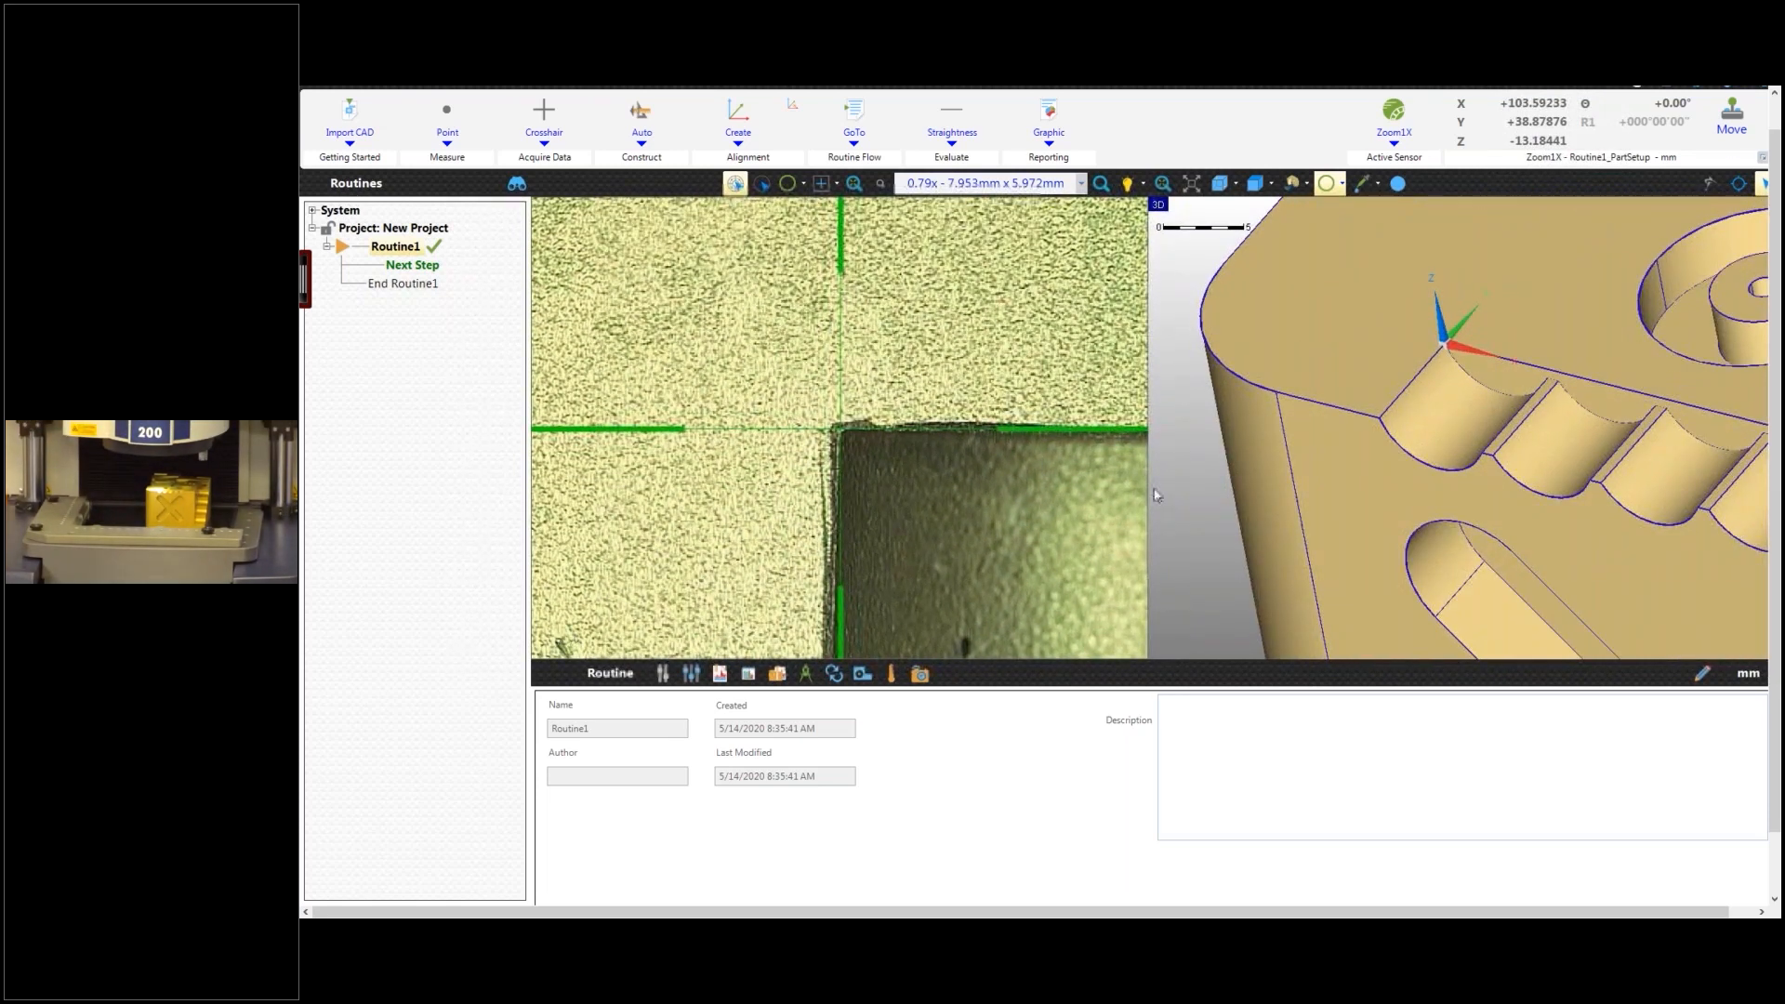
Step: Zero the X axis at the scalloped edge's zero corner and display the CAD model as transparent
{"action": "scroll", "coordinate": [1373, 444], "scroll_direction": "down", "scroll_amount": 3}
{"action": "scroll", "coordinate": [1372, 444], "scroll_direction": "down", "scroll_amount": 5}
{"action": "middle_click_drag", "start_coordinate": [1372, 444], "coordinate": [1261, 441]}
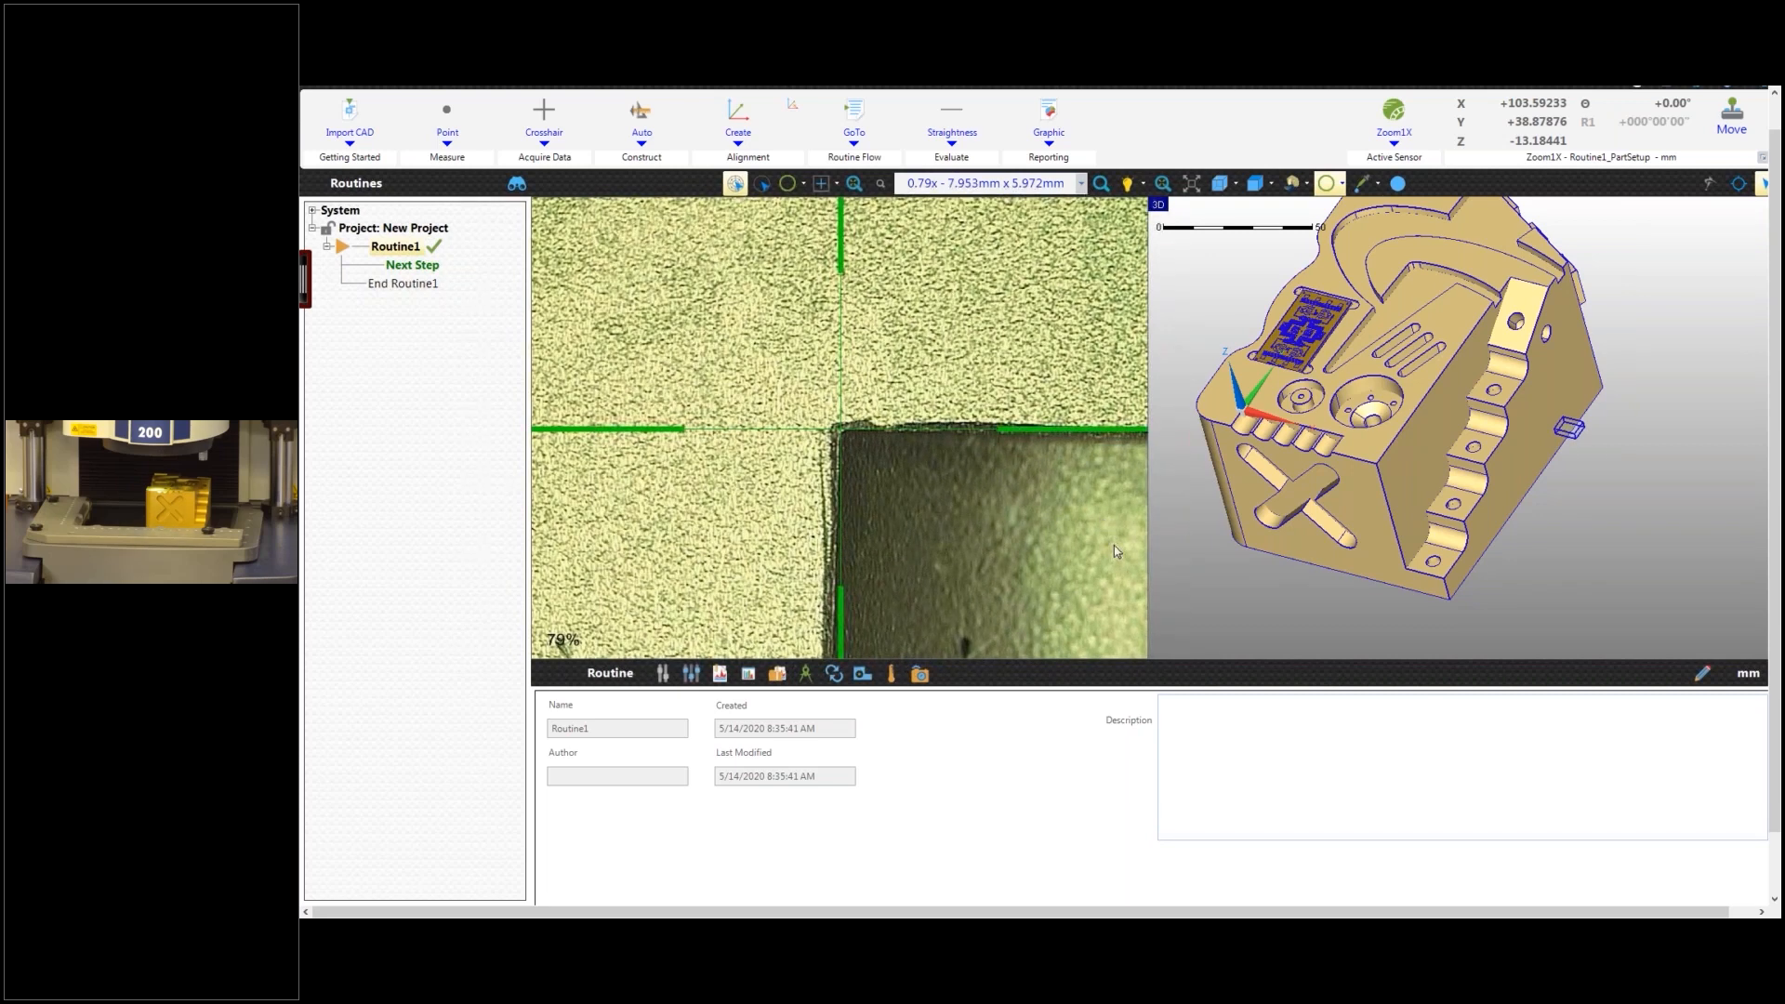
{"action": "left_click", "coordinate": [1531, 109]}
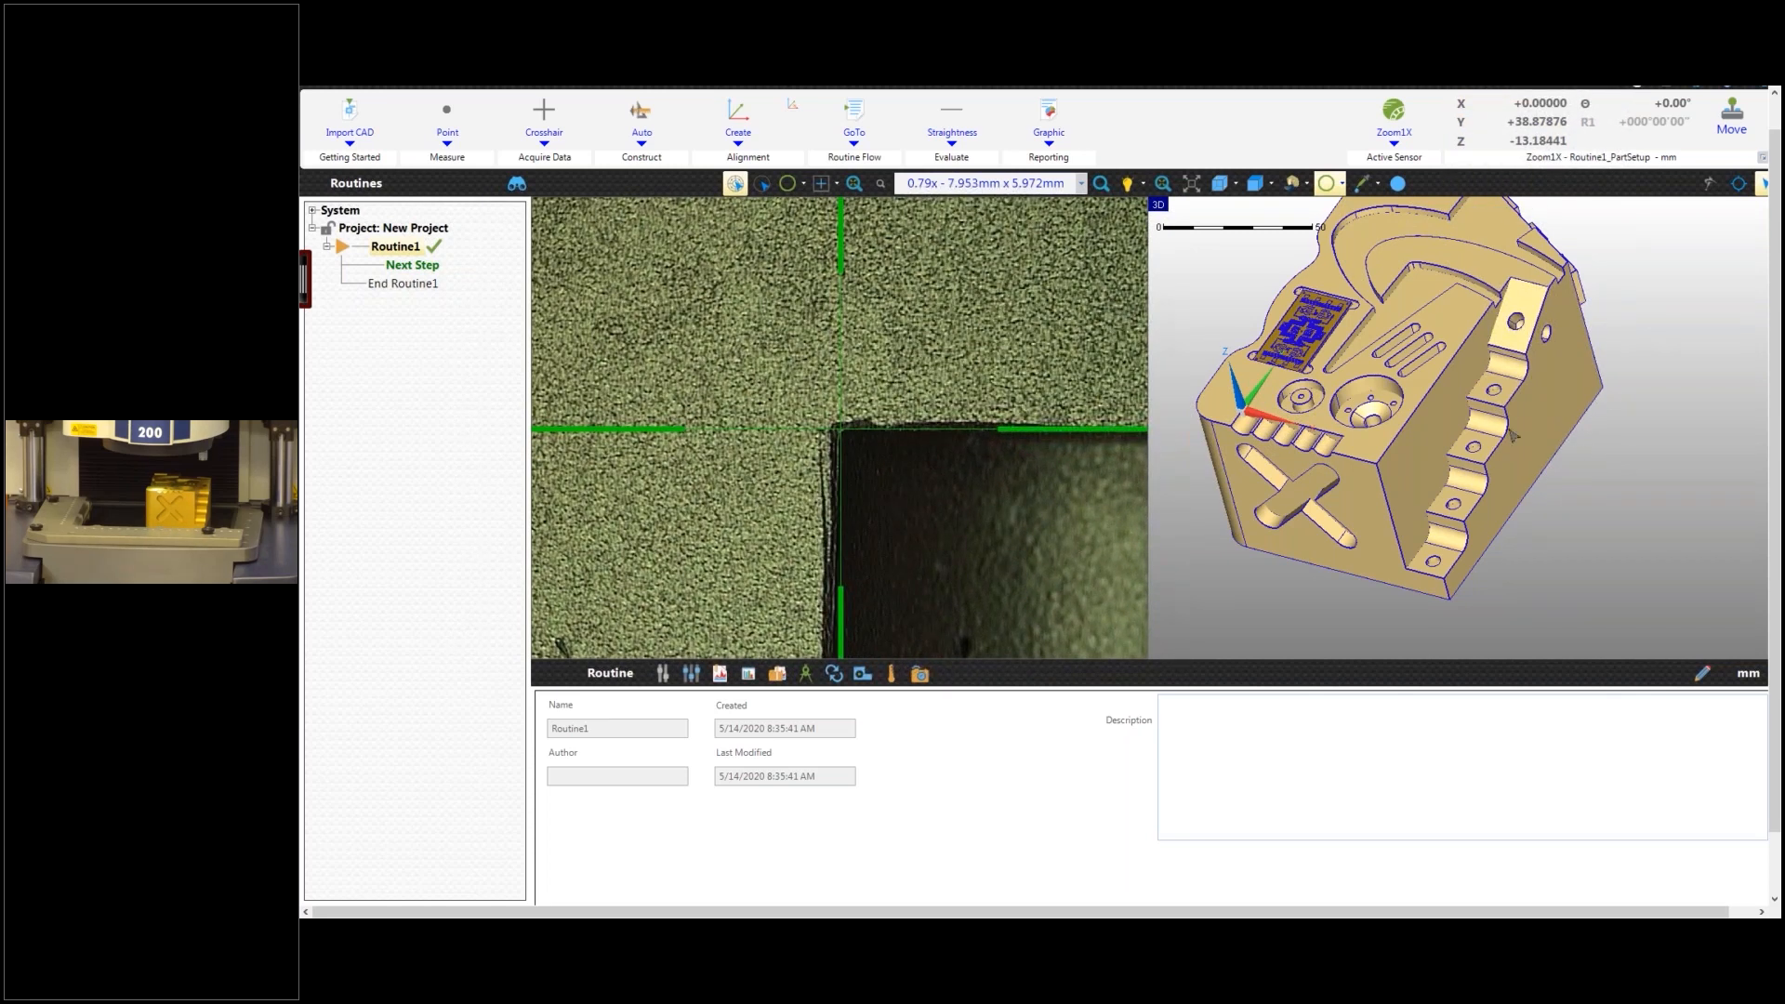
{"action": "left_click", "coordinate": [1397, 183]}
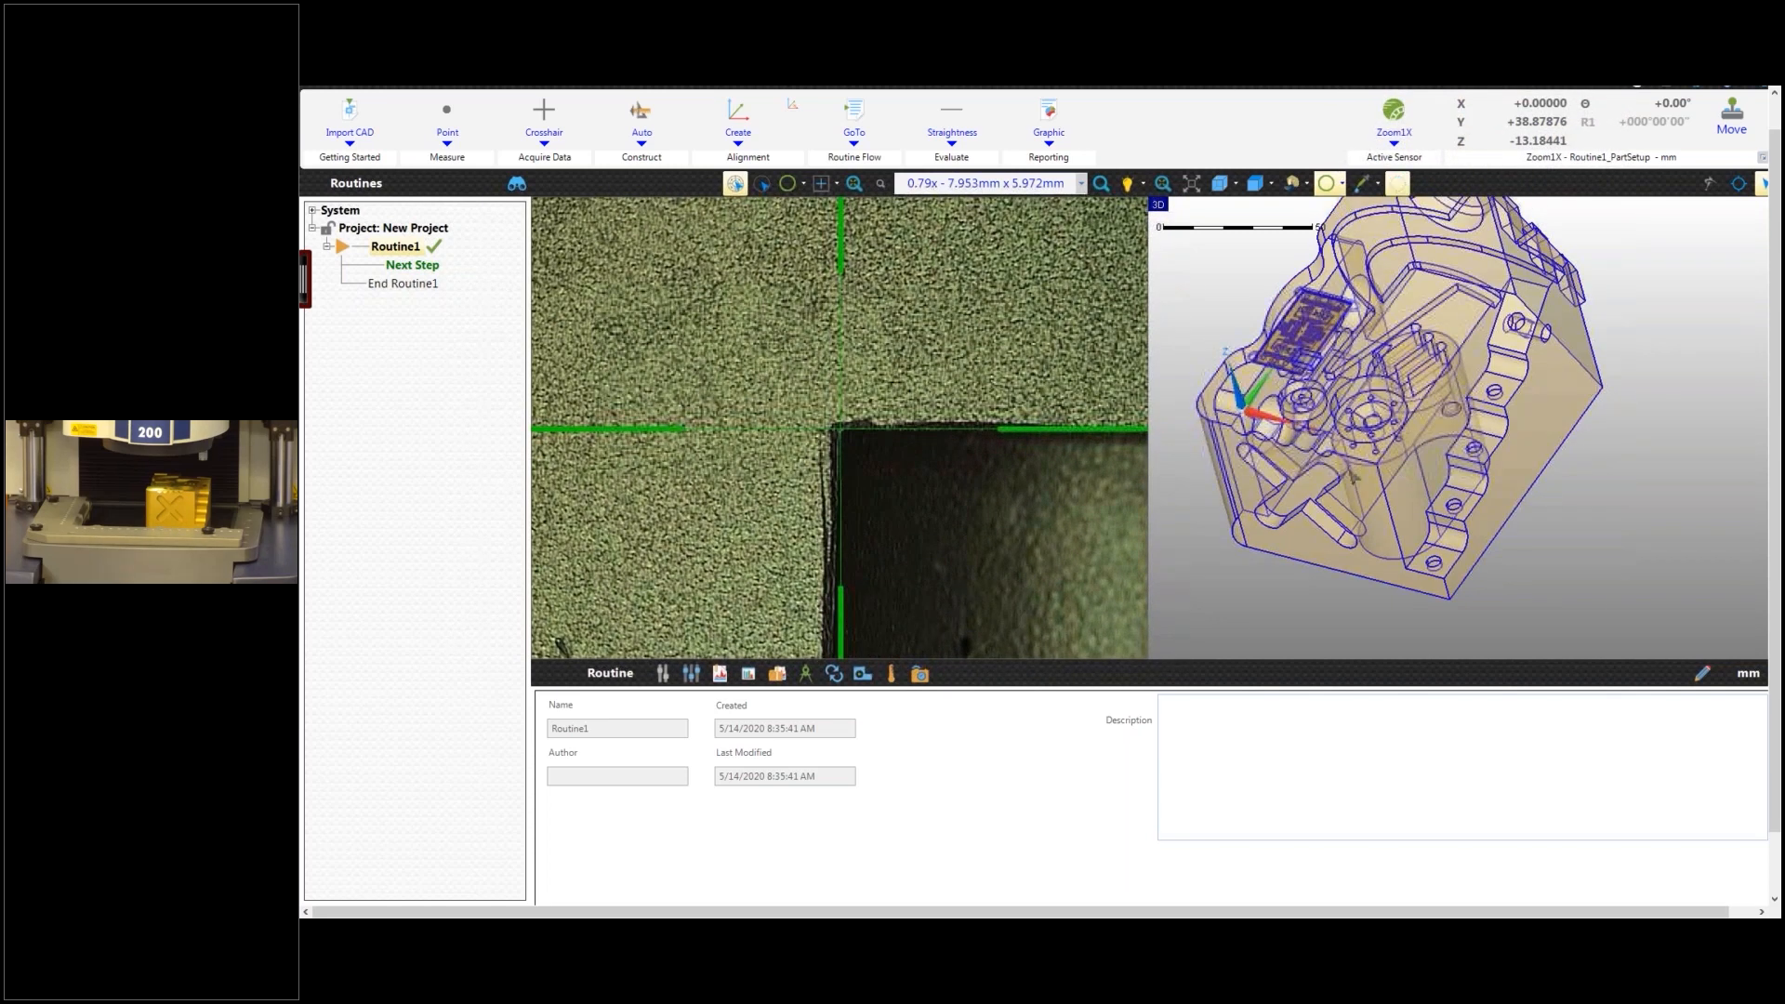
{"action": "middle_click_drag", "start_coordinate": [1364, 442], "coordinate": [1409, 415]}
{"action": "scroll", "coordinate": [1410, 414], "scroll_direction": "up", "scroll_amount": 6}
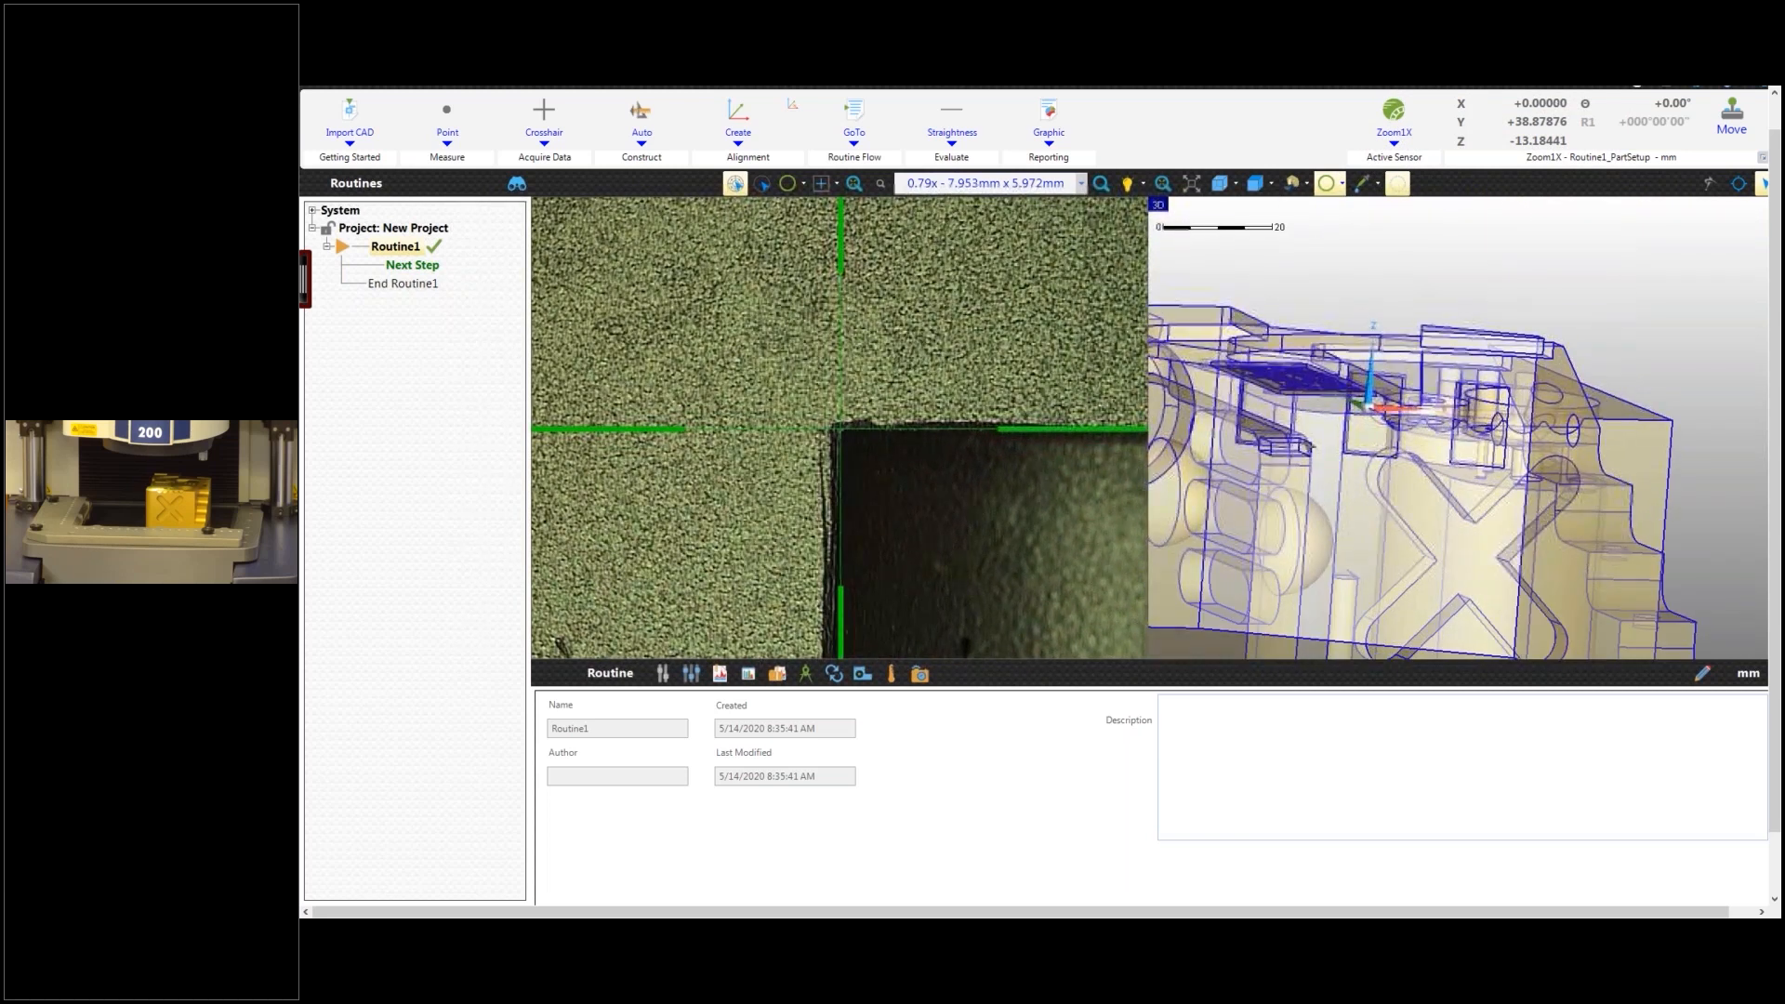
{"action": "middle_click_drag", "start_coordinate": [1274, 461], "coordinate": [1320, 460]}
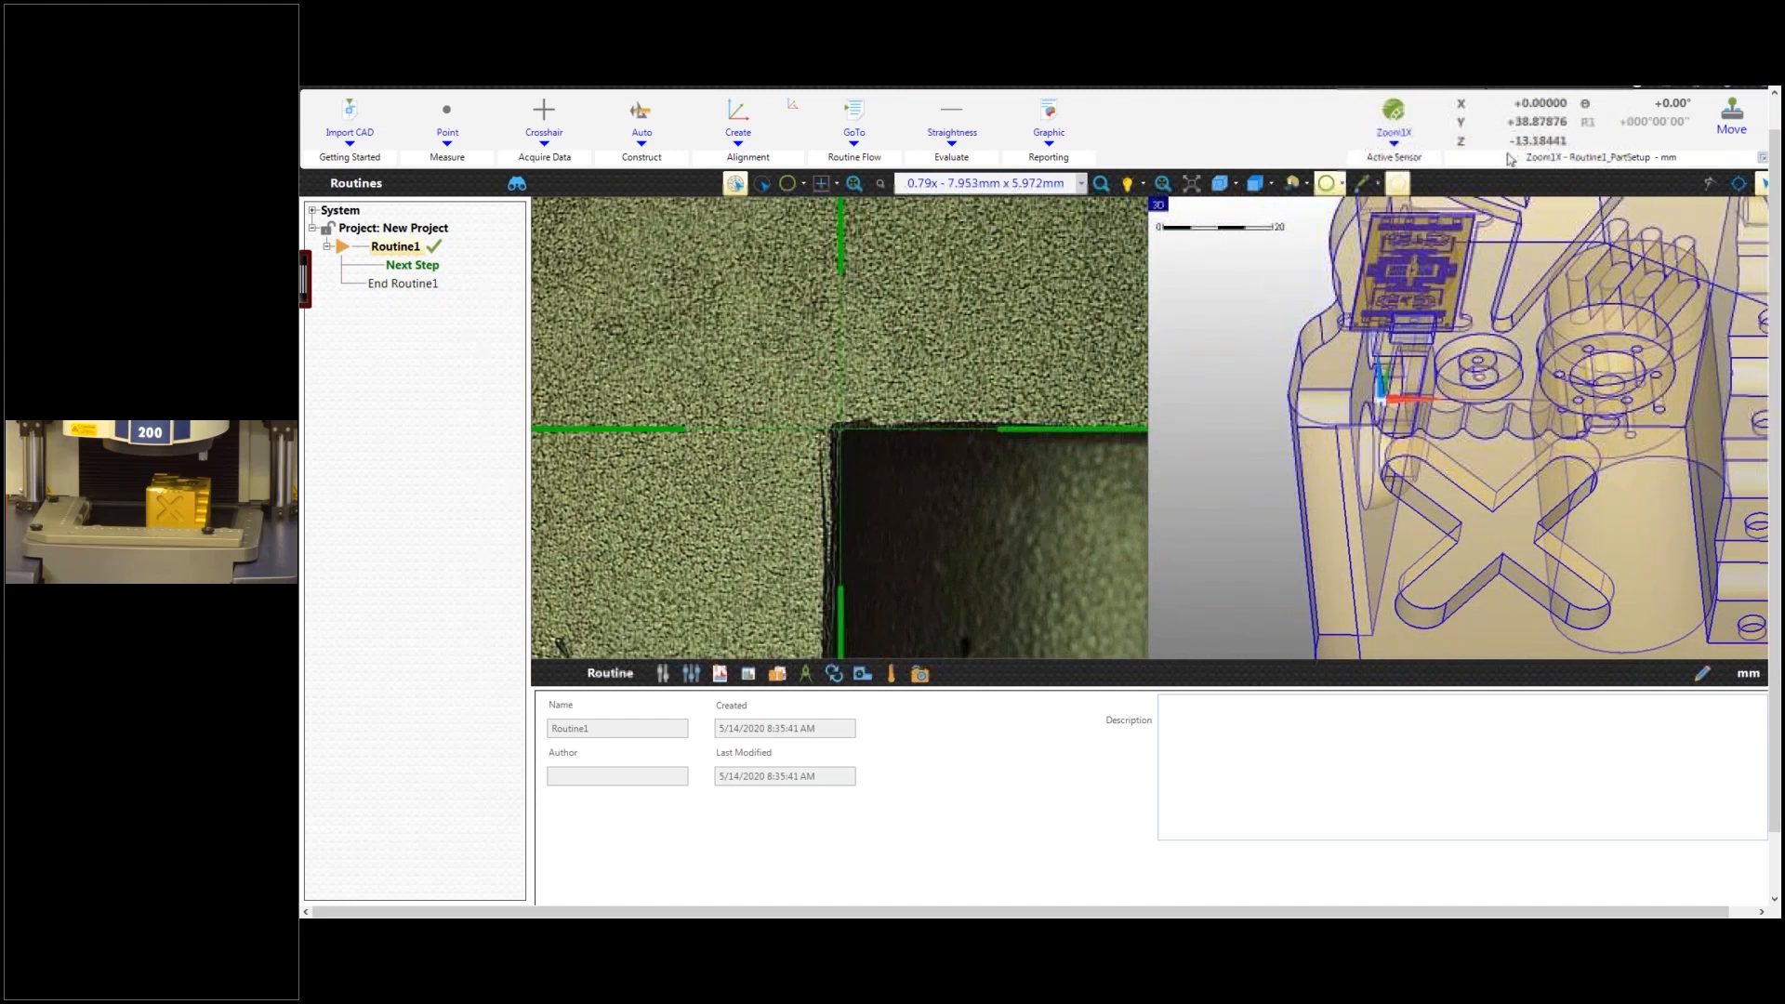
Step: Zero the Z and Y axes at the same corner and return the CAD model to solid display
{"action": "left_click", "coordinate": [1536, 143]}
{"action": "left_click", "coordinate": [1488, 123]}
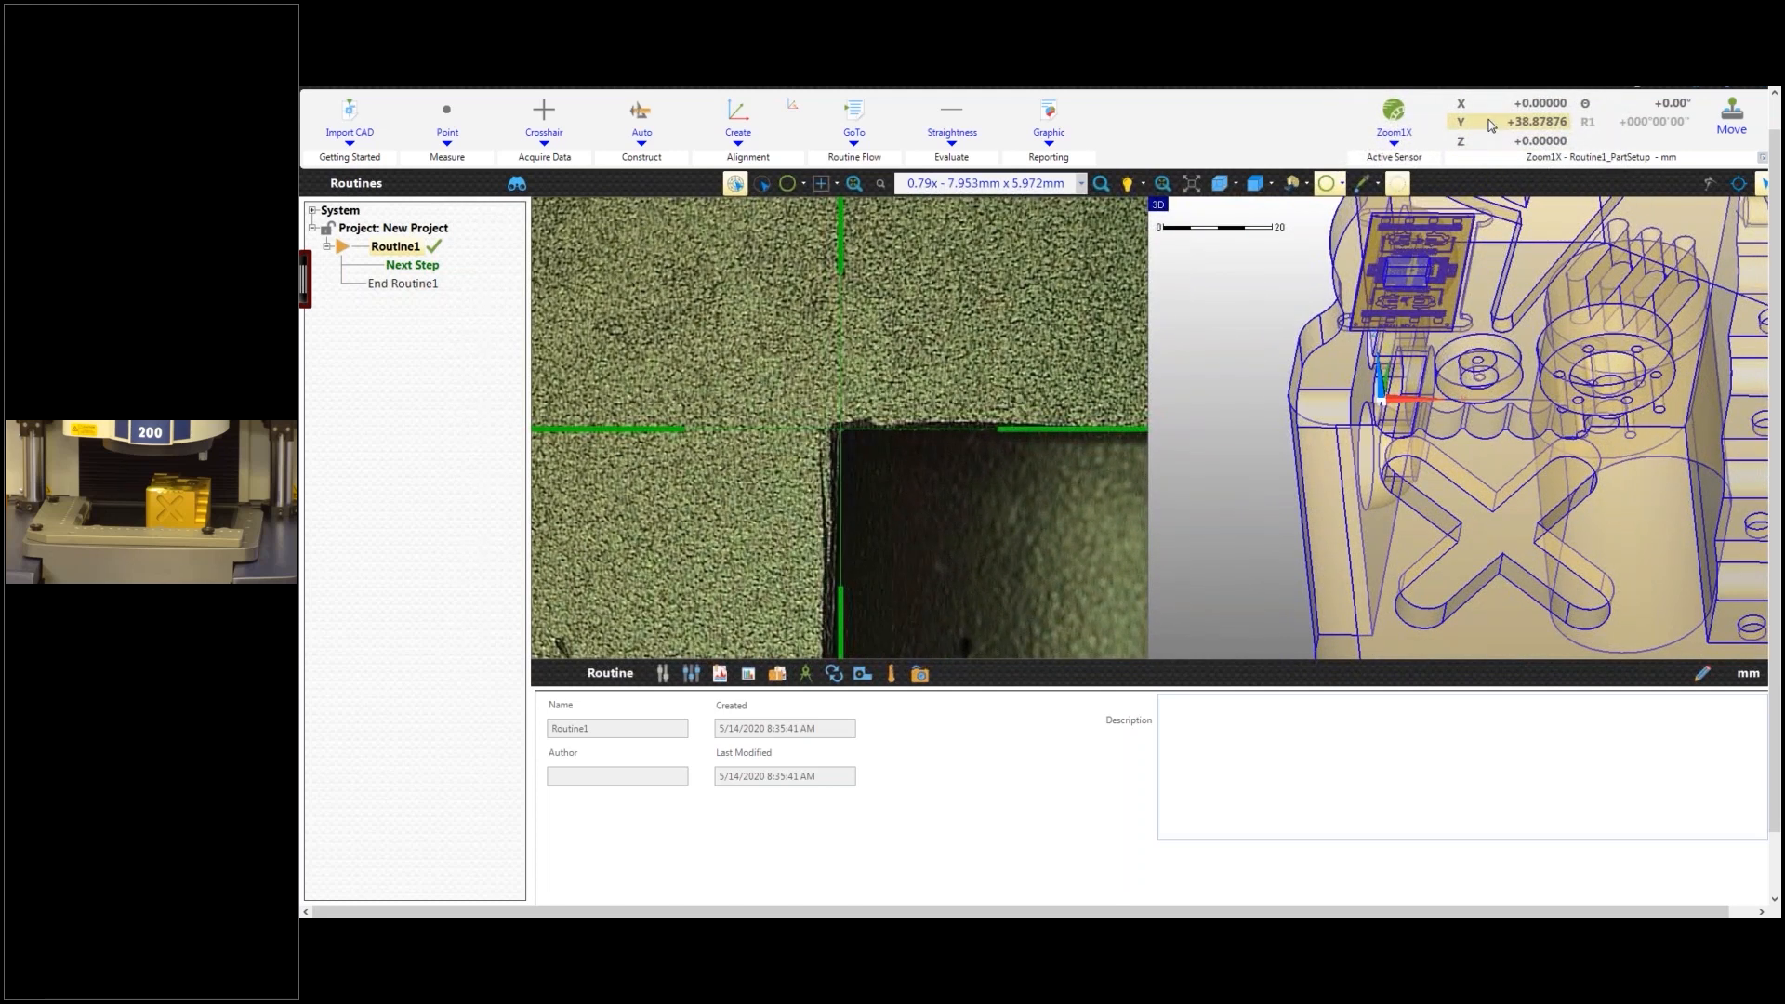
{"action": "left_click", "coordinate": [1398, 183]}
{"action": "mouse_move", "coordinate": [1404, 333]}
{"action": "middle_mouse_down"}
{"action": "mouse_move", "coordinate": [1402, 399]}
{"action": "mouse_move", "coordinate": [1374, 385]}
{"action": "mouse_move", "coordinate": [1381, 412]}
{"action": "middle_mouse_up"}
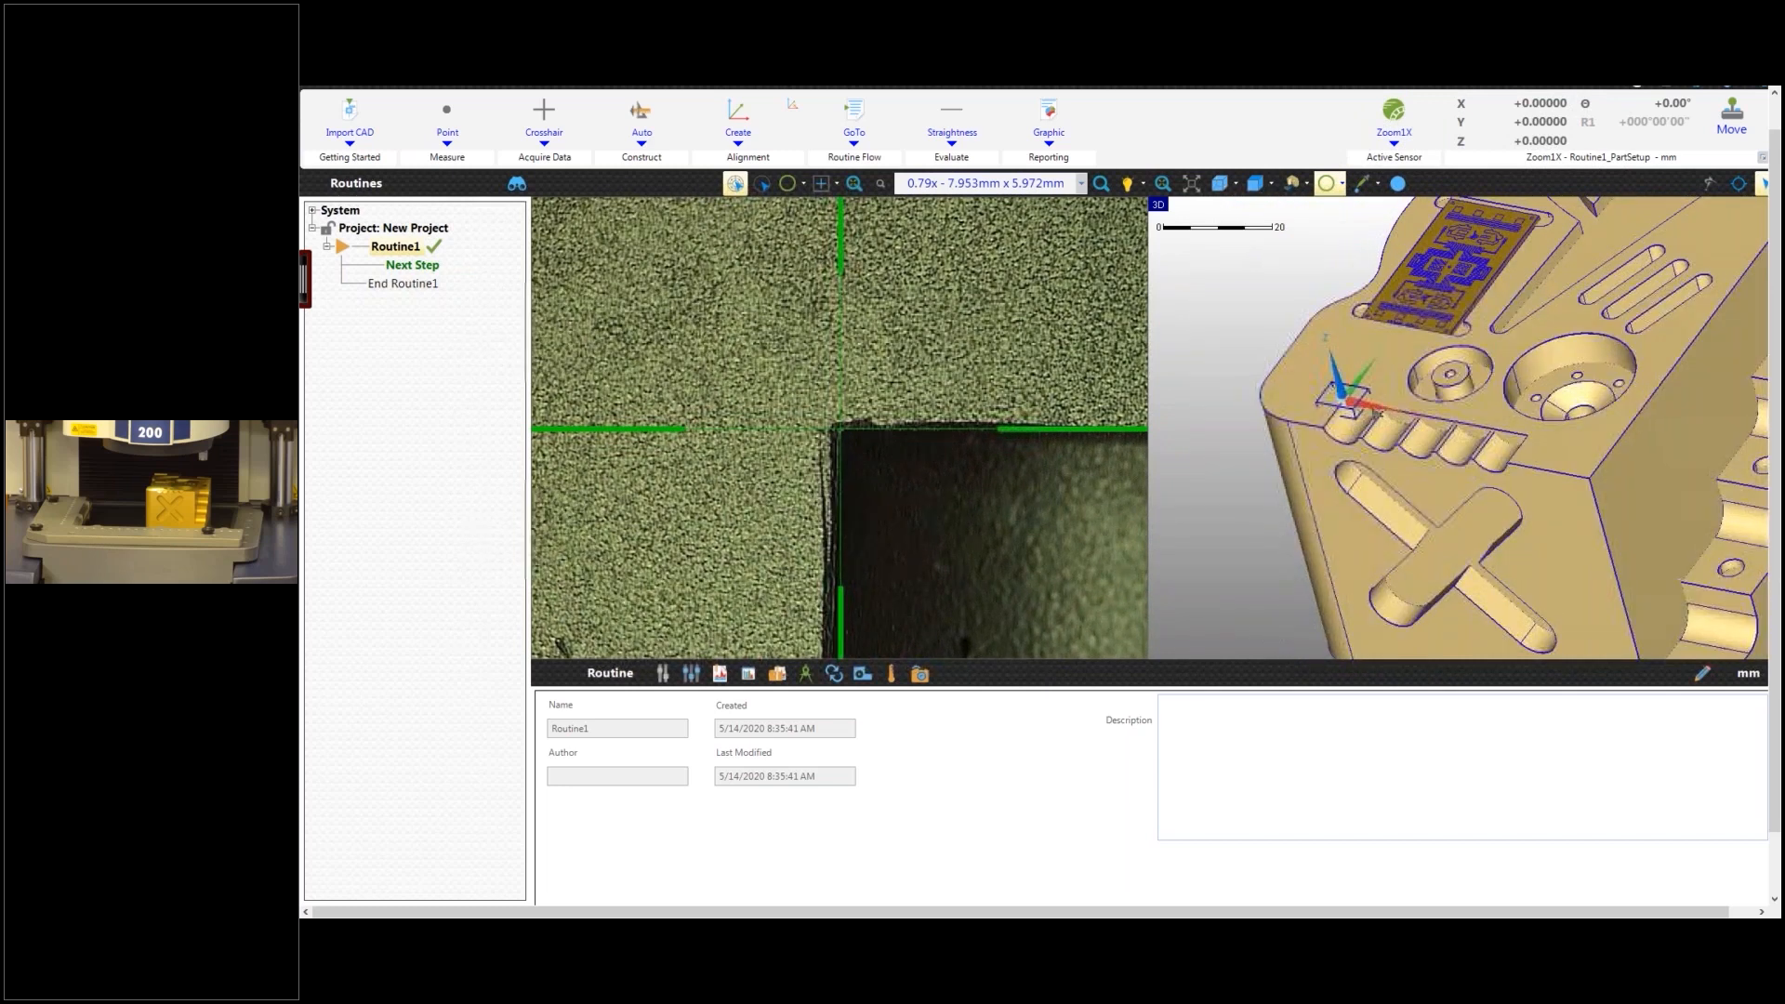
Step: Locate the far corner of the scalloped edge in the video and 3D views and set the part's theta rotation from it
{"action": "scroll", "coordinate": [1378, 410], "scroll_direction": "up", "scroll_amount": 3}
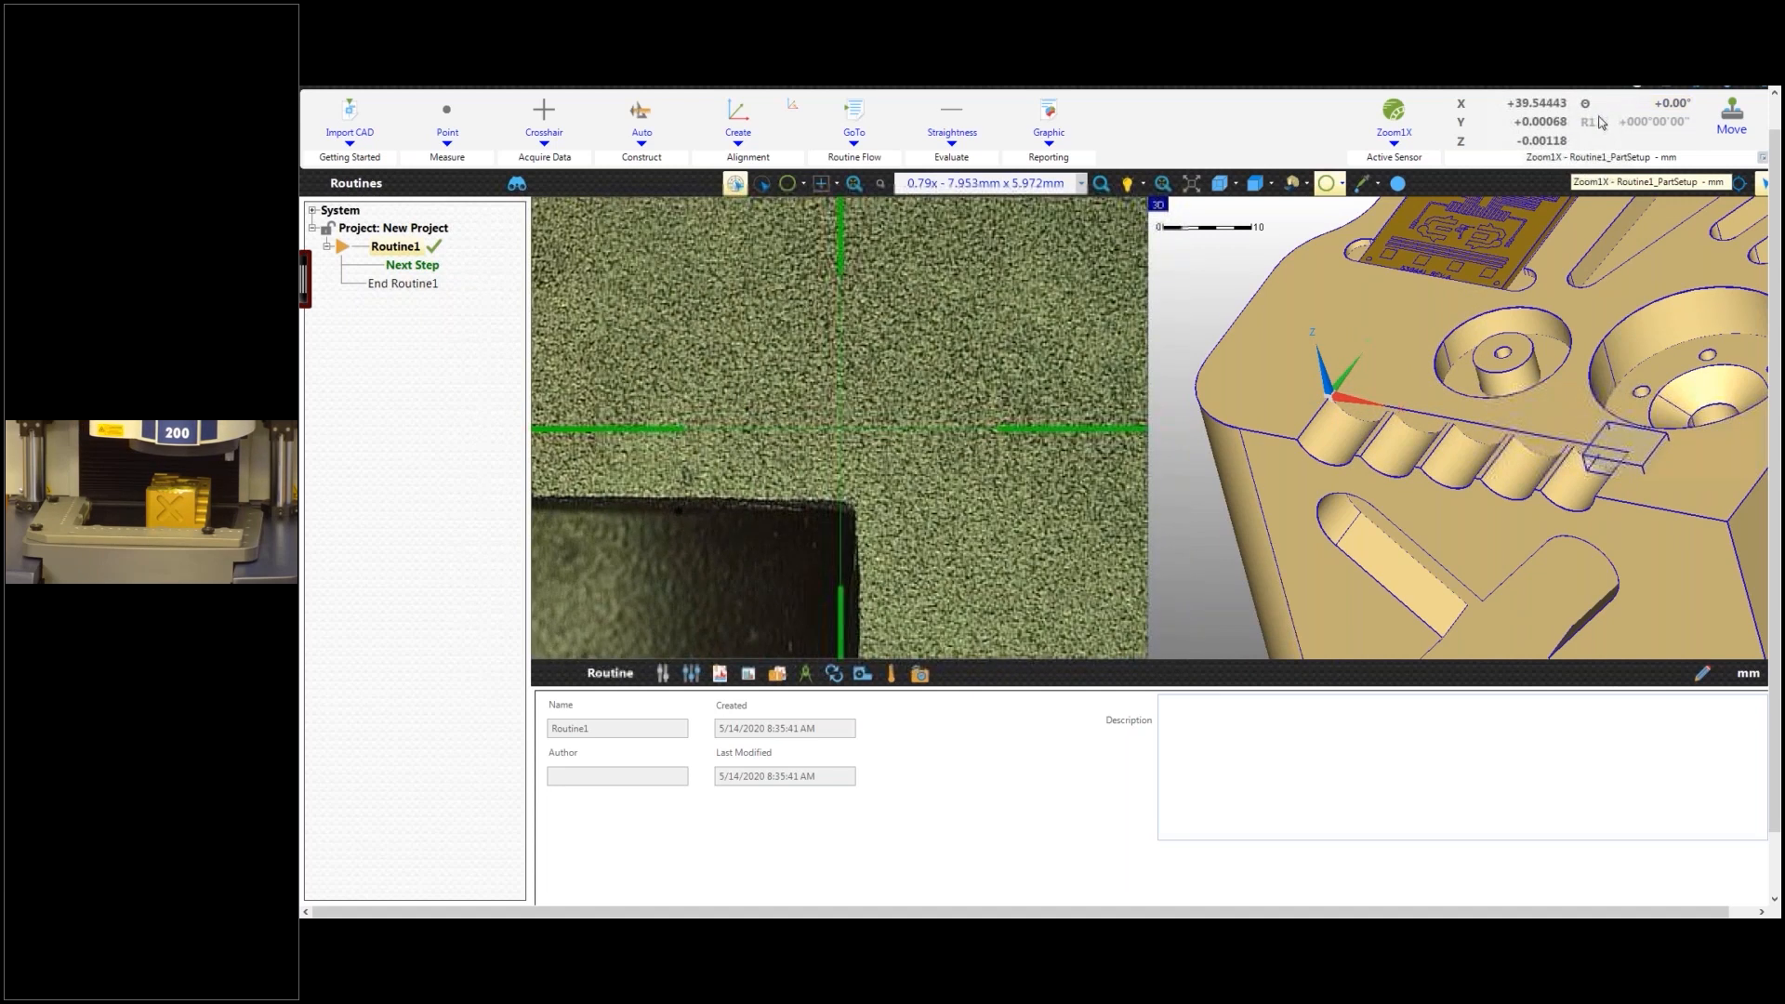
{"action": "middle_click_drag", "start_coordinate": [1646, 431], "coordinate": [1673, 488]}
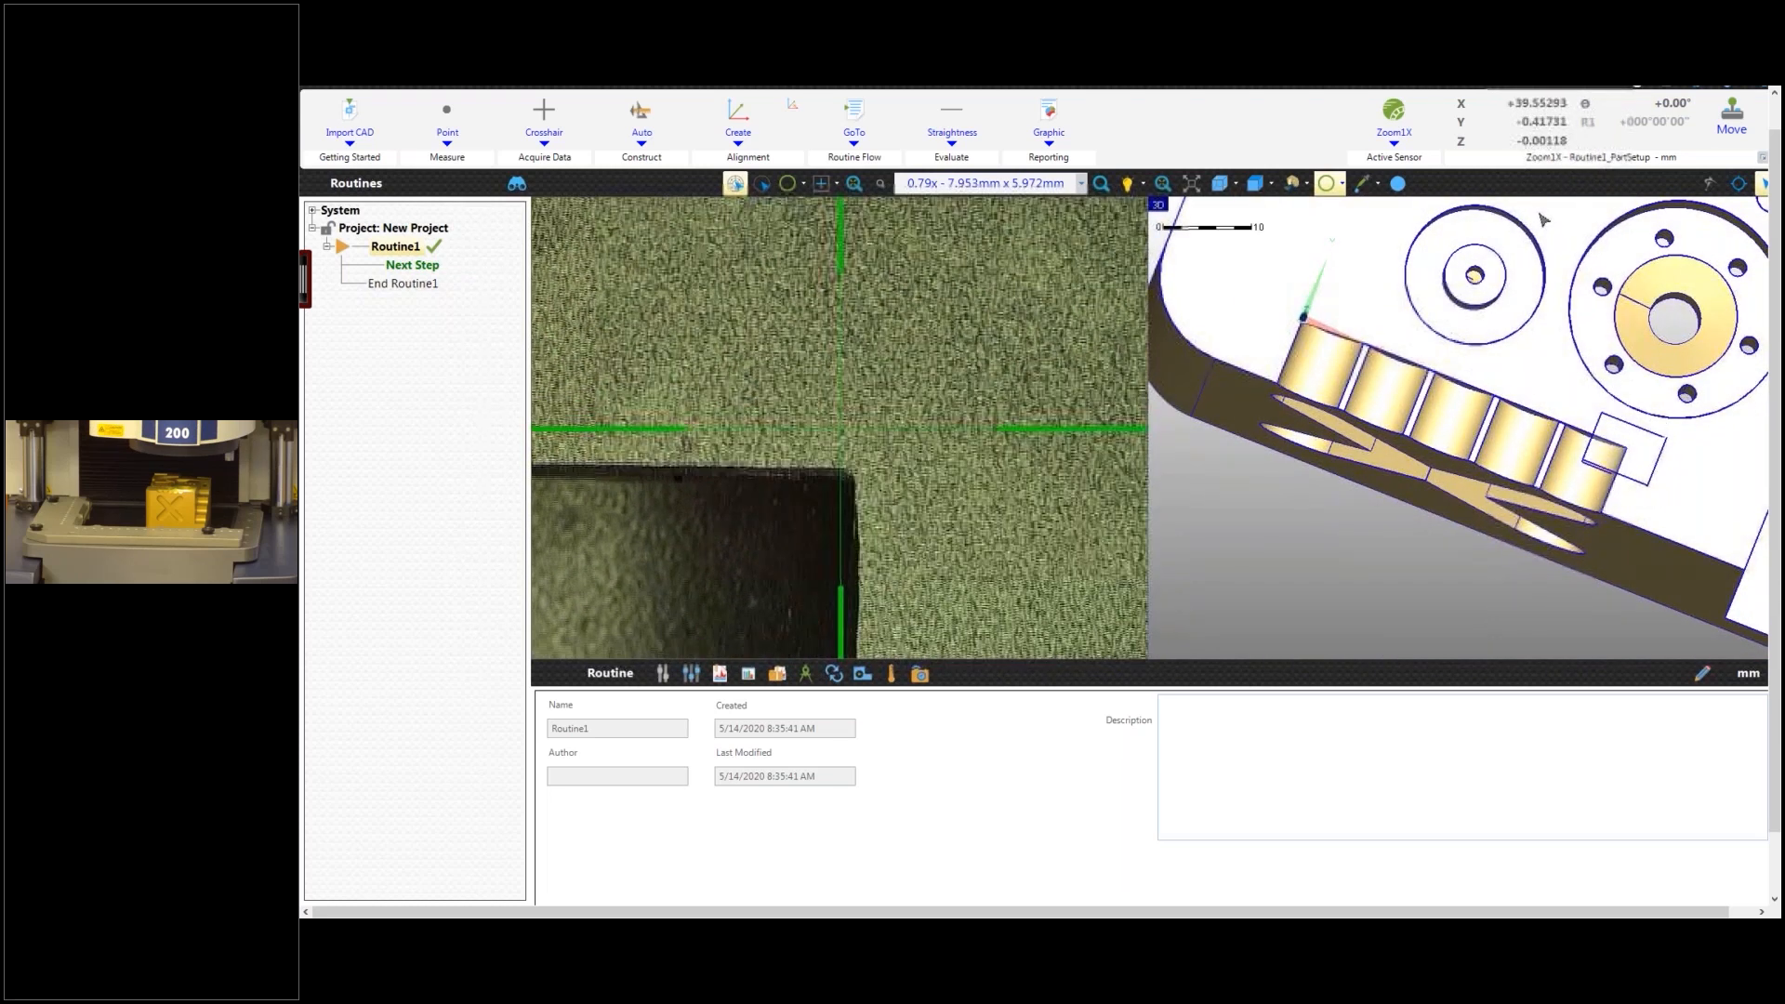
{"action": "middle_click_drag", "start_coordinate": [1641, 323], "coordinate": [1662, 488]}
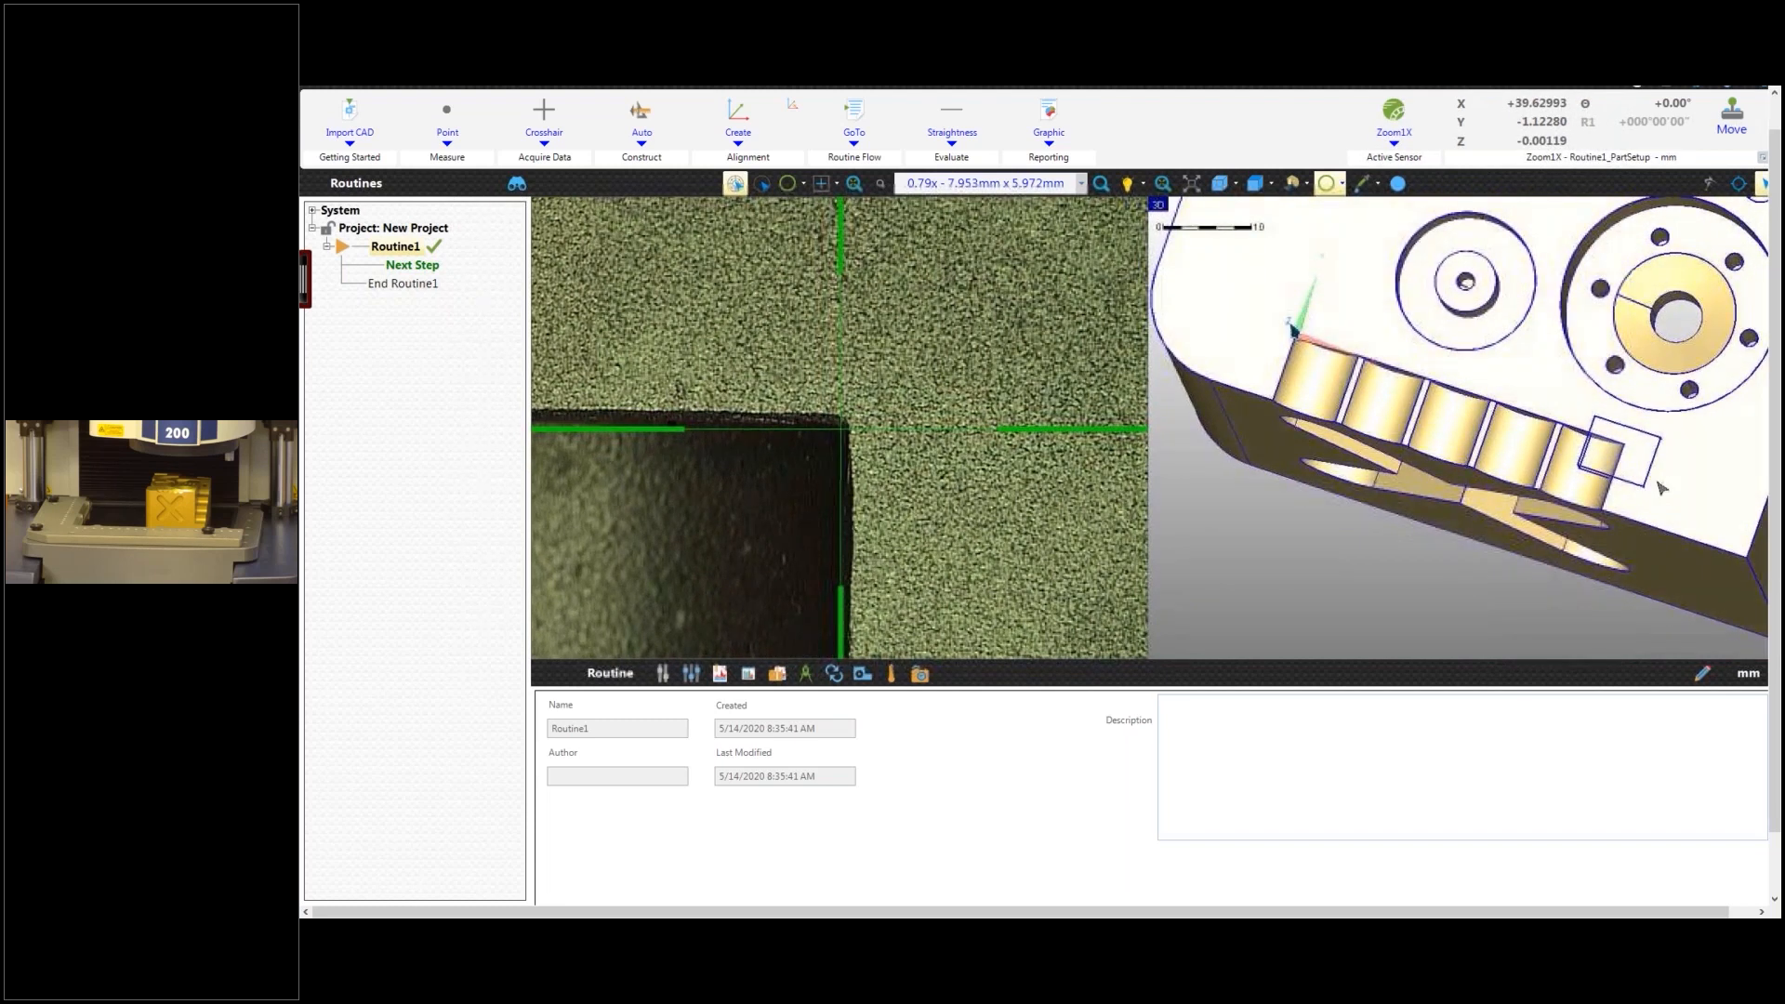
{"action": "scroll", "coordinate": [1662, 488], "scroll_direction": "up", "scroll_amount": 3}
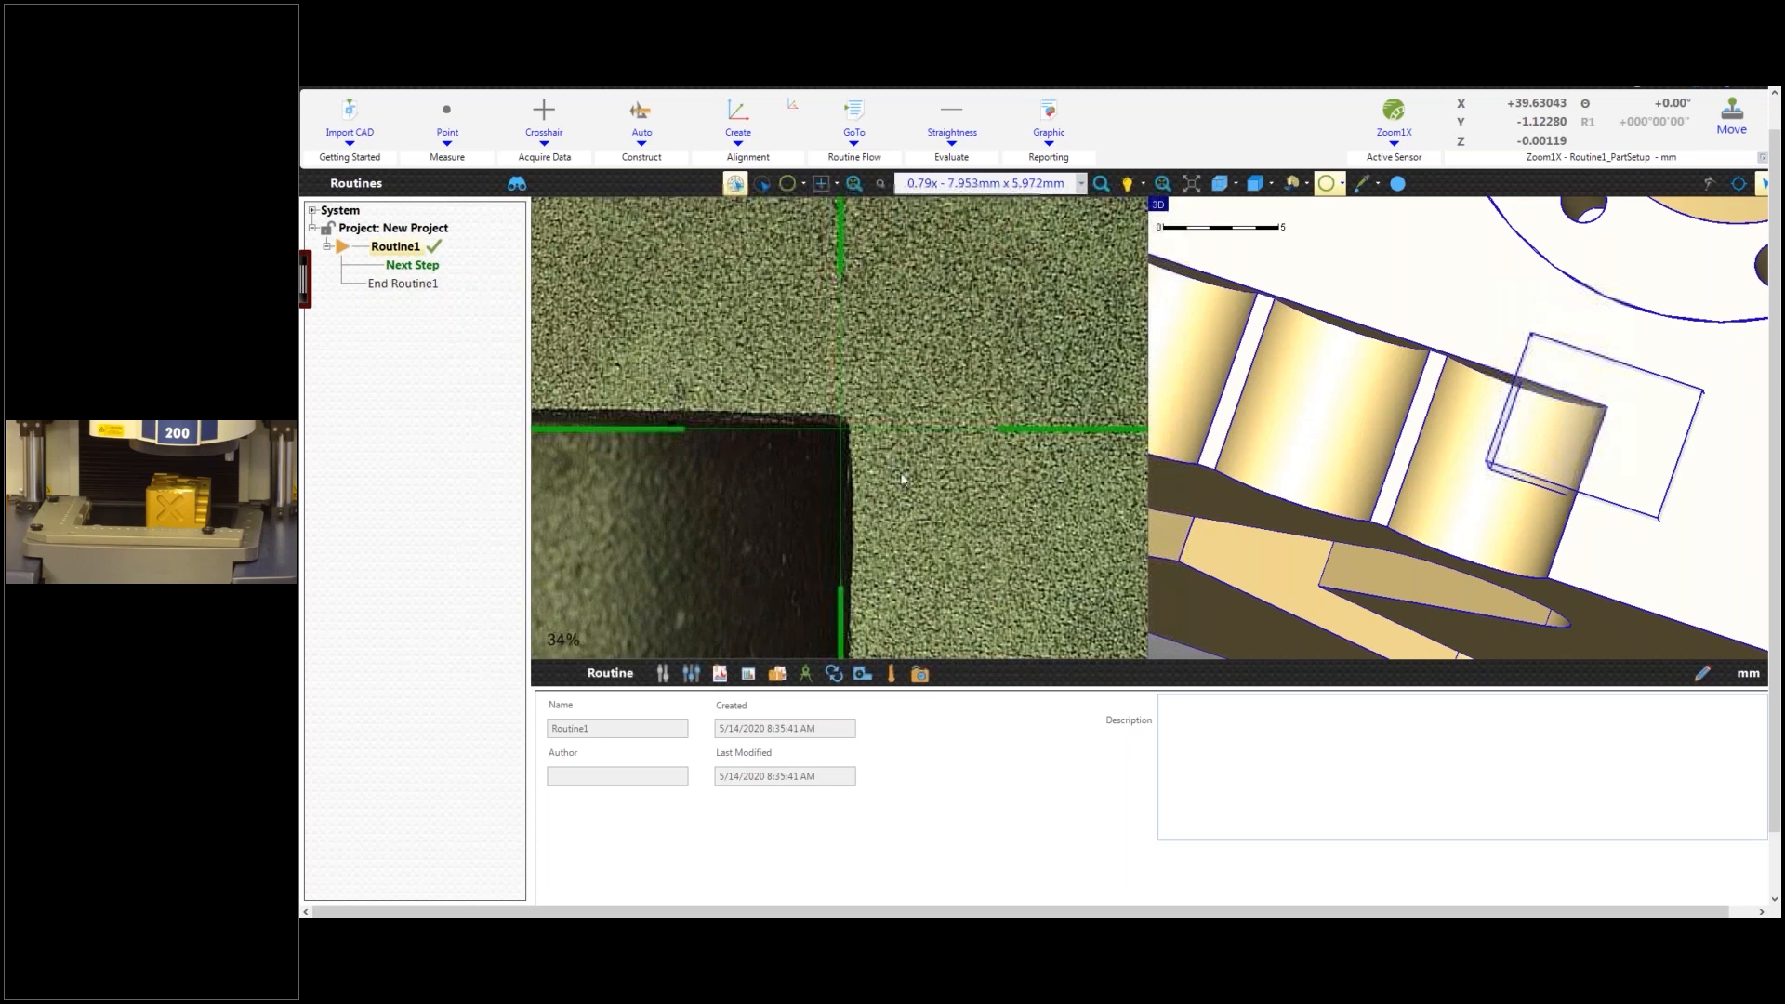
{"action": "left_click", "coordinate": [1660, 105]}
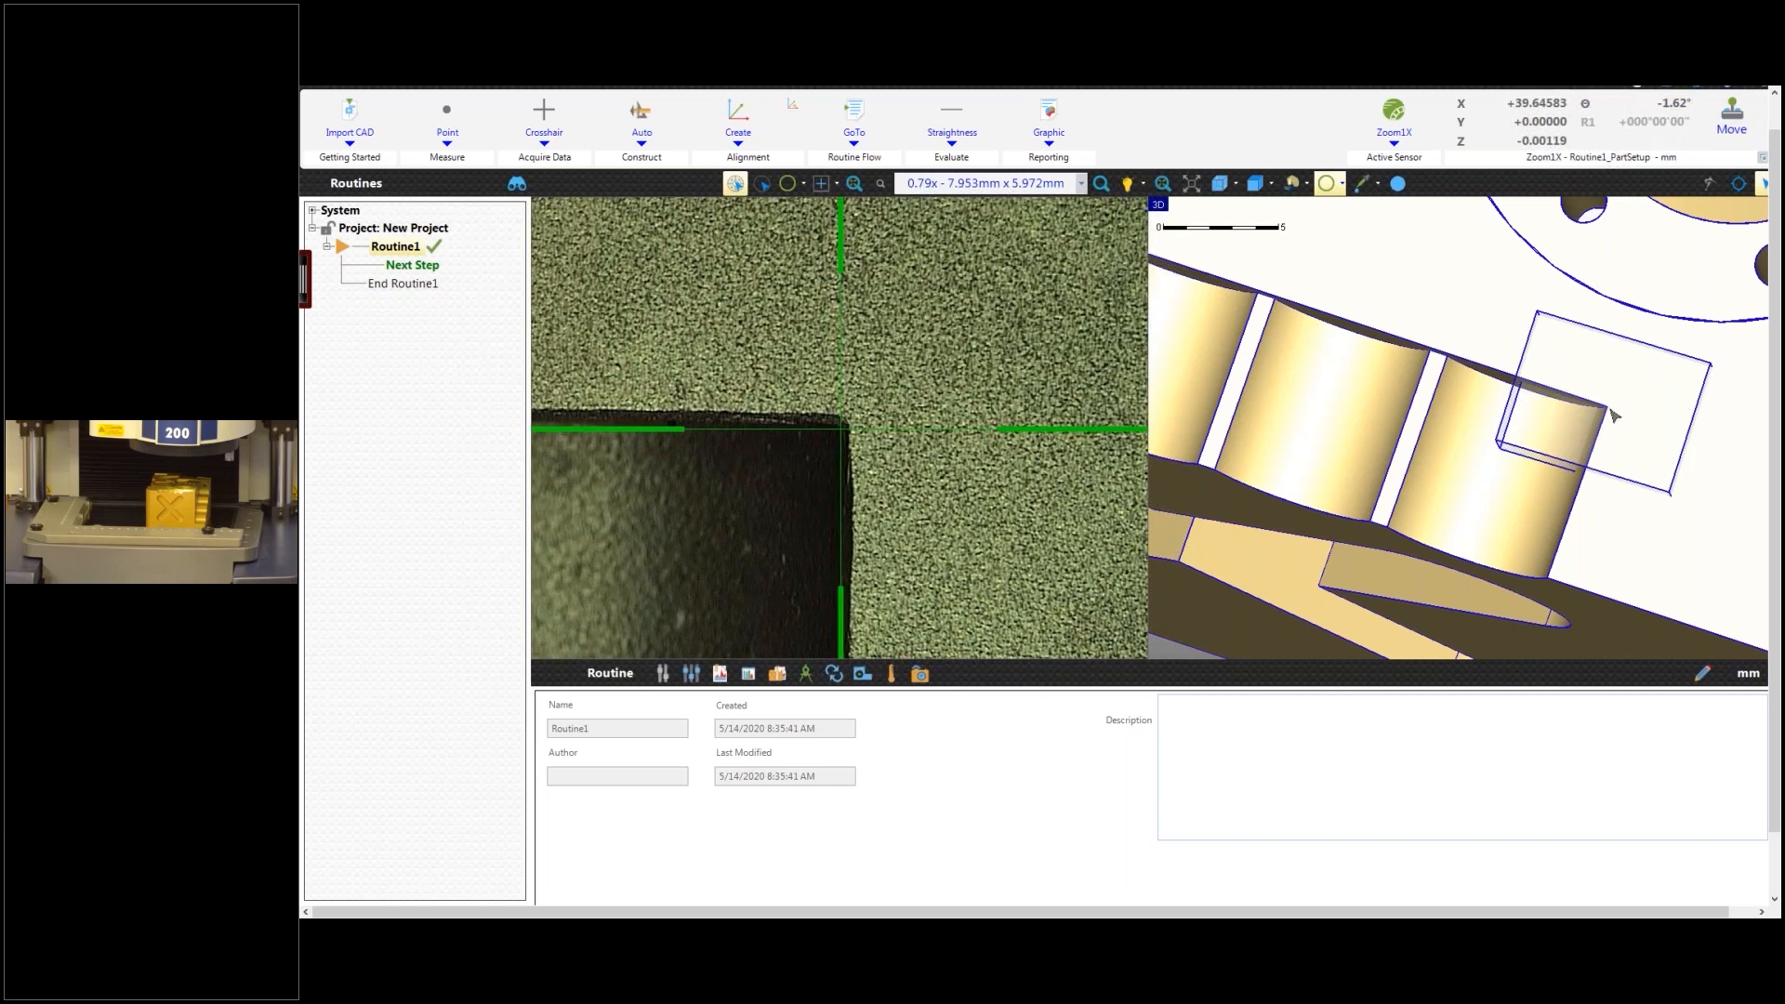
{"action": "scroll", "coordinate": [1614, 415], "scroll_direction": "down", "scroll_amount": 8}
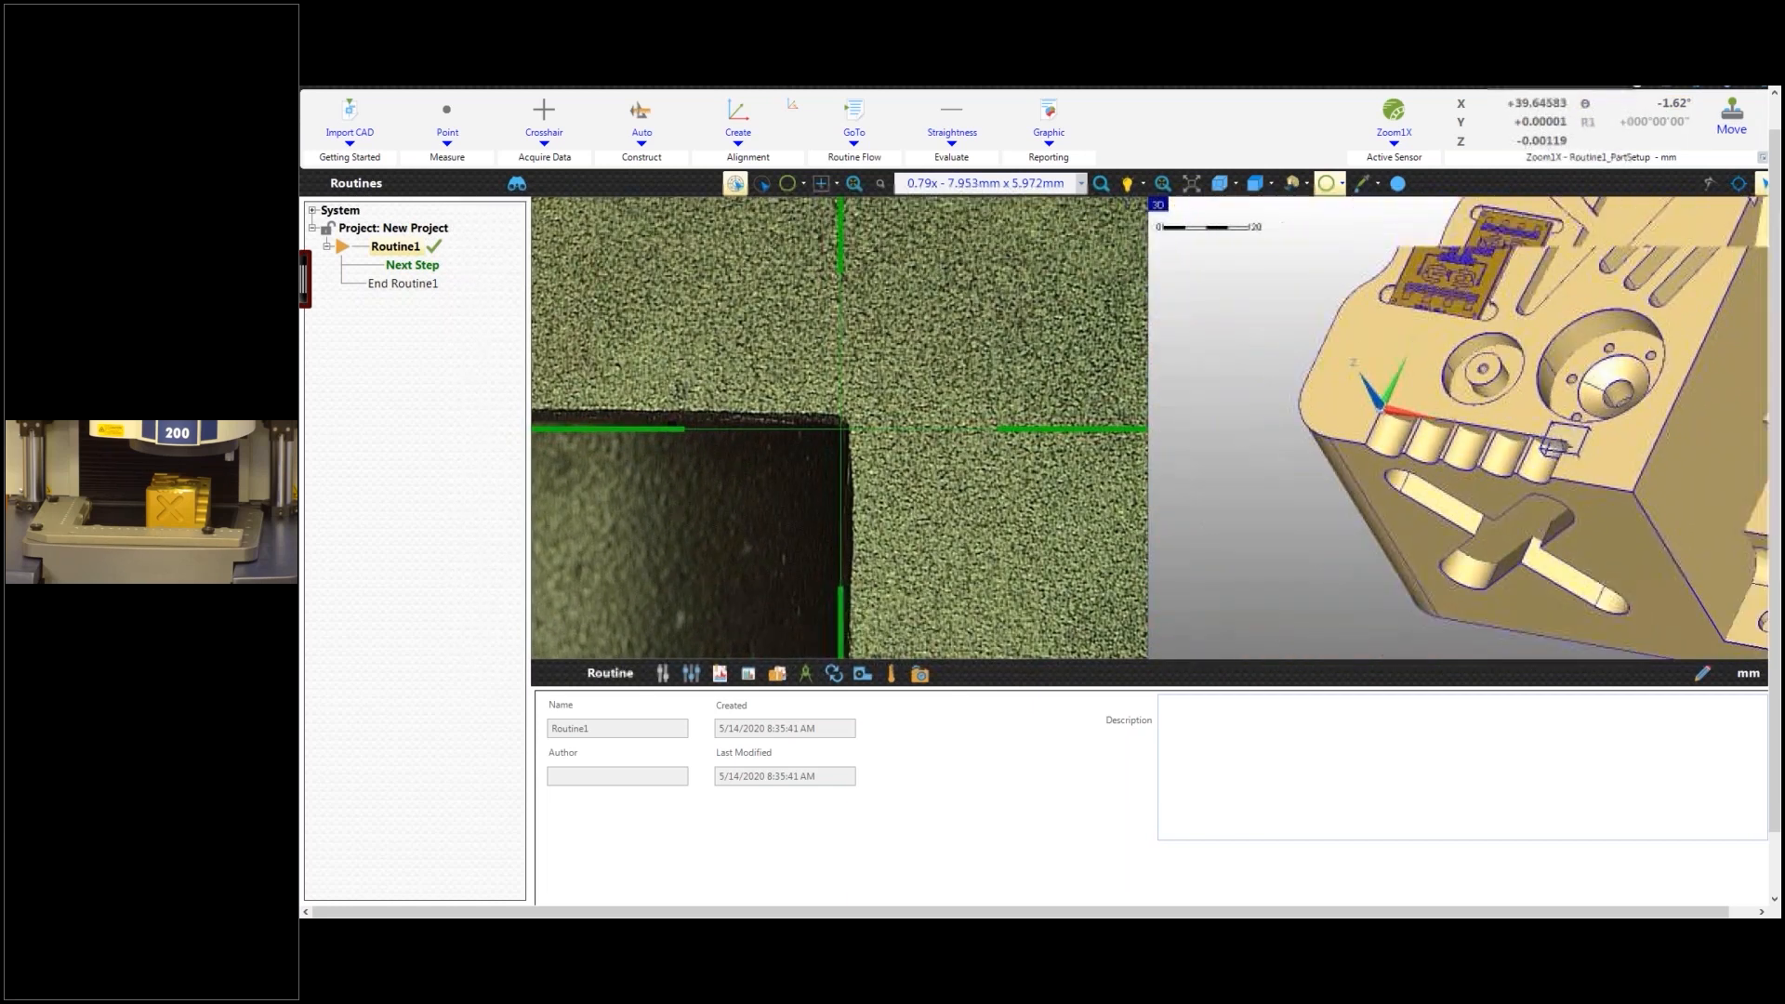
{"action": "scroll", "coordinate": [1329, 535], "scroll_direction": "down", "scroll_amount": 5}
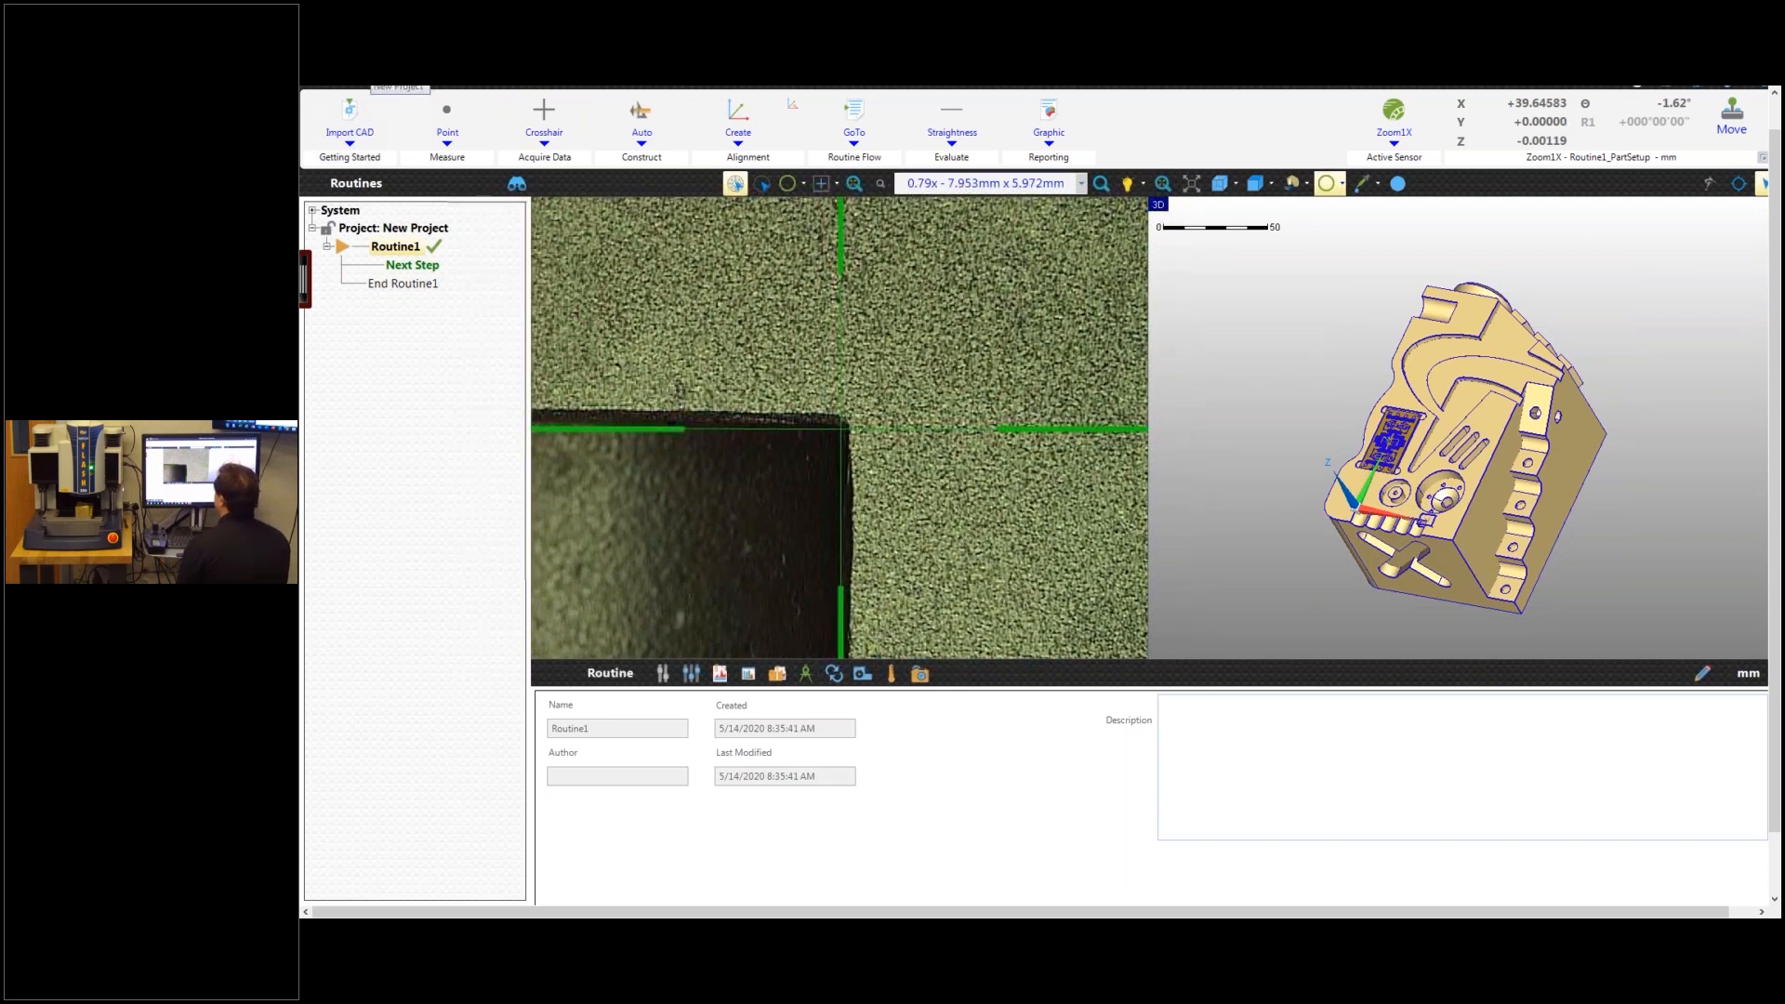
Step: Start a new project and import the training part's CAD model with millimetres as its units
{"action": "left_click", "coordinate": [381, 89]}
{"action": "left_click", "coordinate": [1173, 552]}
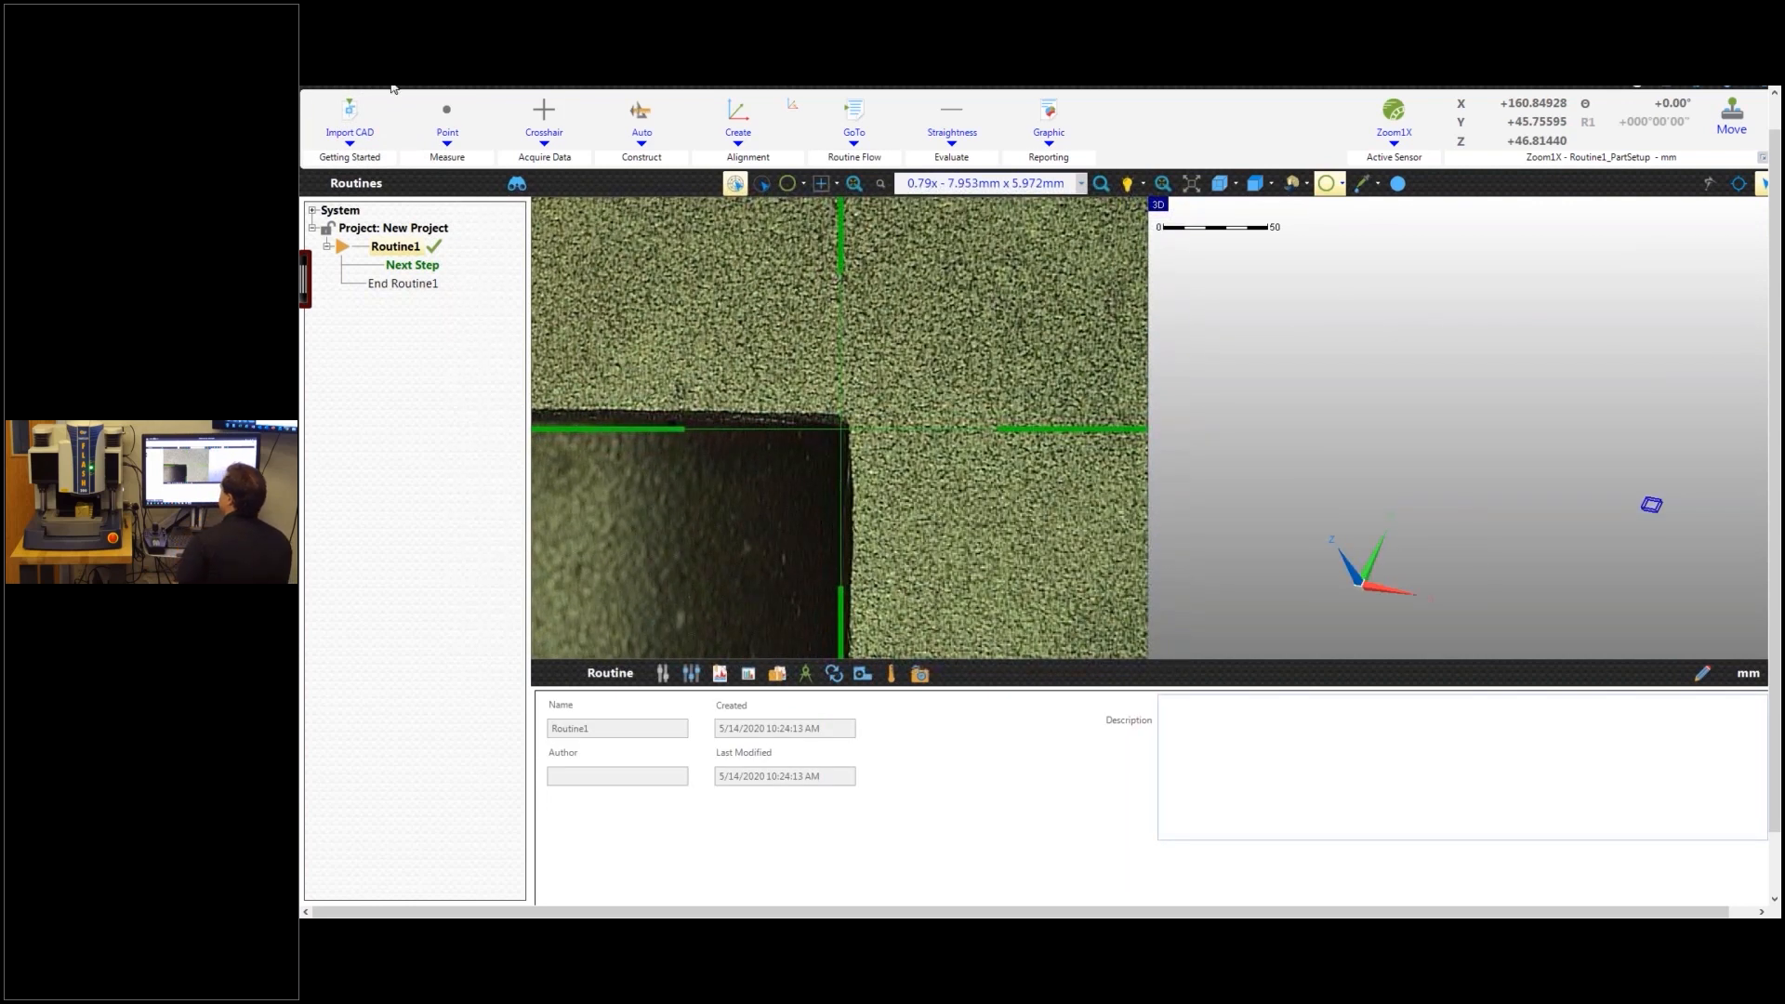
{"action": "left_click", "coordinate": [350, 112]}
{"action": "double_click", "coordinate": [579, 317]}
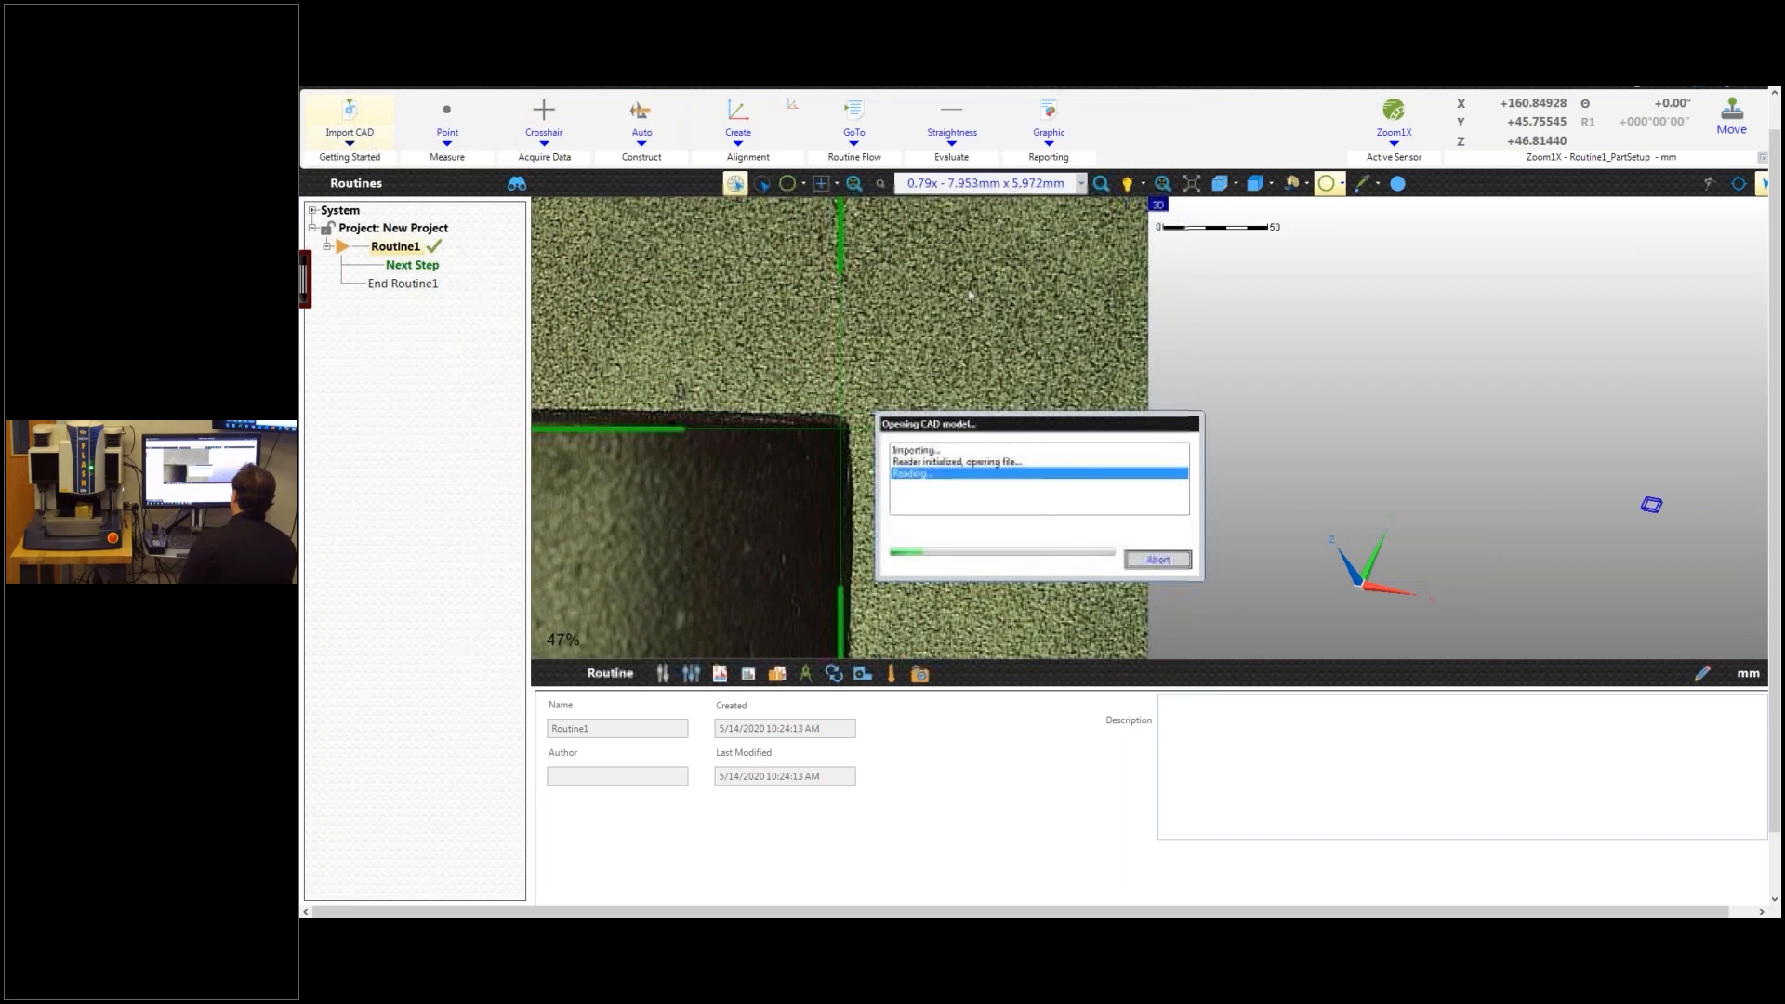
{"action": "key", "text": "Return"}
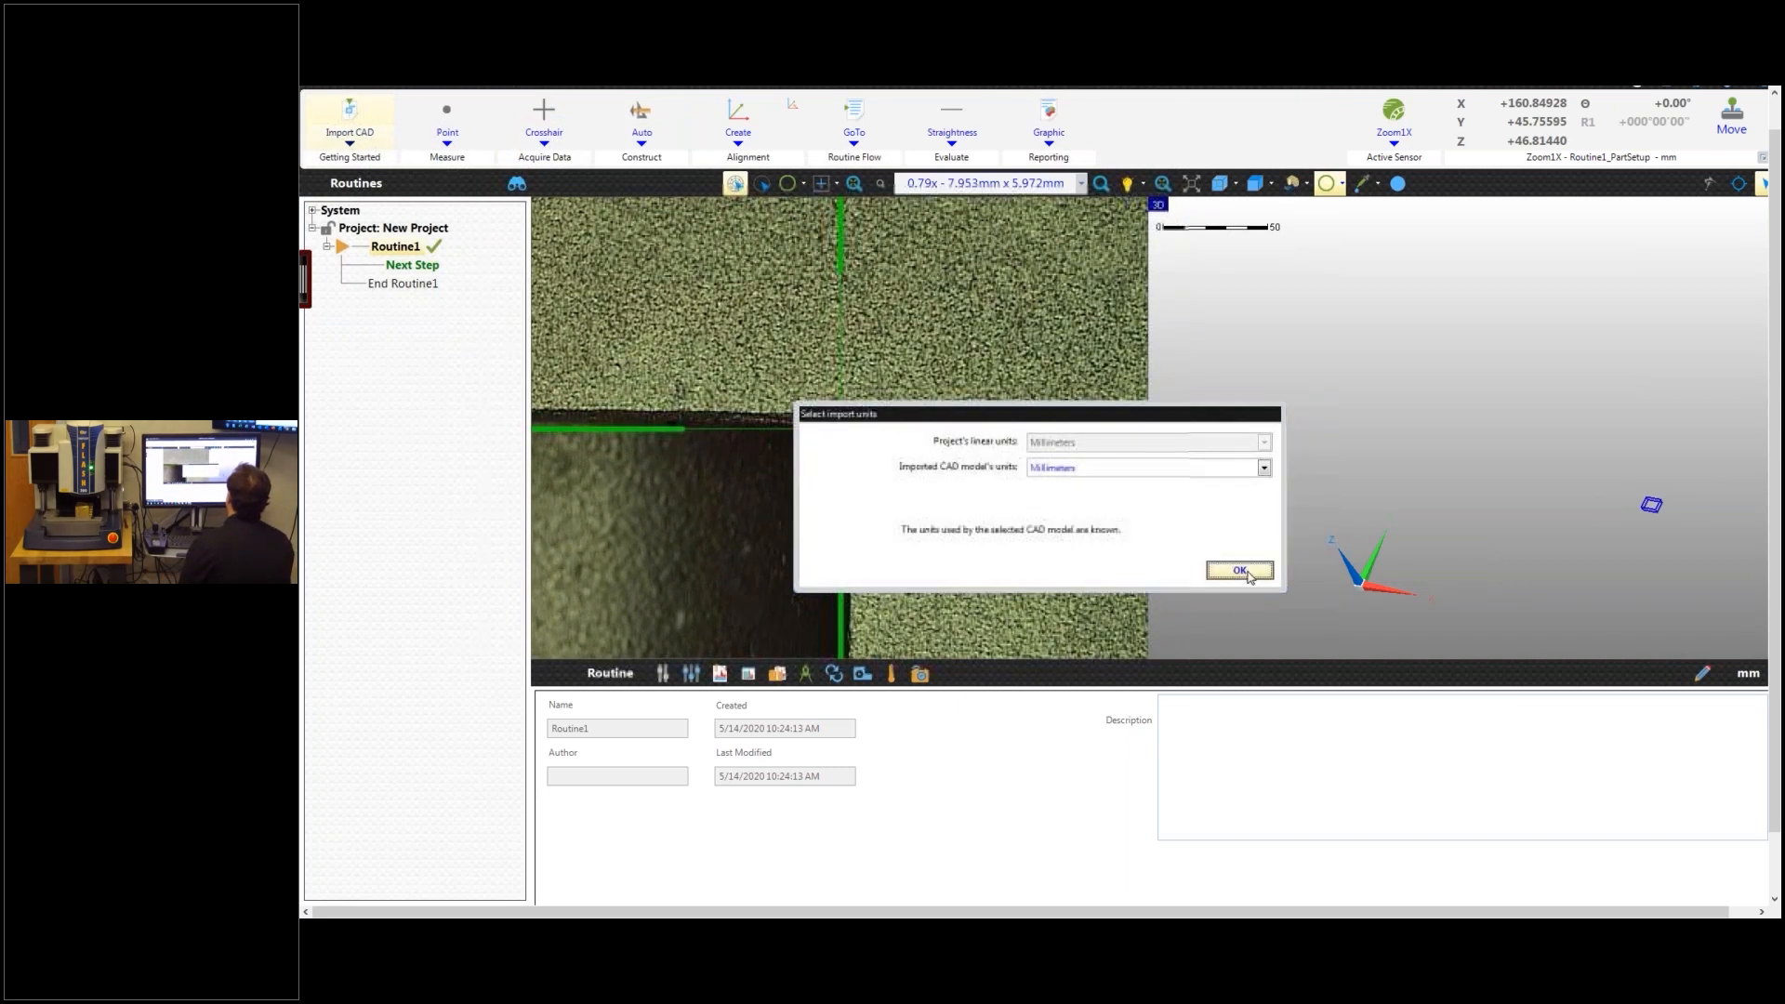
Step: Examine the CAD part on the 3D machine model from several directions, hiding the machine model again when finished
{"action": "left_click", "coordinate": [1292, 186]}
{"action": "mouse_move", "coordinate": [1194, 478]}
{"action": "middle_mouse_down"}
{"action": "mouse_move", "coordinate": [1235, 394]}
{"action": "mouse_move", "coordinate": [1194, 510]}
{"action": "middle_mouse_up"}
{"action": "scroll", "coordinate": [1235, 398], "scroll_direction": "down", "scroll_amount": 2}
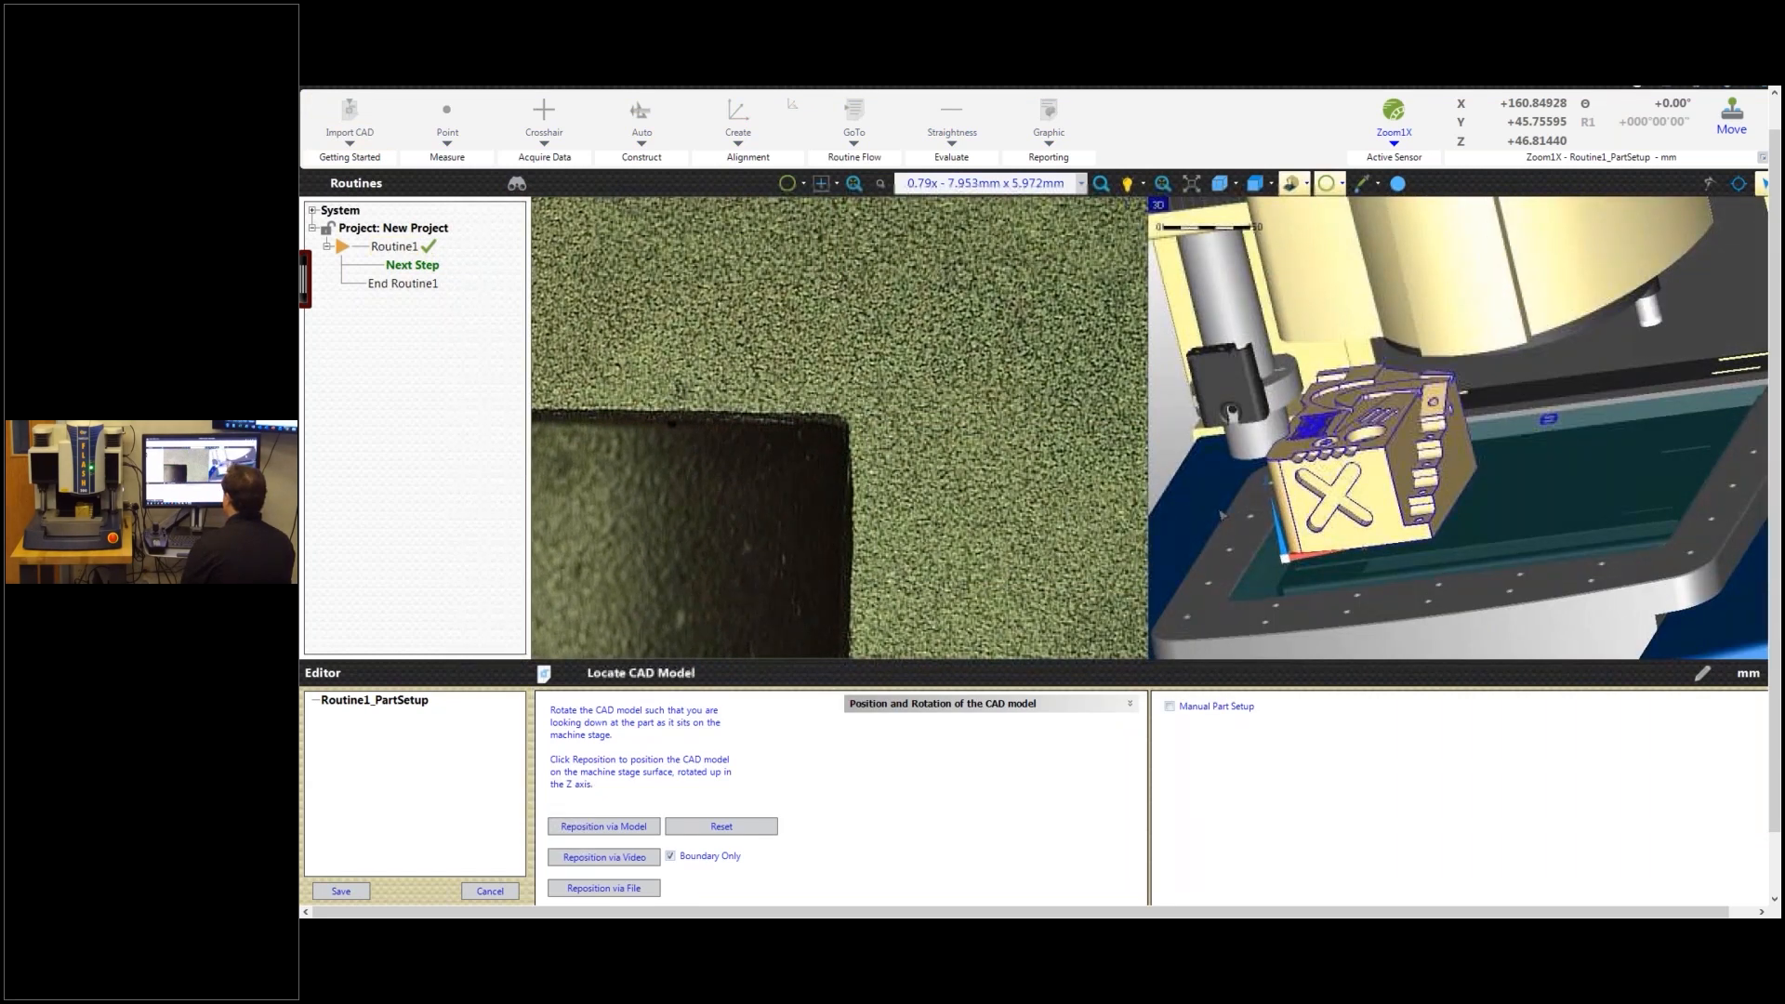
{"action": "scroll", "coordinate": [1445, 525], "scroll_direction": "down", "scroll_amount": 2}
{"action": "mouse_move", "coordinate": [1443, 525]}
{"action": "middle_mouse_down"}
{"action": "mouse_move", "coordinate": [1376, 513]}
{"action": "mouse_move", "coordinate": [1453, 650]}
{"action": "middle_mouse_up"}
{"action": "mouse_move", "coordinate": [1469, 588]}
{"action": "middle_mouse_down"}
{"action": "mouse_move", "coordinate": [1486, 581]}
{"action": "mouse_move", "coordinate": [1473, 569]}
{"action": "middle_mouse_up"}
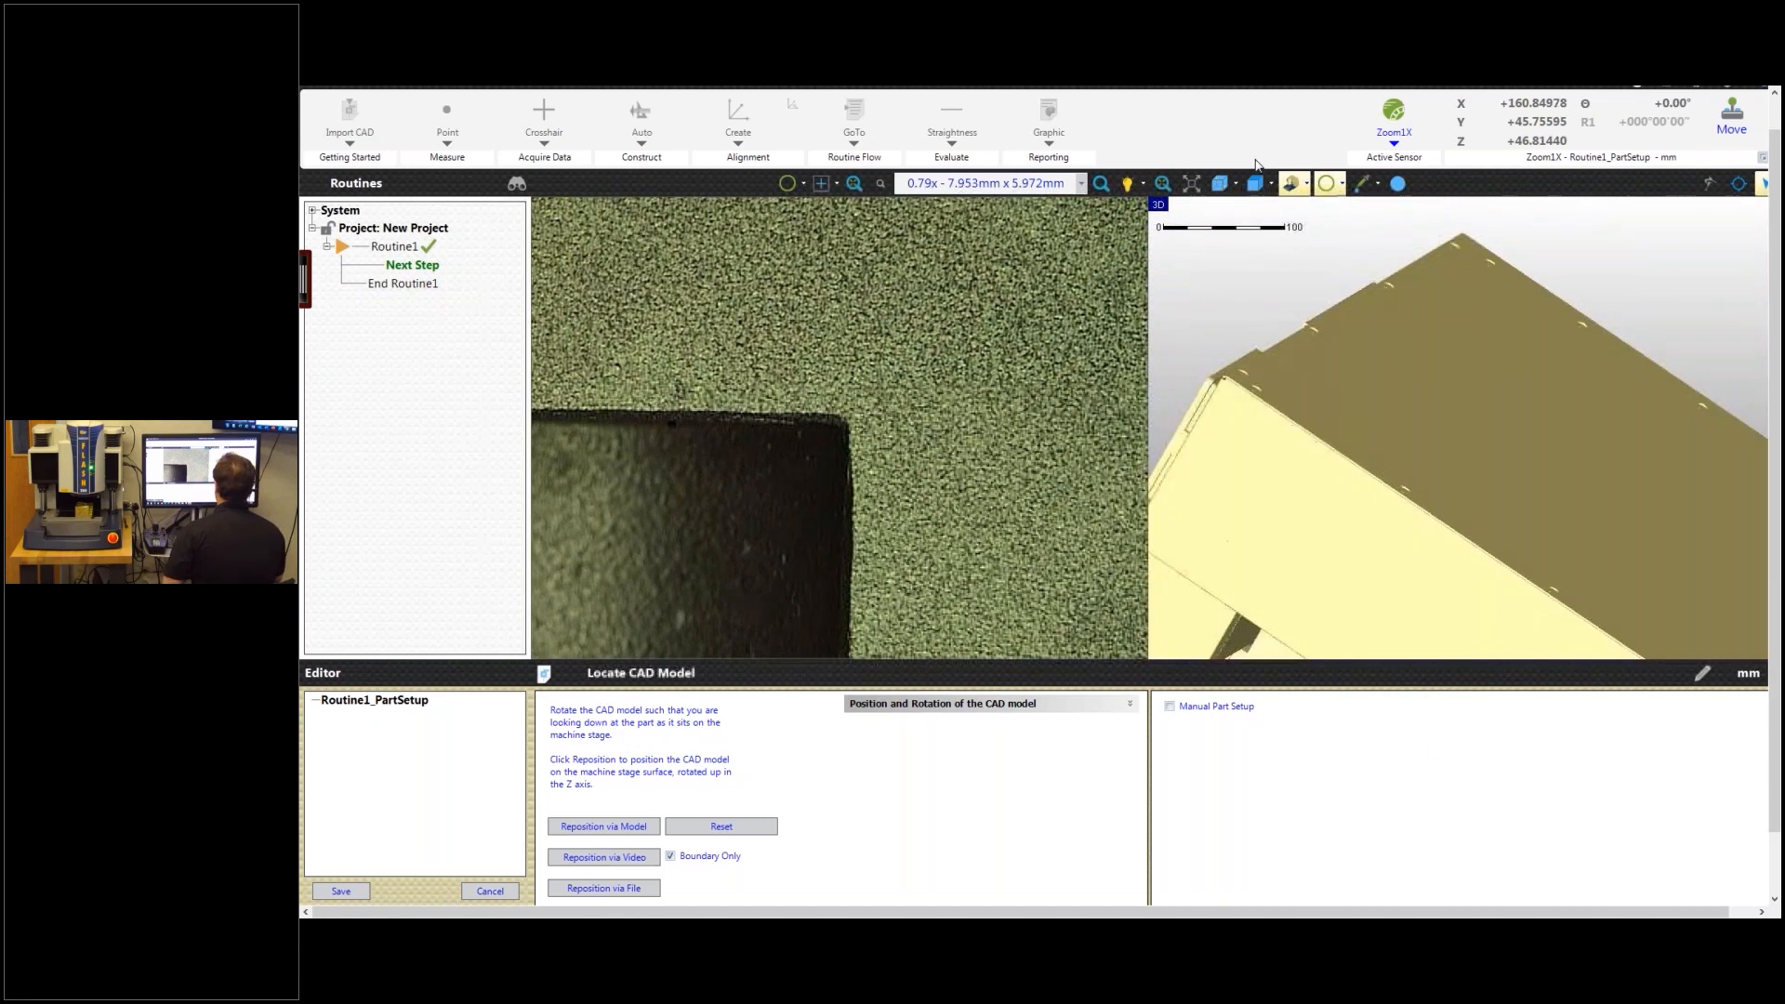
{"action": "left_click", "coordinate": [1163, 183]}
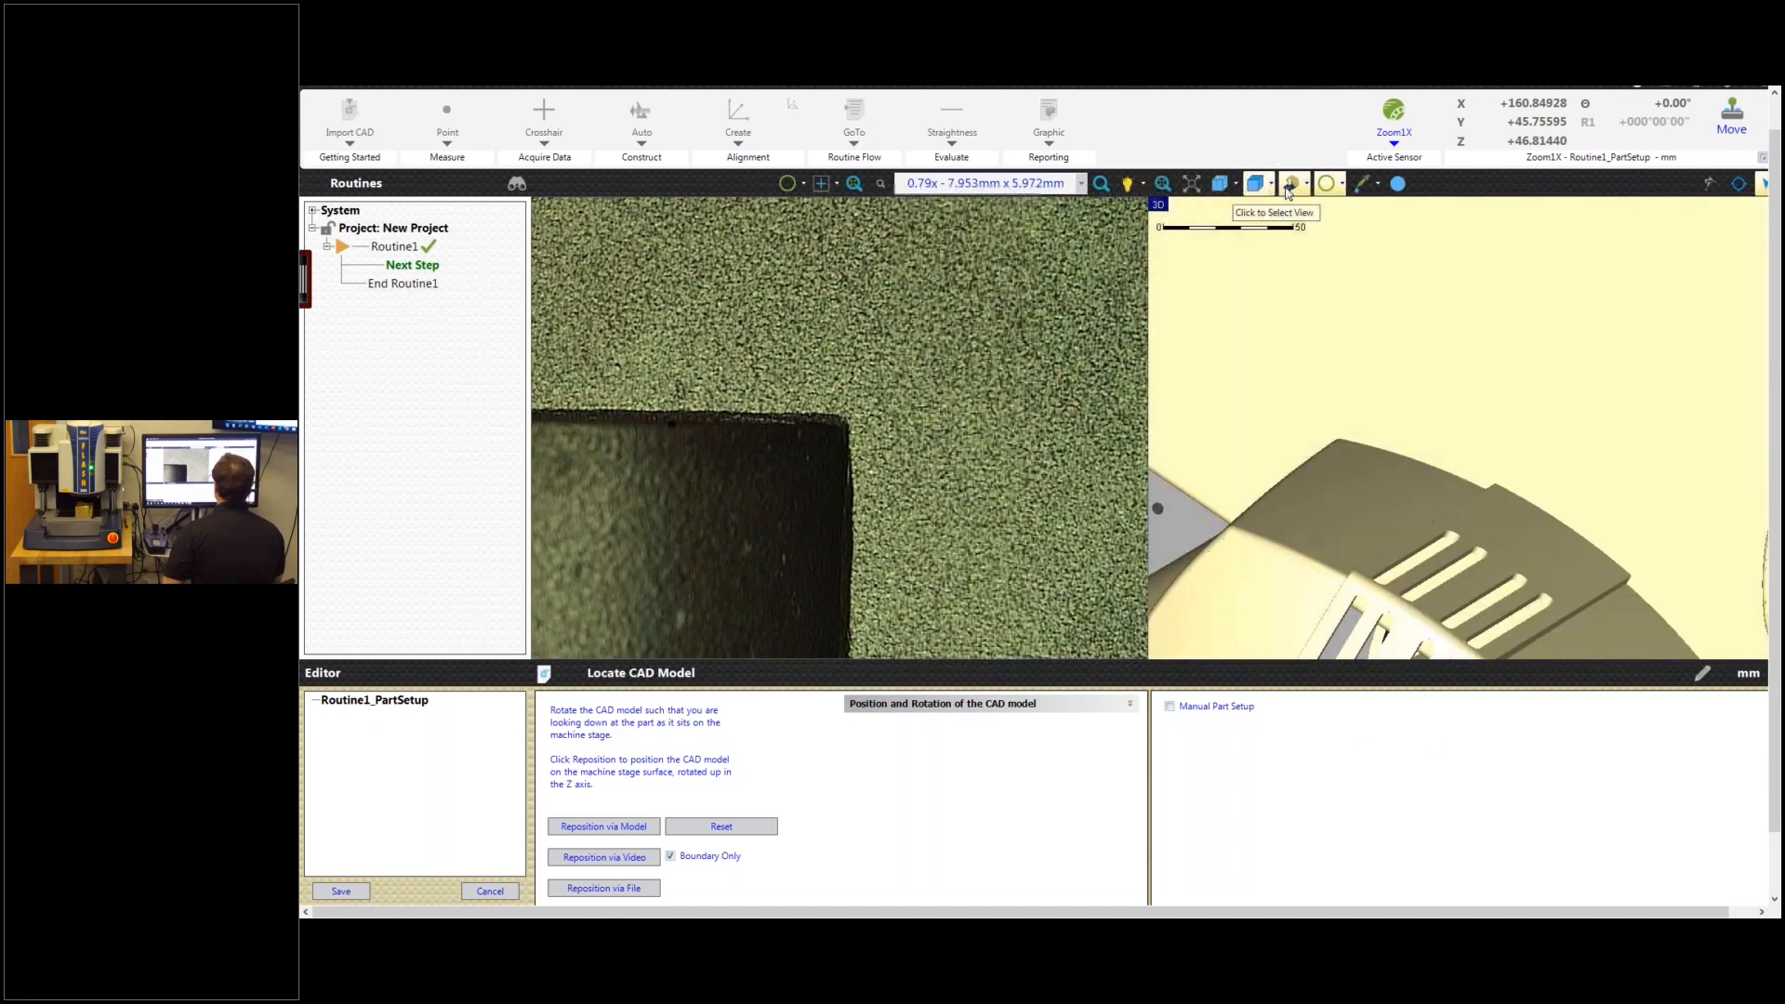
{"action": "left_click", "coordinate": [1255, 183]}
{"action": "middle_click_drag", "start_coordinate": [1669, 528], "coordinate": [1716, 518]}
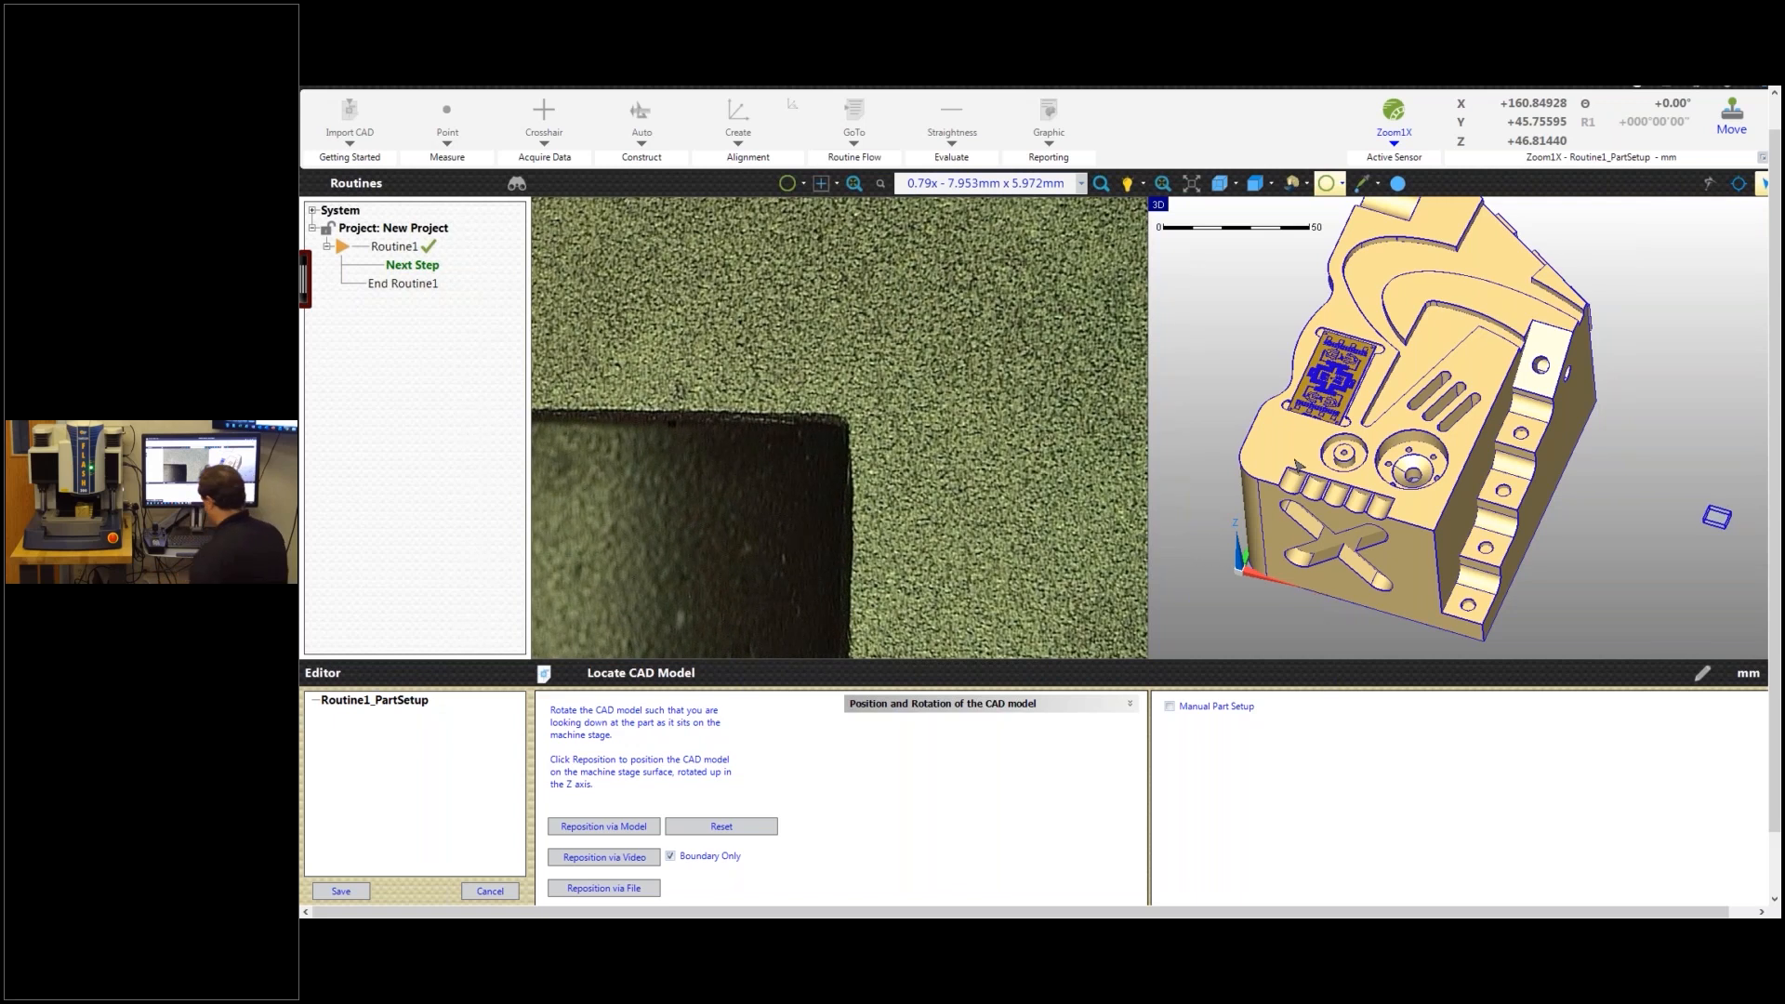
Step: Save the part setup with Manual Part Setup left off and show the whole CAD part in the 3D view
{"action": "middle_click_drag", "start_coordinate": [1344, 501], "coordinate": [1344, 475]}
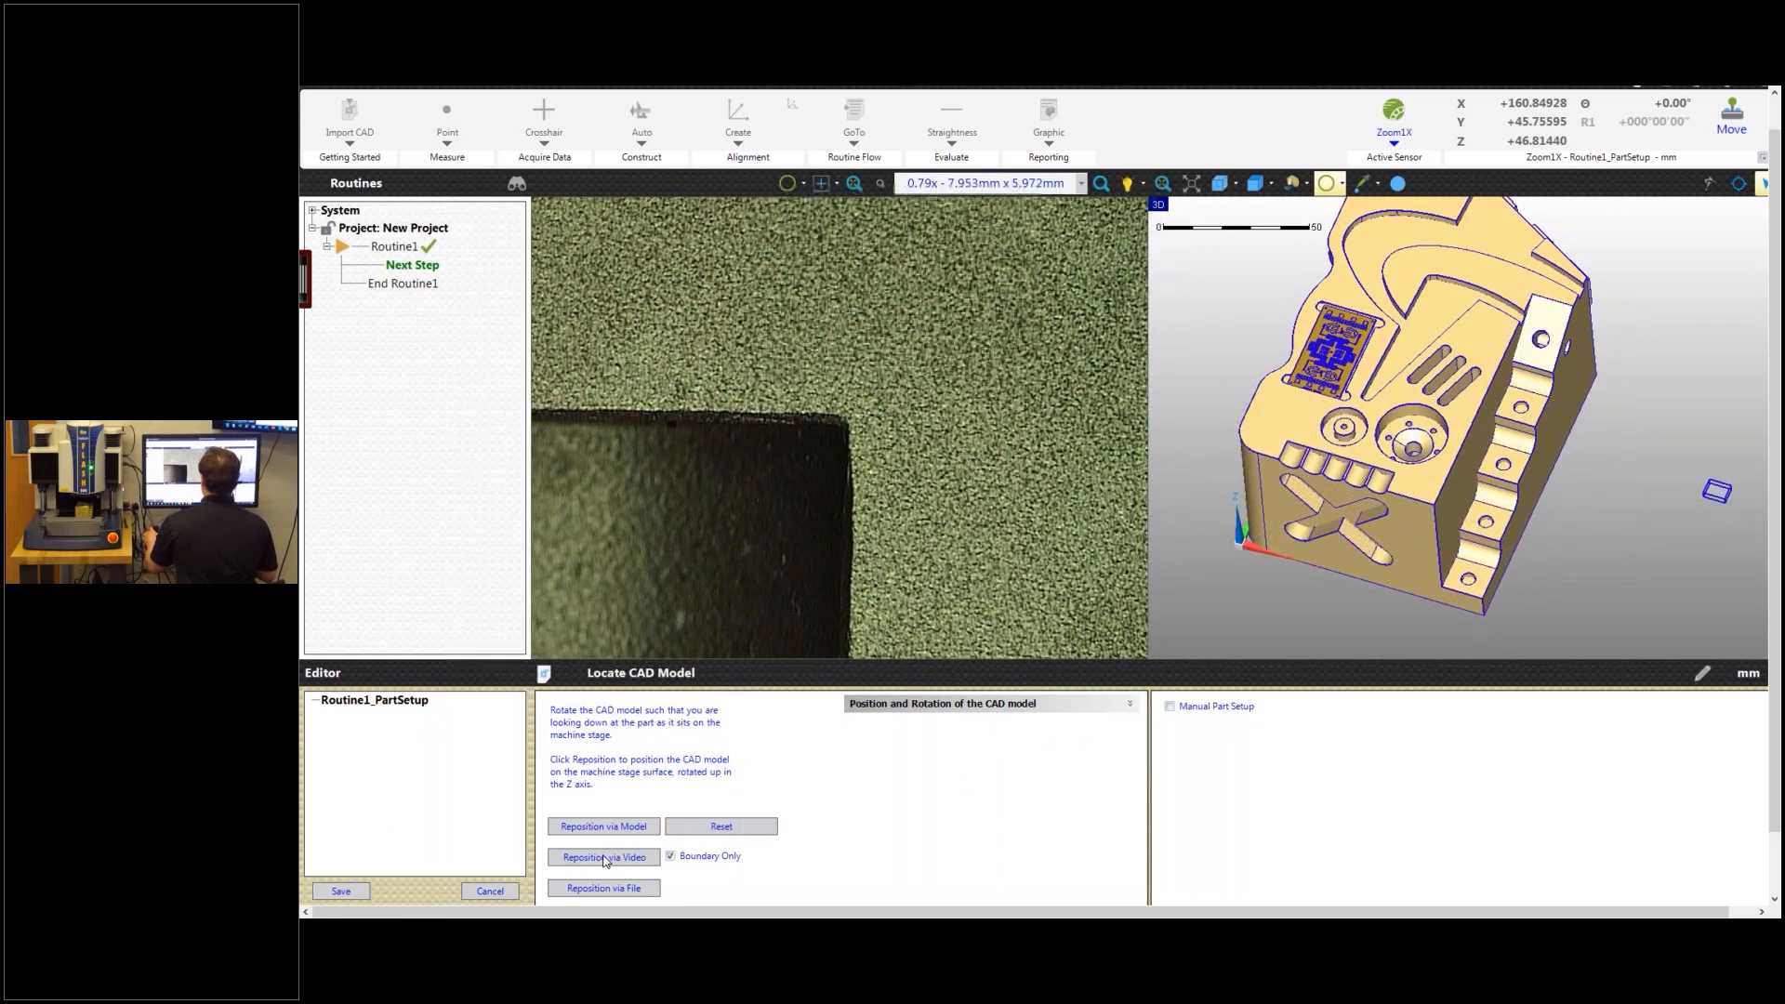
{"action": "left_click", "coordinate": [335, 894]}
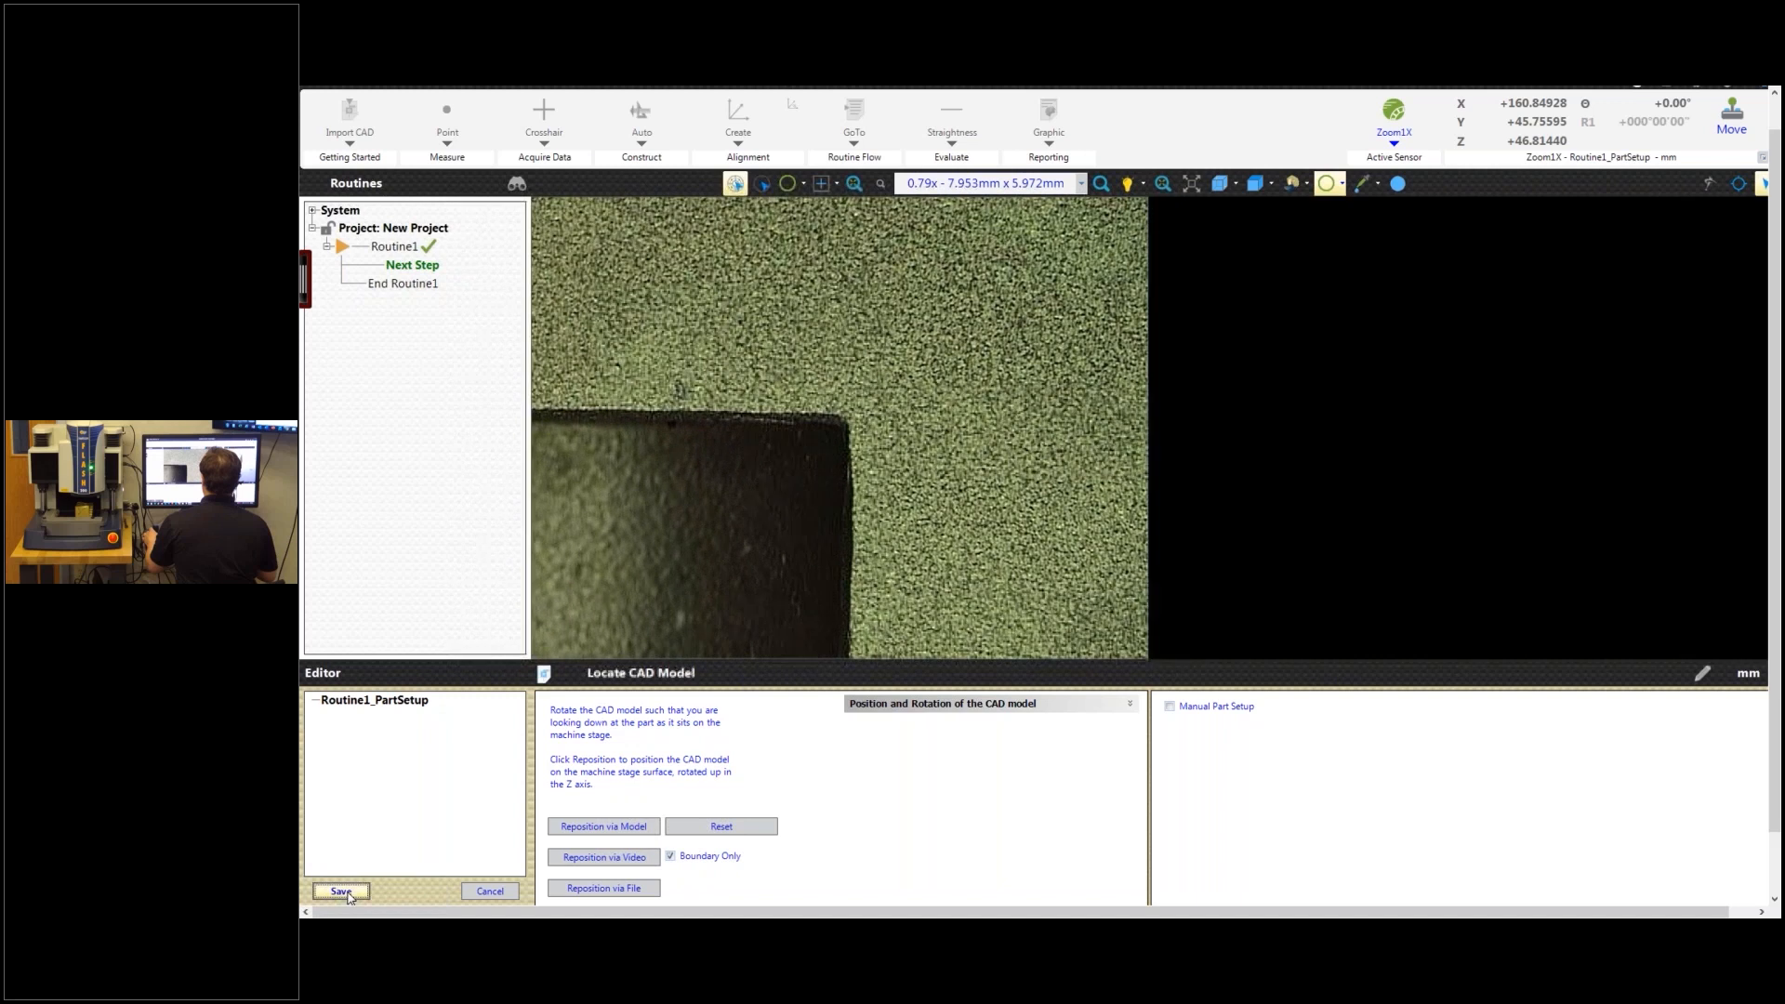
{"action": "scroll", "coordinate": [1297, 522], "scroll_direction": "down", "scroll_amount": 3}
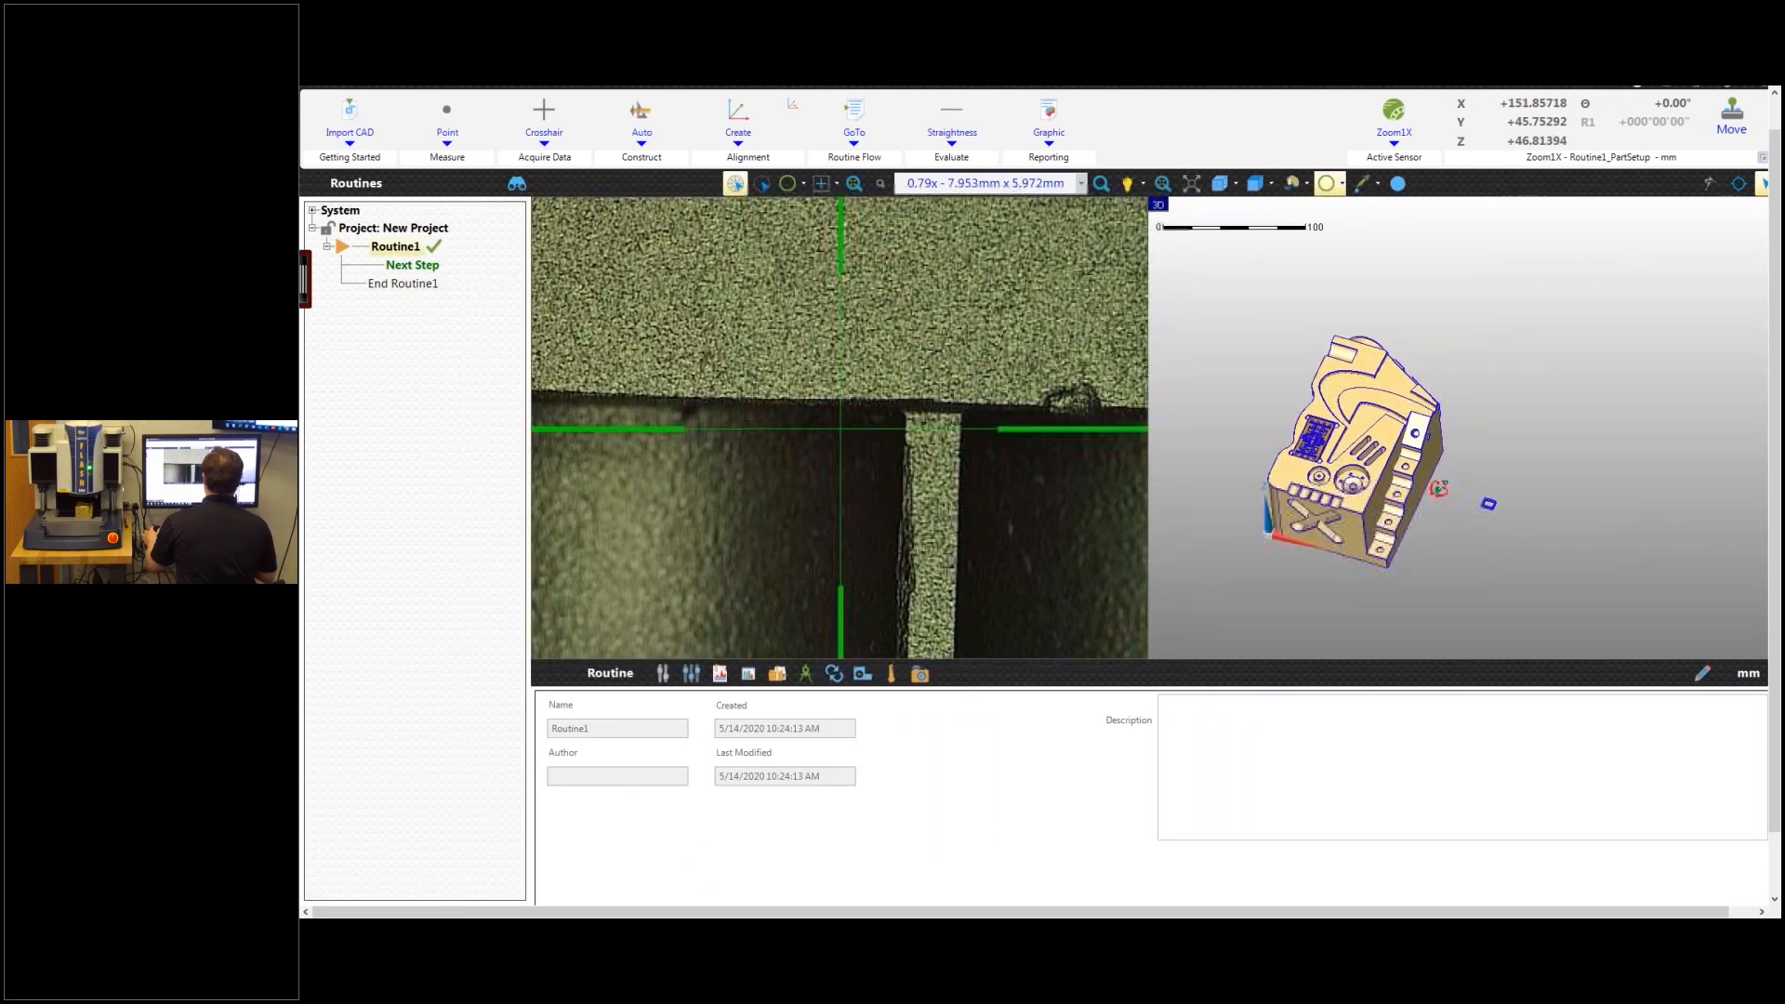
{"action": "middle_click_drag", "start_coordinate": [1343, 525], "coordinate": [1362, 486]}
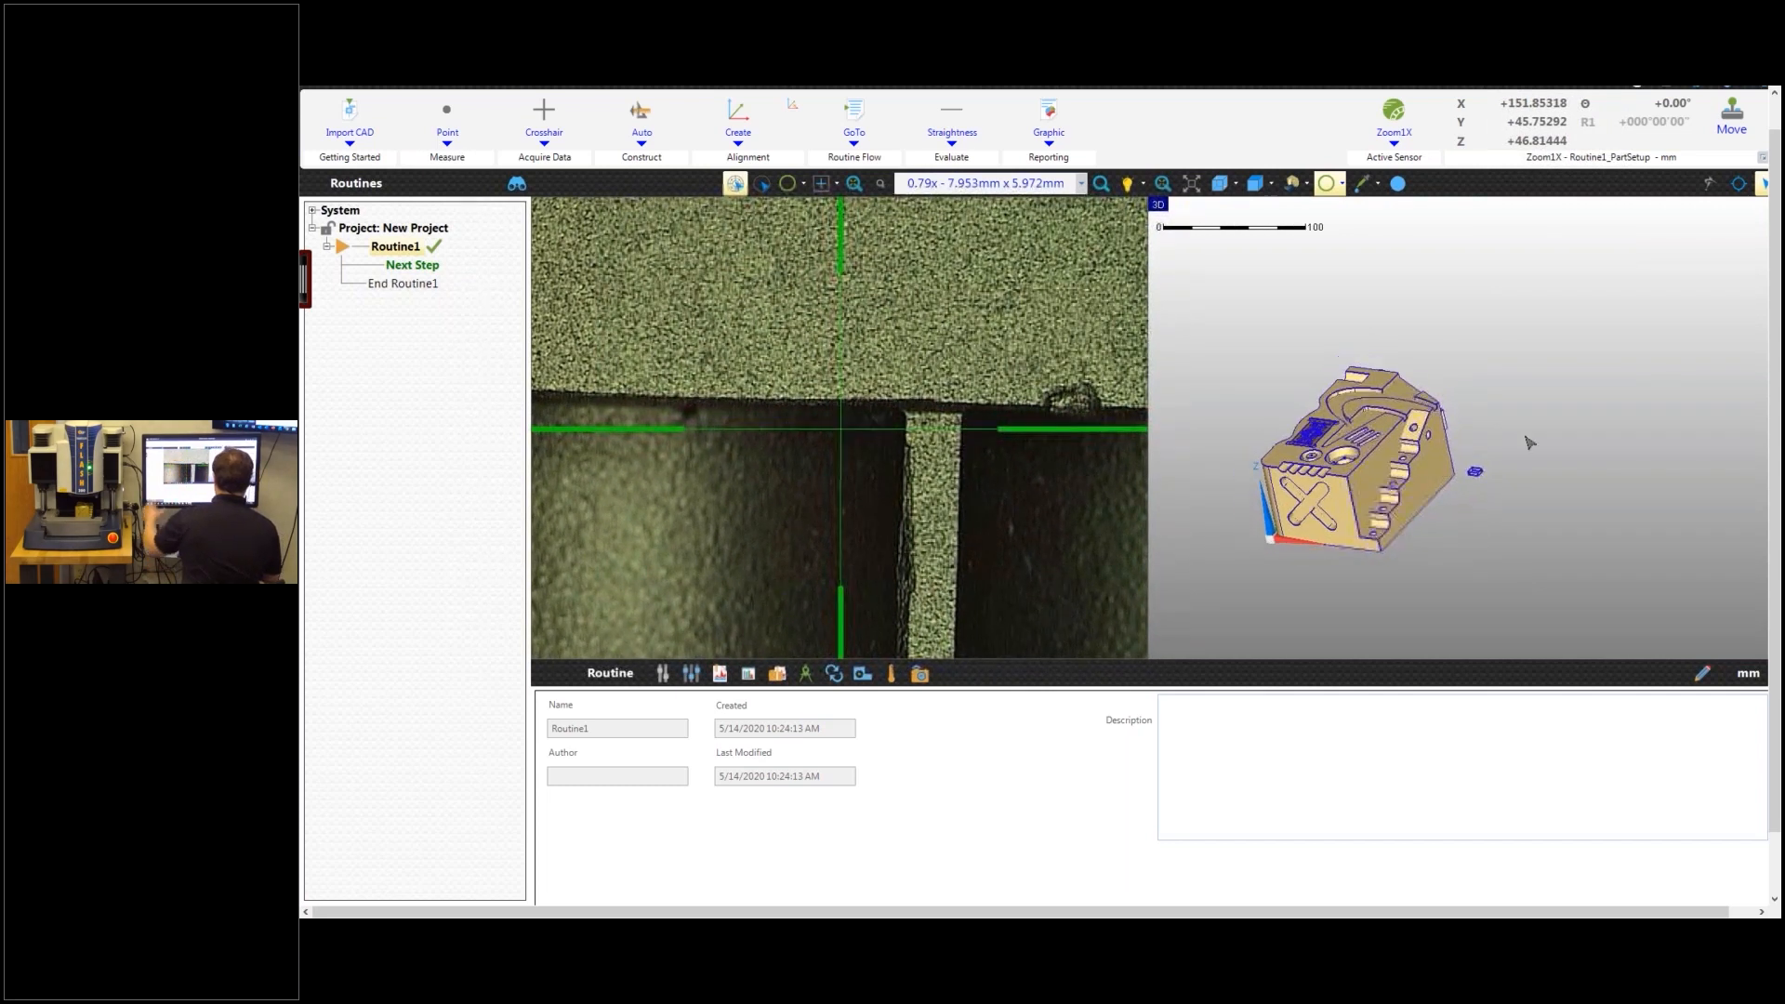
{"action": "scroll", "coordinate": [1483, 479], "scroll_direction": "up", "scroll_amount": 4}
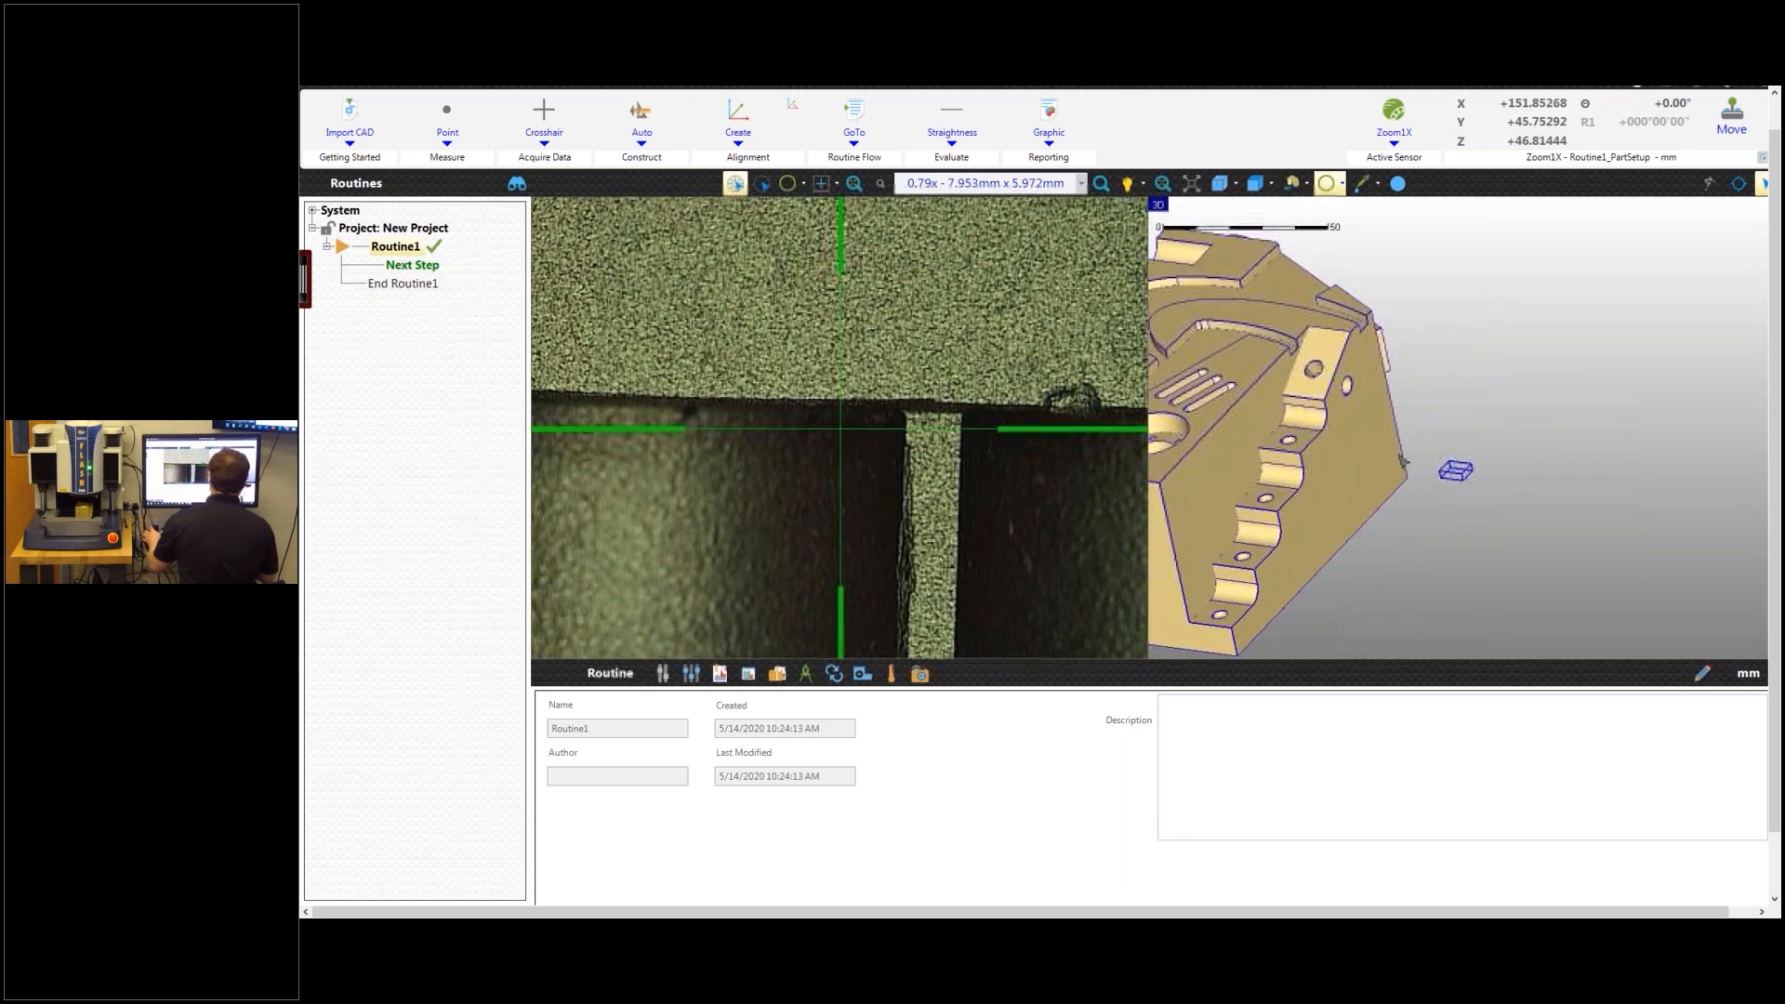
{"action": "middle_click_drag", "start_coordinate": [1404, 460], "coordinate": [1670, 477]}
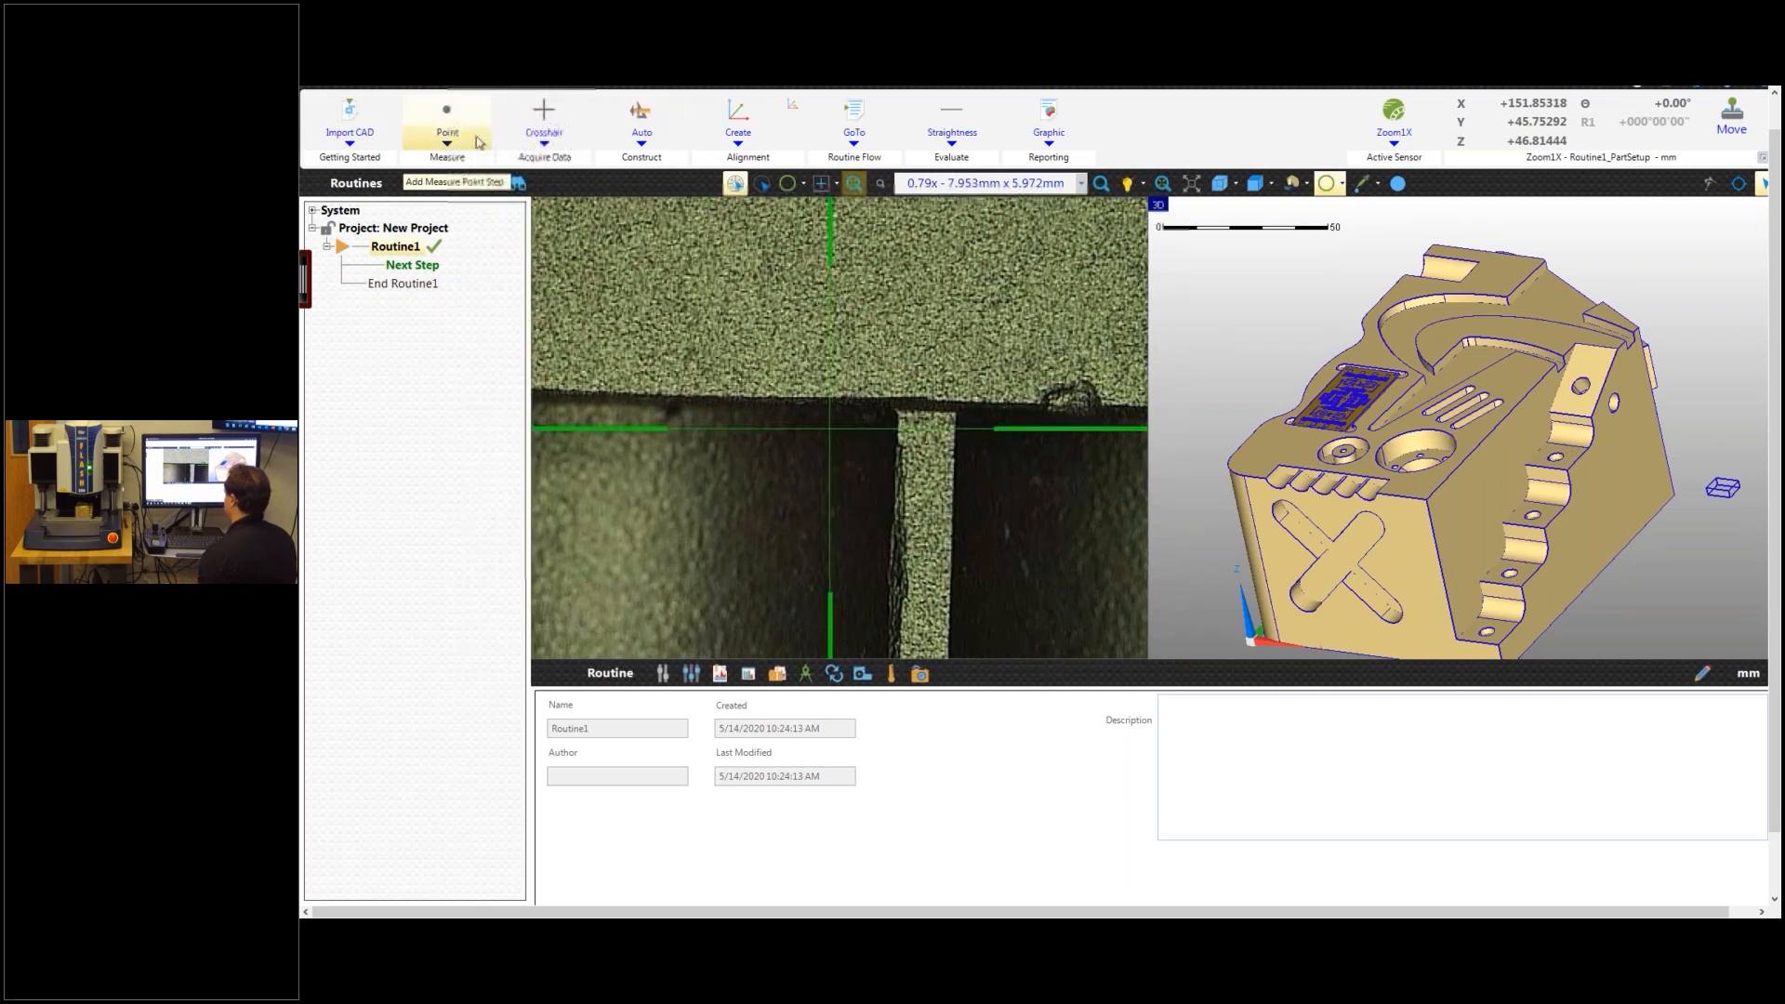
Step: Add a Measure Point step with a Crosshair target and pick its nominal point at the first scallop's corner on the CAD model
{"action": "left_click", "coordinate": [447, 139]}
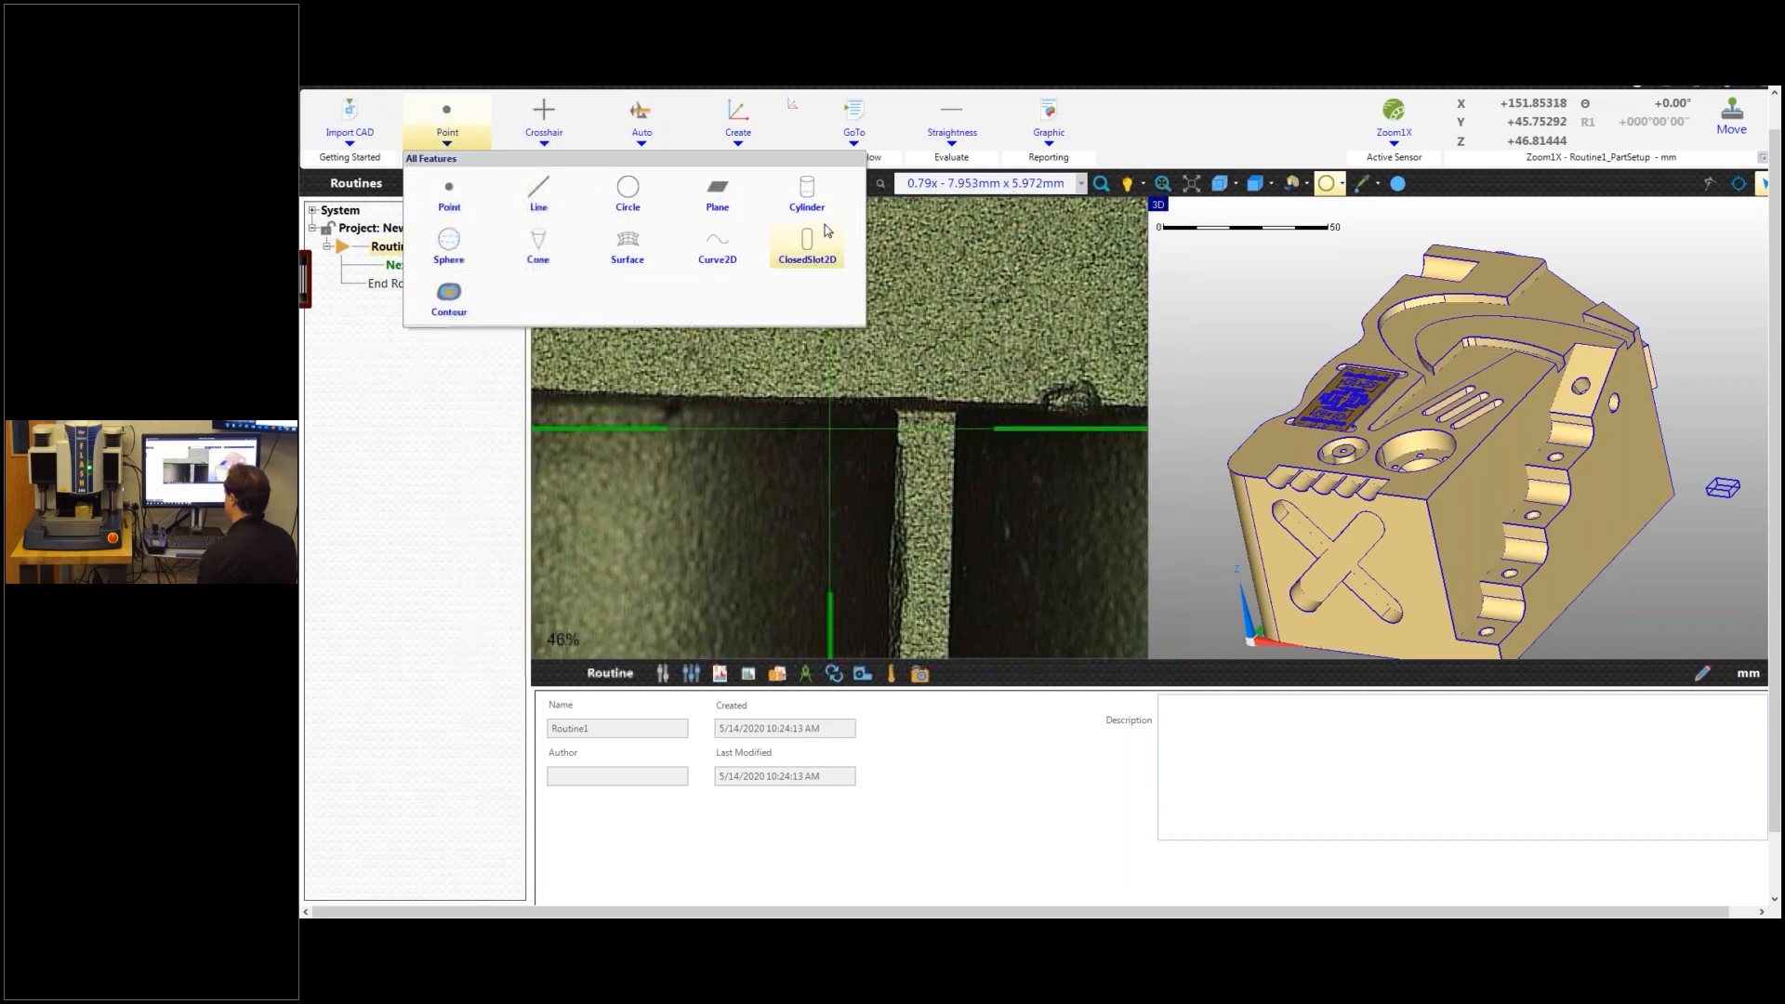
{"action": "left_click", "coordinate": [447, 193]}
{"action": "scroll", "coordinate": [1281, 441], "scroll_direction": "up", "scroll_amount": 5}
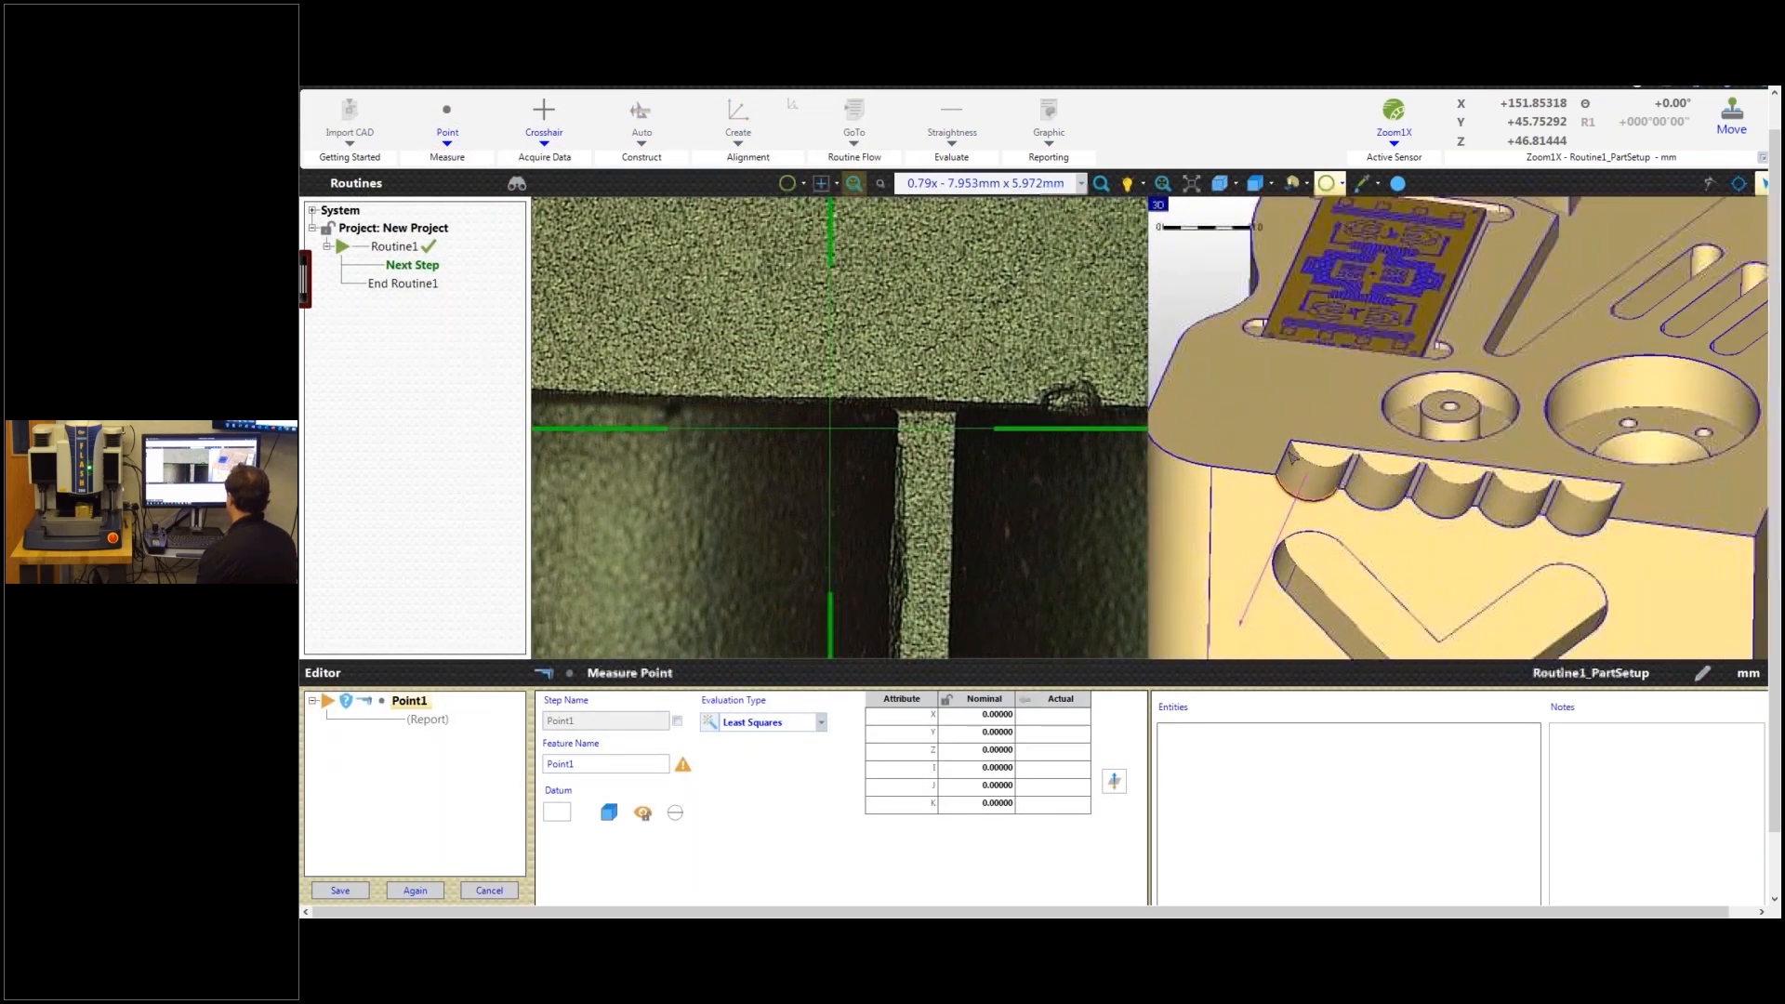
{"action": "scroll", "coordinate": [1292, 437], "scroll_direction": "down", "scroll_amount": 3}
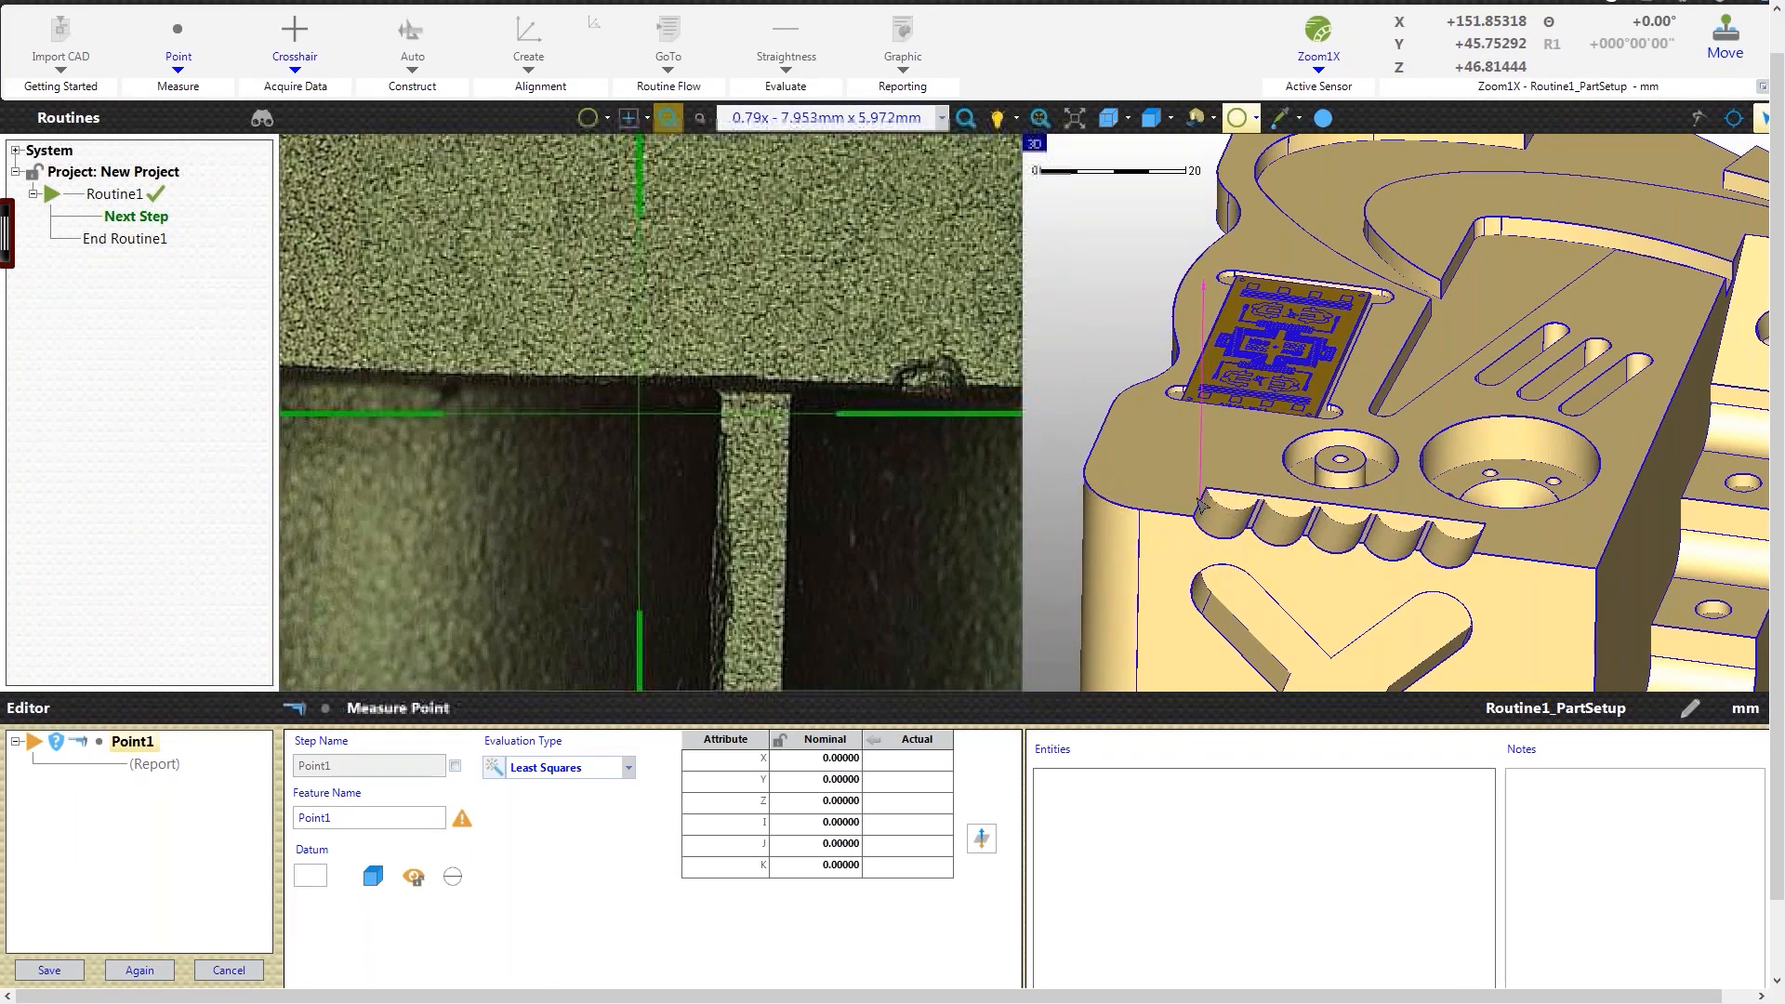
{"action": "scroll", "coordinate": [1203, 522], "scroll_direction": "up", "scroll_amount": 5}
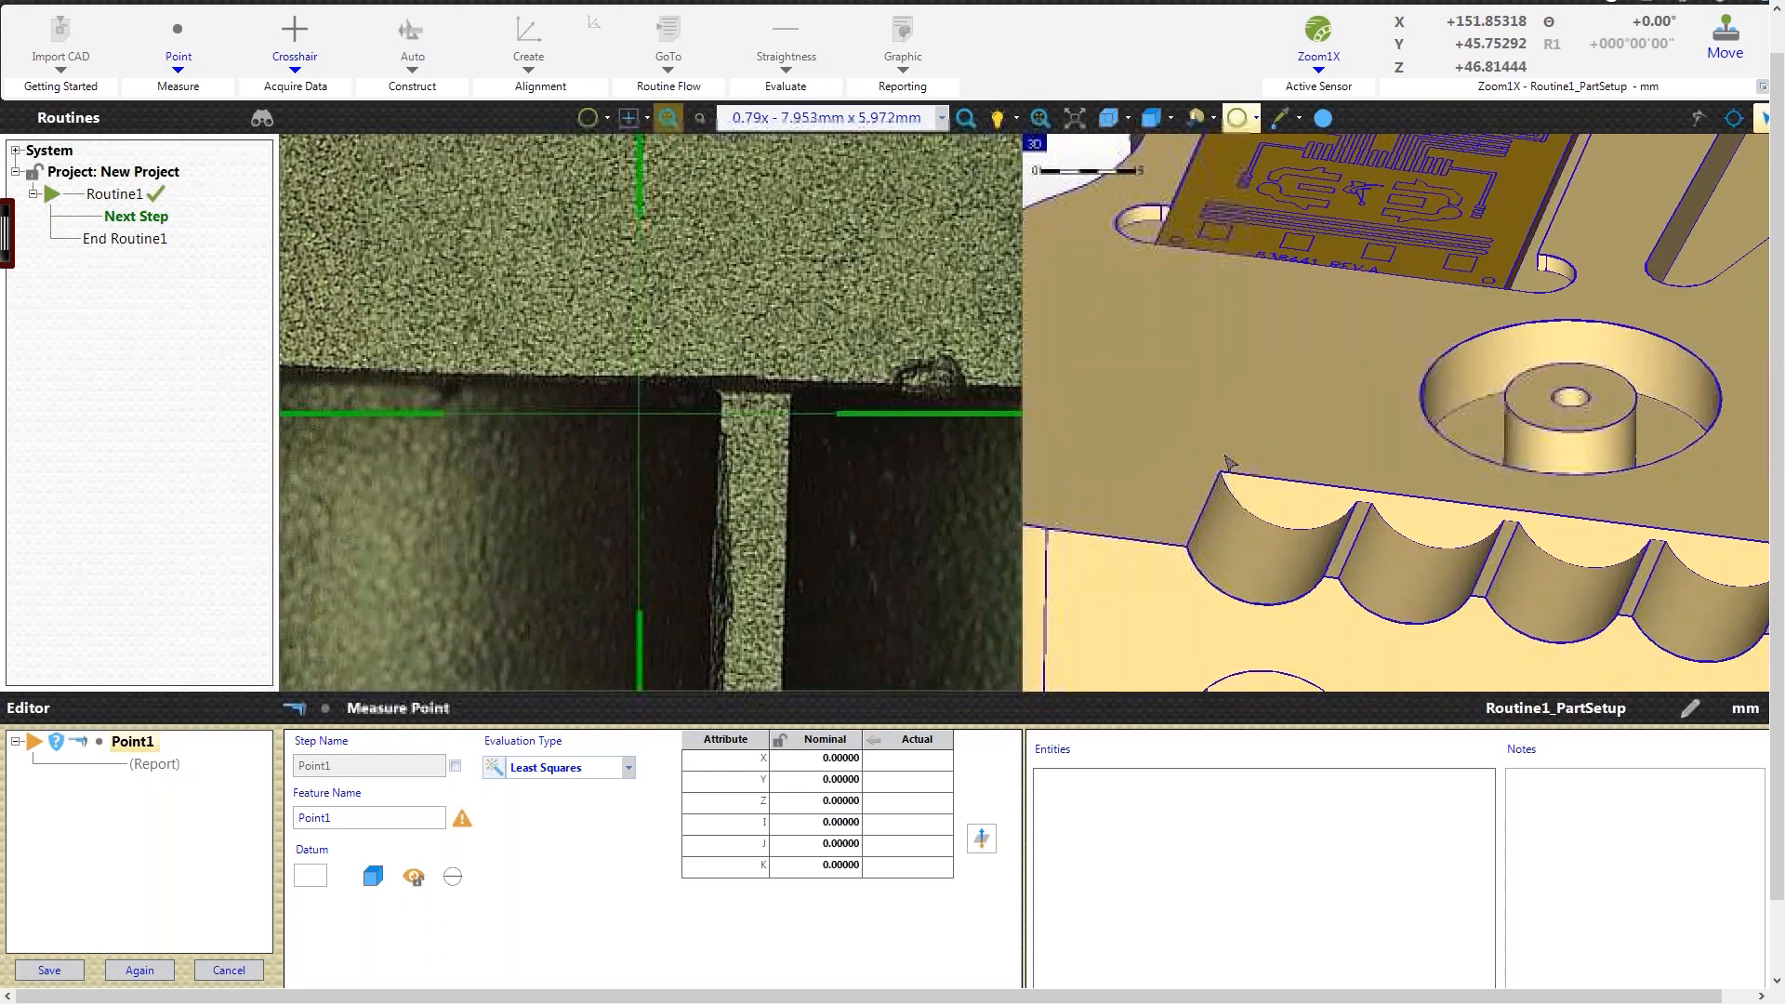
{"action": "scroll", "coordinate": [1228, 462], "scroll_direction": "down", "scroll_amount": 3}
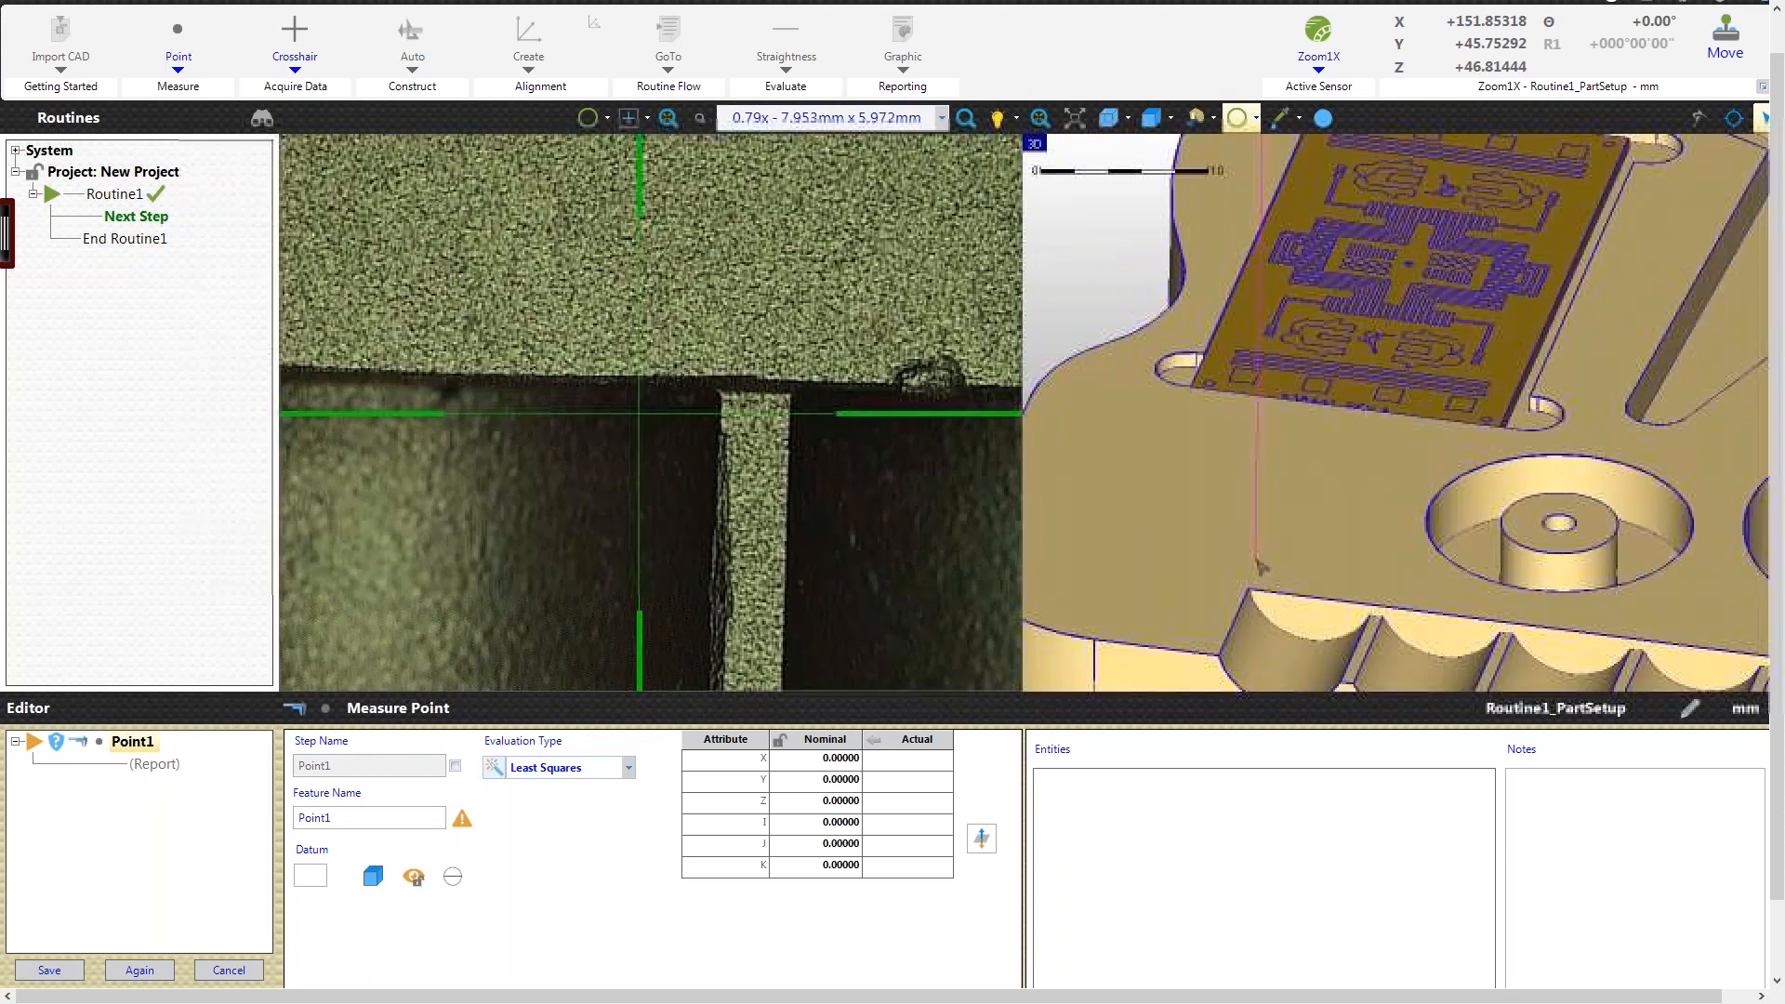
{"action": "scroll", "coordinate": [1252, 544], "scroll_direction": "down", "scroll_amount": 1}
{"action": "middle_click_drag", "start_coordinate": [1252, 525], "coordinate": [1253, 428]}
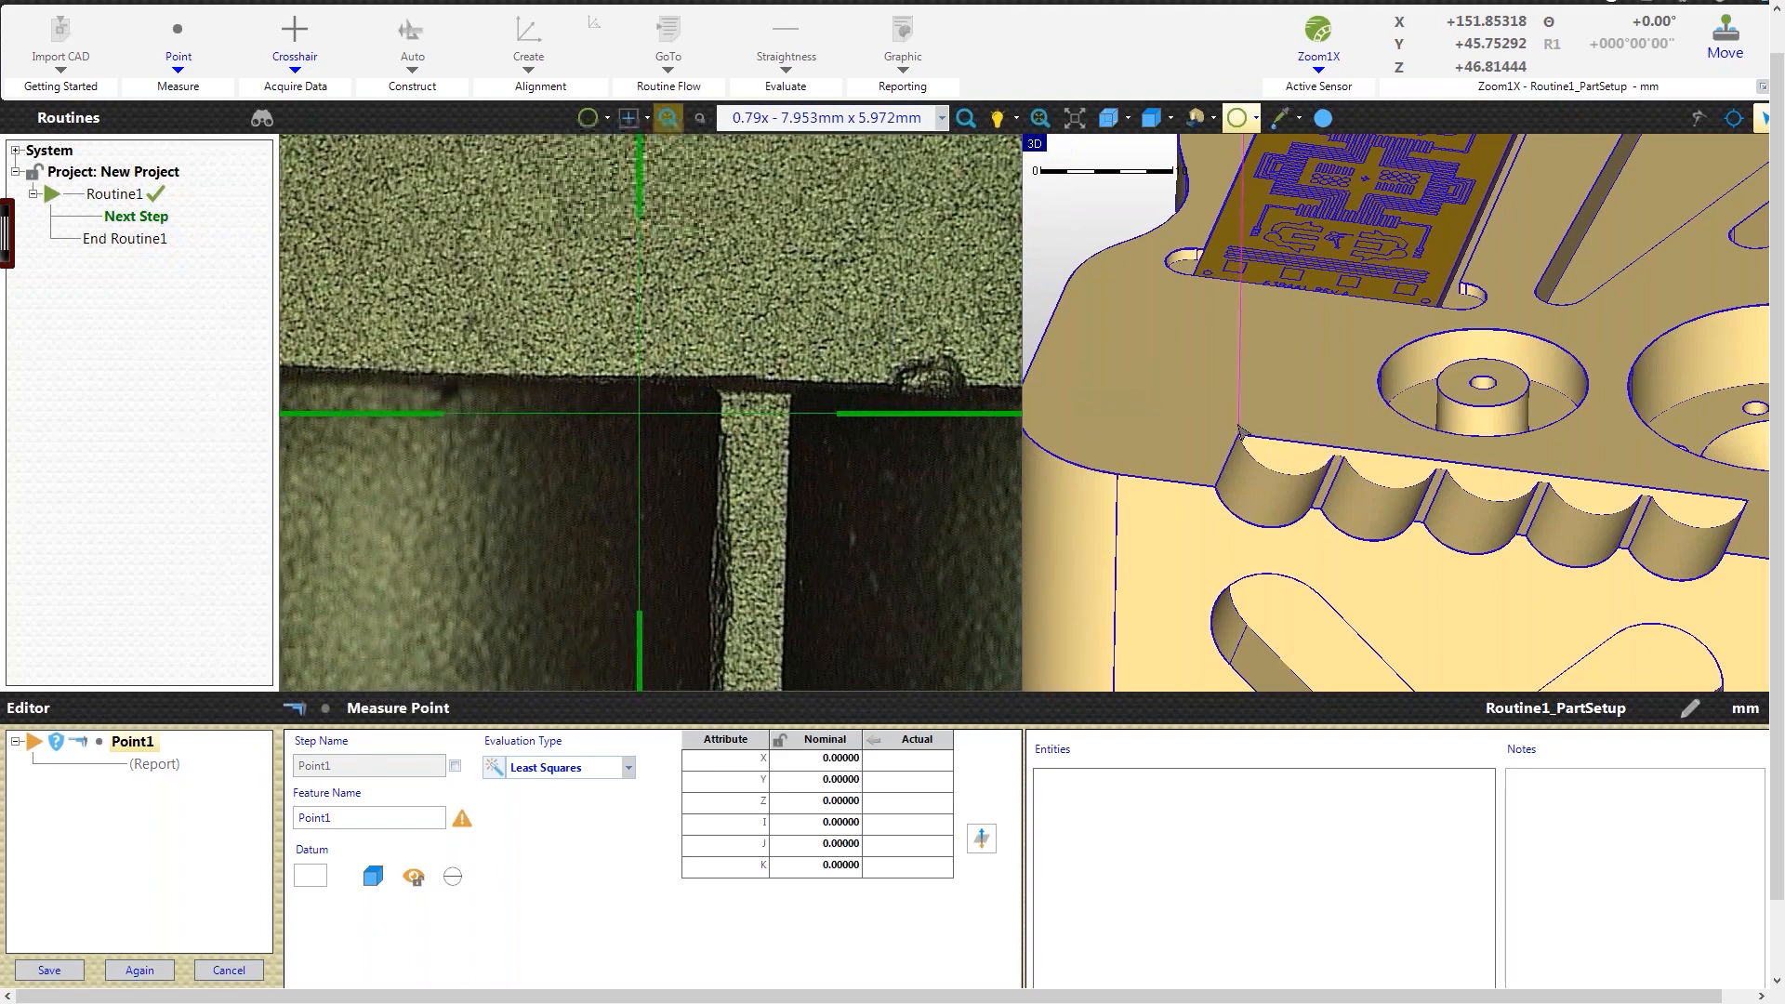
{"action": "left_click", "coordinate": [1239, 430]}
{"action": "middle_click_drag", "start_coordinate": [1240, 431], "coordinate": [1218, 372]}
{"action": "scroll", "coordinate": [1219, 391], "scroll_direction": "down", "scroll_amount": 2}
{"action": "middle_click_drag", "start_coordinate": [1223, 460], "coordinate": [1262, 510]}
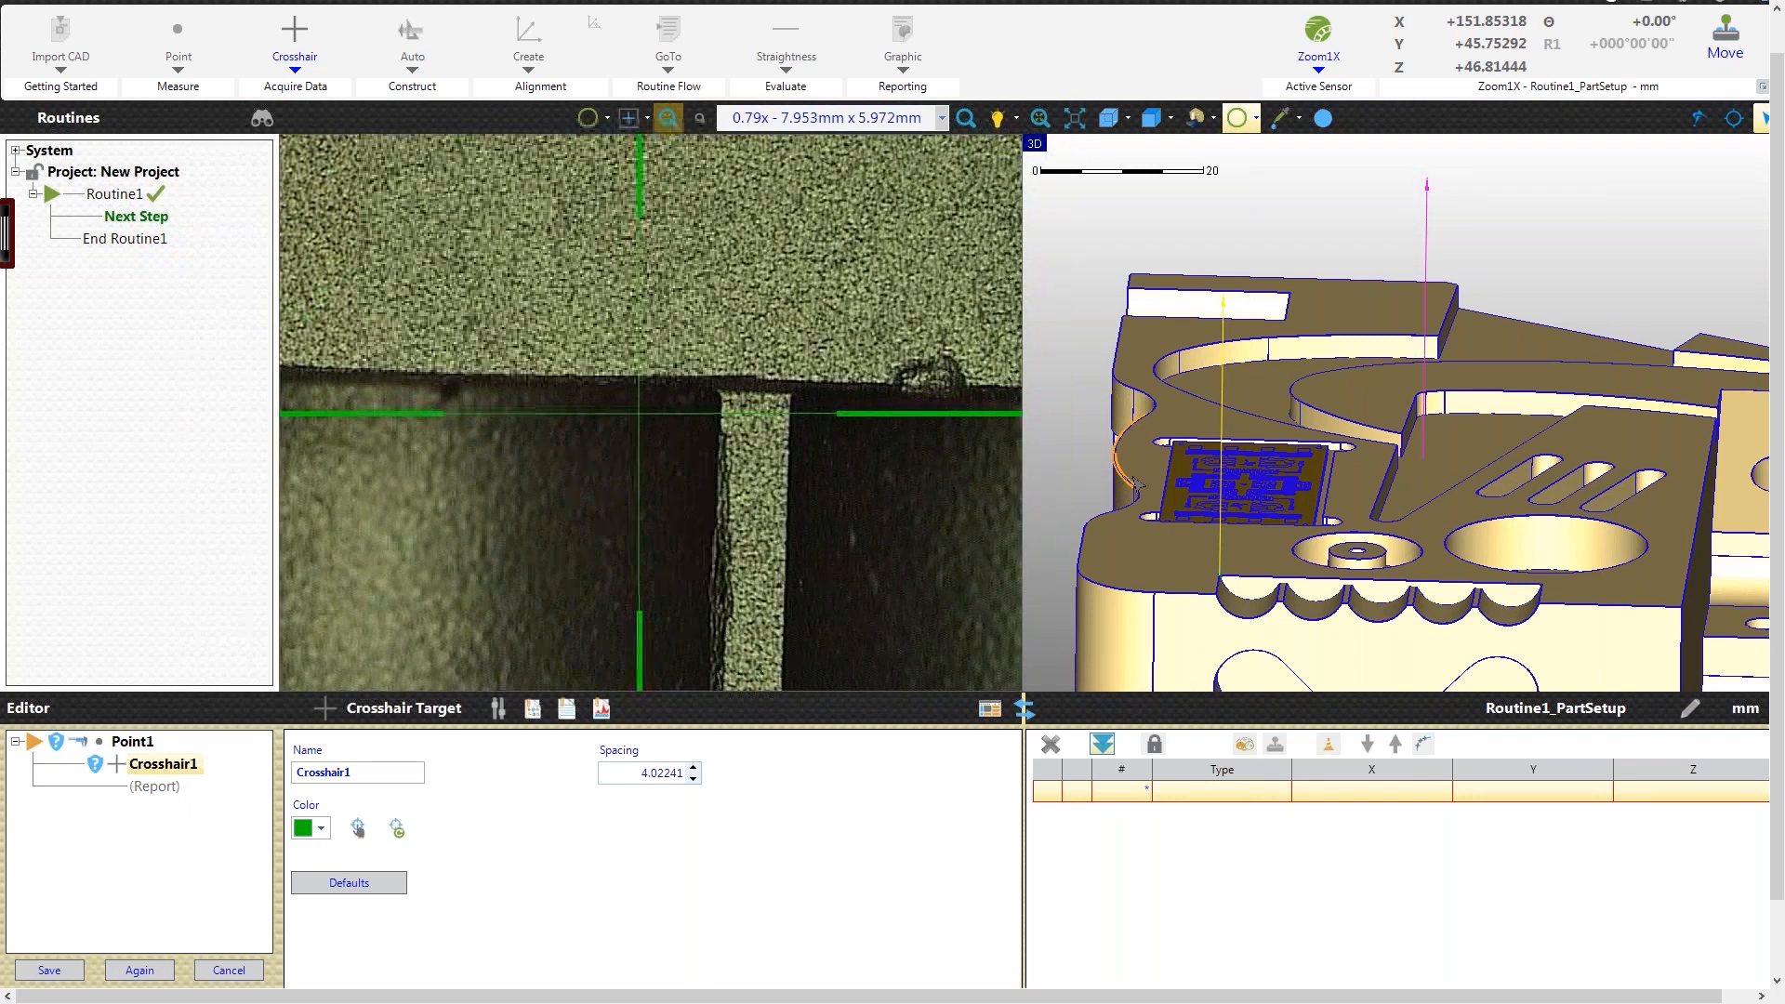
{"action": "middle_click_drag", "start_coordinate": [1382, 517], "coordinate": [1351, 537]}
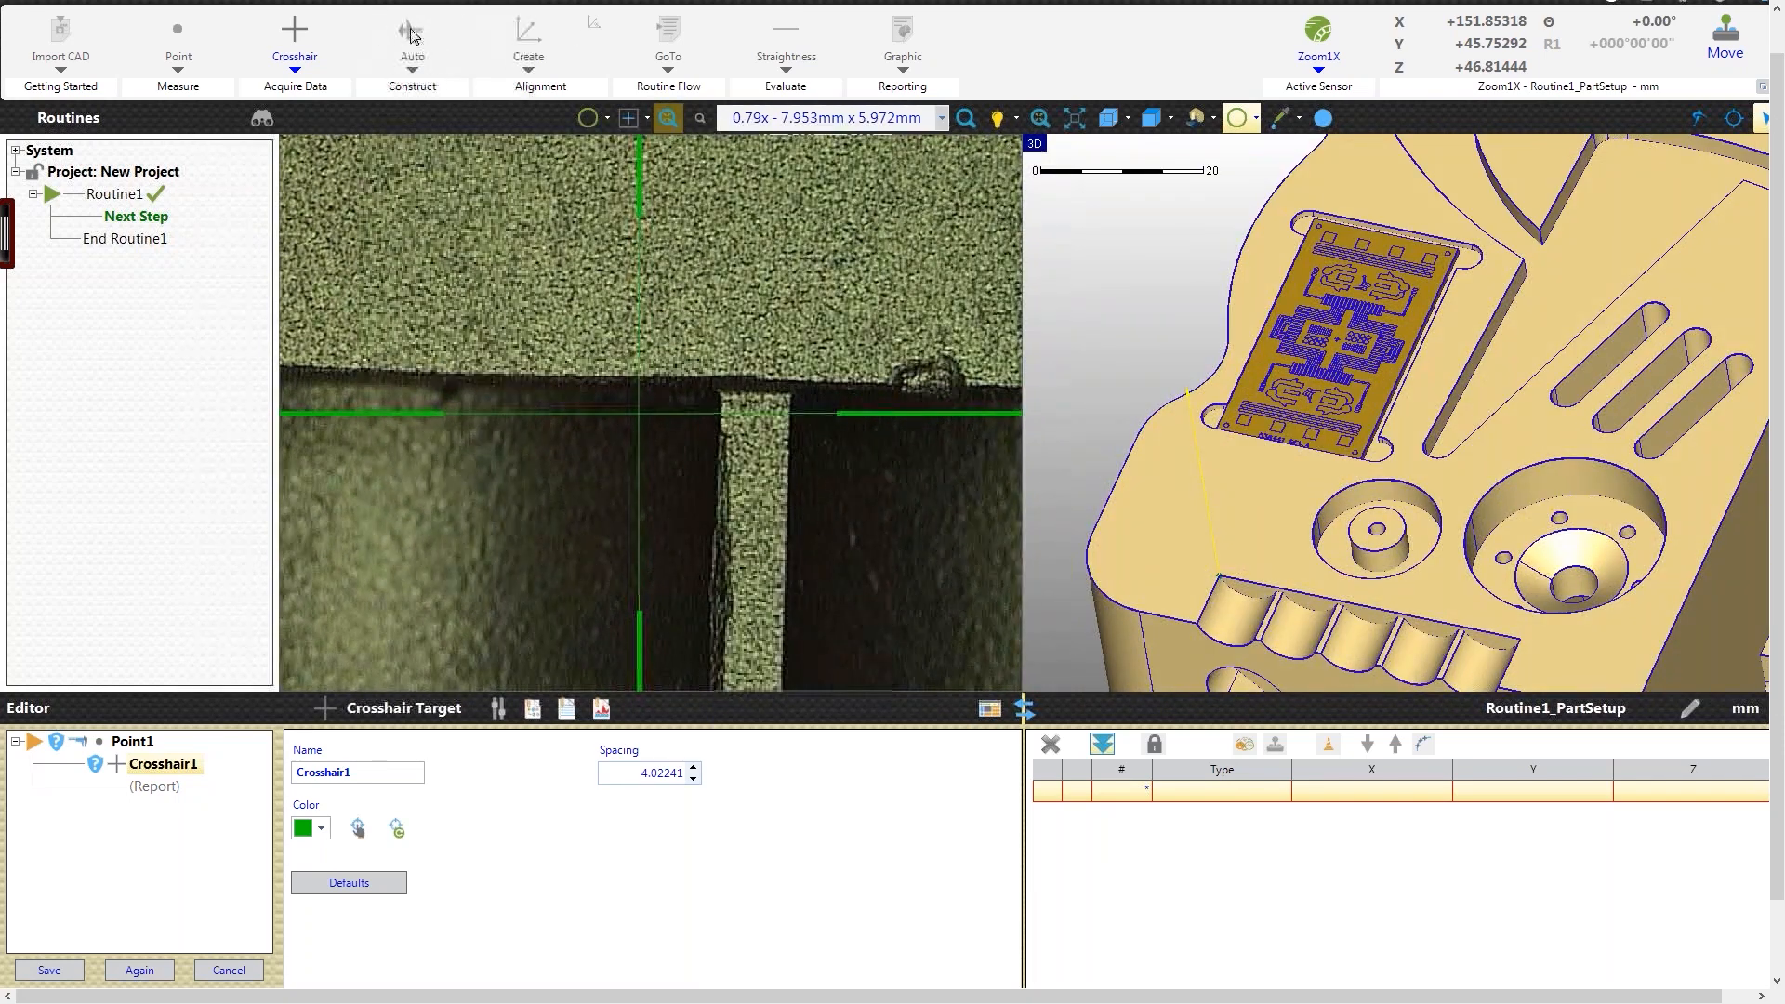
Step: Add another Crosshair target to the point step, capture the point at the first scallop's corner and save the step
{"action": "left_click", "coordinate": [314, 37]}
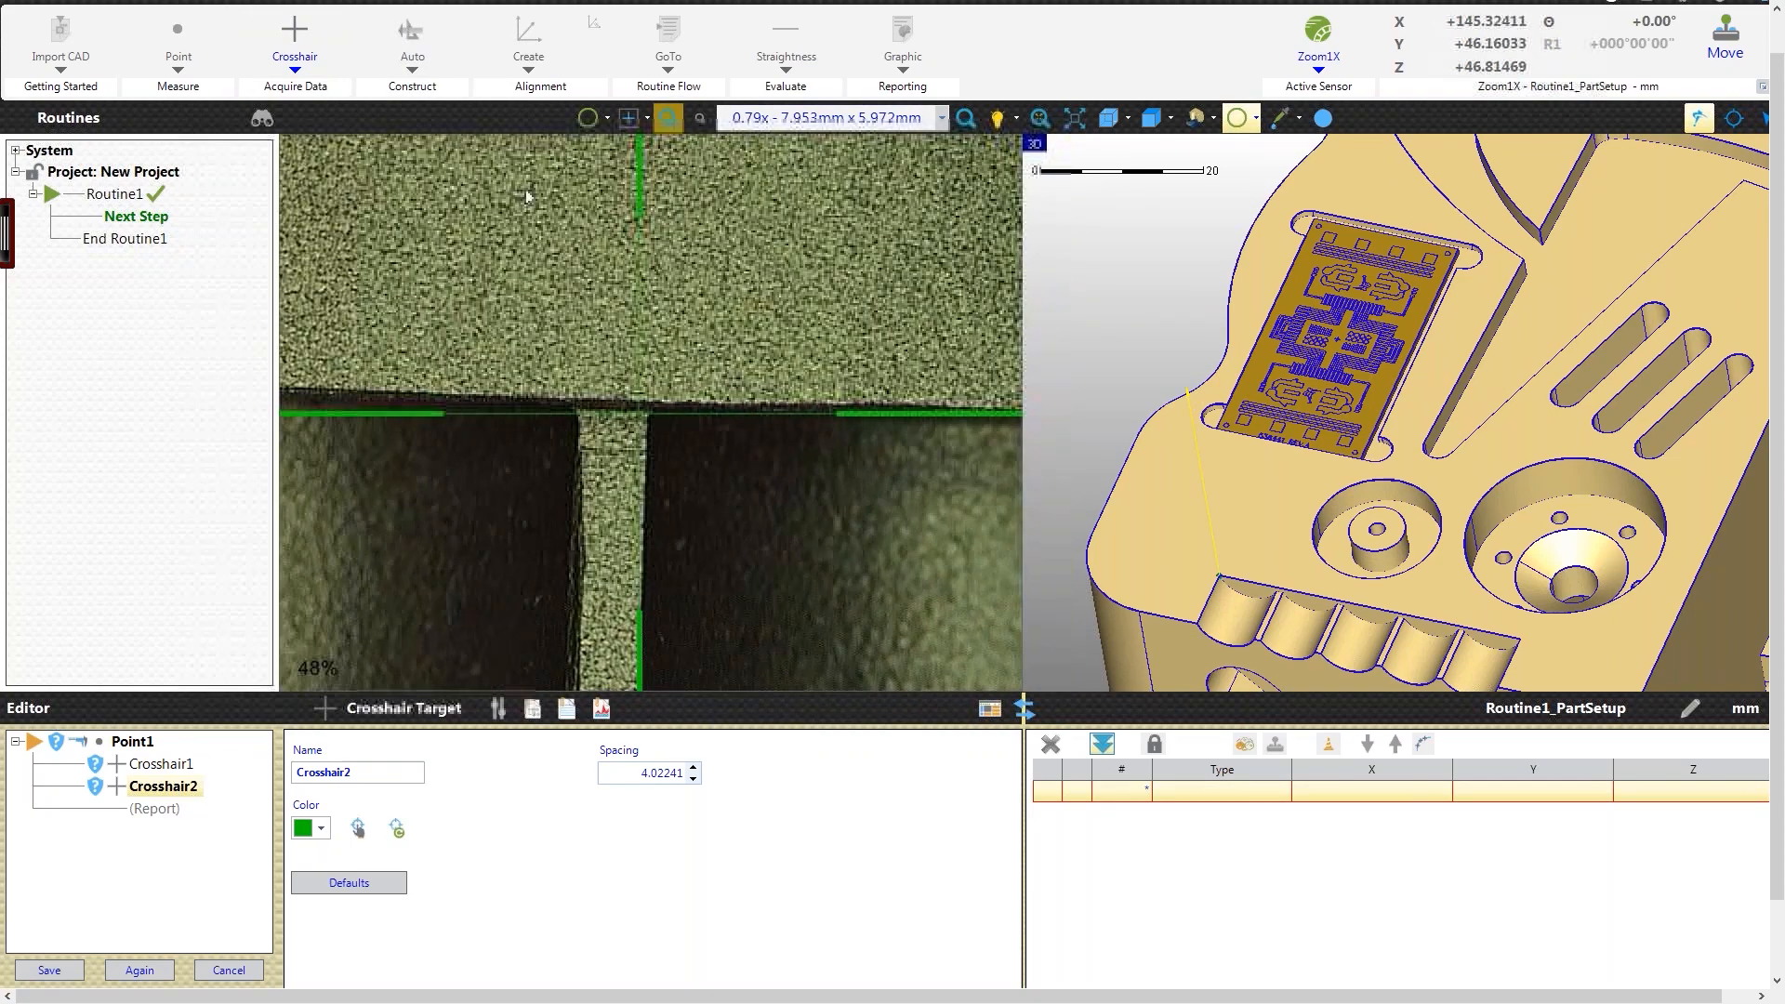
{"action": "left_click", "coordinate": [343, 71]}
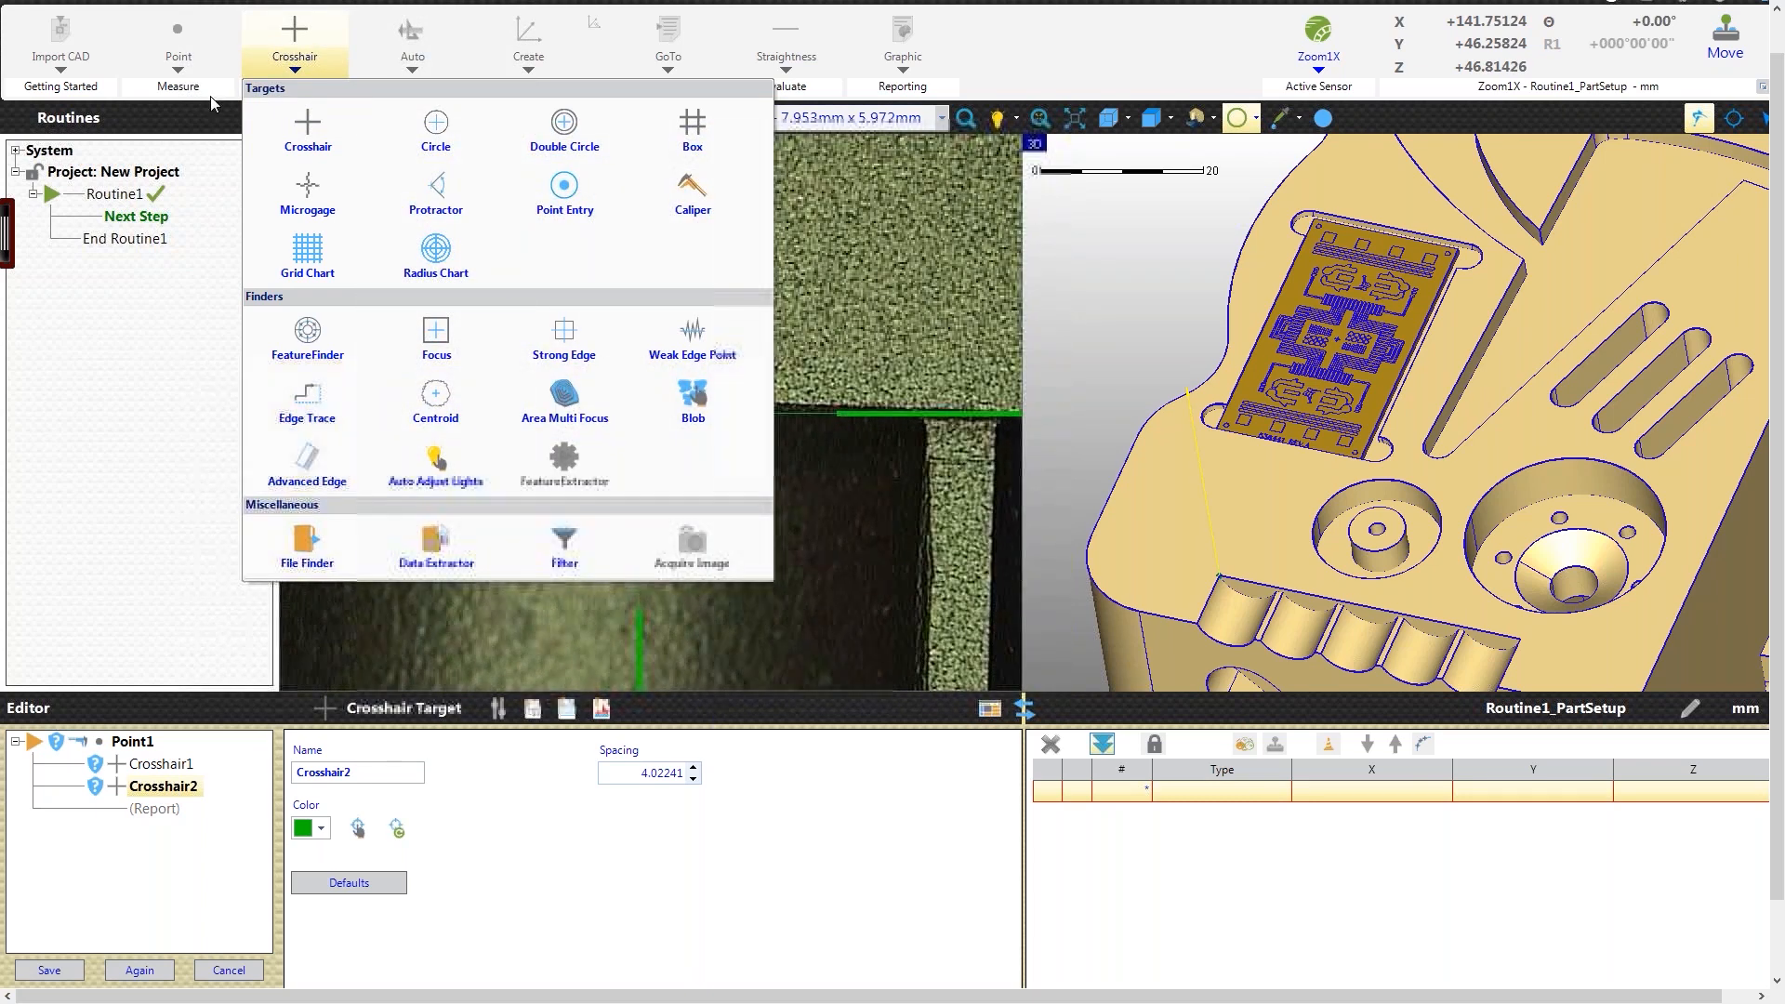
{"action": "mouse_move", "coordinate": [493, 443]}
{"action": "middle_mouse_down"}
{"action": "mouse_move", "coordinate": [458, 462]}
{"action": "mouse_move", "coordinate": [498, 458]}
{"action": "middle_mouse_up"}
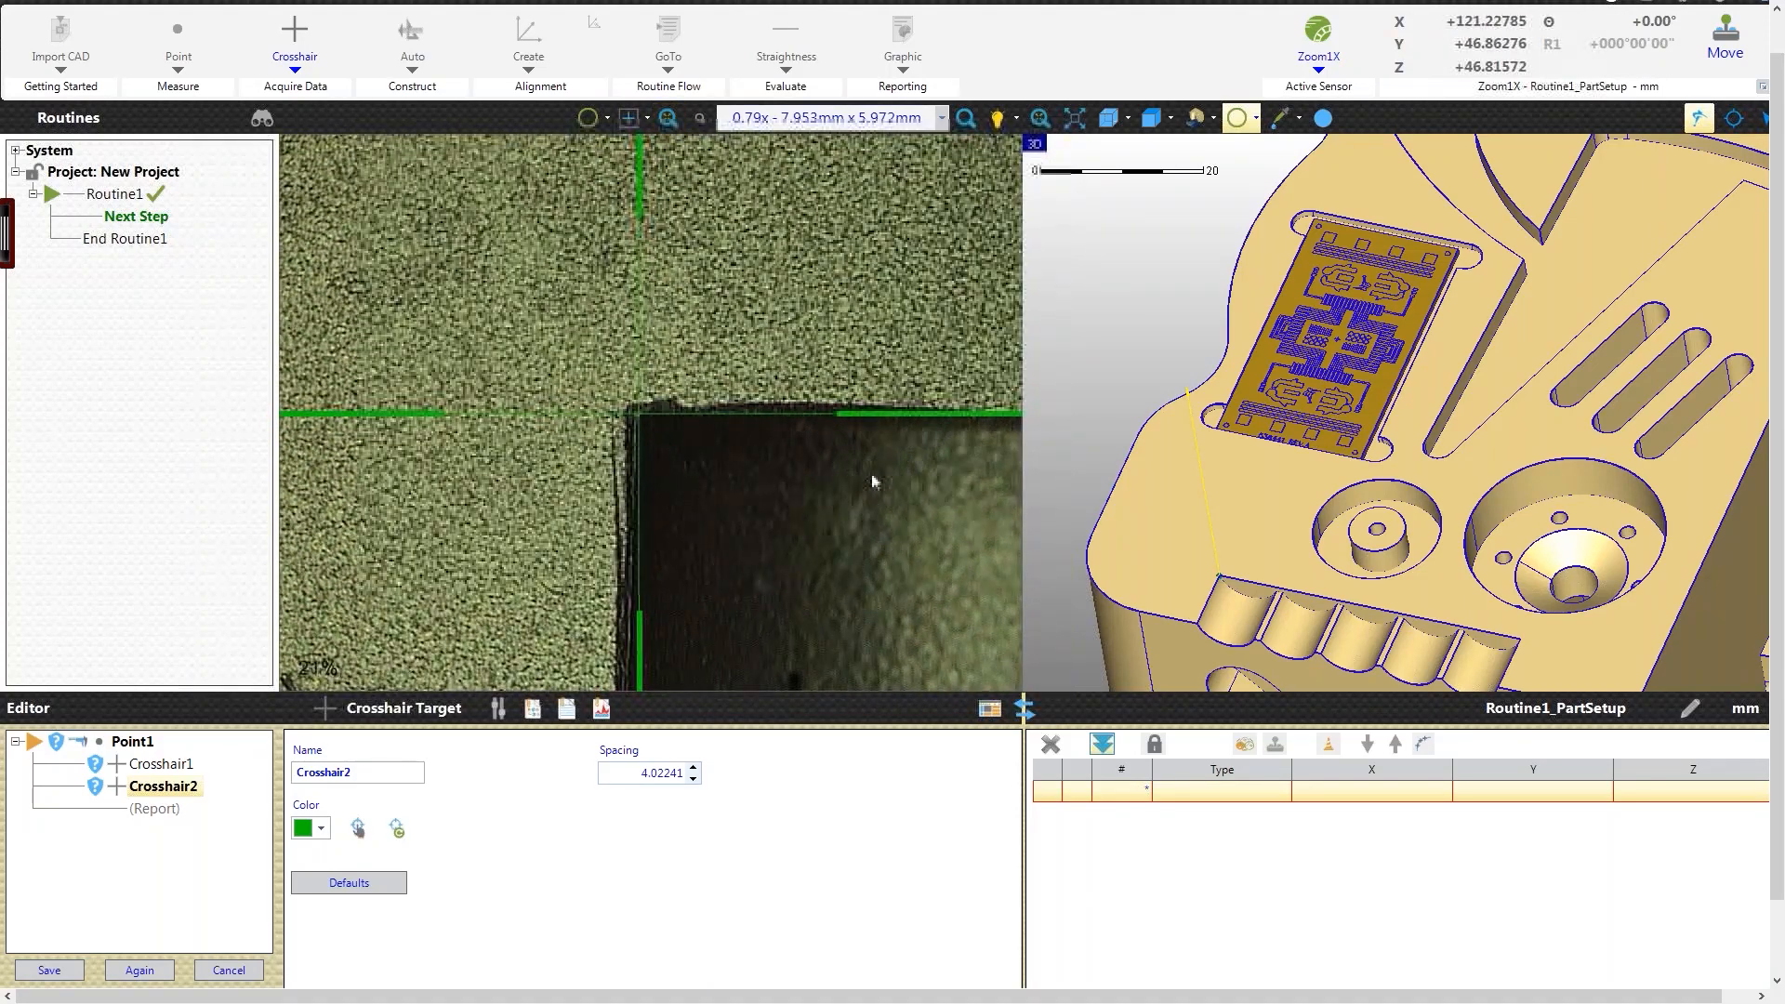
{"action": "middle_click_drag", "start_coordinate": [1234, 558], "coordinate": [1199, 432]}
{"action": "scroll", "coordinate": [1264, 419], "scroll_direction": "down", "scroll_amount": 3}
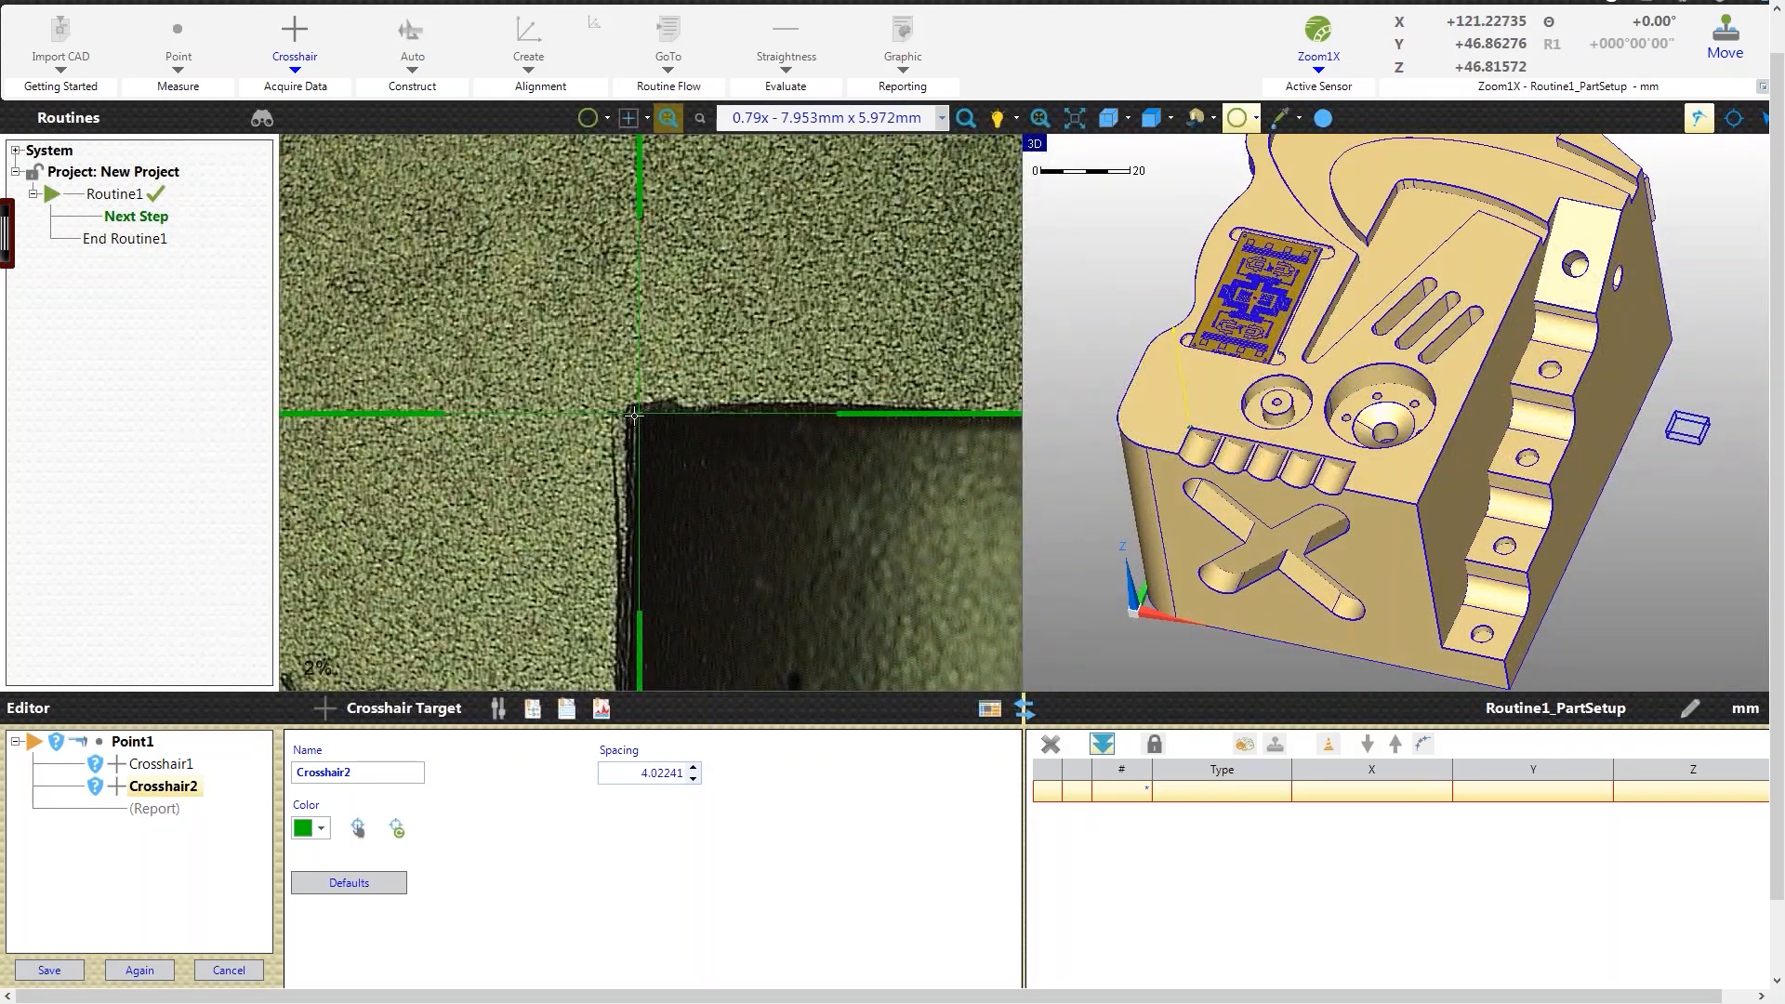
{"action": "left_click", "coordinate": [671, 436]}
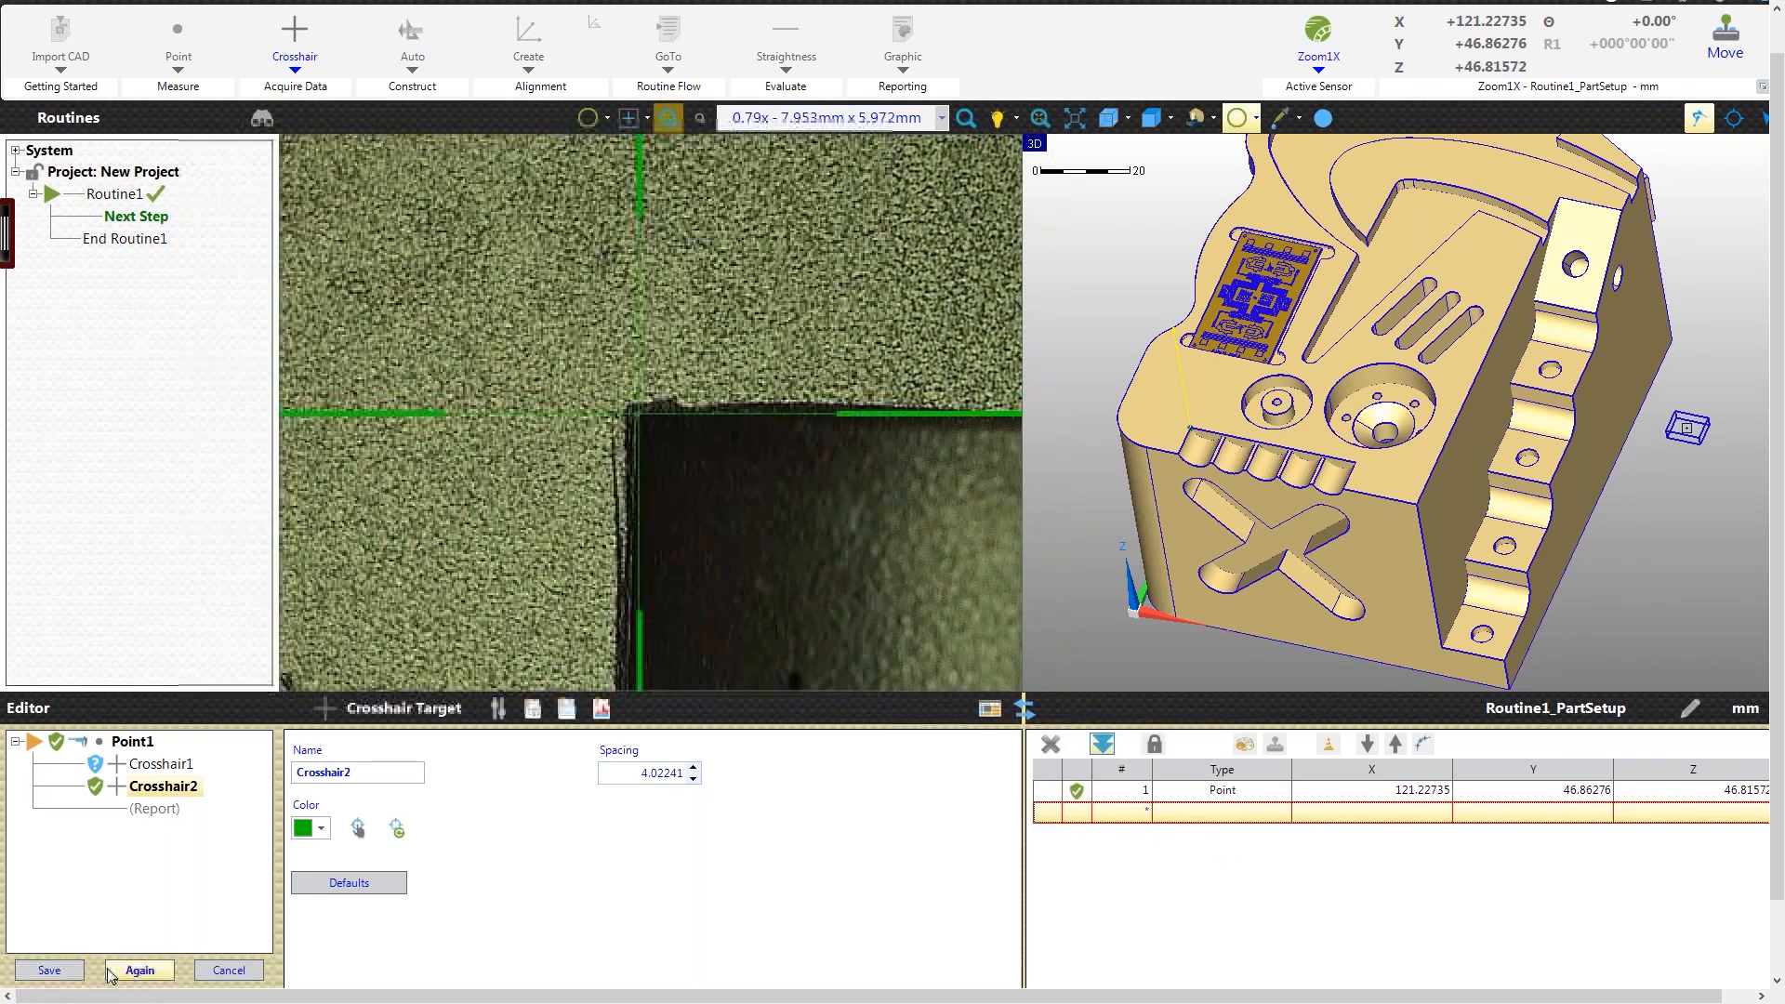
{"action": "left_click", "coordinate": [49, 969]}
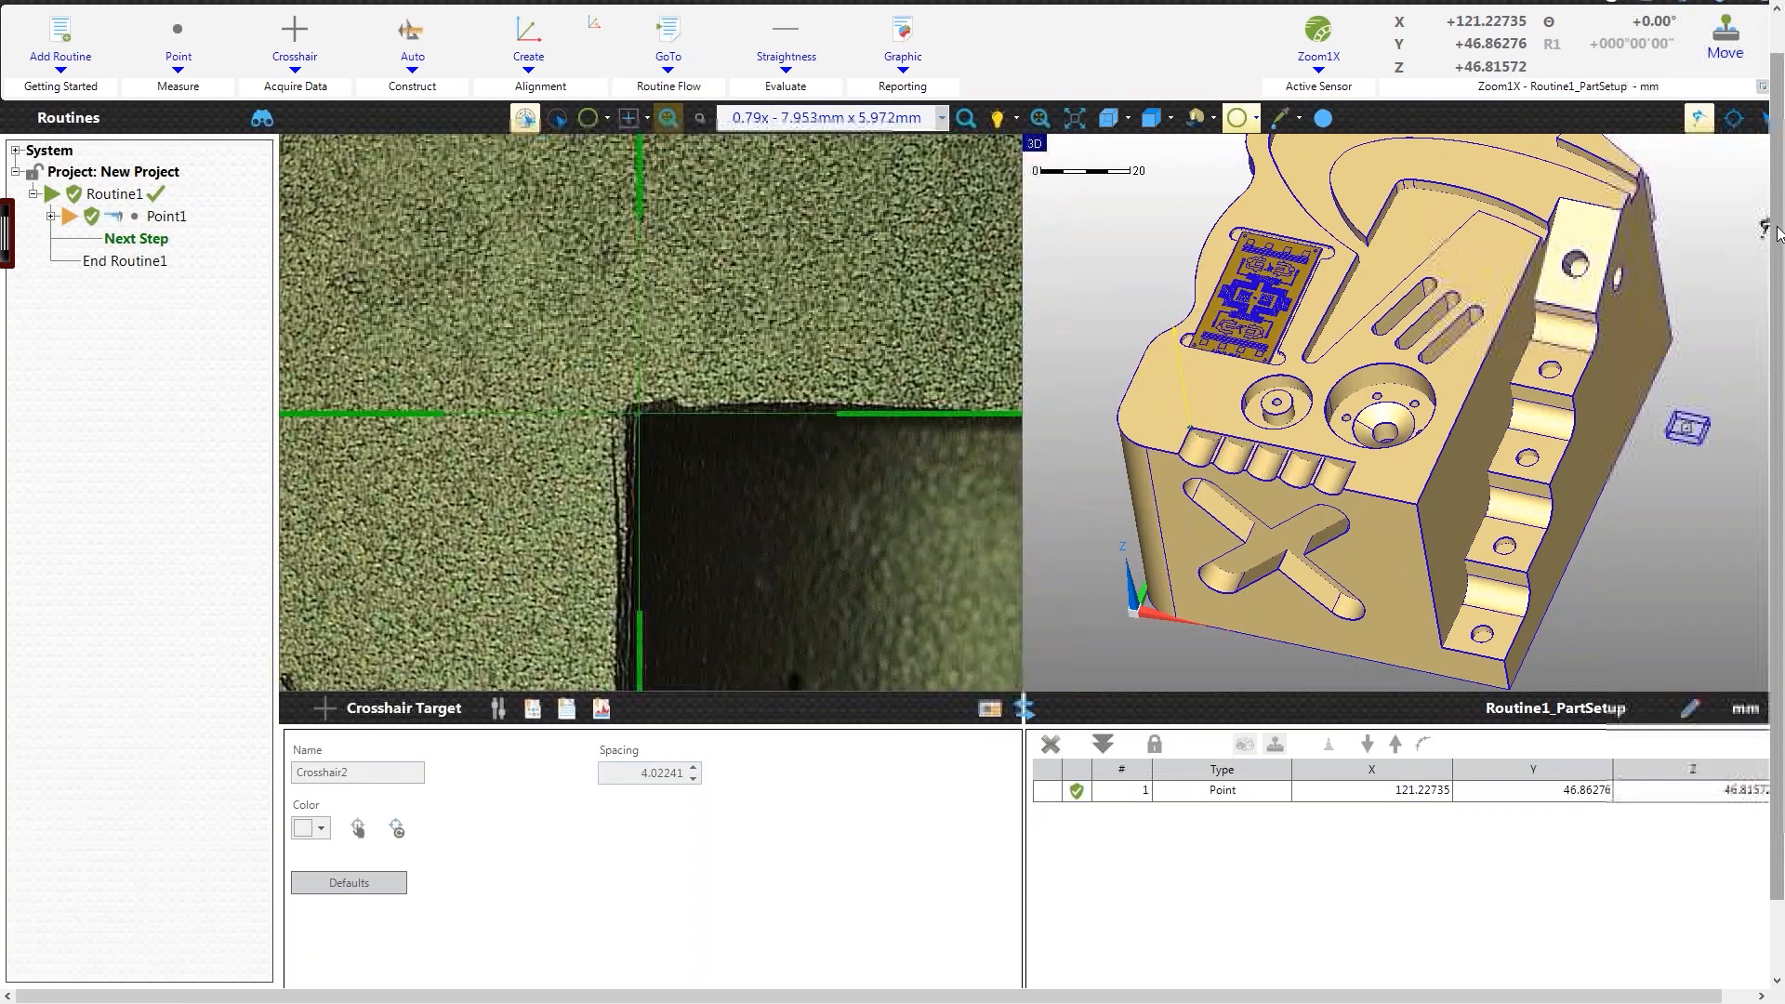
Step: Create a Features alignment with Point1 as its primary feature and save it
{"action": "left_click_drag", "start_coordinate": [1773, 234], "coordinate": [1772, 253]}
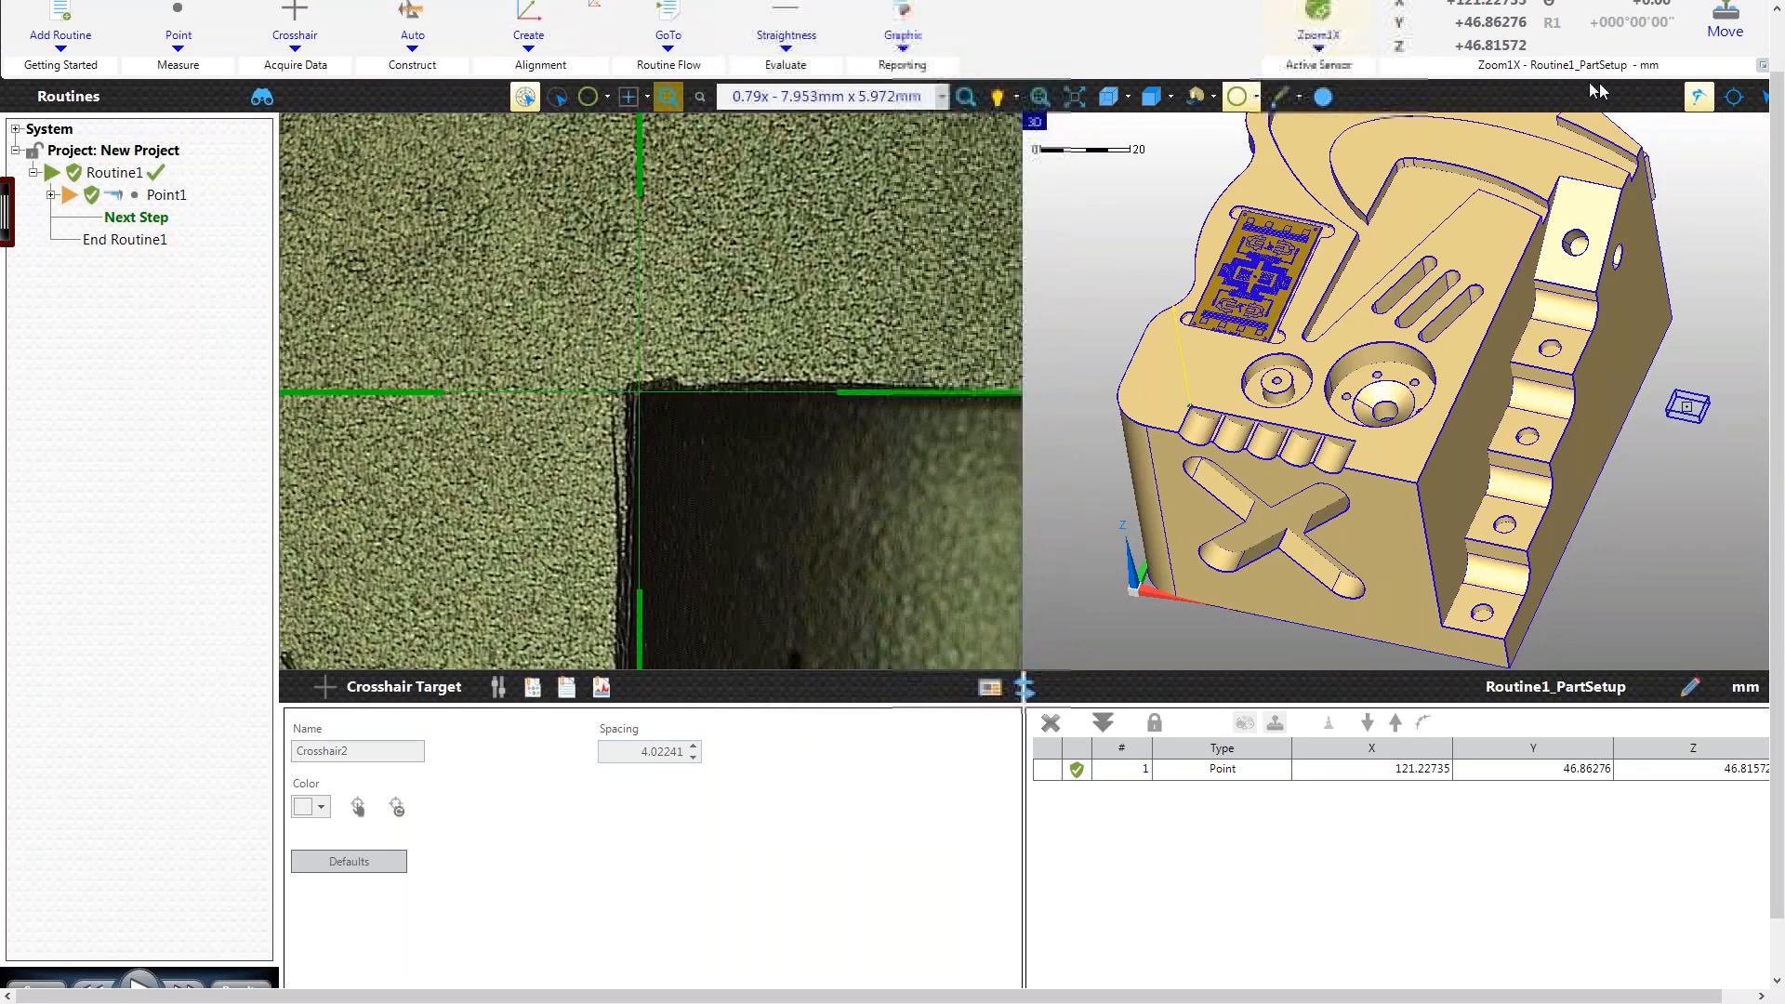
{"action": "left_click_drag", "start_coordinate": [1775, 129], "coordinate": [1772, 89]}
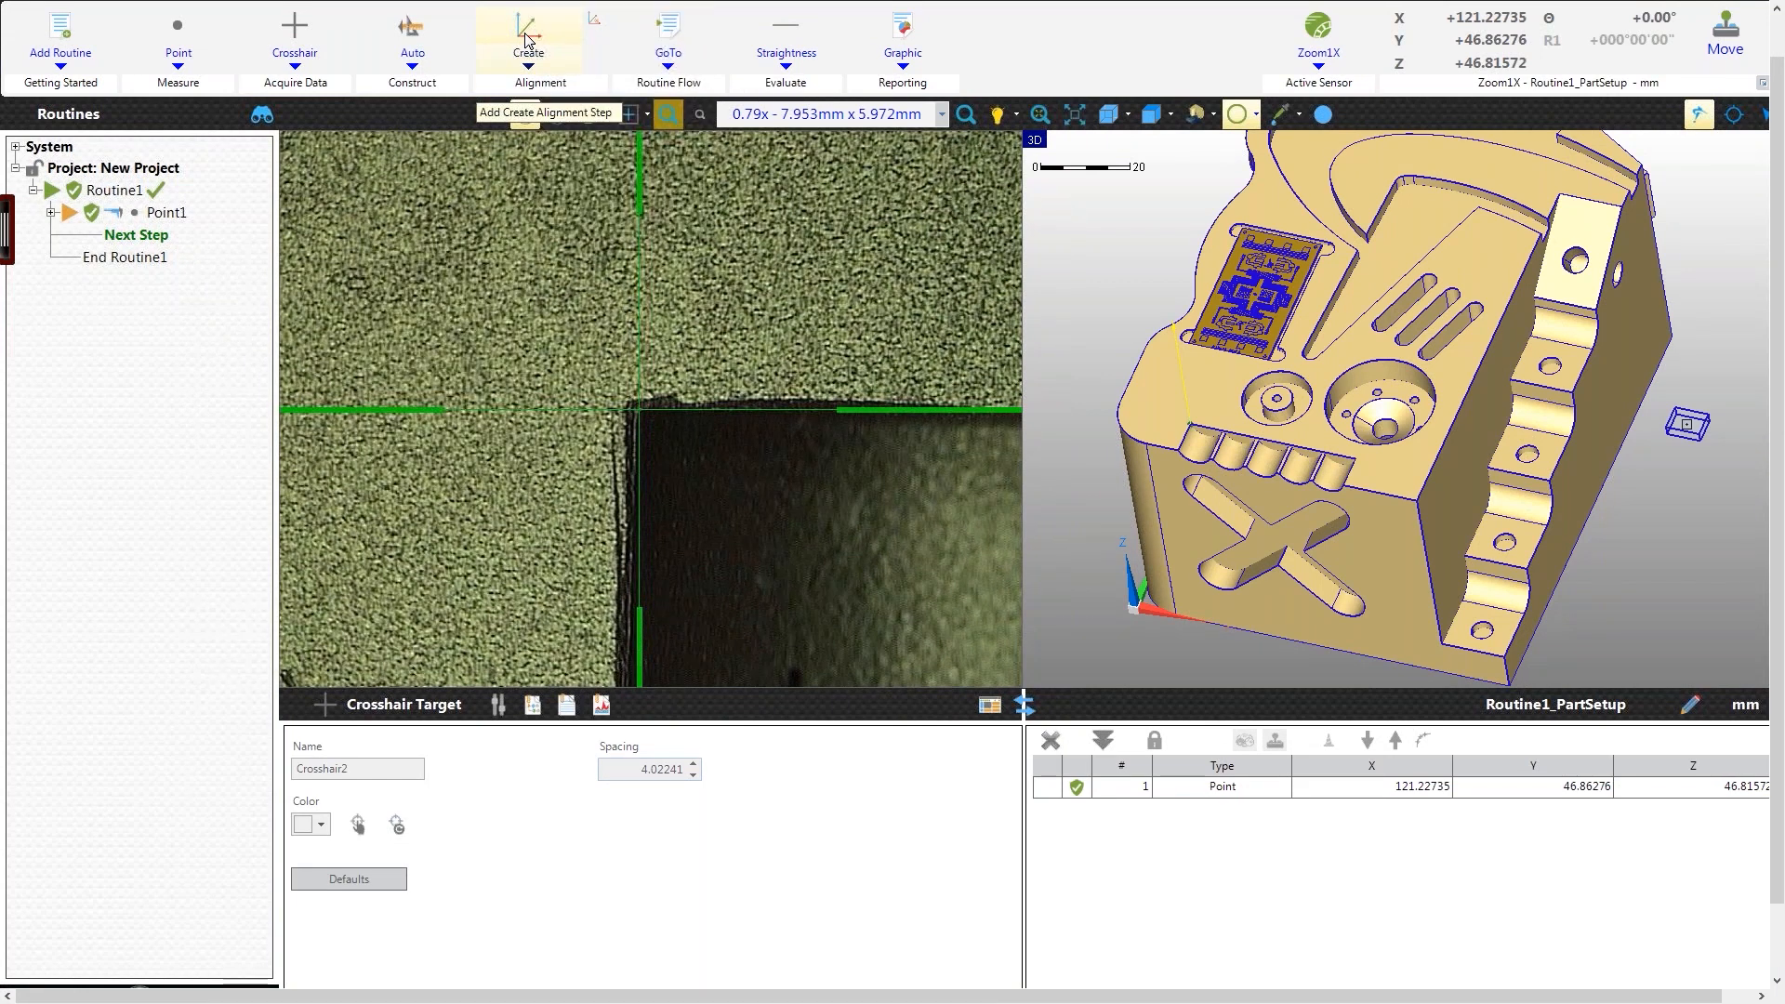
{"action": "left_click", "coordinate": [539, 81]}
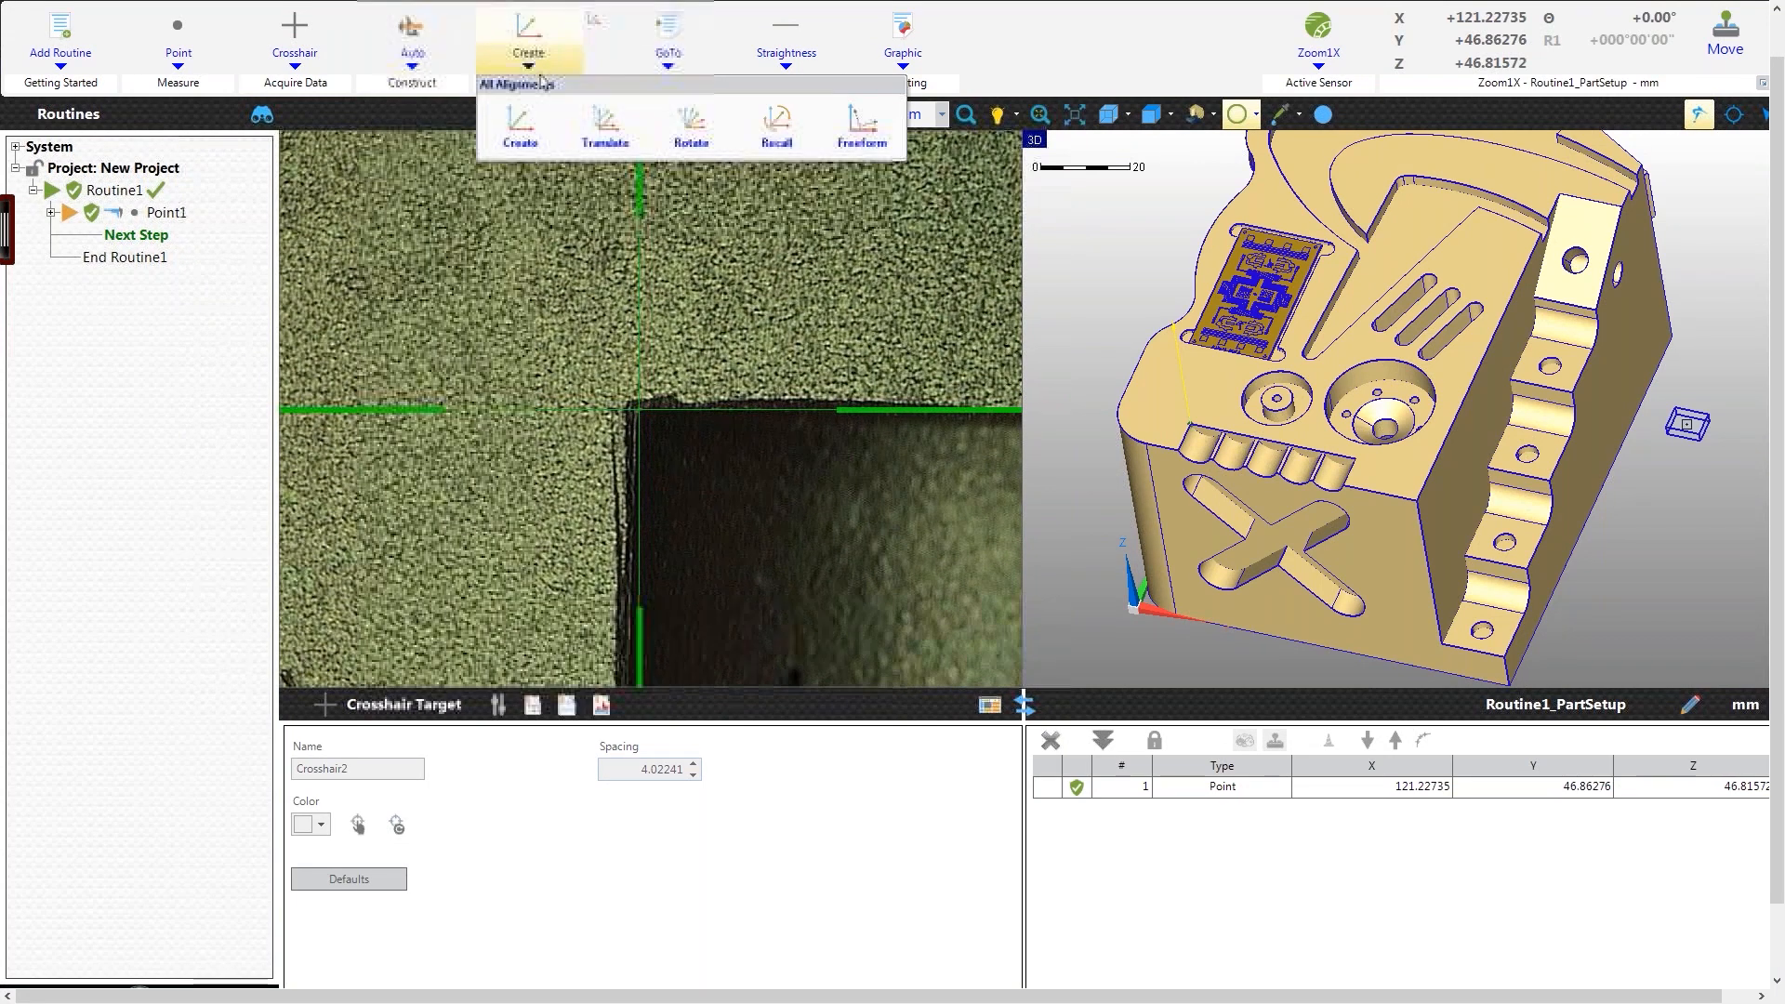
{"action": "left_click", "coordinate": [517, 140]}
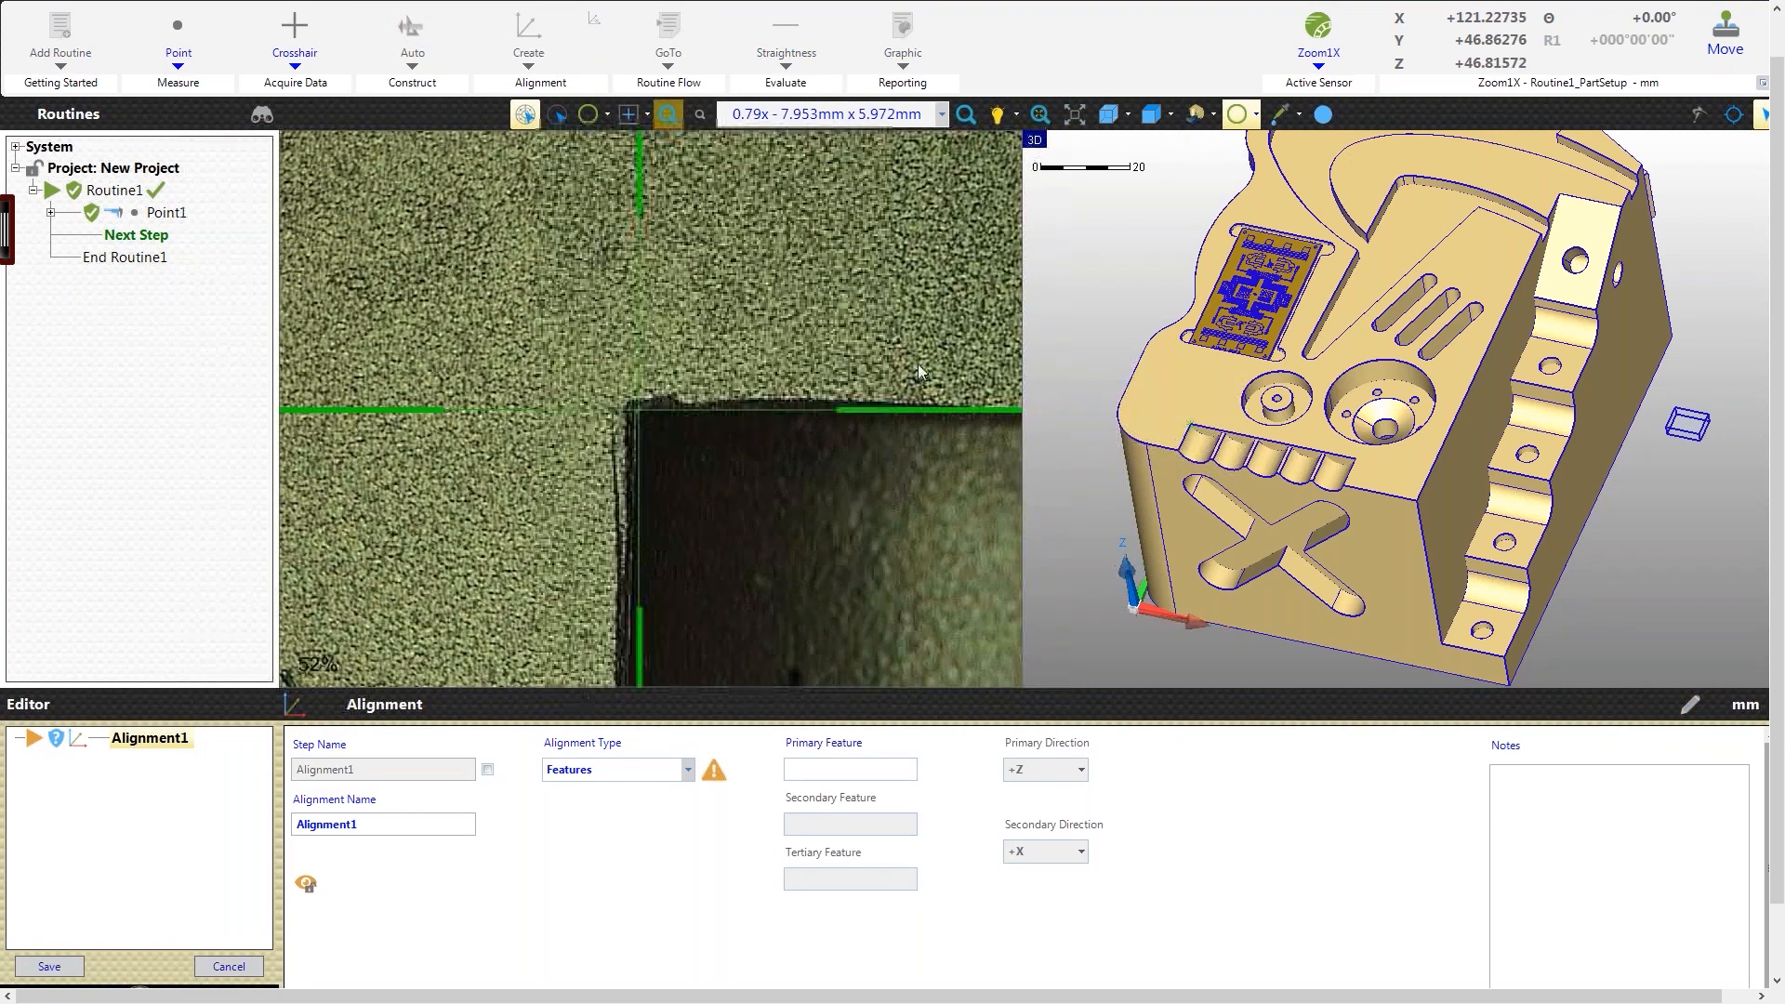
{"action": "left_click", "coordinate": [135, 216]}
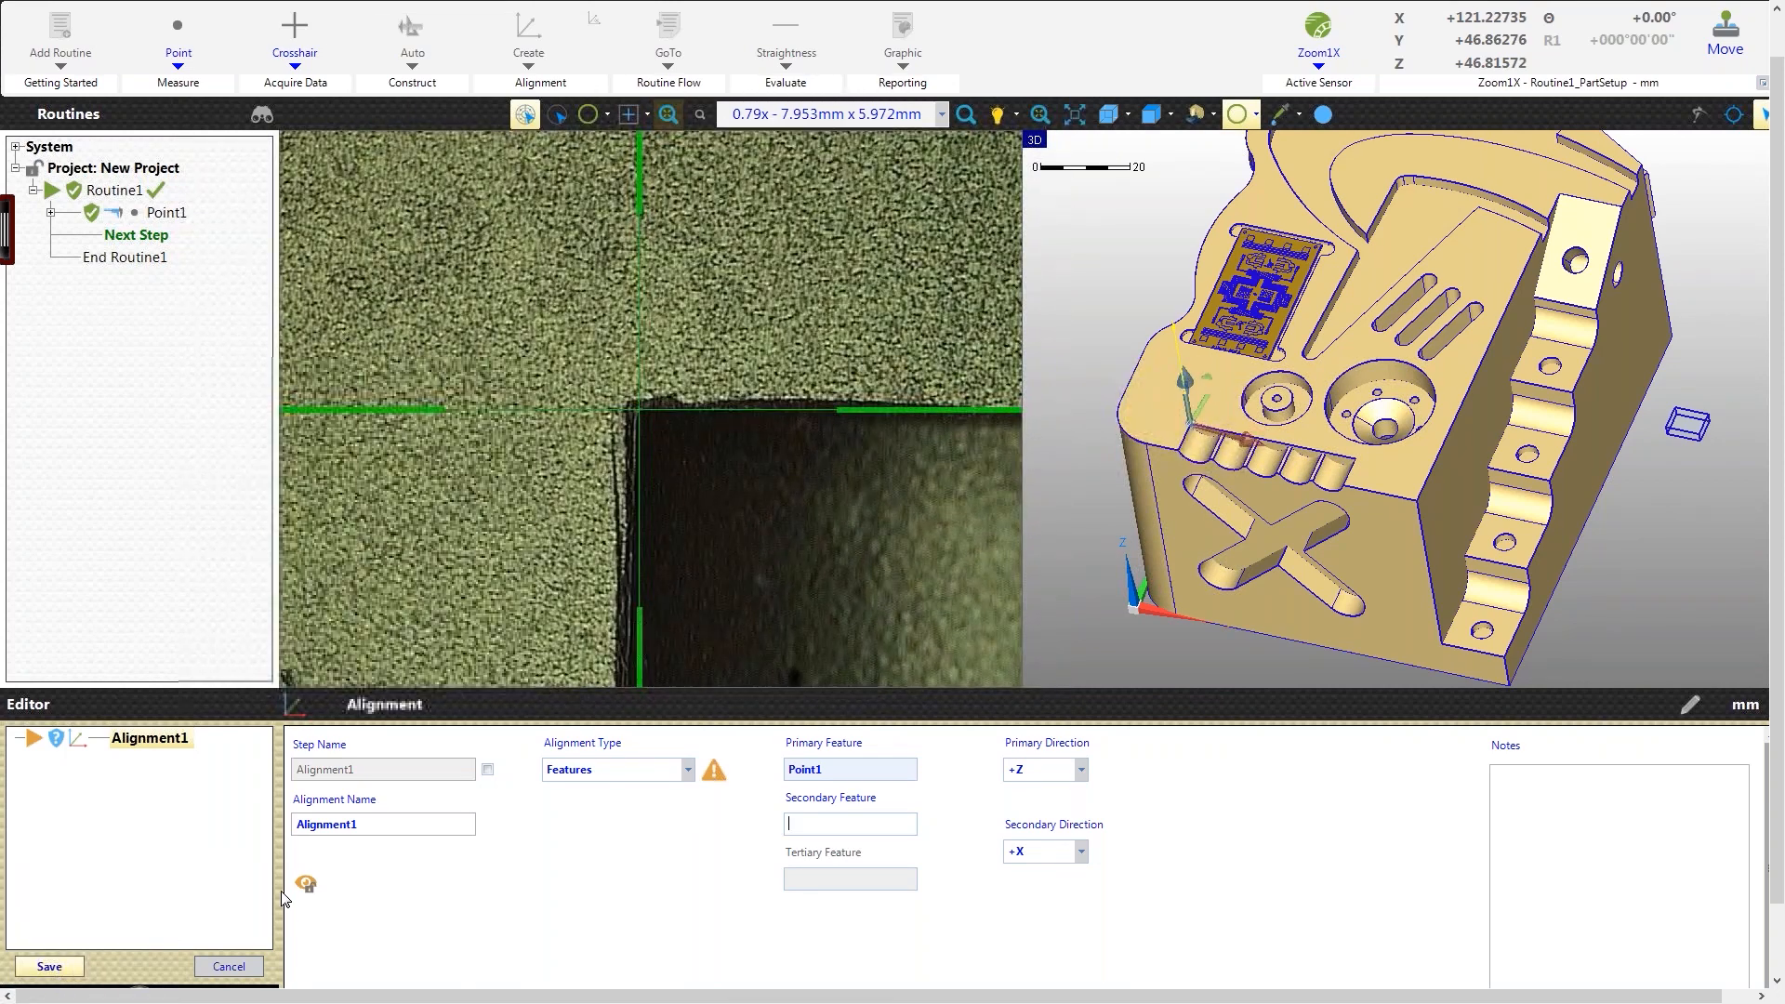
{"action": "scroll", "coordinate": [1168, 639], "scroll_direction": "down", "scroll_amount": 3}
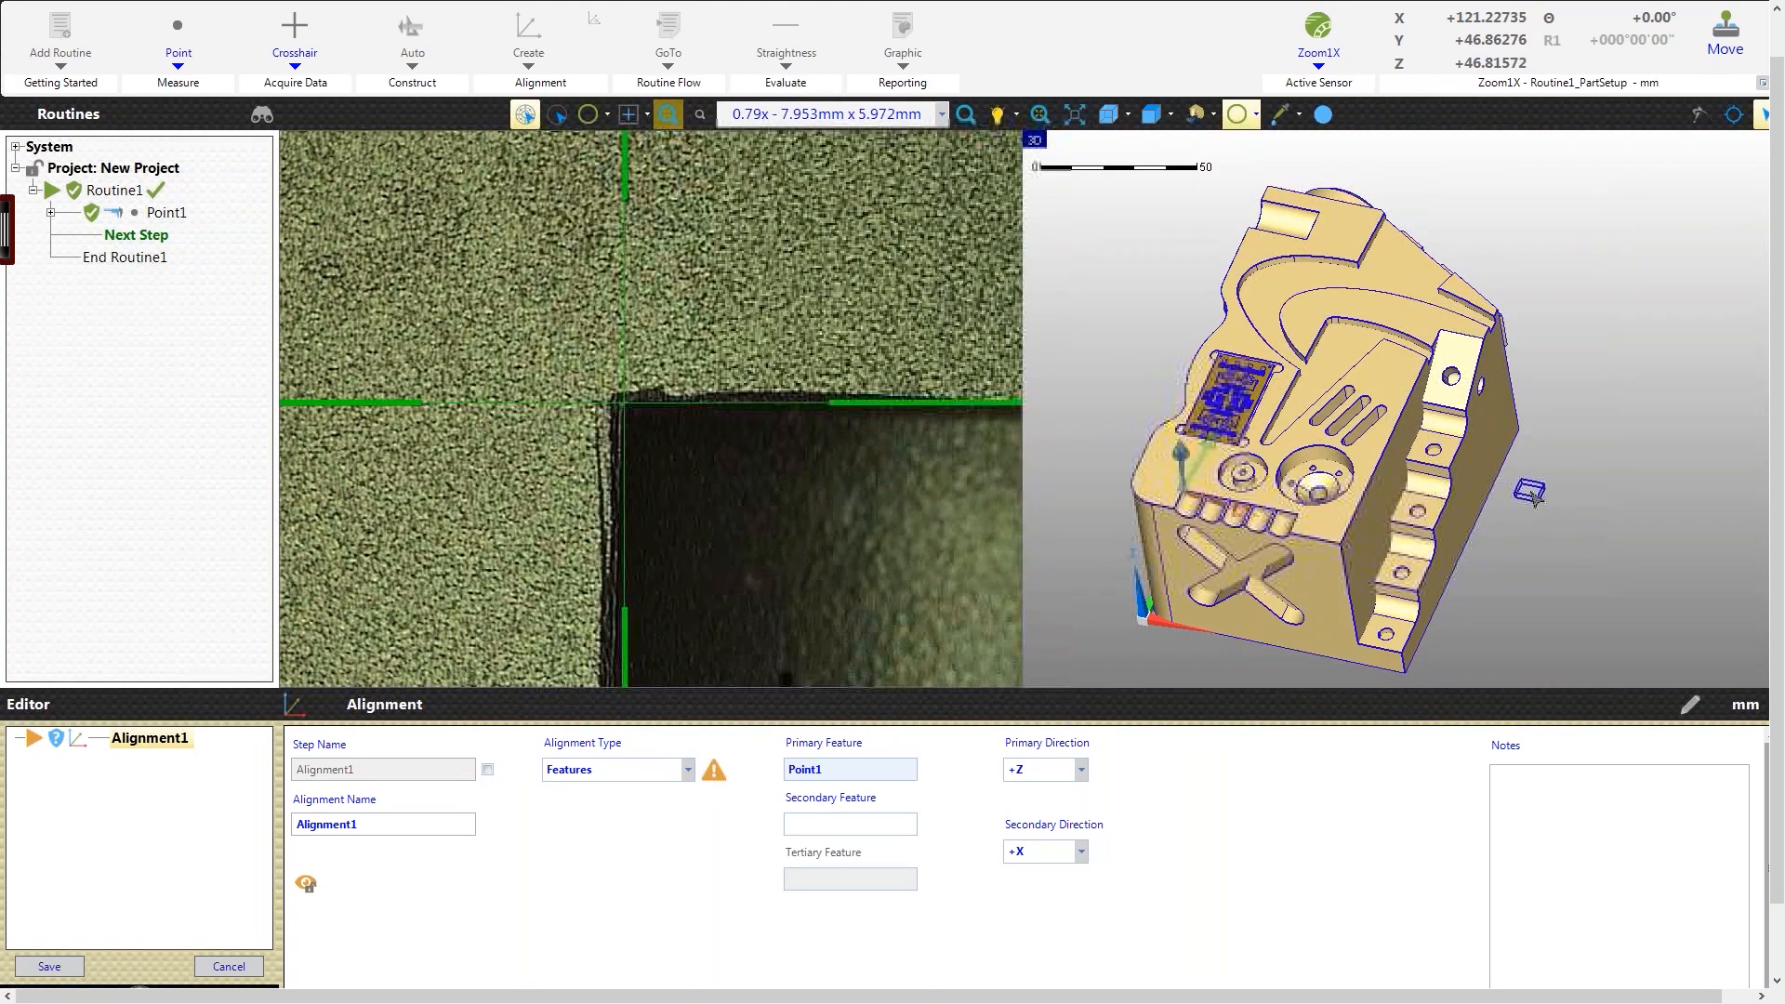
{"action": "left_click", "coordinate": [30, 968]}
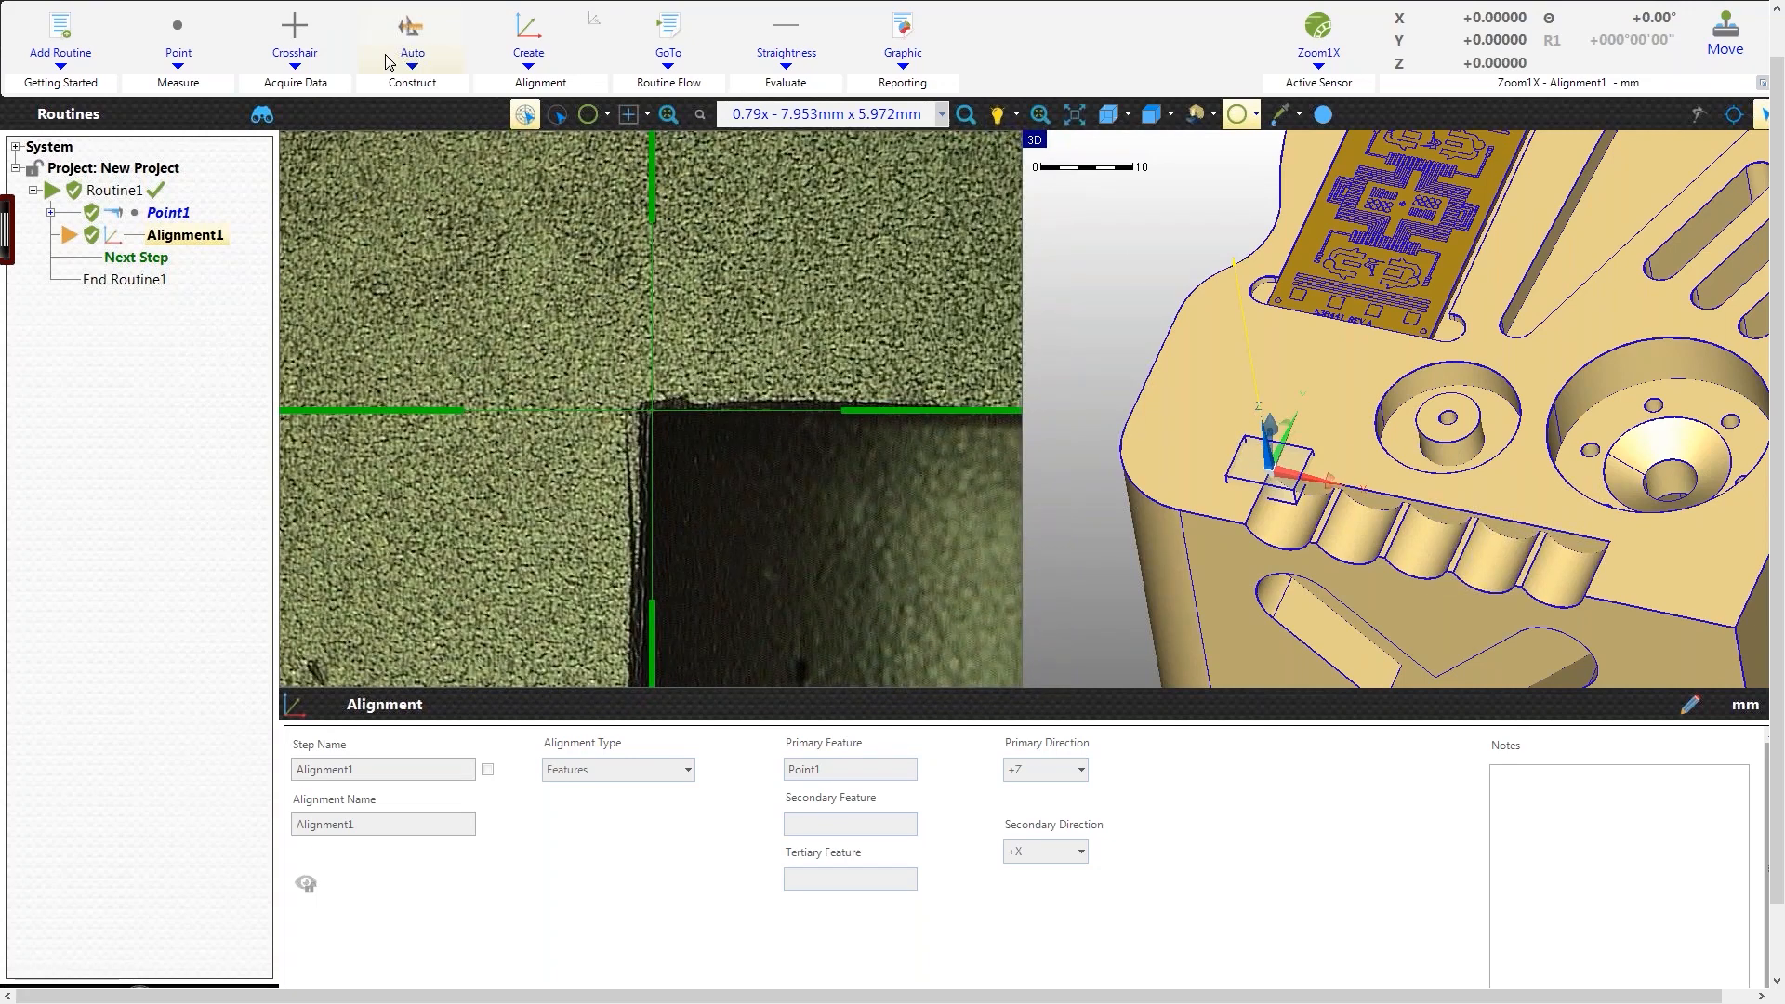
Step: Measure a second point with the crosshair at the last scallop's outer corner, picking its nominal from the CAD model, and save it
{"action": "left_click", "coordinate": [201, 35]}
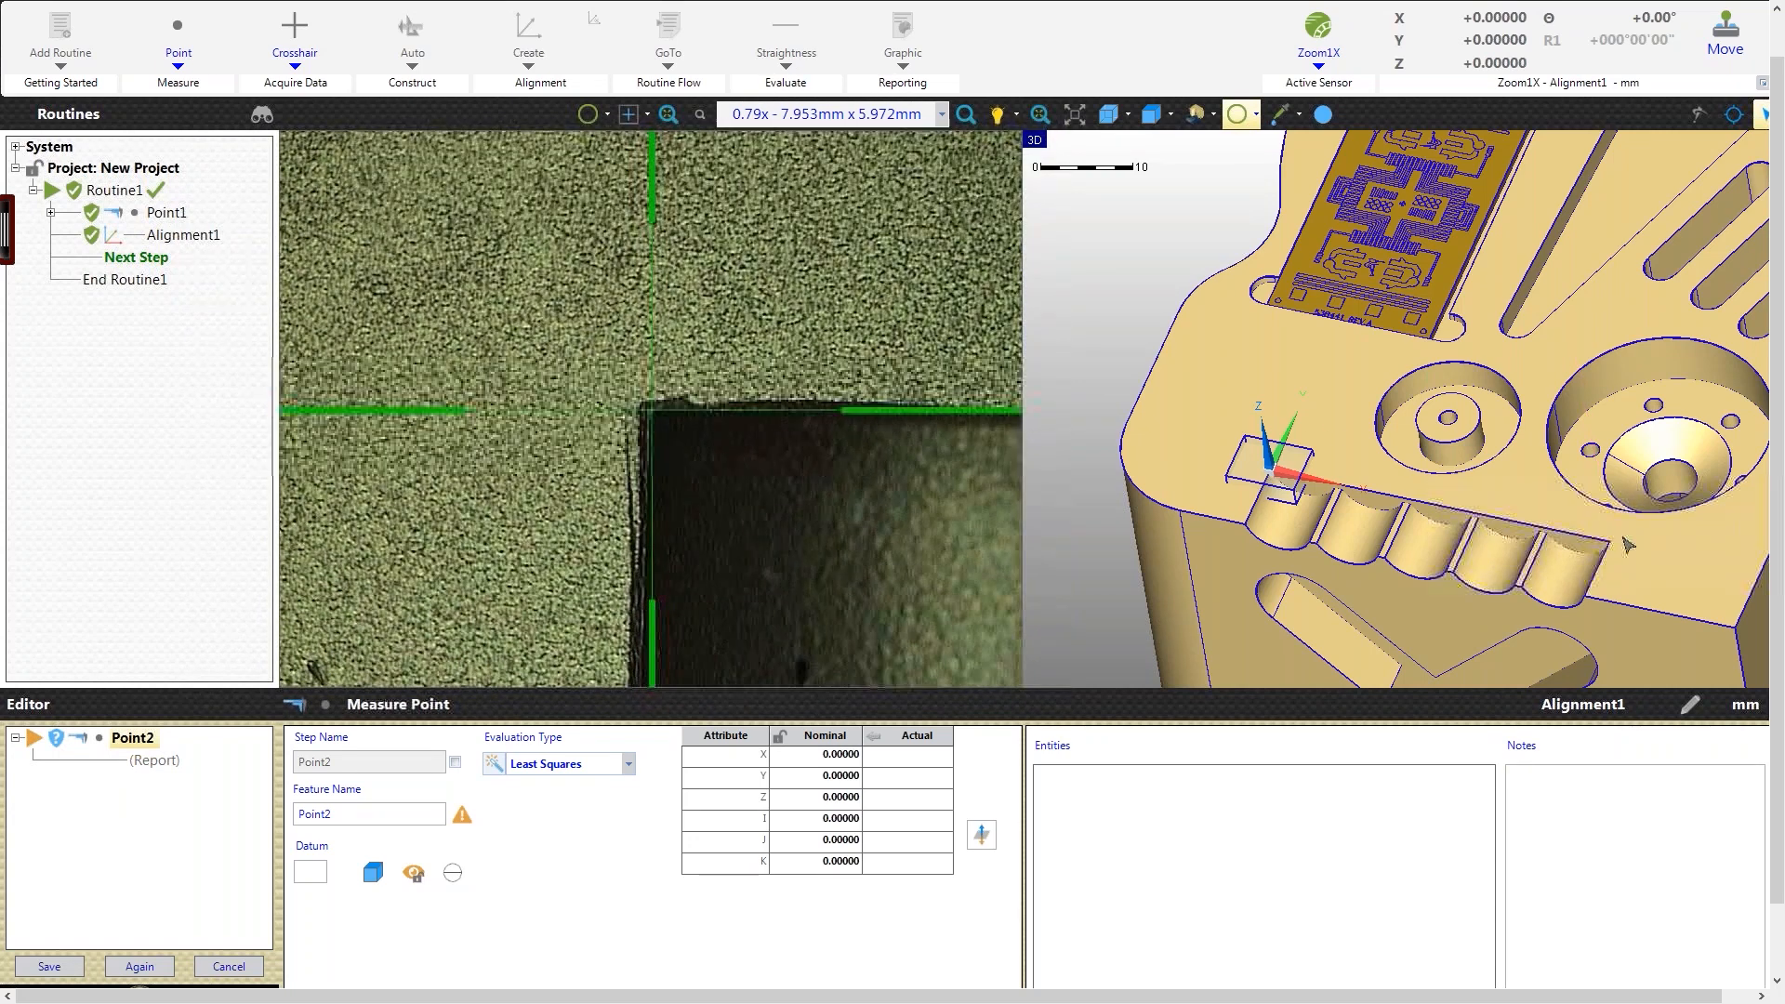
{"action": "mouse_move", "coordinate": [1615, 545]}
{"action": "middle_mouse_down"}
{"action": "mouse_move", "coordinate": [1608, 442]}
{"action": "mouse_move", "coordinate": [1617, 549]}
{"action": "middle_mouse_up"}
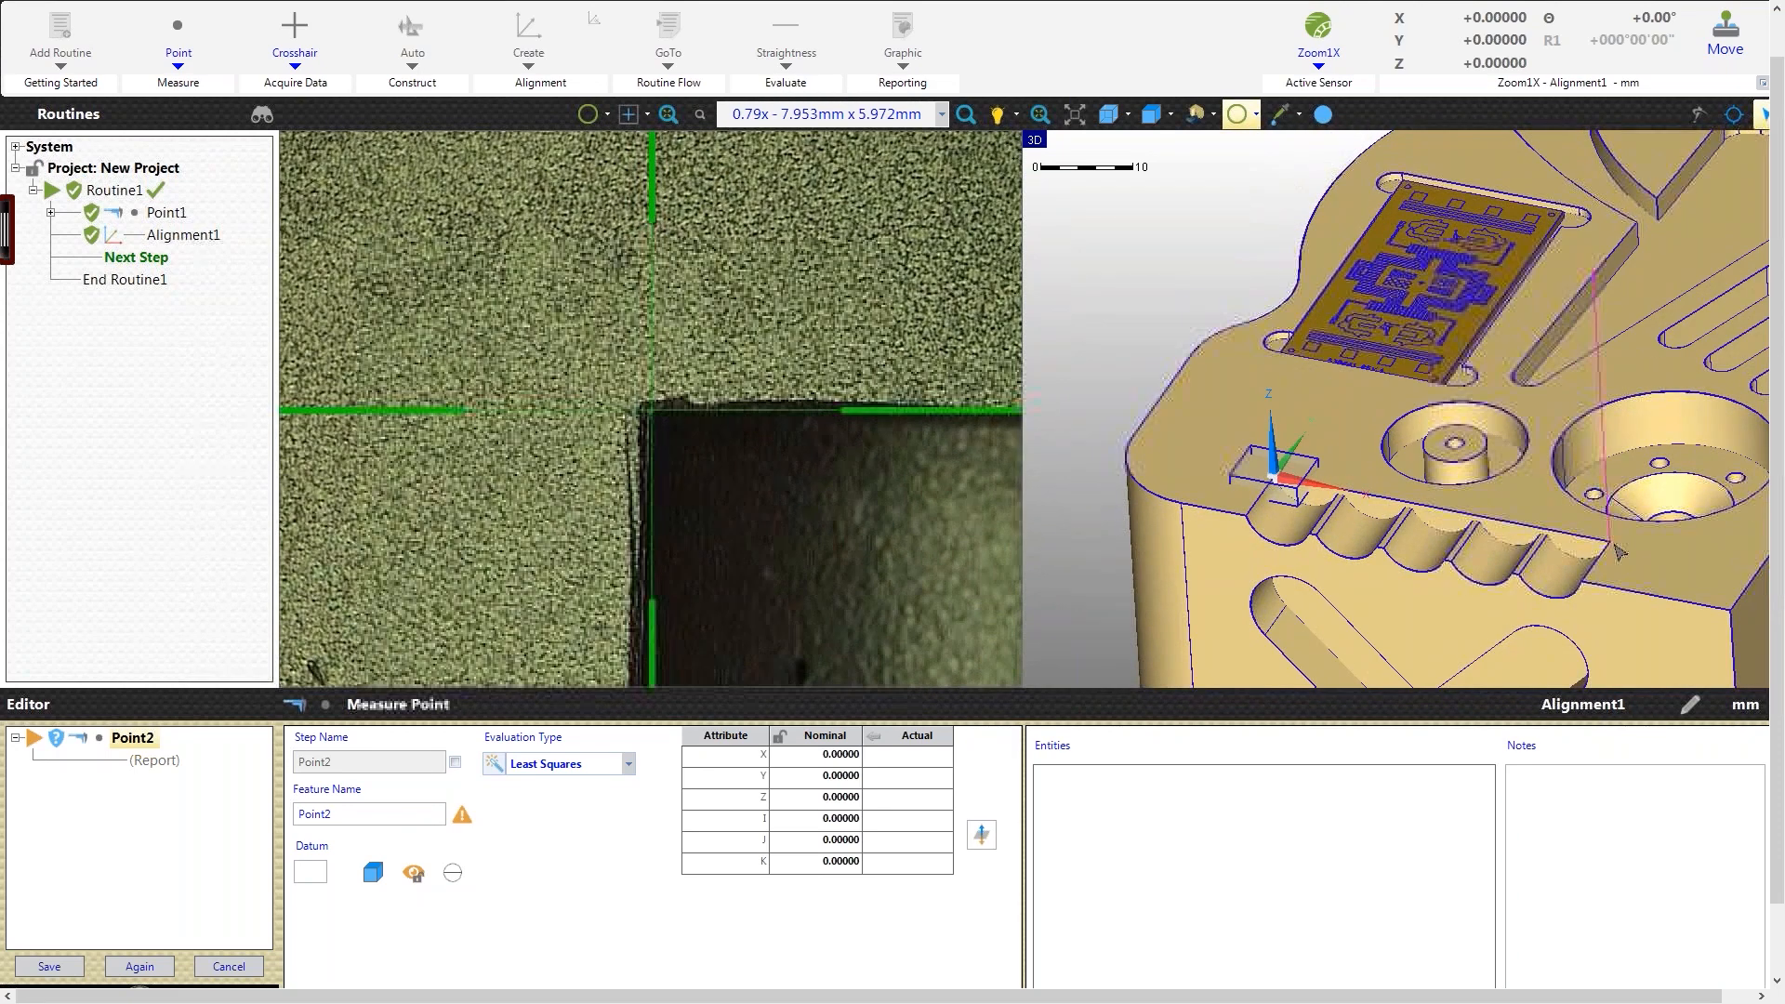
{"action": "left_click", "coordinate": [1611, 544]}
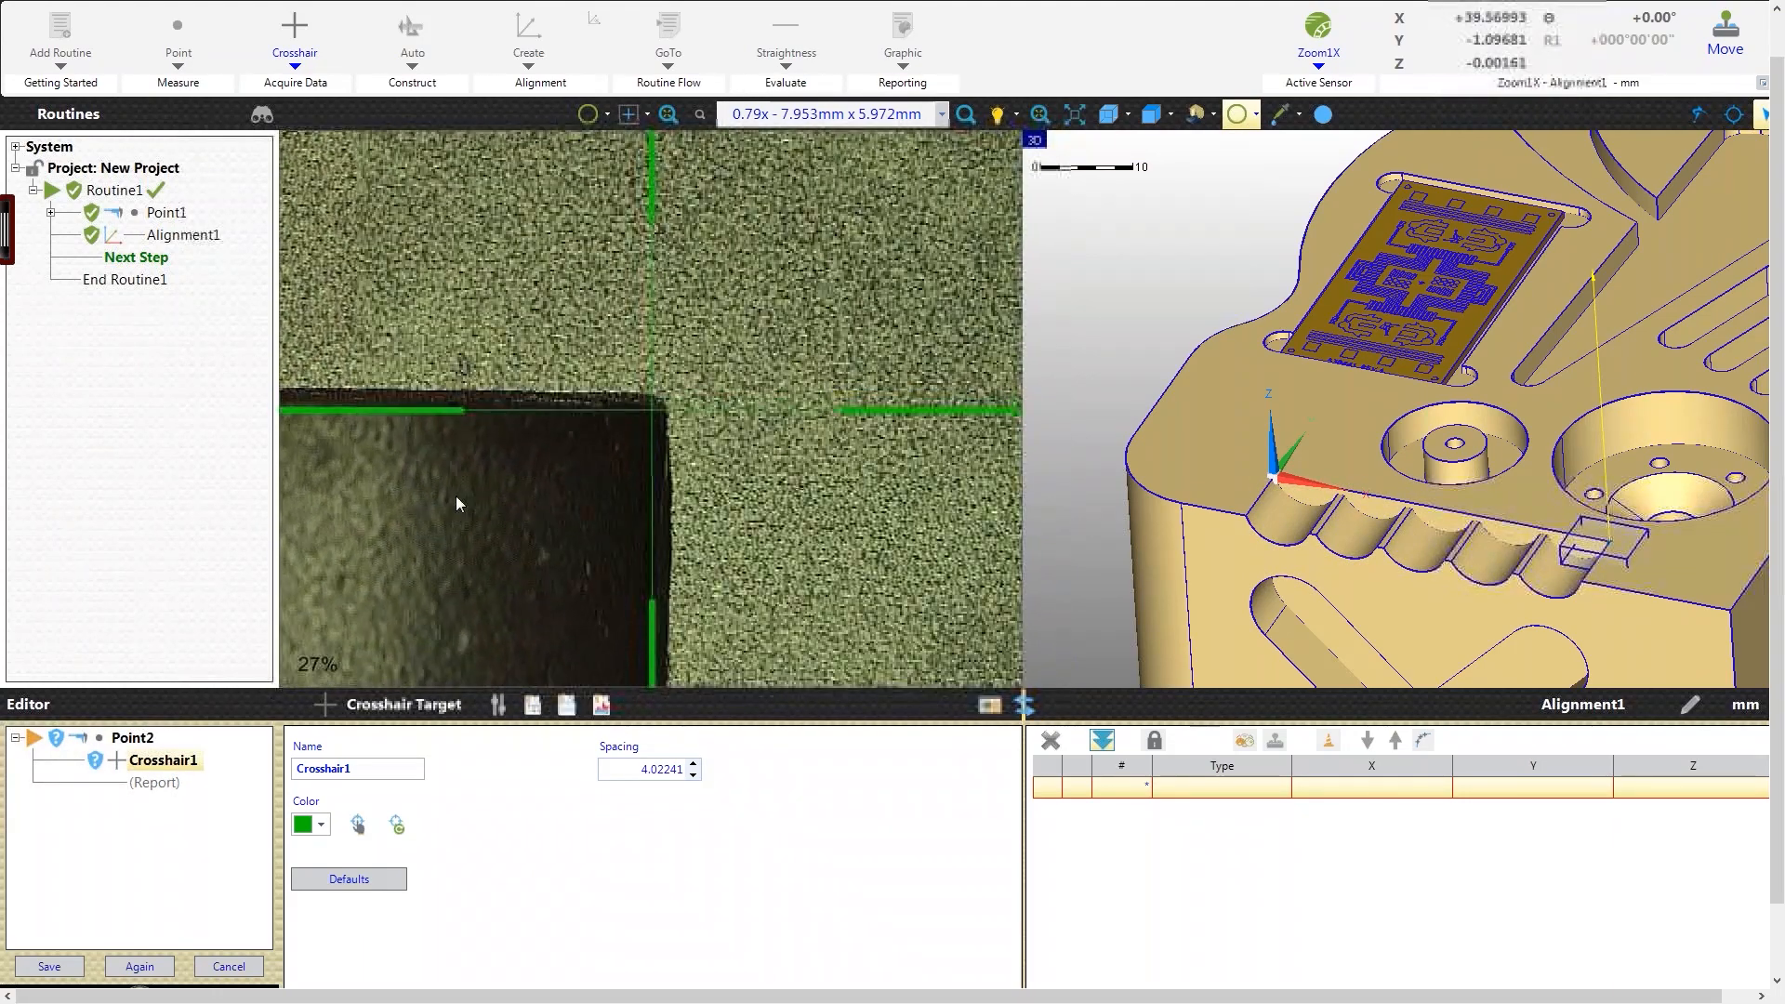
{"action": "left_click", "coordinate": [654, 407]}
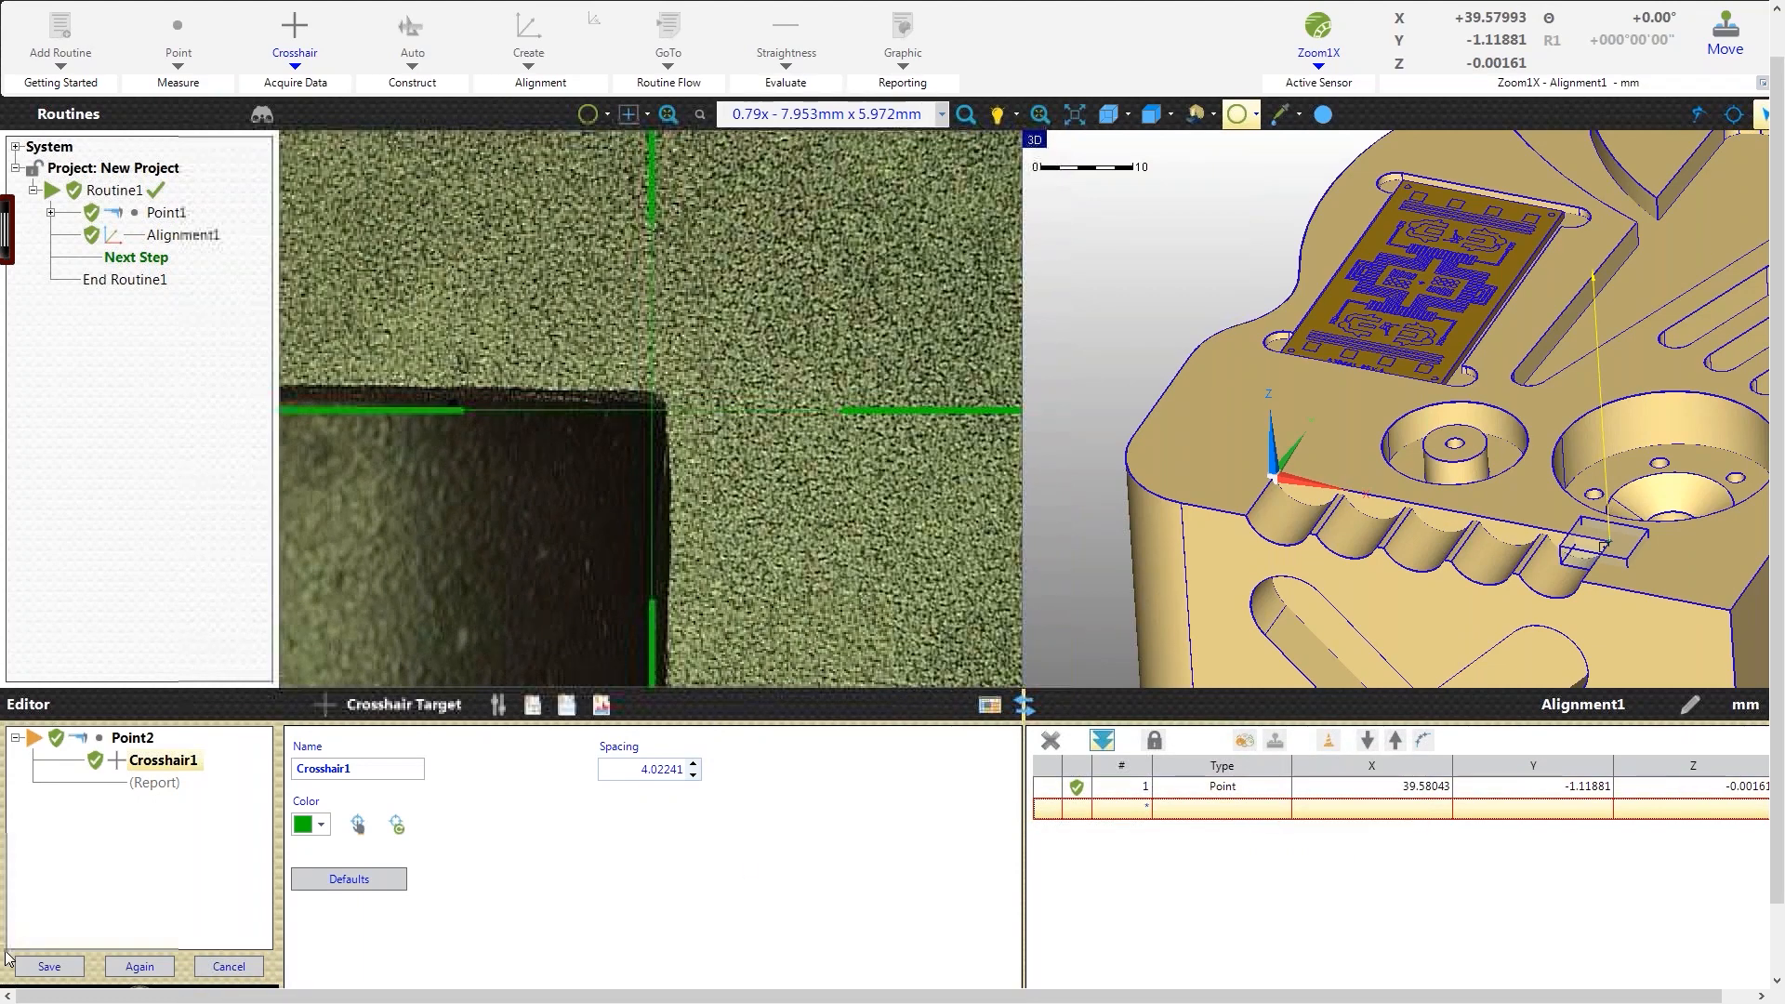
{"action": "left_click", "coordinate": [48, 967]}
Step: Create a second Features alignment with Point1 as the primary feature and Point2 as the secondary feature, and save it
{"action": "scroll", "coordinate": [1469, 521], "scroll_direction": "up", "scroll_amount": 3}
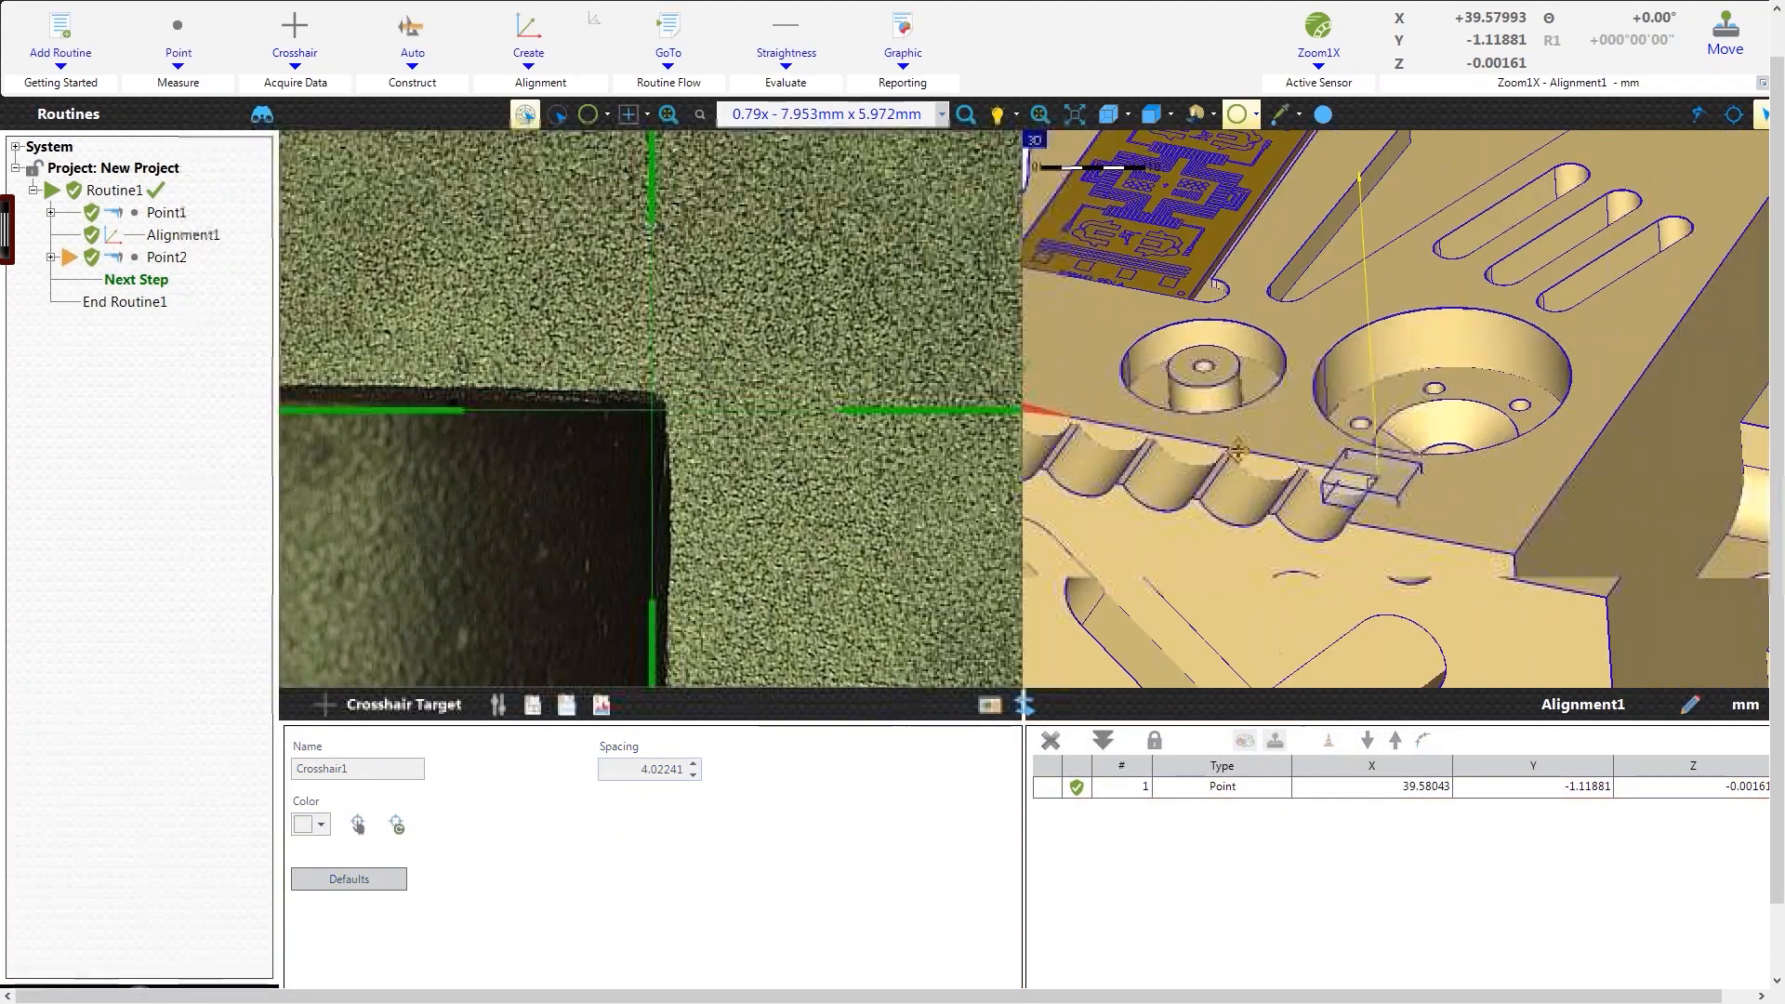
{"action": "scroll", "coordinate": [1401, 512], "scroll_direction": "up", "scroll_amount": 5}
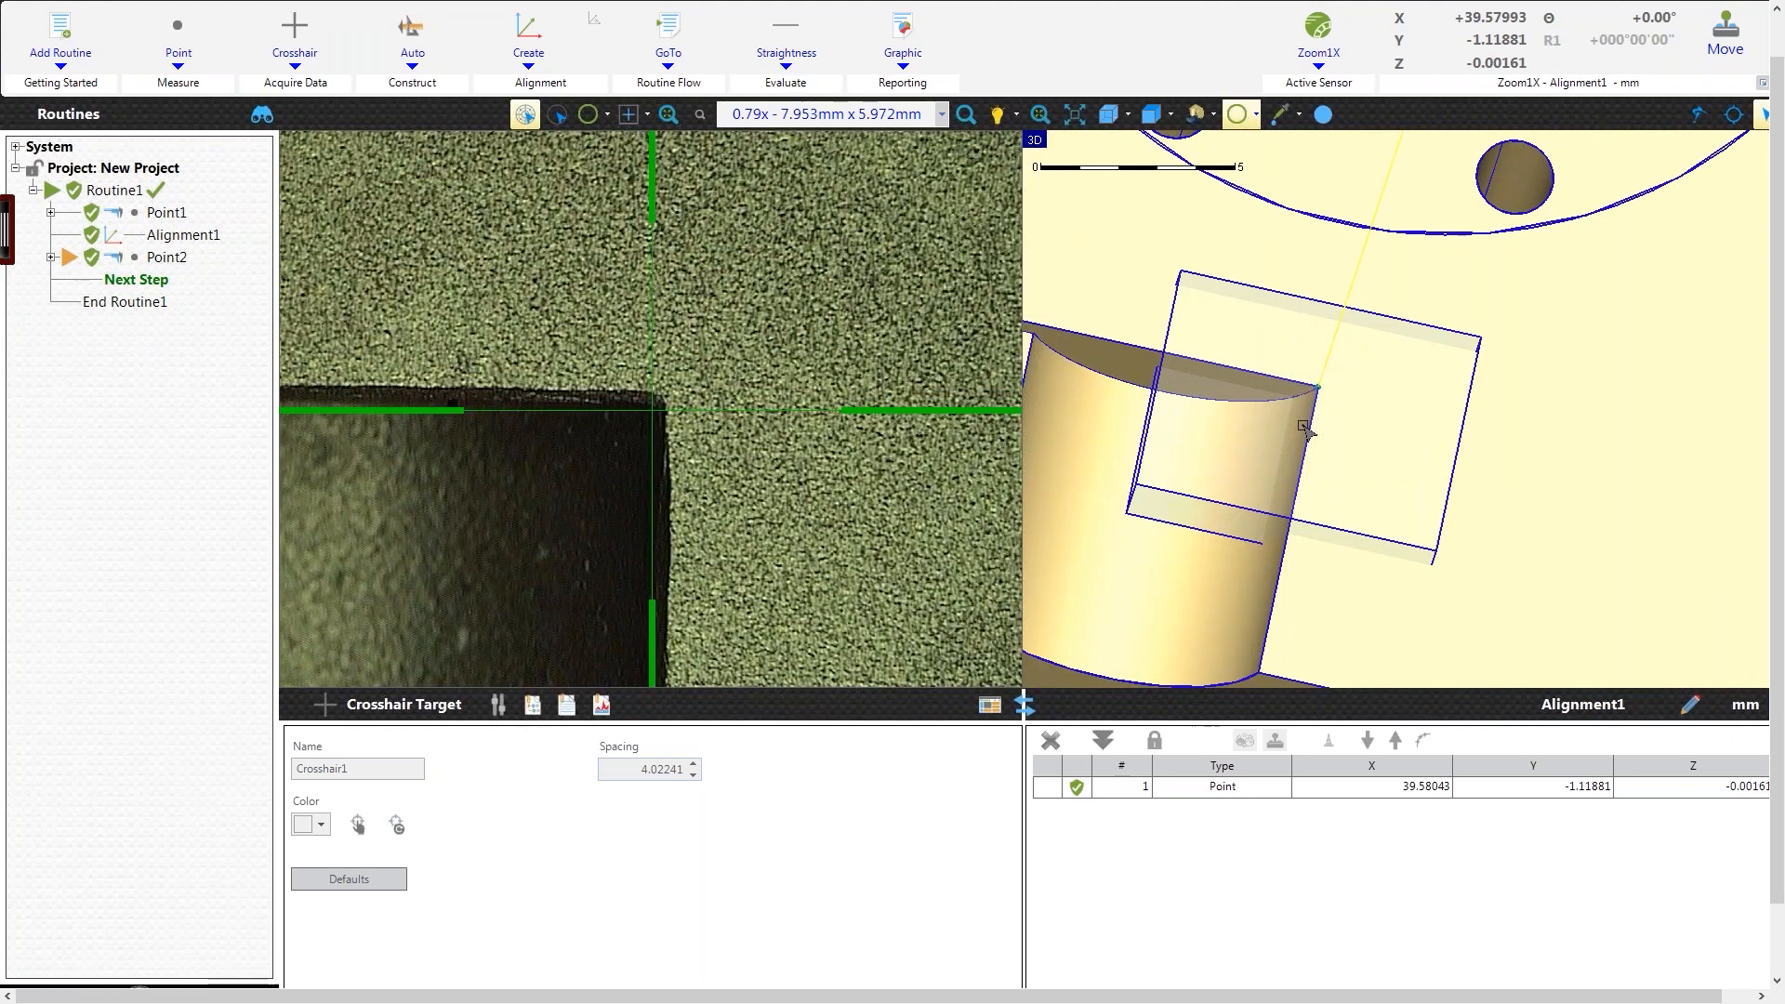
{"action": "left_click", "coordinate": [539, 45]}
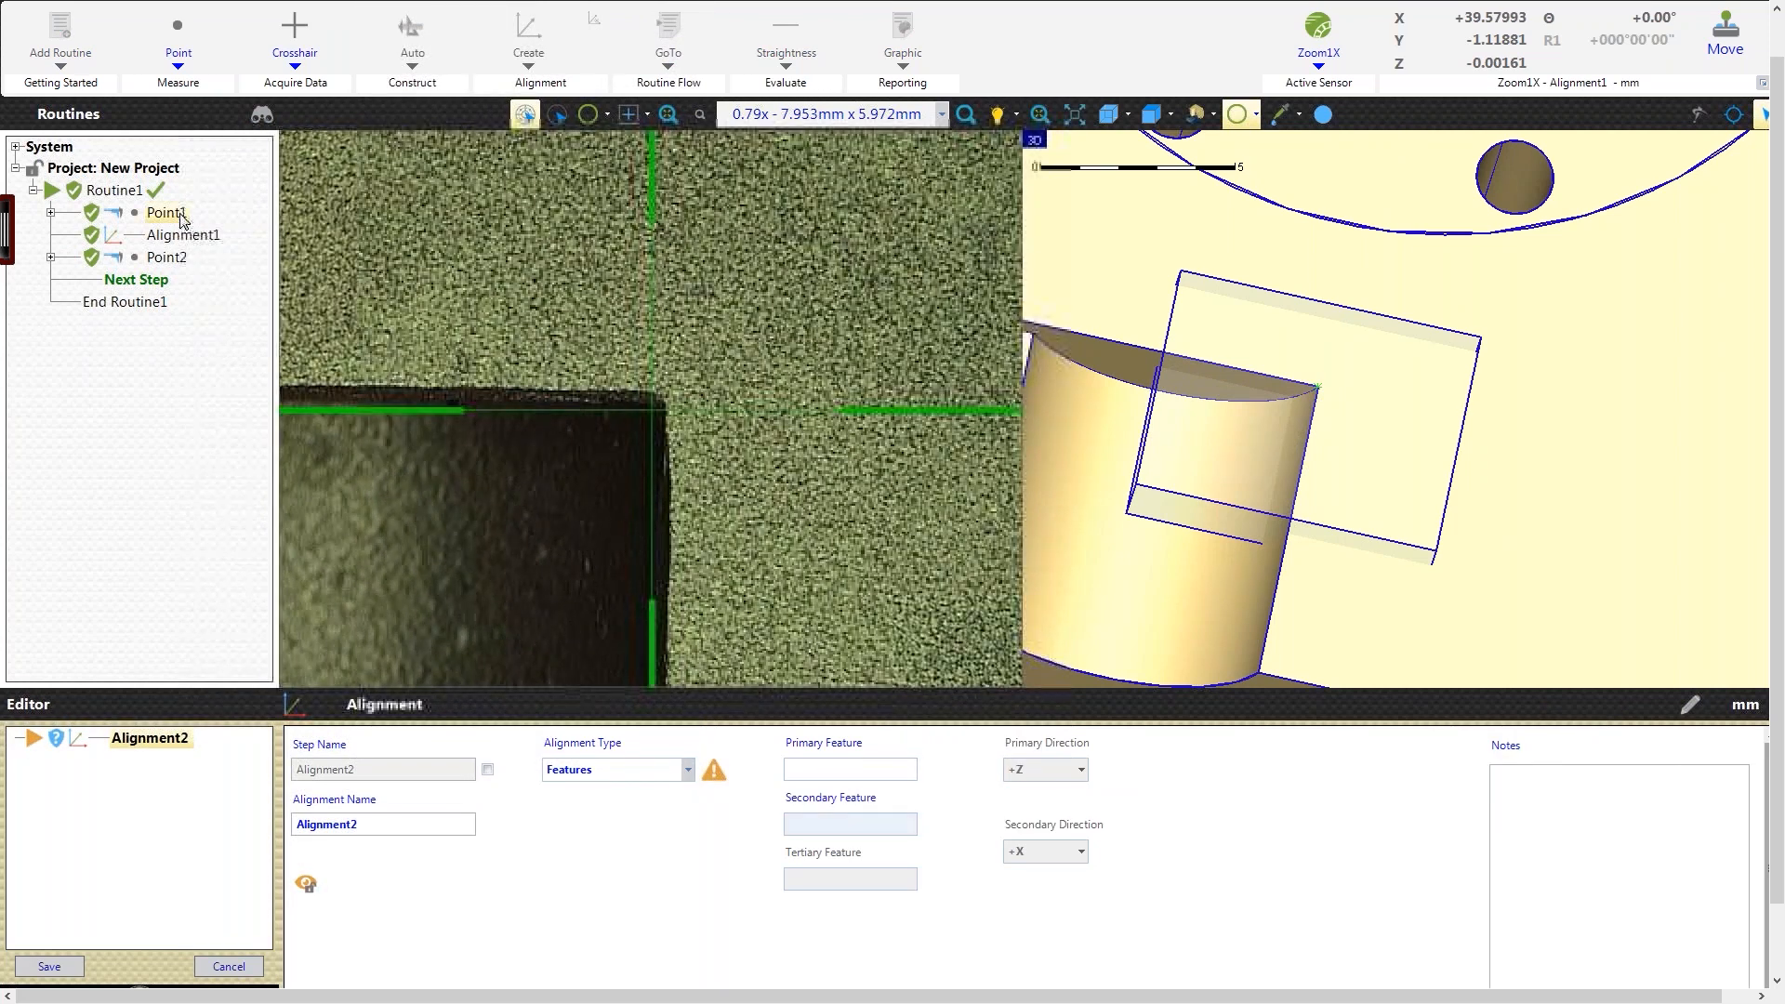
{"action": "left_click", "coordinate": [183, 217]}
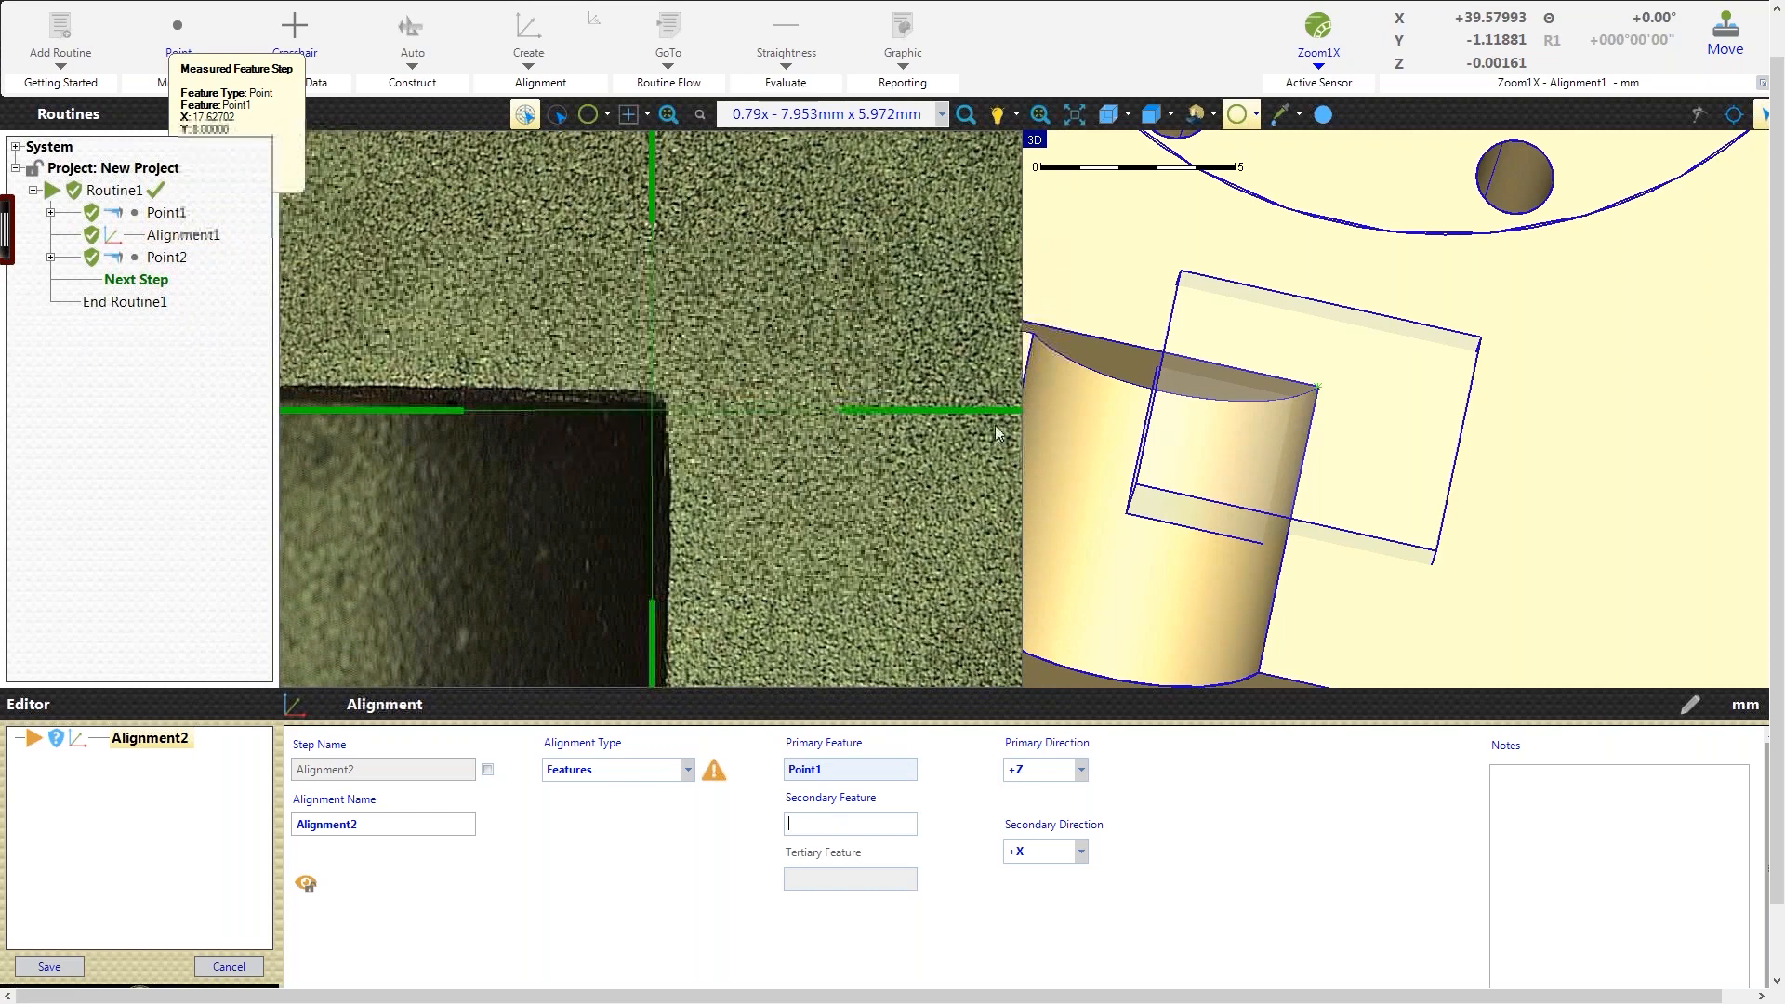
{"action": "scroll", "coordinate": [1151, 410], "scroll_direction": "down", "scroll_amount": 3}
{"action": "scroll", "coordinate": [1151, 410], "scroll_direction": "down", "scroll_amount": 5}
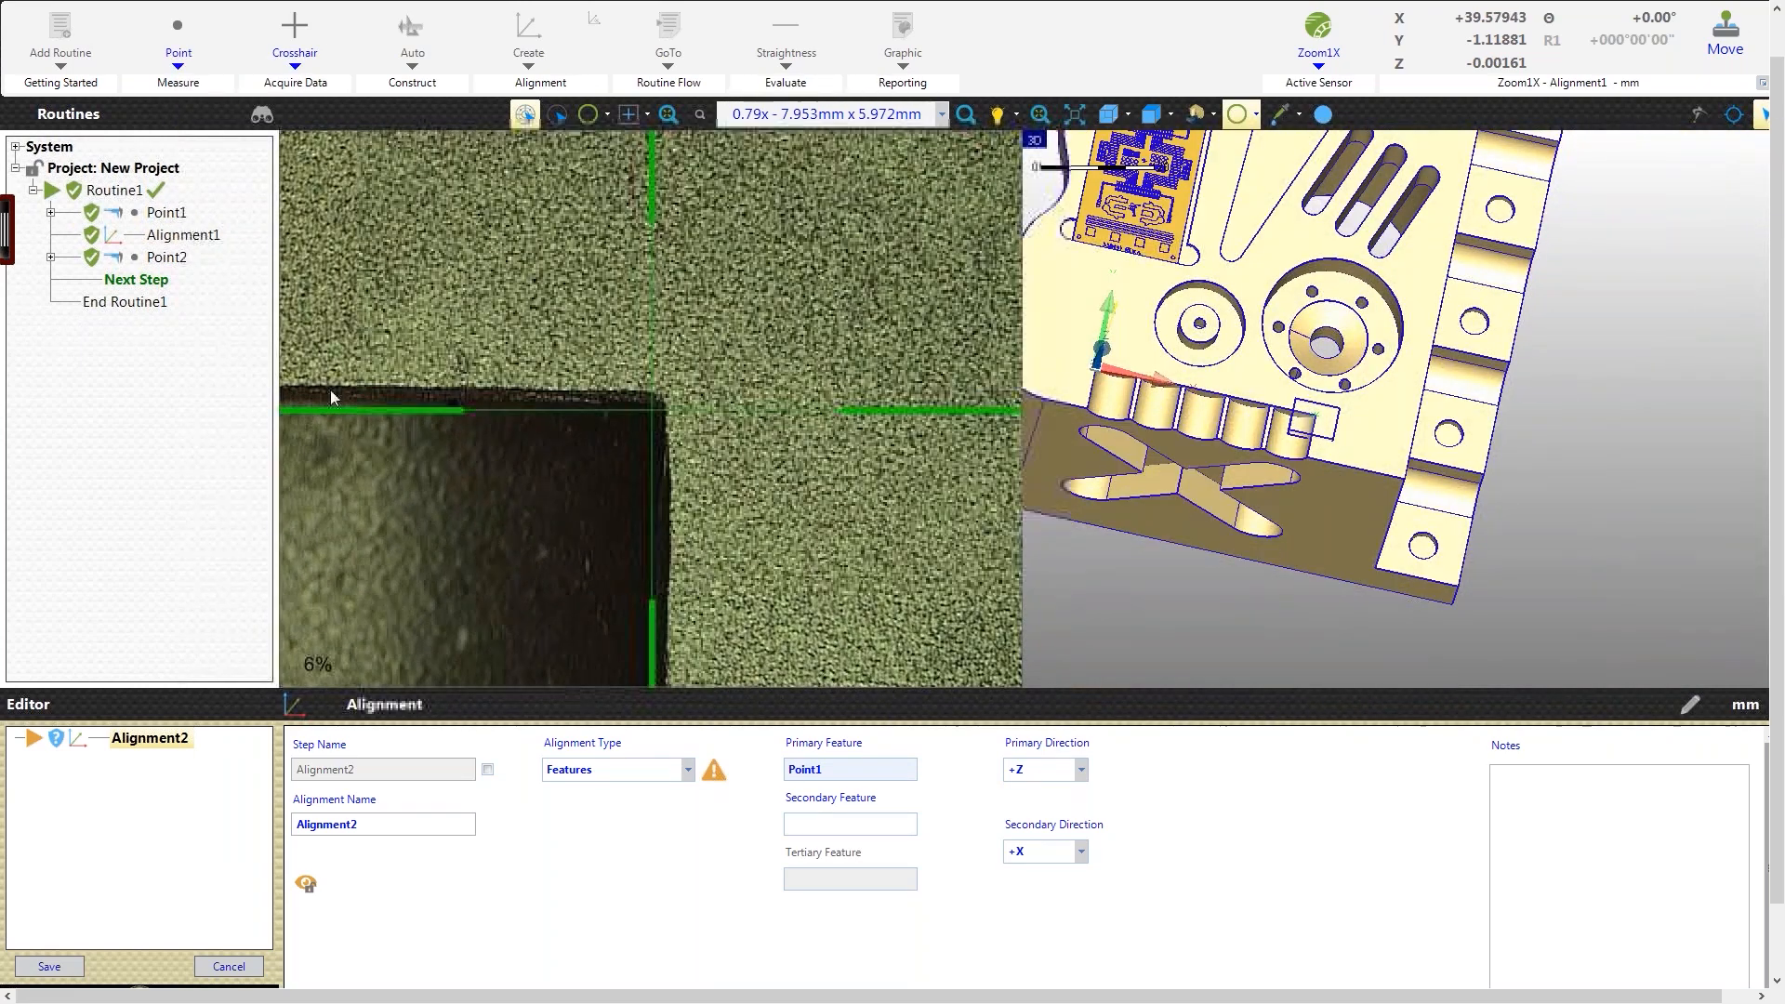
{"action": "left_click", "coordinate": [156, 265]}
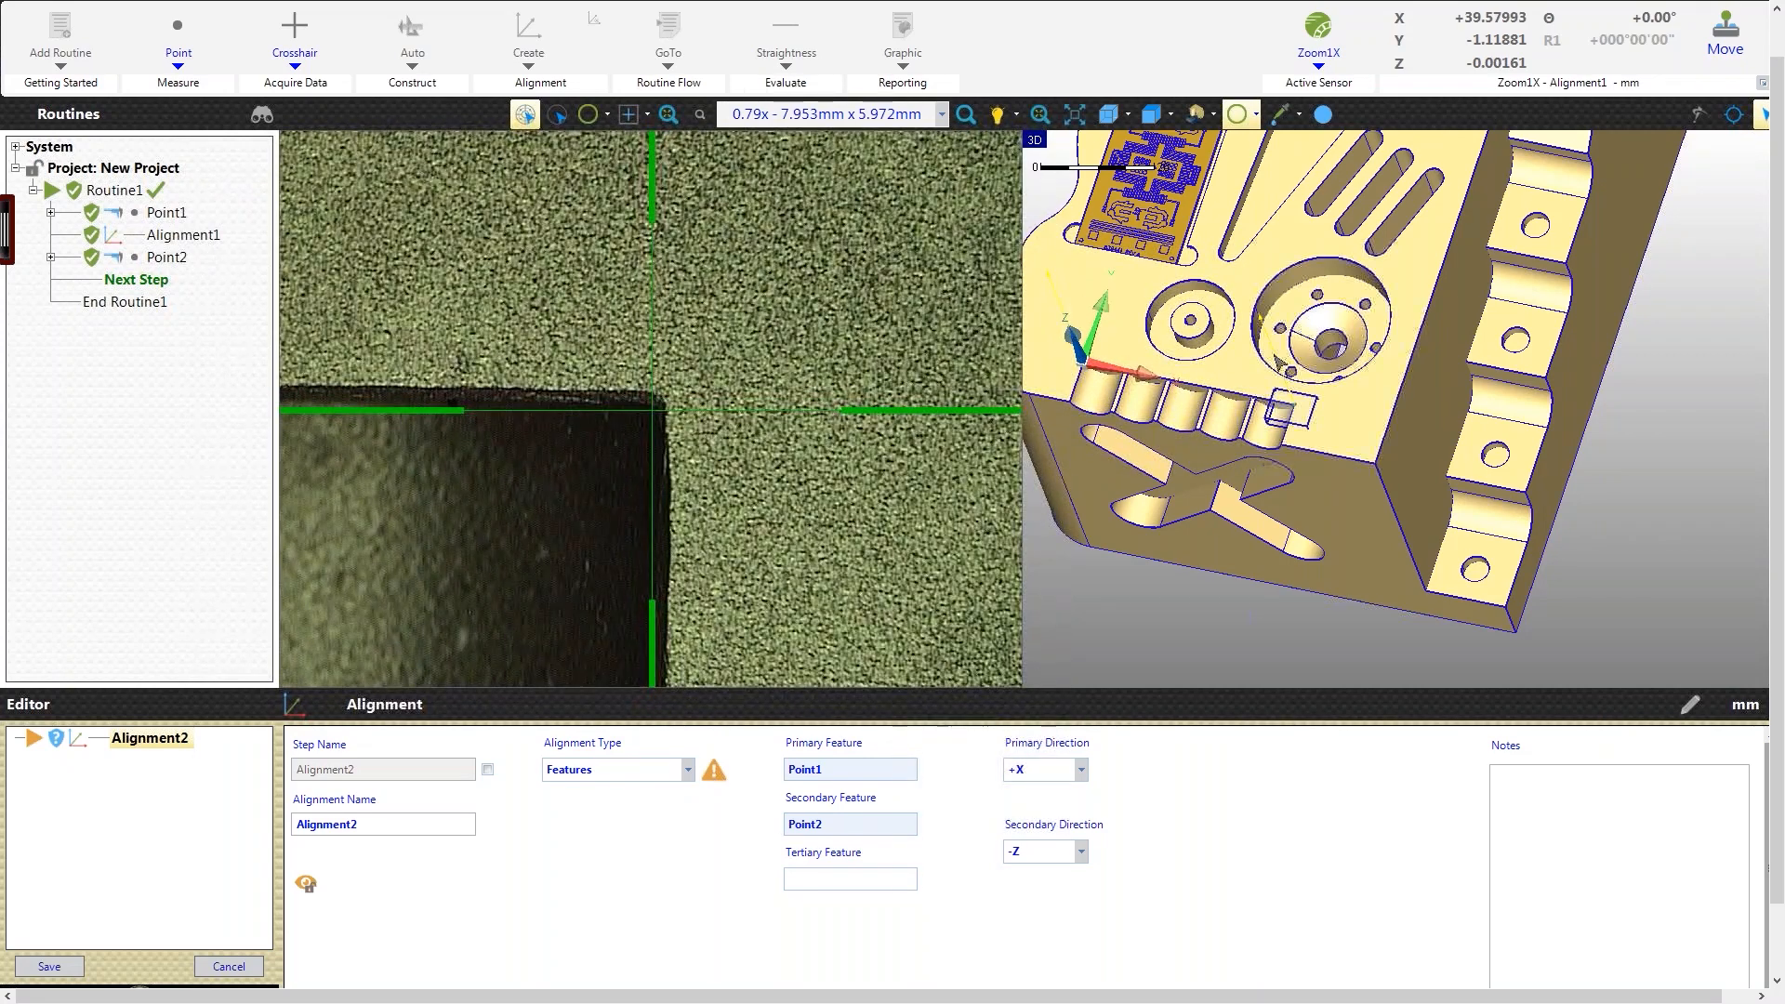
{"action": "left_click", "coordinate": [49, 966]}
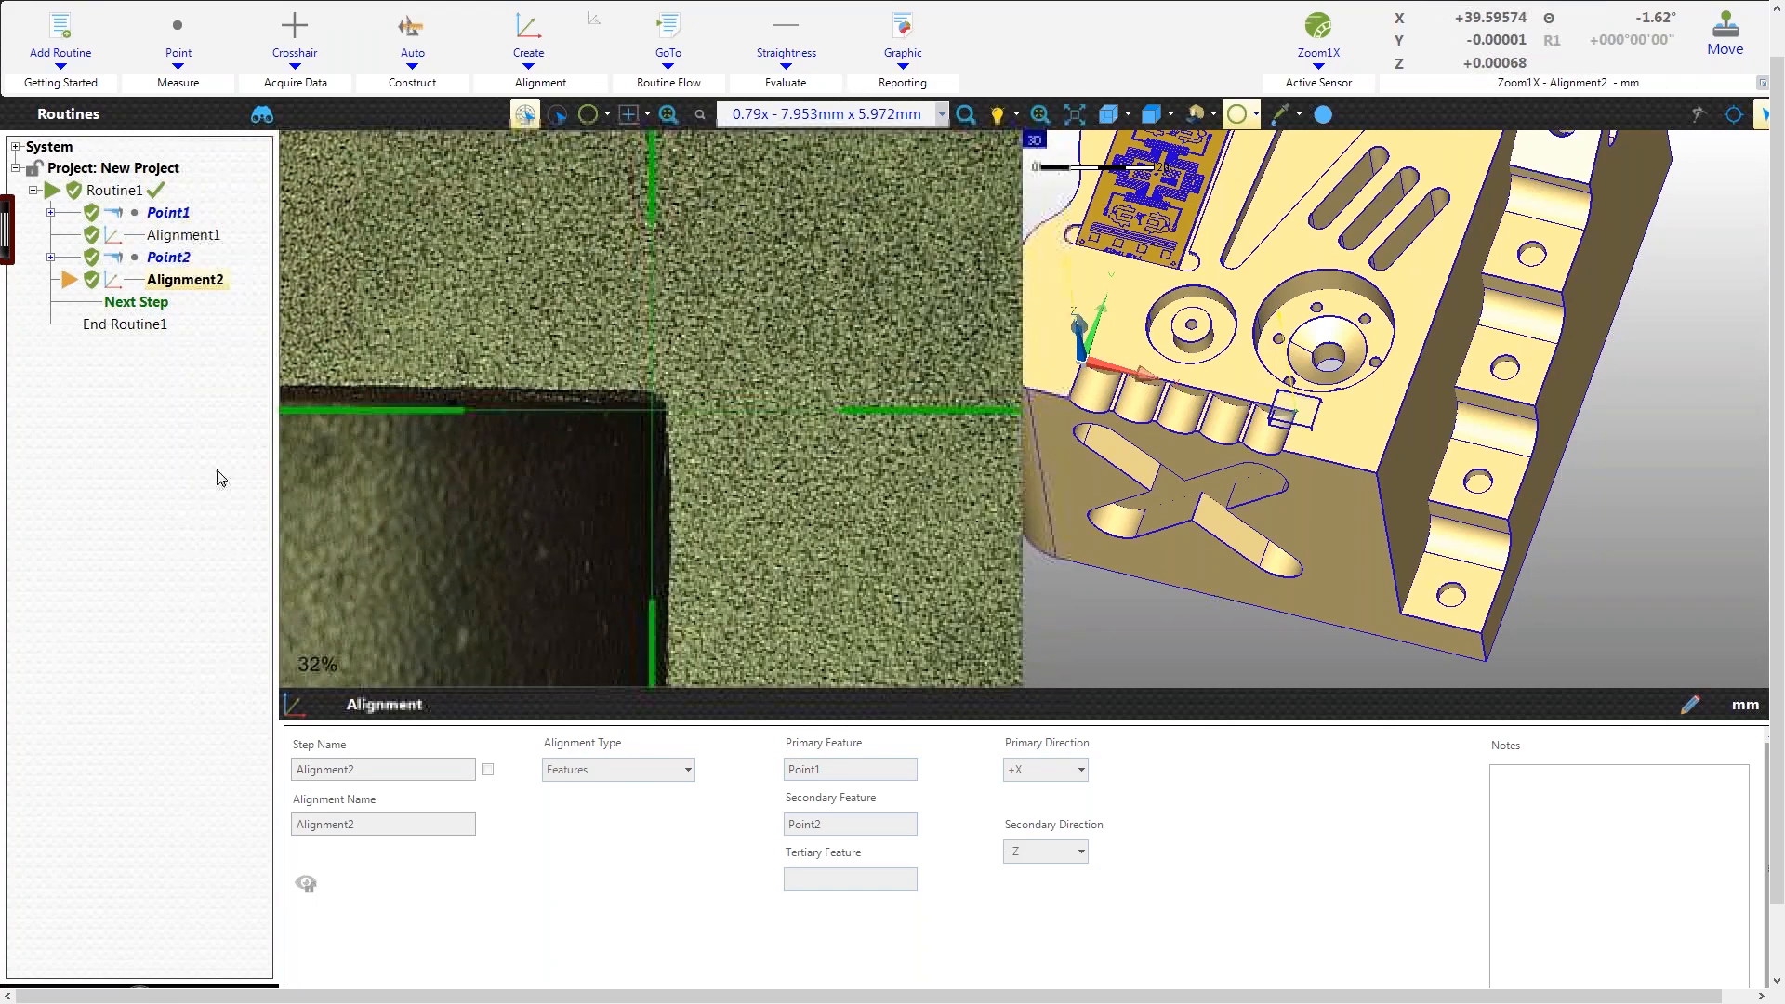
Step: Reopen Point1 for editing and turn on Manual Movement for its Crosshair2 target
{"action": "double_click", "coordinate": [165, 213]}
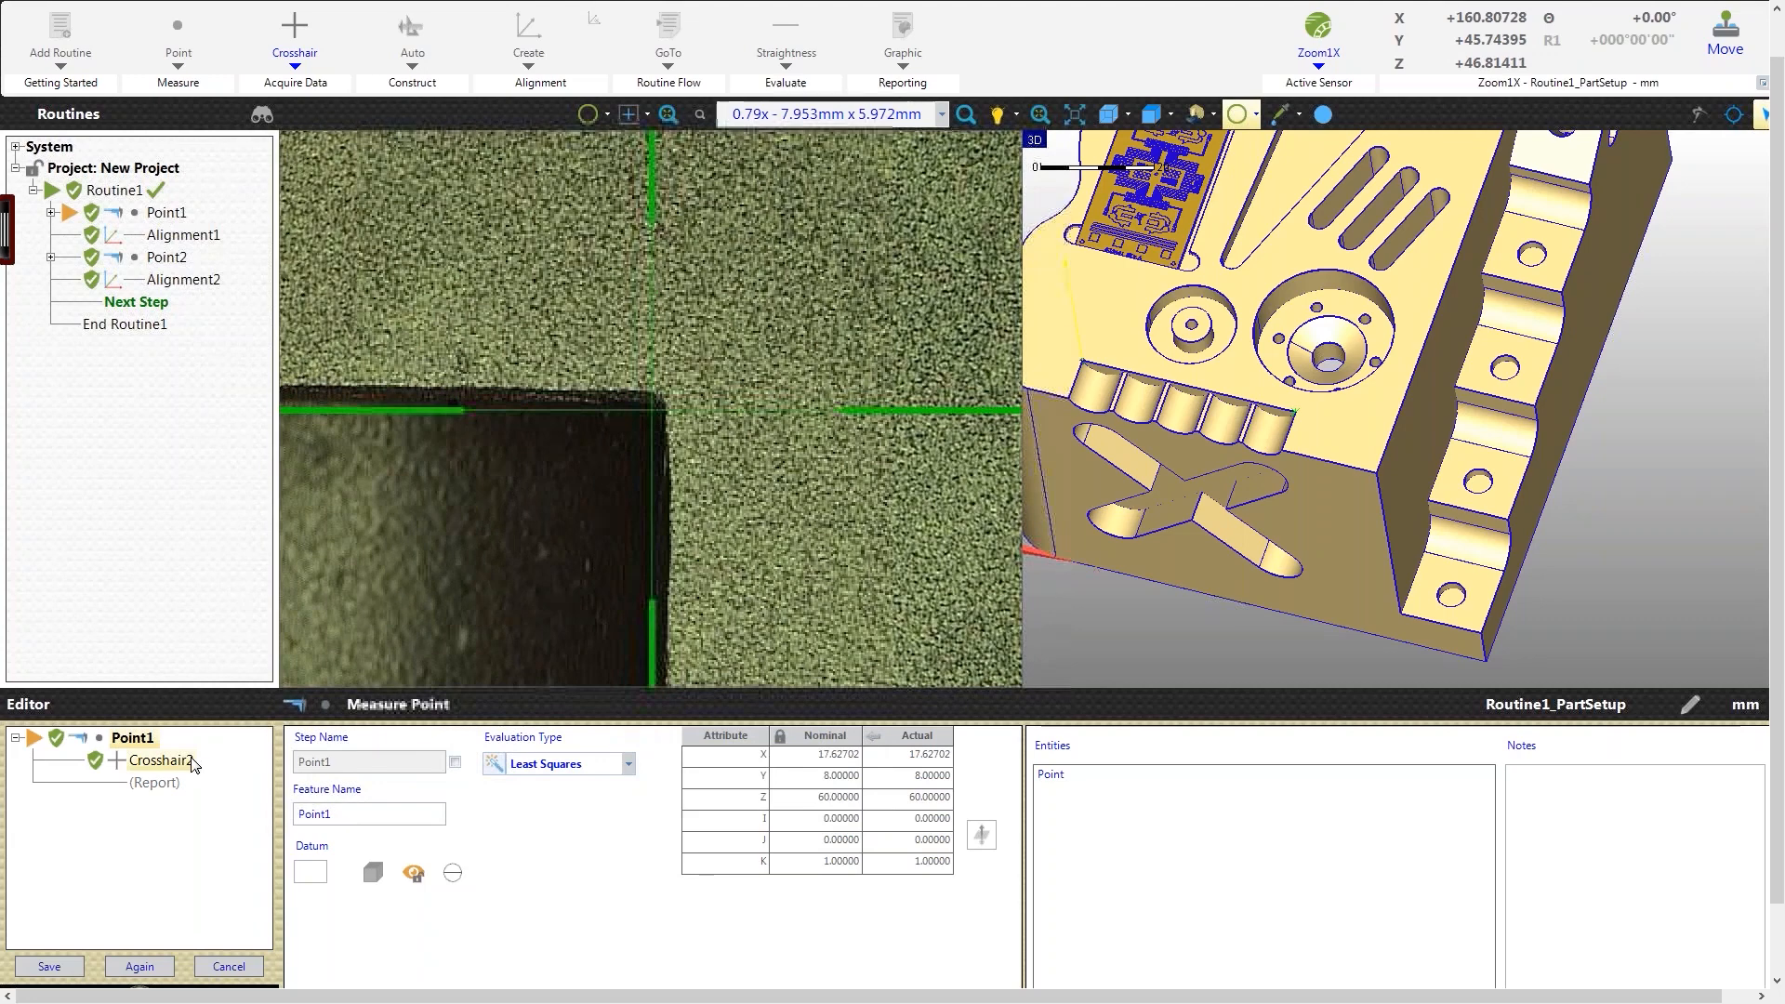
{"action": "left_click", "coordinate": [177, 760]}
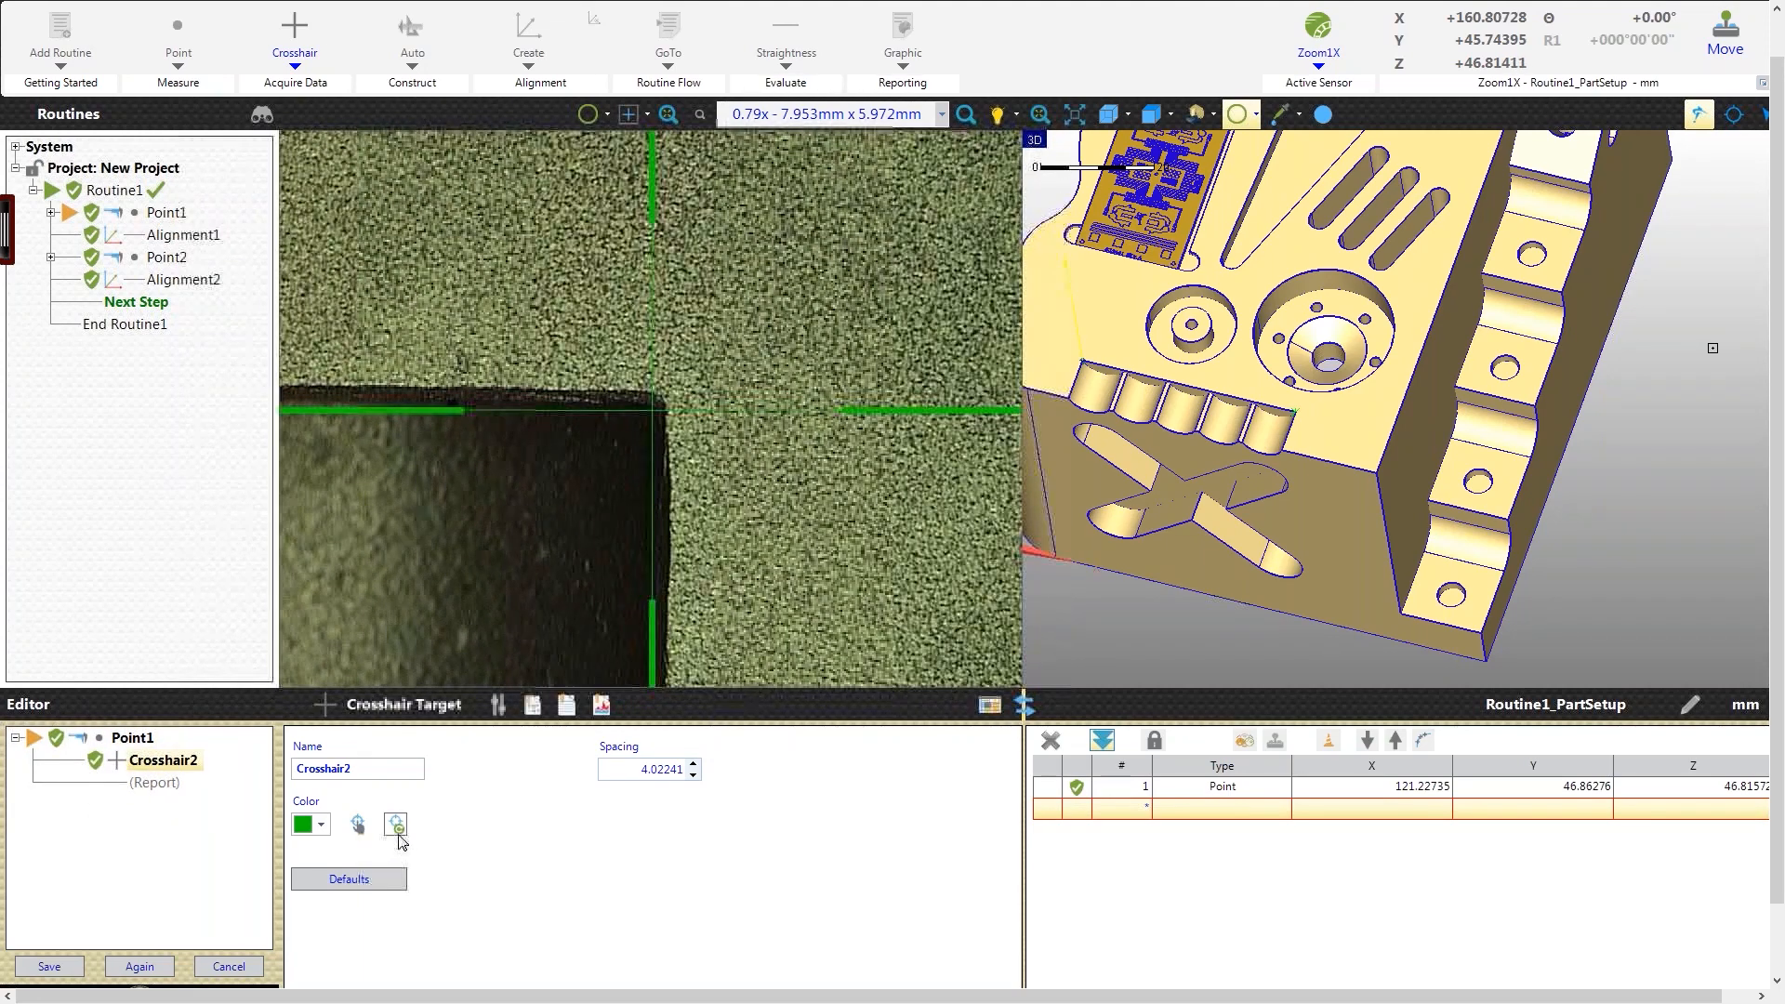
{"action": "left_click", "coordinate": [358, 826]}
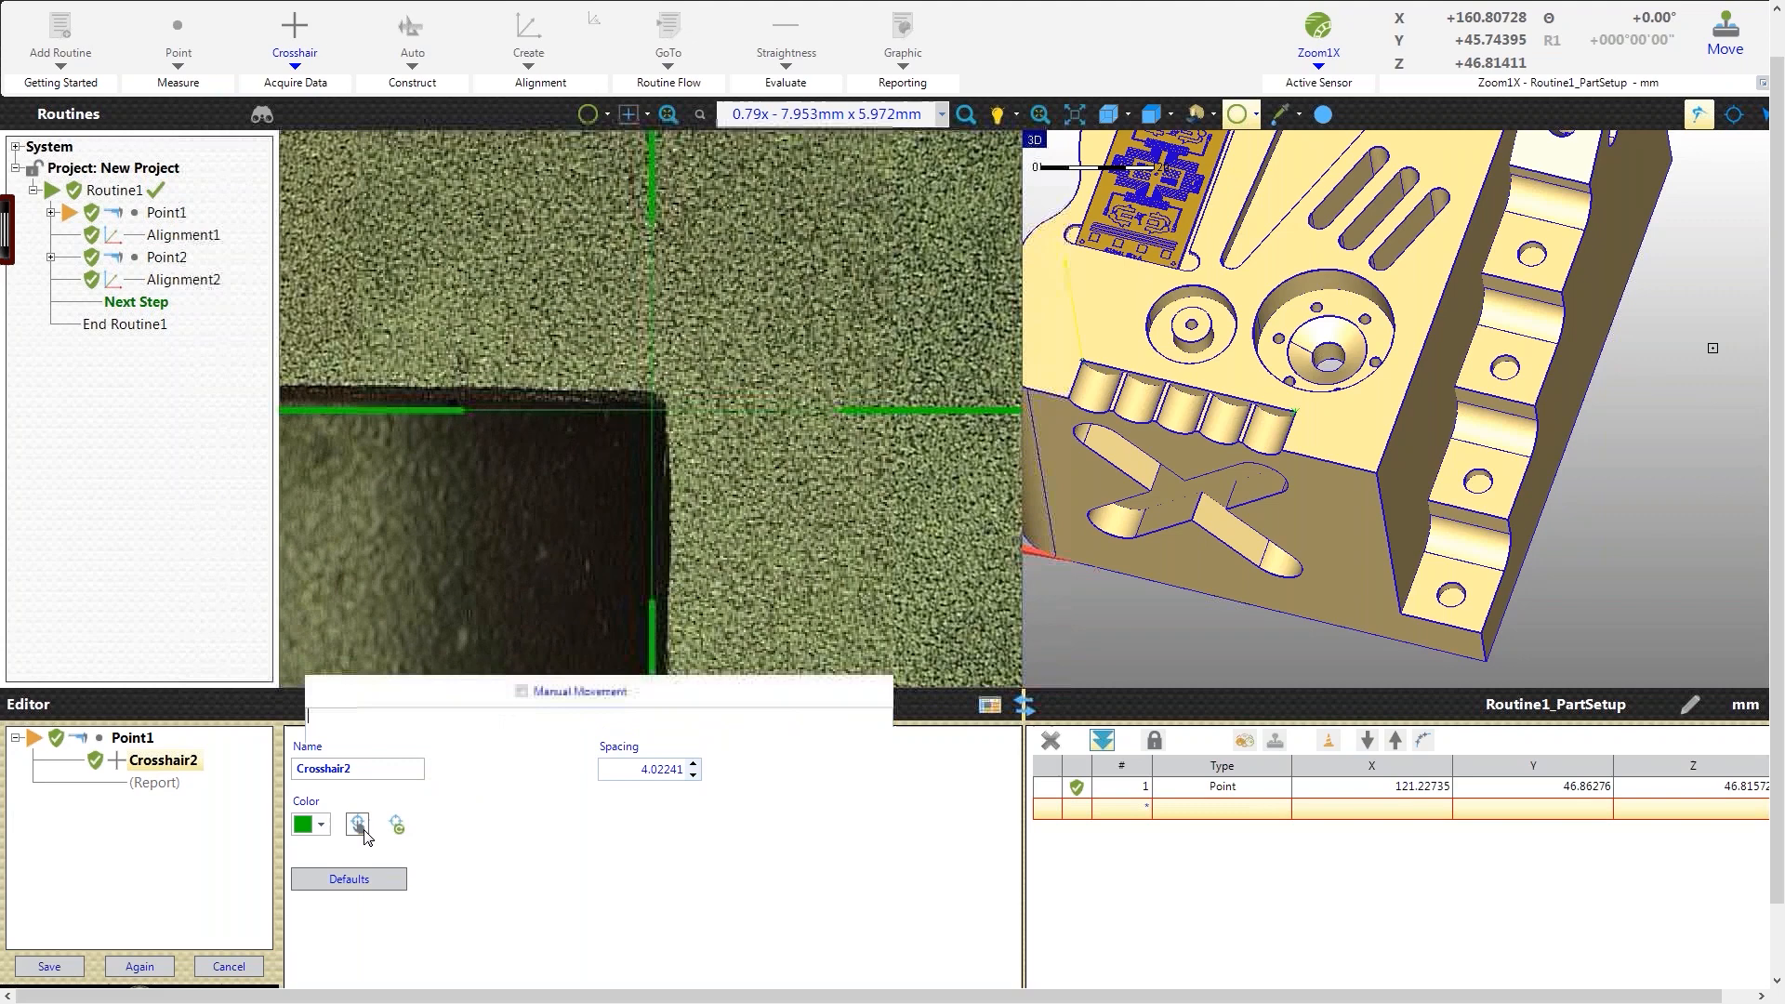
{"action": "left_click", "coordinate": [522, 692]}
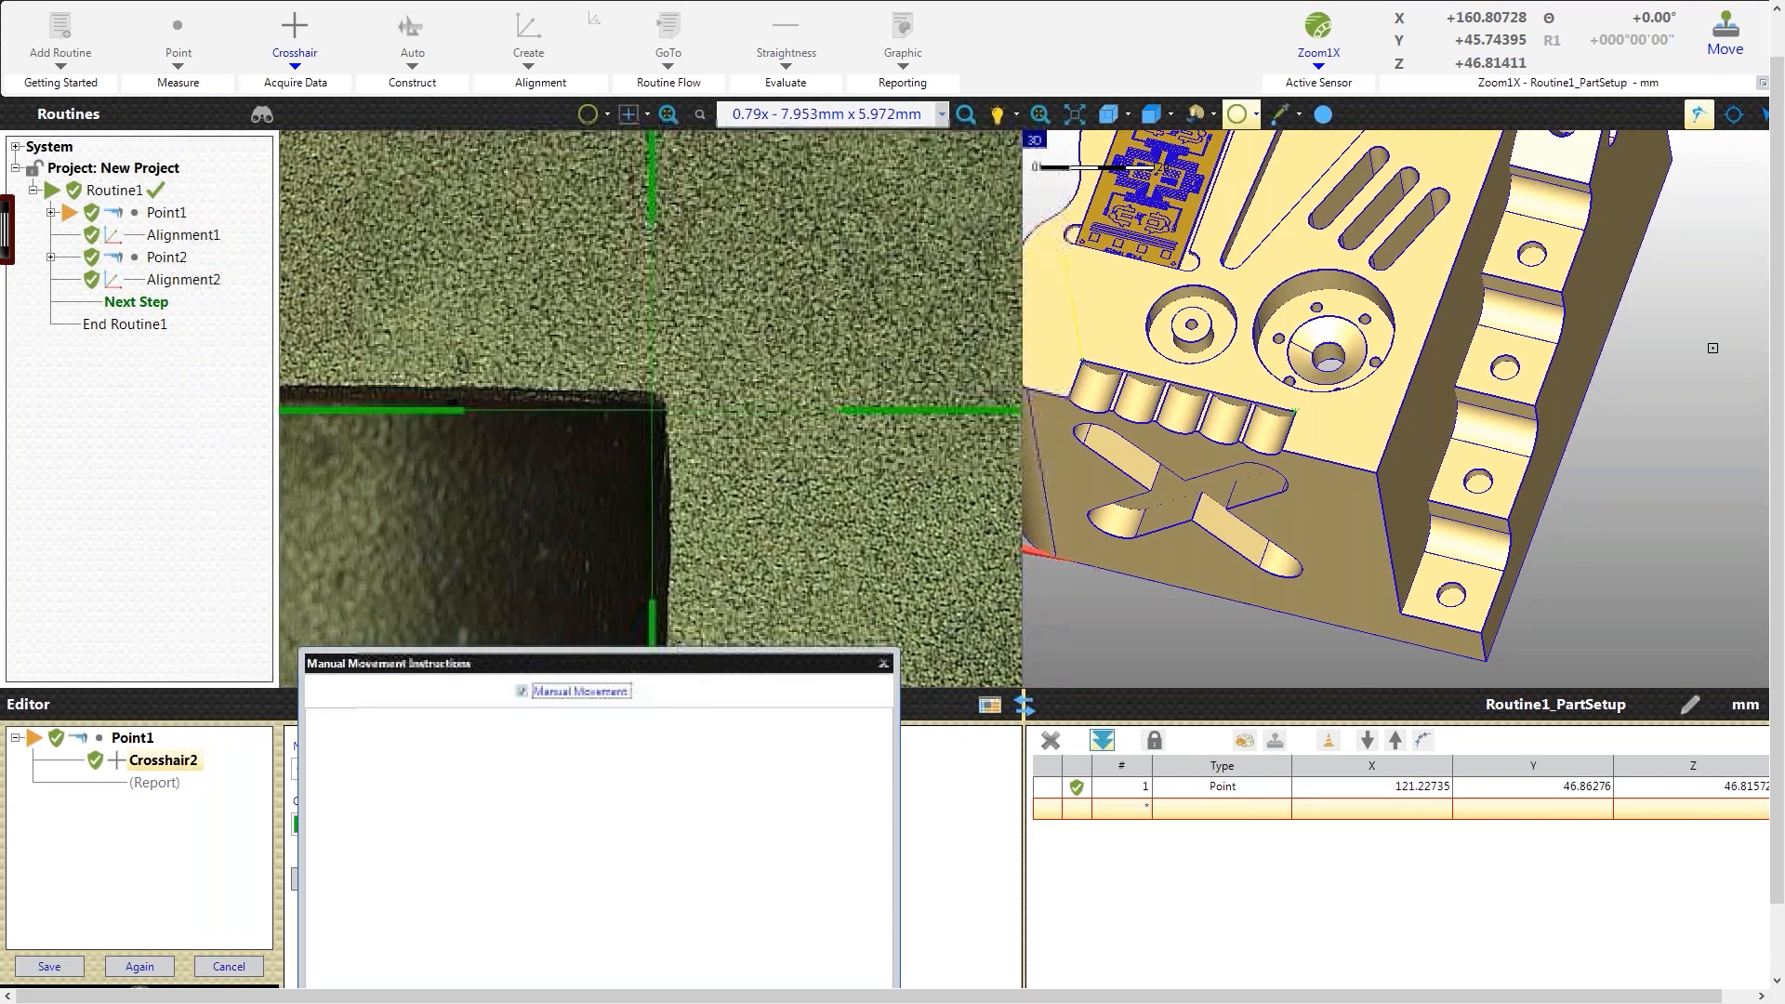
Step: Insert the desktop image AlignTest.JPG into the crosshair target's Manual Movement Instructions
{"action": "right_click", "coordinate": [557, 841]}
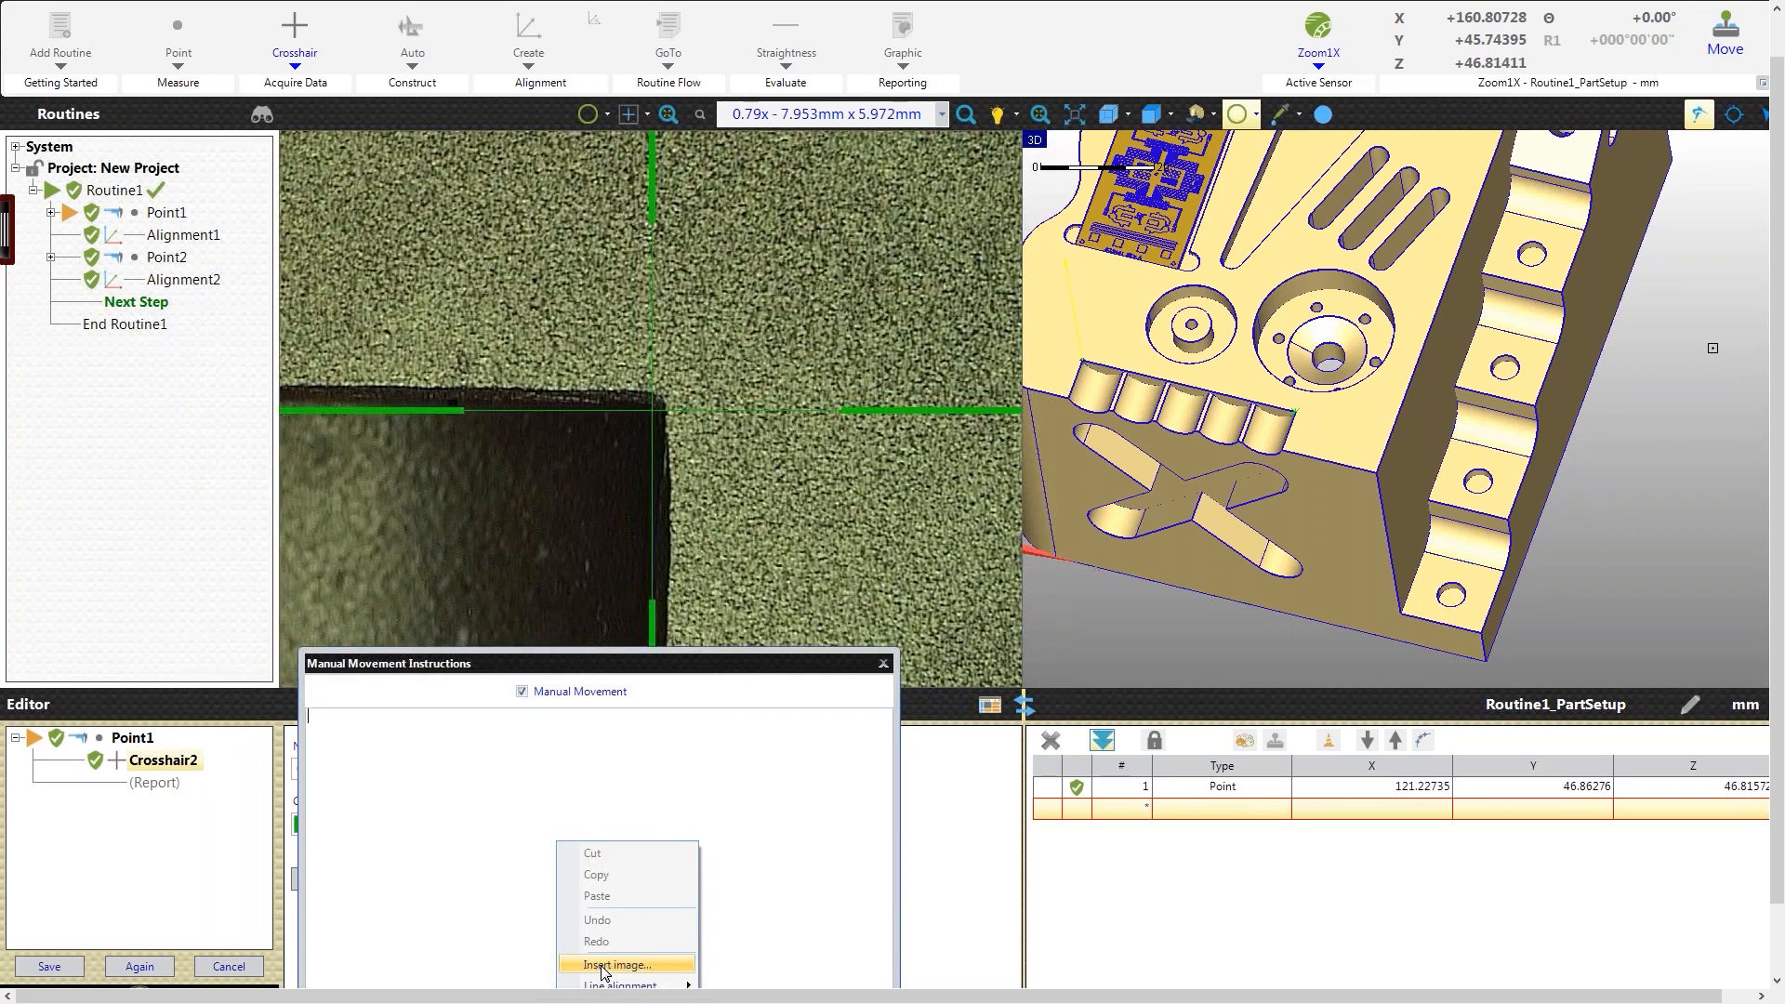
{"action": "left_click", "coordinate": [603, 965]}
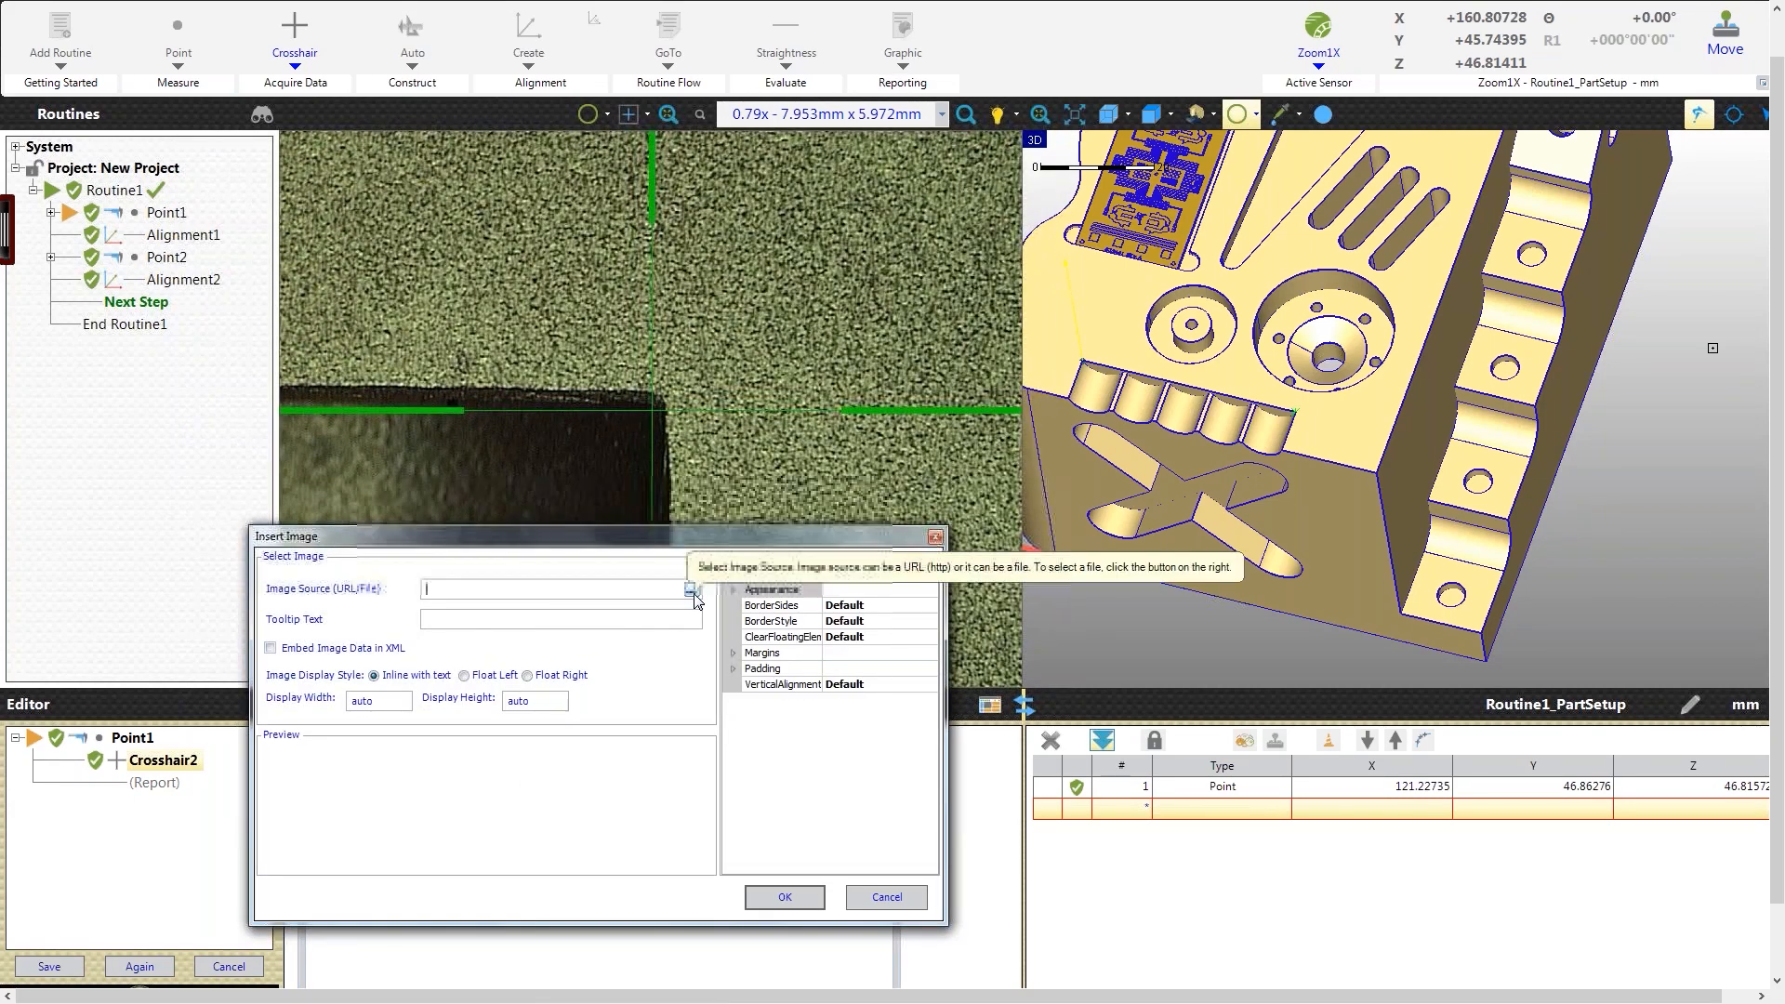
{"action": "left_click", "coordinate": [691, 592]}
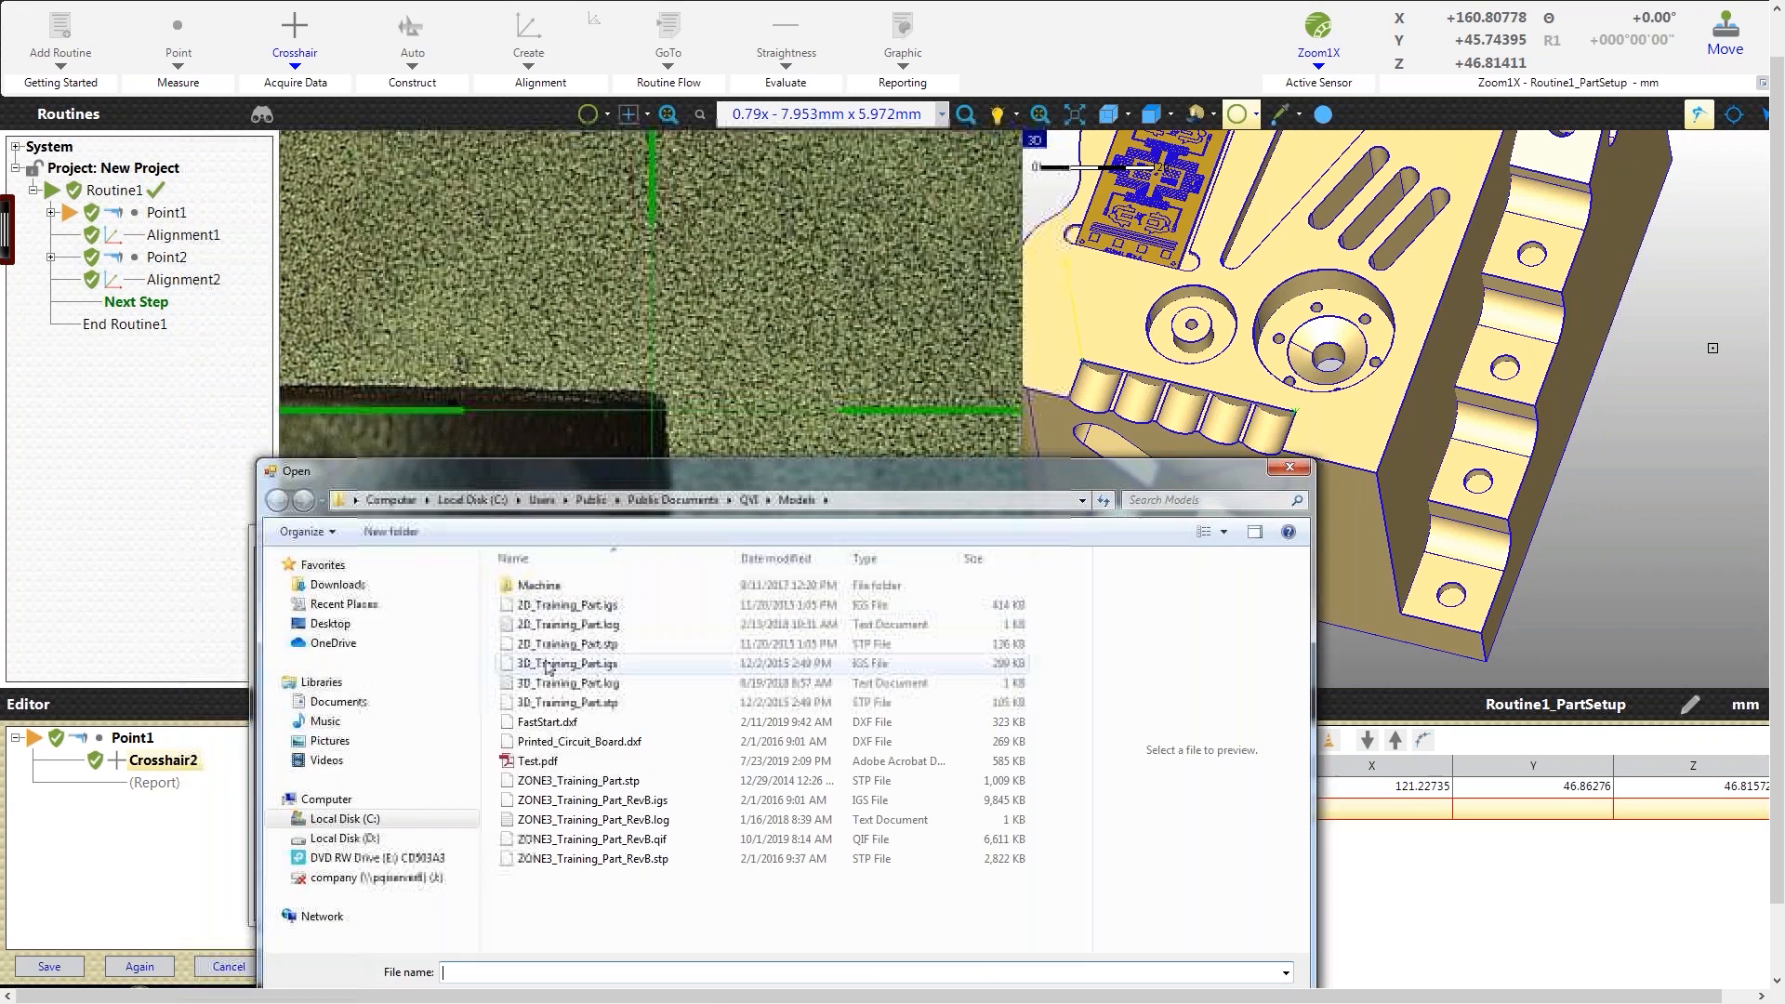
{"action": "left_click", "coordinate": [330, 623]}
{"action": "left_click", "coordinate": [572, 829]}
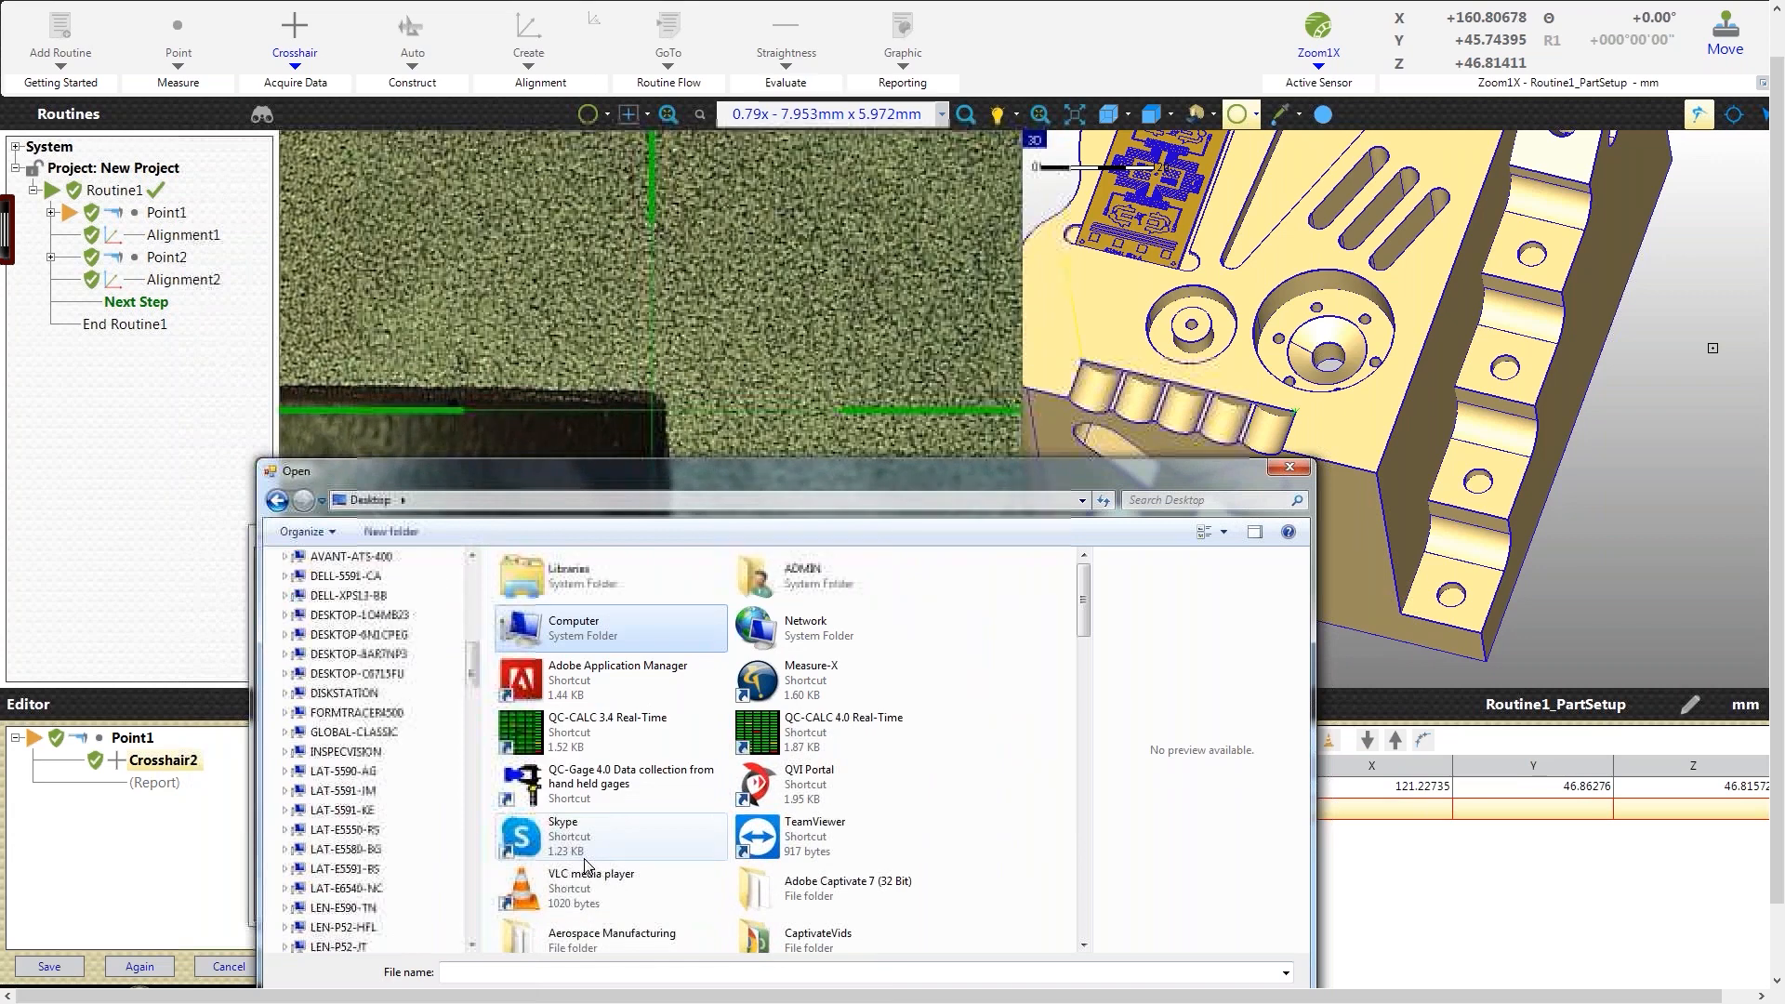
{"action": "scroll", "coordinate": [586, 855], "scroll_direction": "down", "scroll_amount": 5}
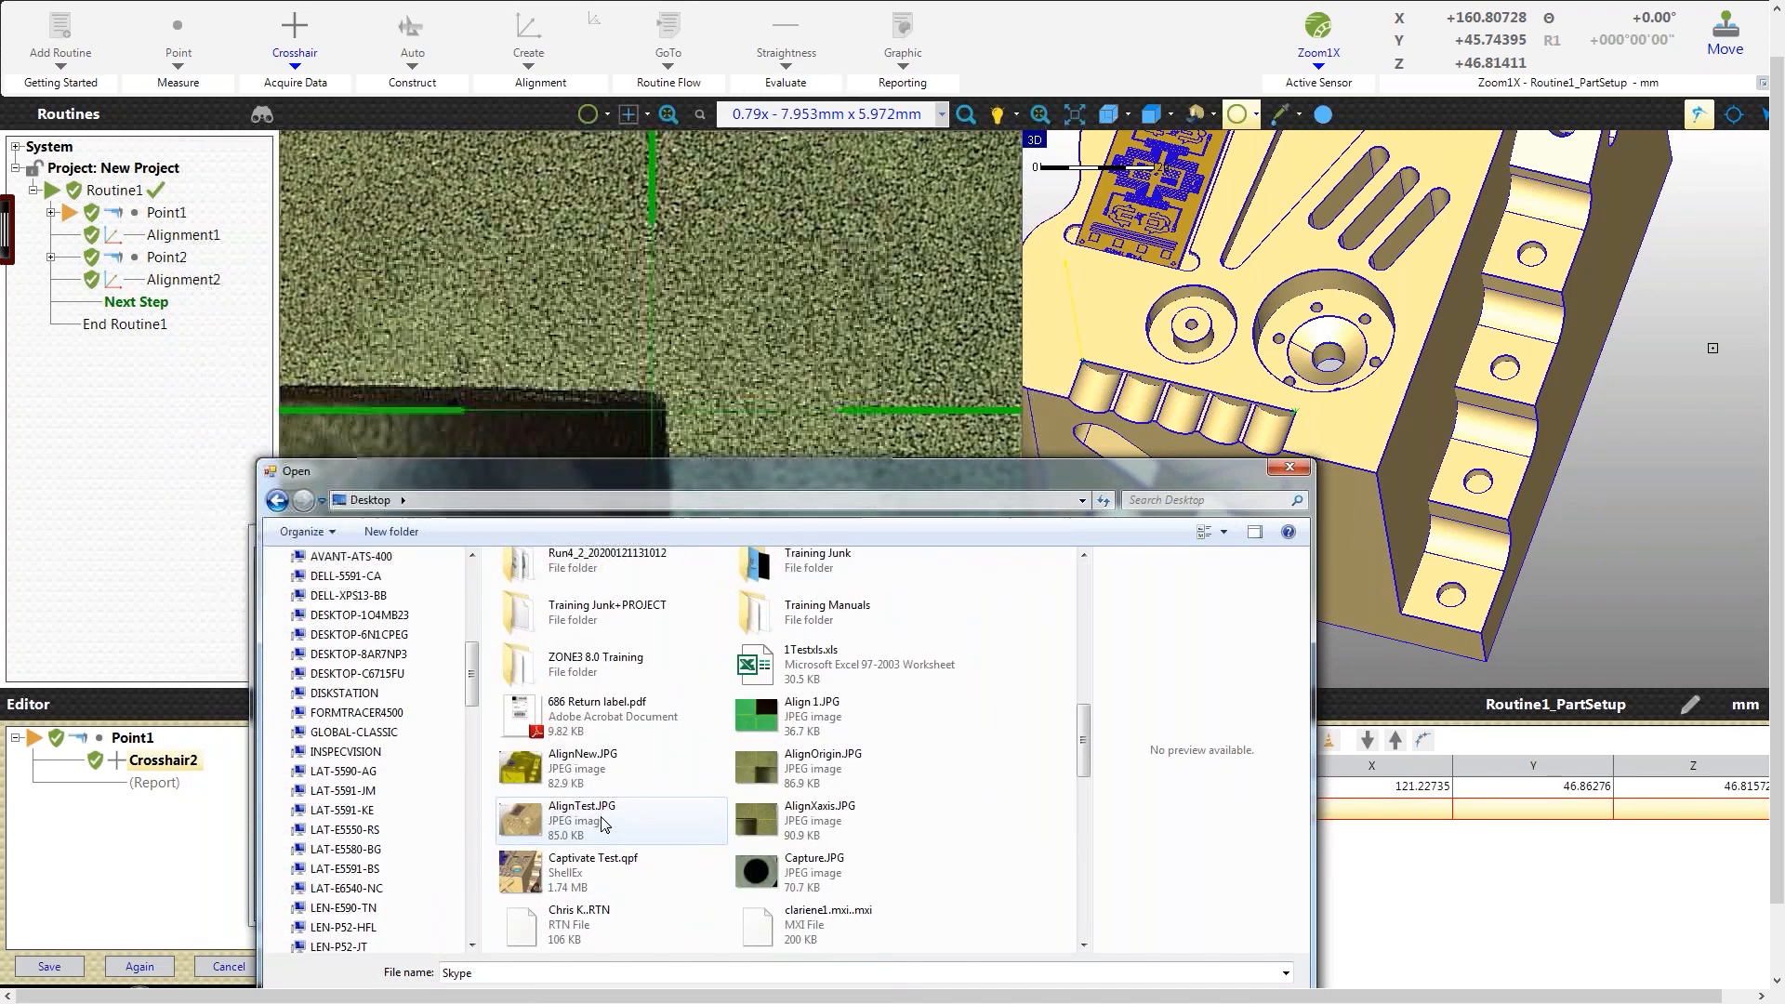
{"action": "double_click", "coordinate": [595, 823]}
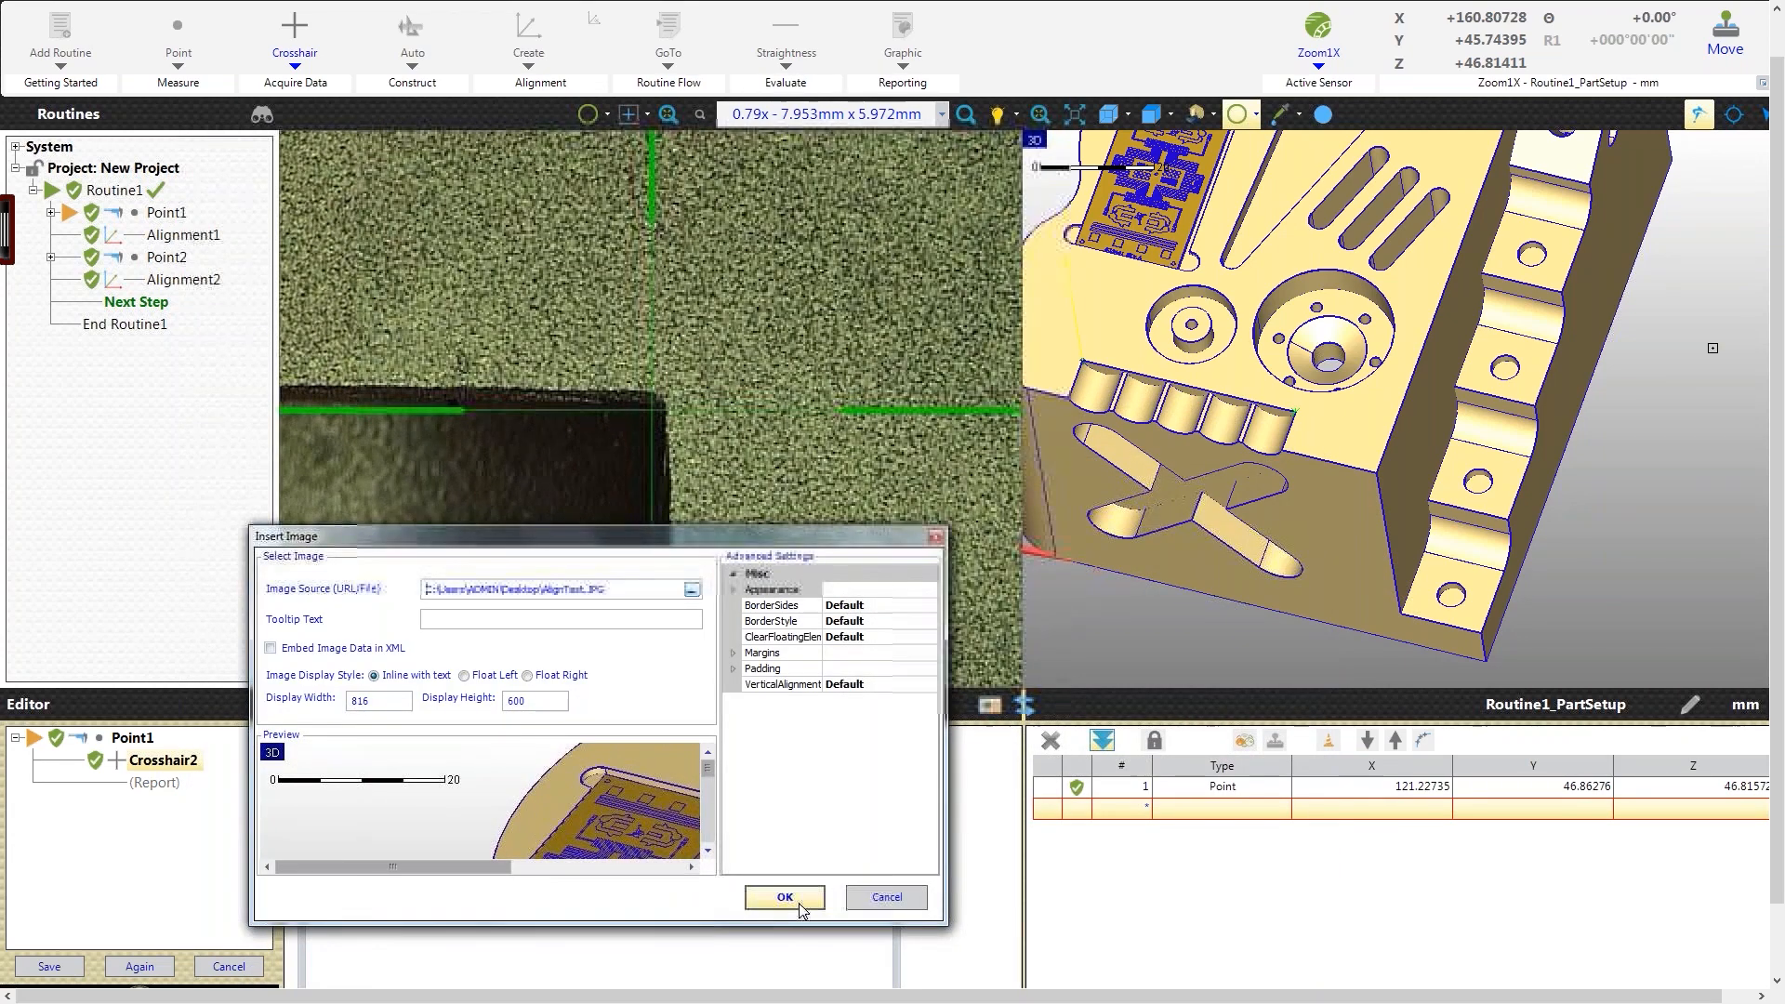
{"action": "left_click", "coordinate": [784, 897]}
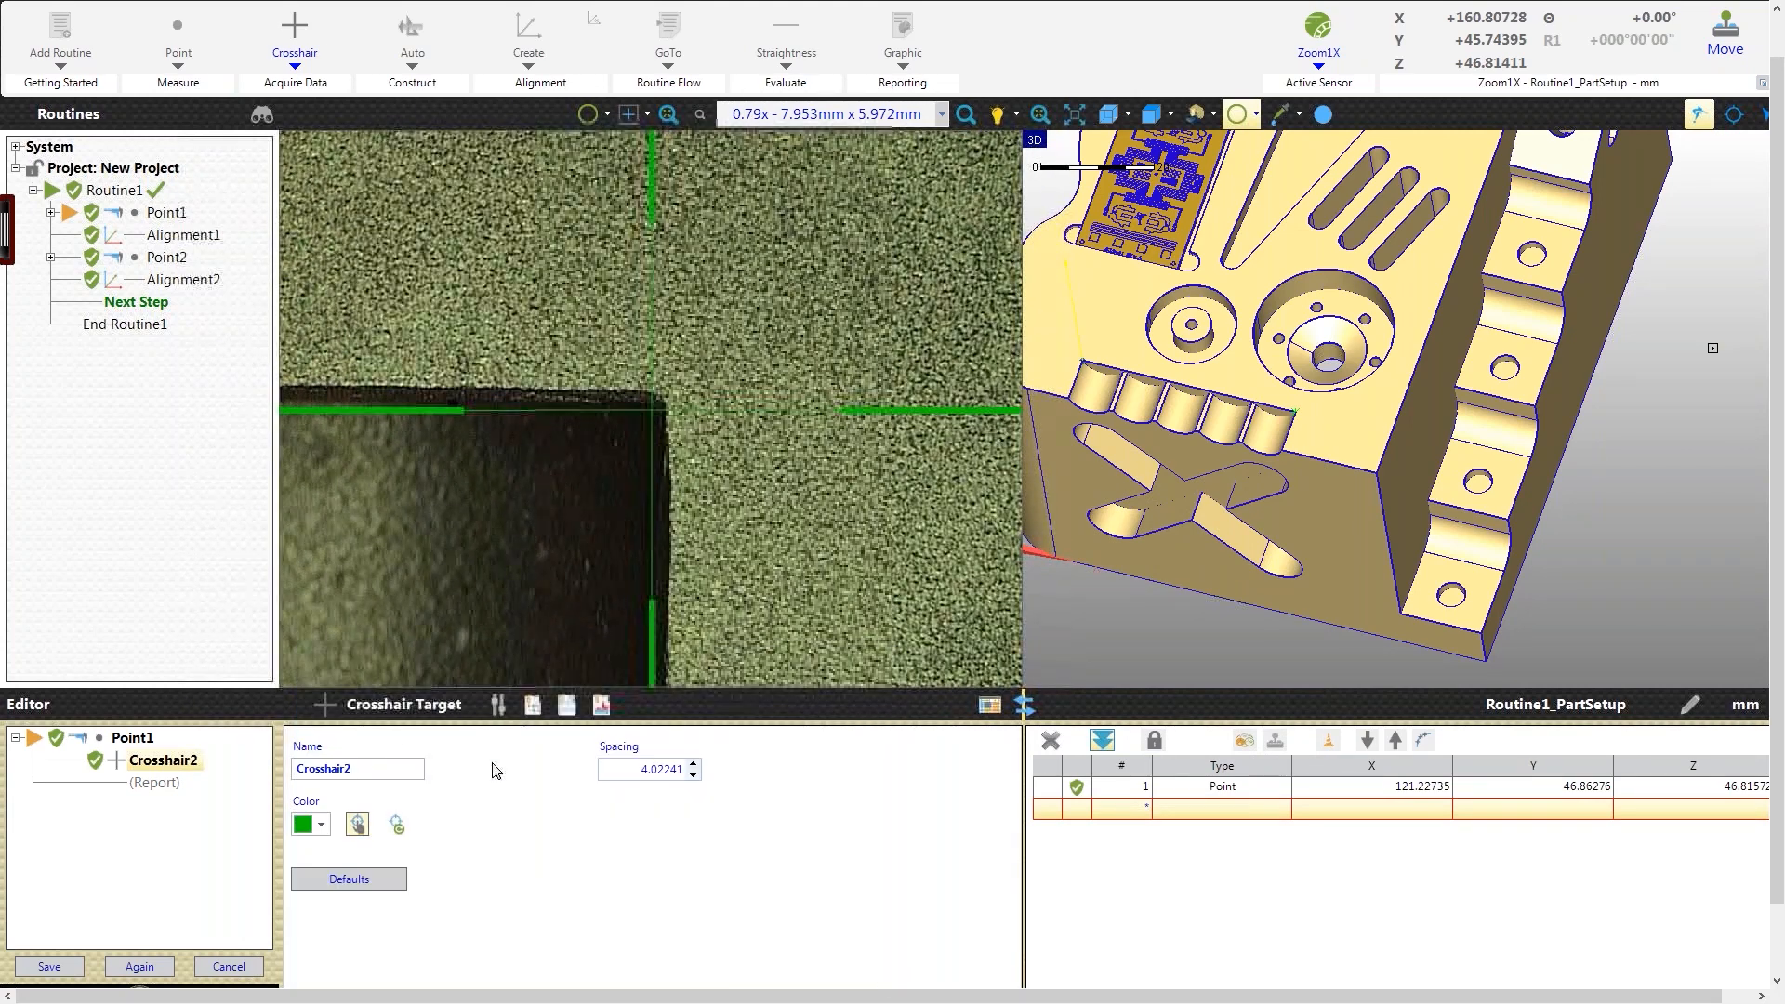
Step: Save the edited Point1, run Routine1, and enlarge the Manual Movement Instructions window to show the whole image
{"action": "left_click", "coordinate": [49, 971]}
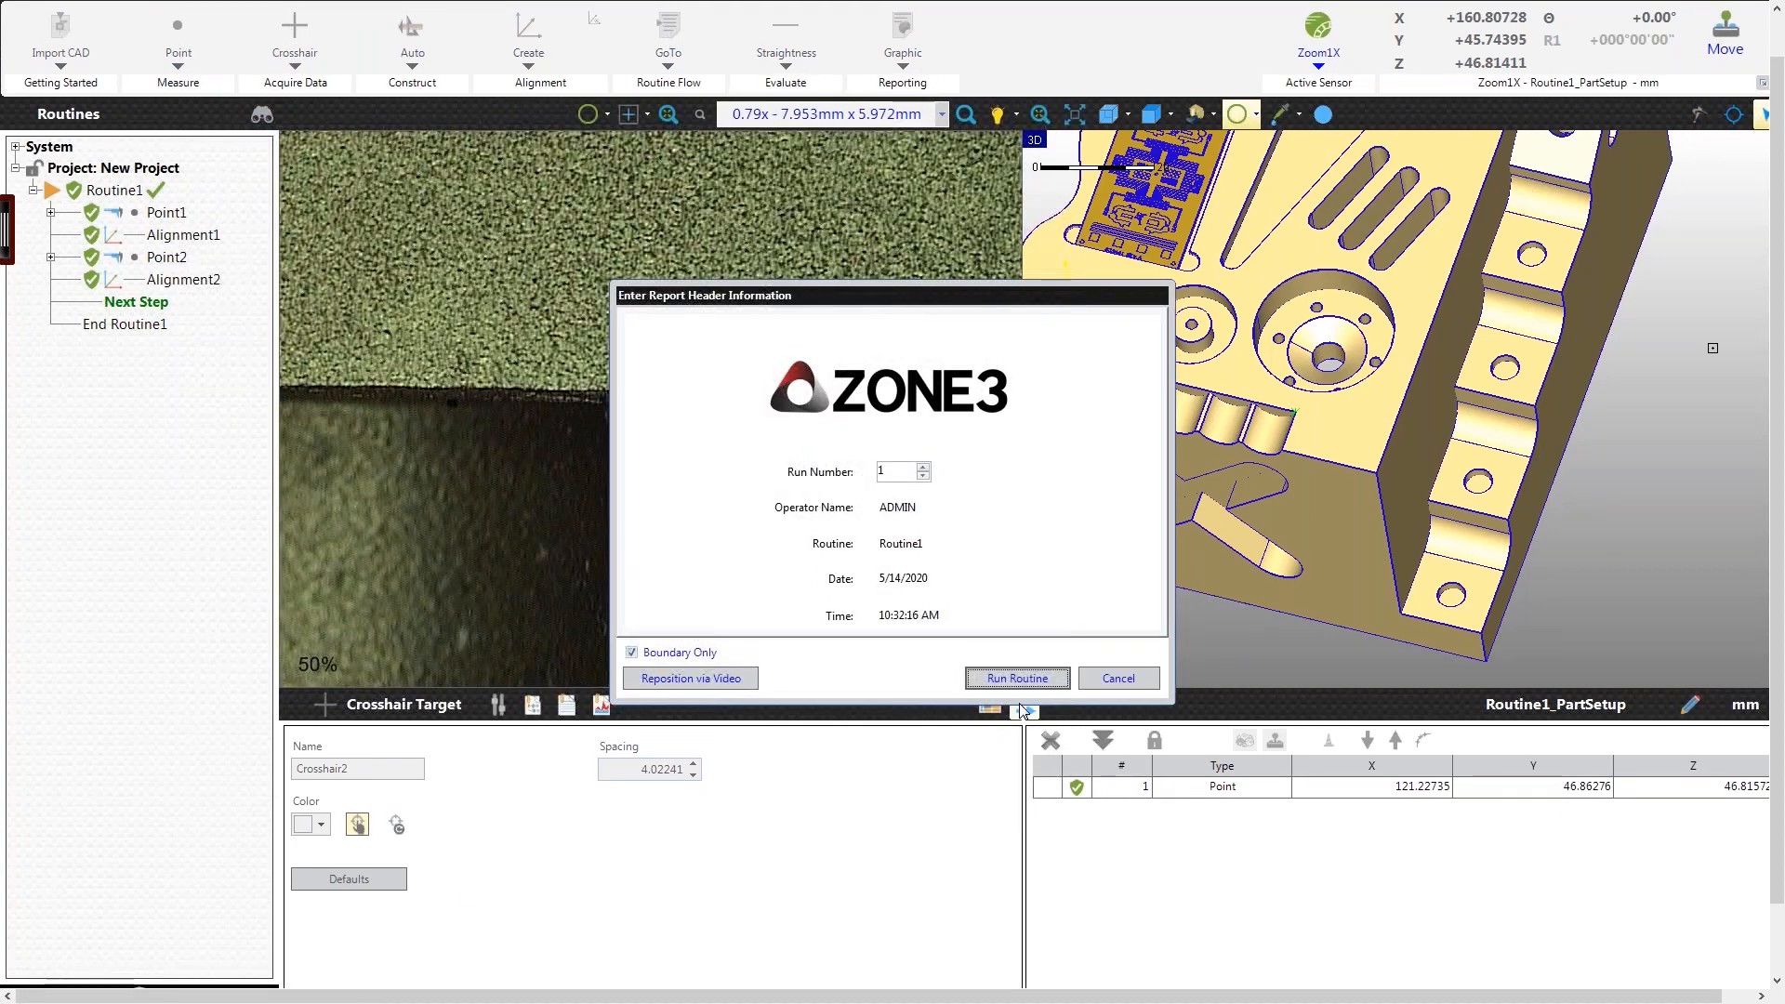
{"action": "left_click", "coordinate": [1017, 678]}
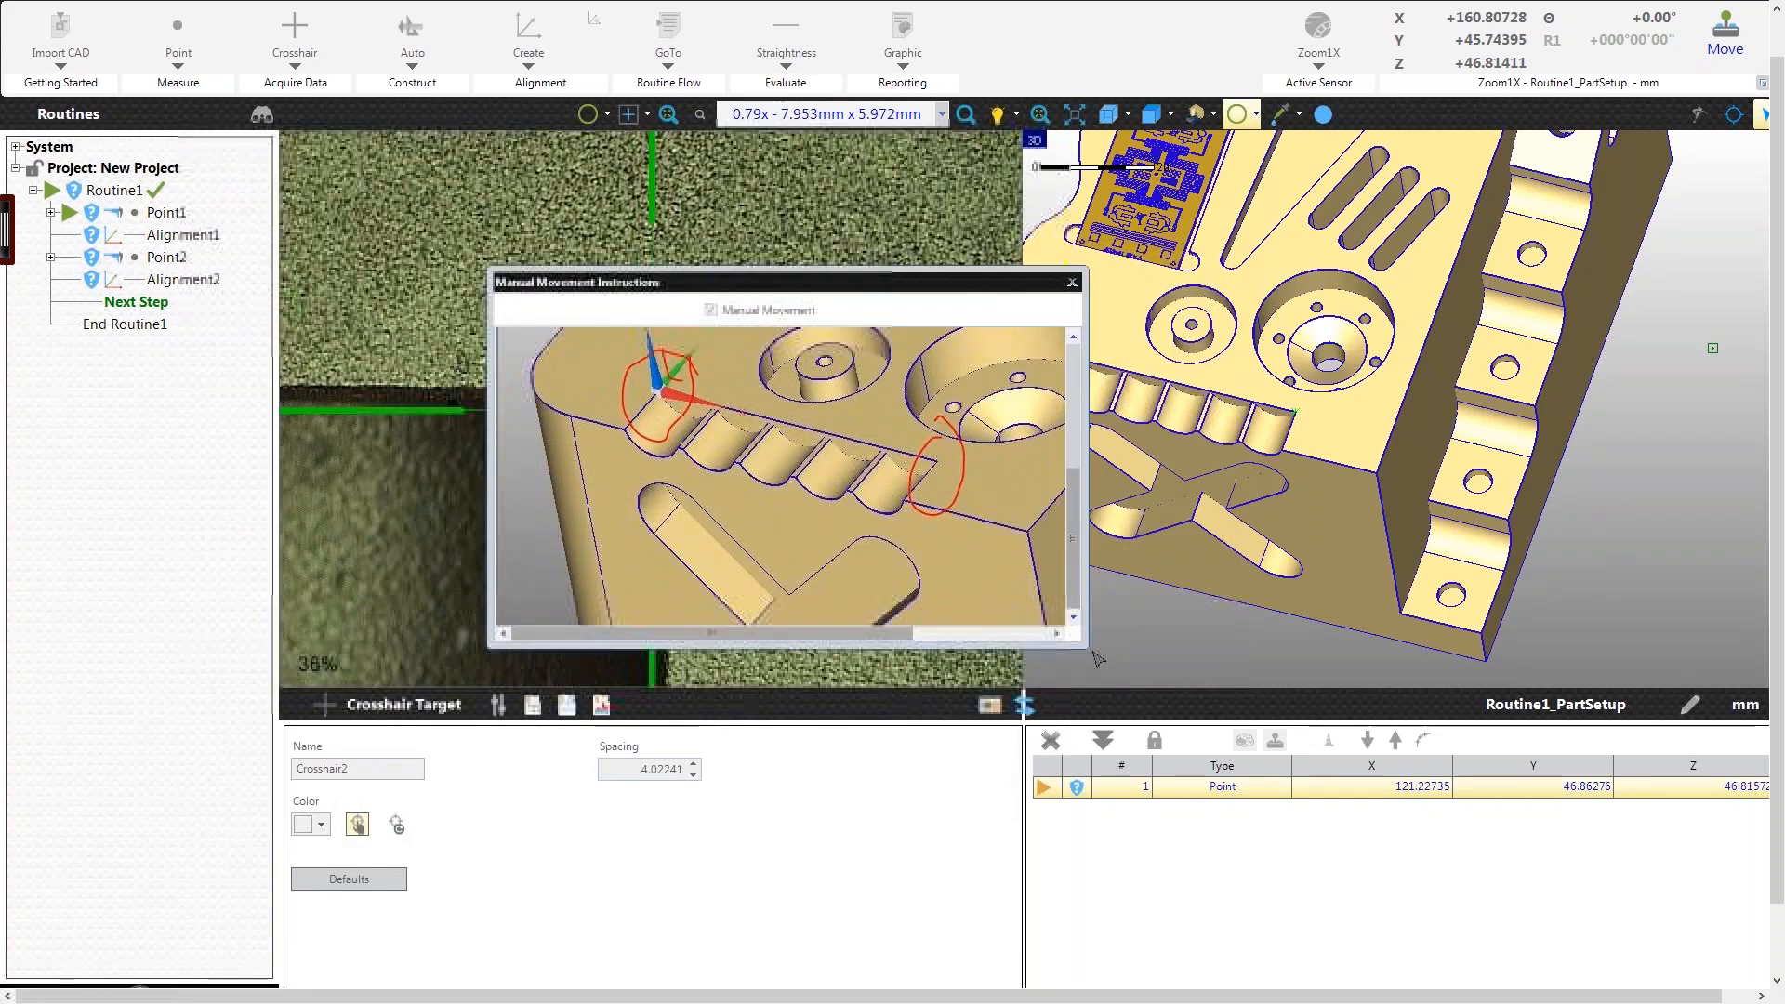
{"action": "left_click_drag", "start_coordinate": [1084, 647], "coordinate": [1315, 911]}
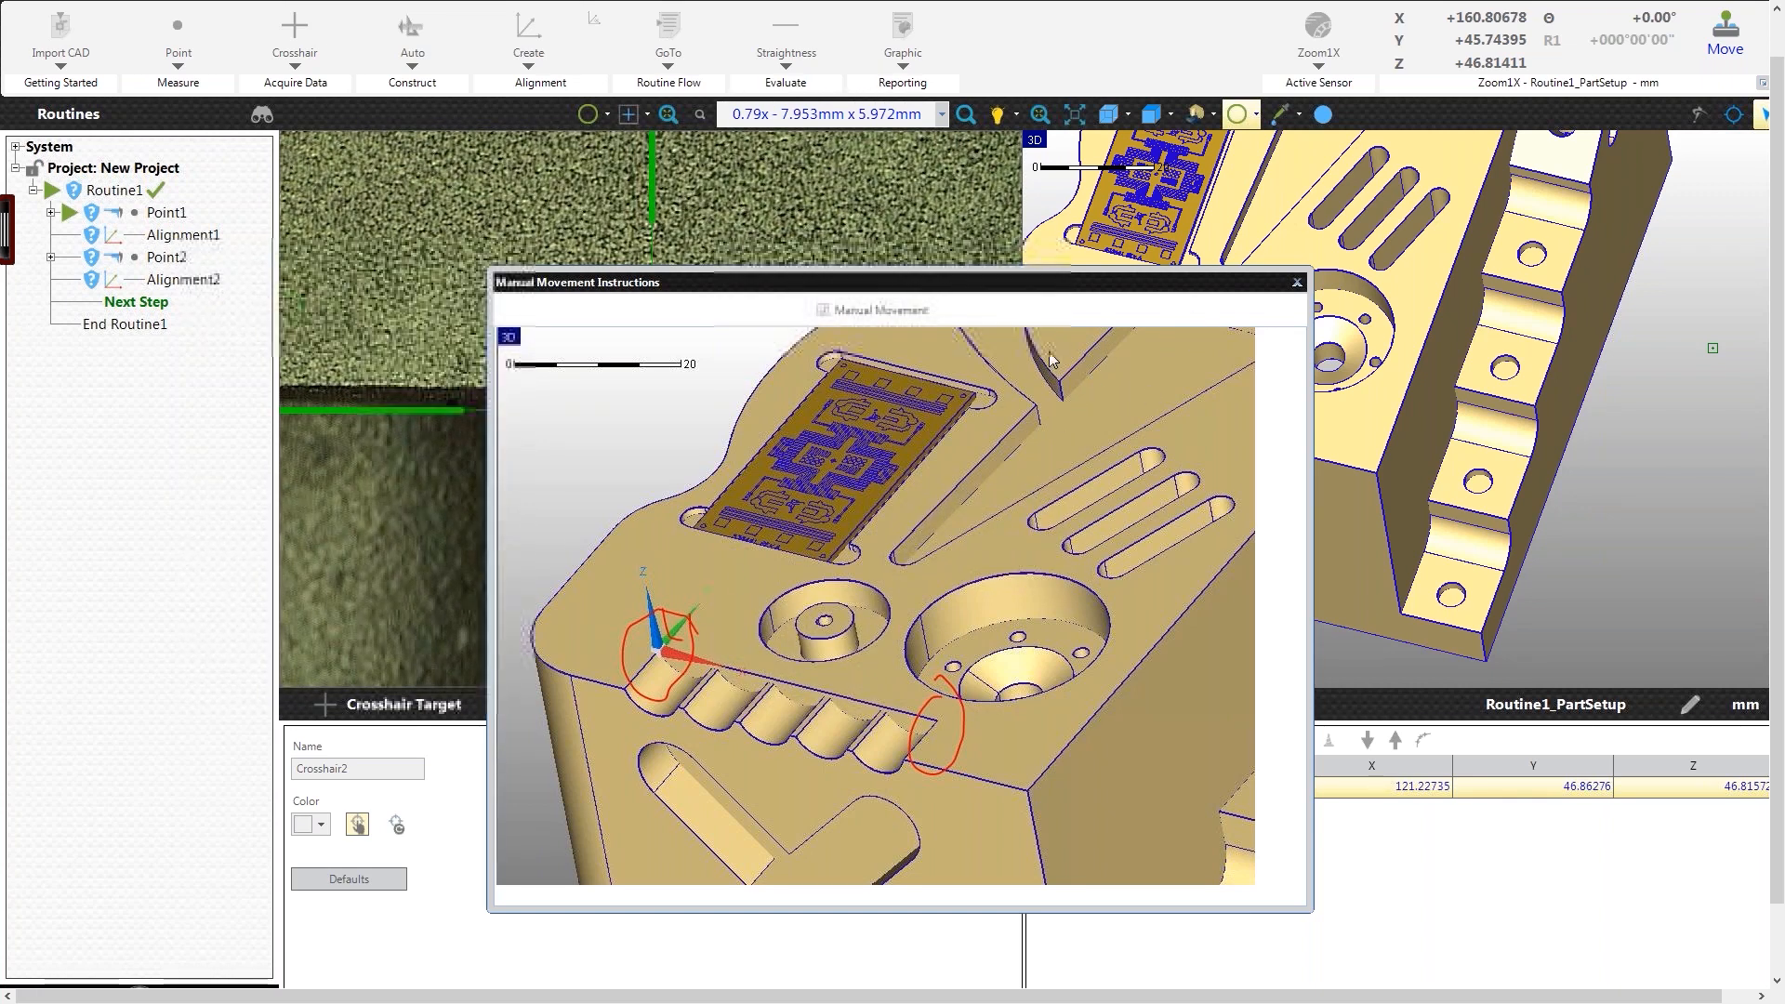
Step: Close the movement instructions and place the crosshair targets on the first and last scallop corners to complete the run
{"action": "left_click", "coordinate": [1297, 283]}
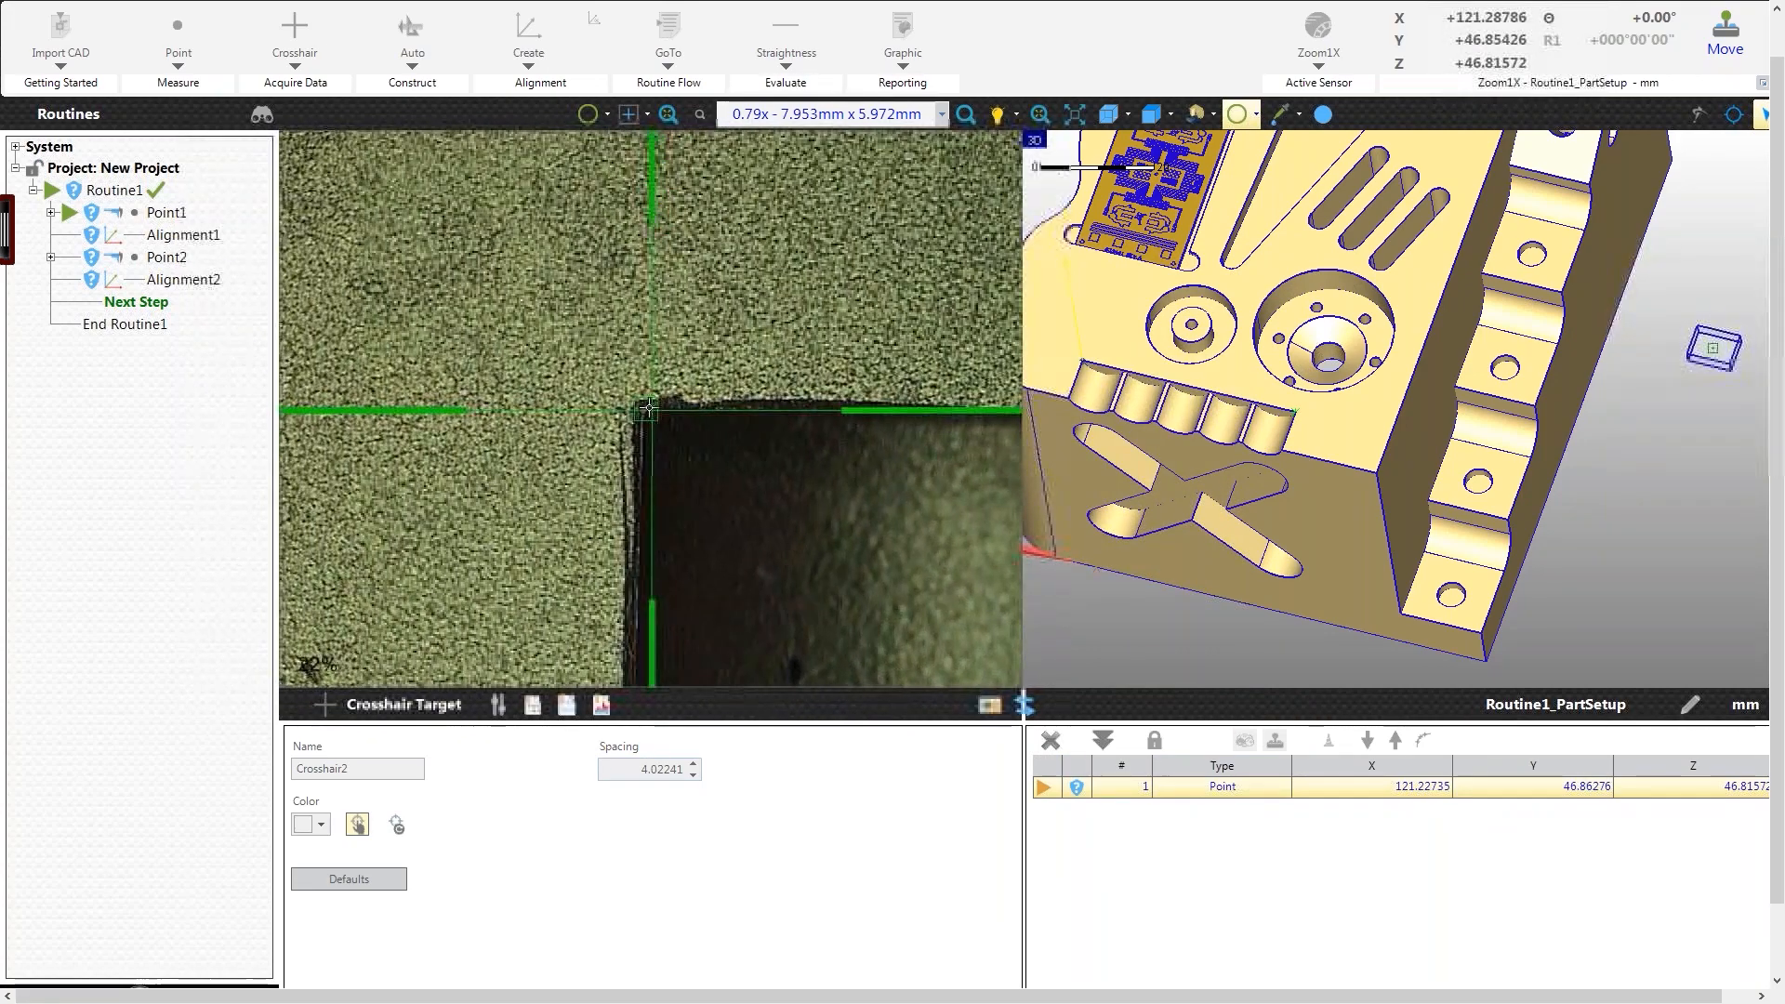
{"action": "left_click", "coordinate": [658, 420]}
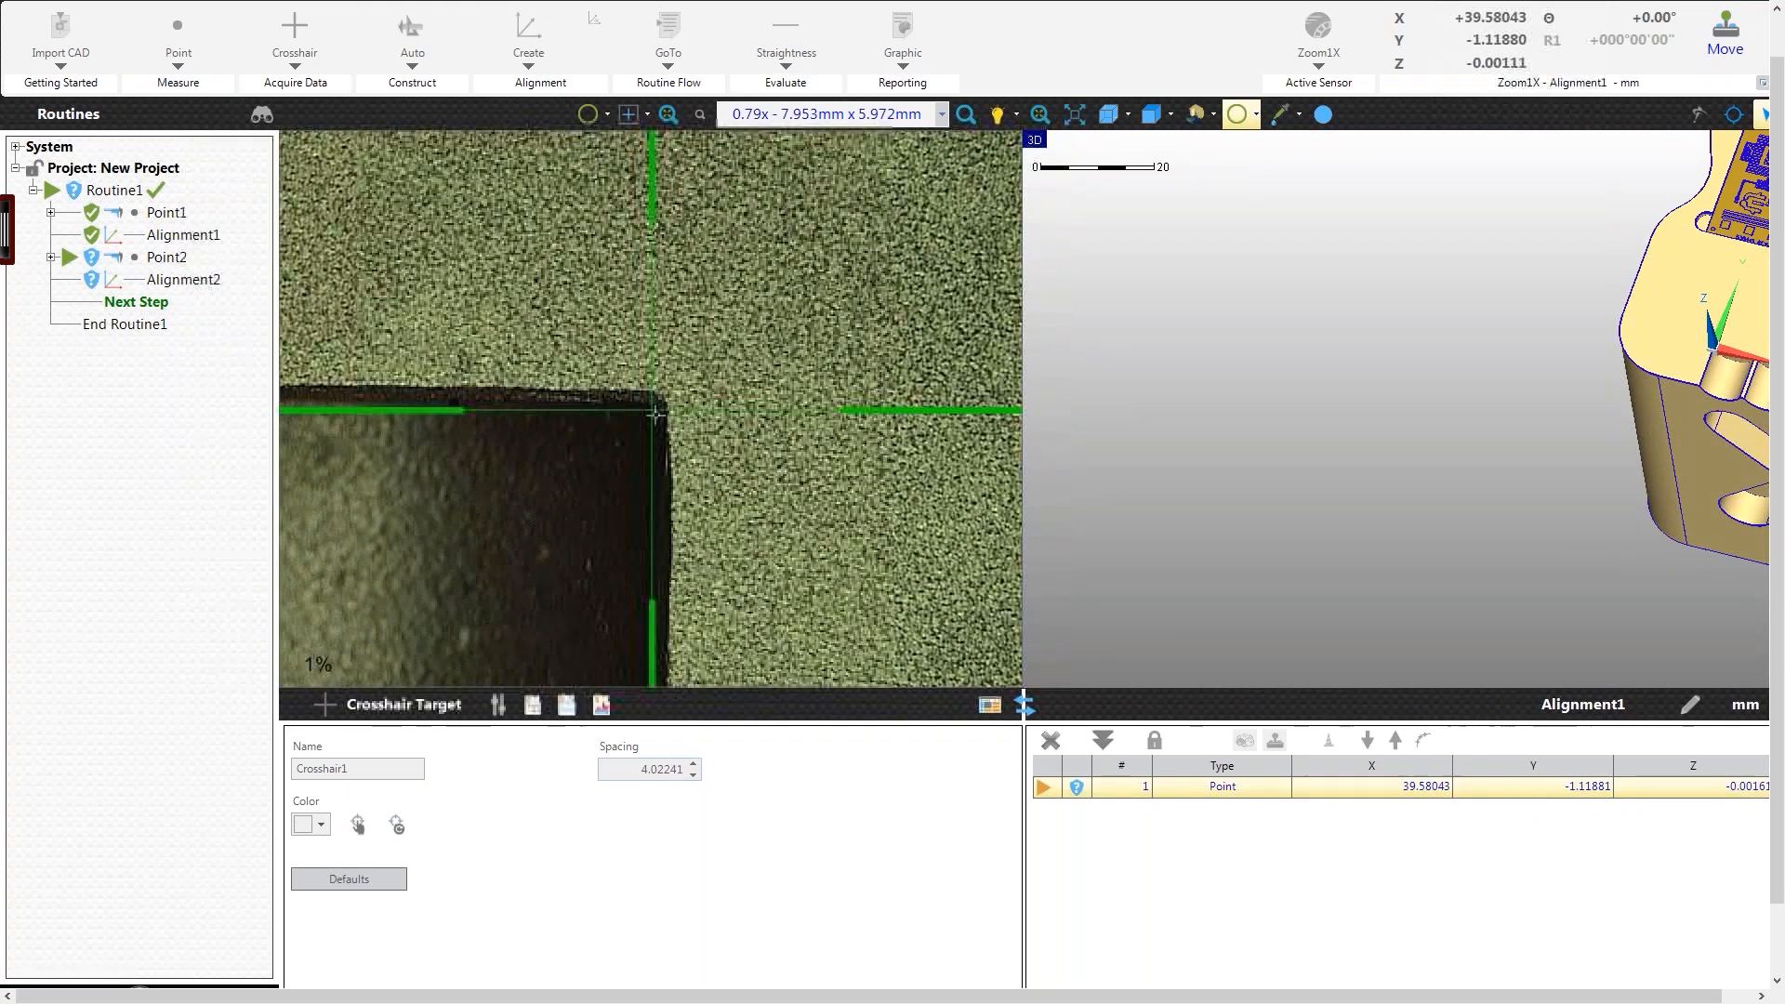
{"action": "left_click", "coordinate": [653, 421]}
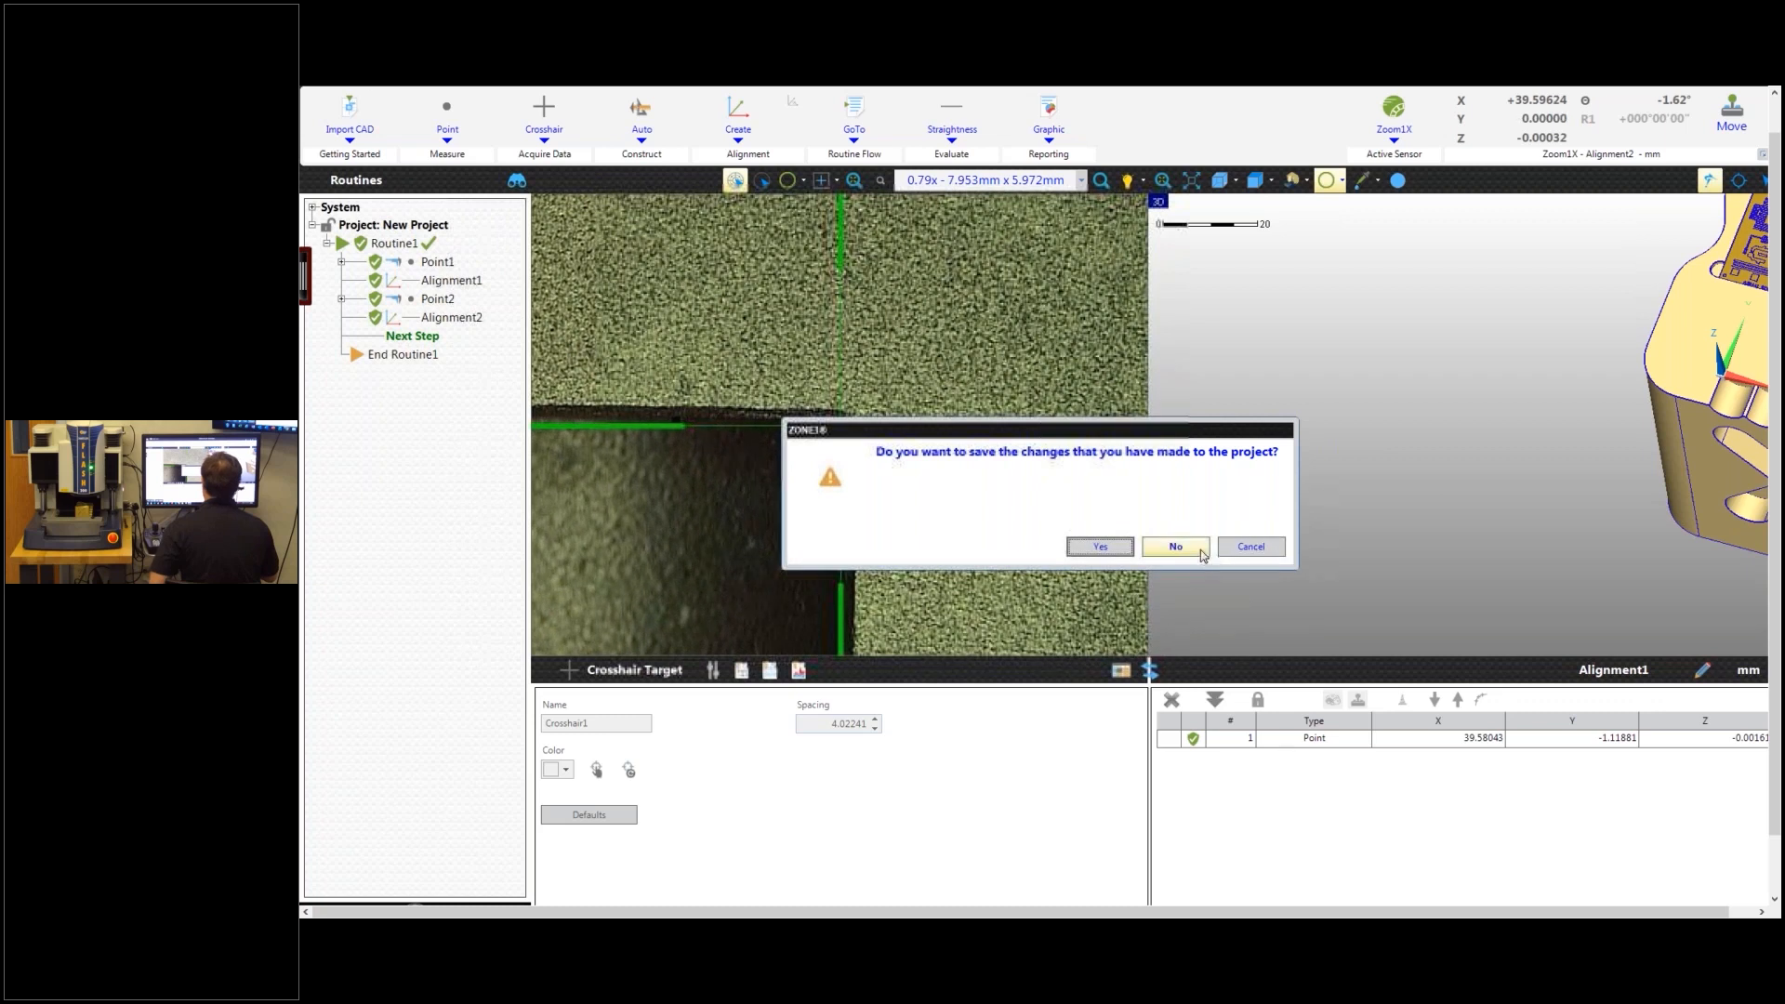
Step: Start a new project without saving, import ZONE3_Training_Part_RevB.stp in millimeters, and show the machine model around the part
{"action": "left_click", "coordinate": [1200, 551]}
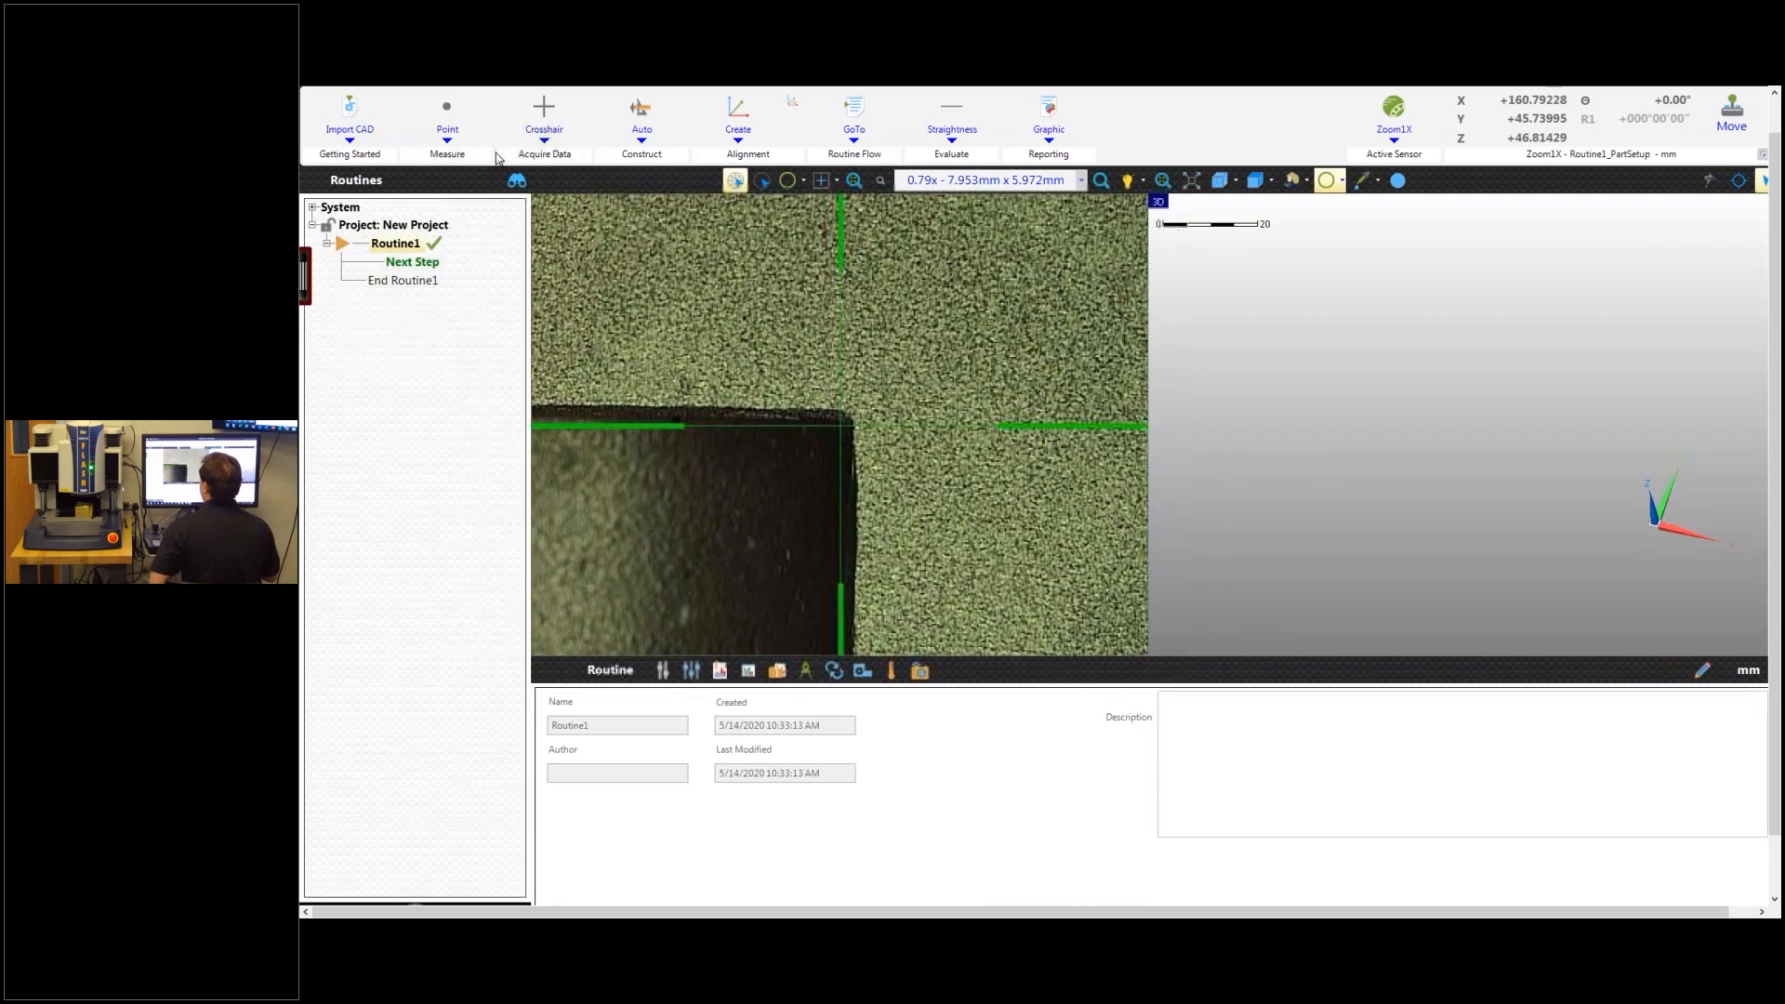
{"action": "left_click", "coordinate": [353, 109]}
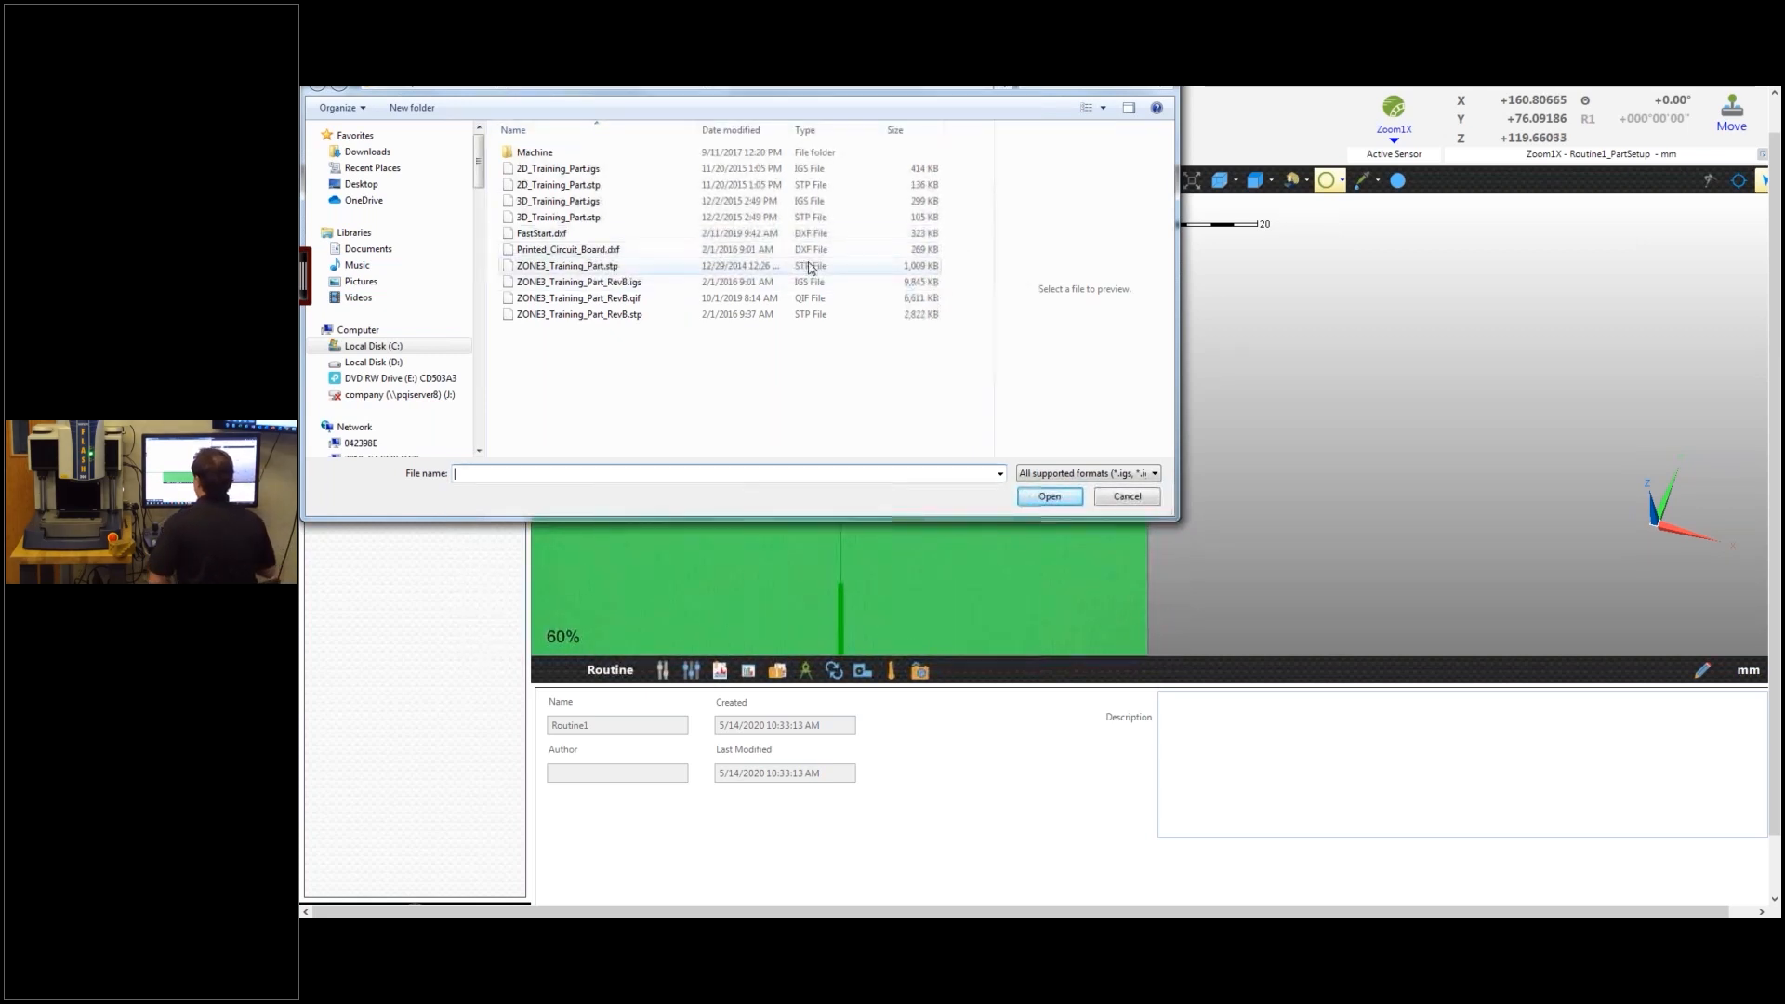
{"action": "left_click", "coordinate": [694, 316]}
{"action": "double_click", "coordinate": [693, 316]}
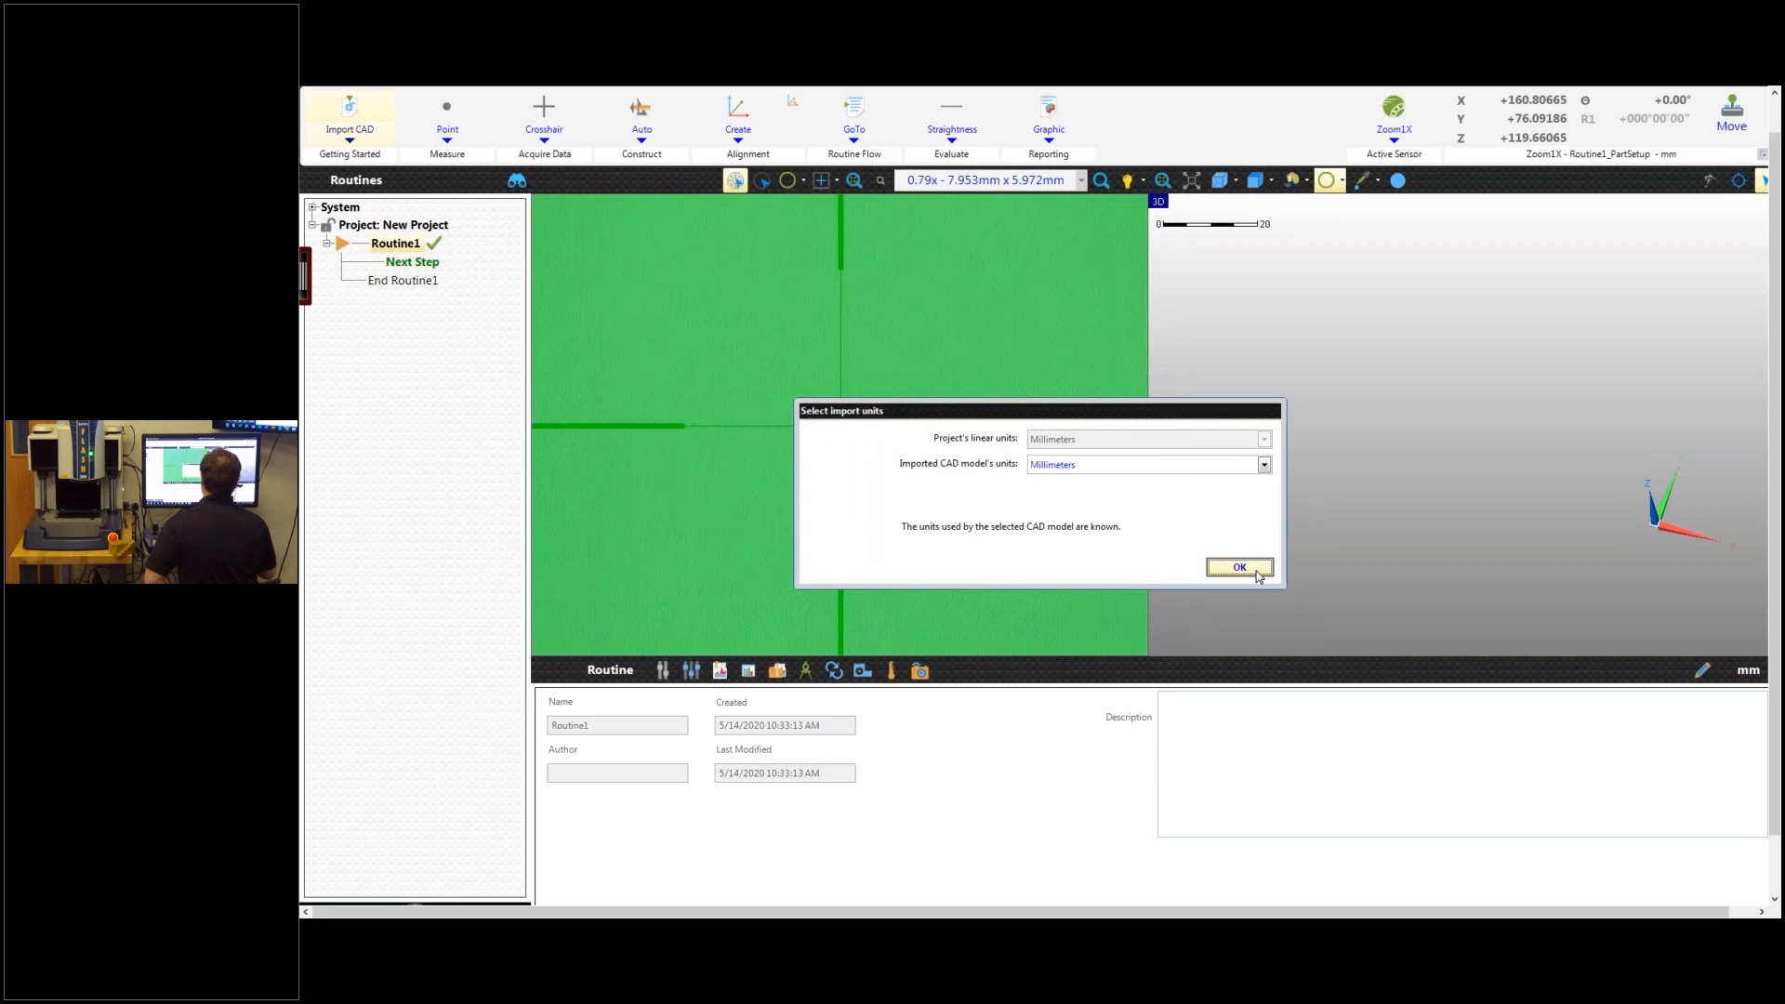
{"action": "left_click", "coordinate": [1239, 567]}
{"action": "left_click", "coordinate": [1292, 181]}
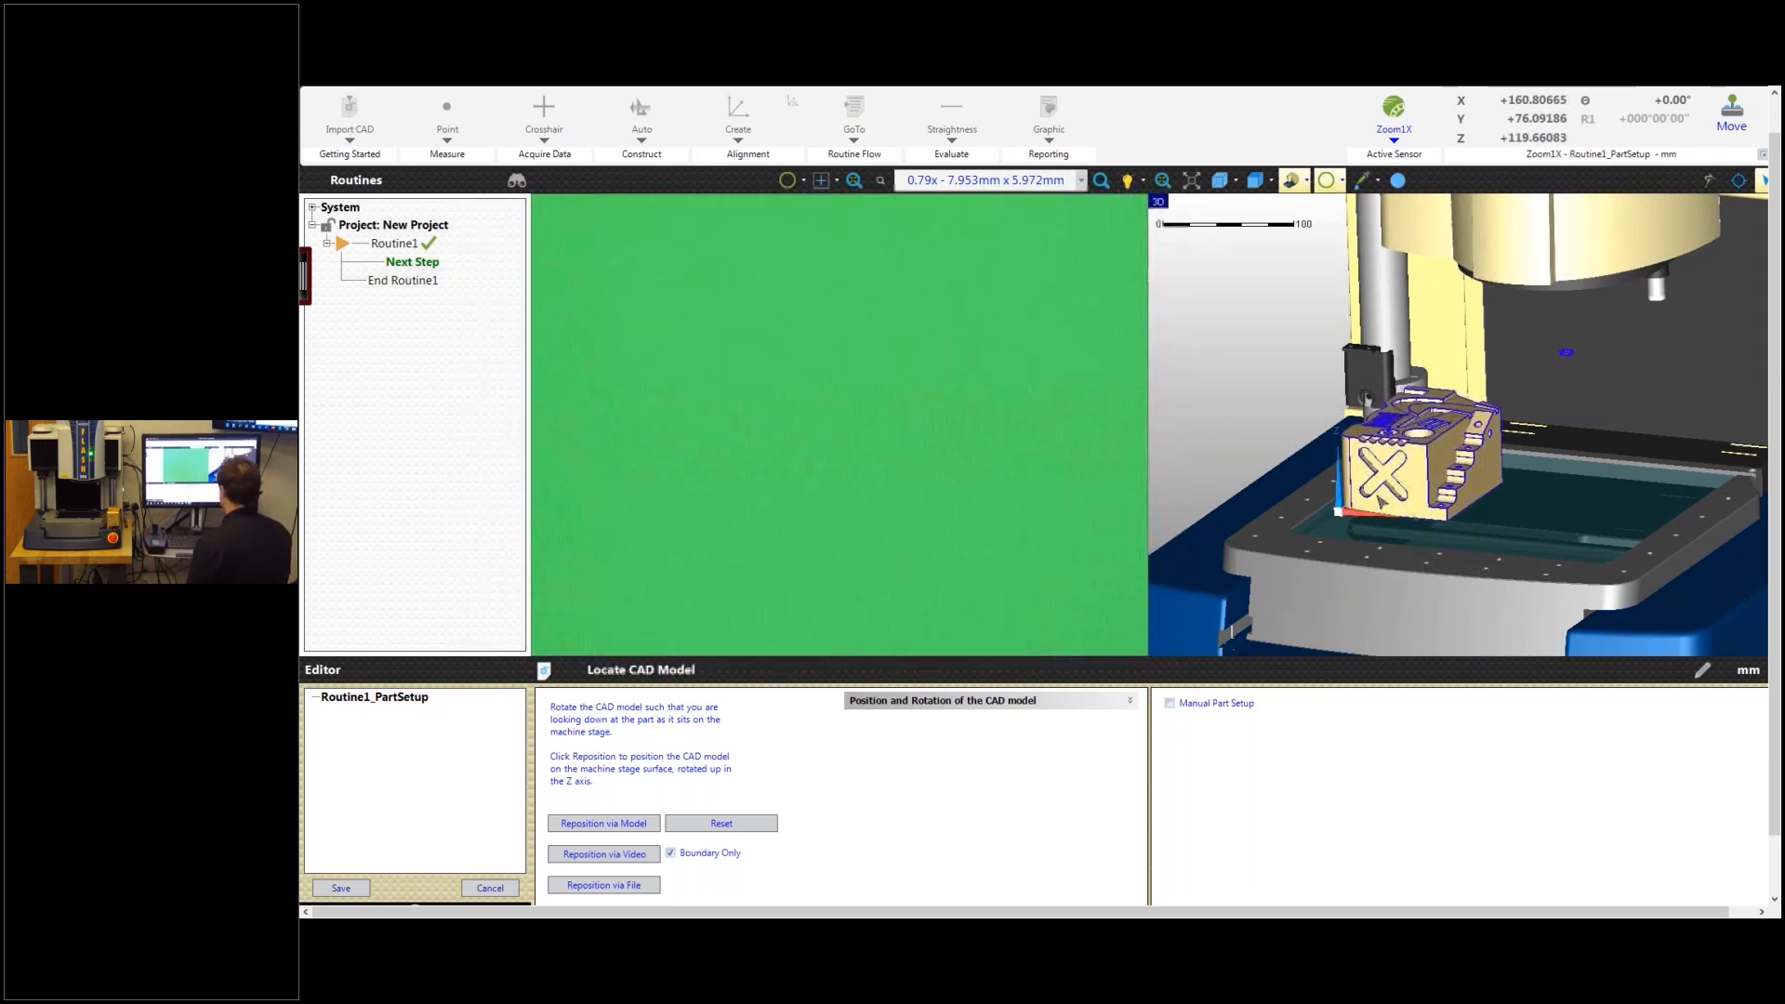
Step: Expand the CAD model's position and rotation settings and try position offsets of X 8 mm and Y 1 mm
{"action": "left_click", "coordinate": [1131, 702]}
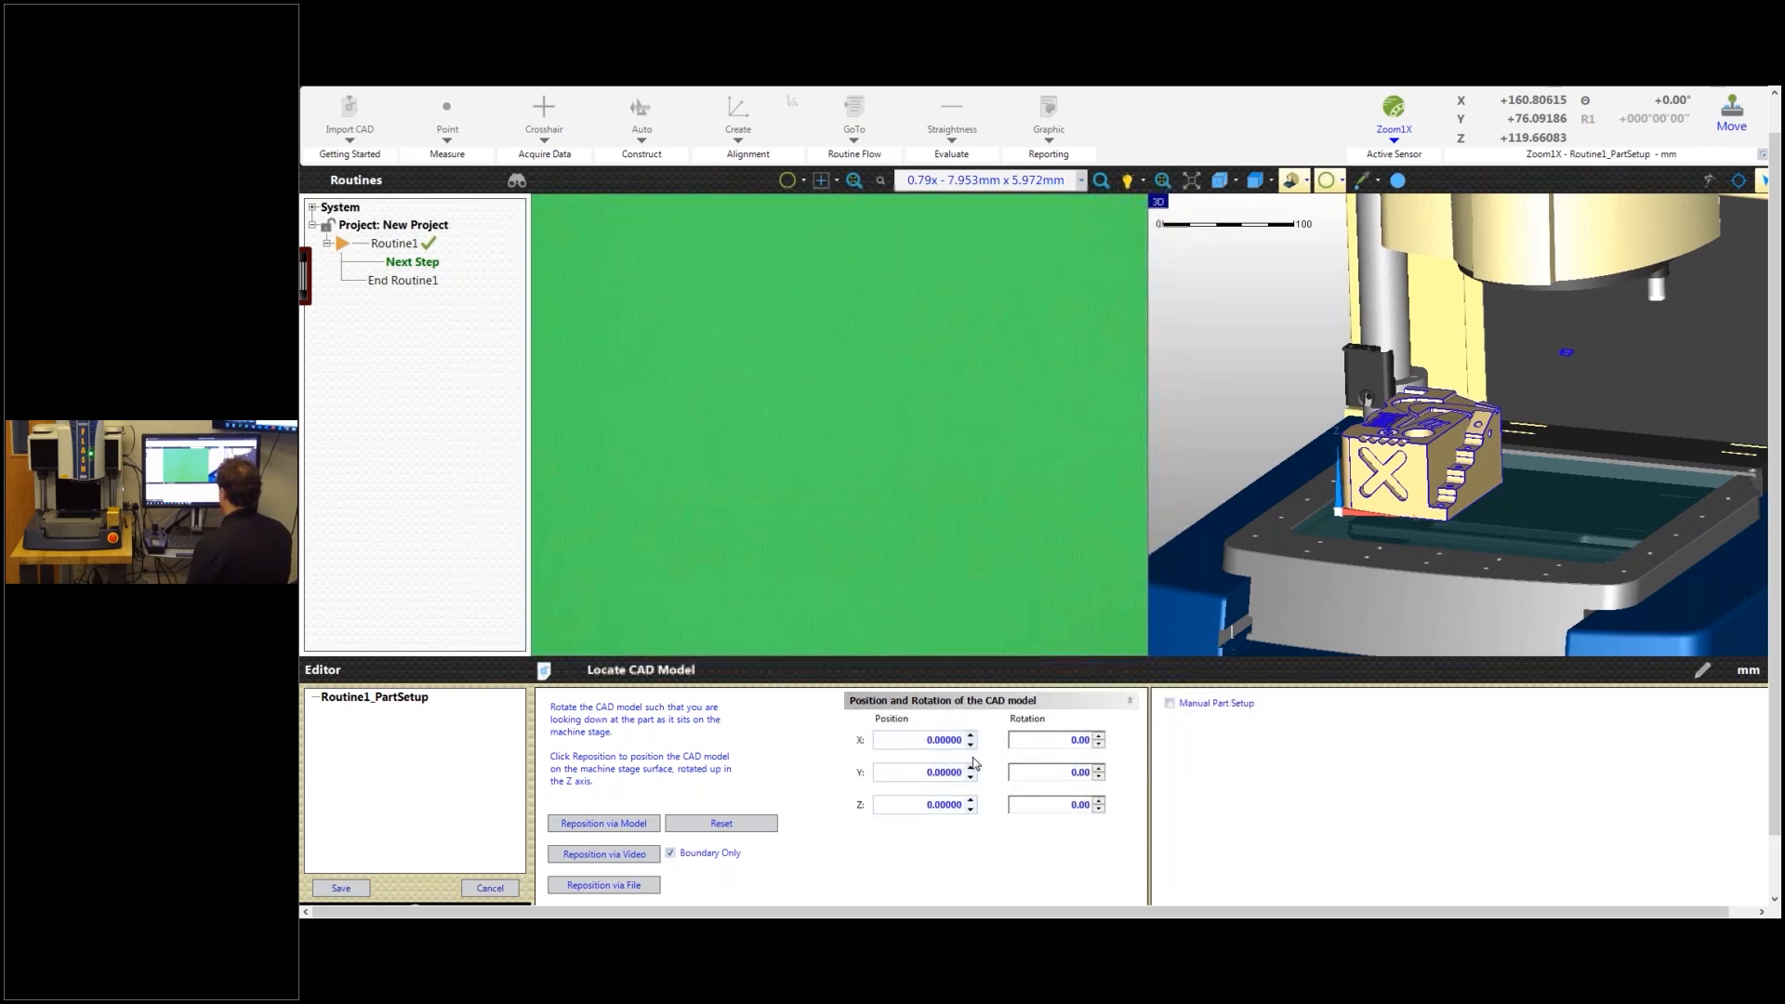
{"action": "double_click", "coordinate": [913, 741]}
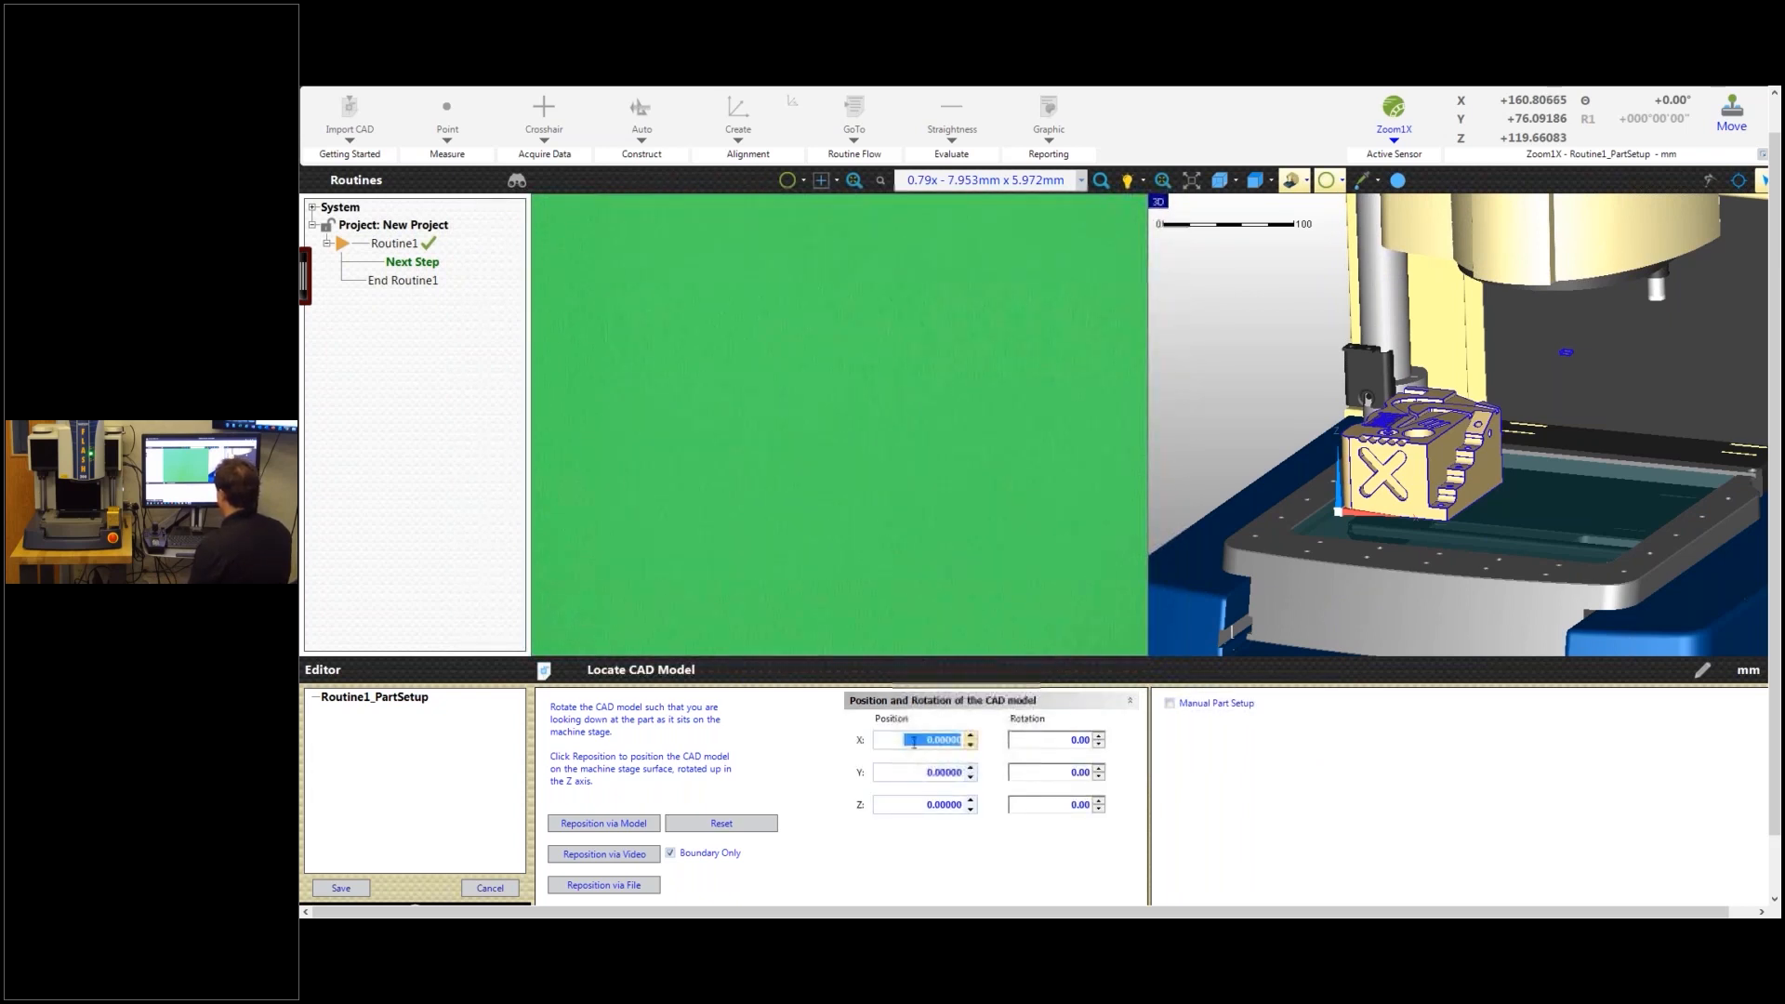
{"action": "double_click", "coordinate": [925, 774]}
{"action": "type", "text": "4"}
{"action": "key", "text": "Return"}
{"action": "type", "text": "1"}
{"action": "key", "text": "Return"}
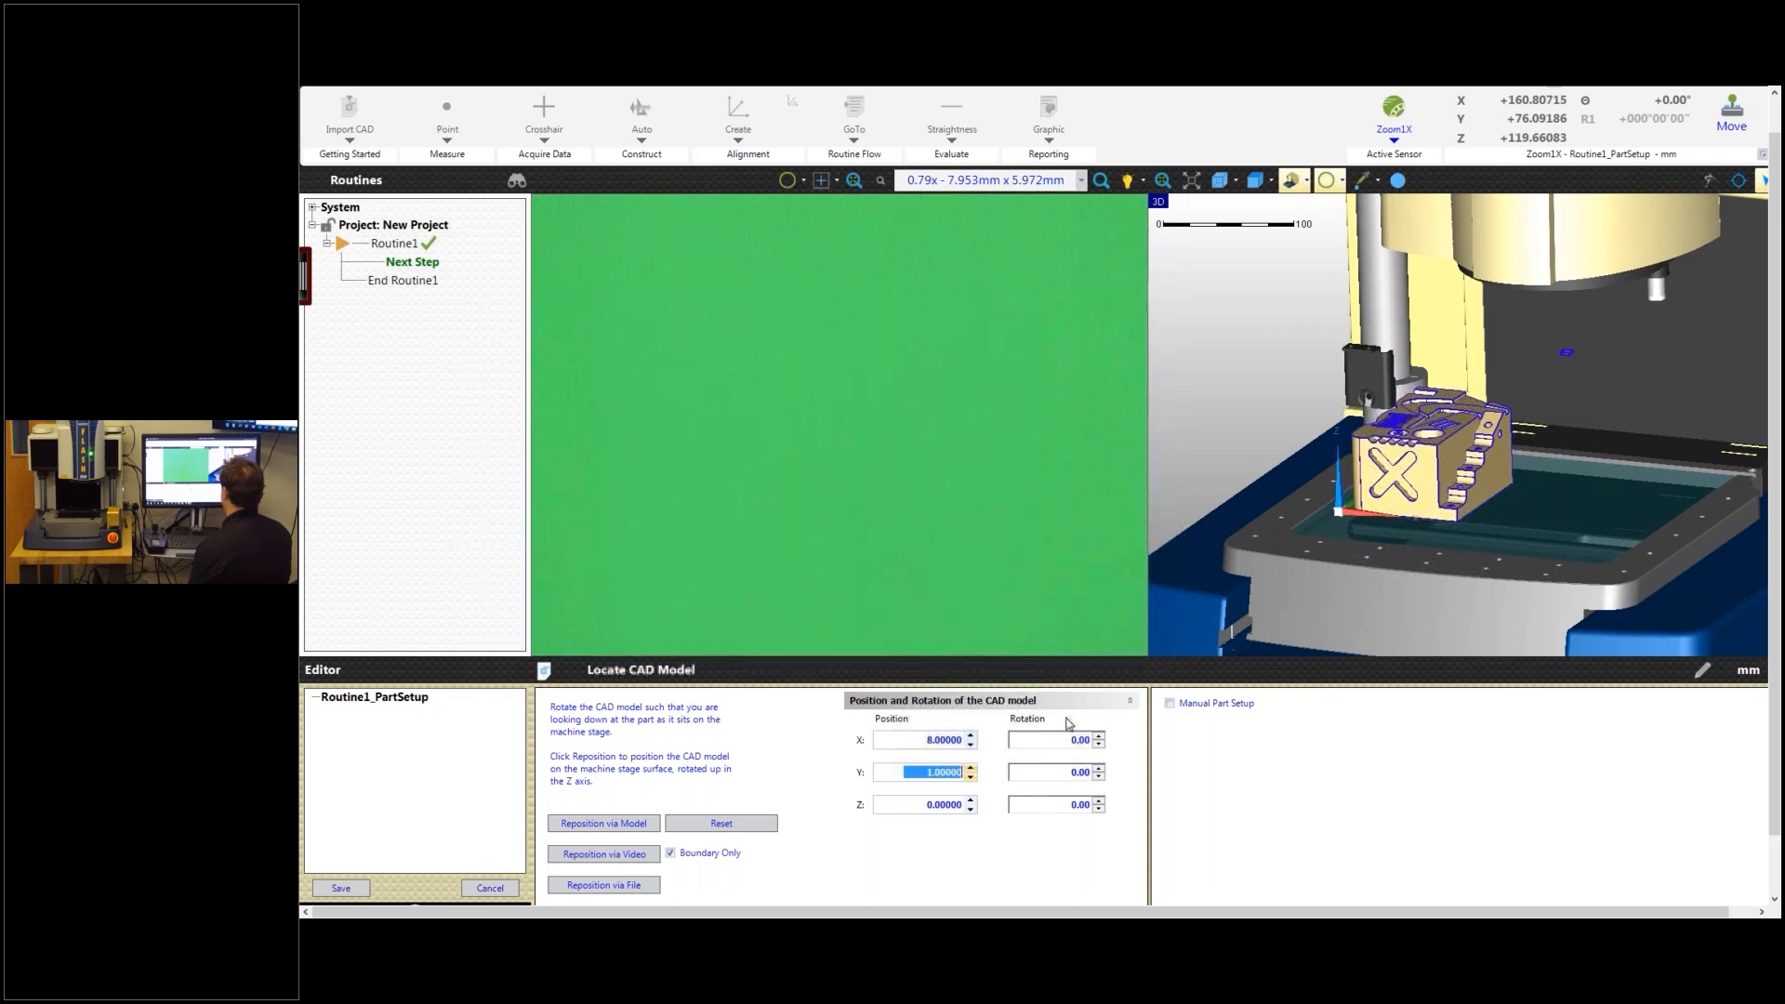
Step: Return the CAD model's X and Y position to 0
{"action": "double_click", "coordinate": [939, 739]}
{"action": "type", "text": "0"}
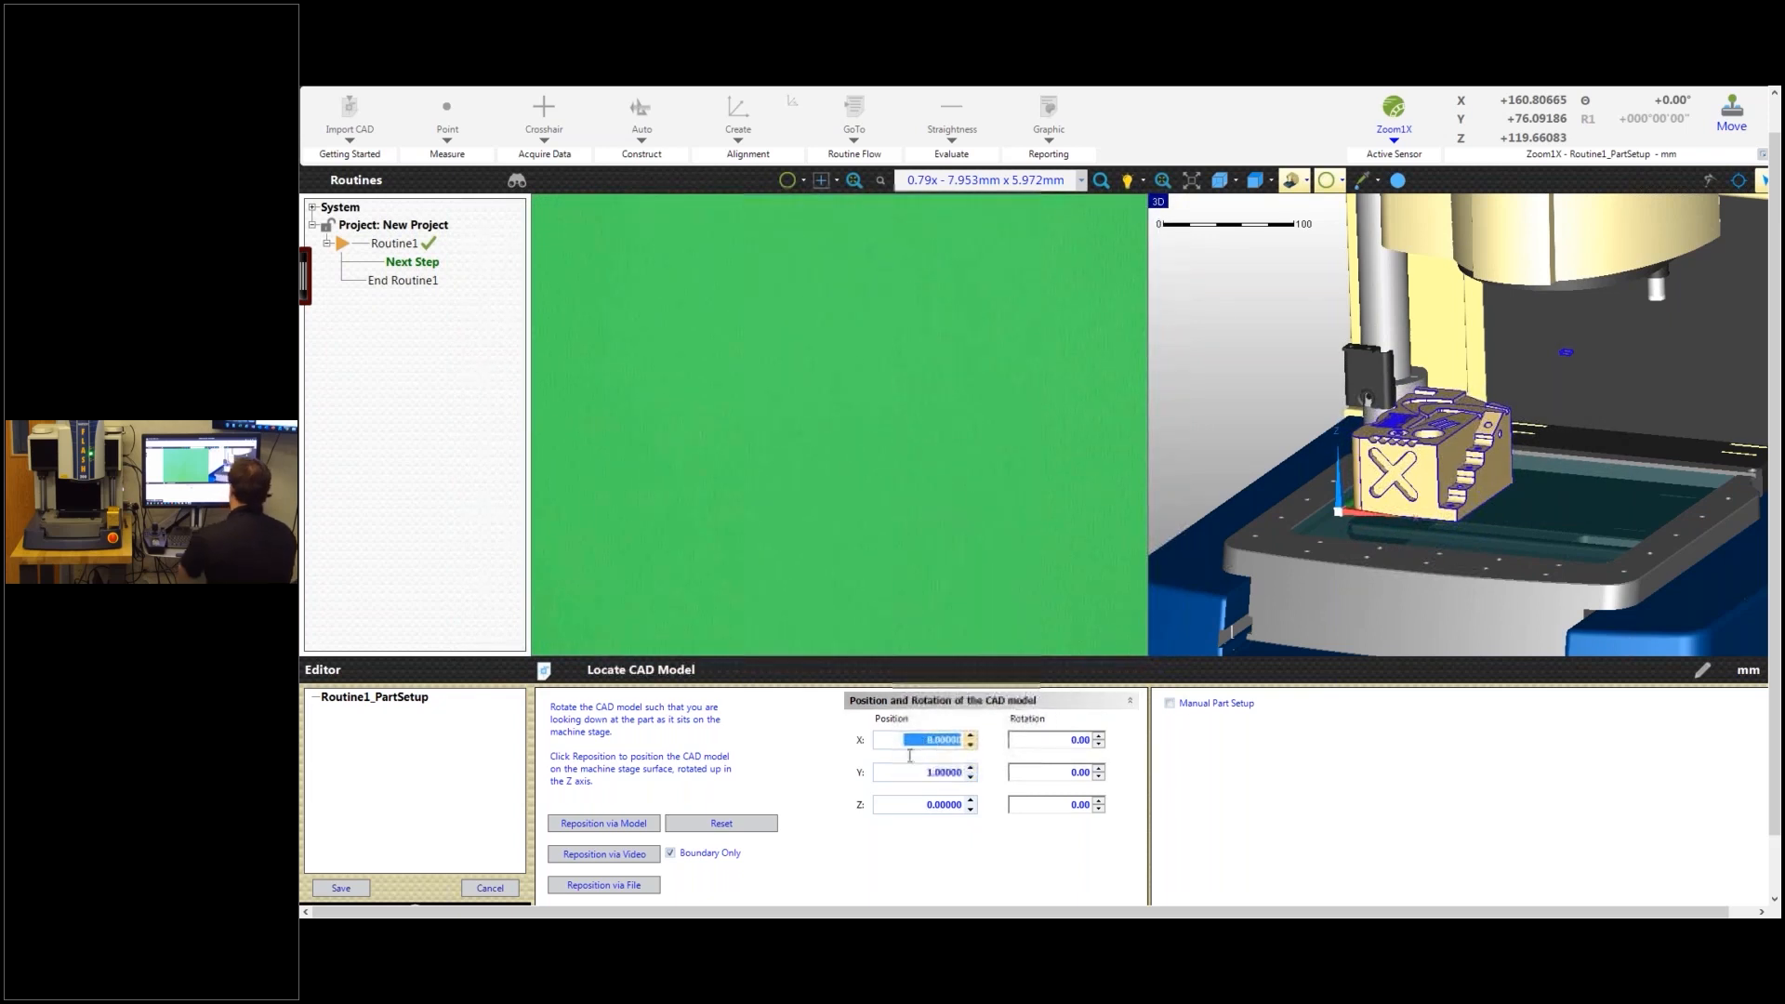
{"action": "key", "text": "Return"}
{"action": "double_click", "coordinate": [955, 773]}
{"action": "type", "text": "0."}
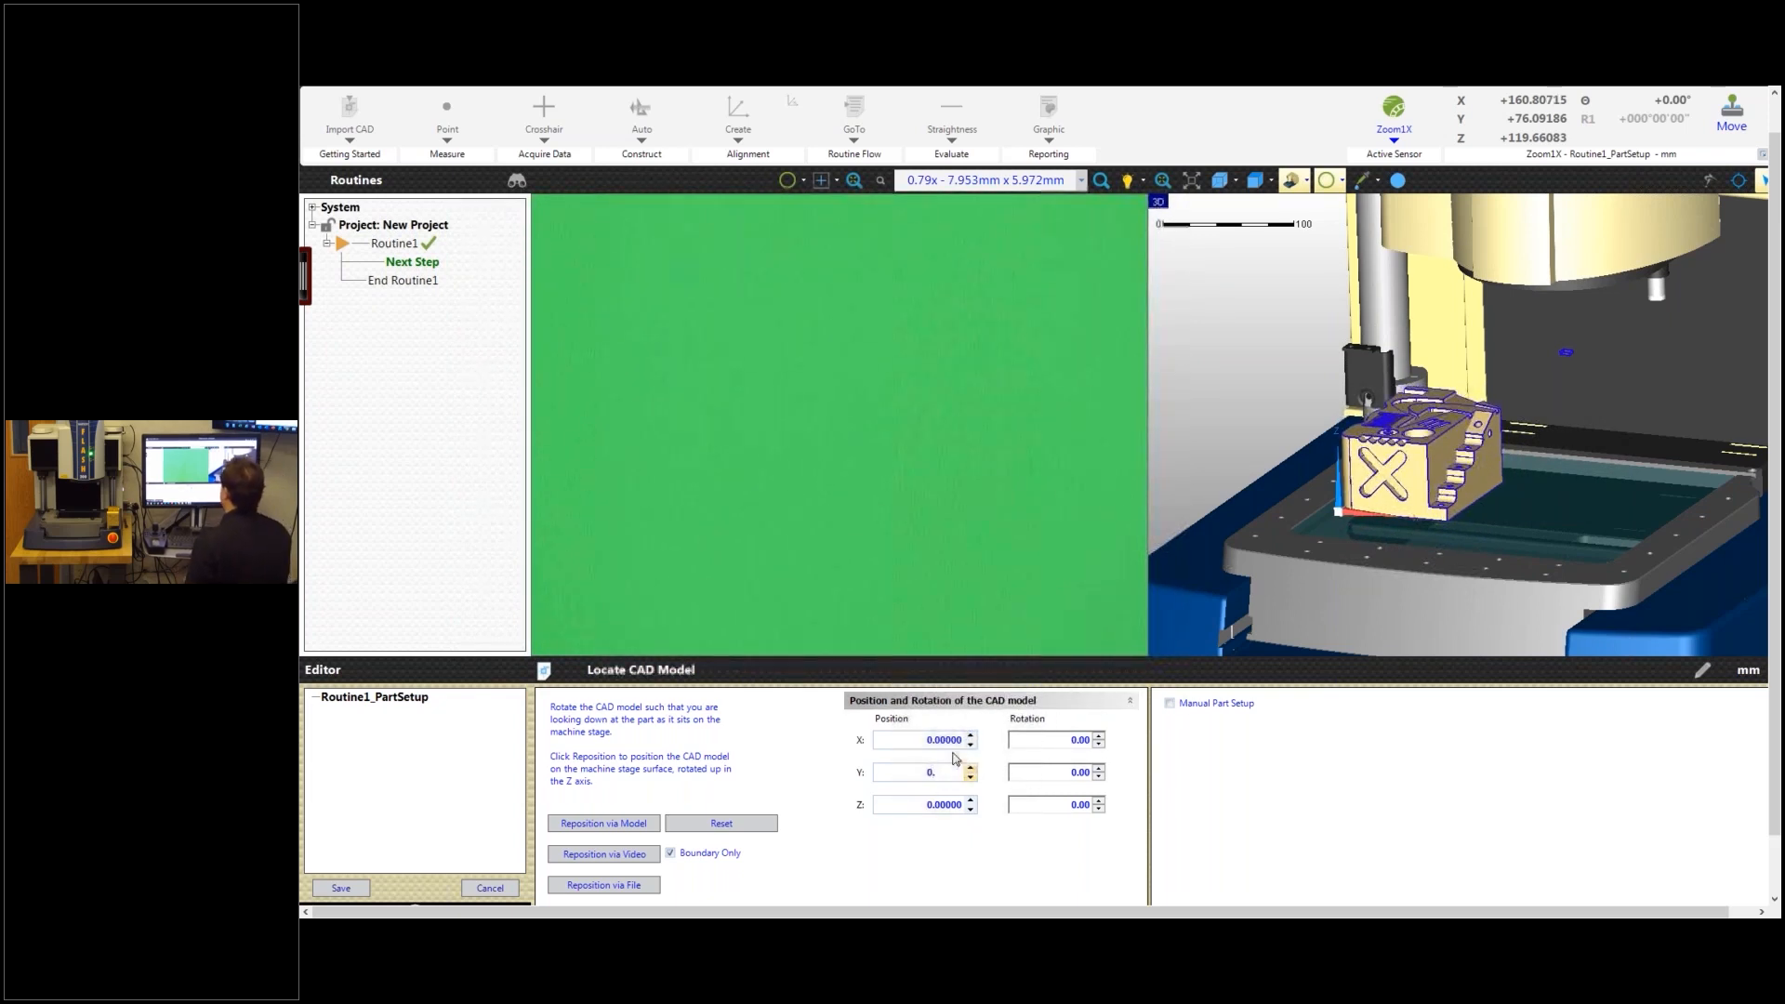
Step: Try rotating the CAD model 90 degrees about the Y axis
{"action": "middle_click_drag", "start_coordinate": [1422, 511], "coordinate": [1494, 555]}
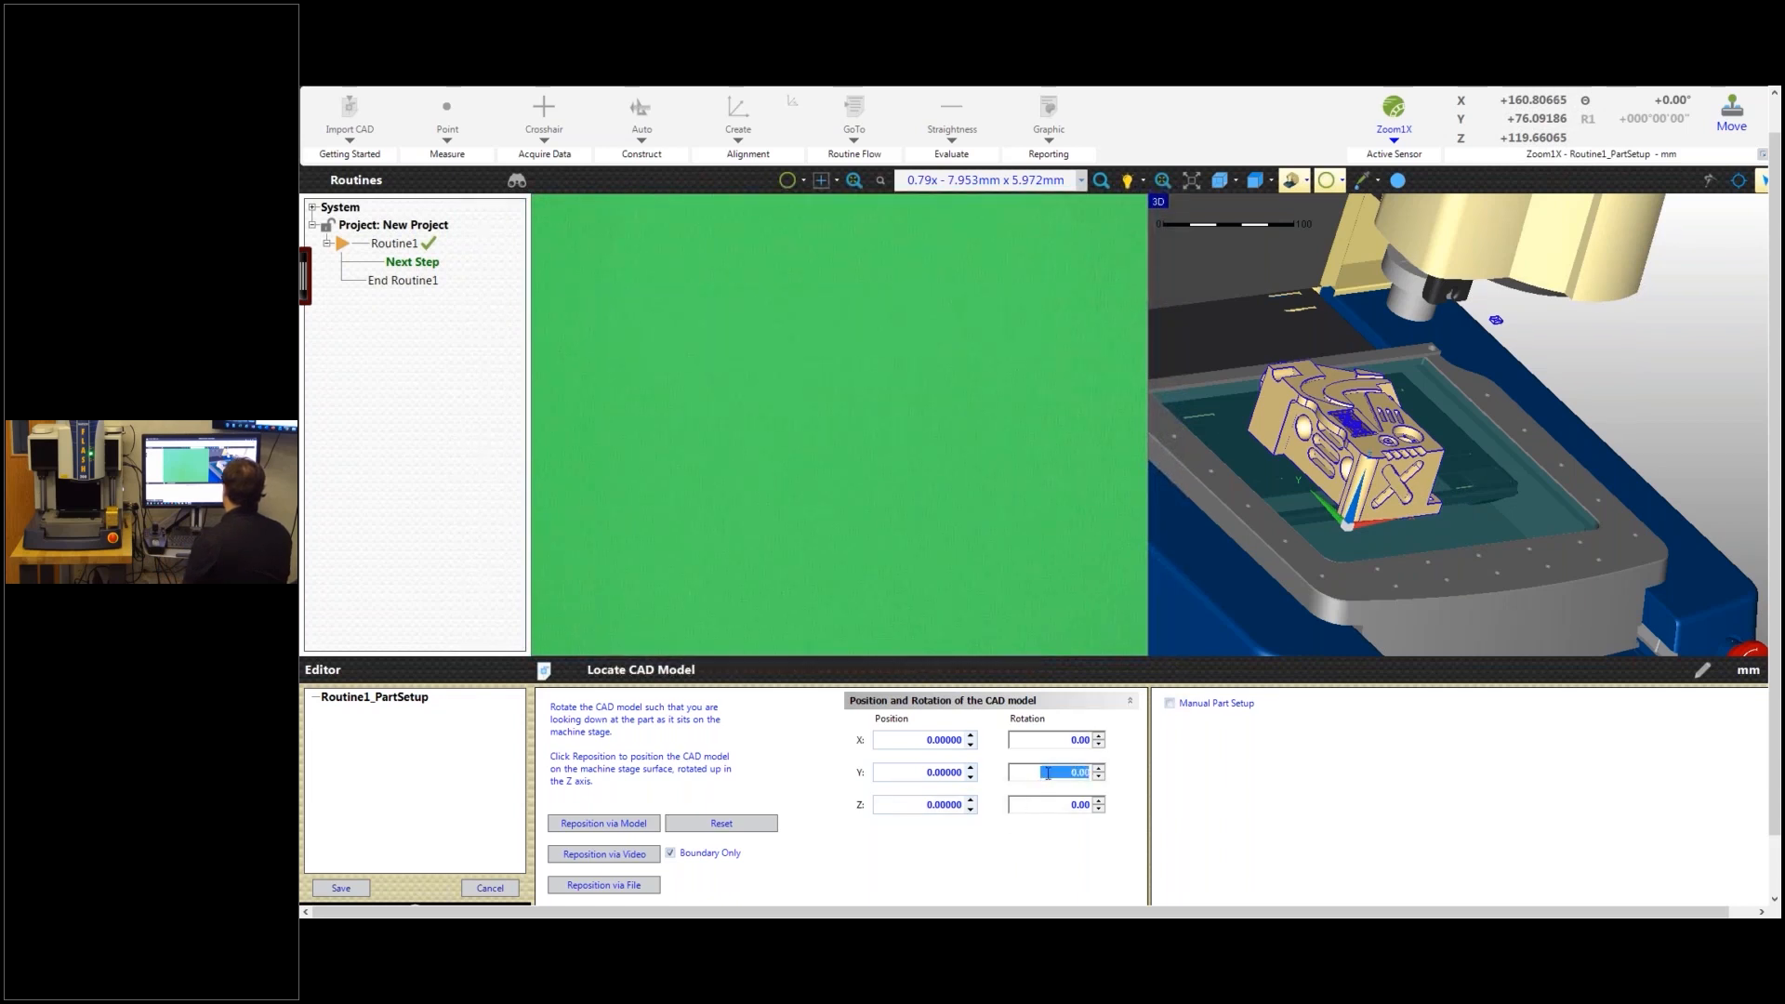
{"action": "type", "text": "90"}
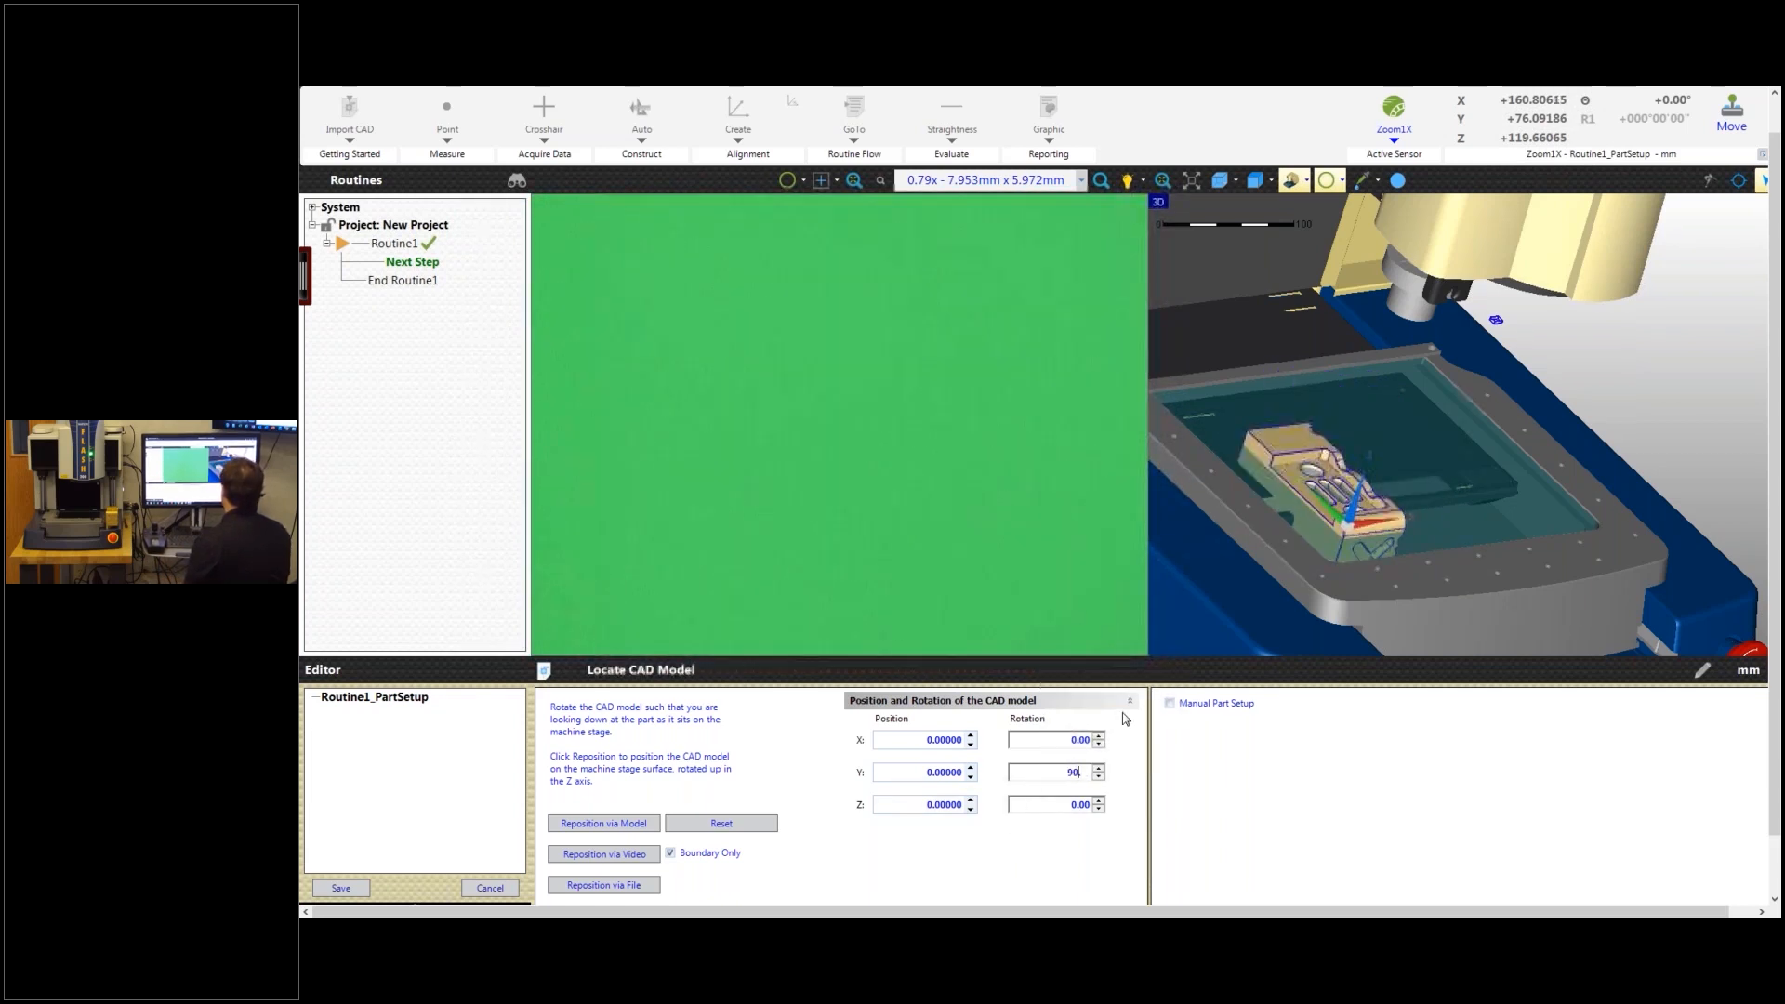
{"action": "key", "text": "Return"}
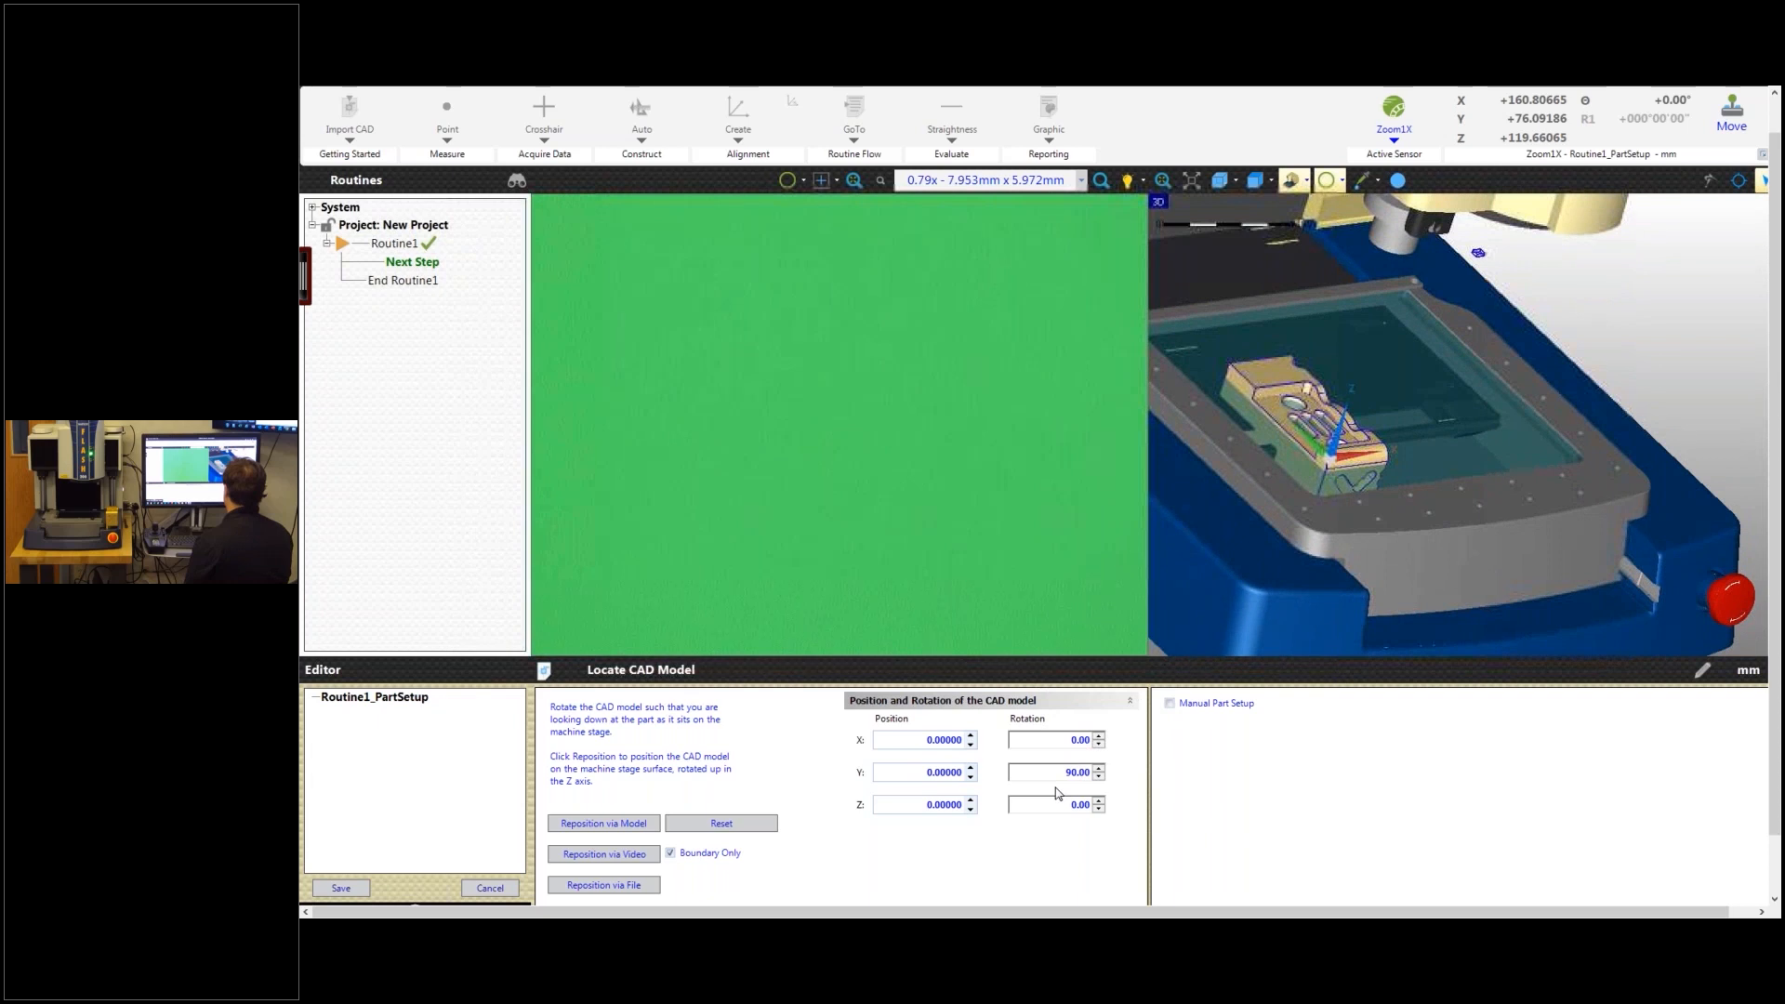
Step: Raise the rotated CAD model on the stage to a Z position of 77 mm
{"action": "middle_click_drag", "start_coordinate": [1360, 583], "coordinate": [1276, 573]}
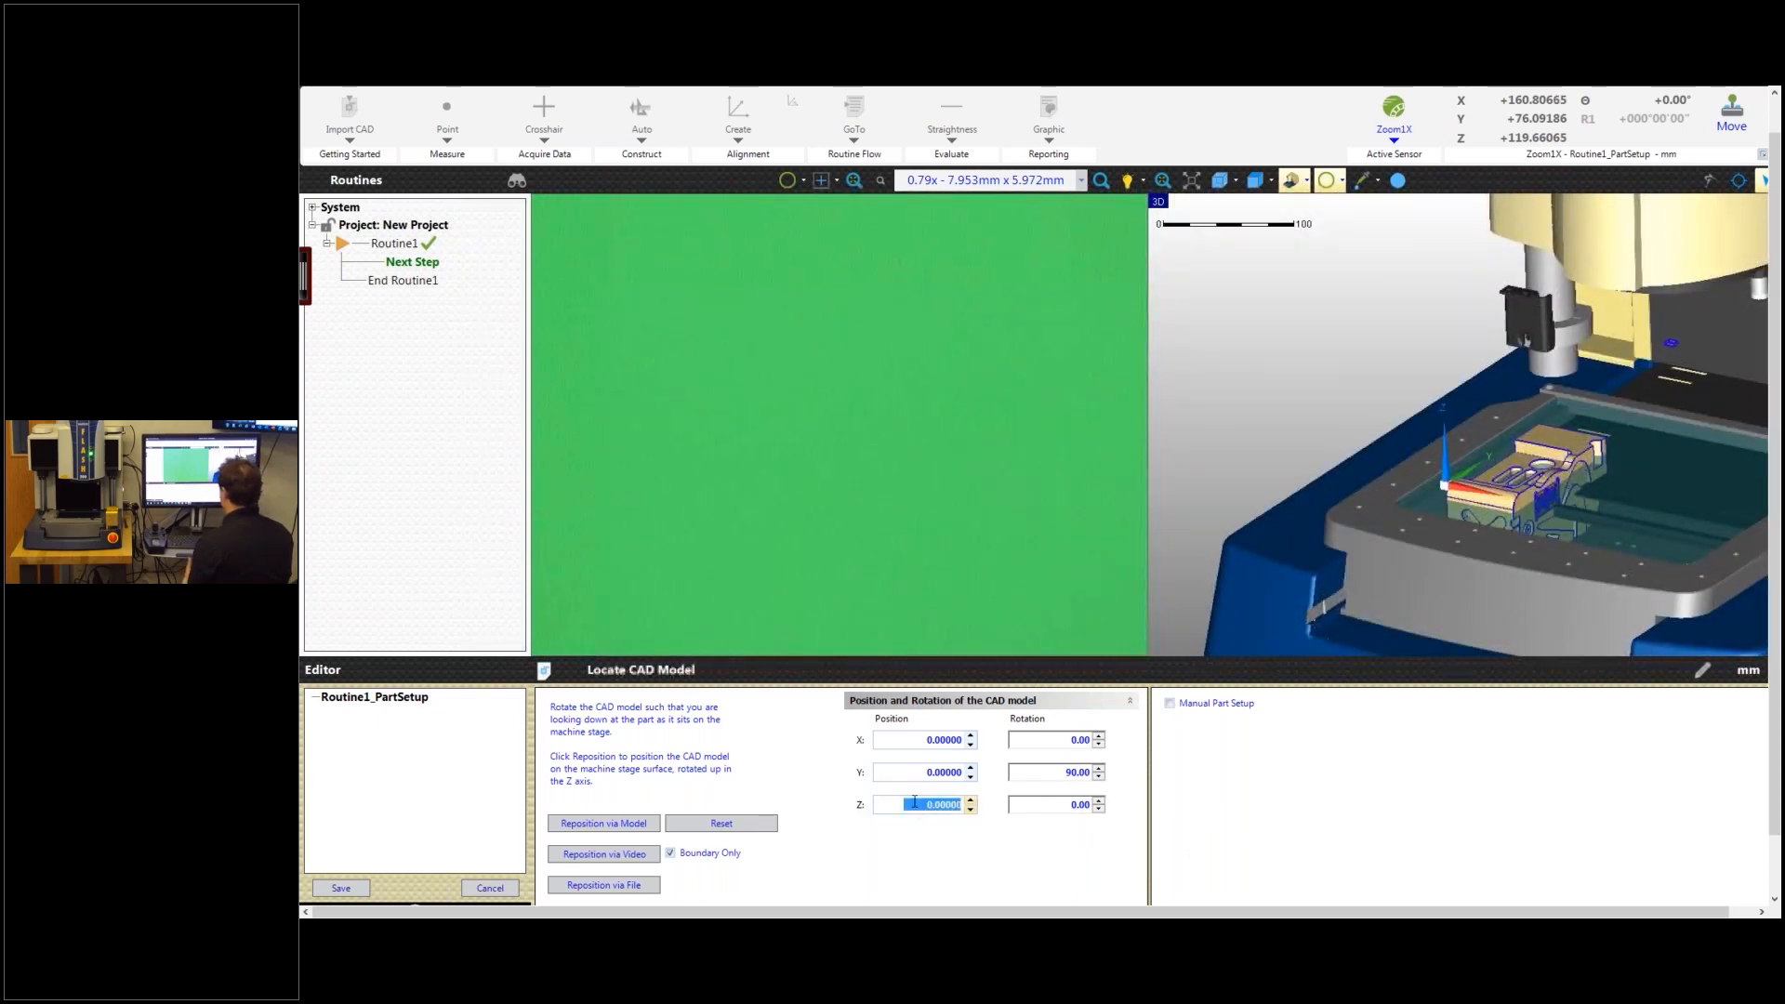
{"action": "type", "text": "22"}
{"action": "key", "text": "Return"}
{"action": "scroll", "coordinate": [903, 807], "scroll_direction": "up", "scroll_amount": 20}
{"action": "scroll", "coordinate": [898, 811], "scroll_direction": "up", "scroll_amount": 20}
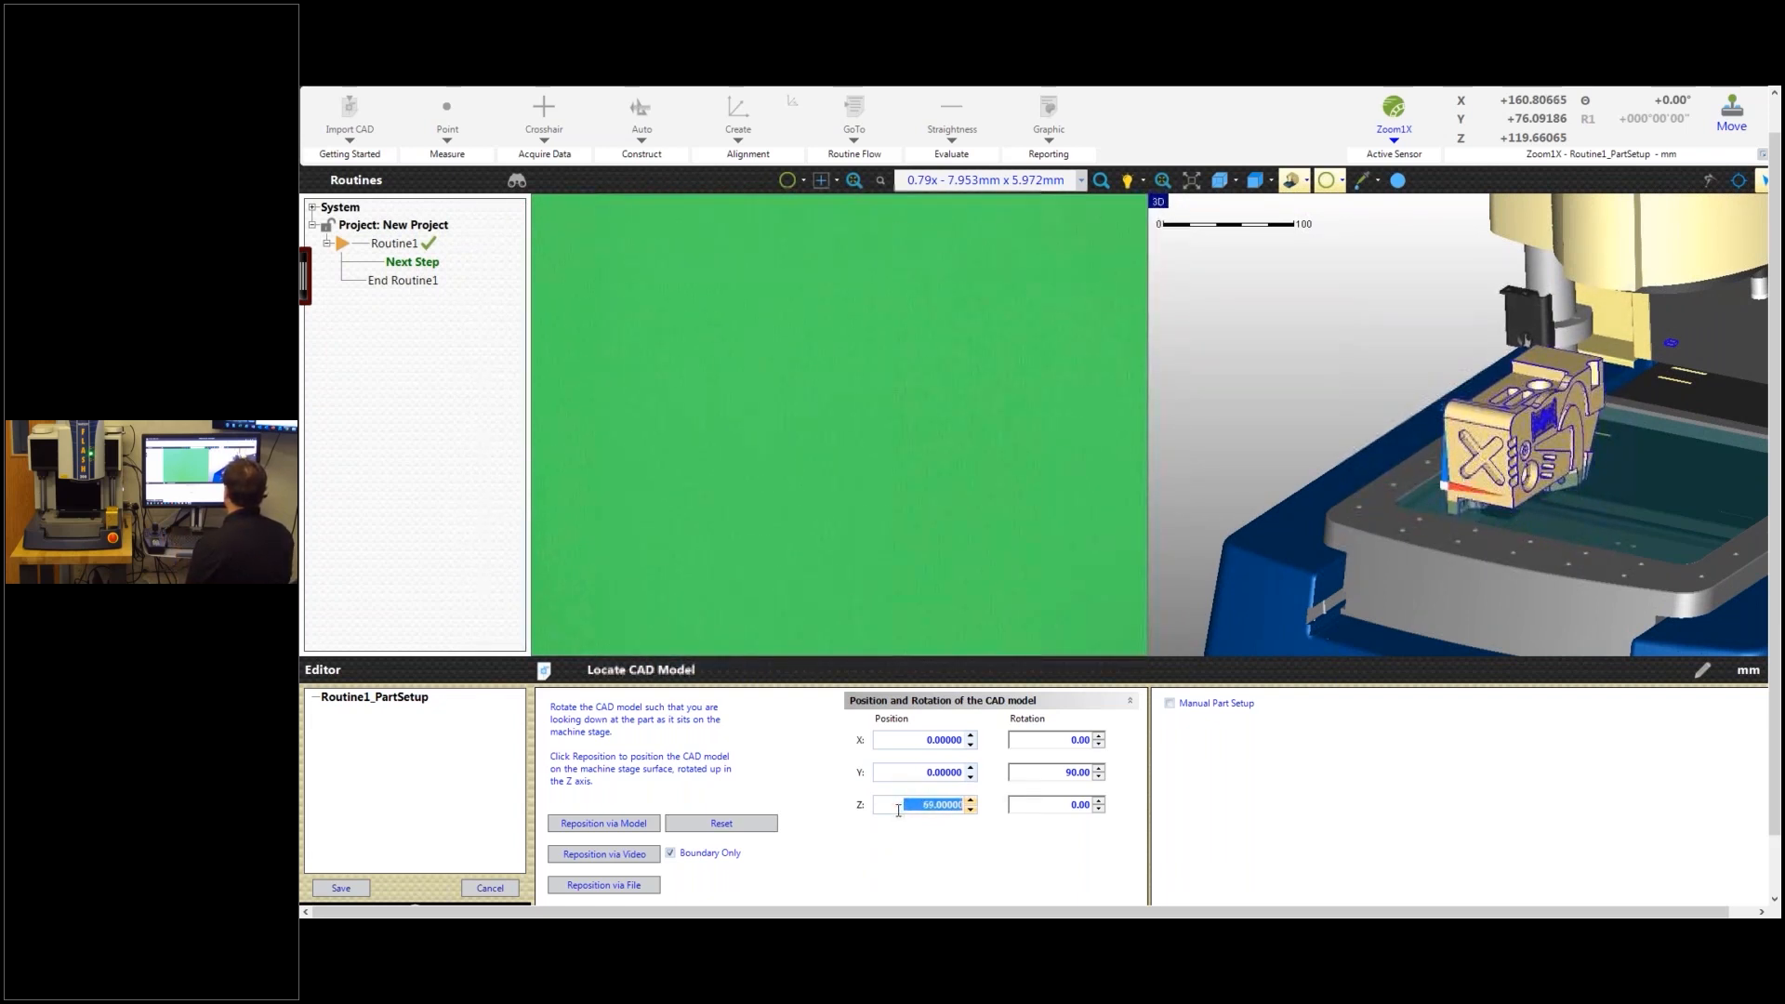
{"action": "scroll", "coordinate": [898, 809], "scroll_direction": "up", "scroll_amount": 8}
{"action": "mouse_move", "coordinate": [1347, 561]}
{"action": "middle_mouse_down"}
{"action": "mouse_move", "coordinate": [1394, 545]}
{"action": "mouse_move", "coordinate": [1370, 564]}
{"action": "middle_mouse_up"}
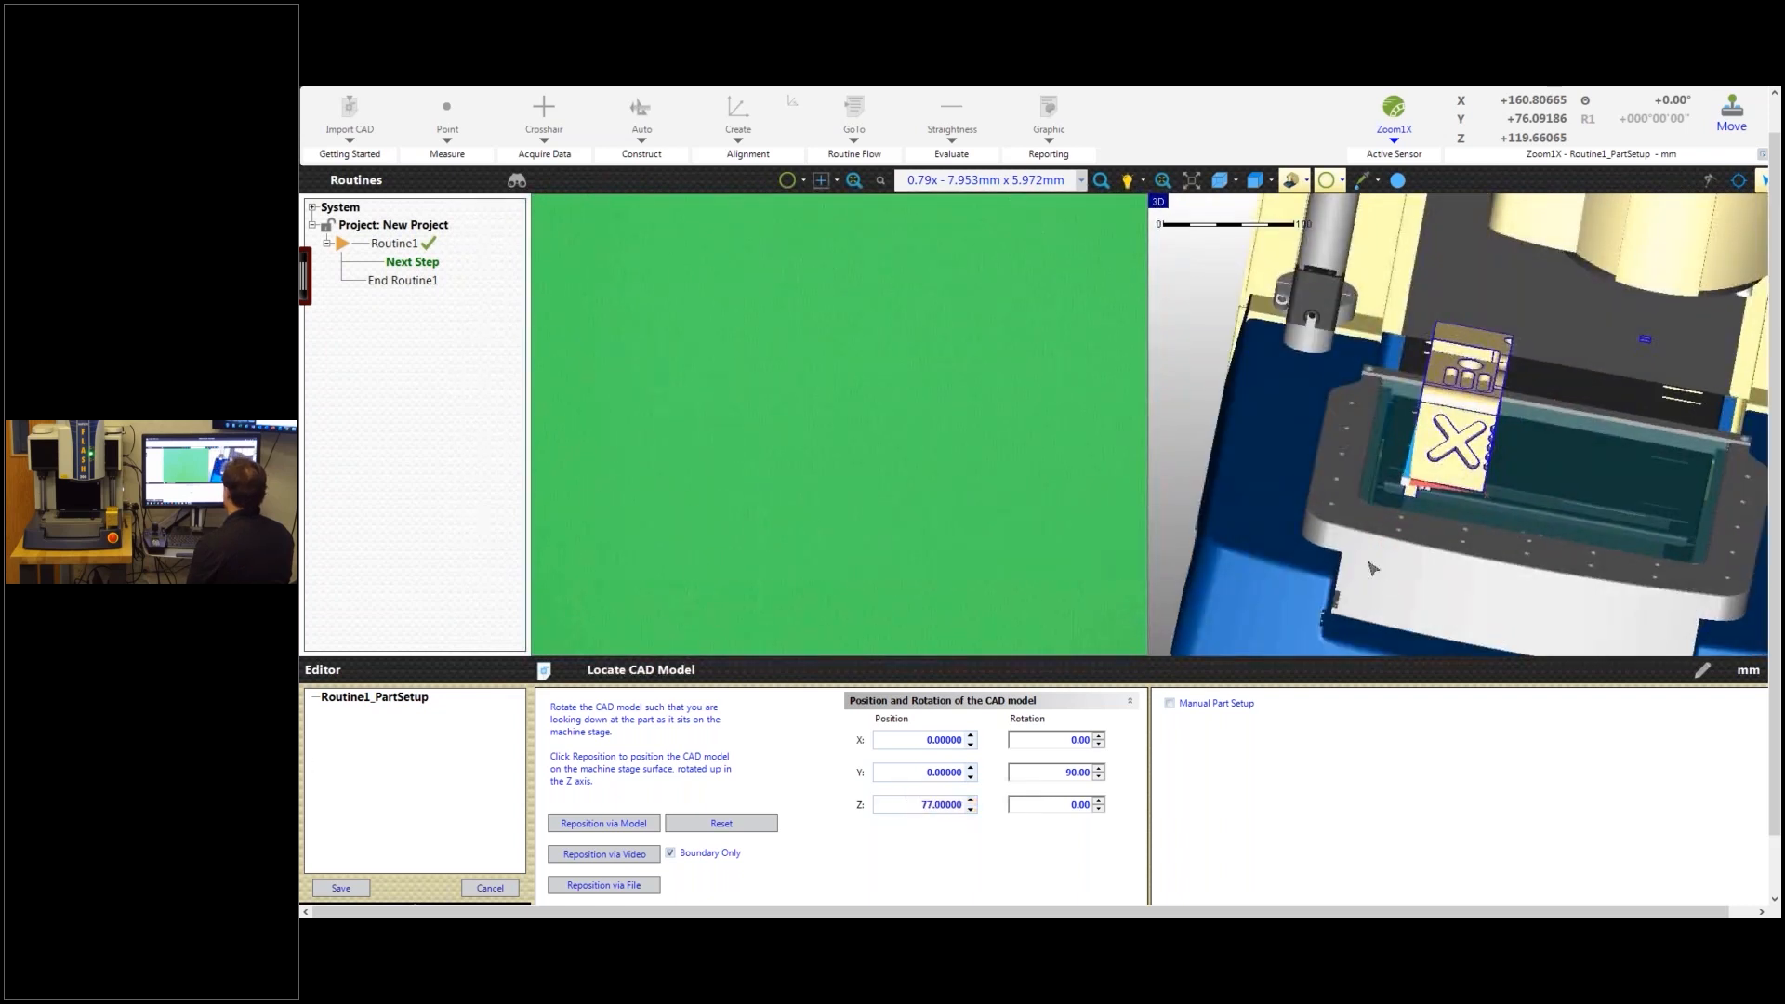
Step: Try Reposition via Model on the CAD part with Manual Part Setup off, and reset its position and rotation
{"action": "left_click", "coordinate": [1192, 704]}
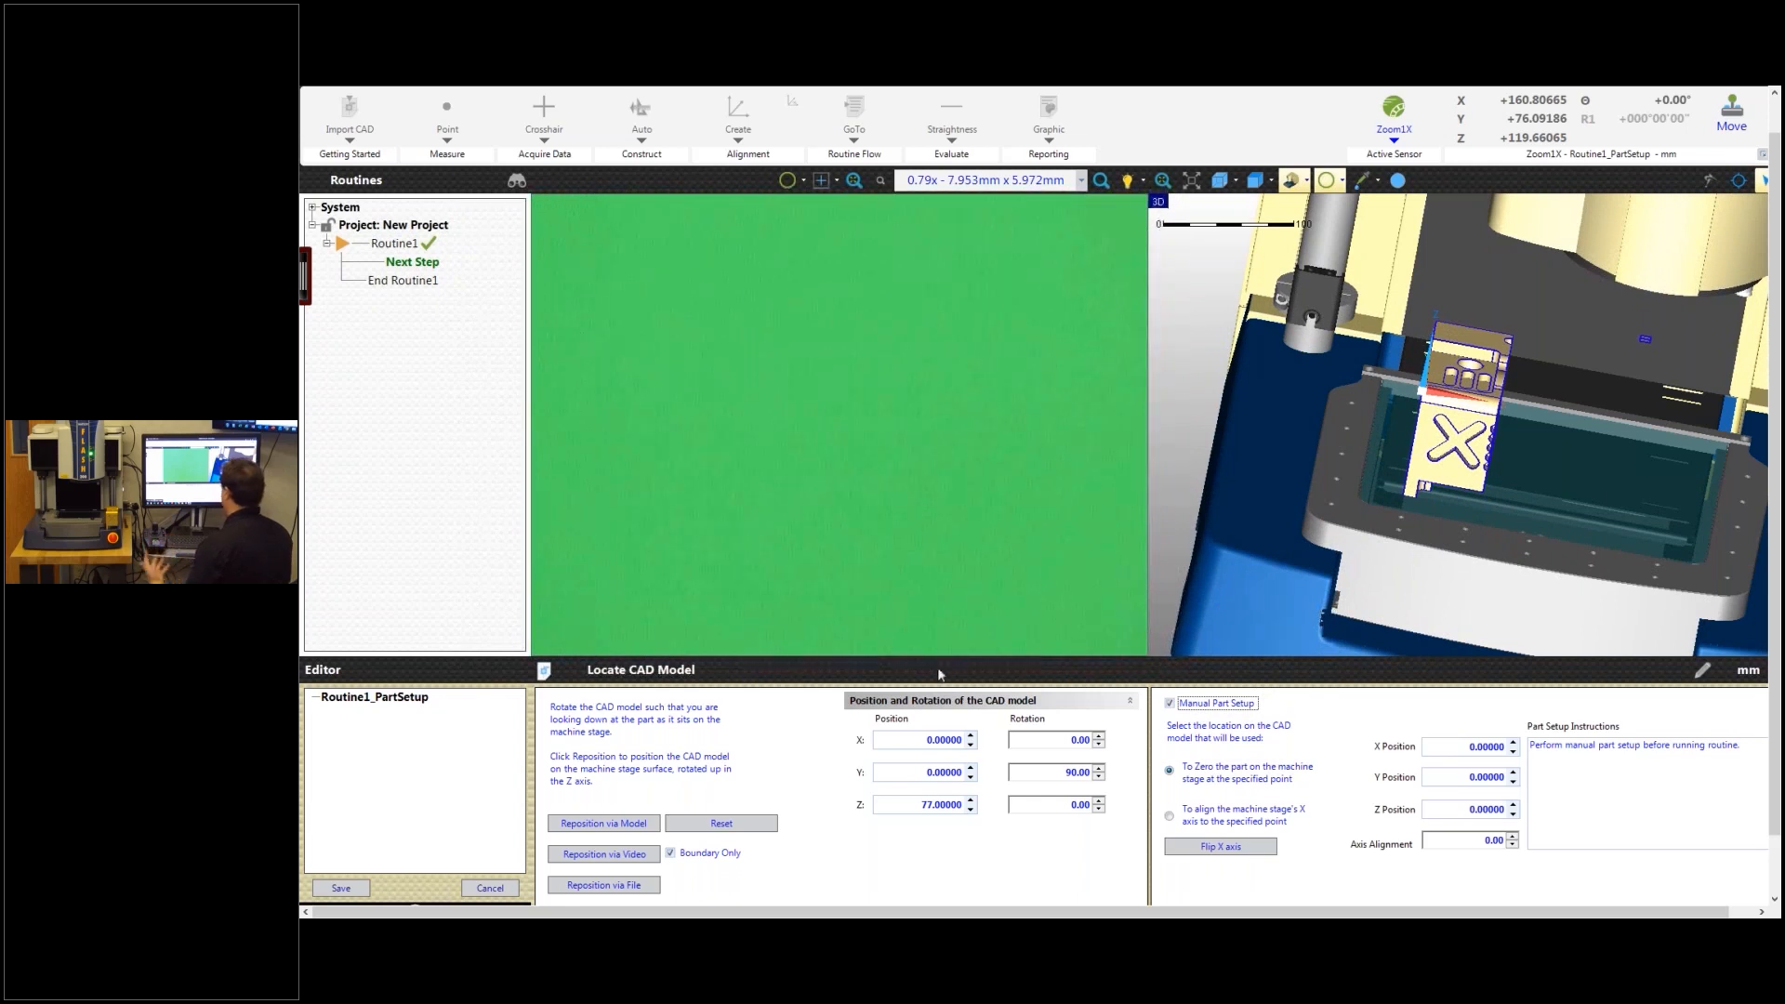
{"action": "left_click", "coordinate": [1170, 704]}
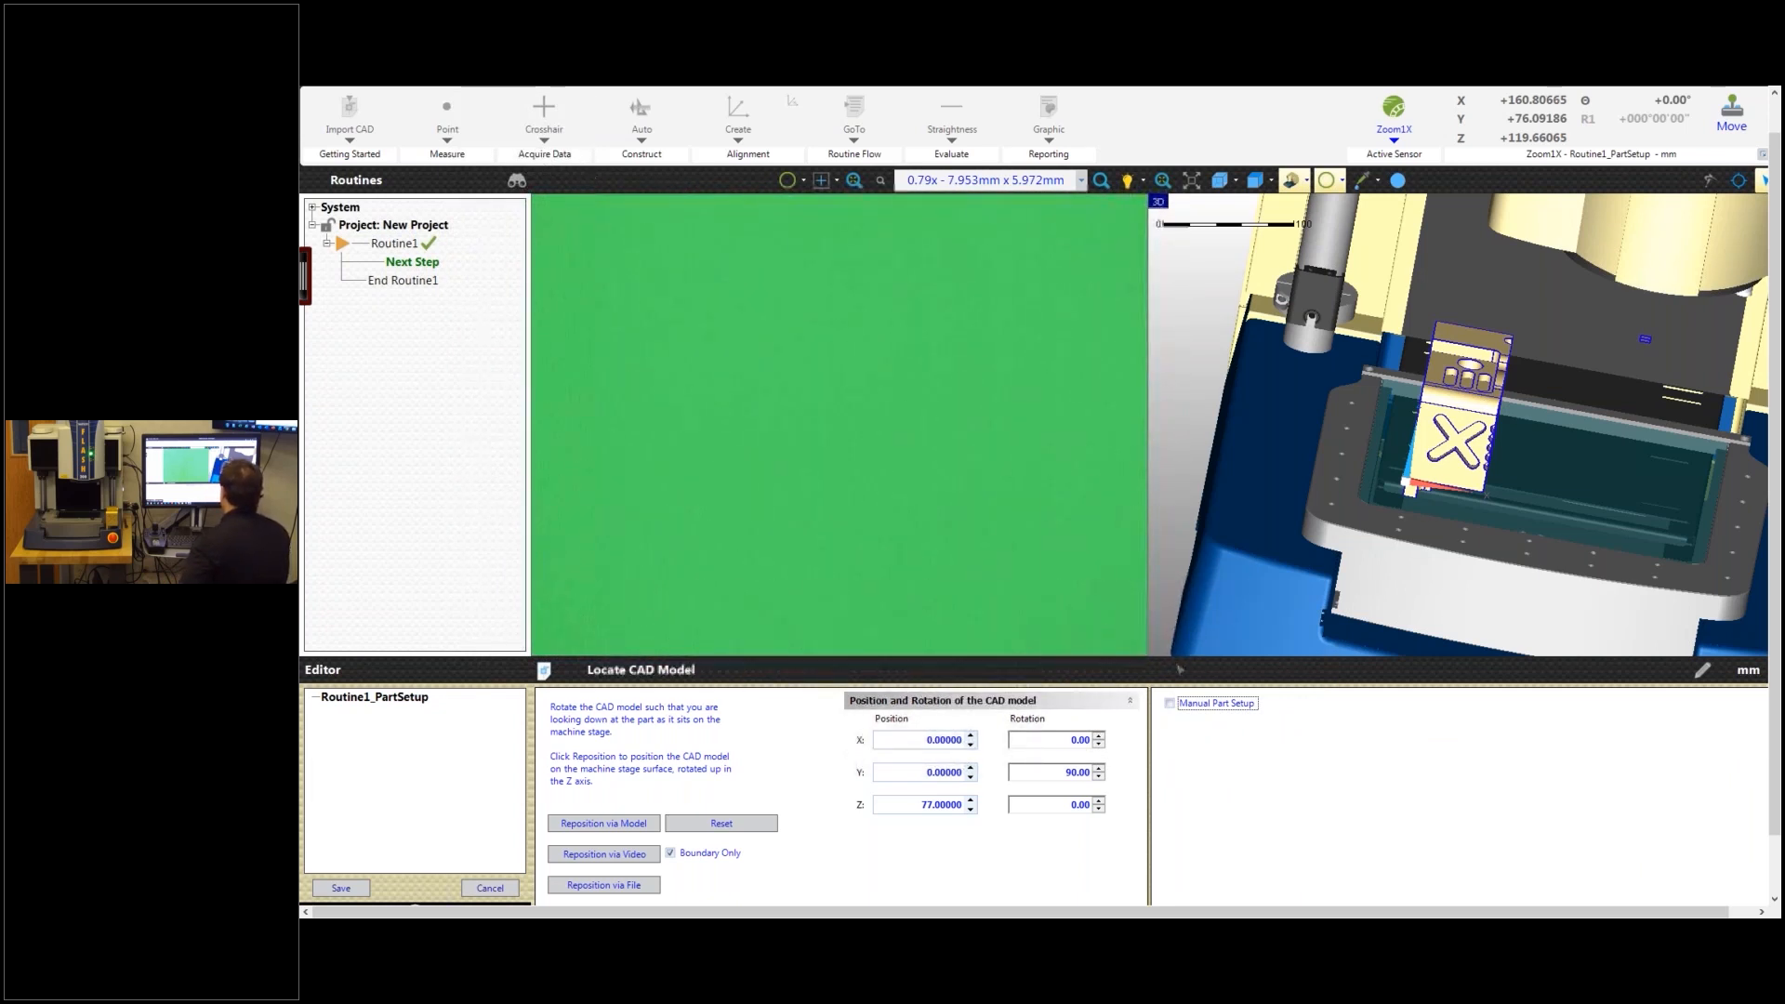
{"action": "left_click", "coordinate": [643, 826]}
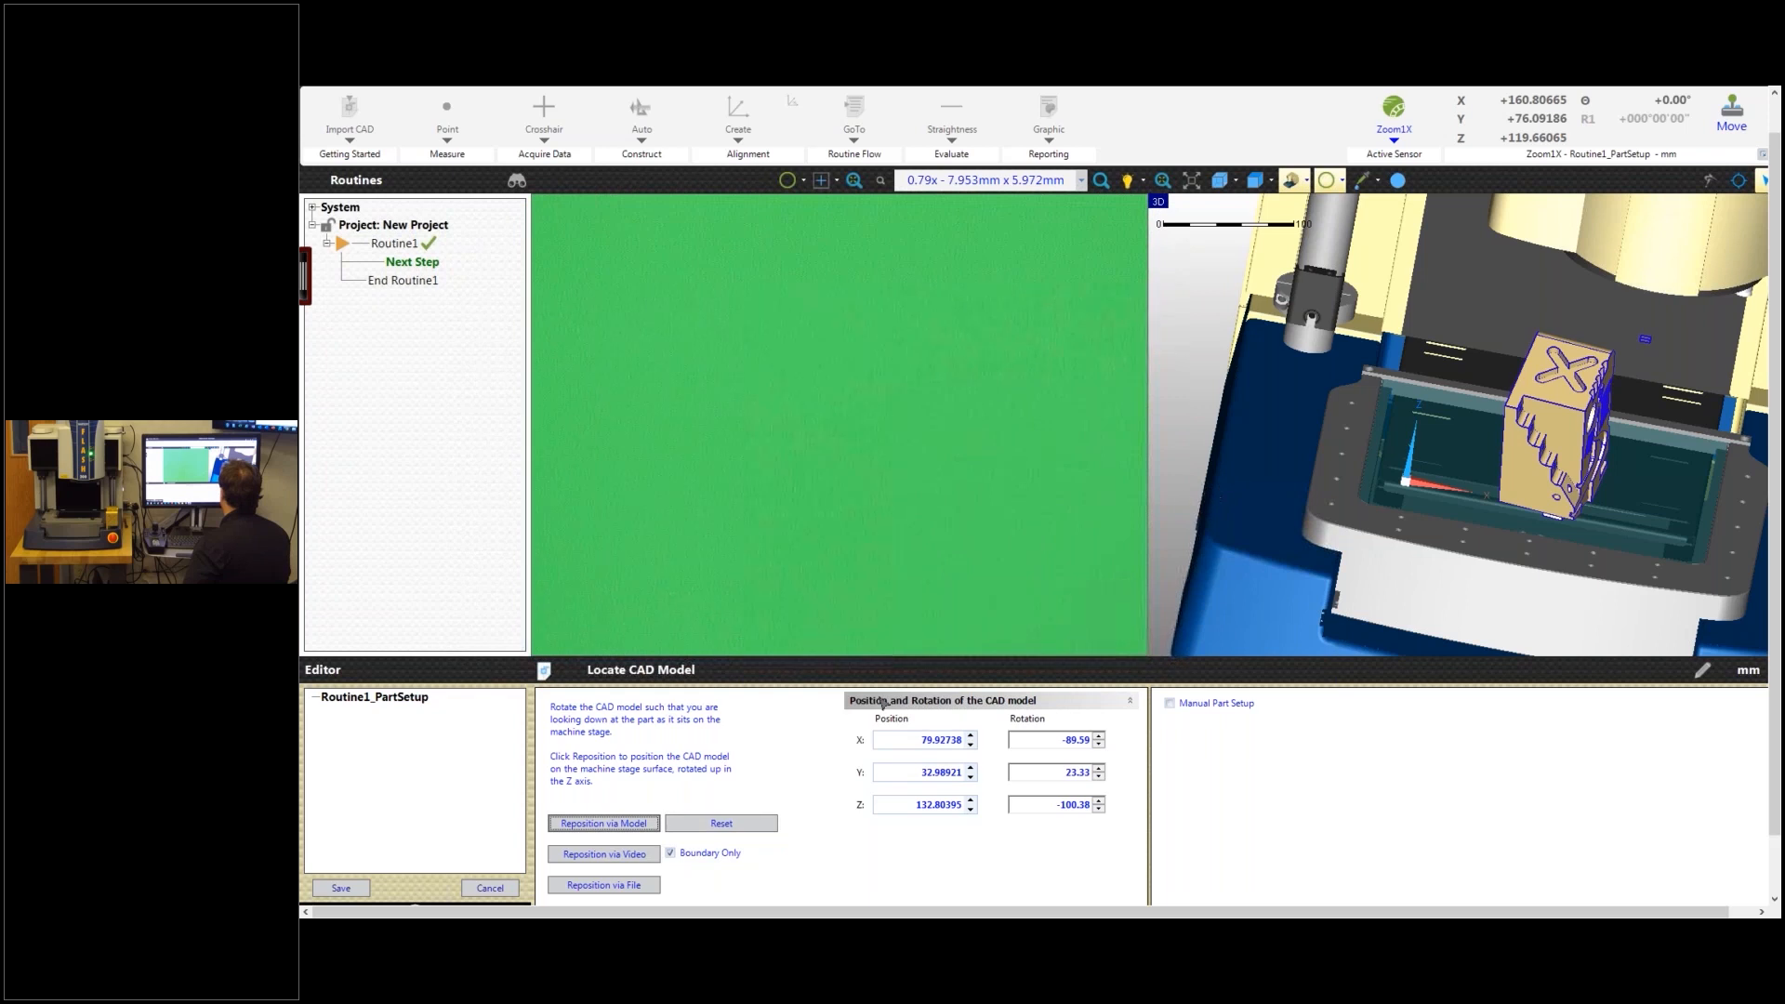
{"action": "left_click", "coordinate": [721, 826]}
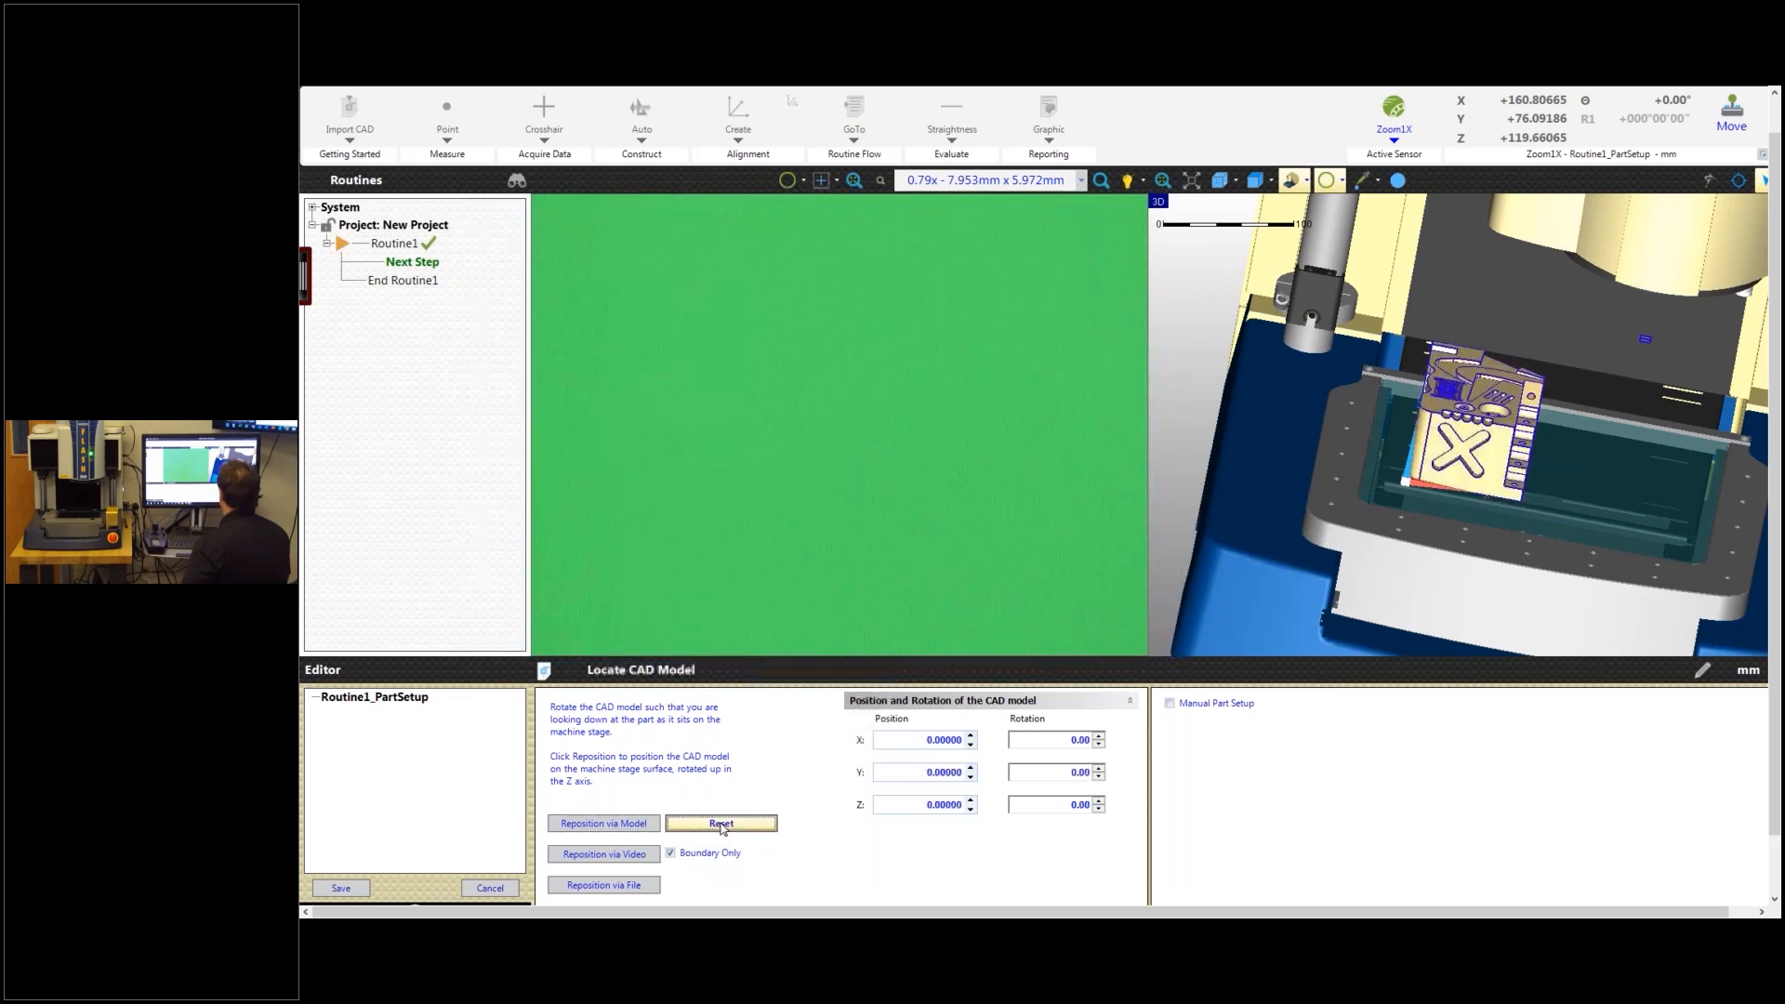
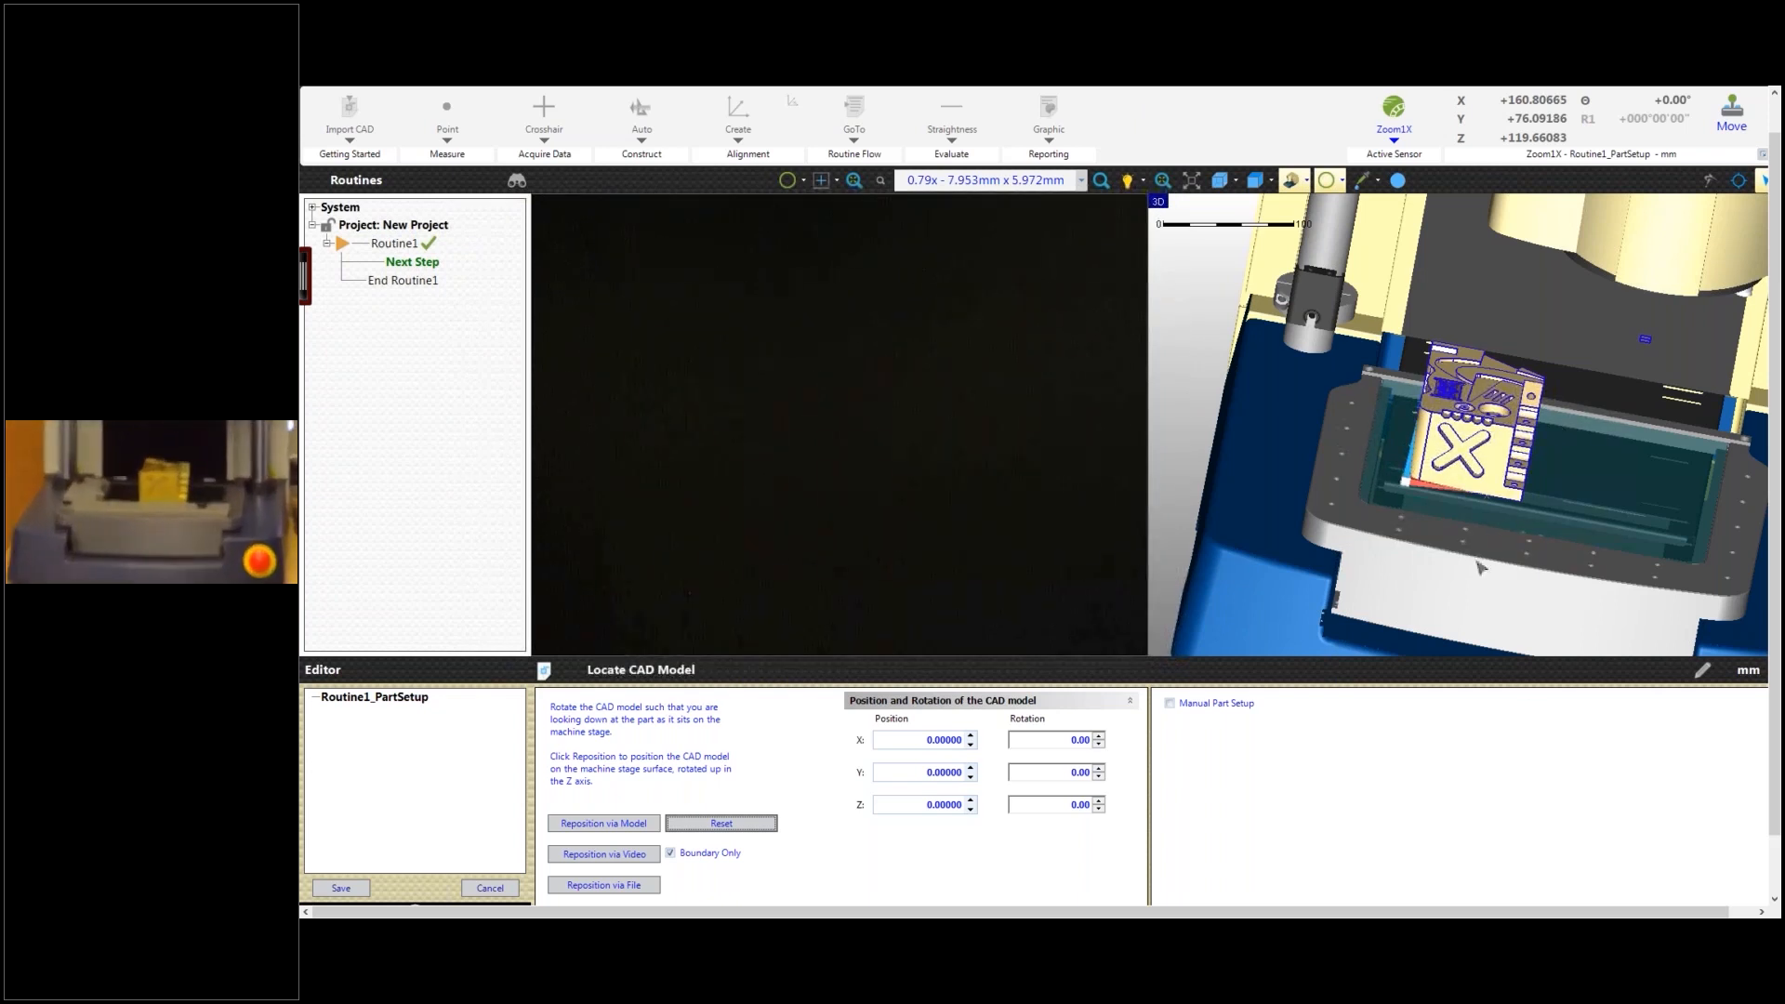
Step: Enable Manual Part Setup with the zero point at the first scallop's outer corner and the stage's X axis aligned along the scallops, and save
{"action": "middle_click_drag", "start_coordinate": [1487, 533], "coordinate": [1474, 442]}
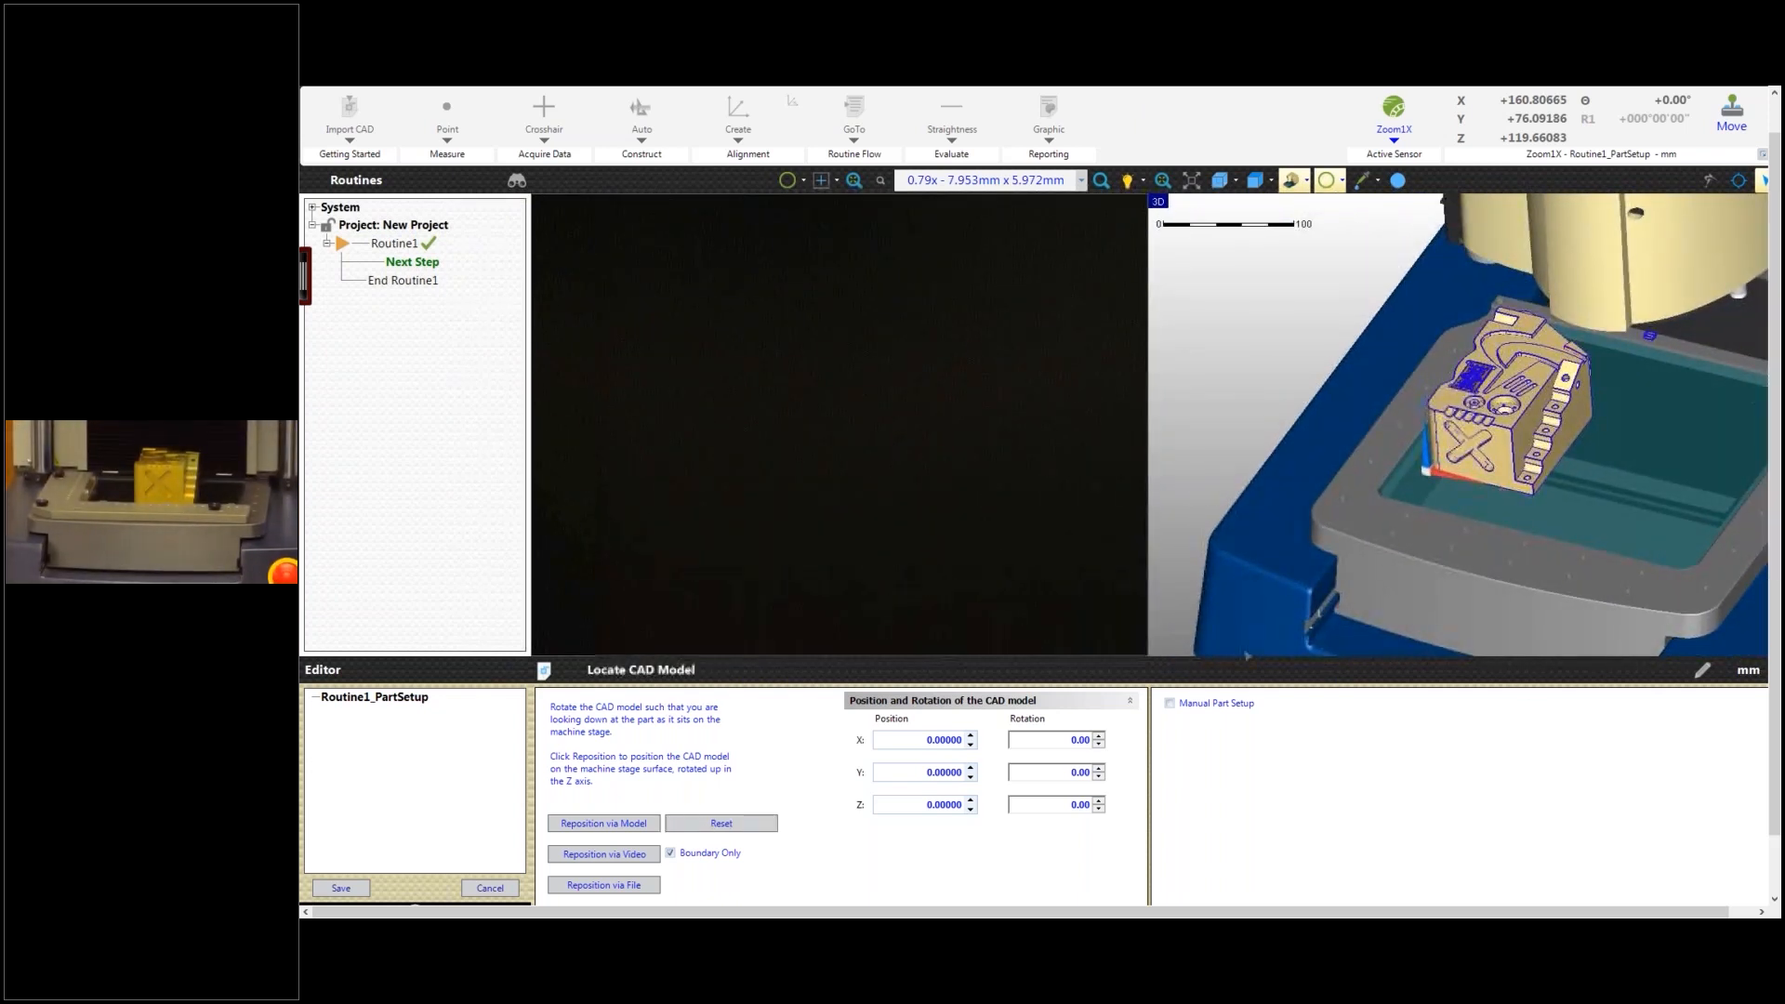
{"action": "left_click", "coordinate": [1242, 703]}
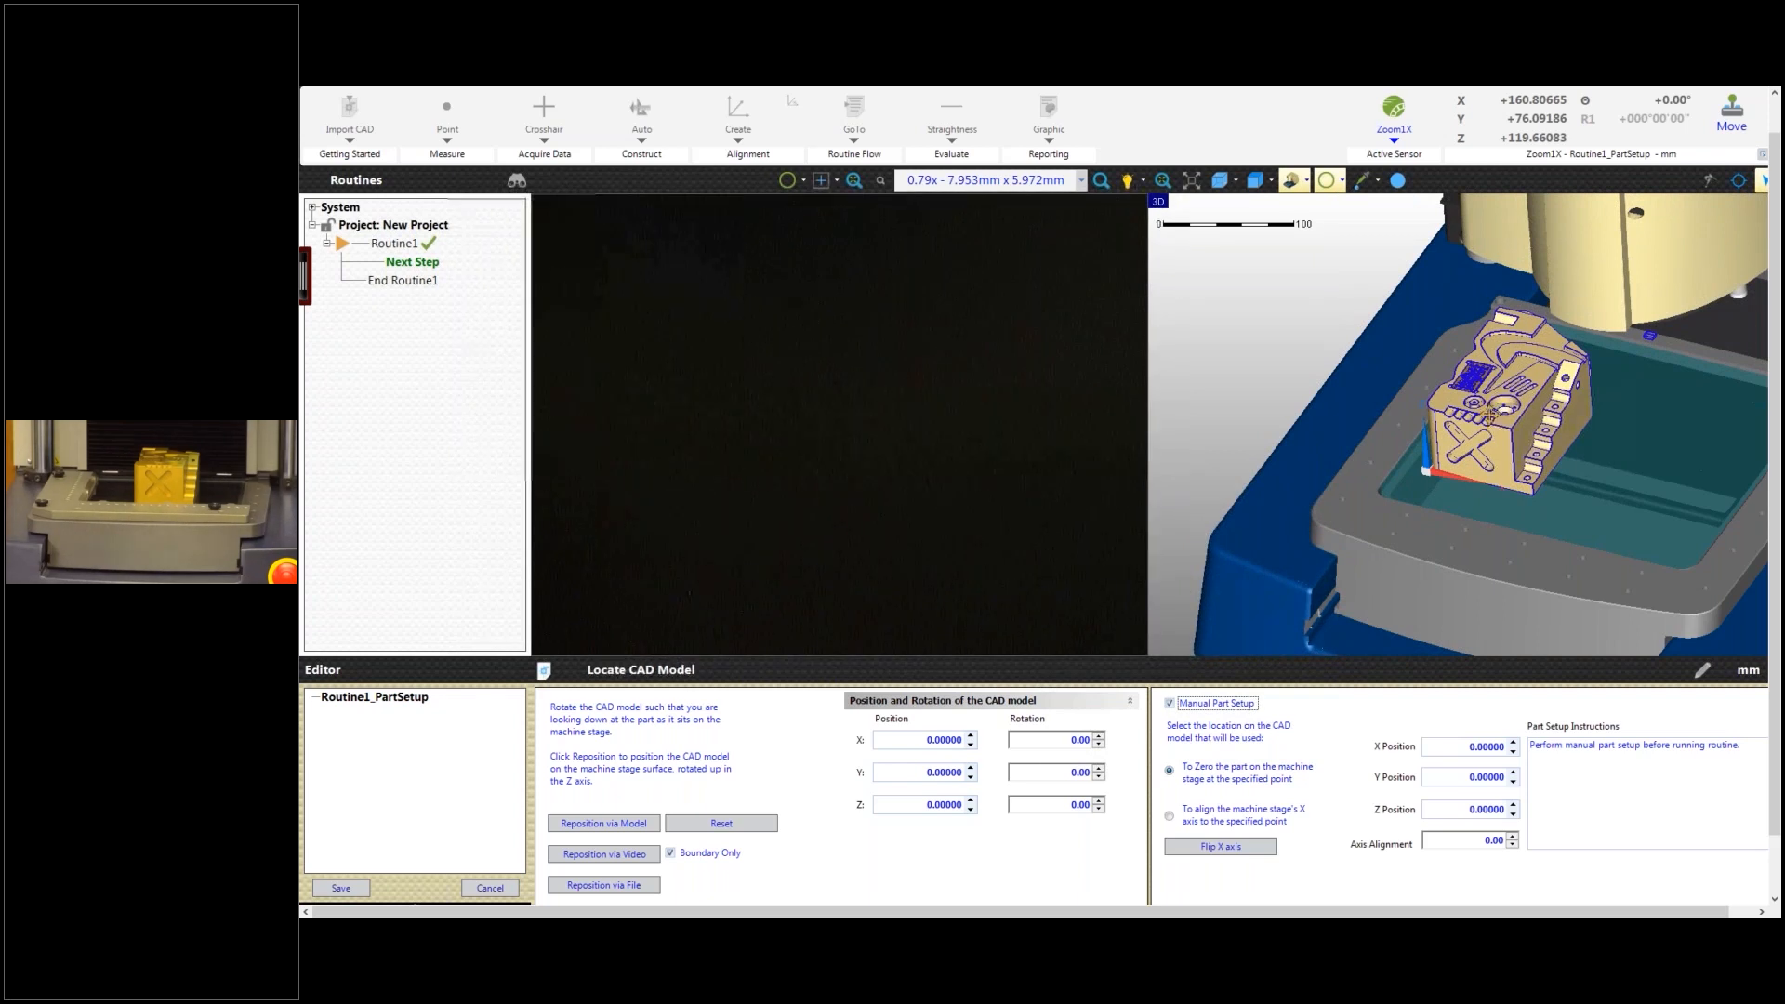
{"action": "scroll", "coordinate": [1478, 418], "scroll_direction": "up", "scroll_amount": 5}
{"action": "left_click", "coordinate": [1421, 384]}
{"action": "left_click", "coordinate": [1201, 822]}
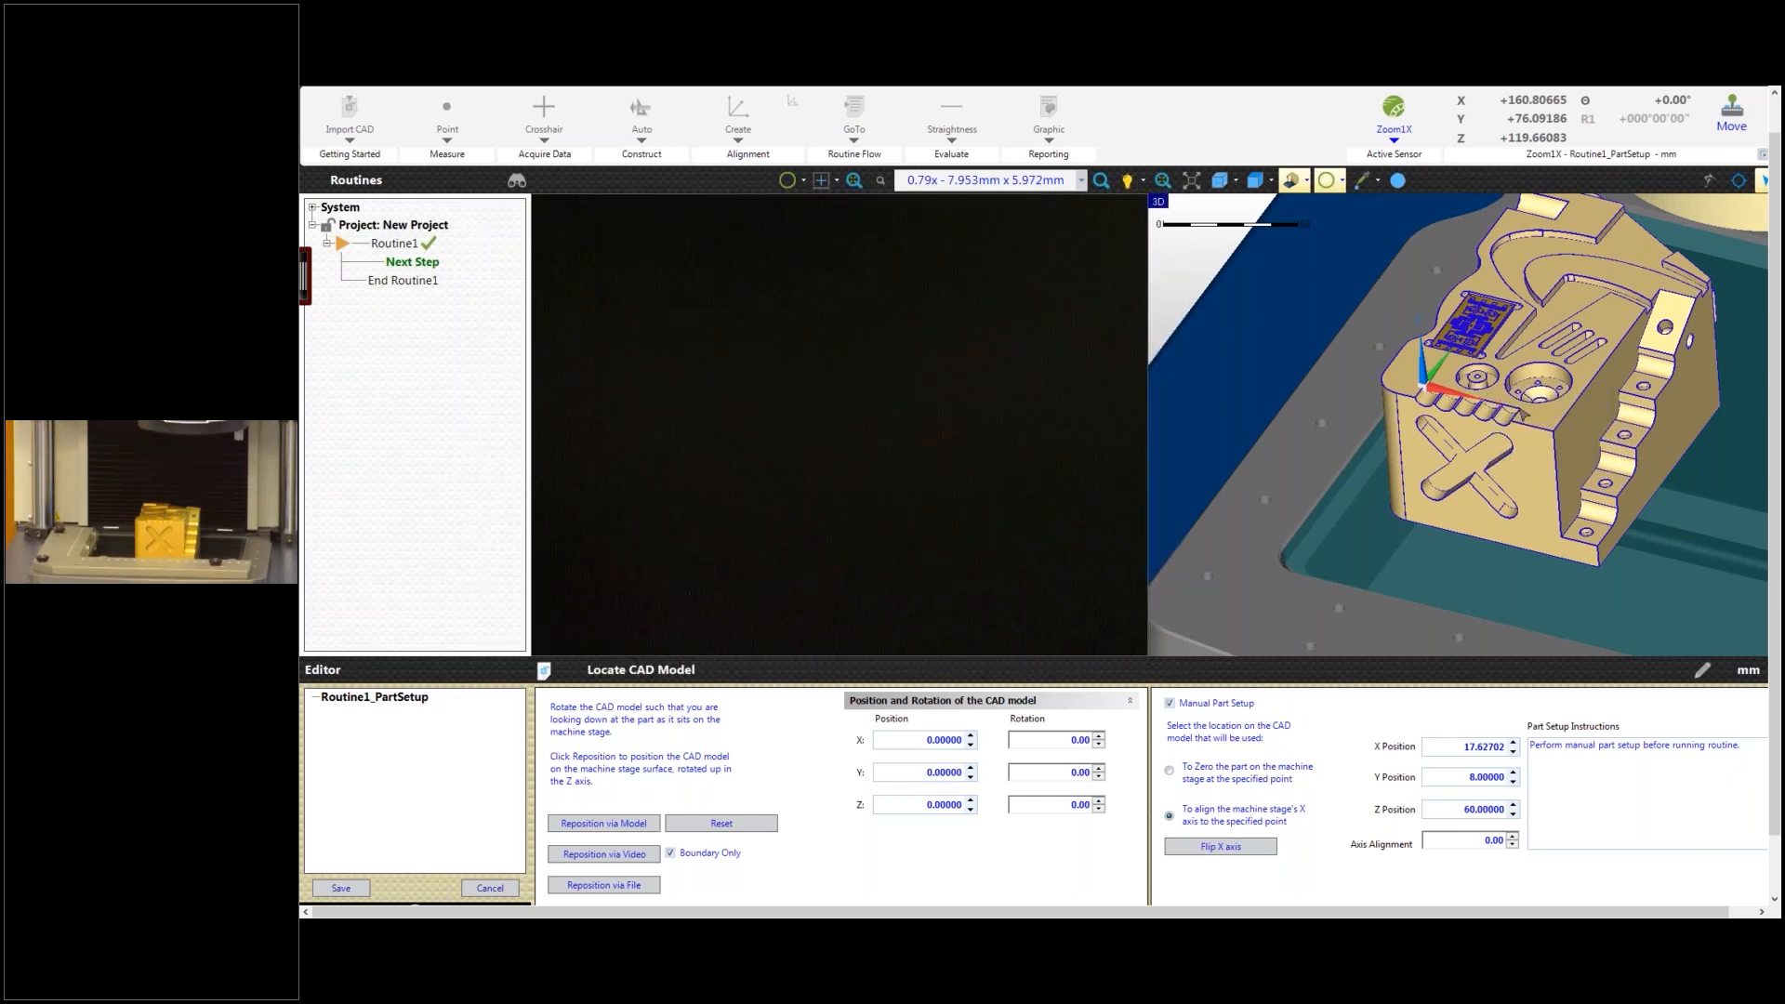
{"action": "left_click", "coordinate": [362, 893]}
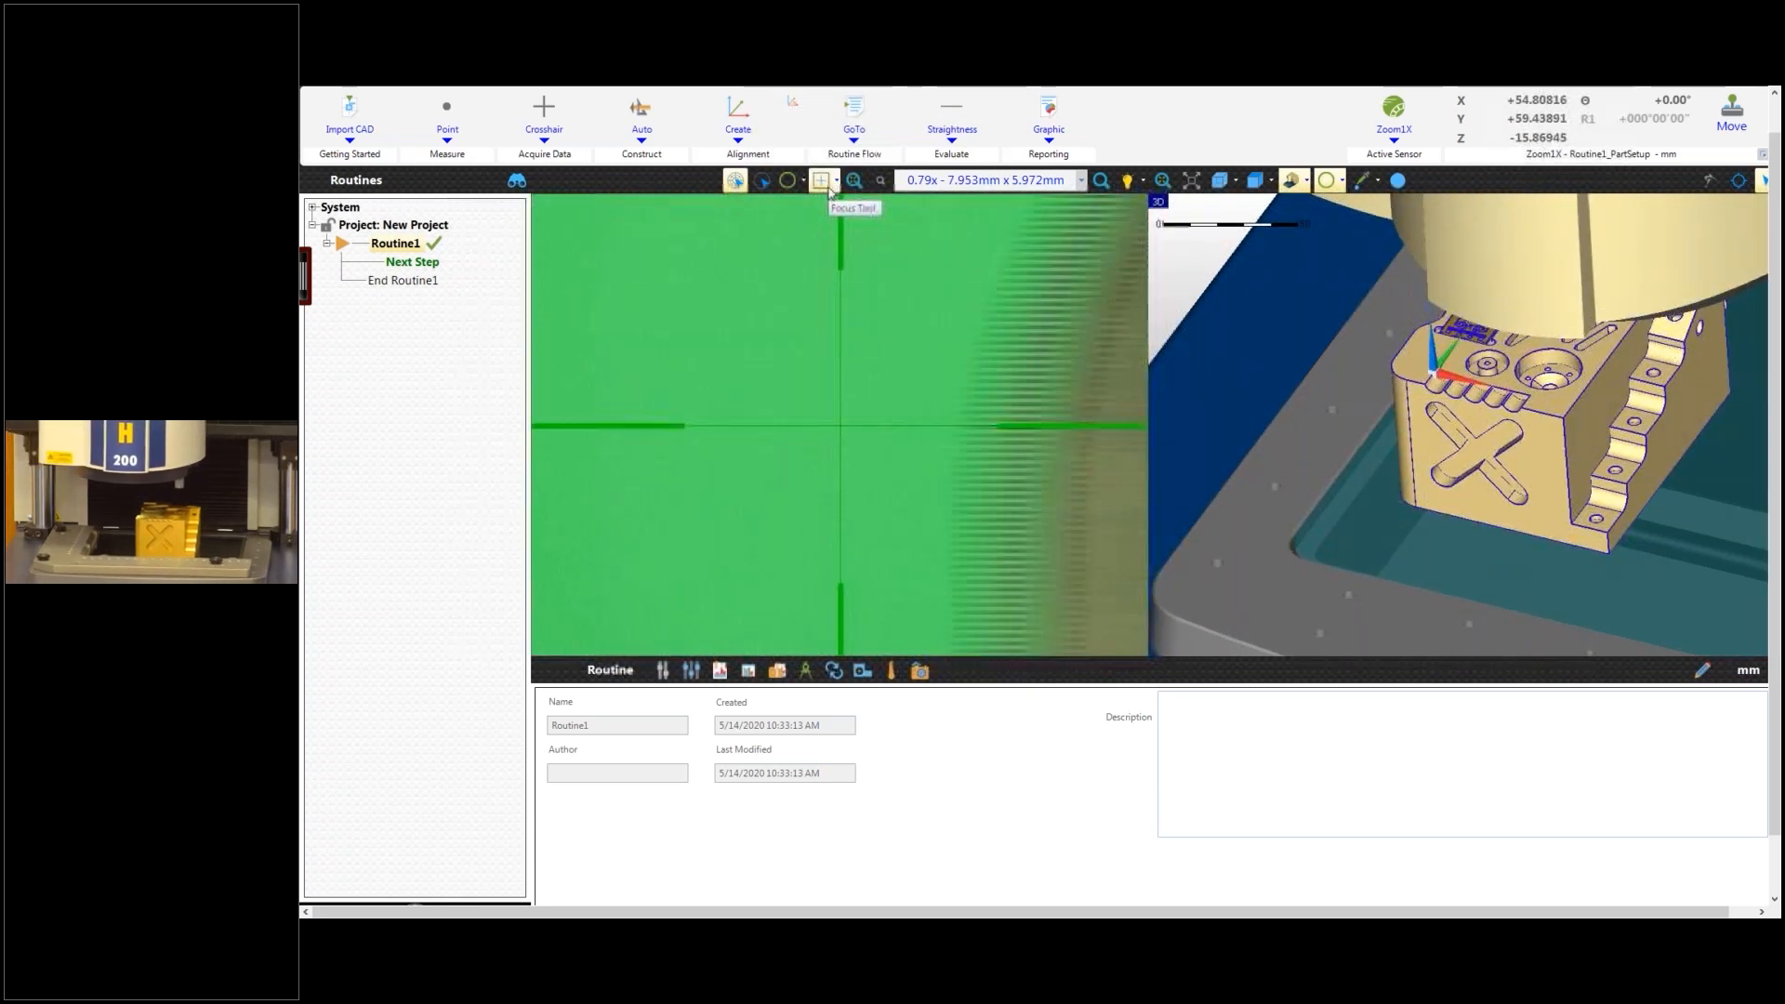
Step: Focus the video image on the part's top surface beside the first scallop using the Focus Tool with Maximum Contrast
{"action": "left_click", "coordinate": [824, 184]}
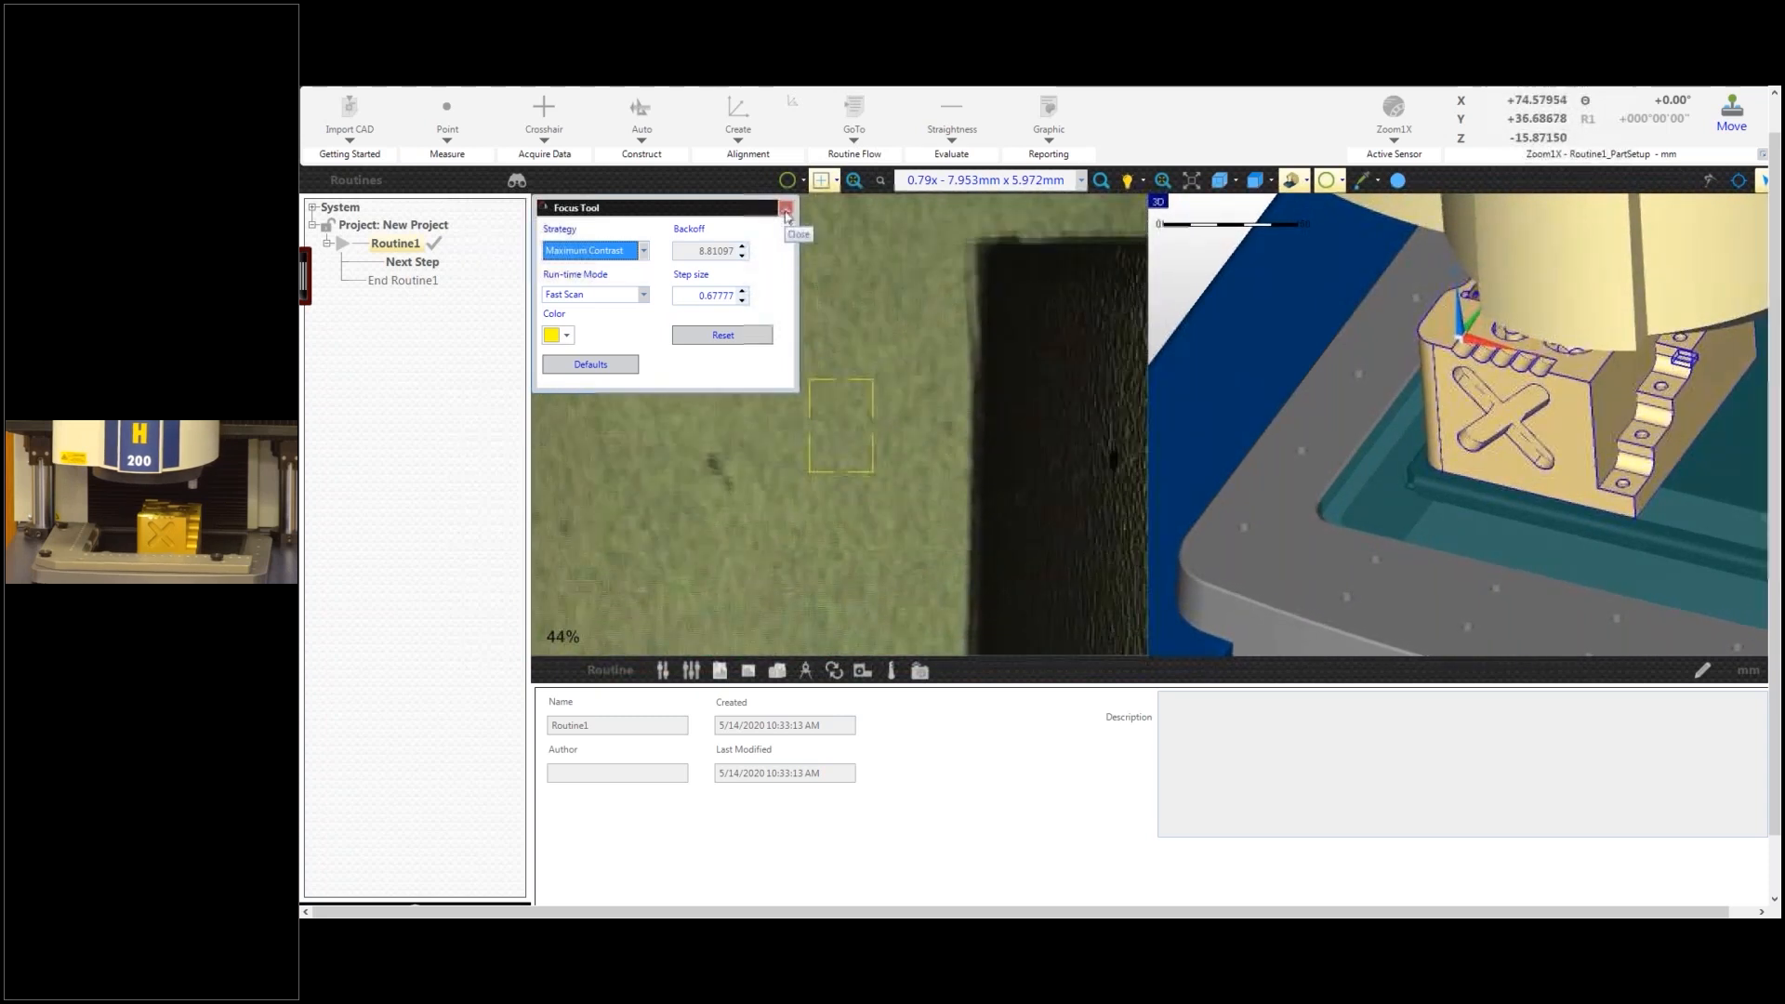
{"action": "left_click", "coordinate": [837, 412]}
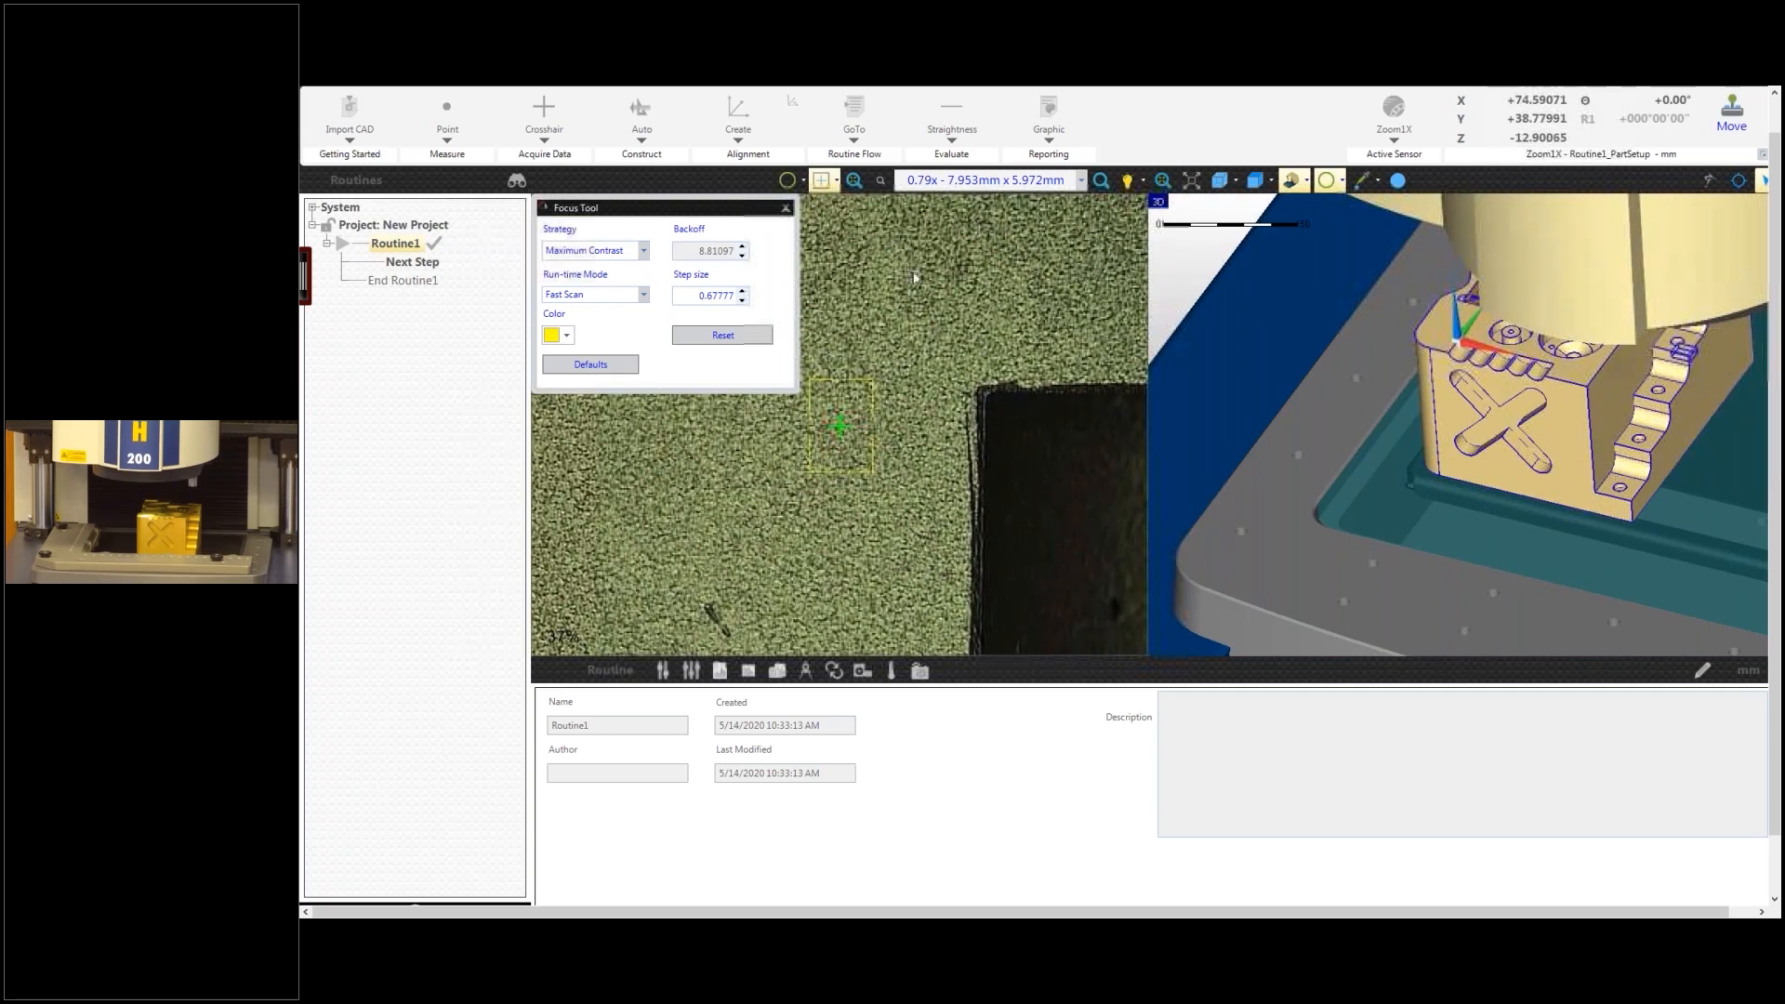
{"action": "left_click", "coordinate": [785, 209]}
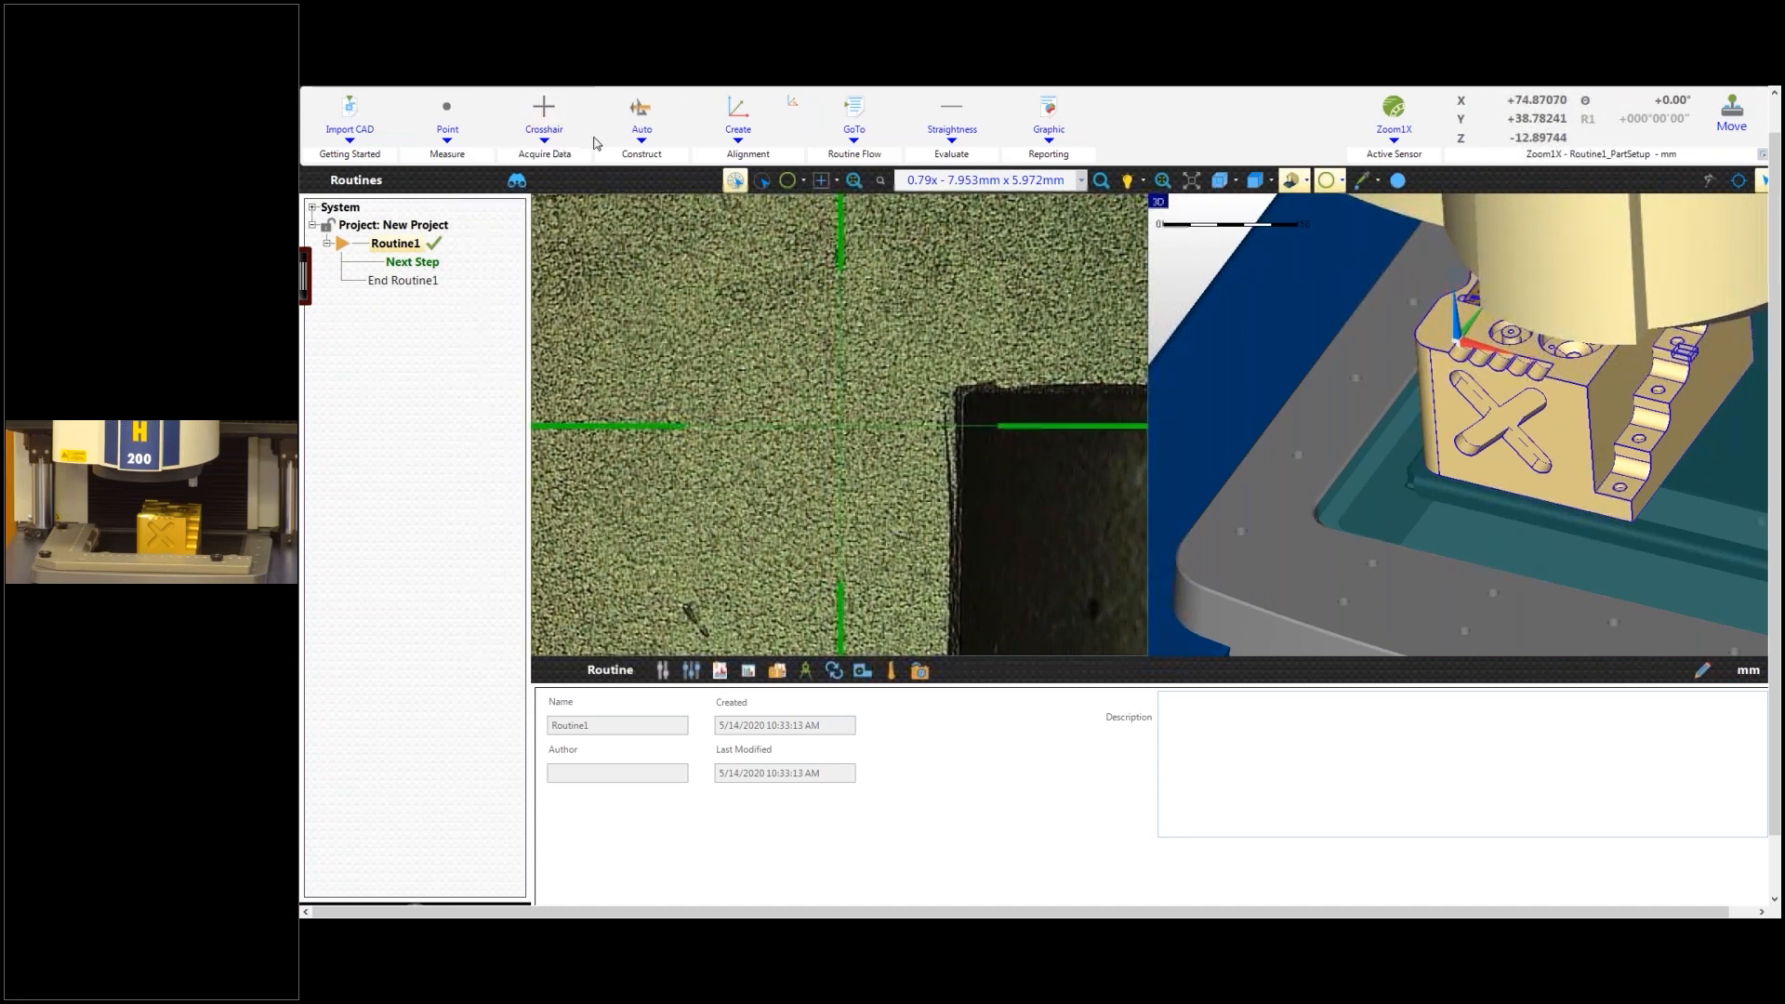
Step: Choose the Crosshair target and start a new project without saving the current changes
{"action": "left_click", "coordinate": [544, 112]}
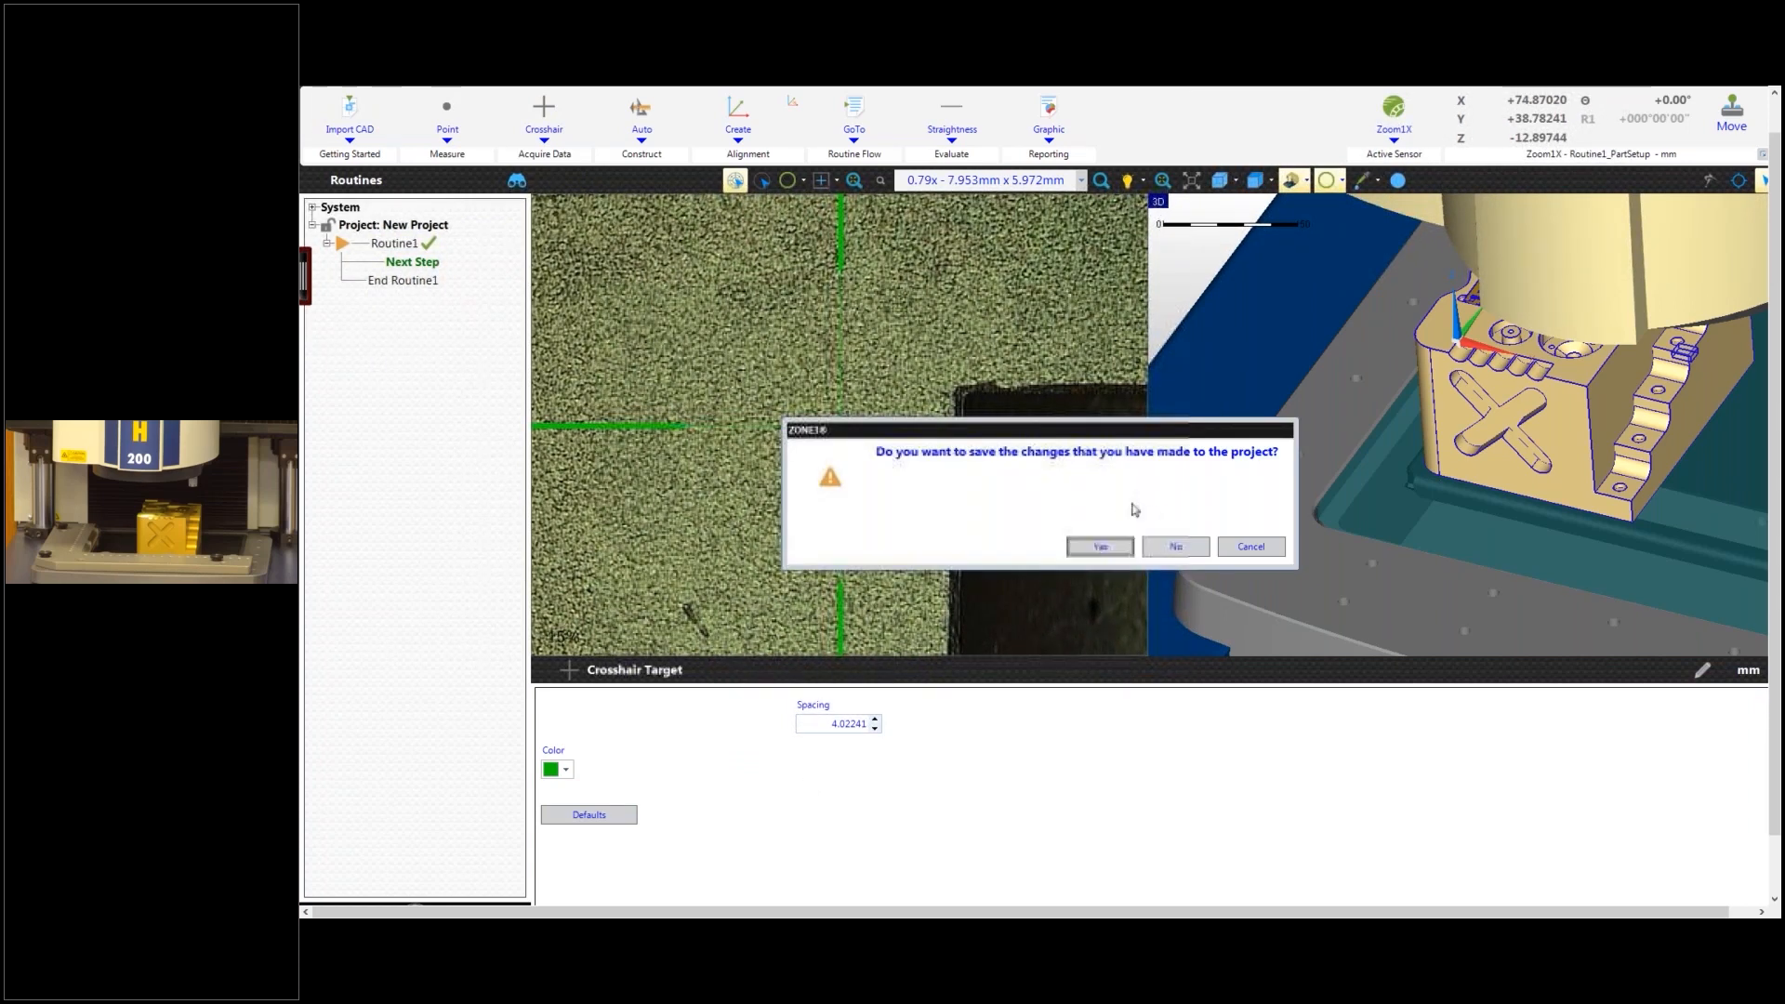
{"action": "left_click", "coordinate": [1163, 546]}
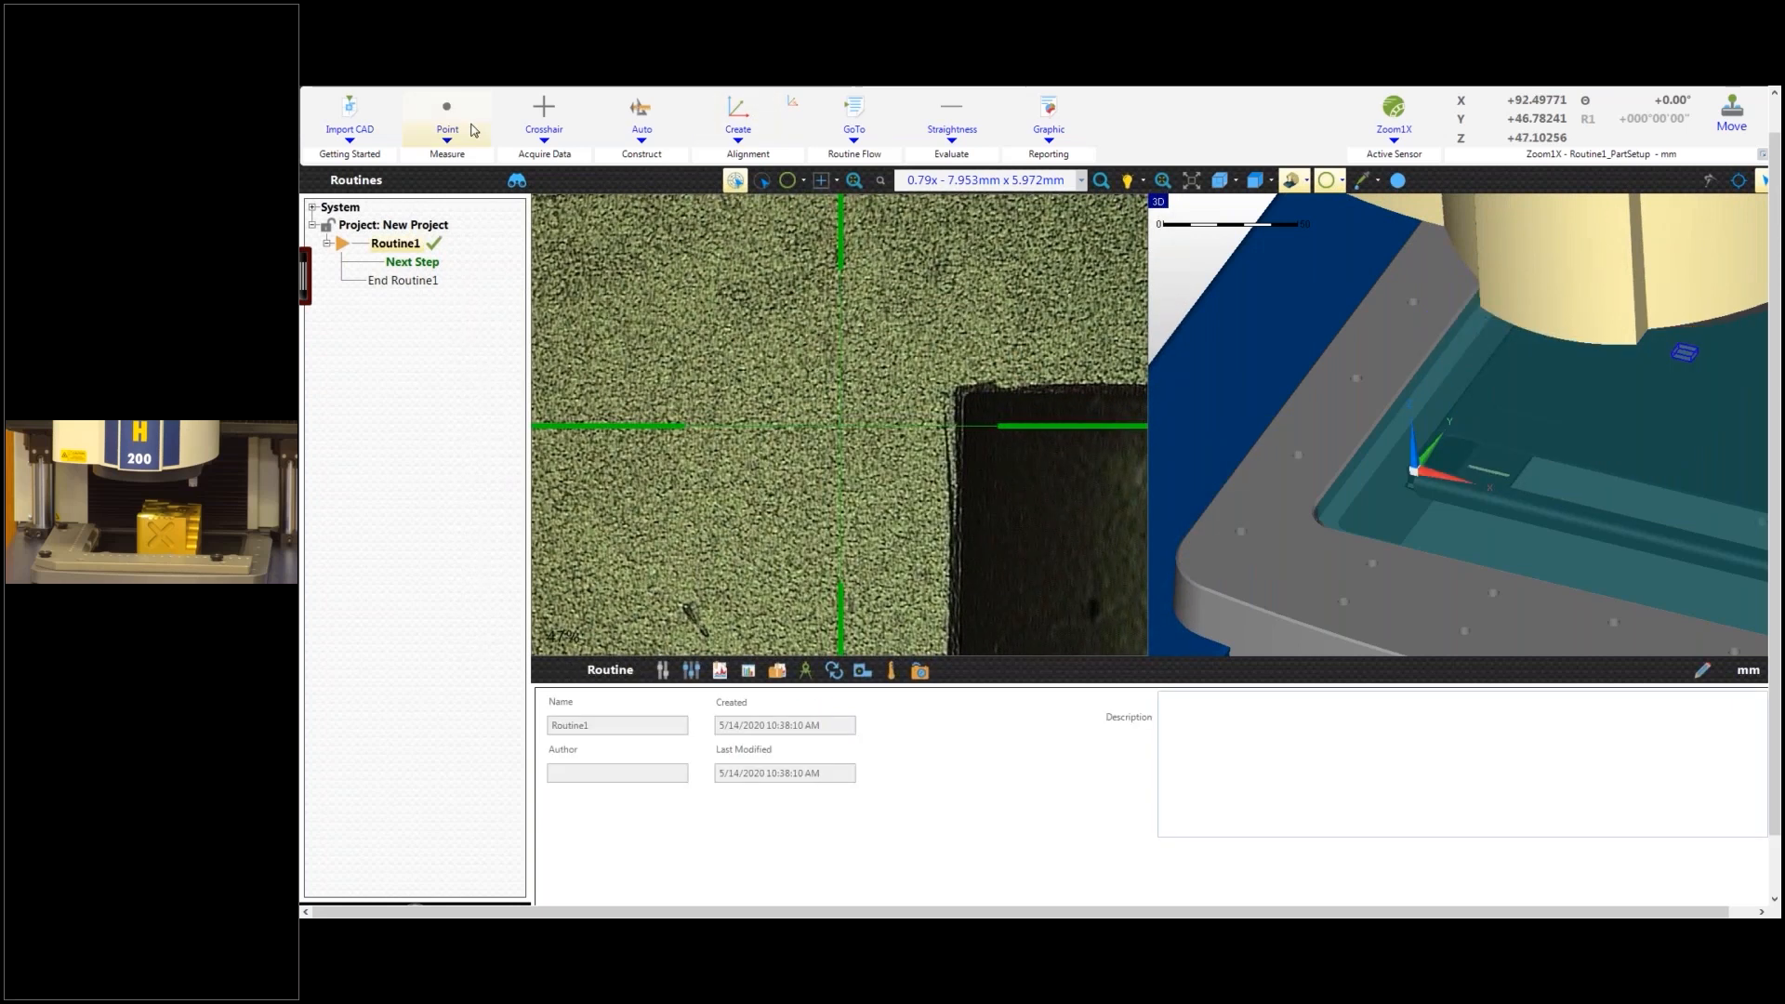
Step: Import ZONE3_Training_Part_RevB.stp with Manual Part Setup enabled, and hide the machine model in the 3D view
{"action": "left_click", "coordinate": [344, 125]}
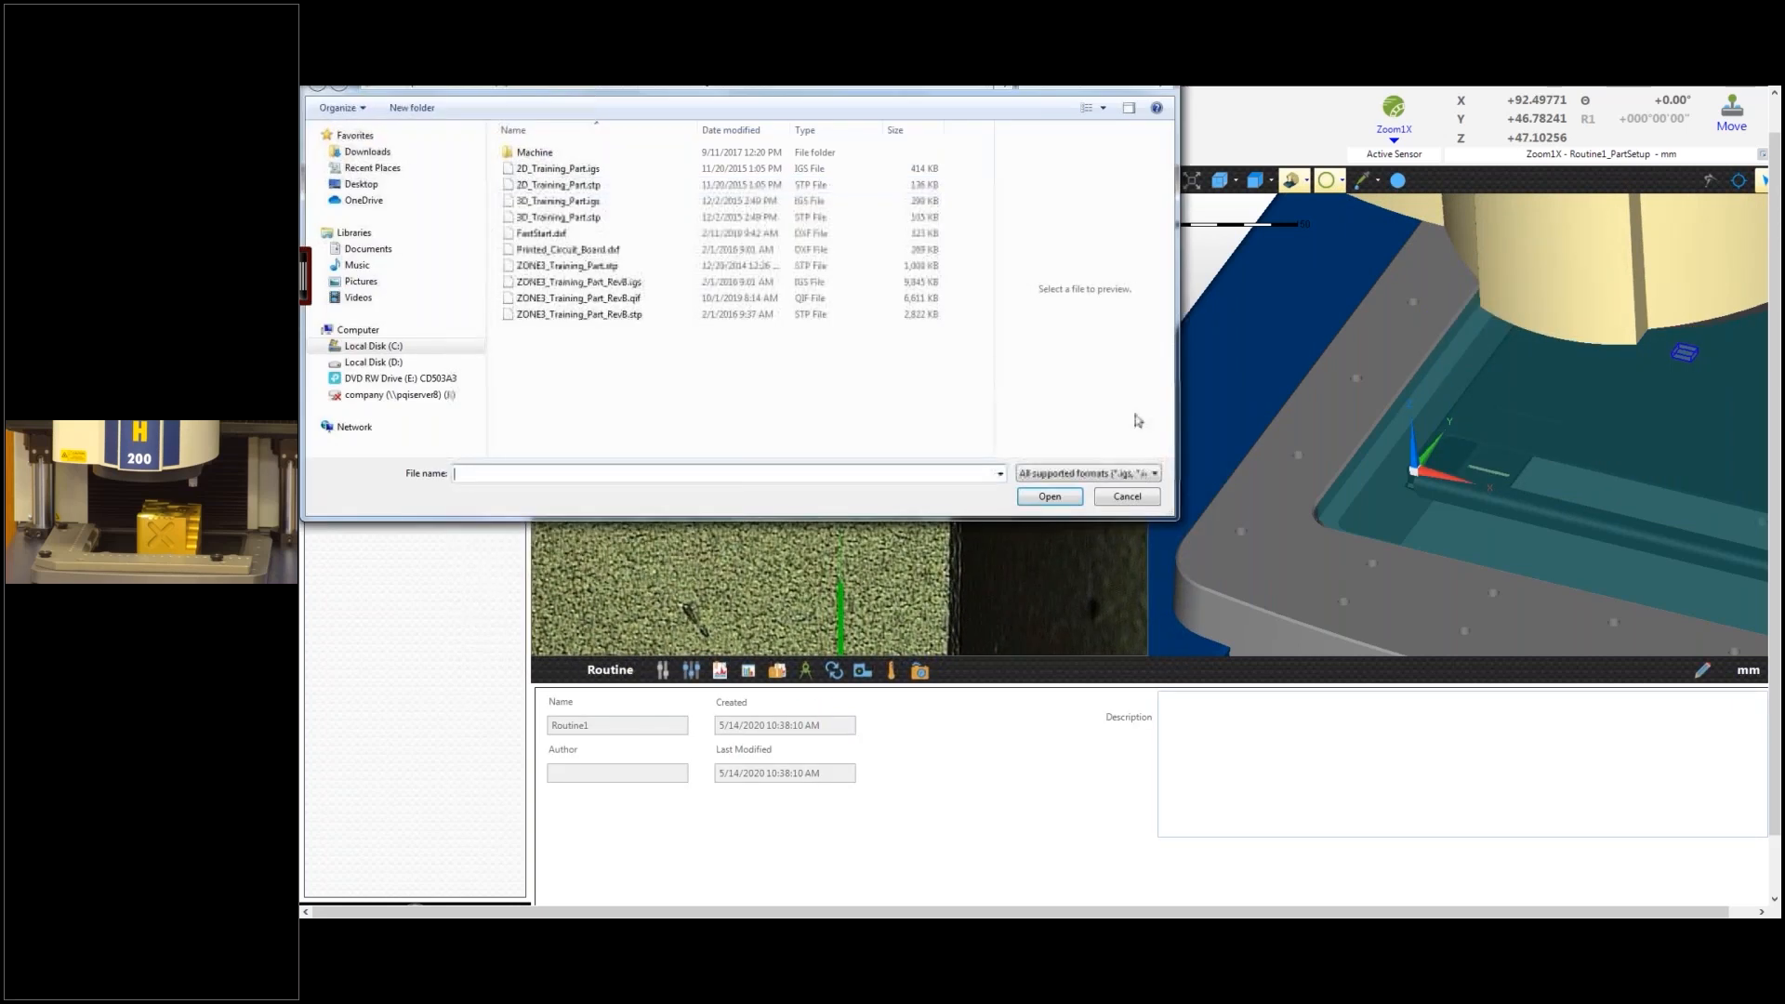
{"action": "double_click", "coordinate": [744, 313]}
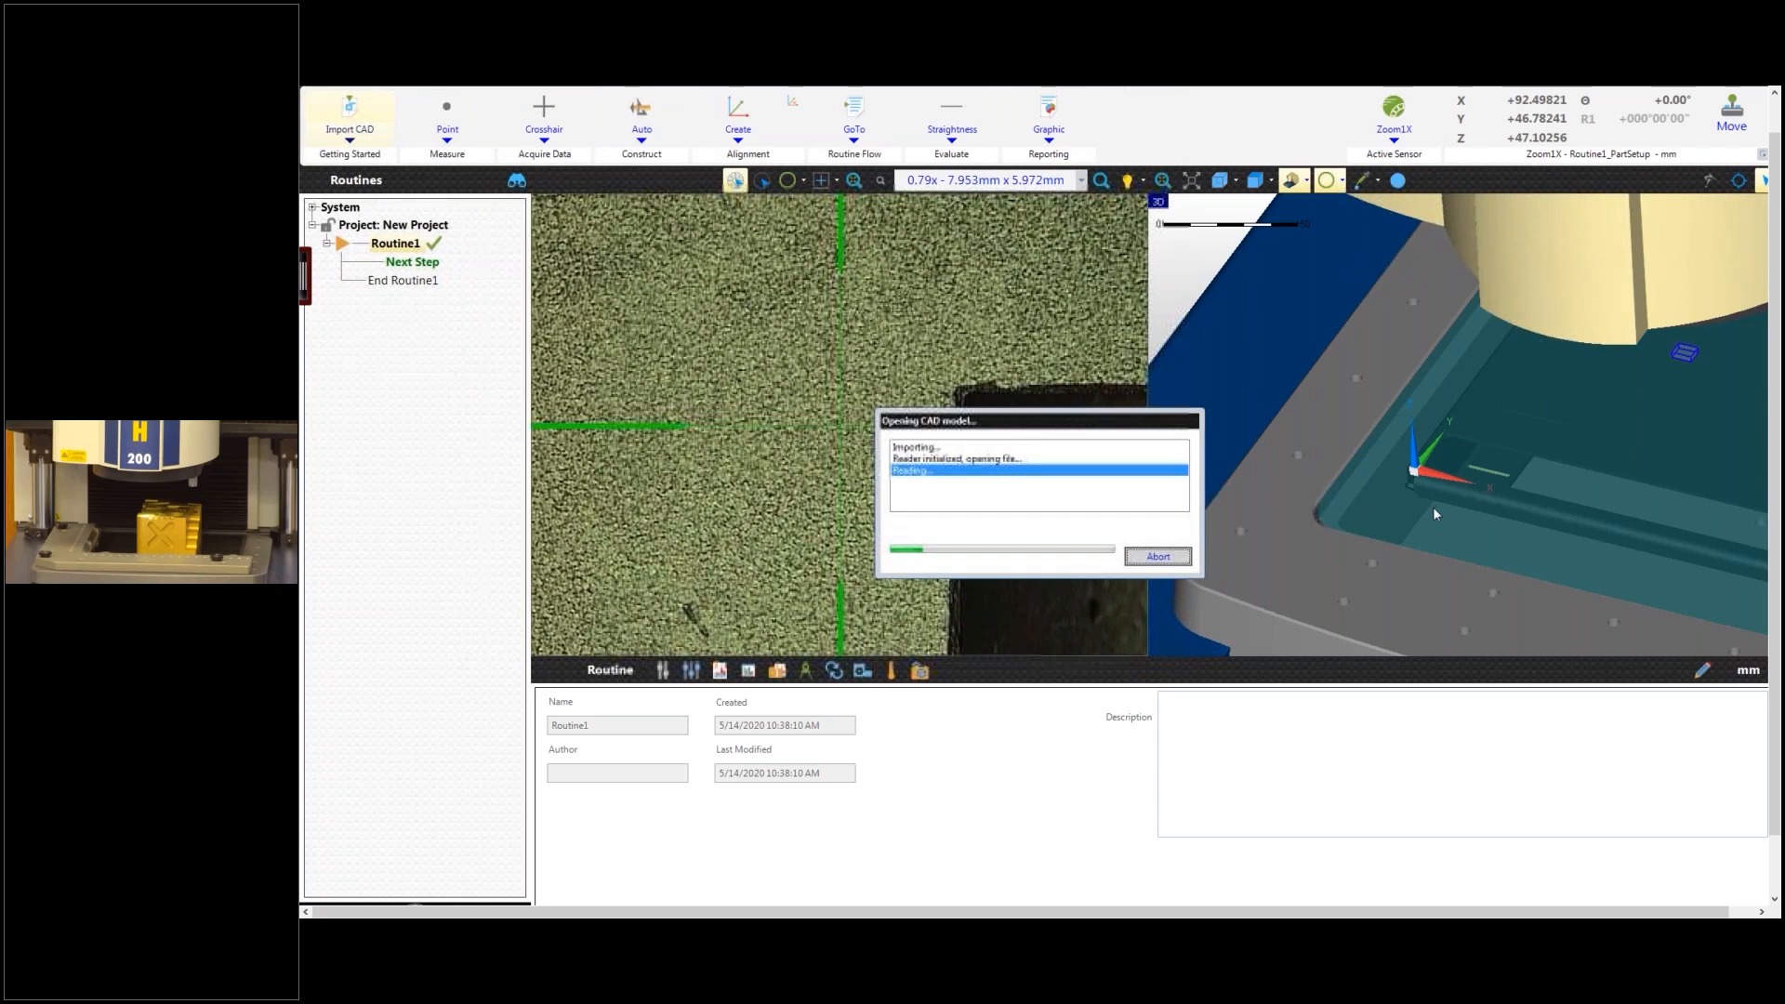
{"action": "left_click", "coordinate": [1227, 568]}
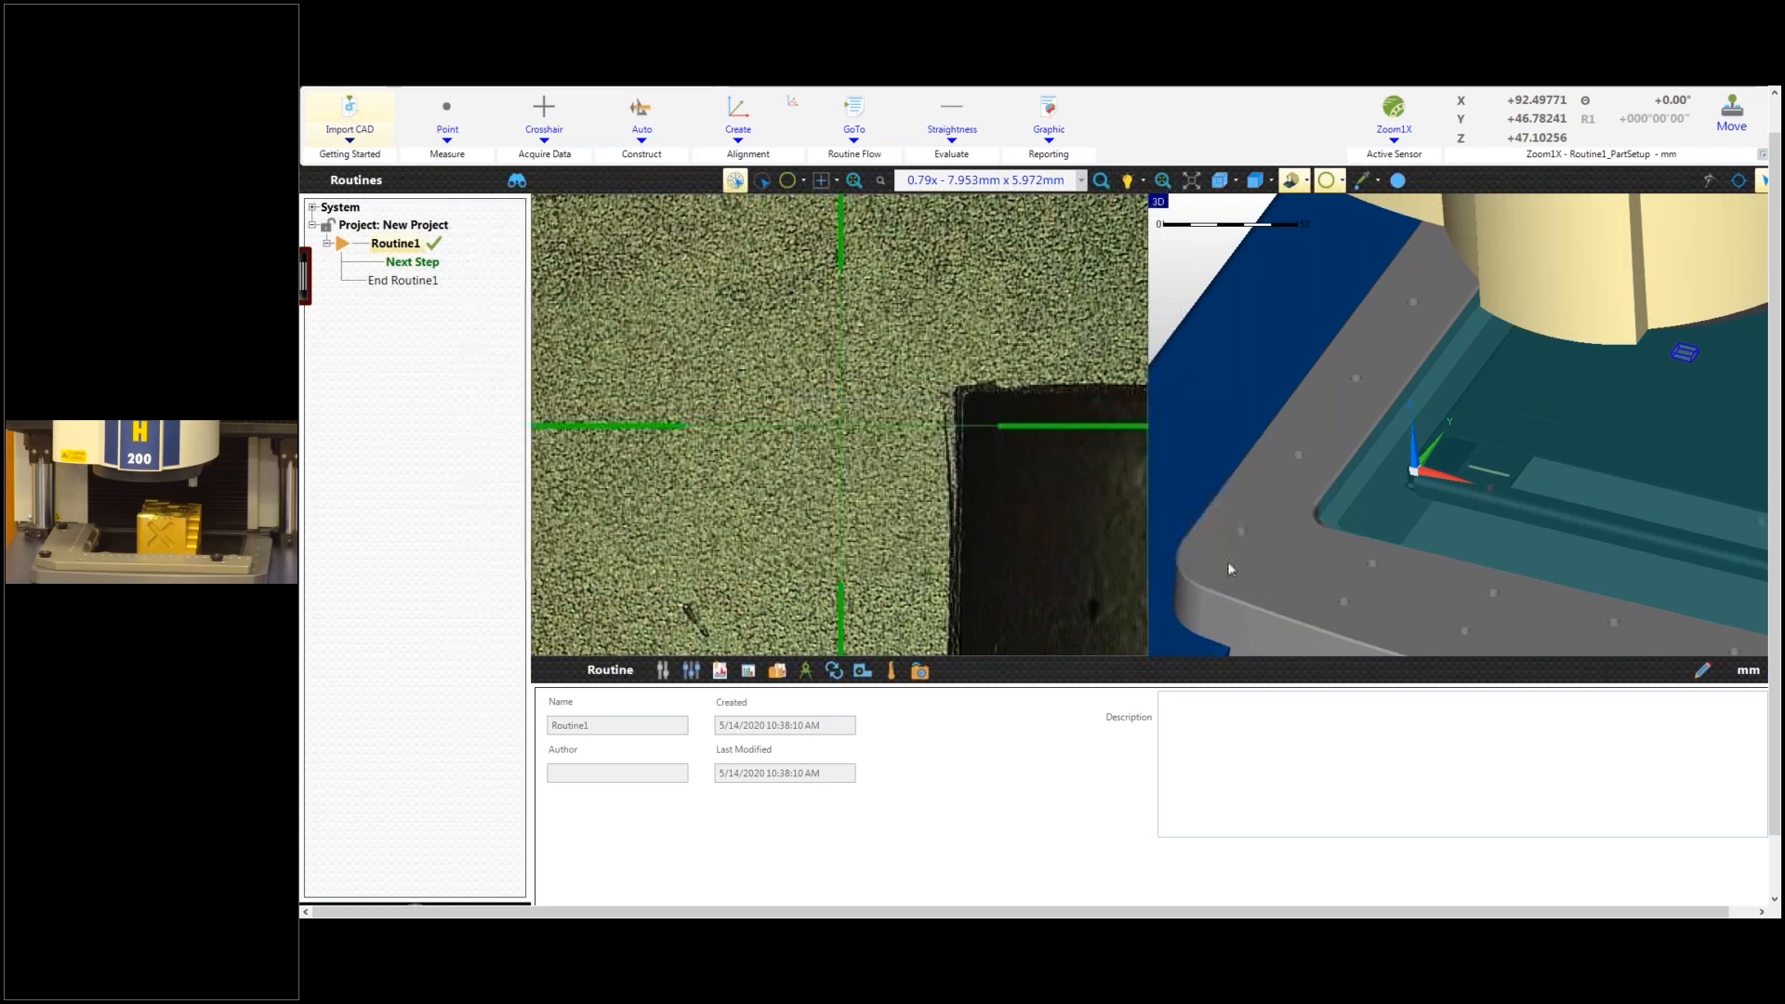
{"action": "left_click", "coordinate": [1169, 704]}
{"action": "left_click", "coordinate": [1291, 183]}
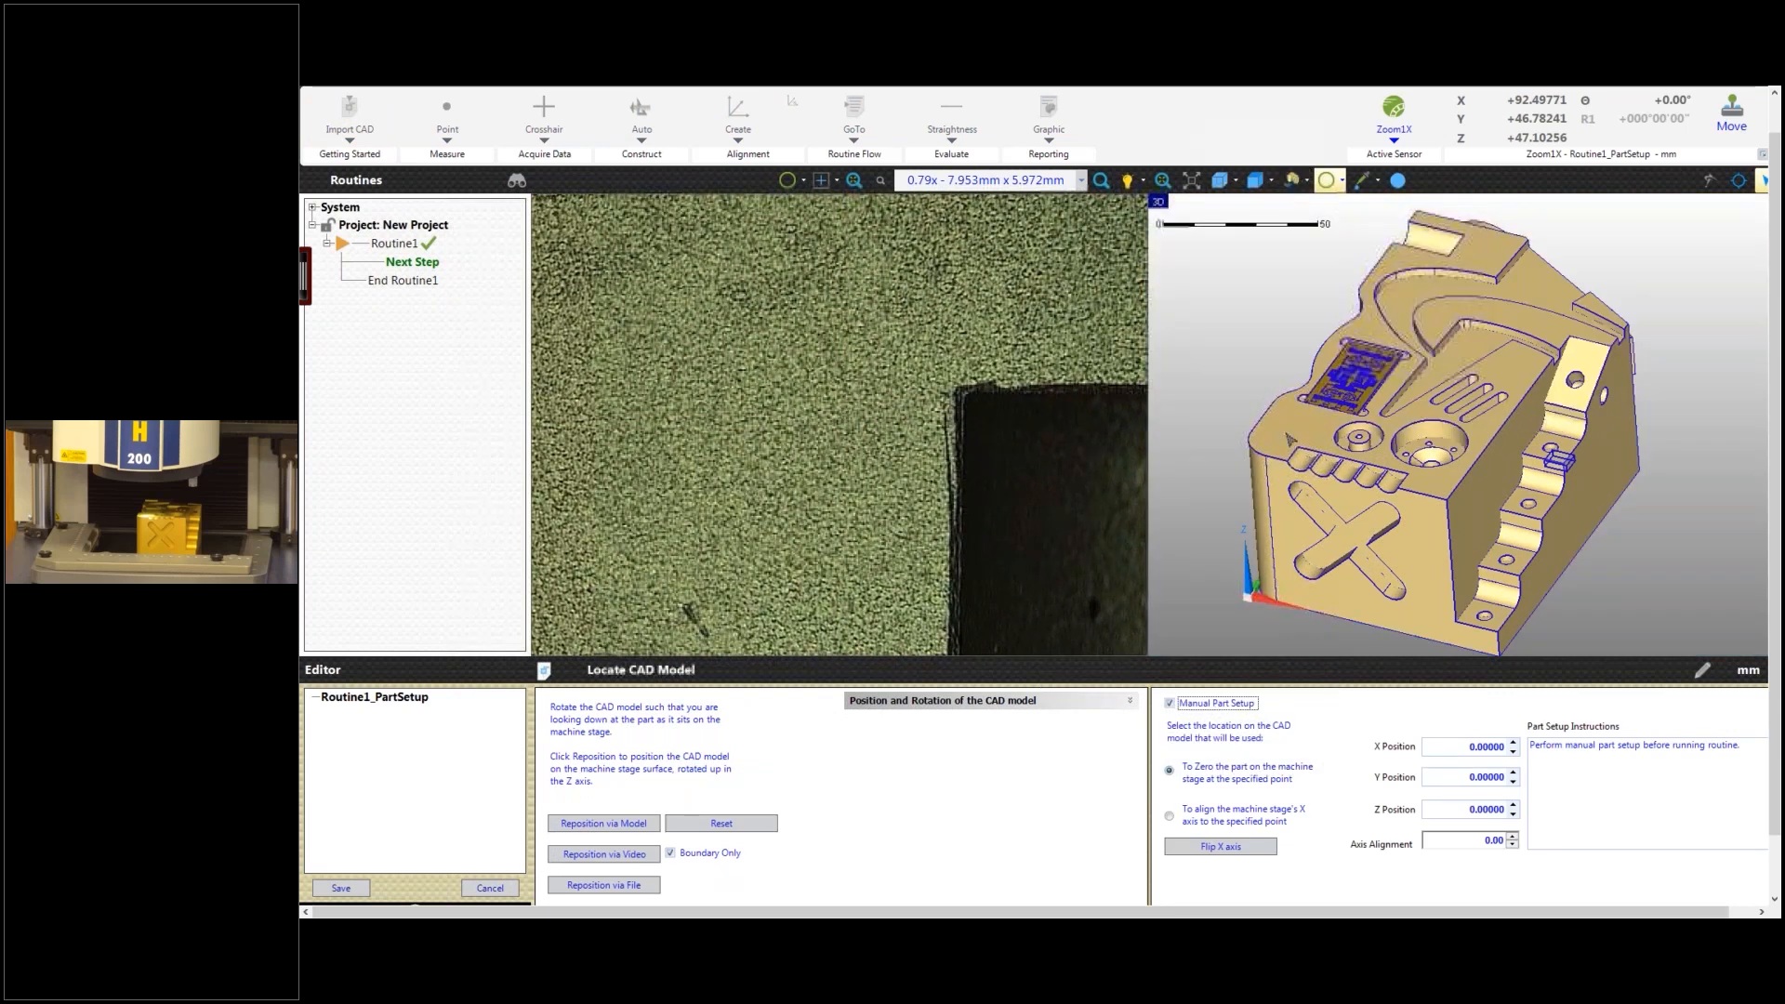
Step: Set the part's zero point at the first scallop's outer corner with the stage X axis alignment option, save, and dismiss the run prompt
{"action": "left_click", "coordinate": [1408, 474]}
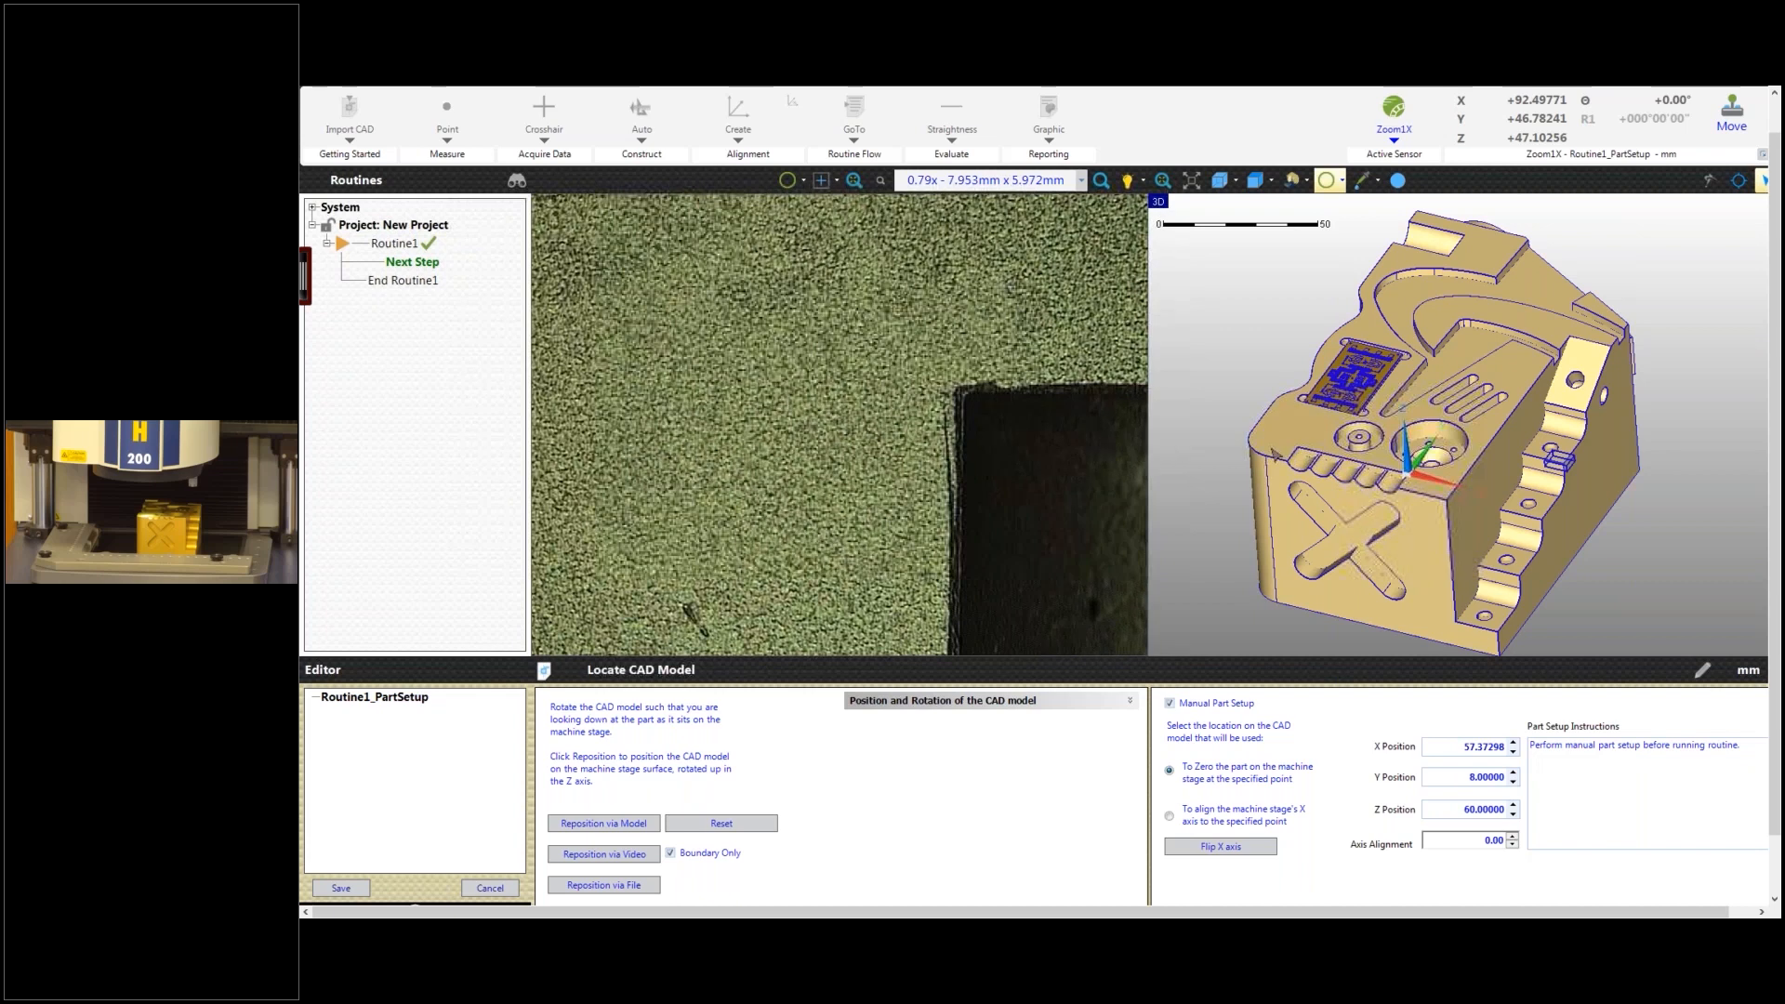
{"action": "left_click", "coordinate": [1300, 450]}
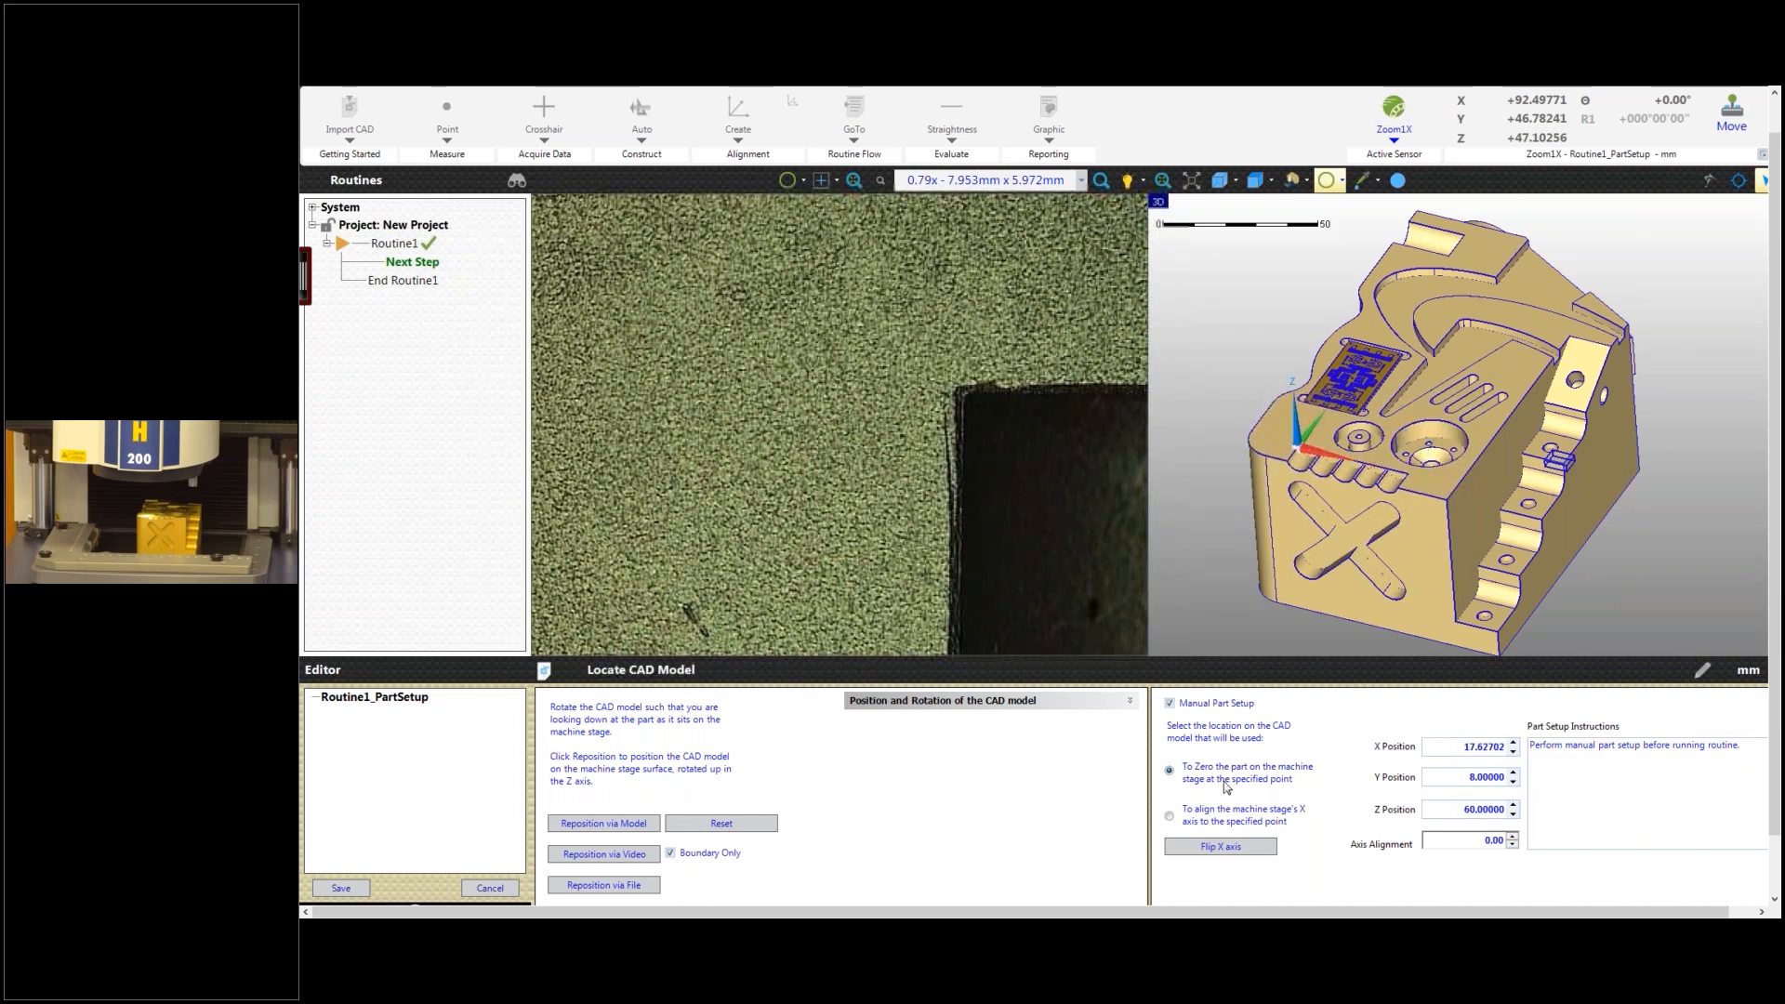
{"action": "left_click", "coordinate": [1170, 816]}
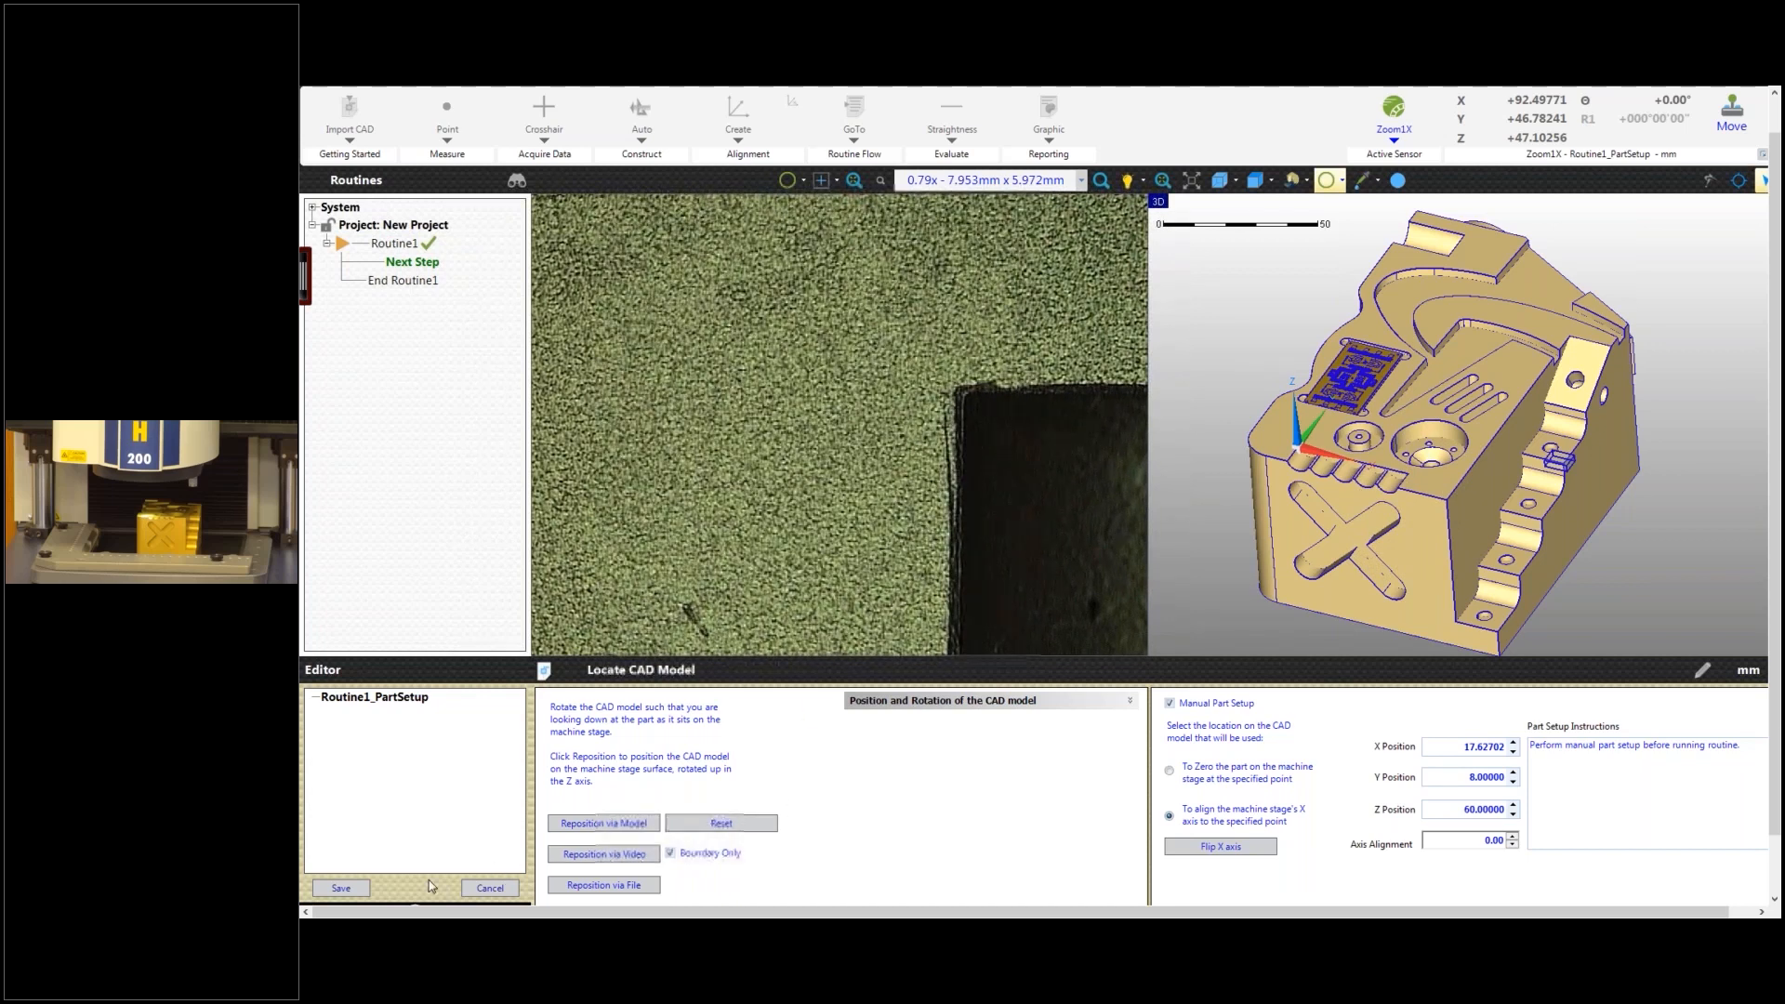
{"action": "left_click", "coordinate": [341, 889]}
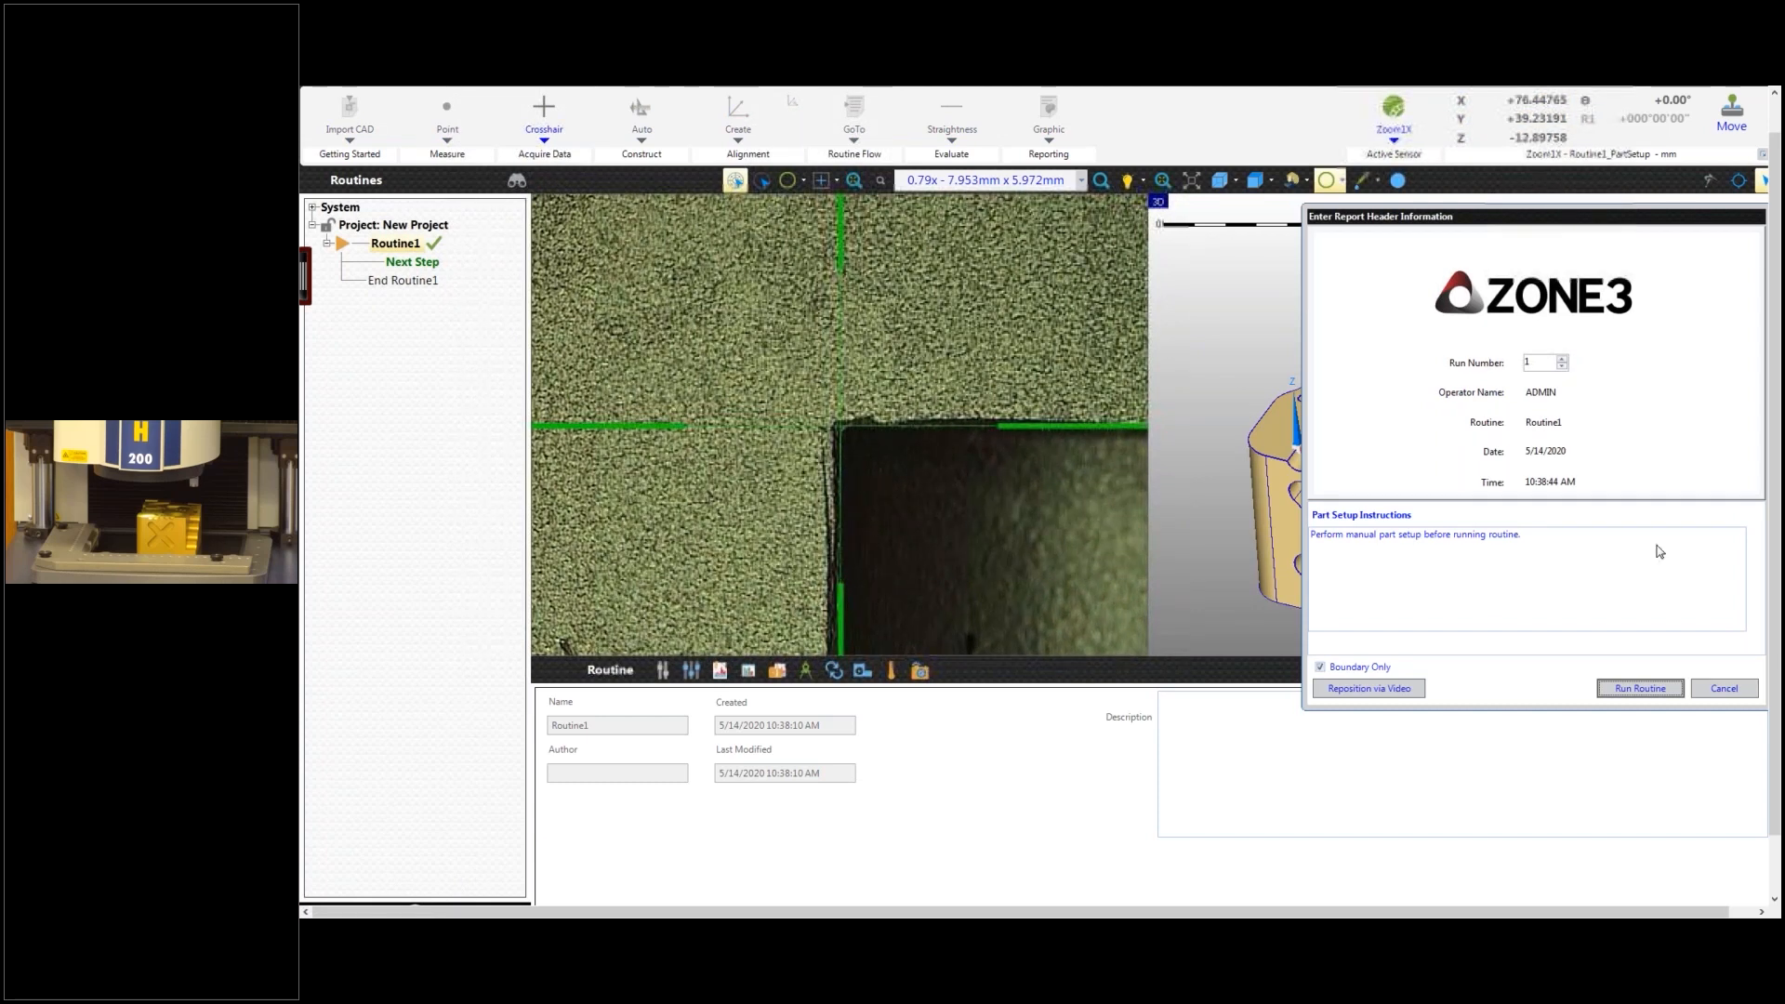
{"action": "left_click", "coordinate": [1729, 688]}
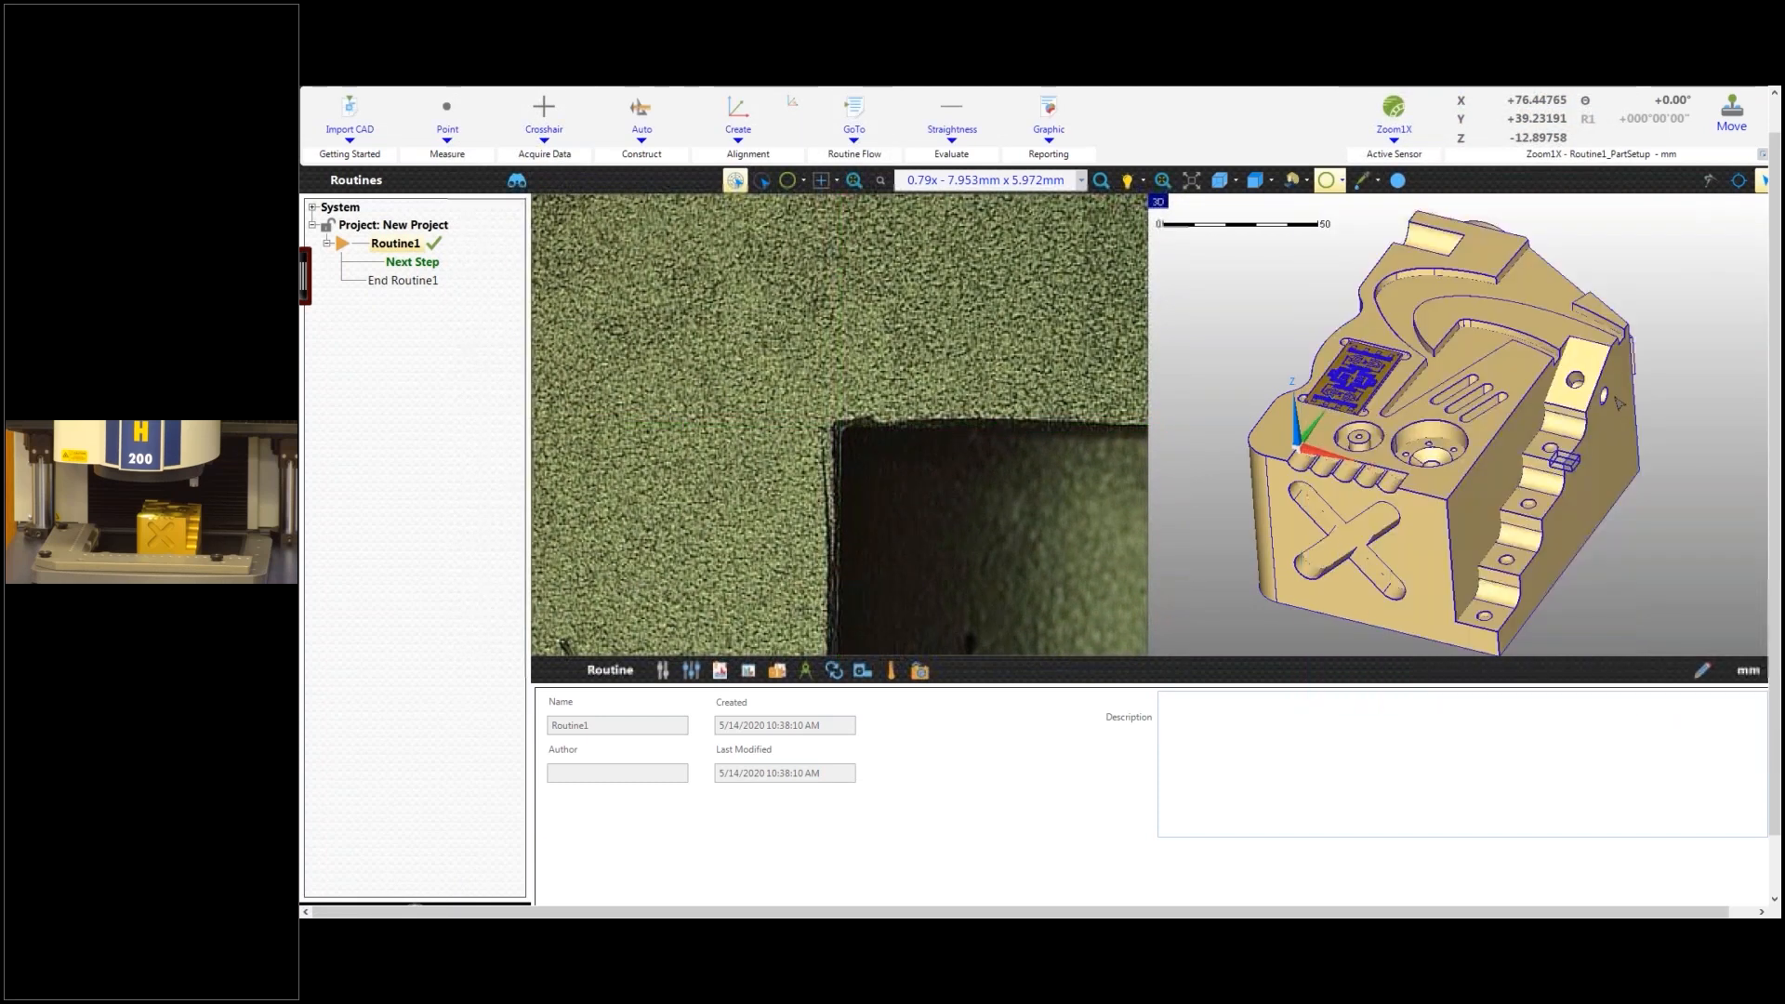
Step: Zero the stage's X, Y and Z at the first scallop's outer corner and align its X axis to the last scallop's outer corner
{"action": "left_click", "coordinate": [1530, 101]}
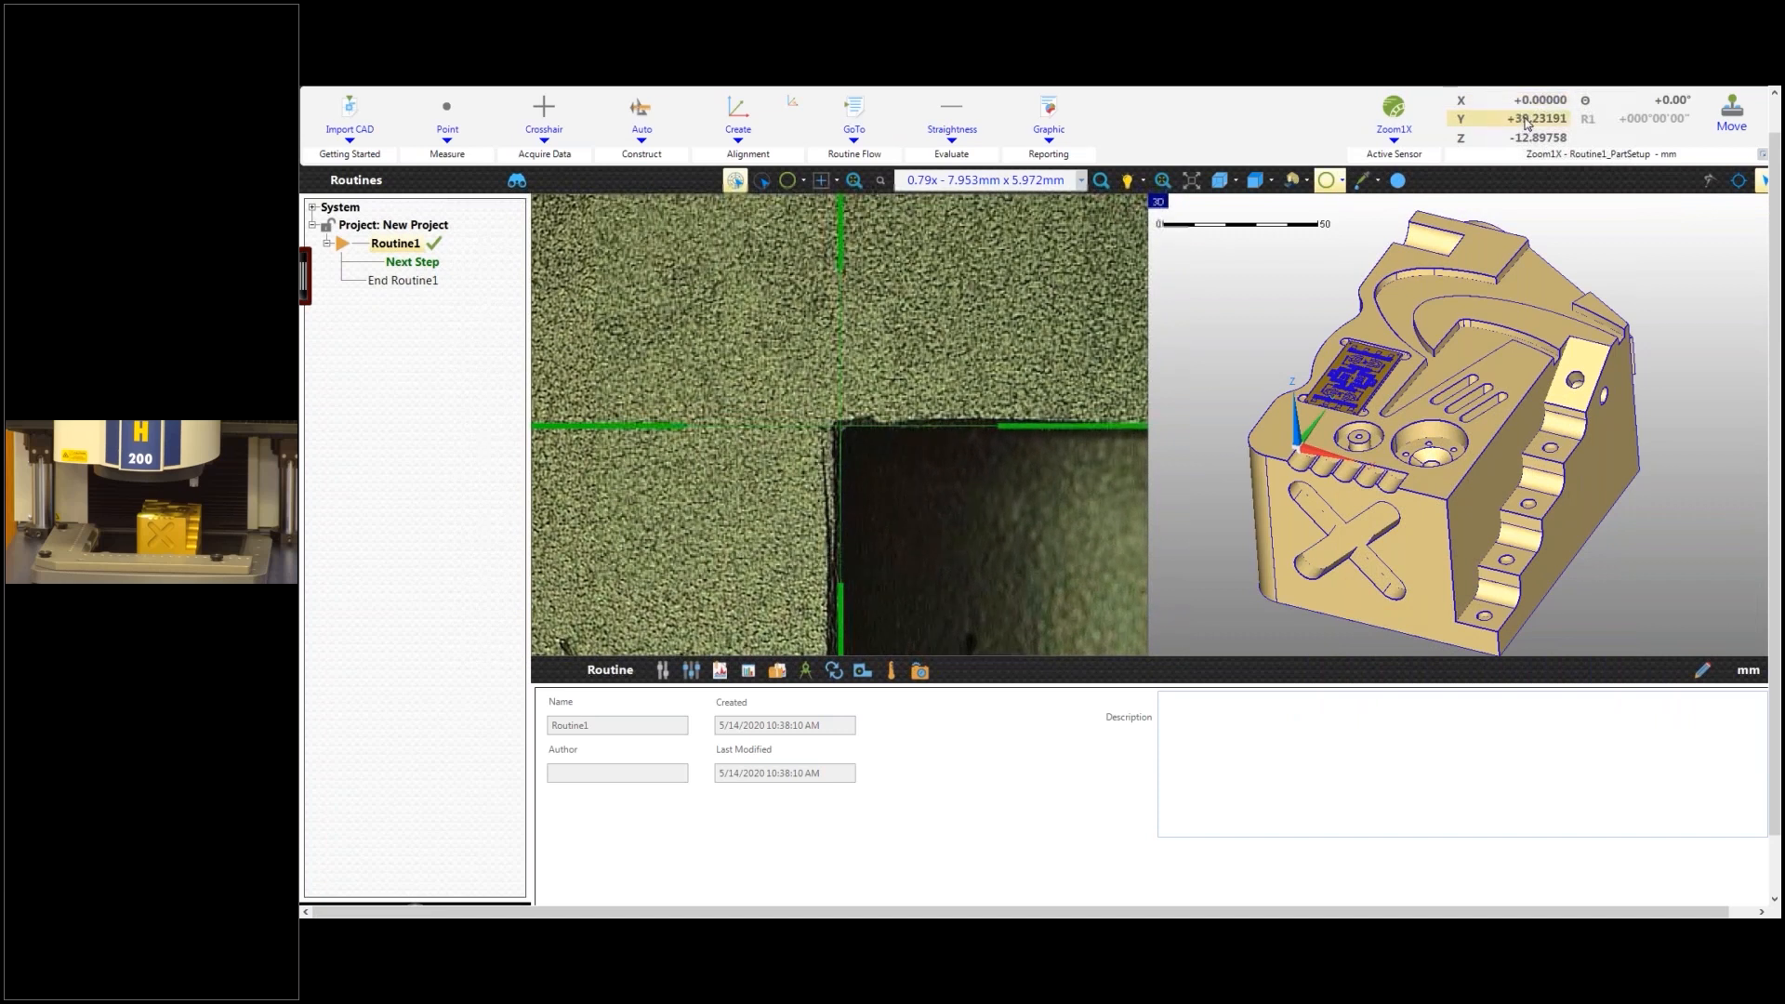
{"action": "left_click", "coordinate": [1528, 121]}
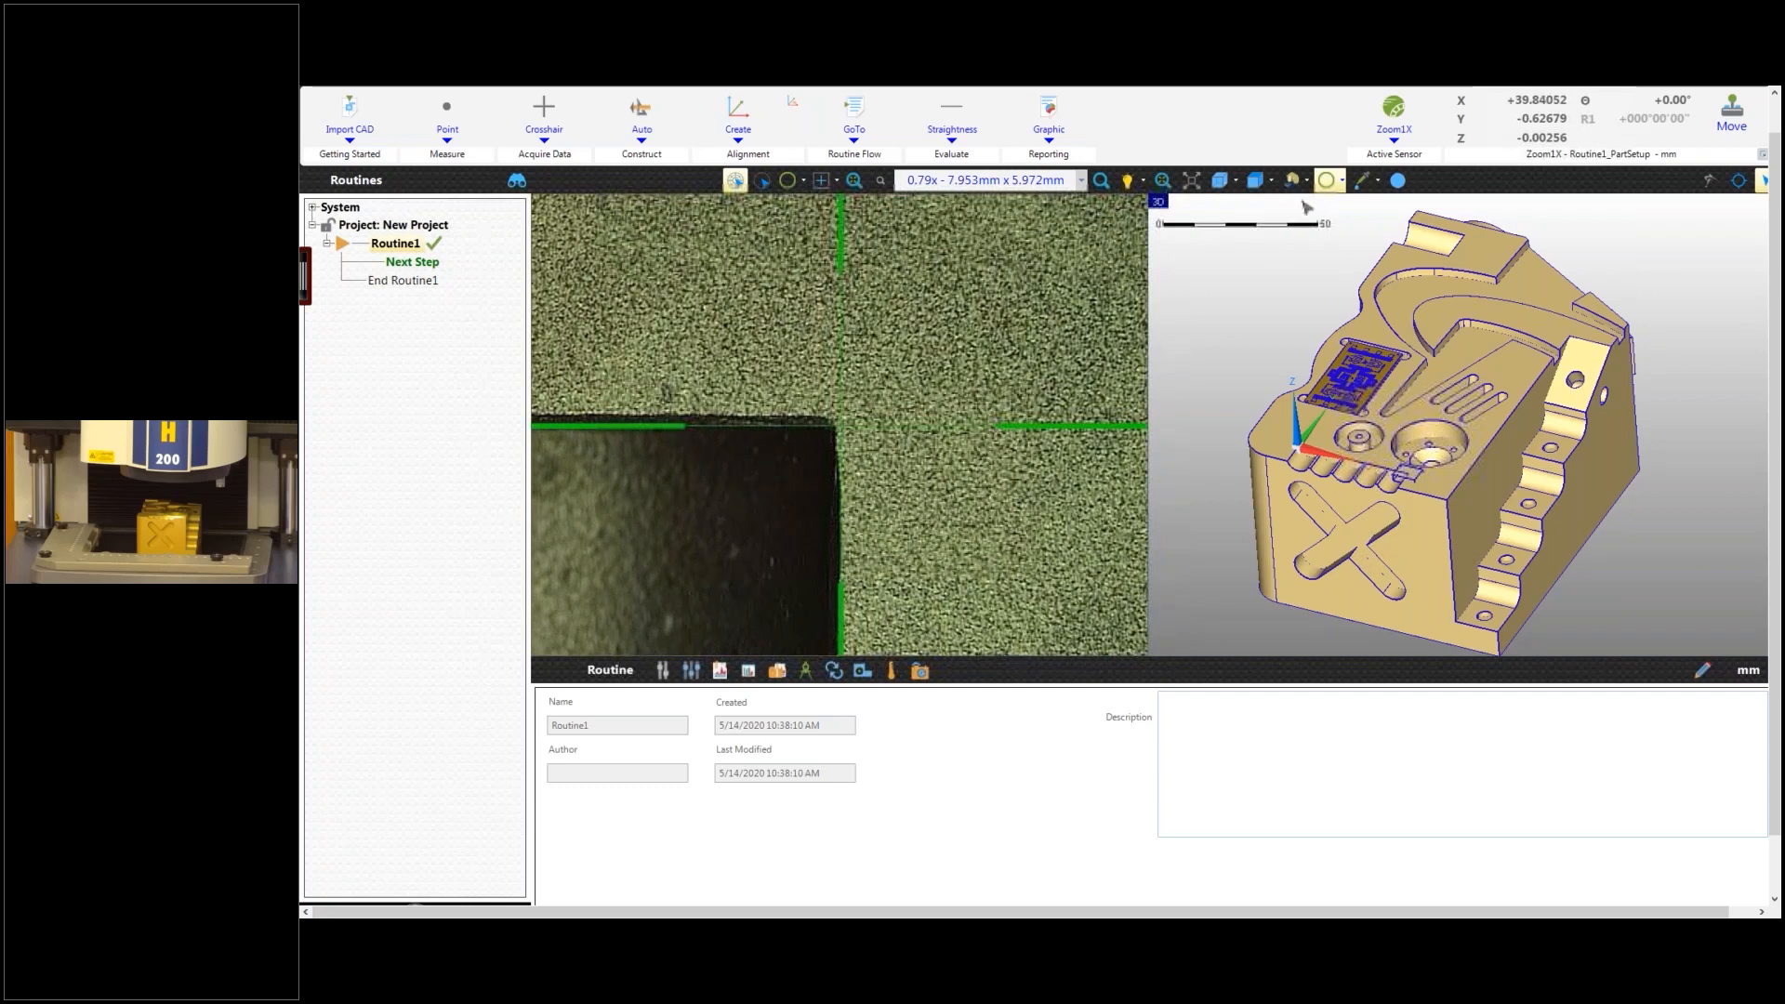
{"action": "left_click", "coordinate": [544, 126]}
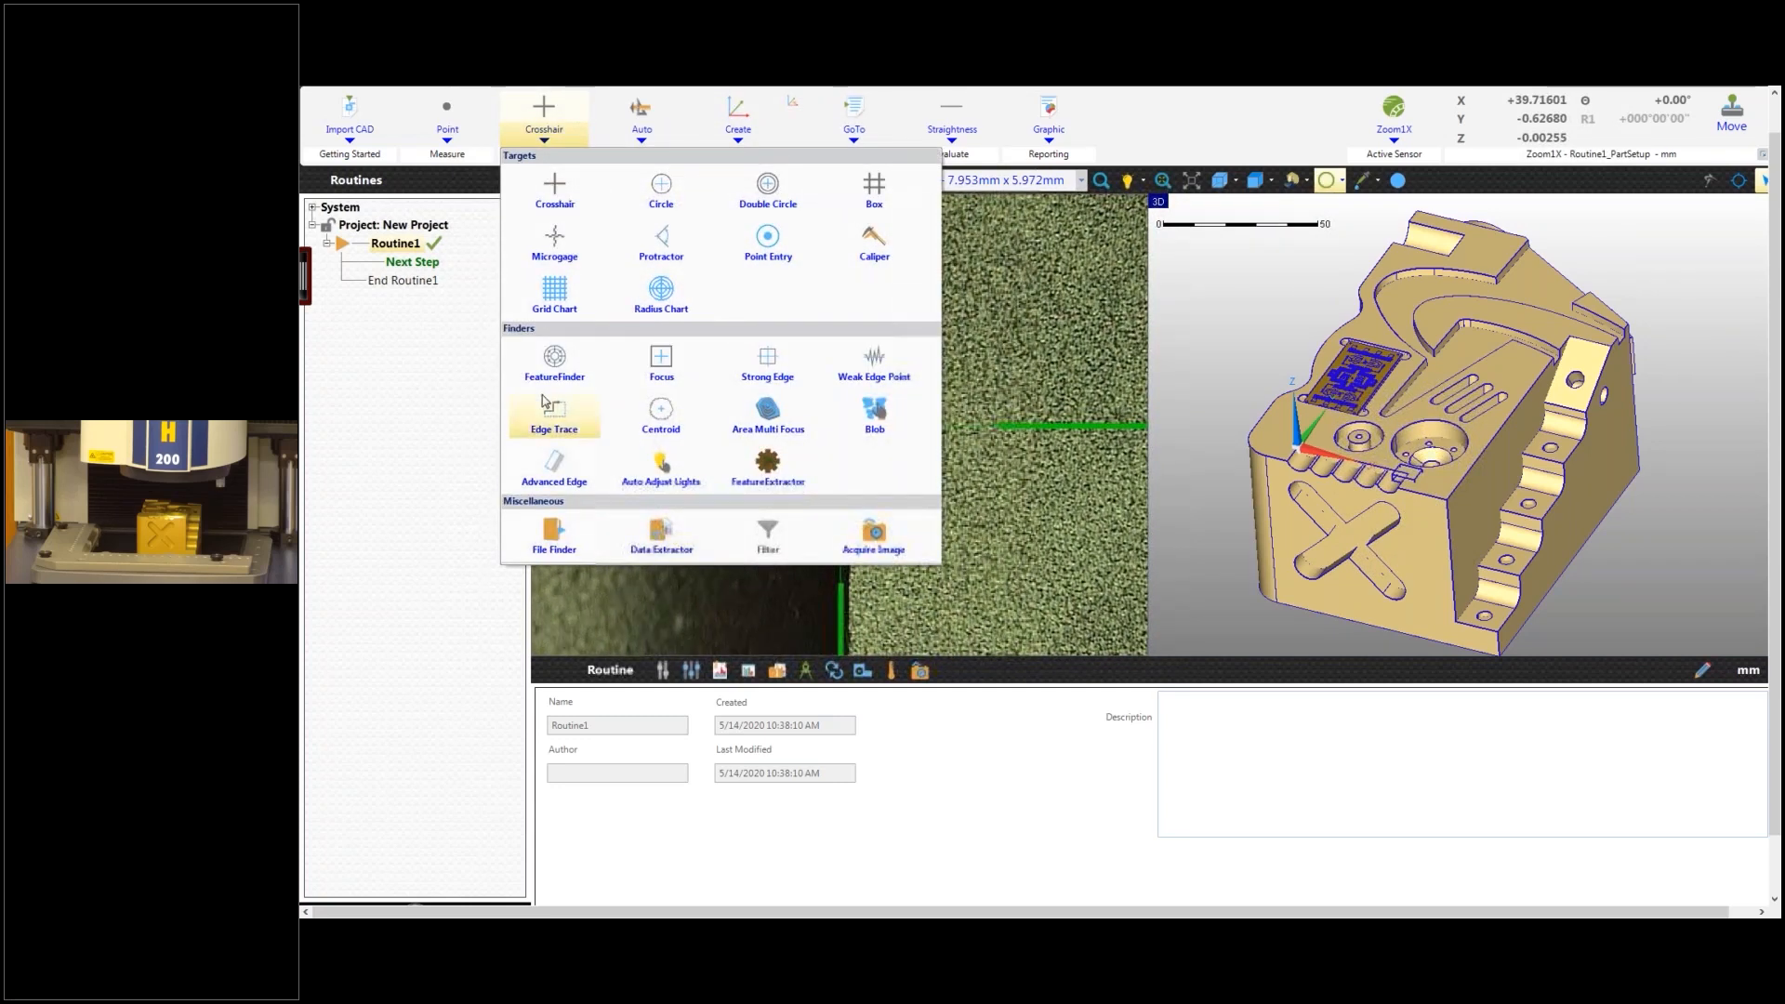
{"action": "left_click", "coordinate": [1153, 144]}
{"action": "left_click", "coordinate": [1606, 104]}
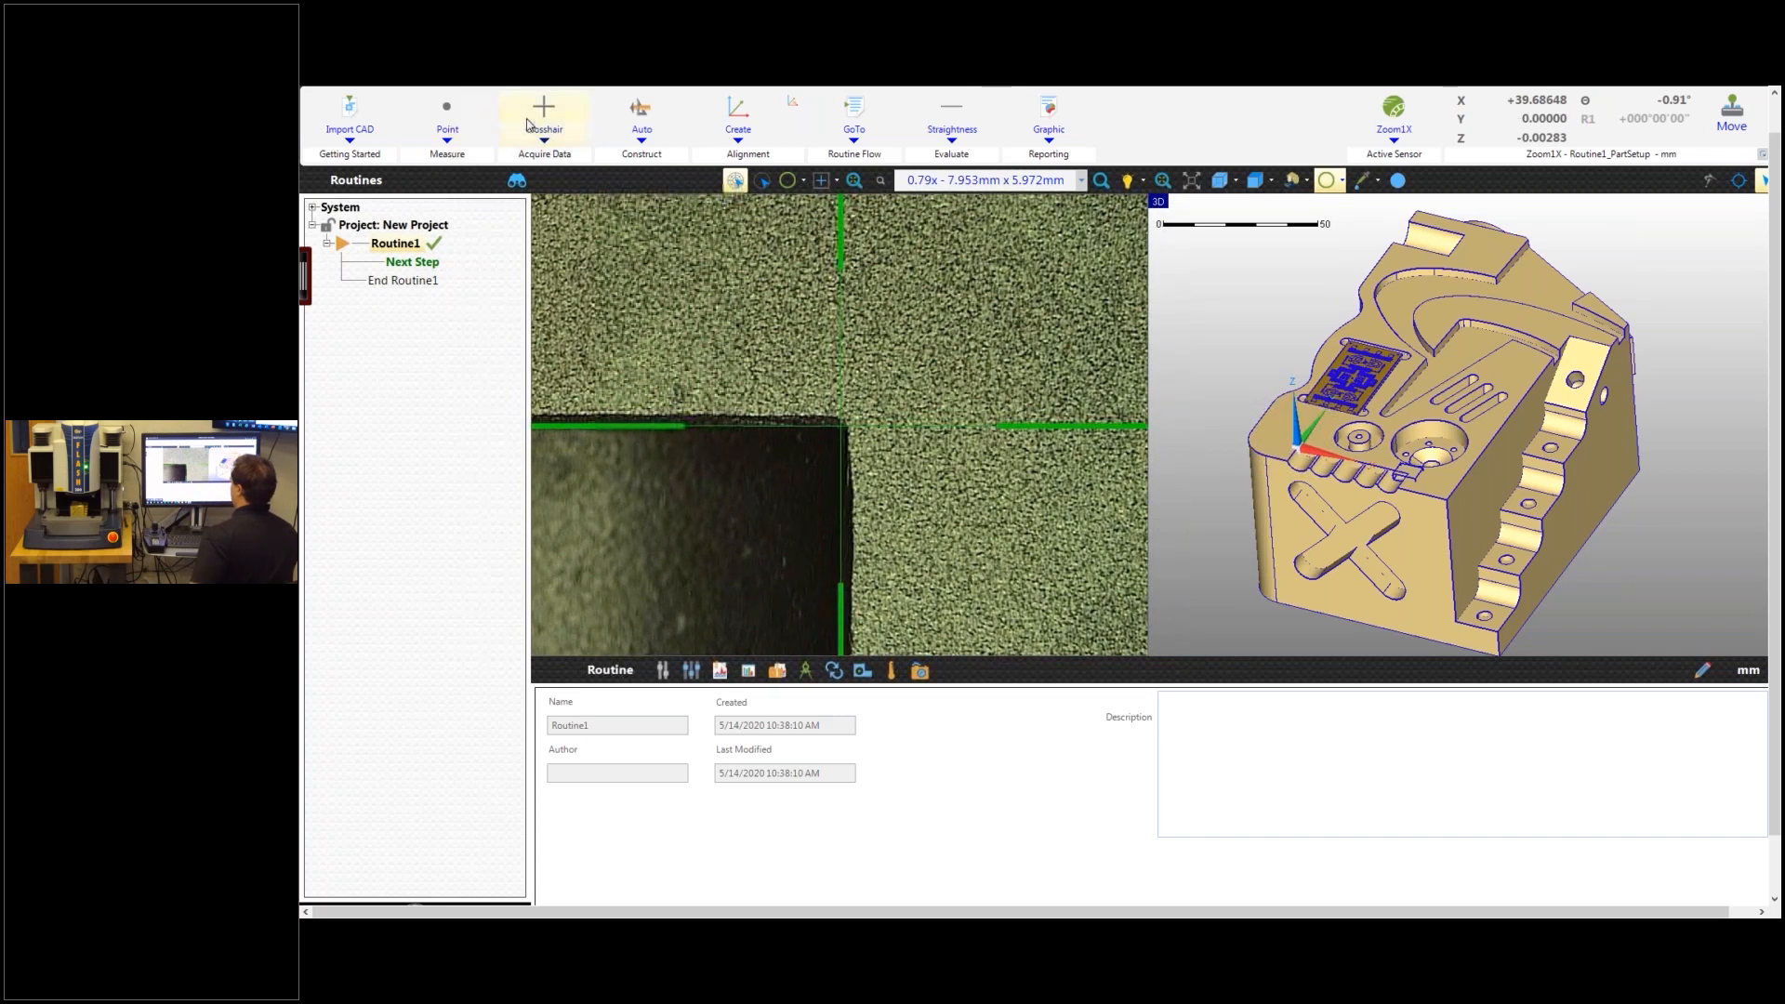
Step: Start a plane measurement and take its nominals from the part's top surface on the CAD model
{"action": "left_click", "coordinate": [466, 140]}
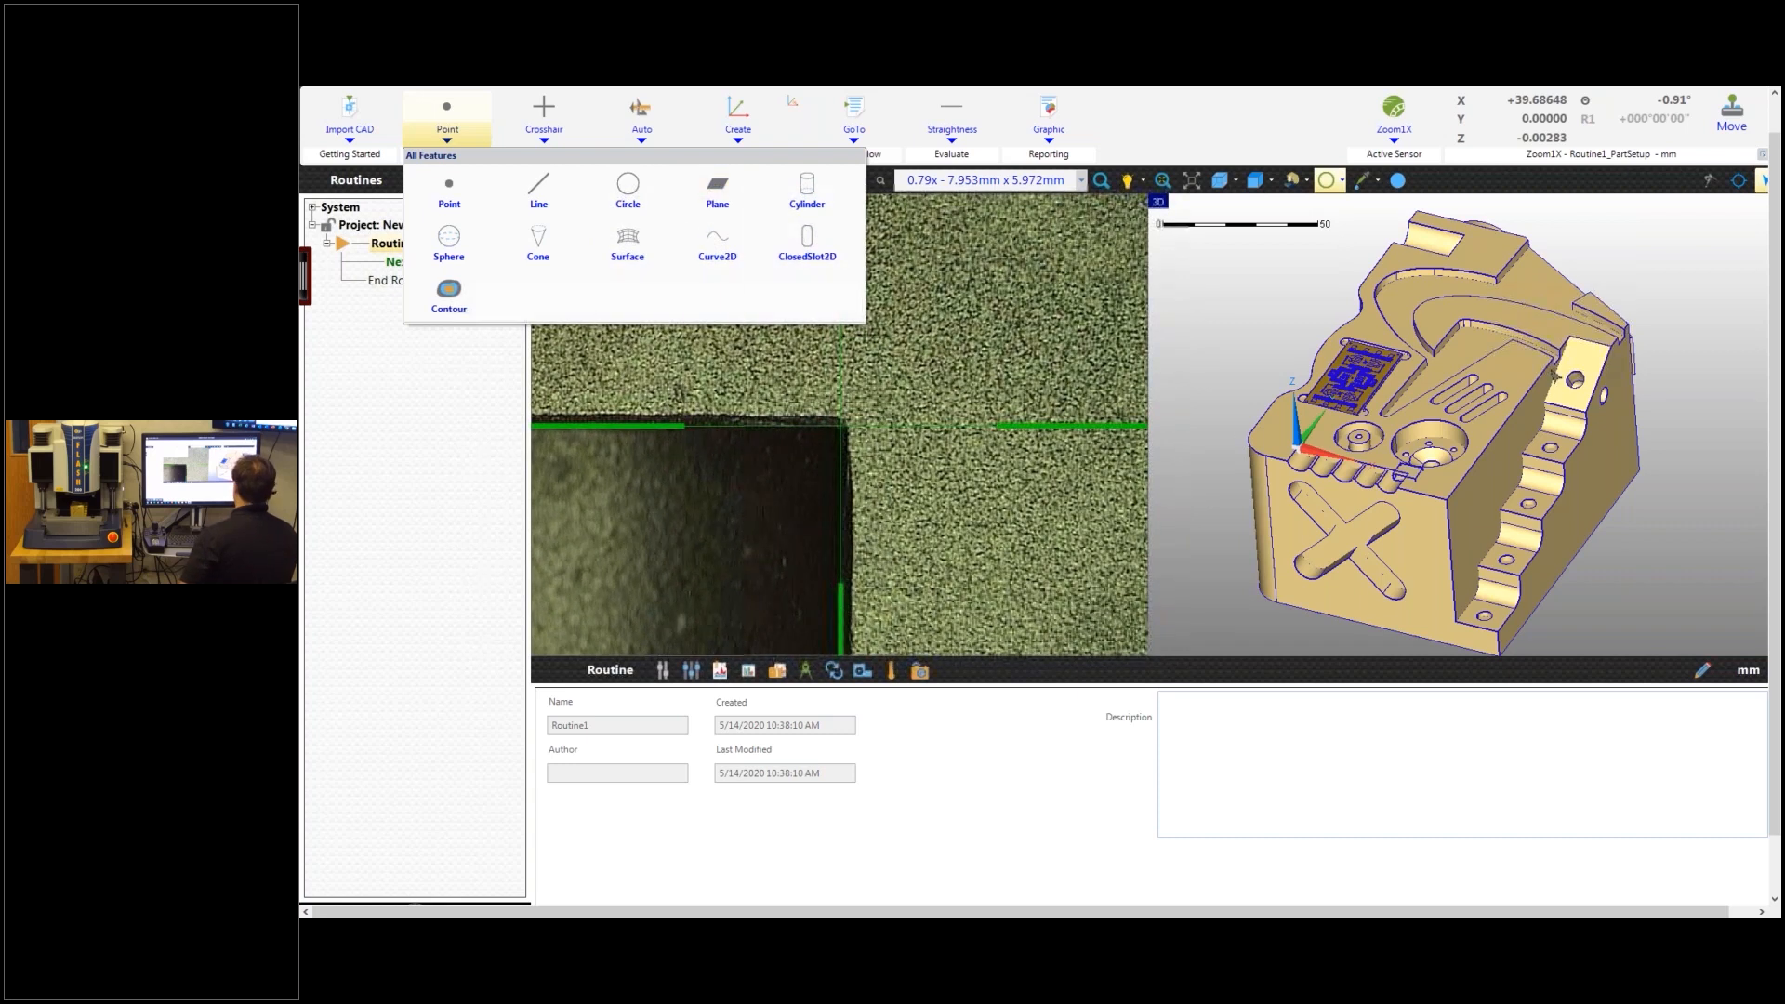
{"action": "left_click", "coordinate": [736, 196]}
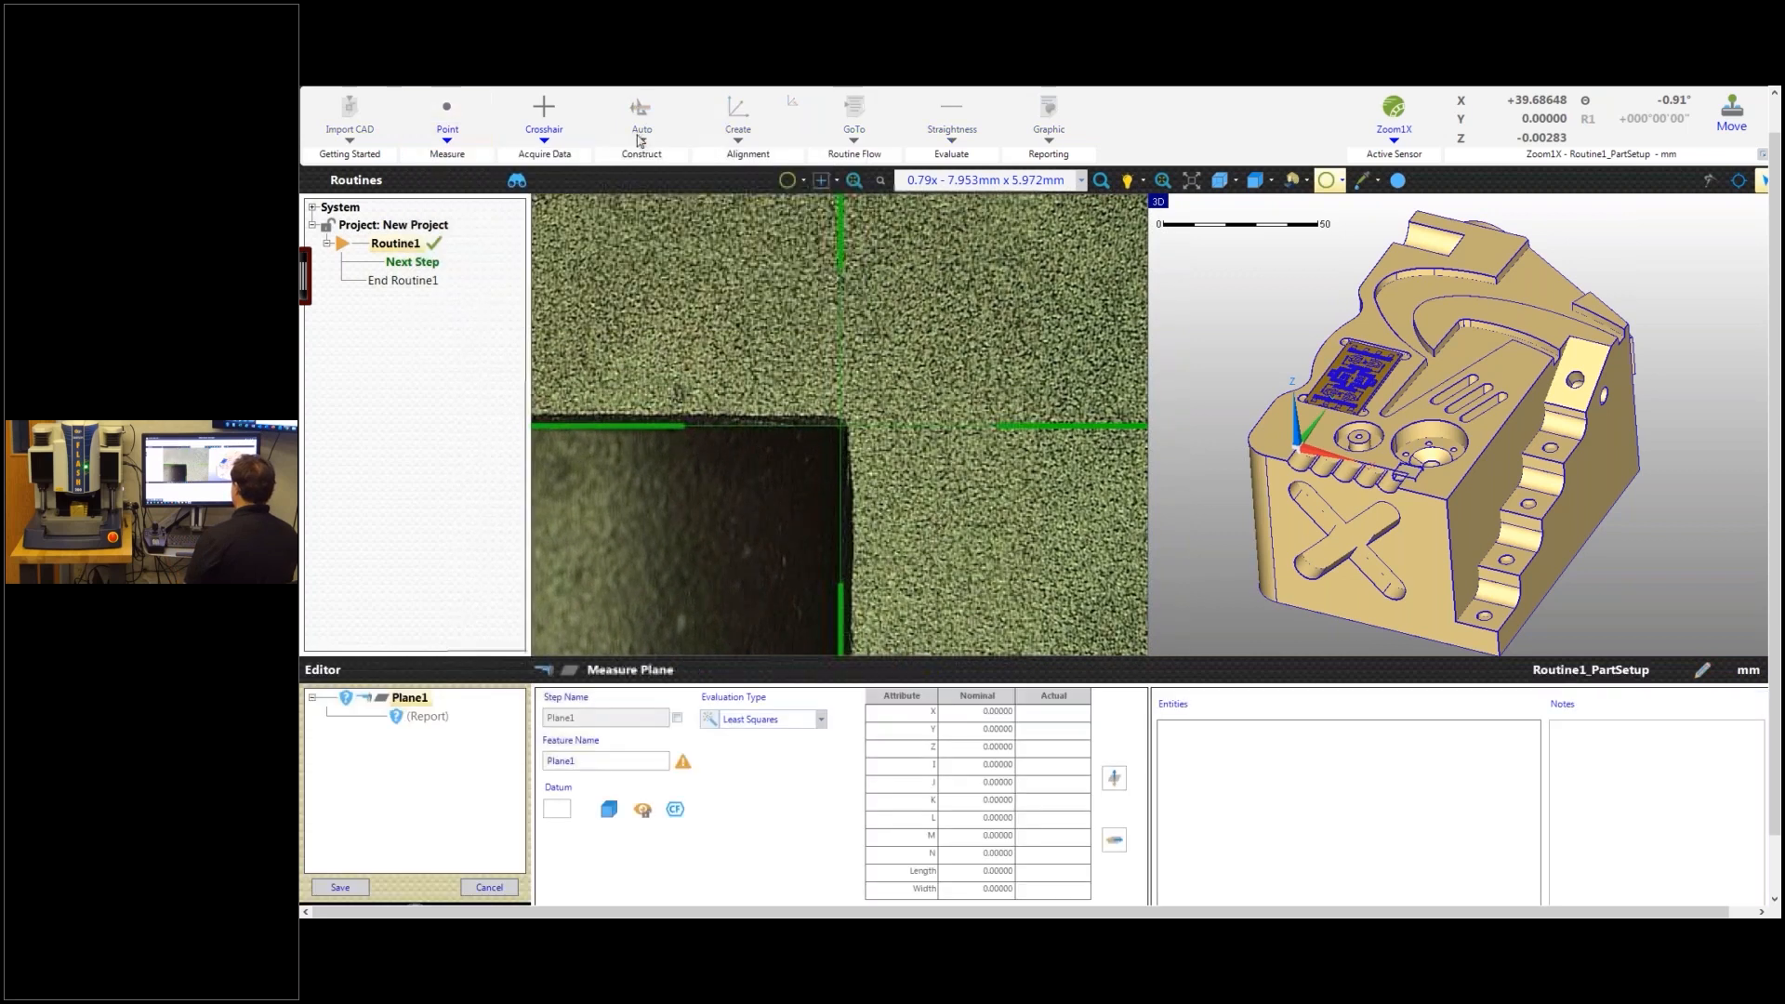
{"action": "left_click", "coordinate": [448, 137]}
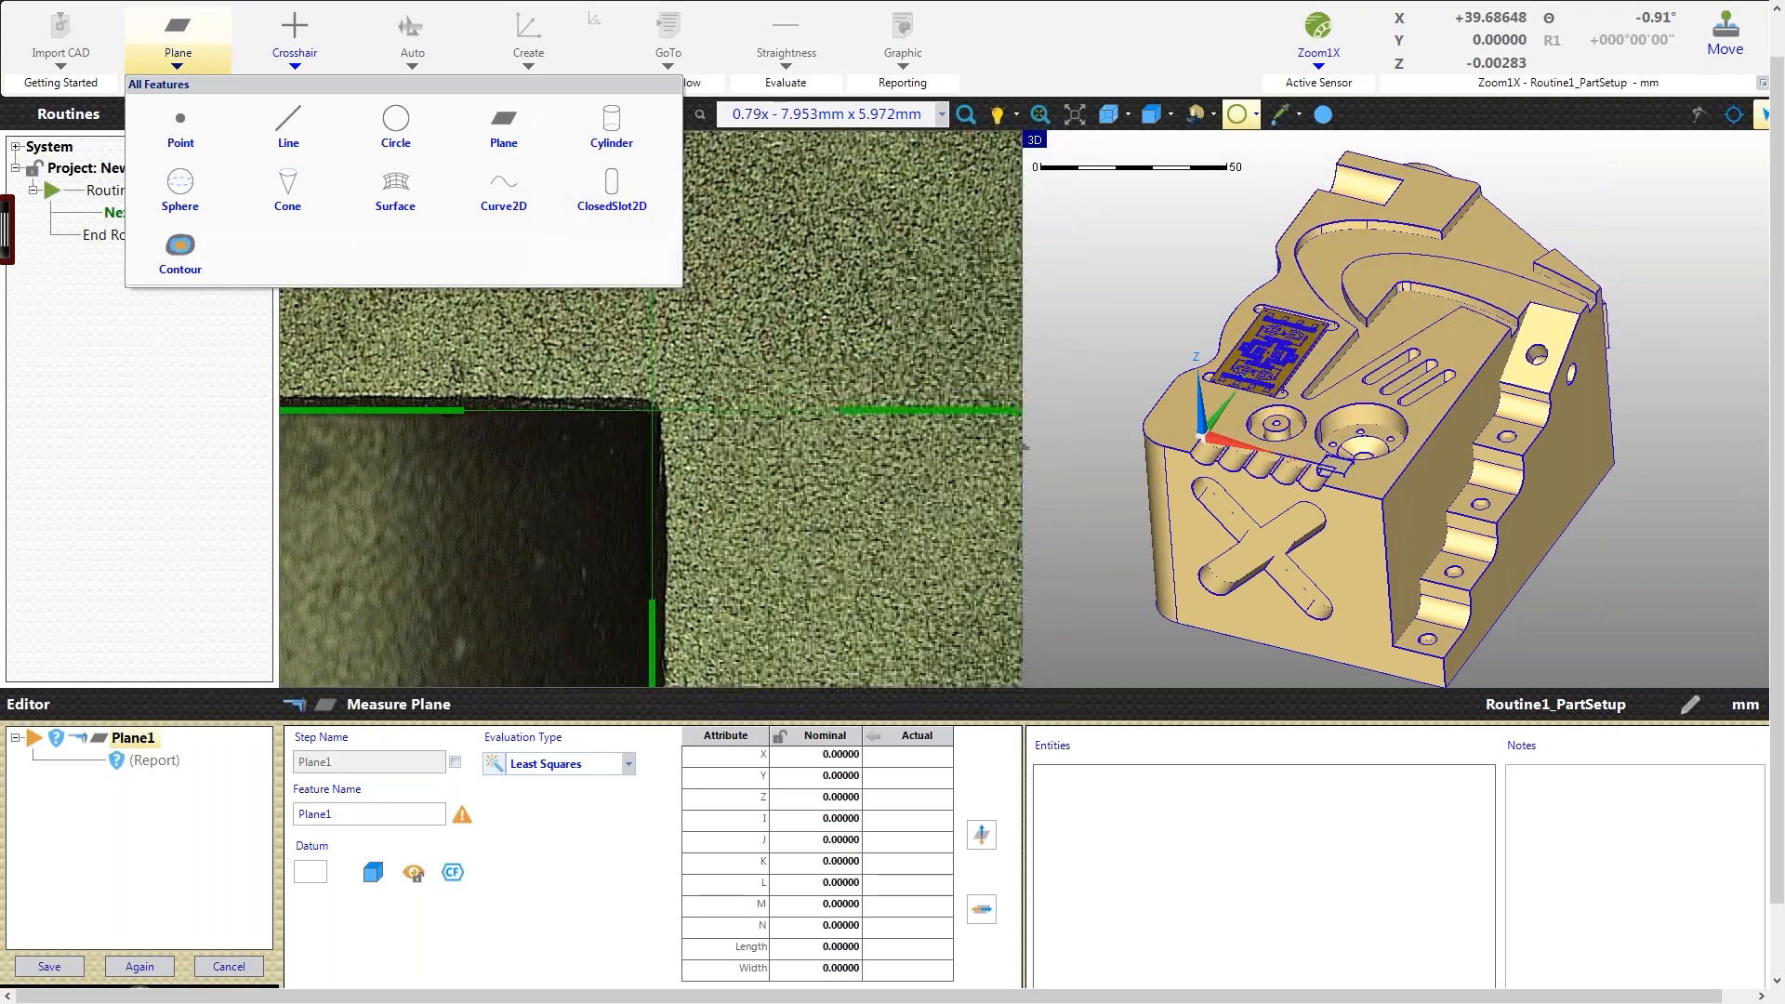
{"action": "left_click", "coordinate": [454, 874]}
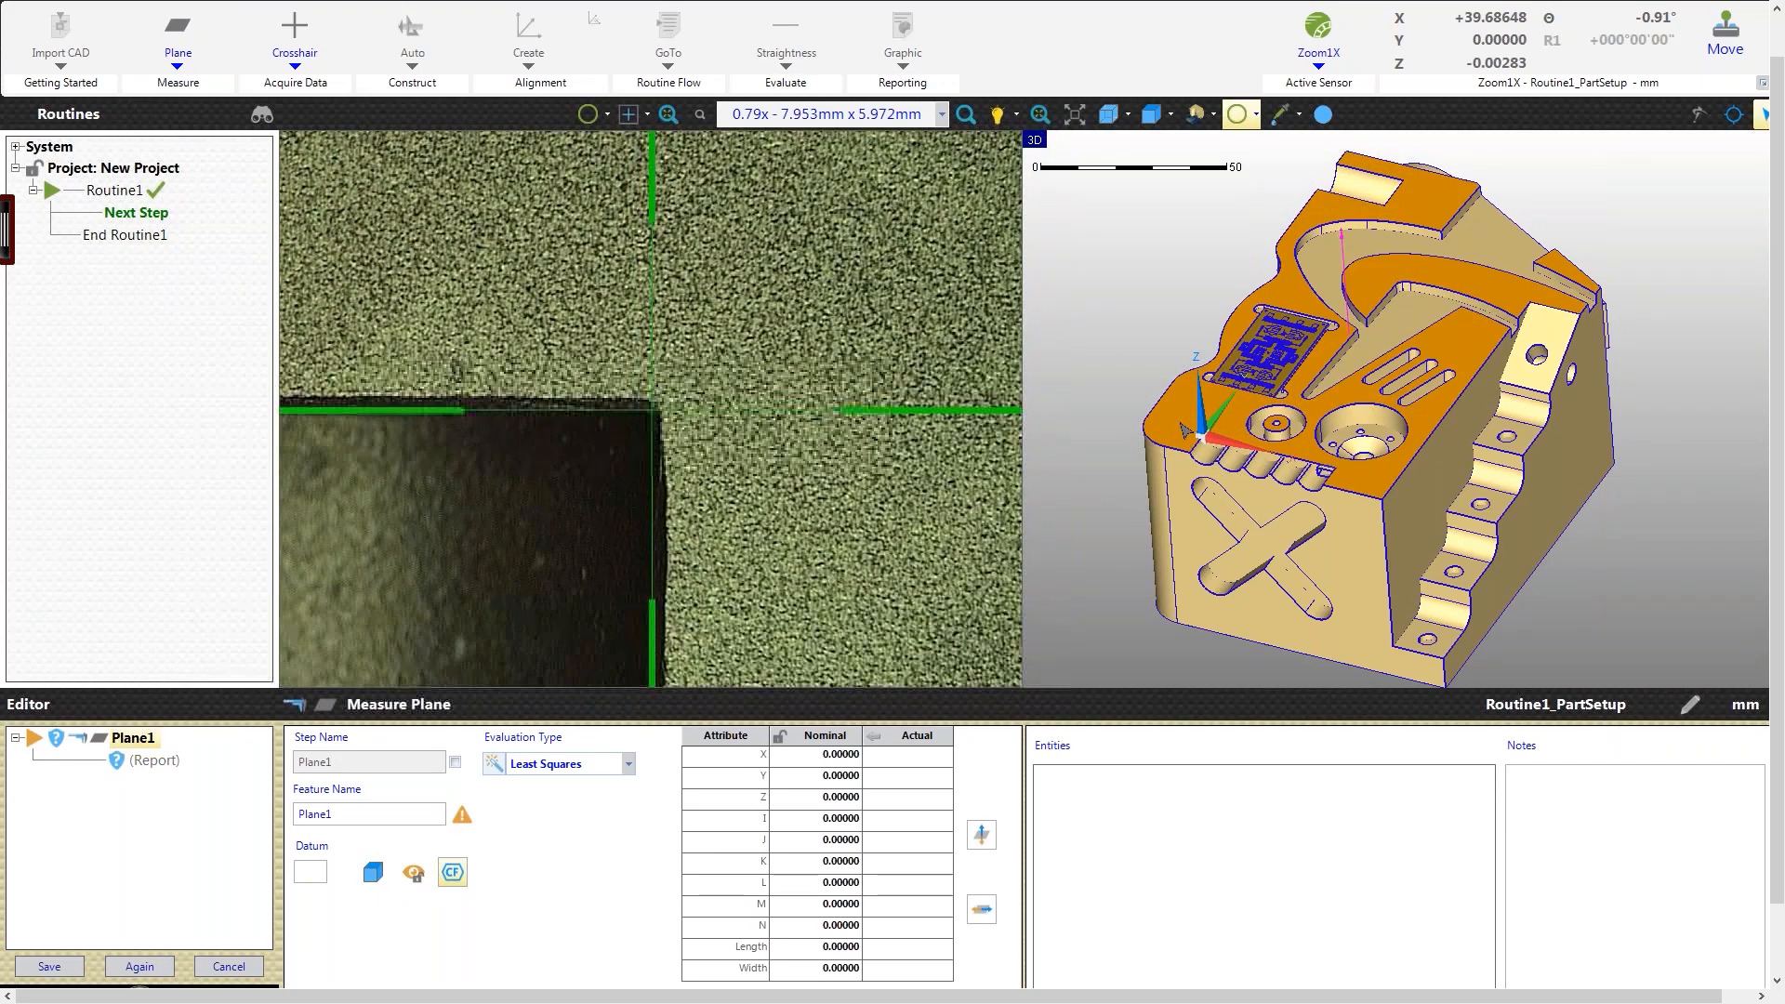
{"action": "left_click", "coordinate": [1185, 429]}
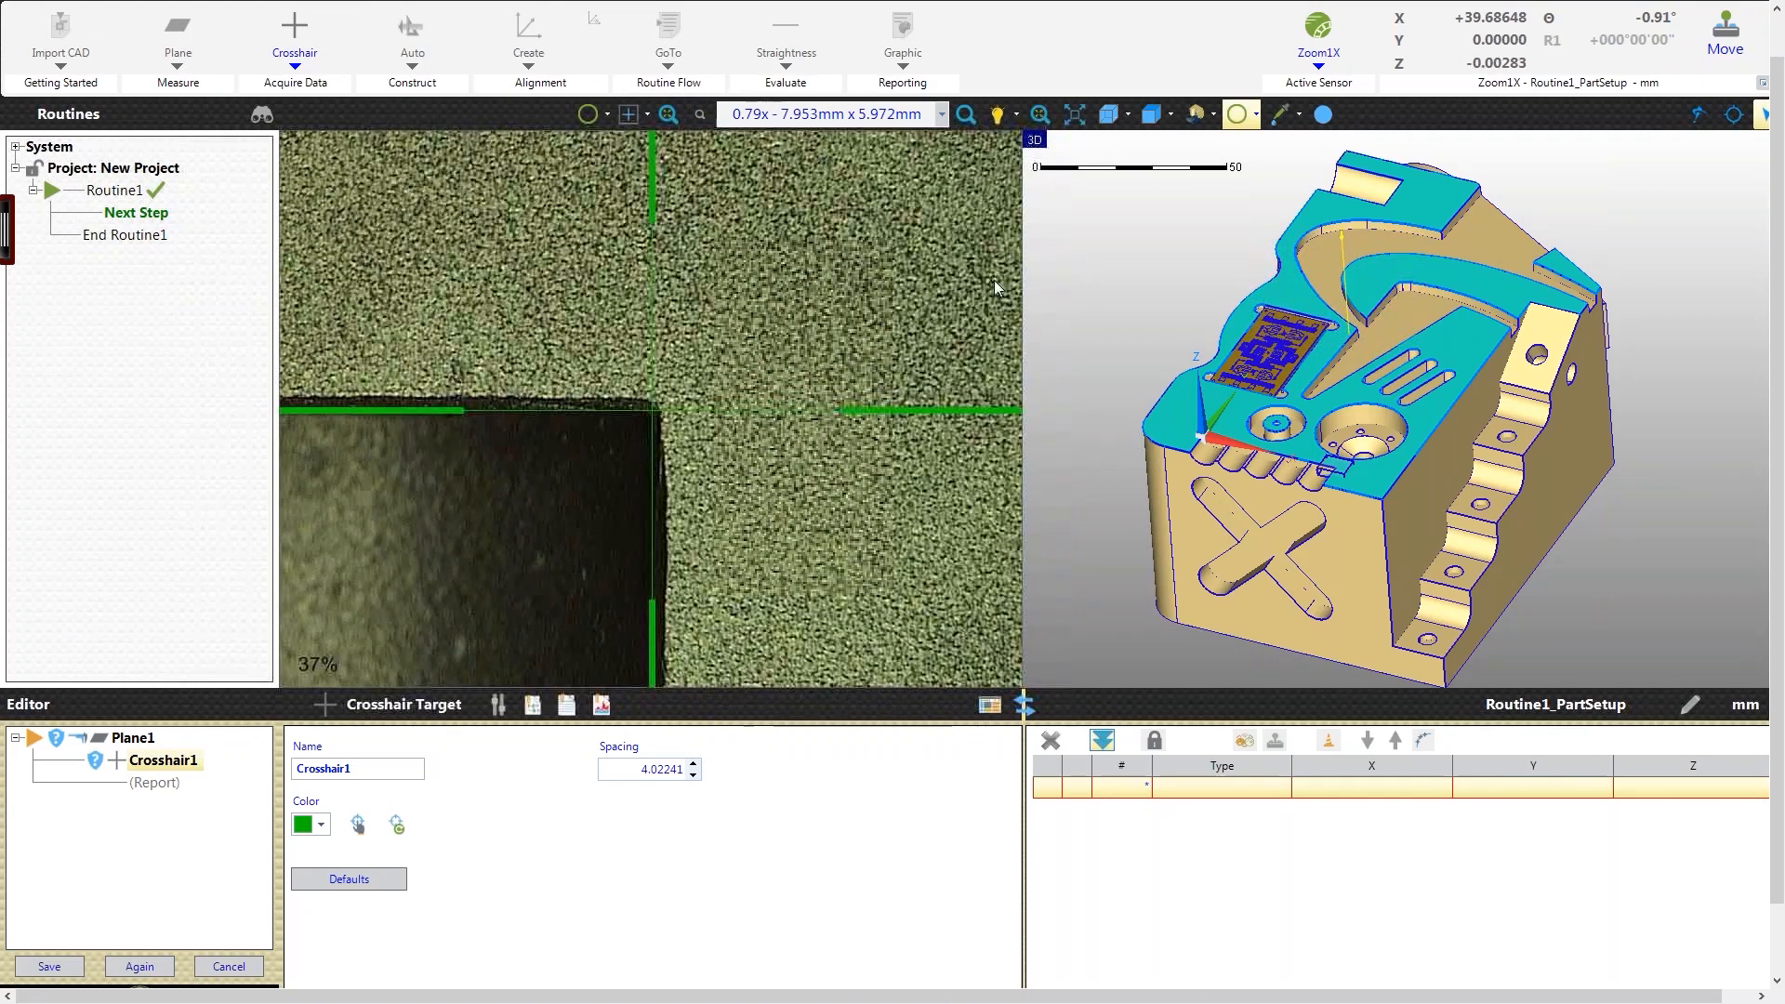
Step: Choose the Focus finder for the plane and inspect its focus window above the scallops in the model
{"action": "left_click", "coordinate": [294, 65]}
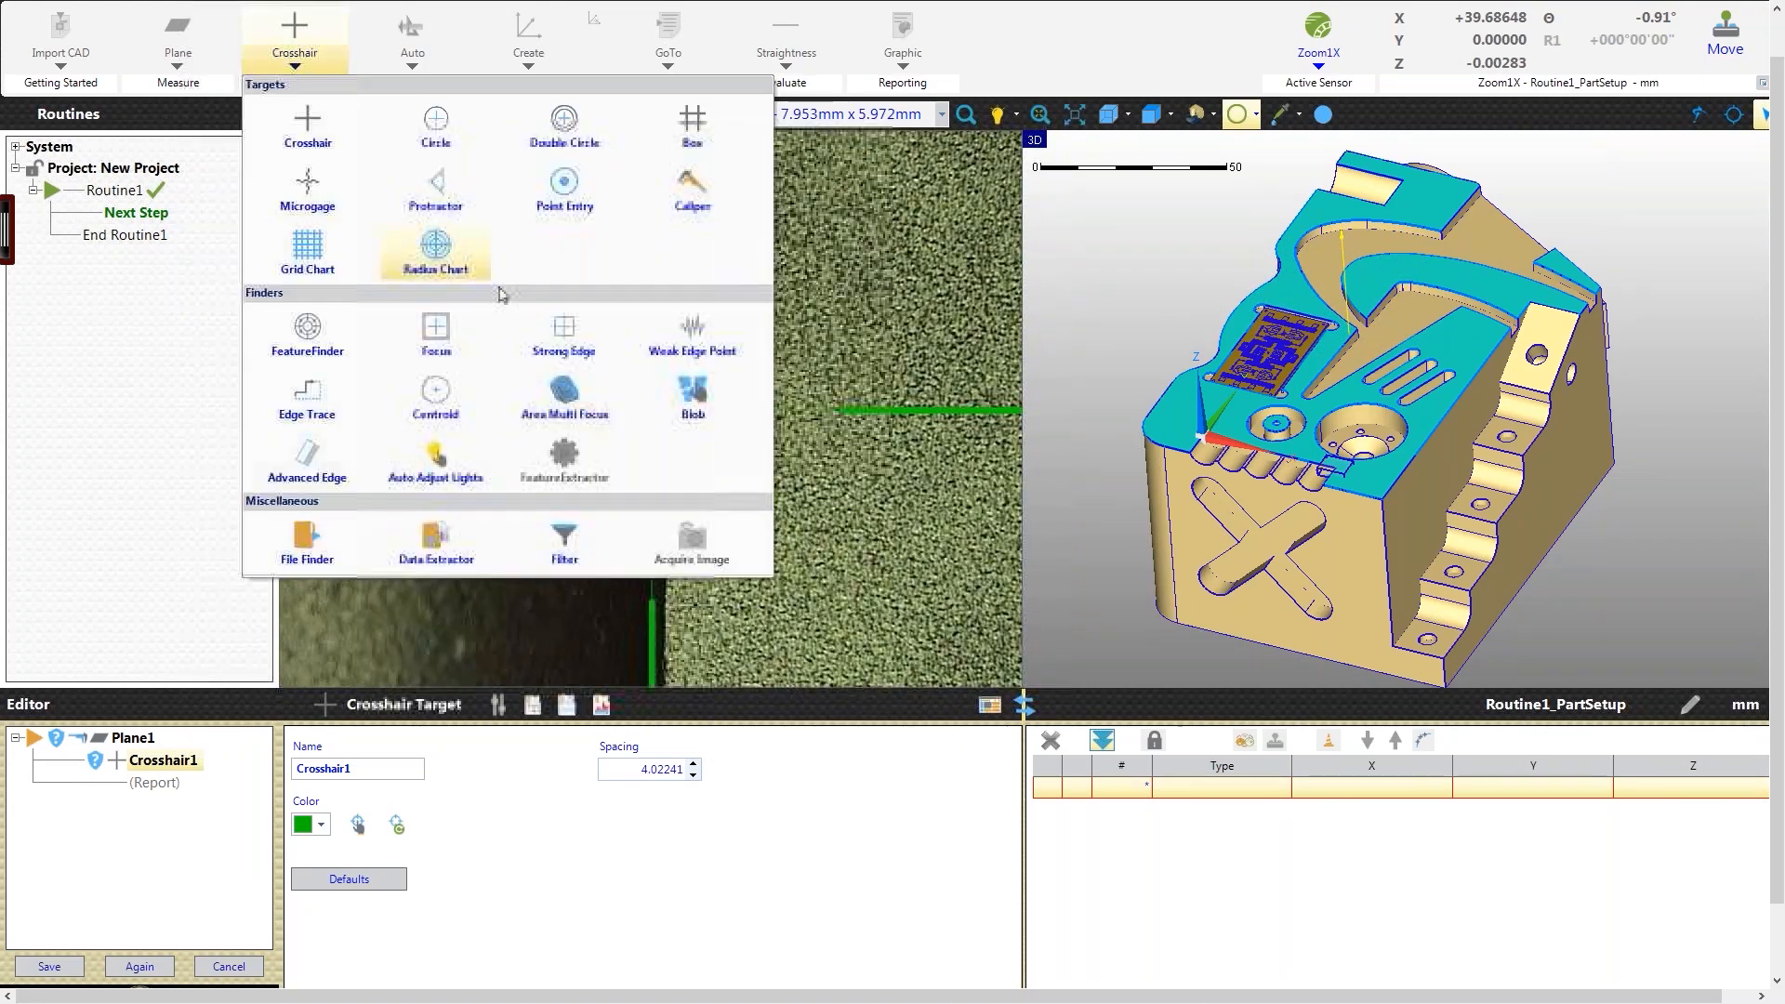
{"action": "left_click", "coordinate": [452, 333]}
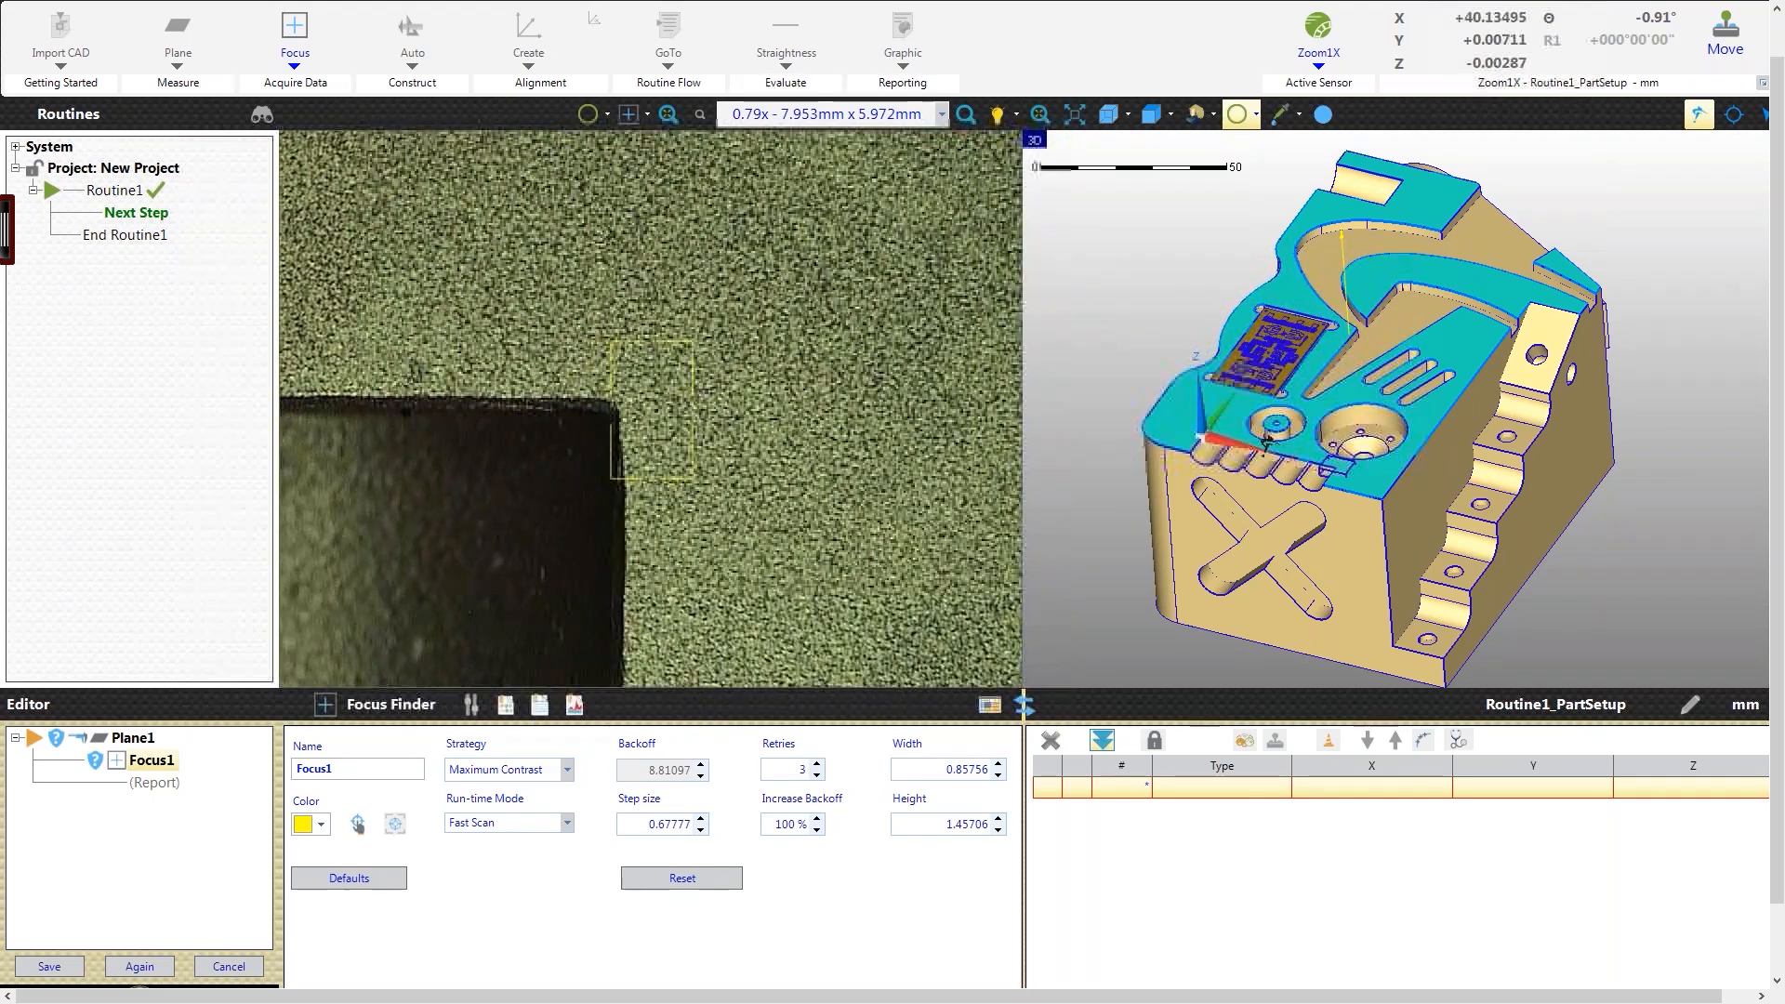
{"action": "scroll", "coordinate": [1262, 449], "scroll_direction": "up", "scroll_amount": 6}
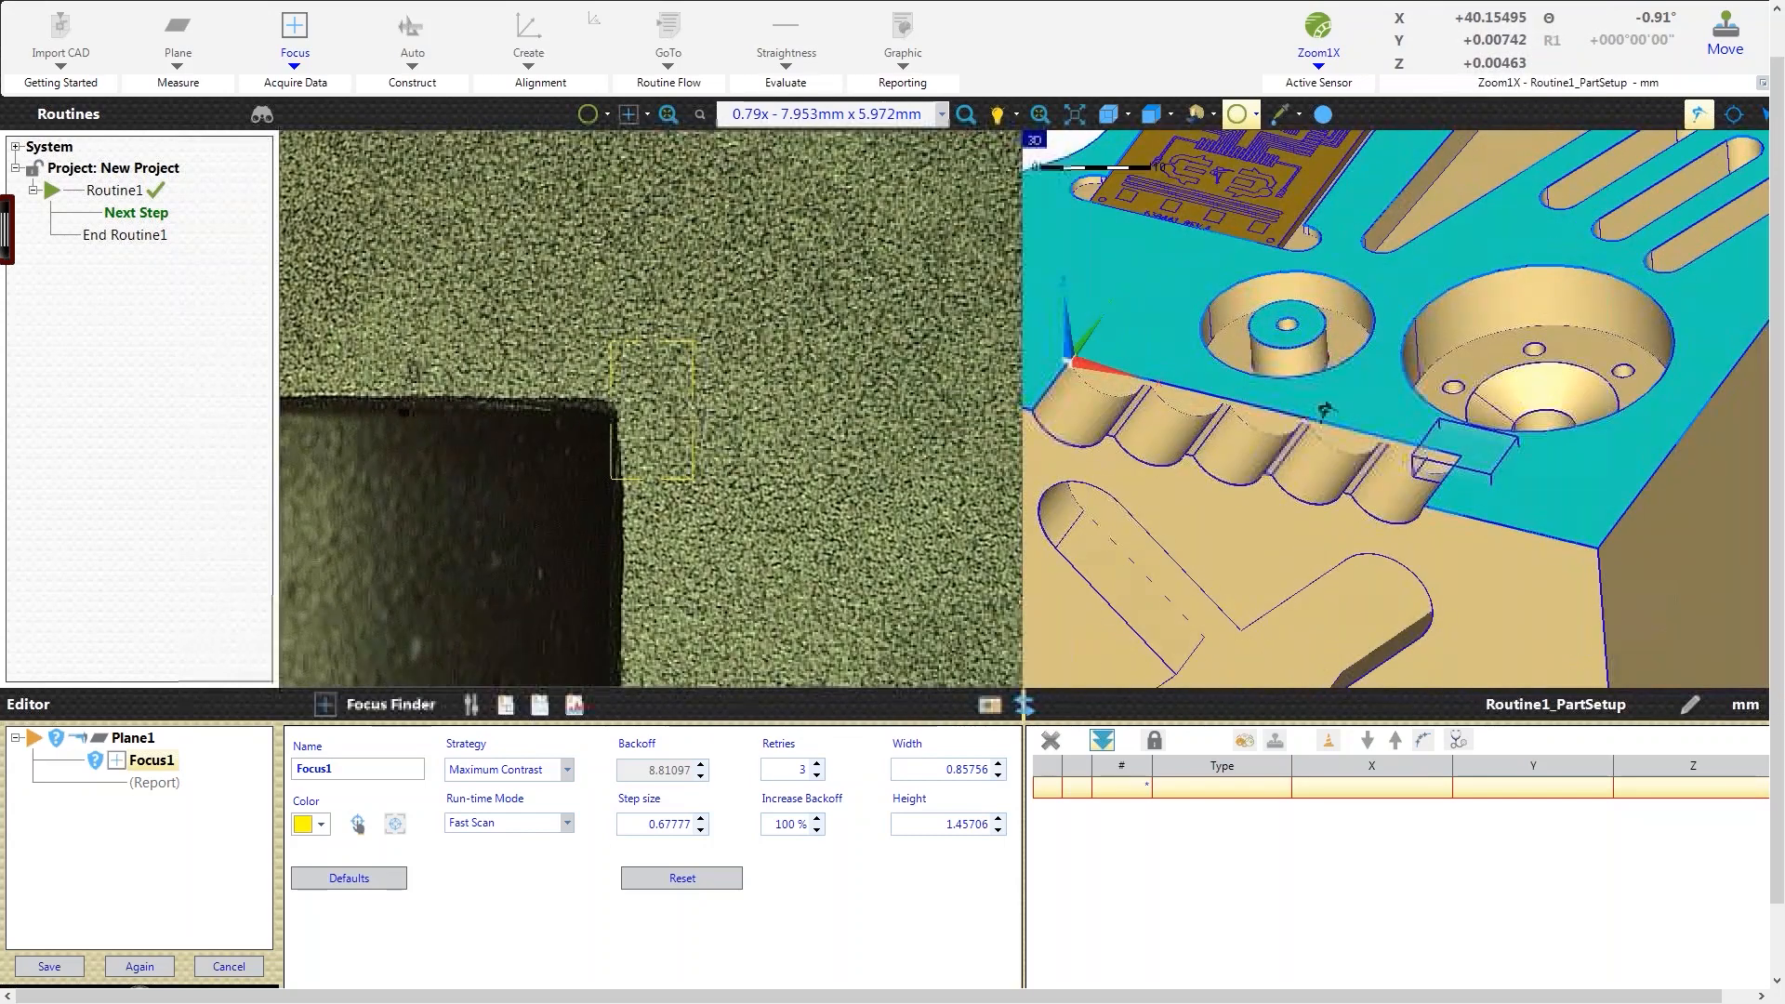
{"action": "middle_click_drag", "start_coordinate": [1262, 483], "coordinate": [1275, 437]}
{"action": "middle_click_drag", "start_coordinate": [1458, 395], "coordinate": [1486, 388]}
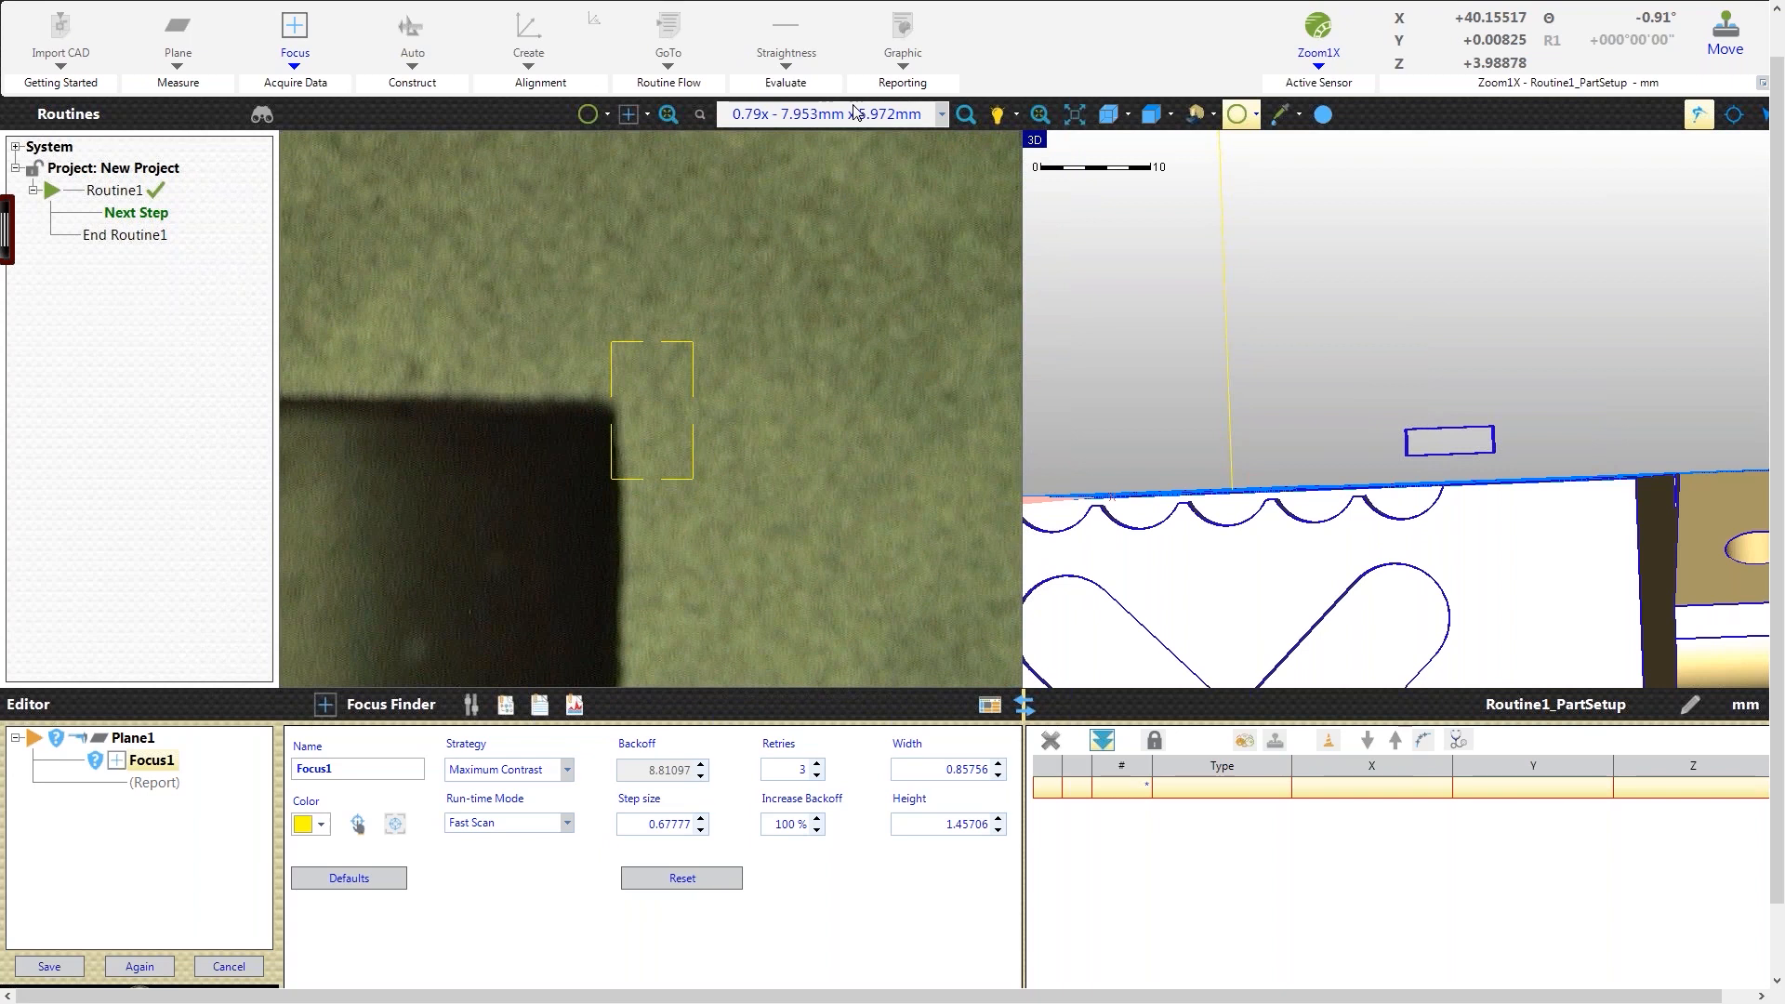
Step: Try 6.93x magnification to compare the focus window's size on the model, and settle on 1.28x
{"action": "left_click", "coordinate": [941, 115]}
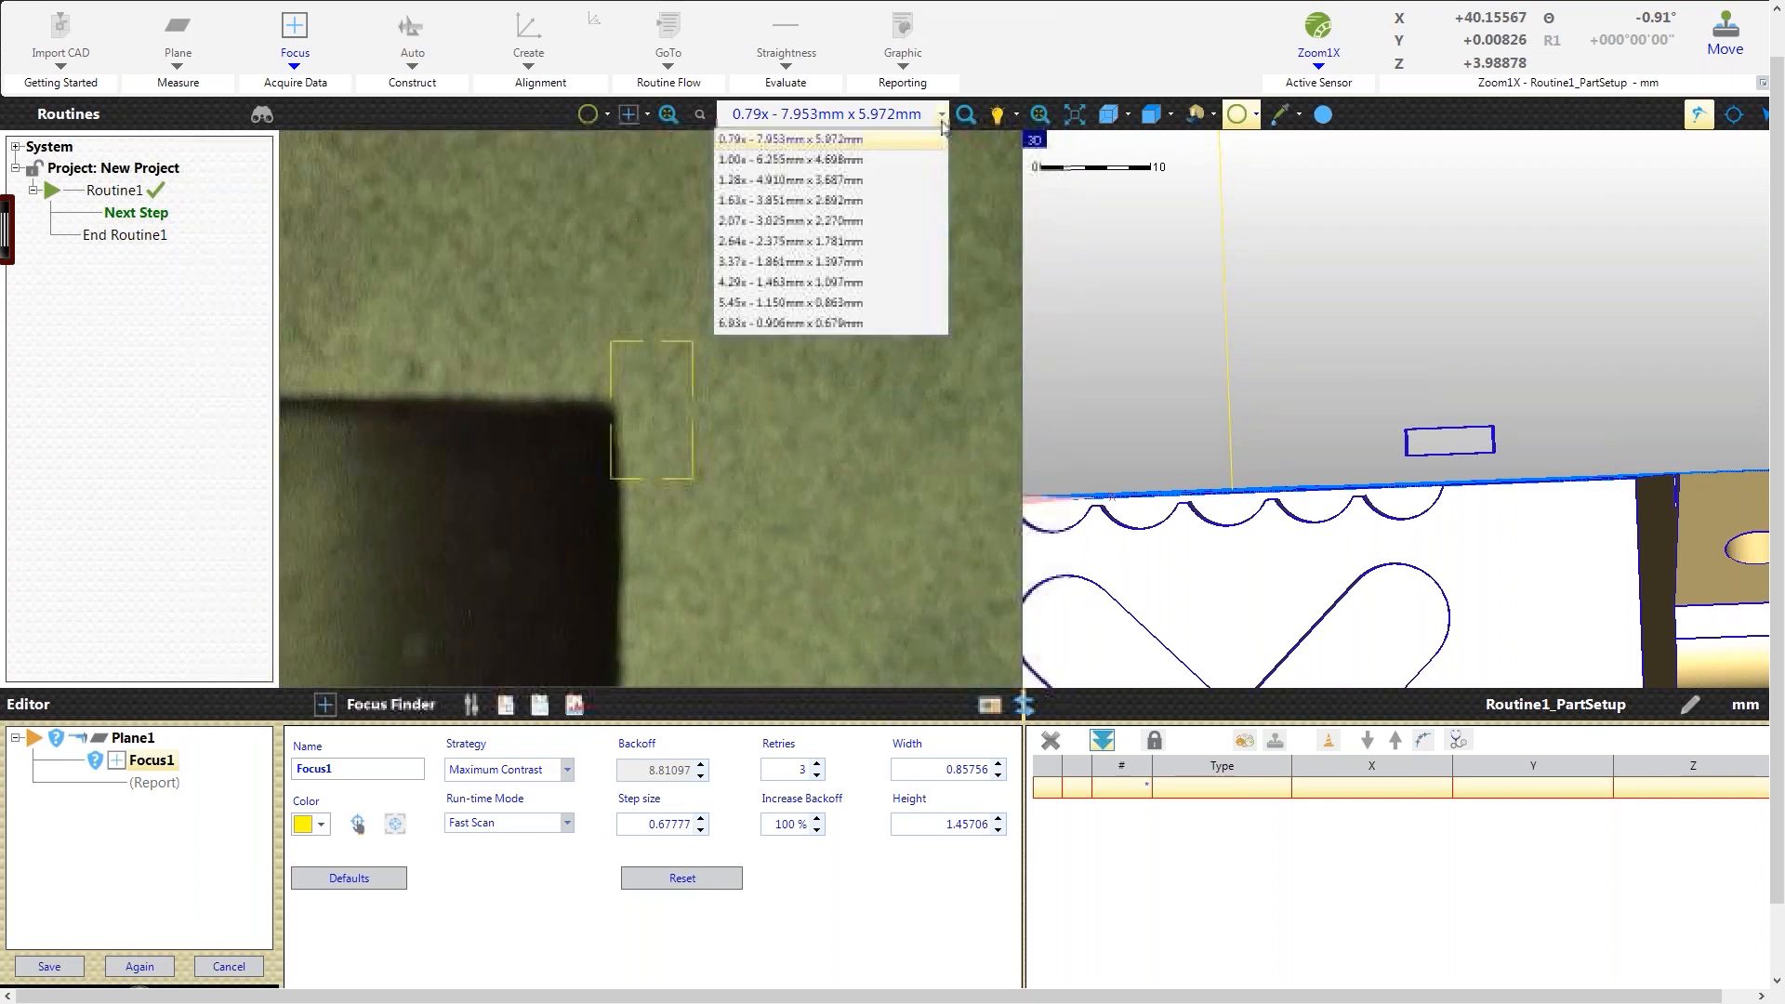
{"action": "left_click", "coordinate": [883, 323]}
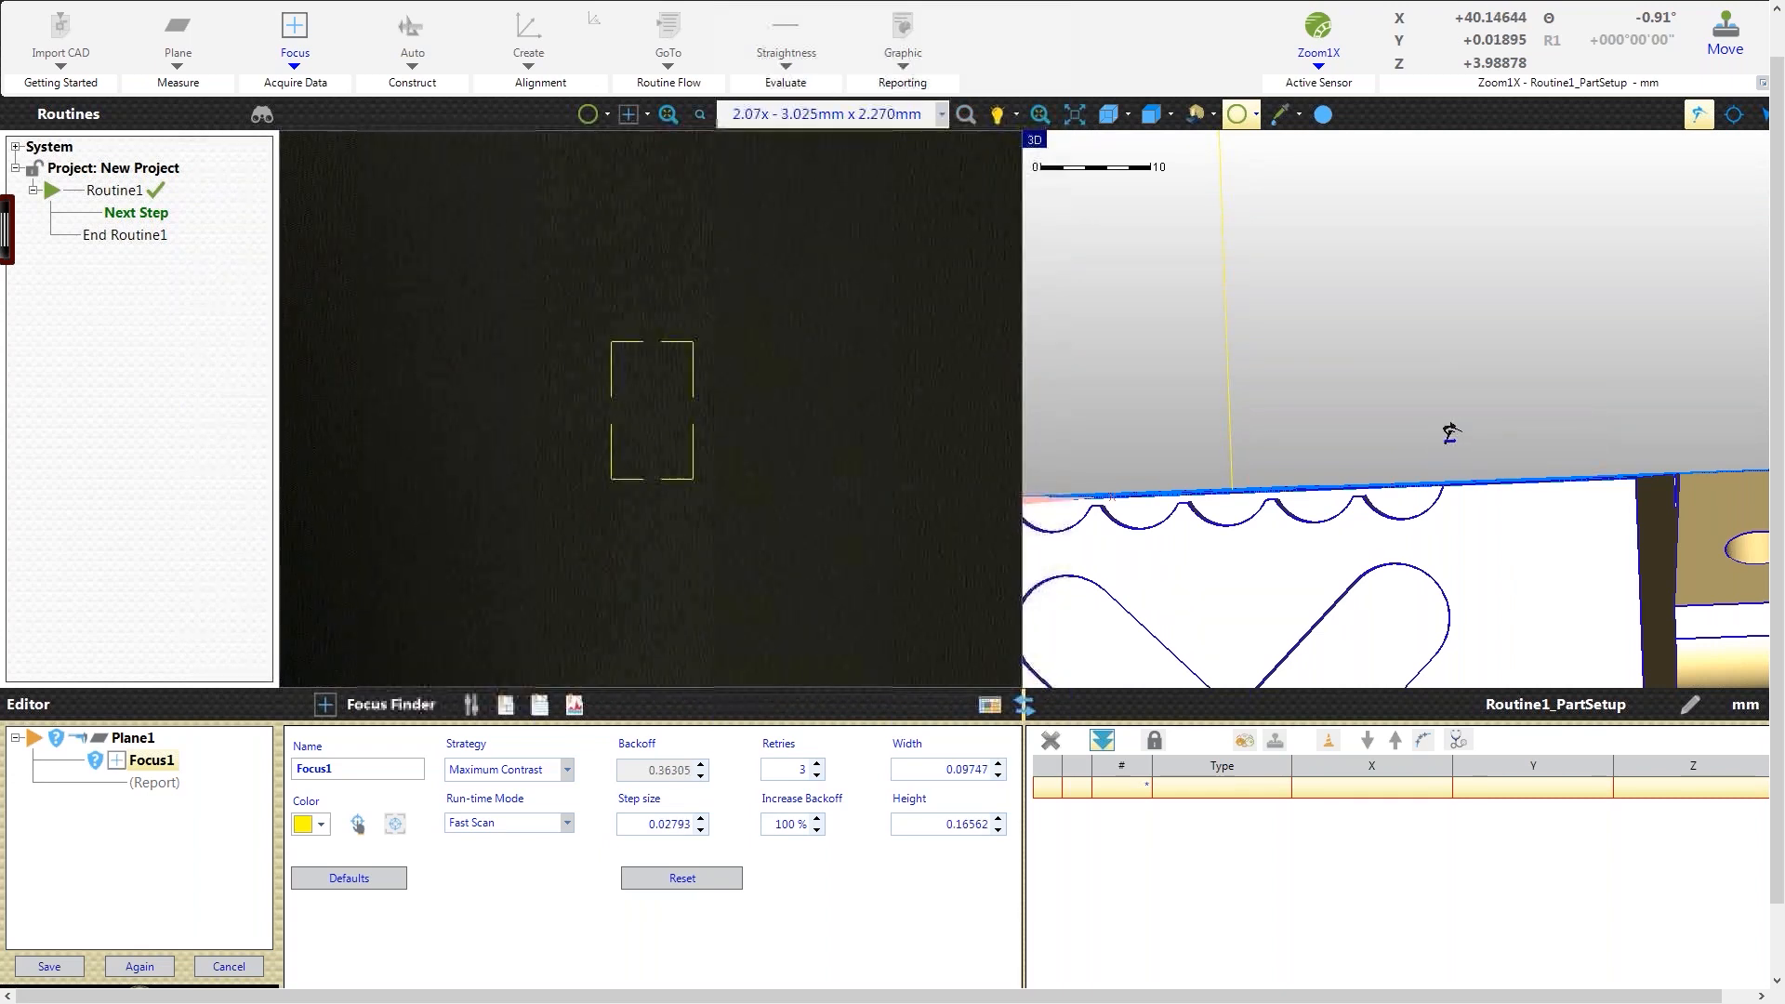
{"action": "scroll", "coordinate": [1446, 437], "scroll_direction": "up", "scroll_amount": 5}
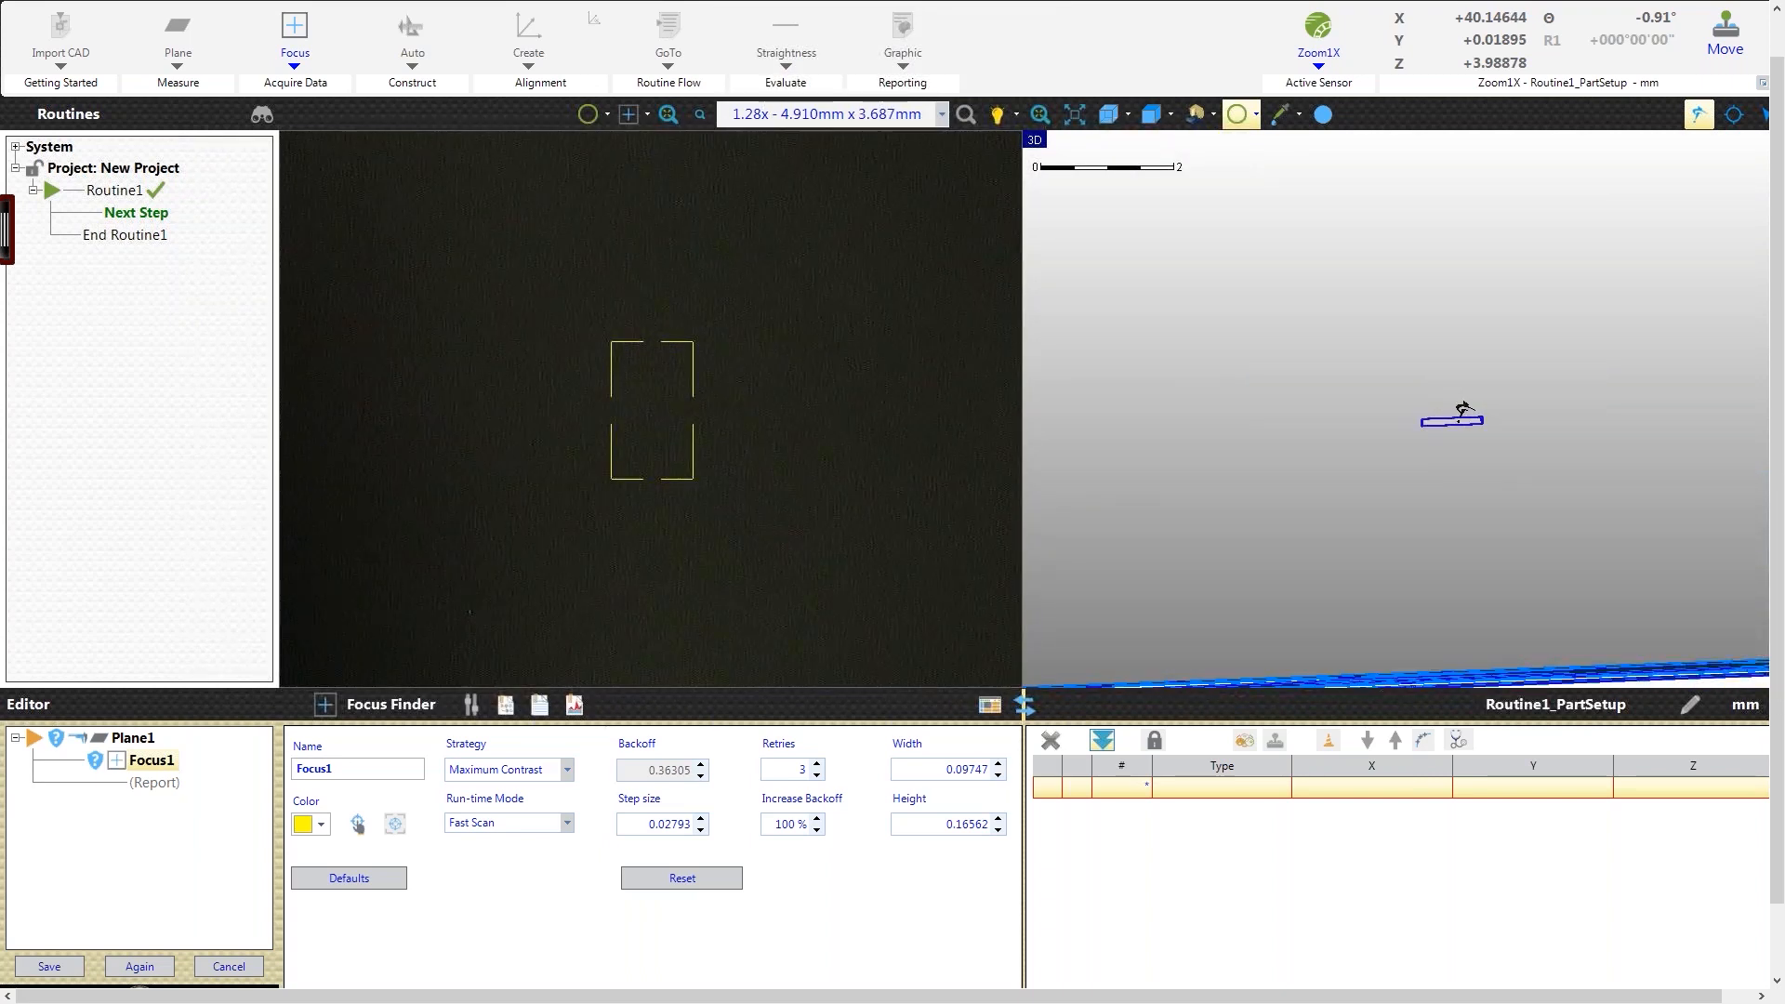
{"action": "scroll", "coordinate": [1461, 410], "scroll_direction": "down", "scroll_amount": 5}
{"action": "middle_click_drag", "start_coordinate": [1458, 410], "coordinate": [1535, 360]}
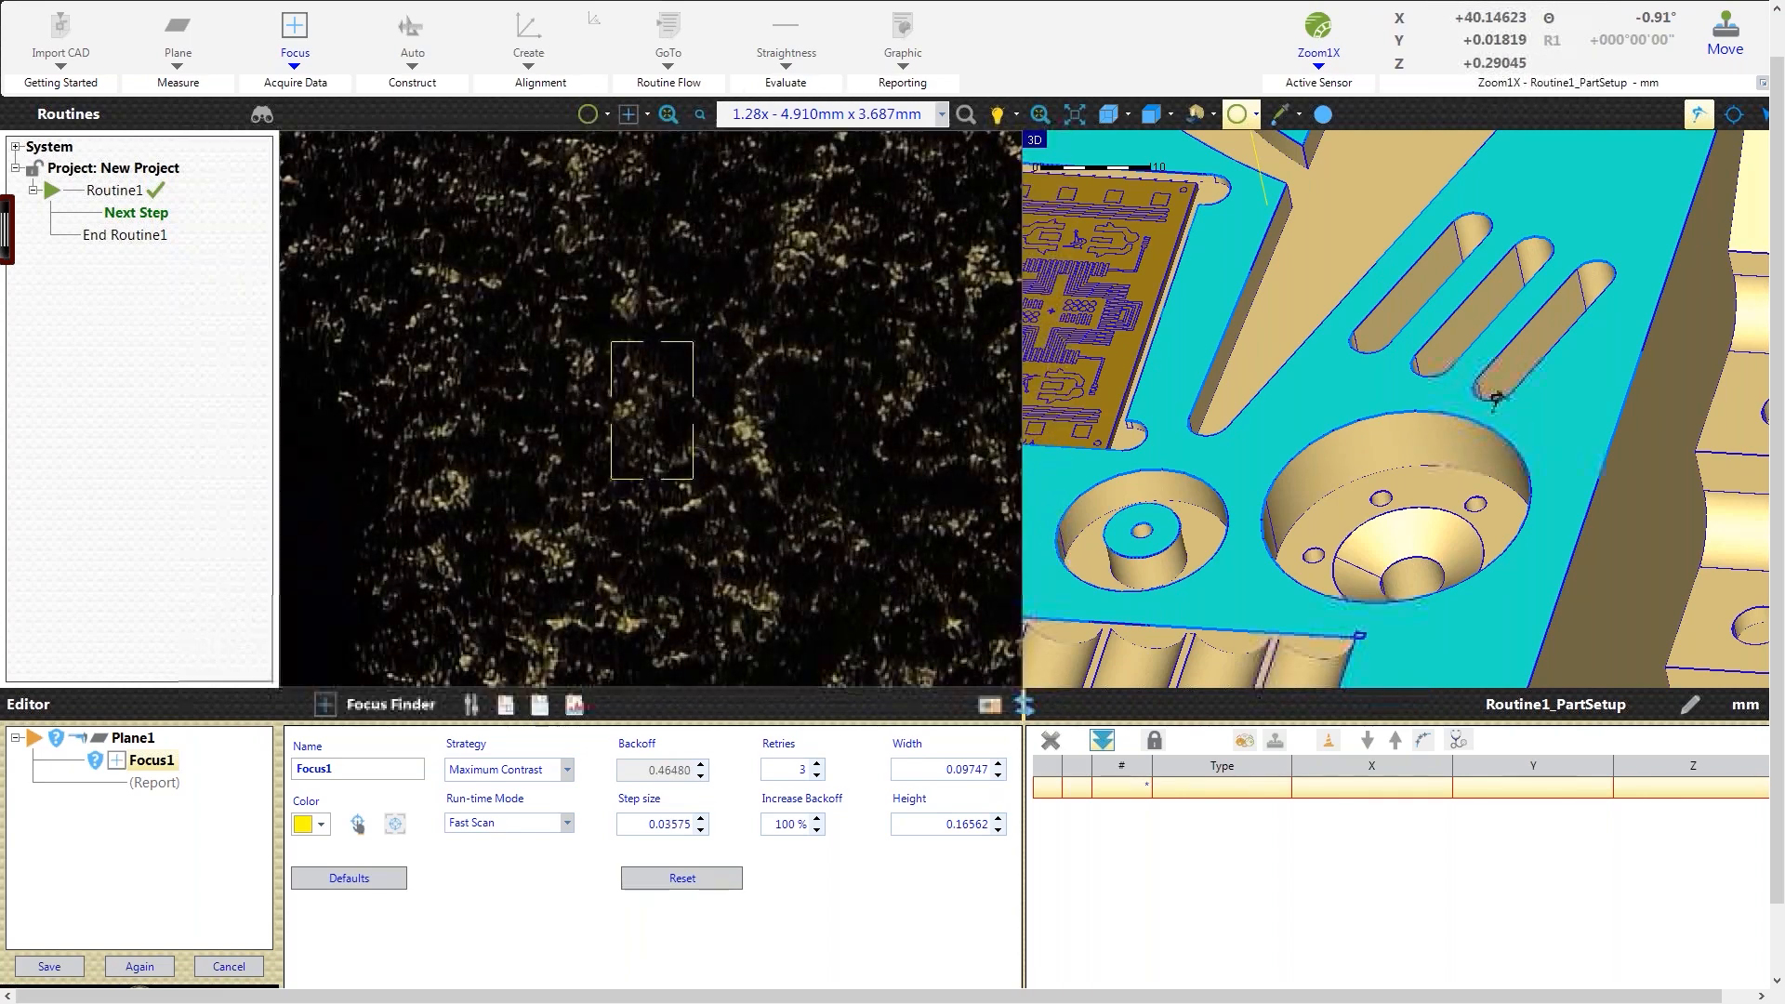
Step: Place five focus points spread around the part's top surface and run the plane measurement to review its results
{"action": "middle_click_drag", "start_coordinate": [1489, 413], "coordinate": [1653, 301]}
{"action": "scroll", "coordinate": [1577, 449], "scroll_direction": "down", "scroll_amount": 1}
{"action": "middle_click_drag", "start_coordinate": [1564, 500], "coordinate": [1620, 401]}
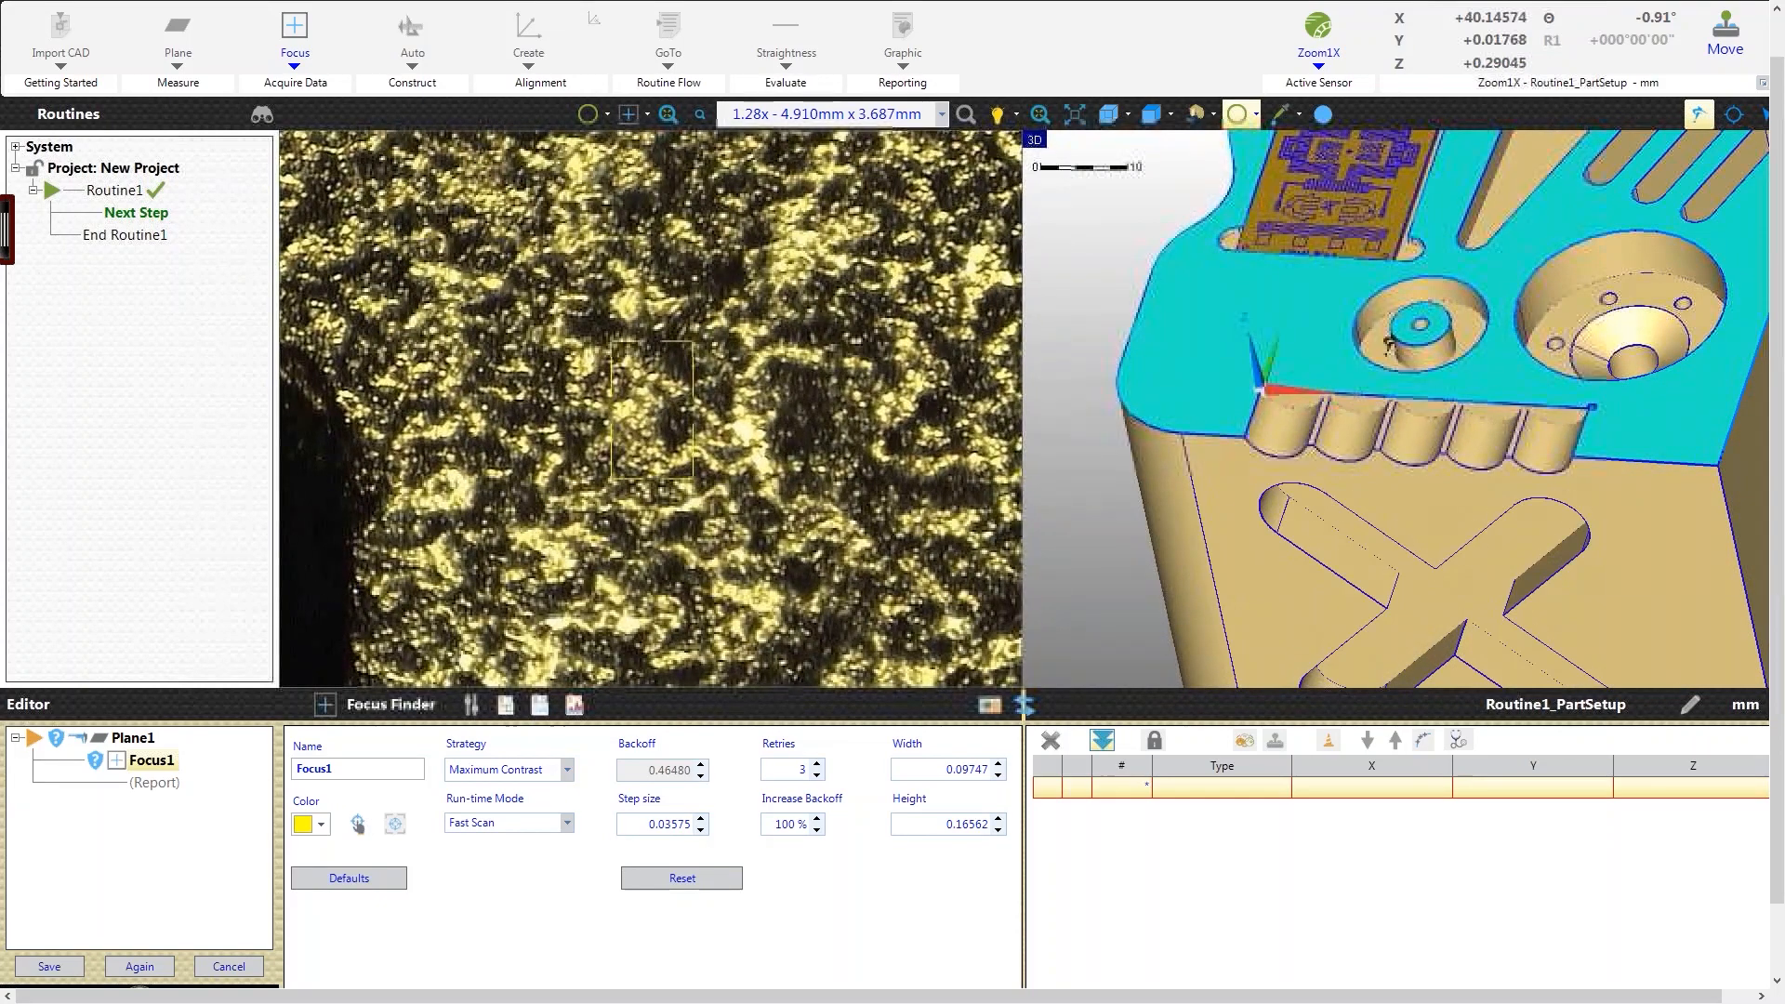
{"action": "scroll", "coordinate": [1462, 350], "scroll_direction": "down", "scroll_amount": 3}
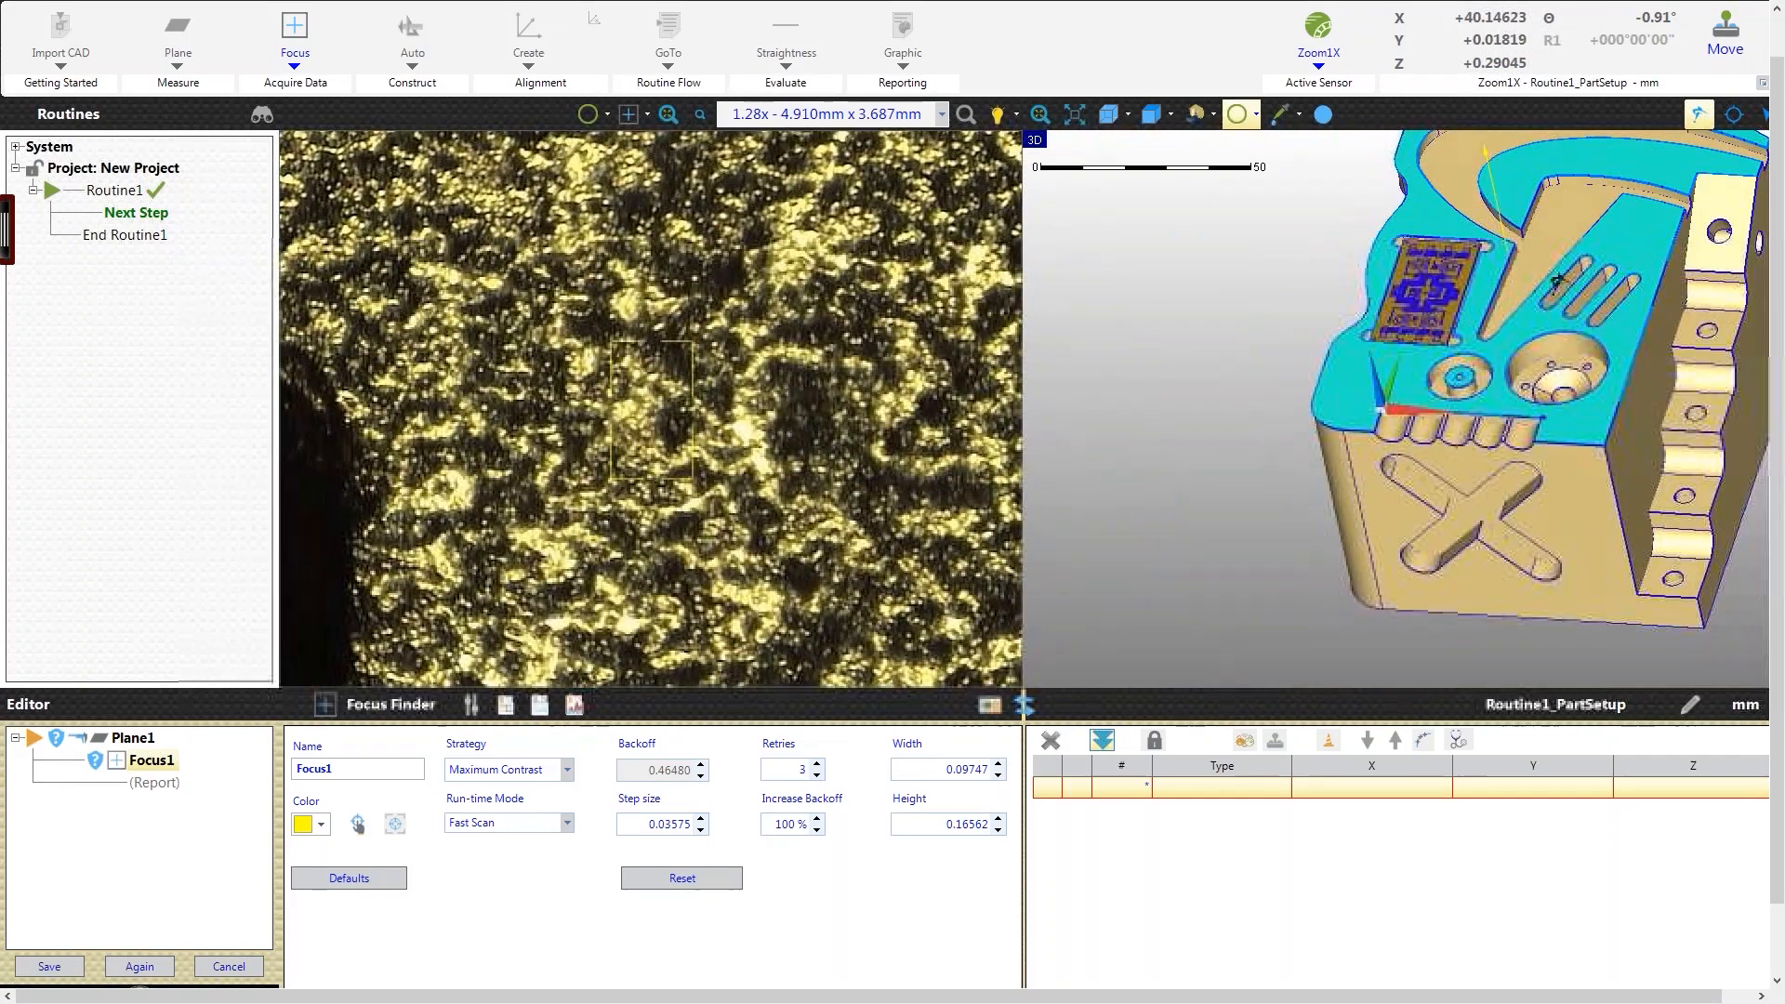
{"action": "middle_click_drag", "start_coordinate": [1463, 351], "coordinate": [1405, 529]}
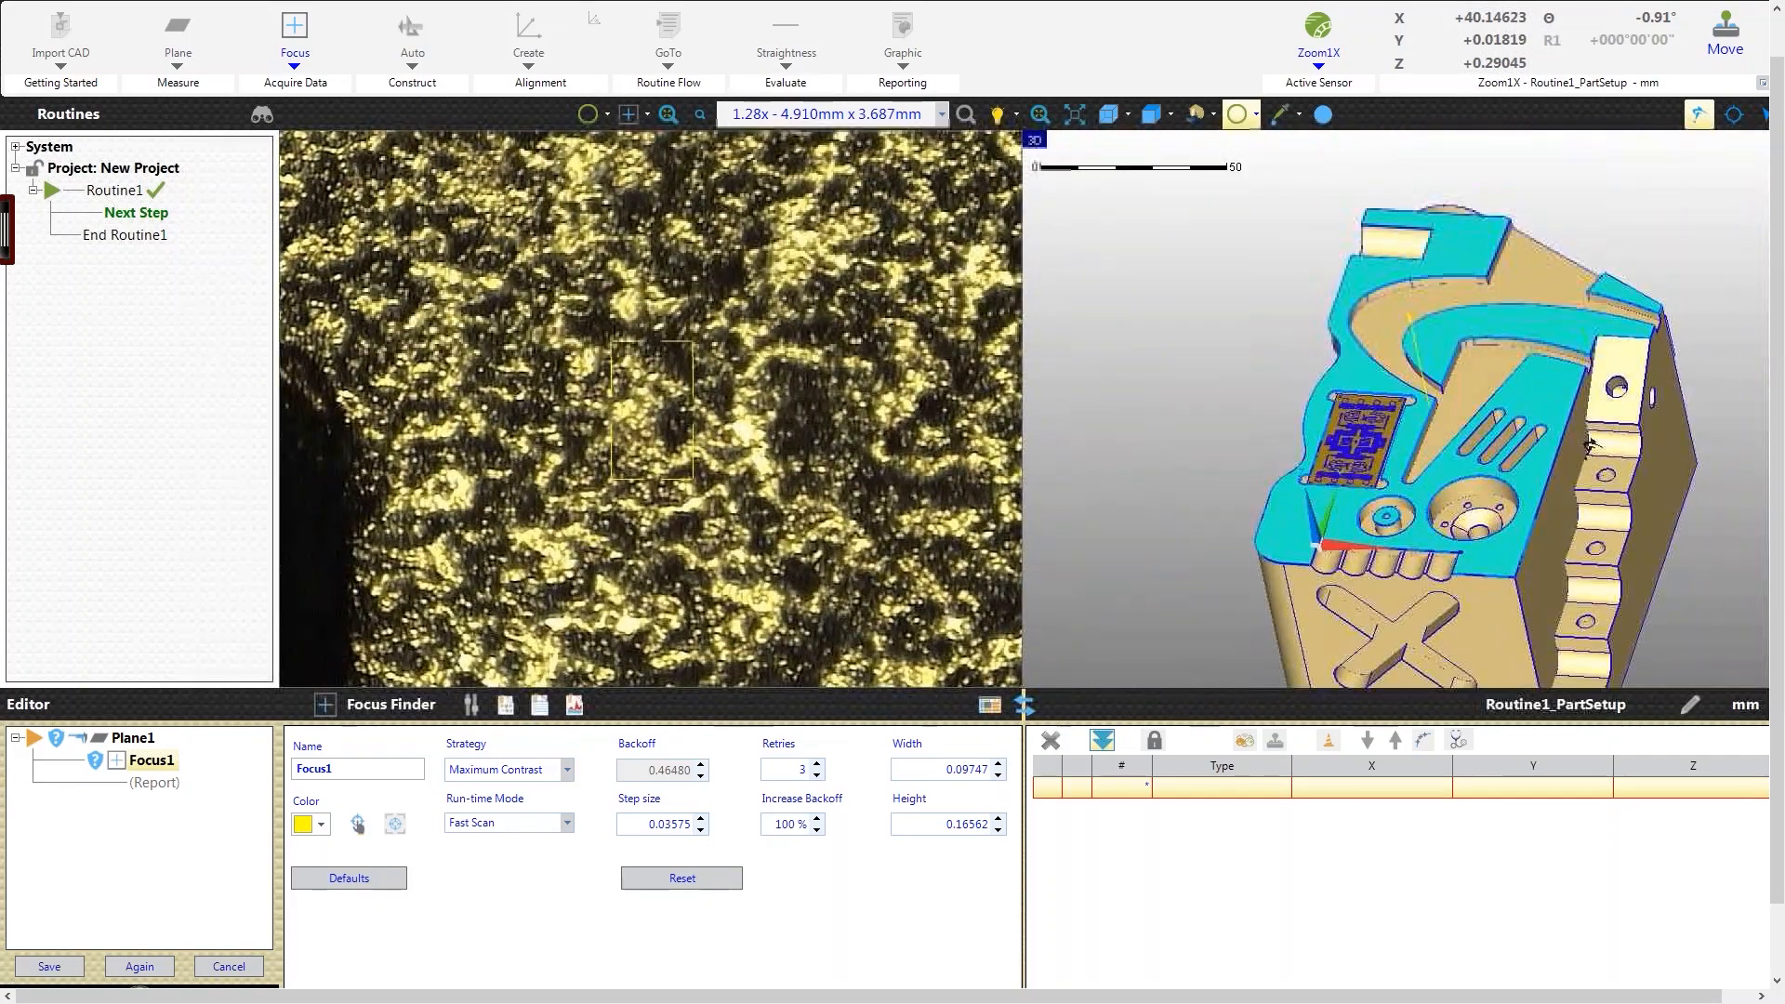
{"action": "left_click", "coordinate": [1289, 511]}
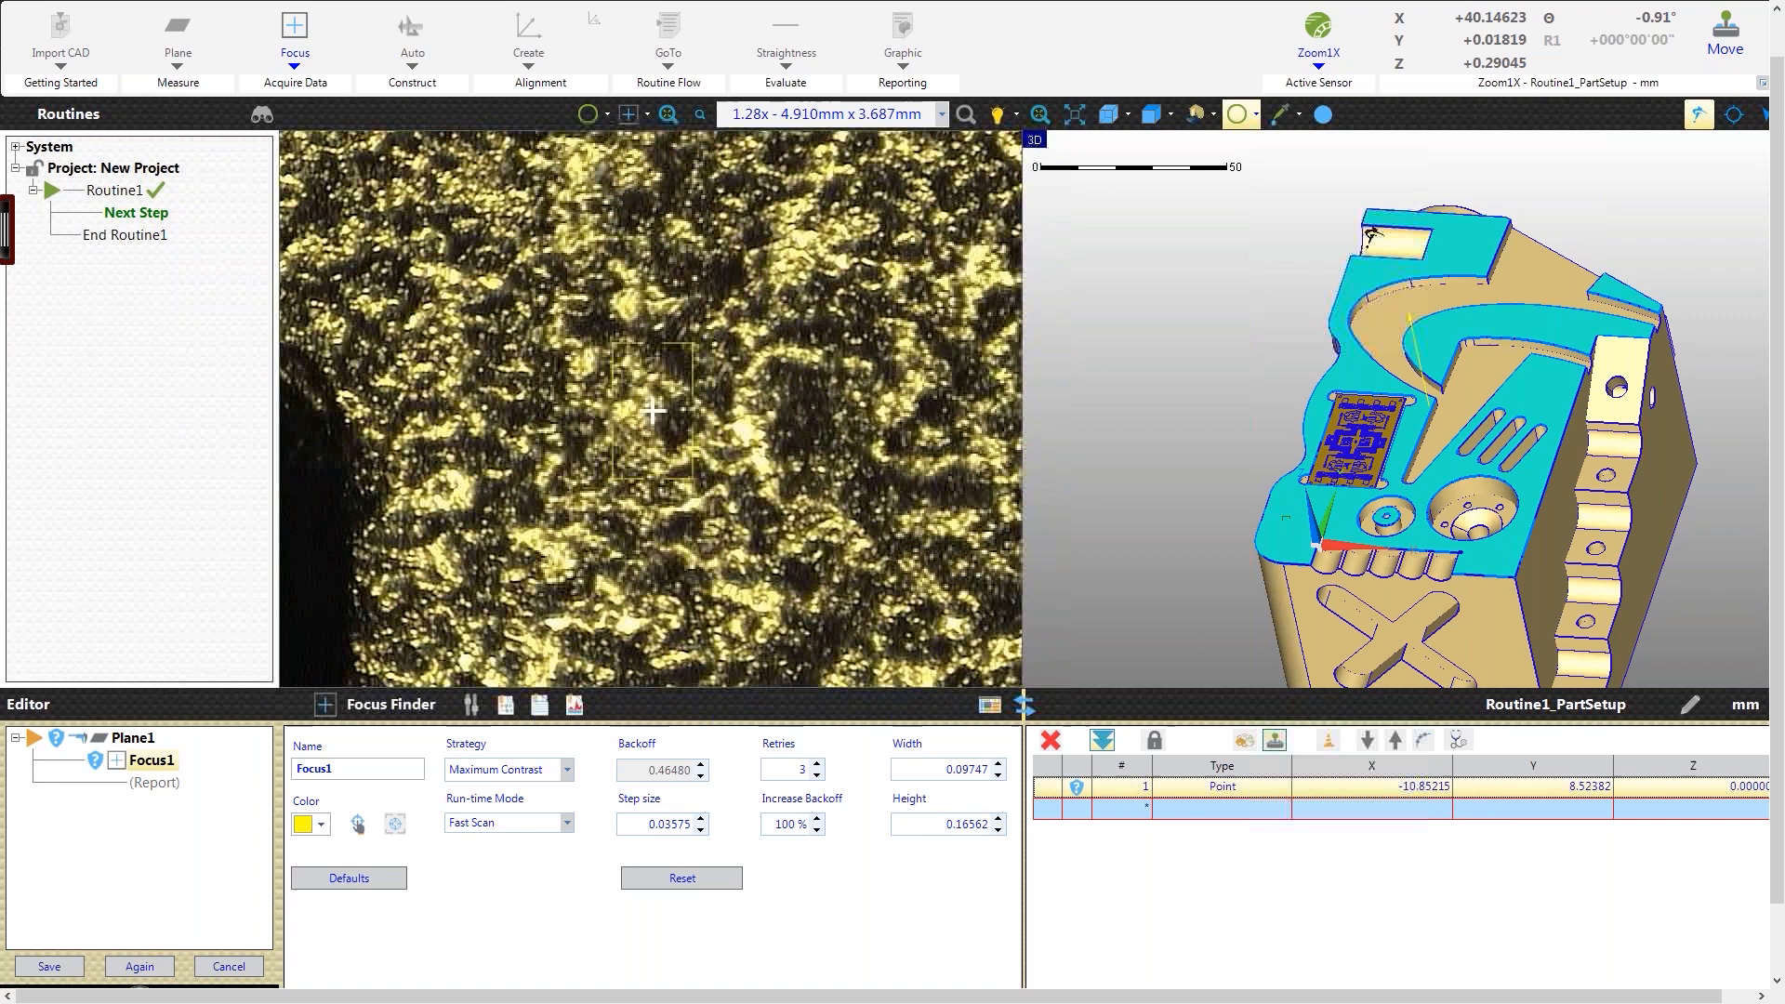
{"action": "left_click", "coordinate": [1359, 264]}
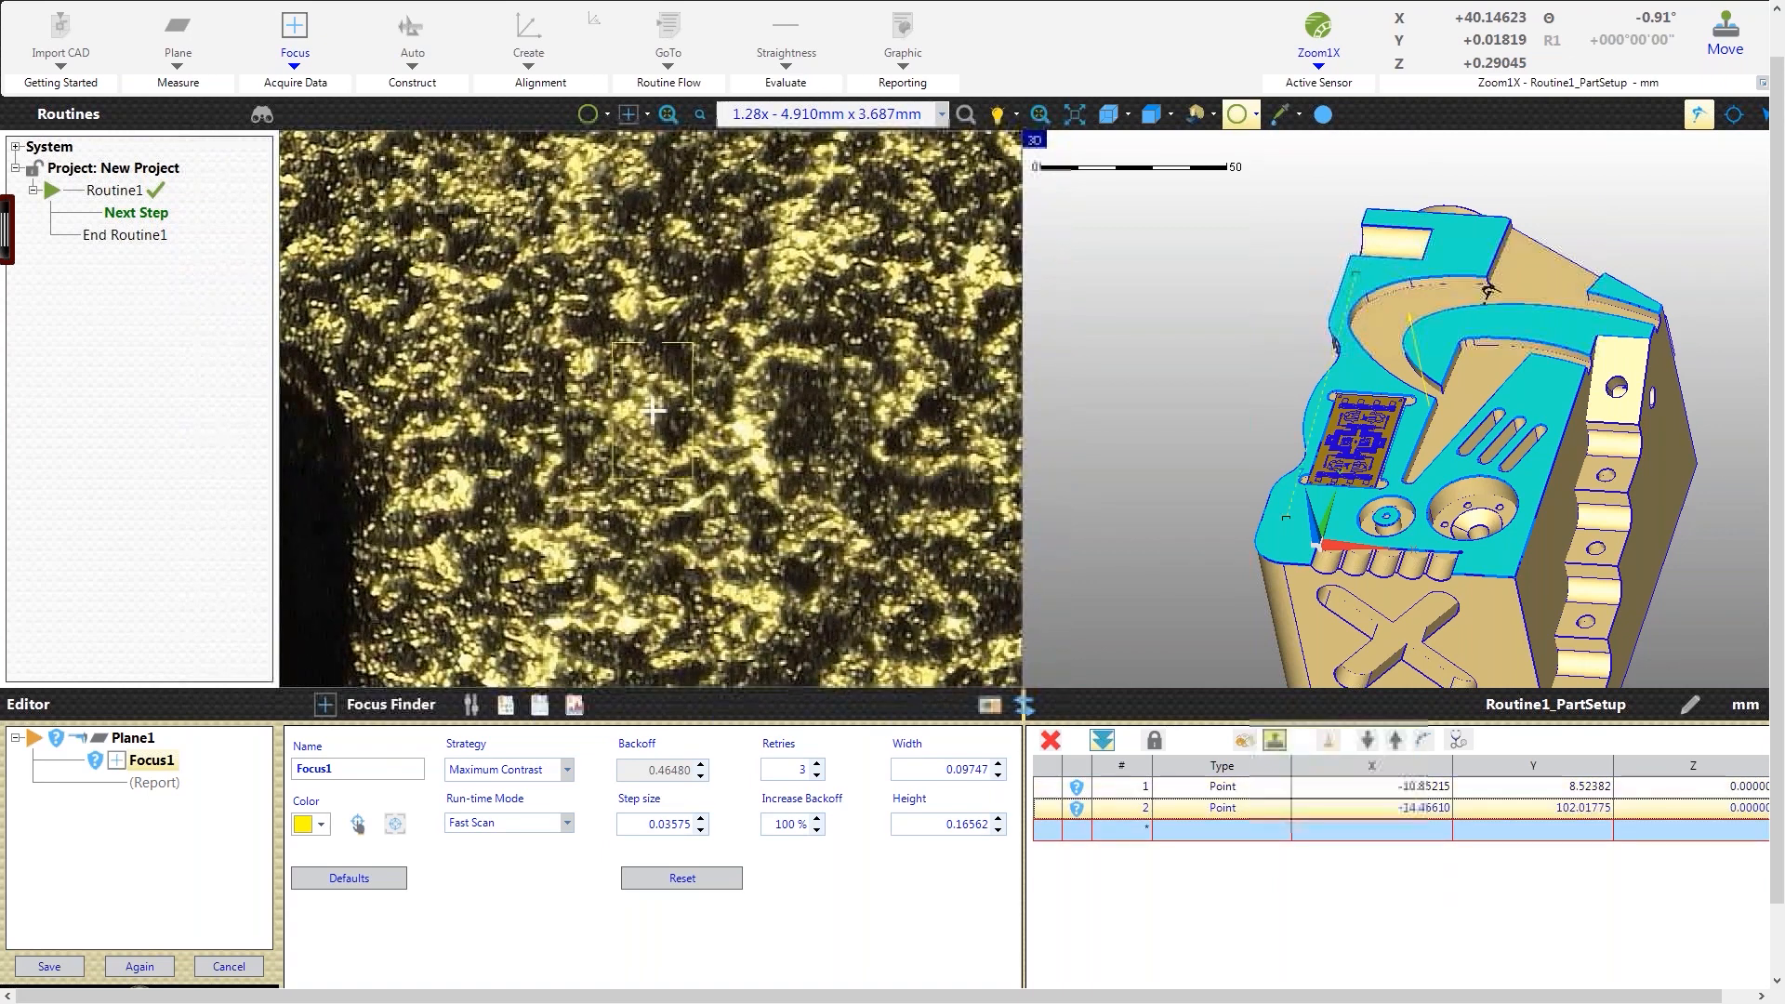
{"action": "left_click", "coordinate": [1474, 233]}
{"action": "left_click", "coordinate": [1581, 323]}
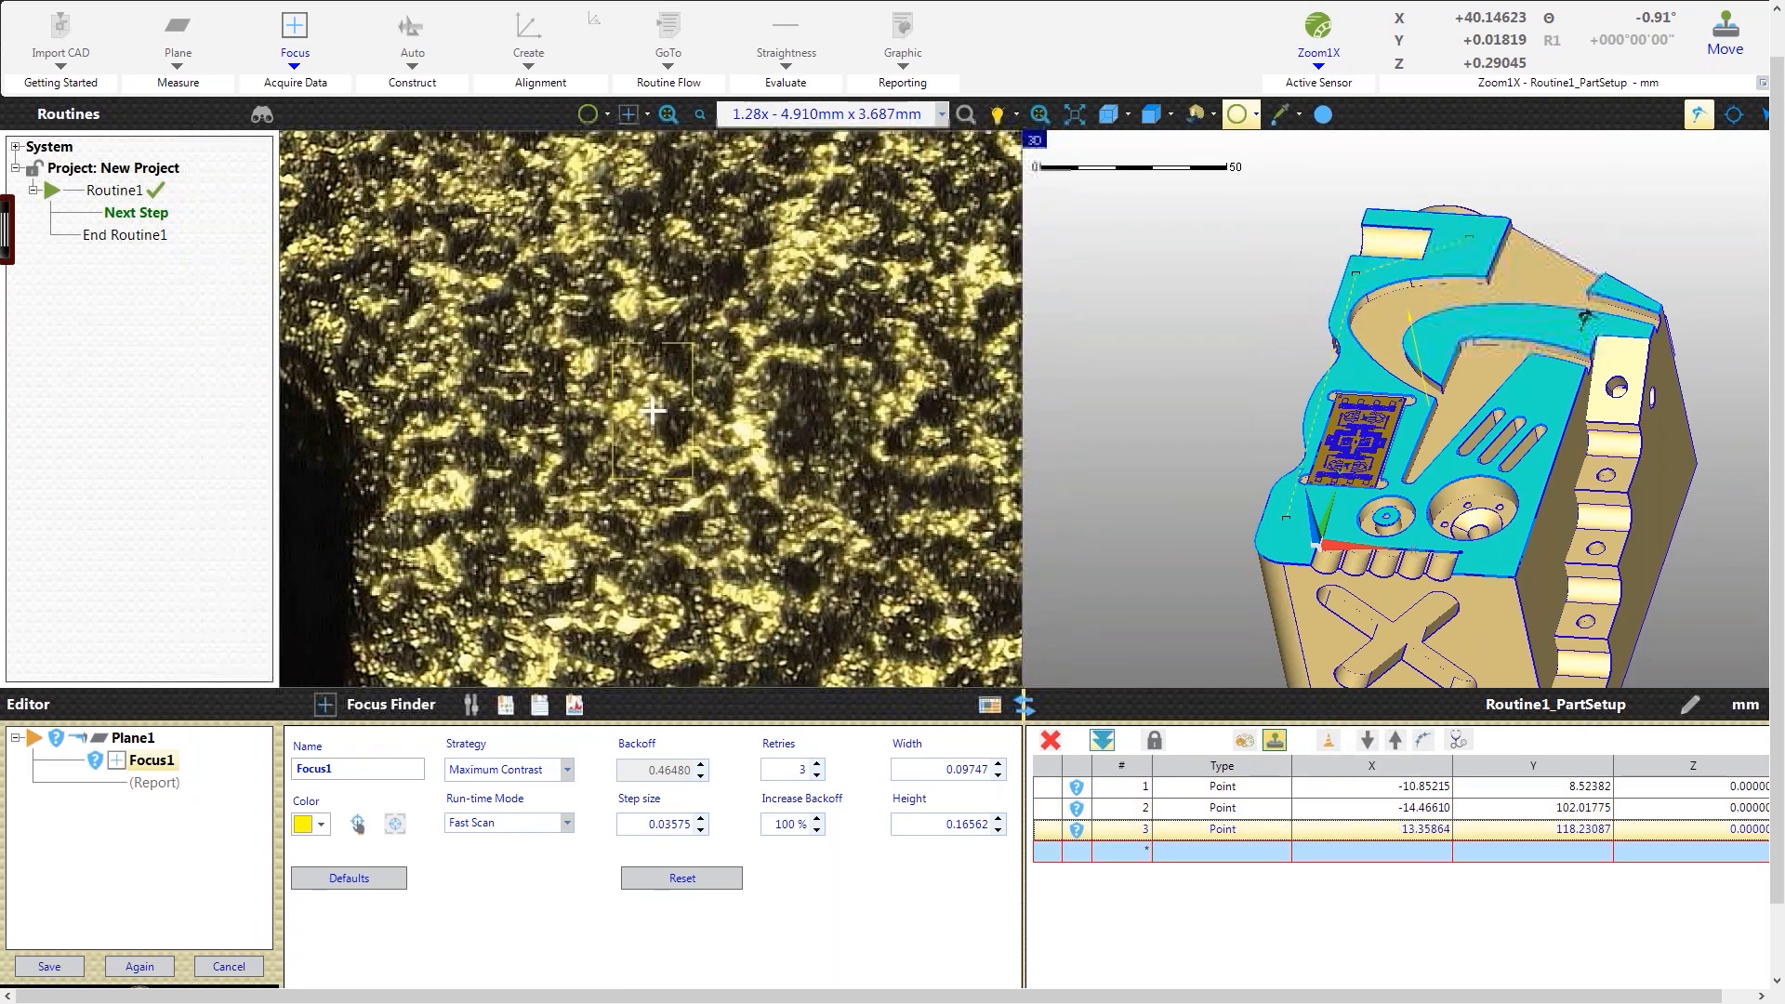
{"action": "left_click", "coordinate": [1506, 555]}
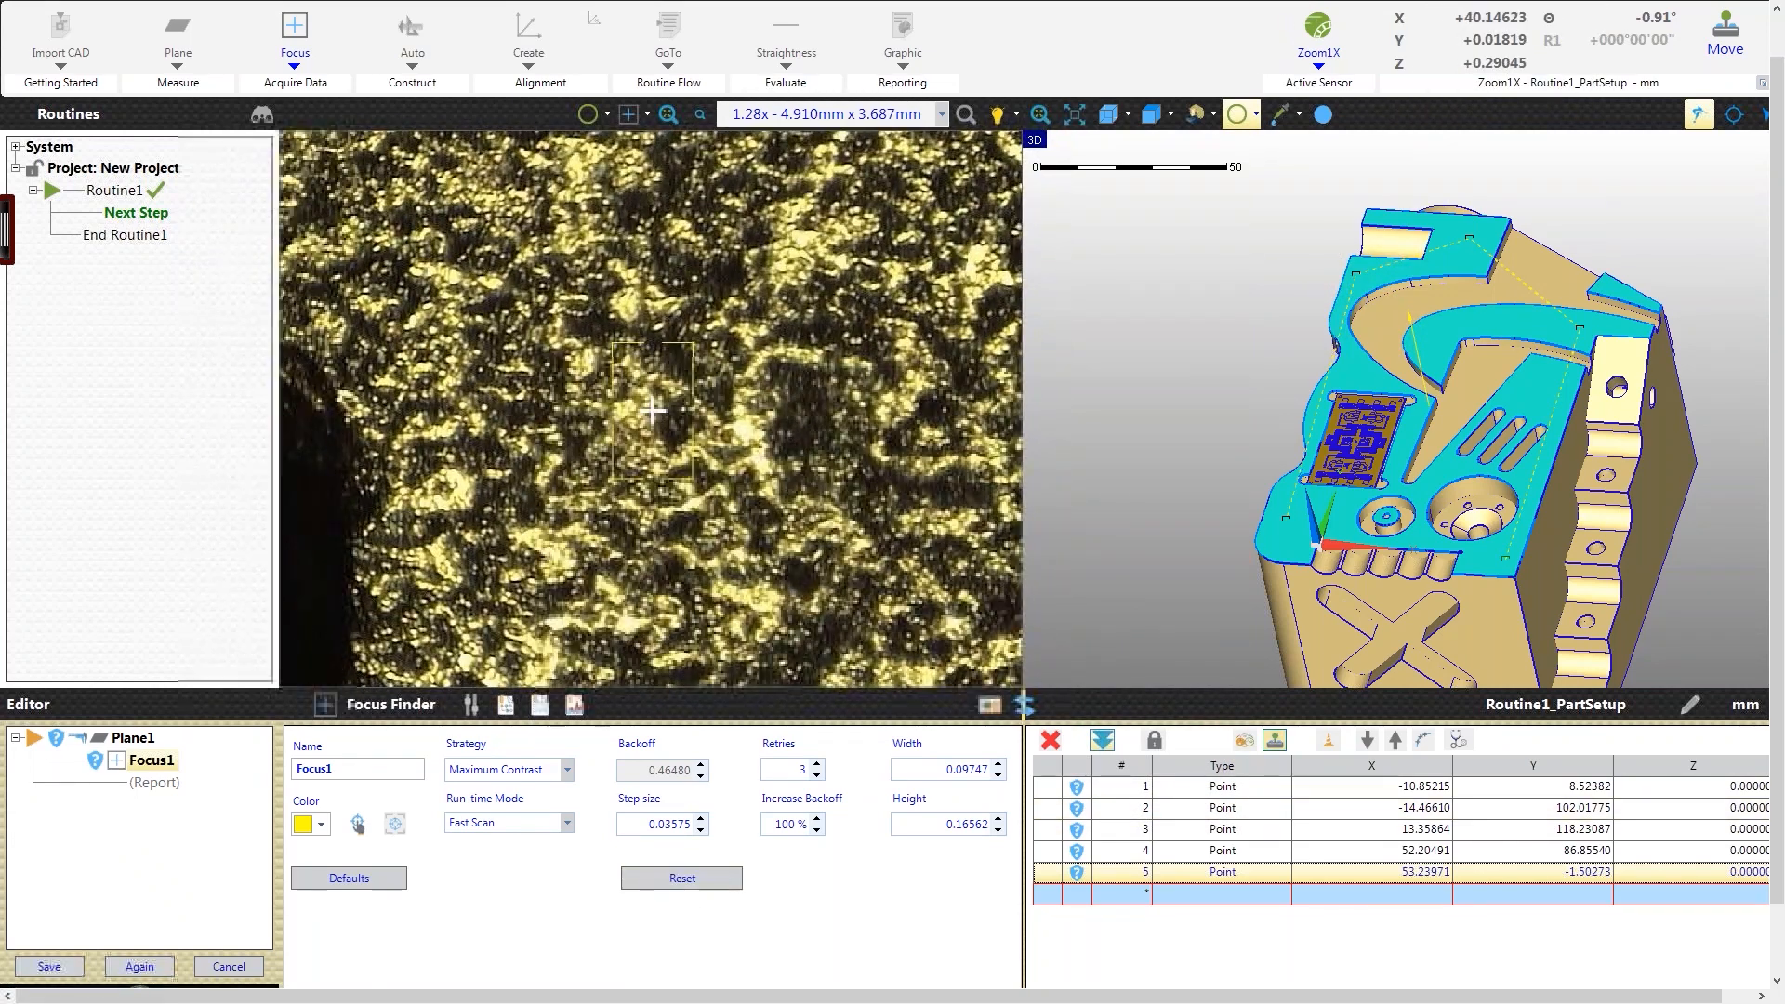
{"action": "left_click", "coordinate": [35, 738]}
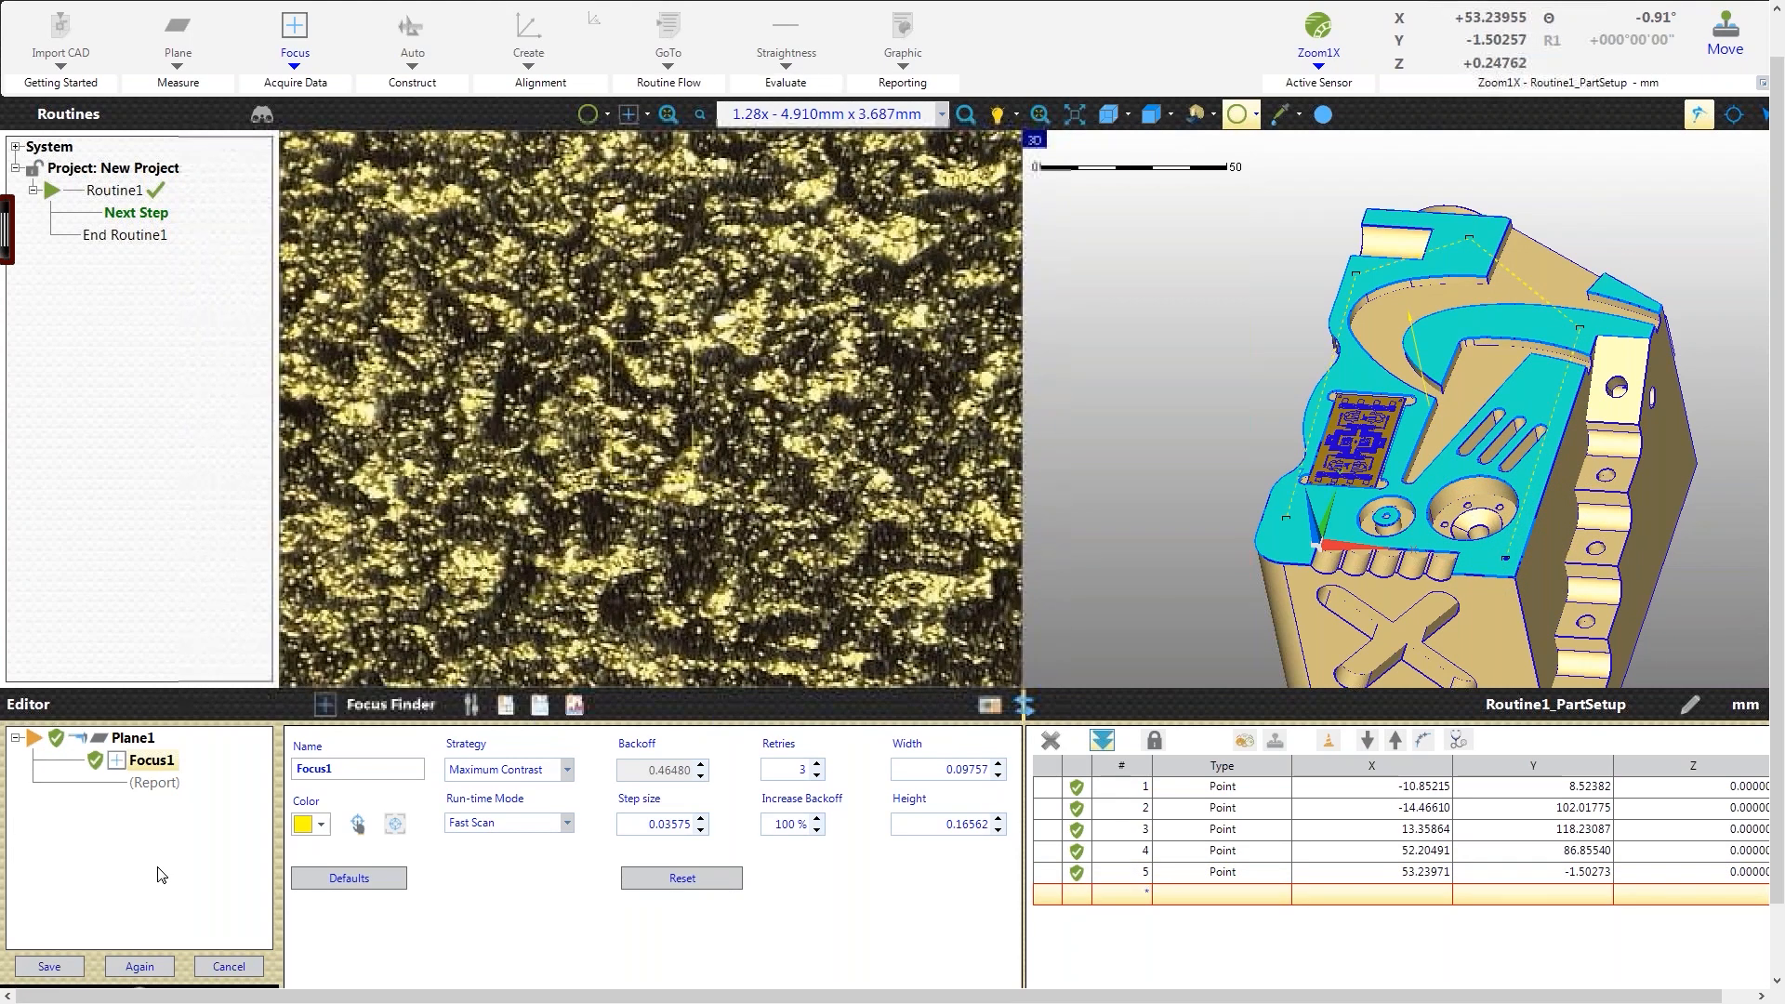
{"action": "left_click", "coordinate": [144, 738]}
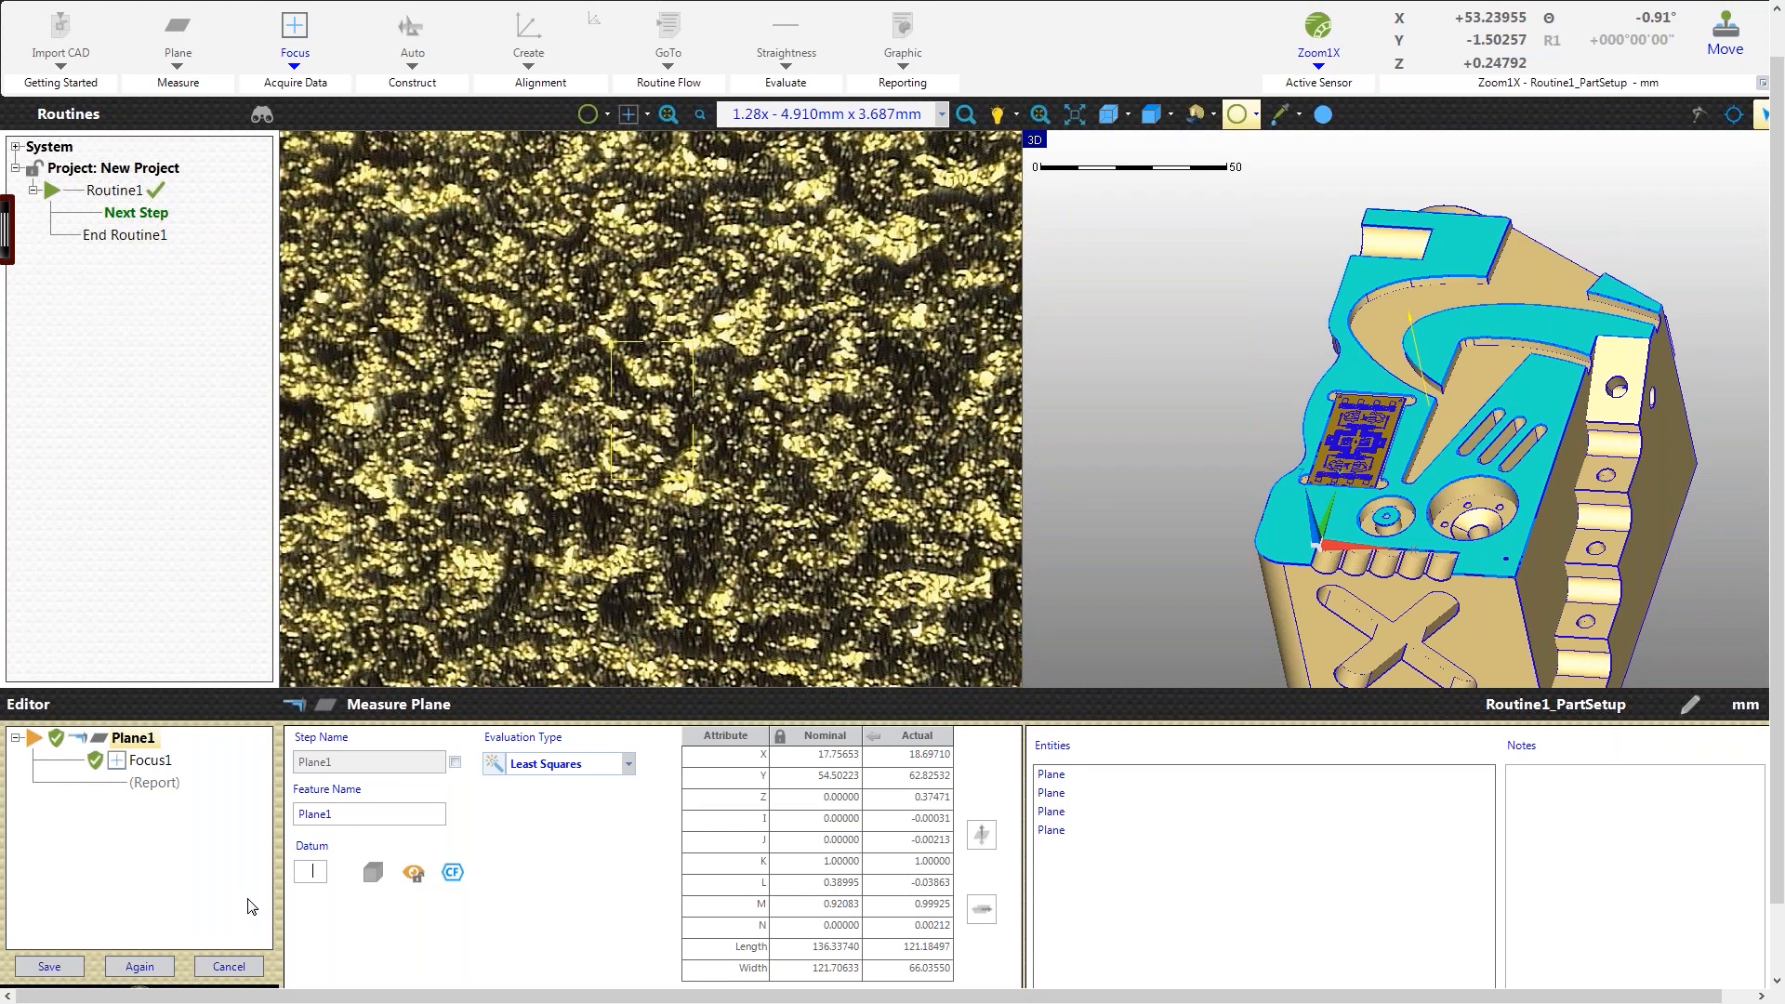
Step: Assign datum letter A to the measured top plane and save the measurement
{"action": "type", "text": "A"}
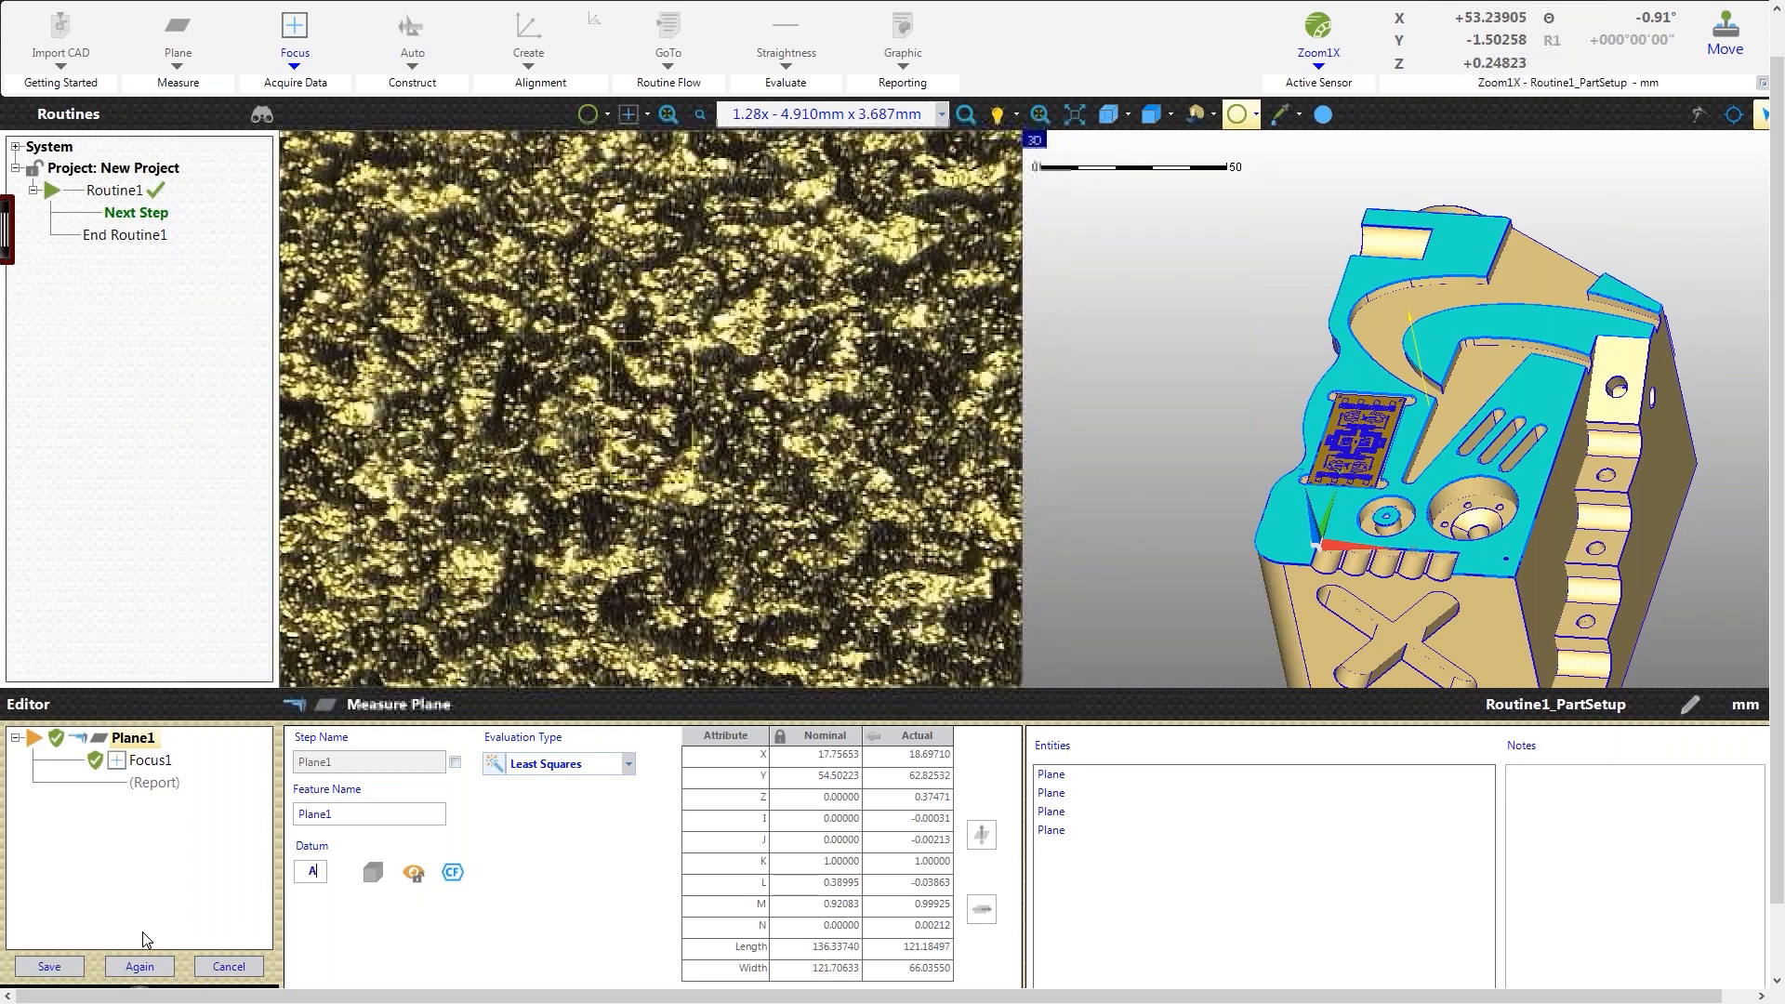
{"action": "left_click", "coordinate": [51, 966]}
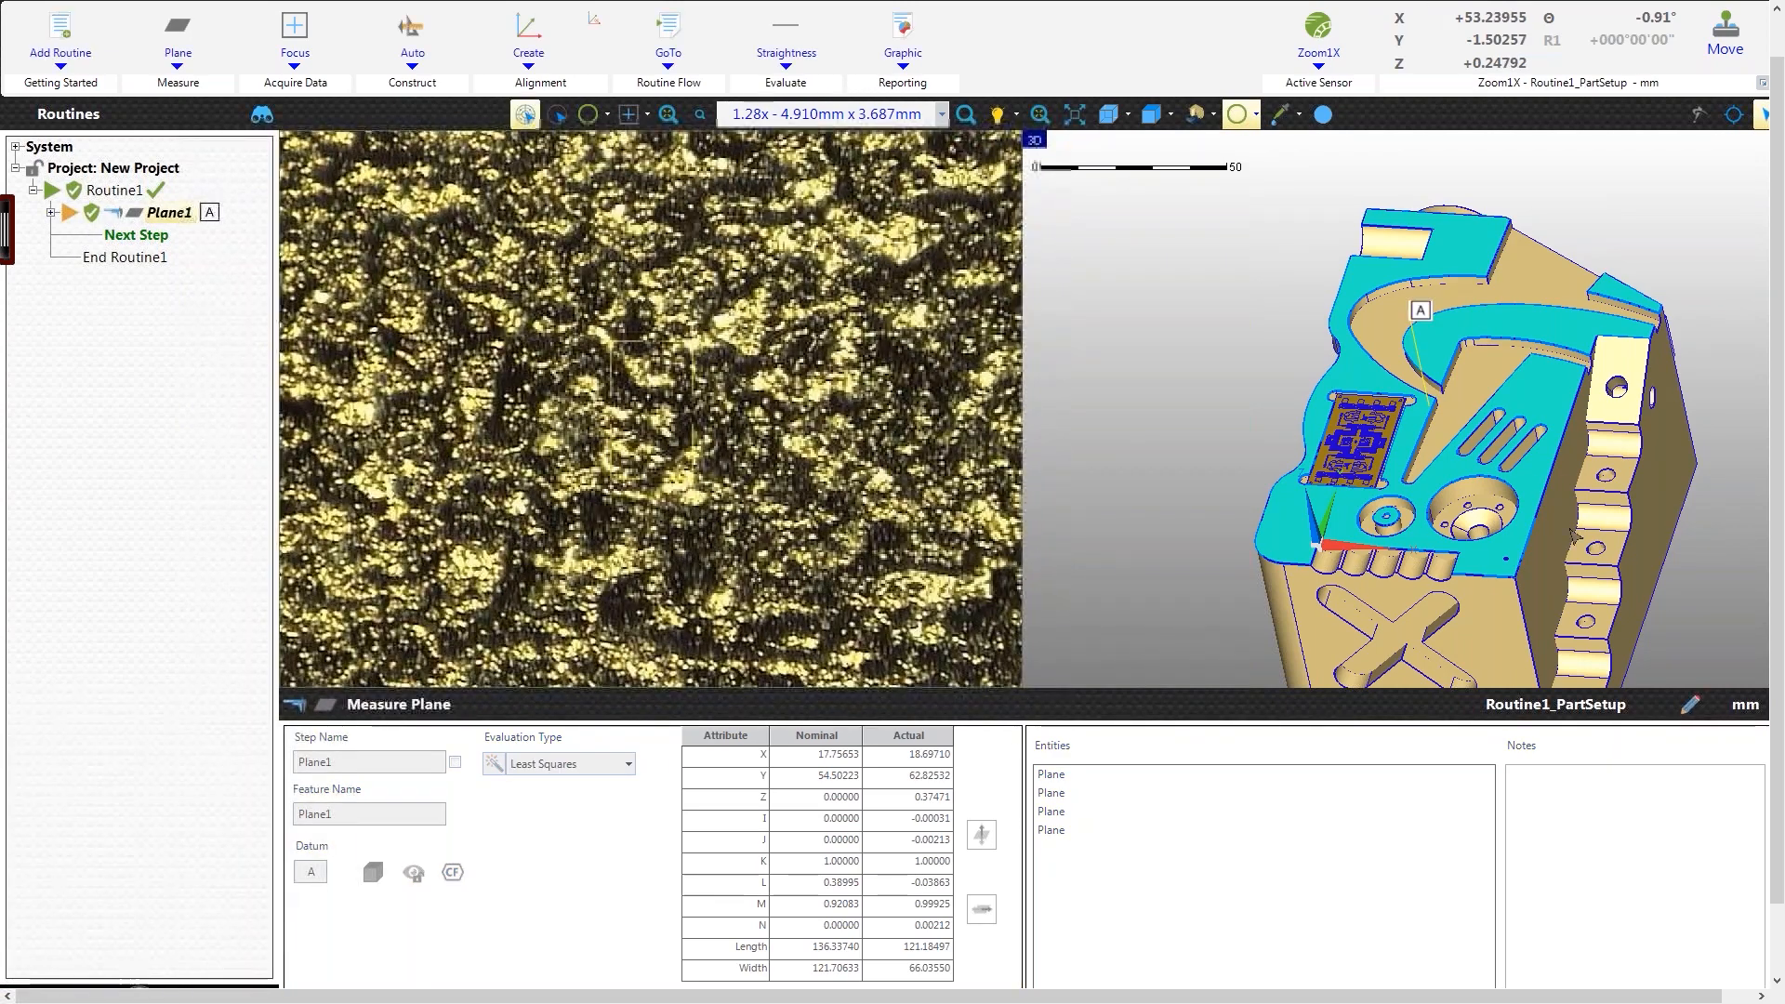
Step: Lower the magnification to 0.79x and drive the stage to the top front edge beside the scallops using the CAD model
{"action": "scroll", "coordinate": [1562, 481], "scroll_direction": "up", "scroll_amount": 5}
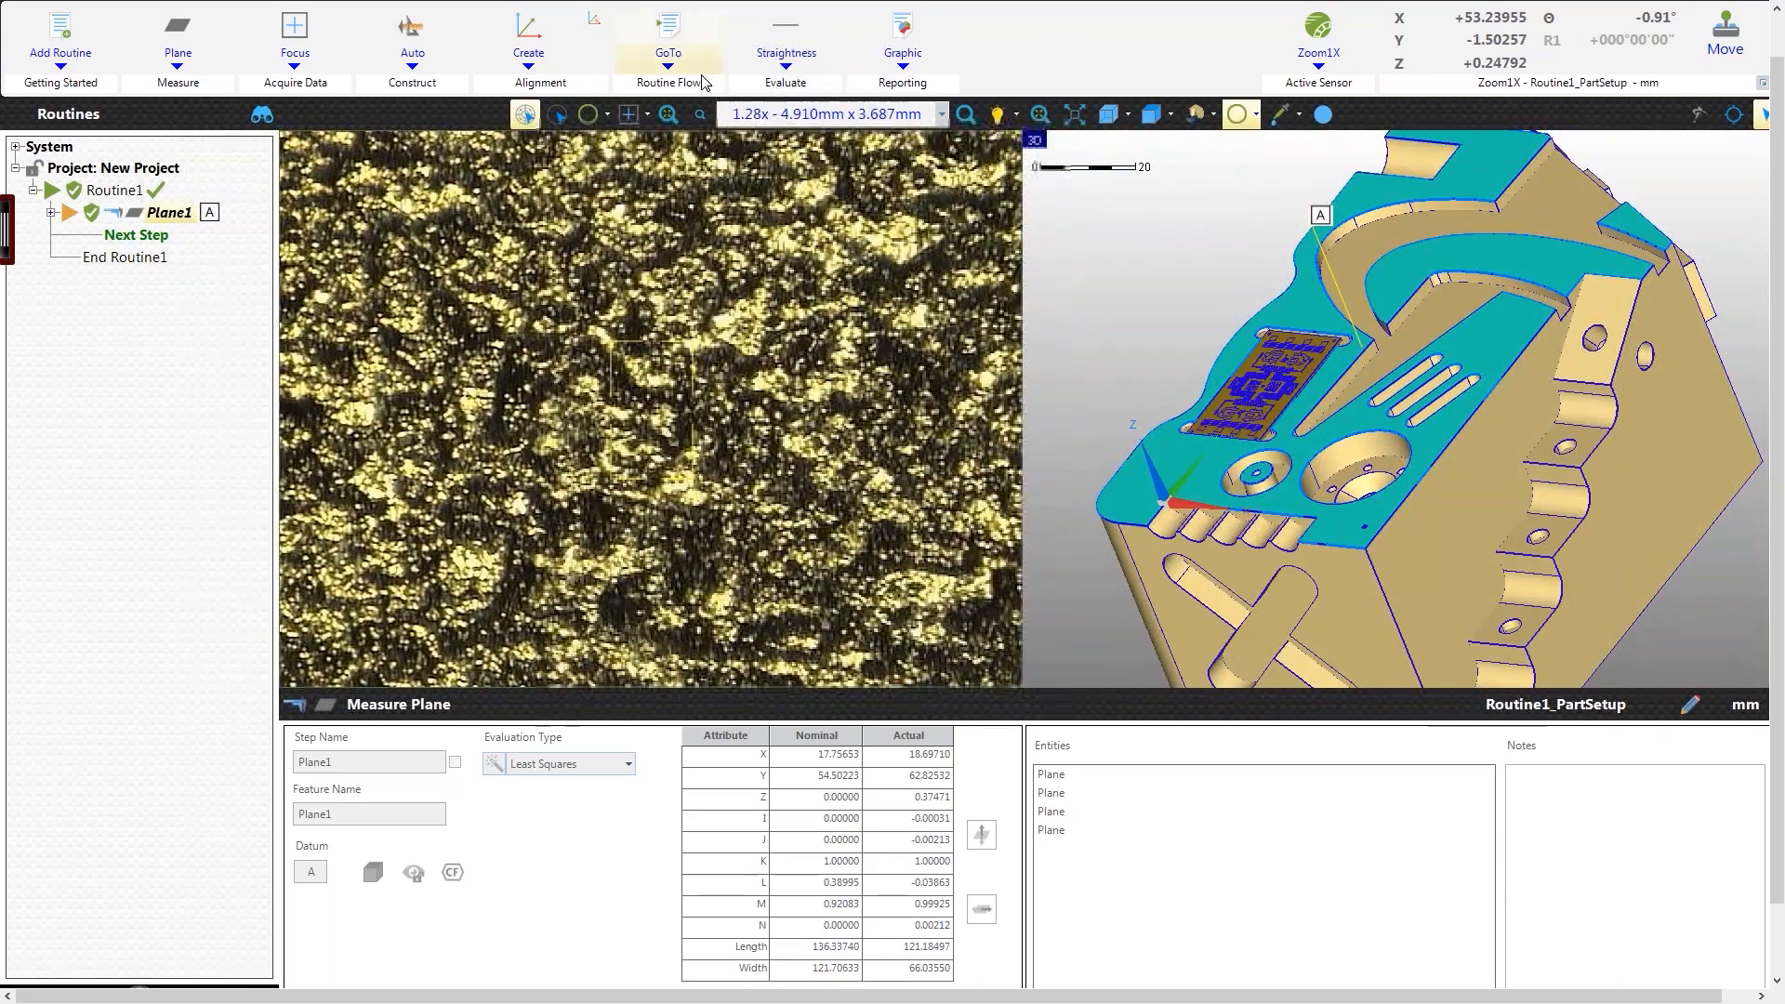
{"action": "left_click", "coordinate": [701, 114]}
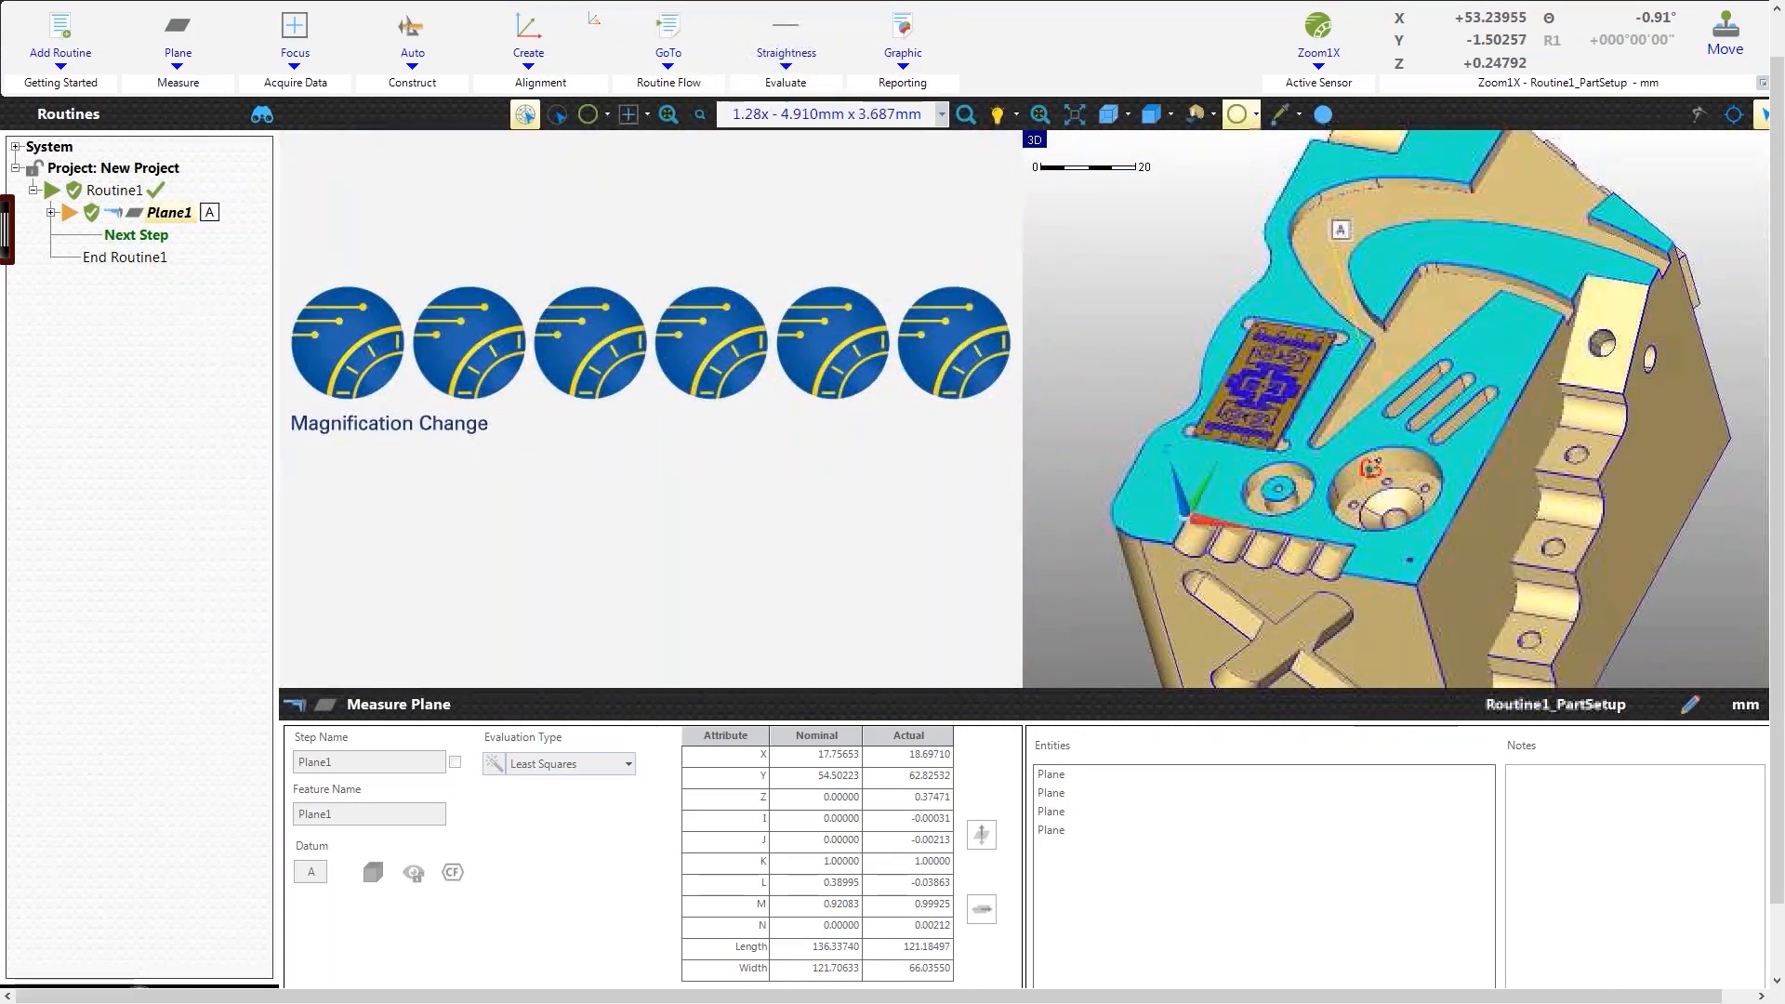
{"action": "scroll", "coordinate": [1379, 488], "scroll_direction": "up", "scroll_amount": 1}
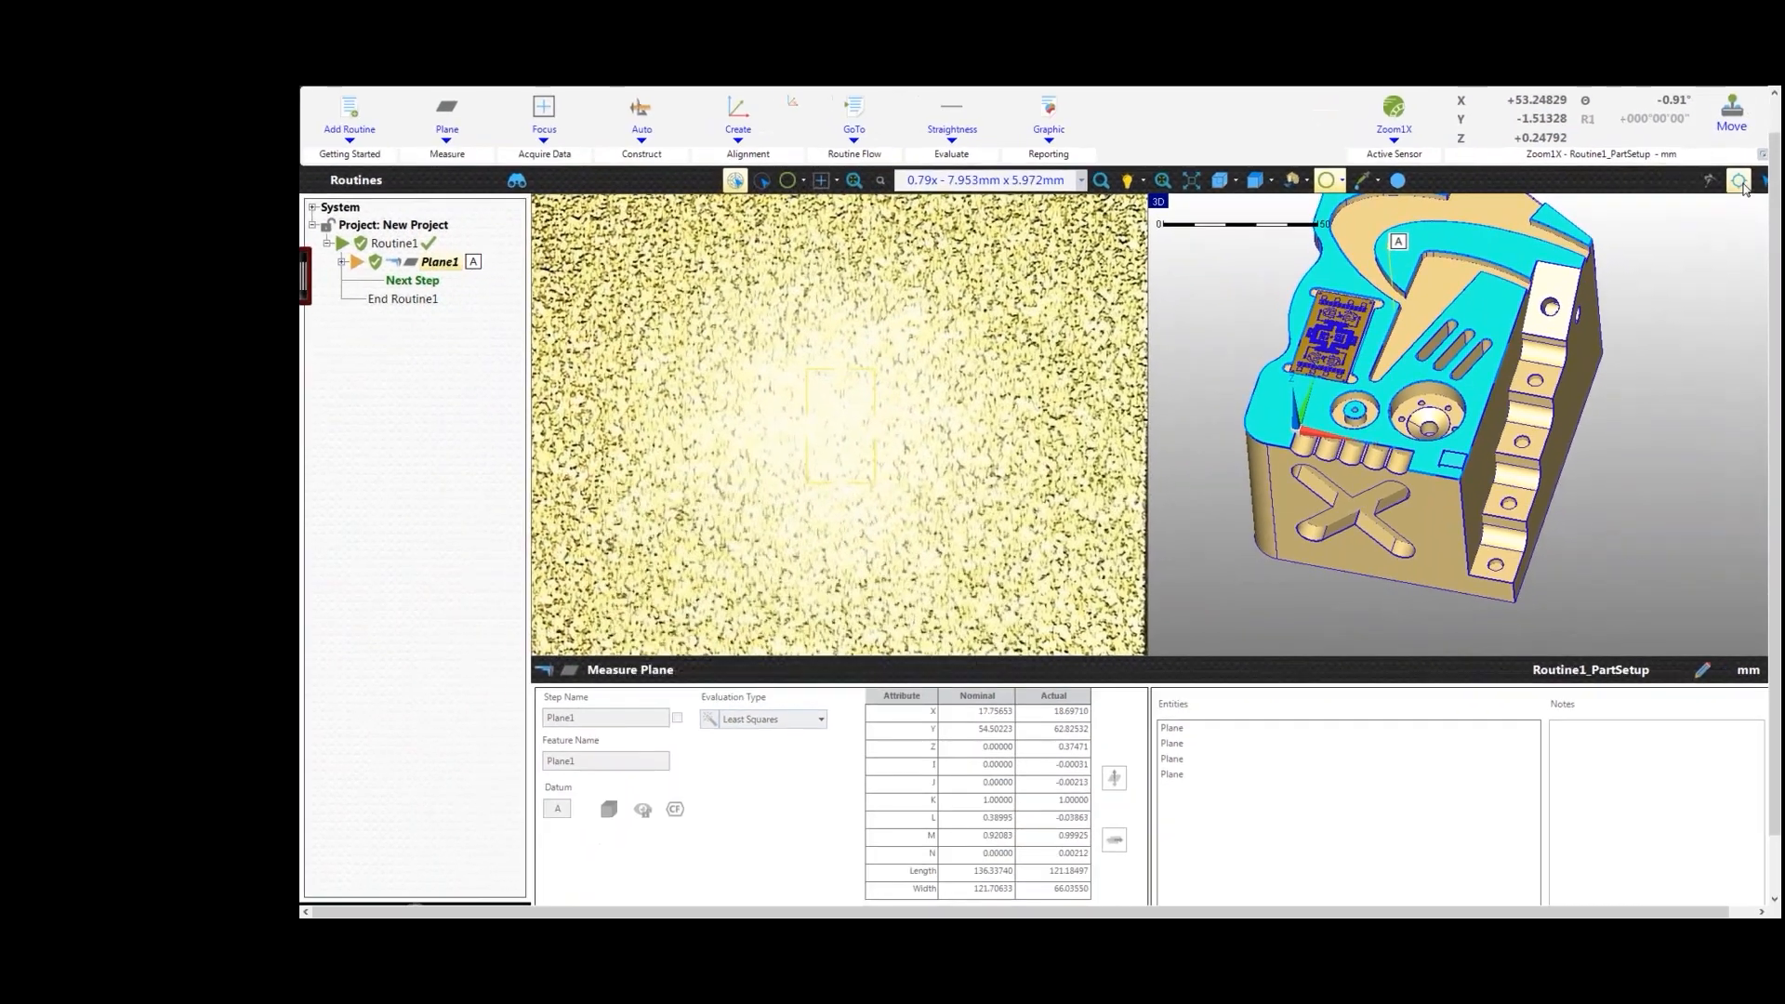
{"action": "left_click", "coordinate": [1743, 186]}
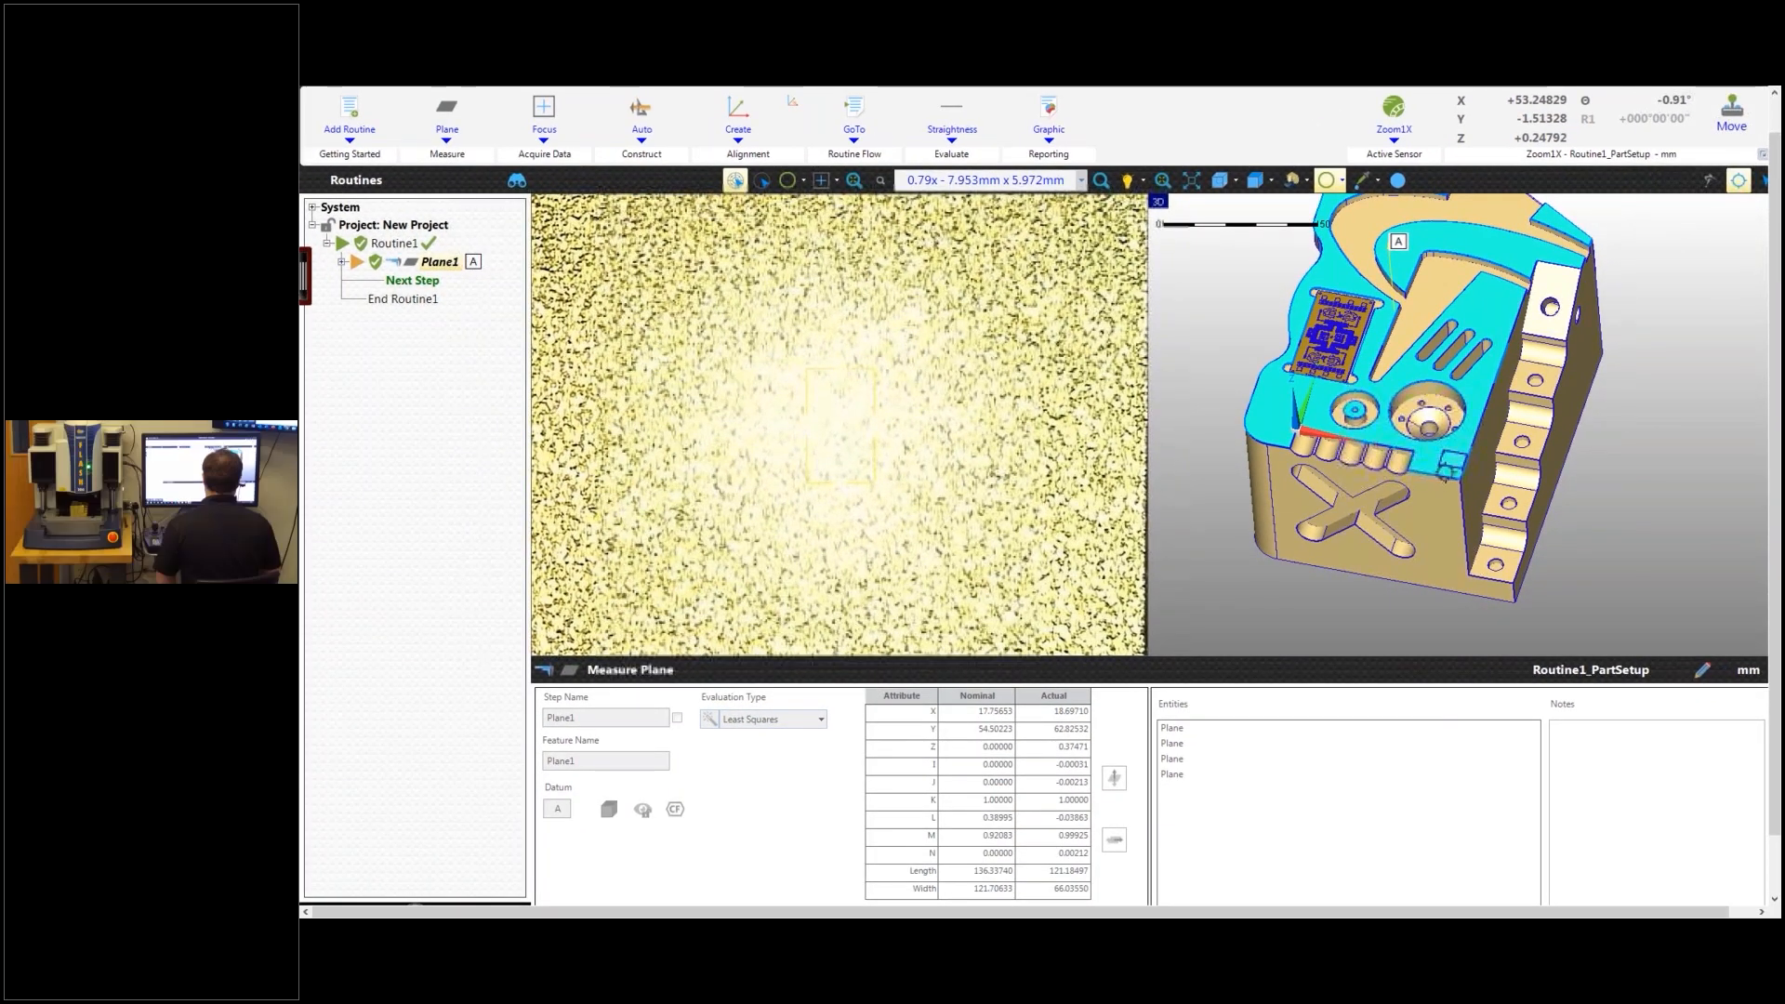
{"action": "left_click", "coordinate": [1446, 472]}
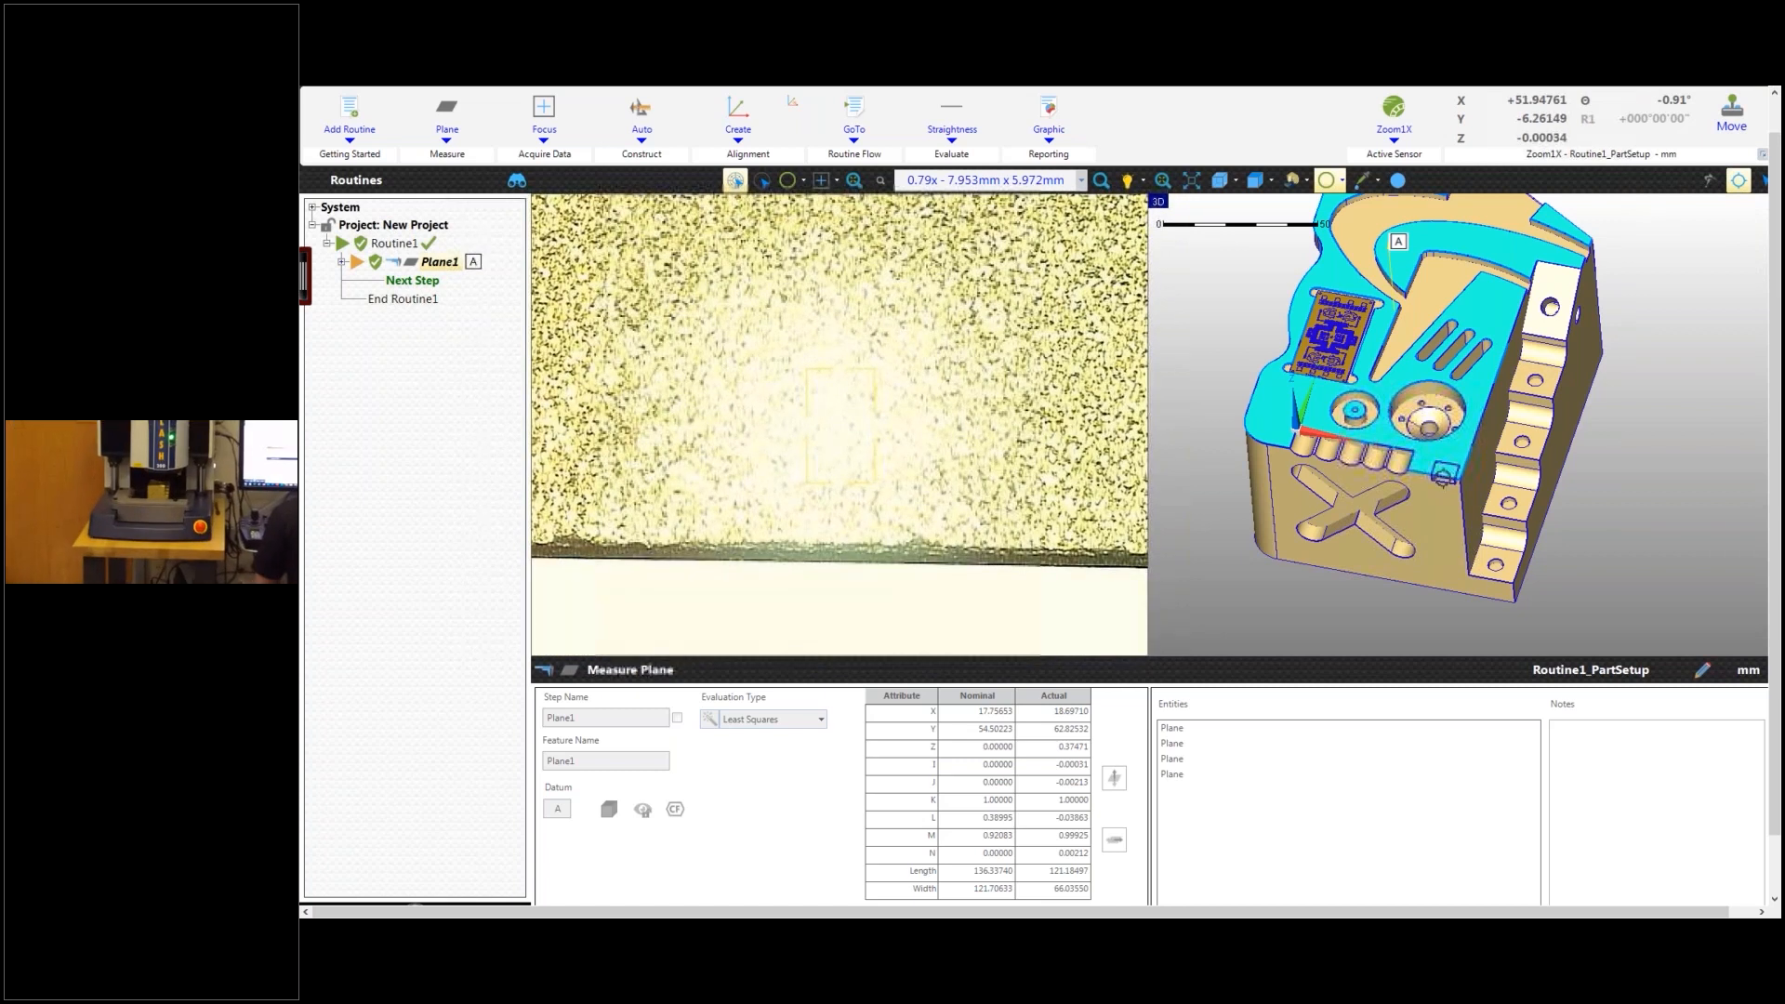
{"action": "scroll", "coordinate": [1444, 470], "scroll_direction": "up", "scroll_amount": 5}
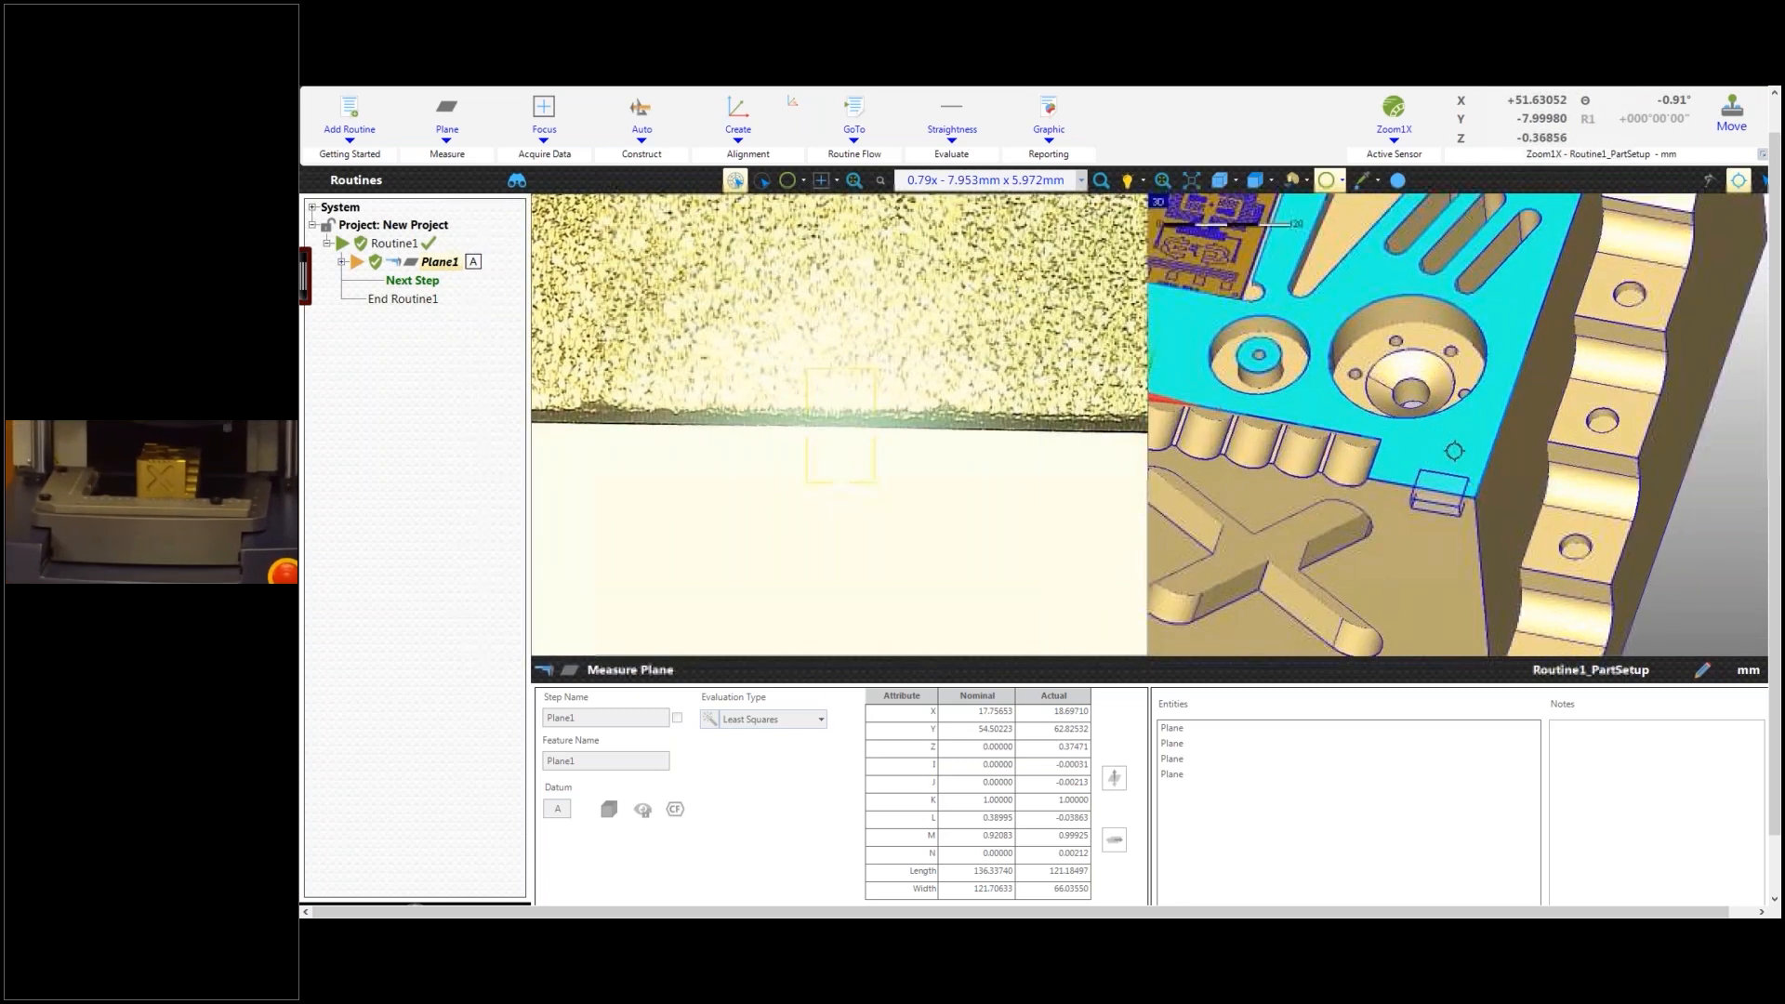
{"action": "scroll", "coordinate": [1447, 490], "scroll_direction": "up", "scroll_amount": 6}
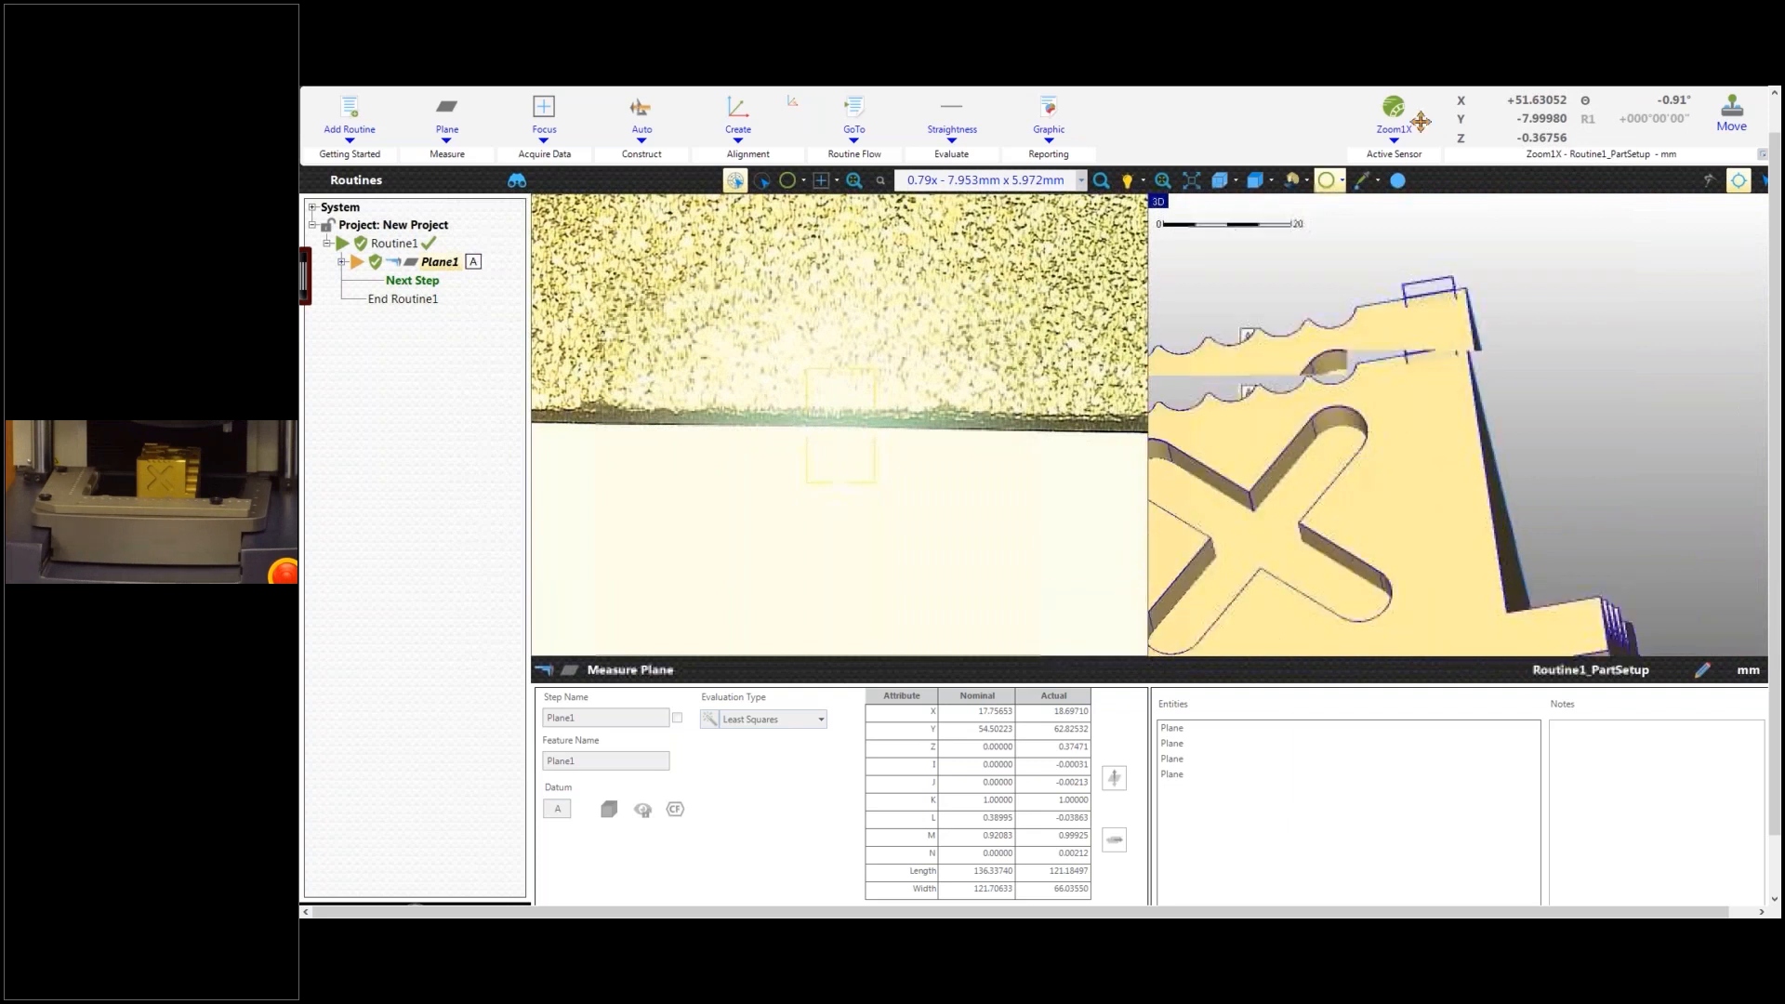
{"action": "scroll", "coordinate": [1464, 476], "scroll_direction": "down", "scroll_amount": 10}
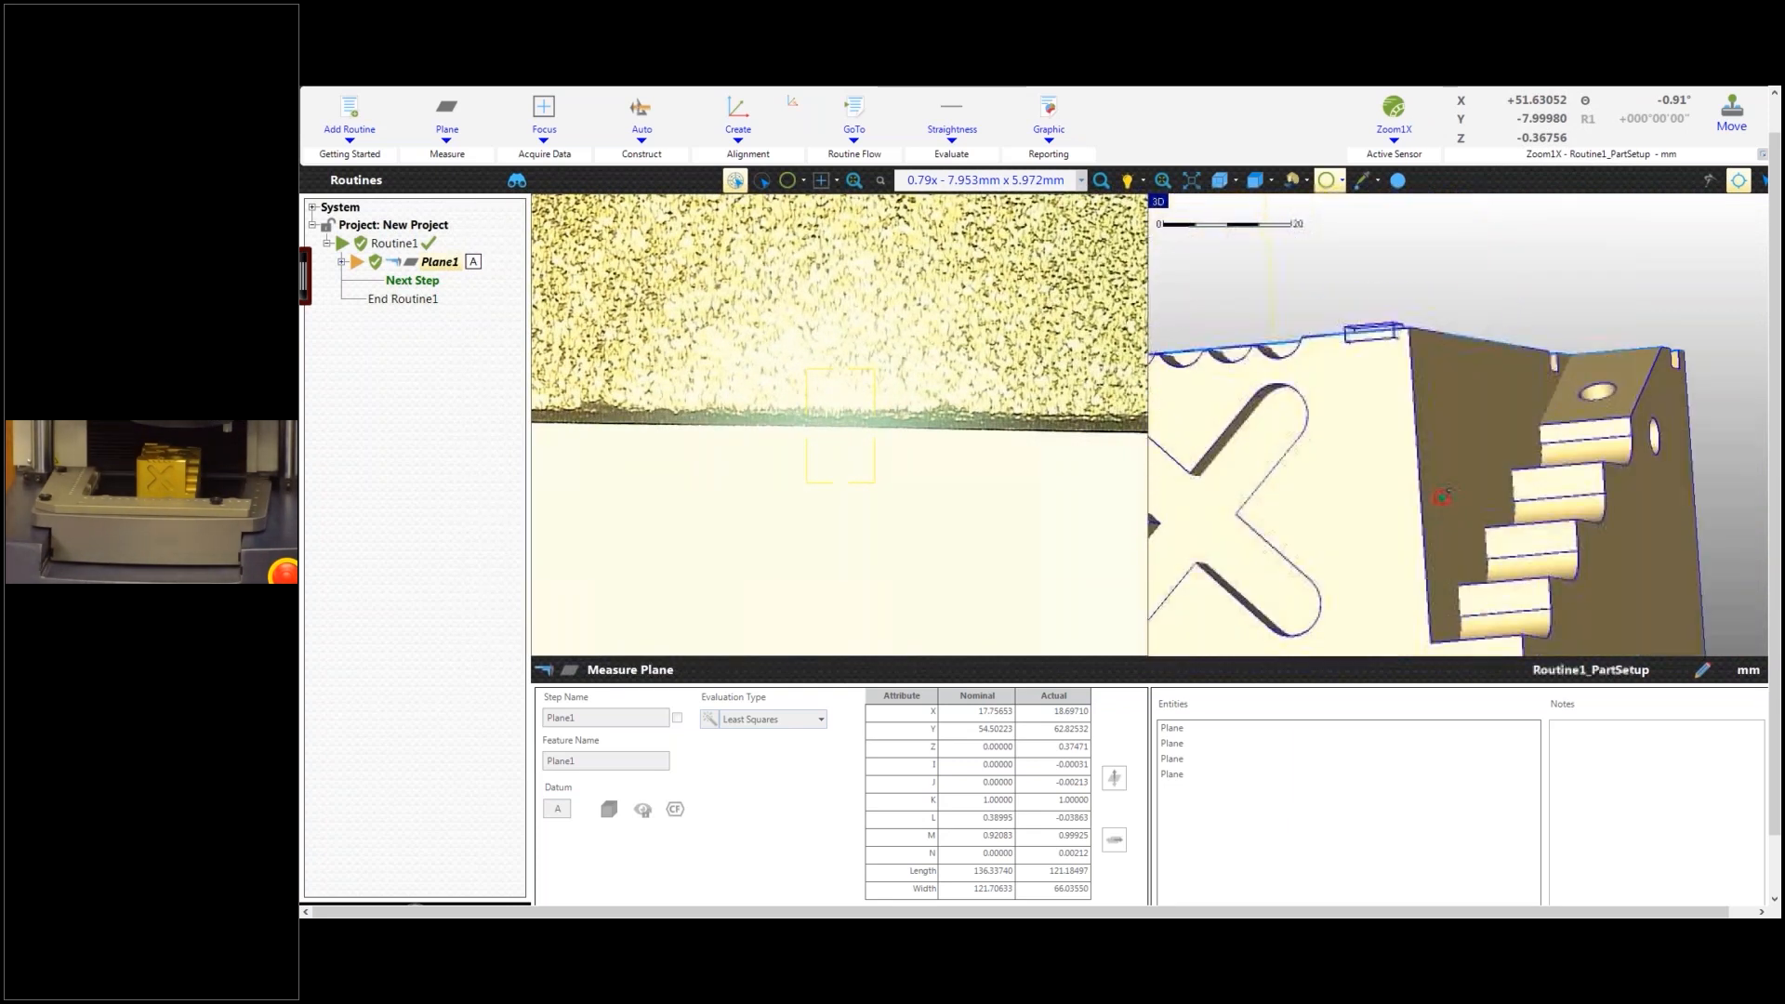
{"action": "middle_click_drag", "start_coordinate": [1441, 418], "coordinate": [1449, 400]}
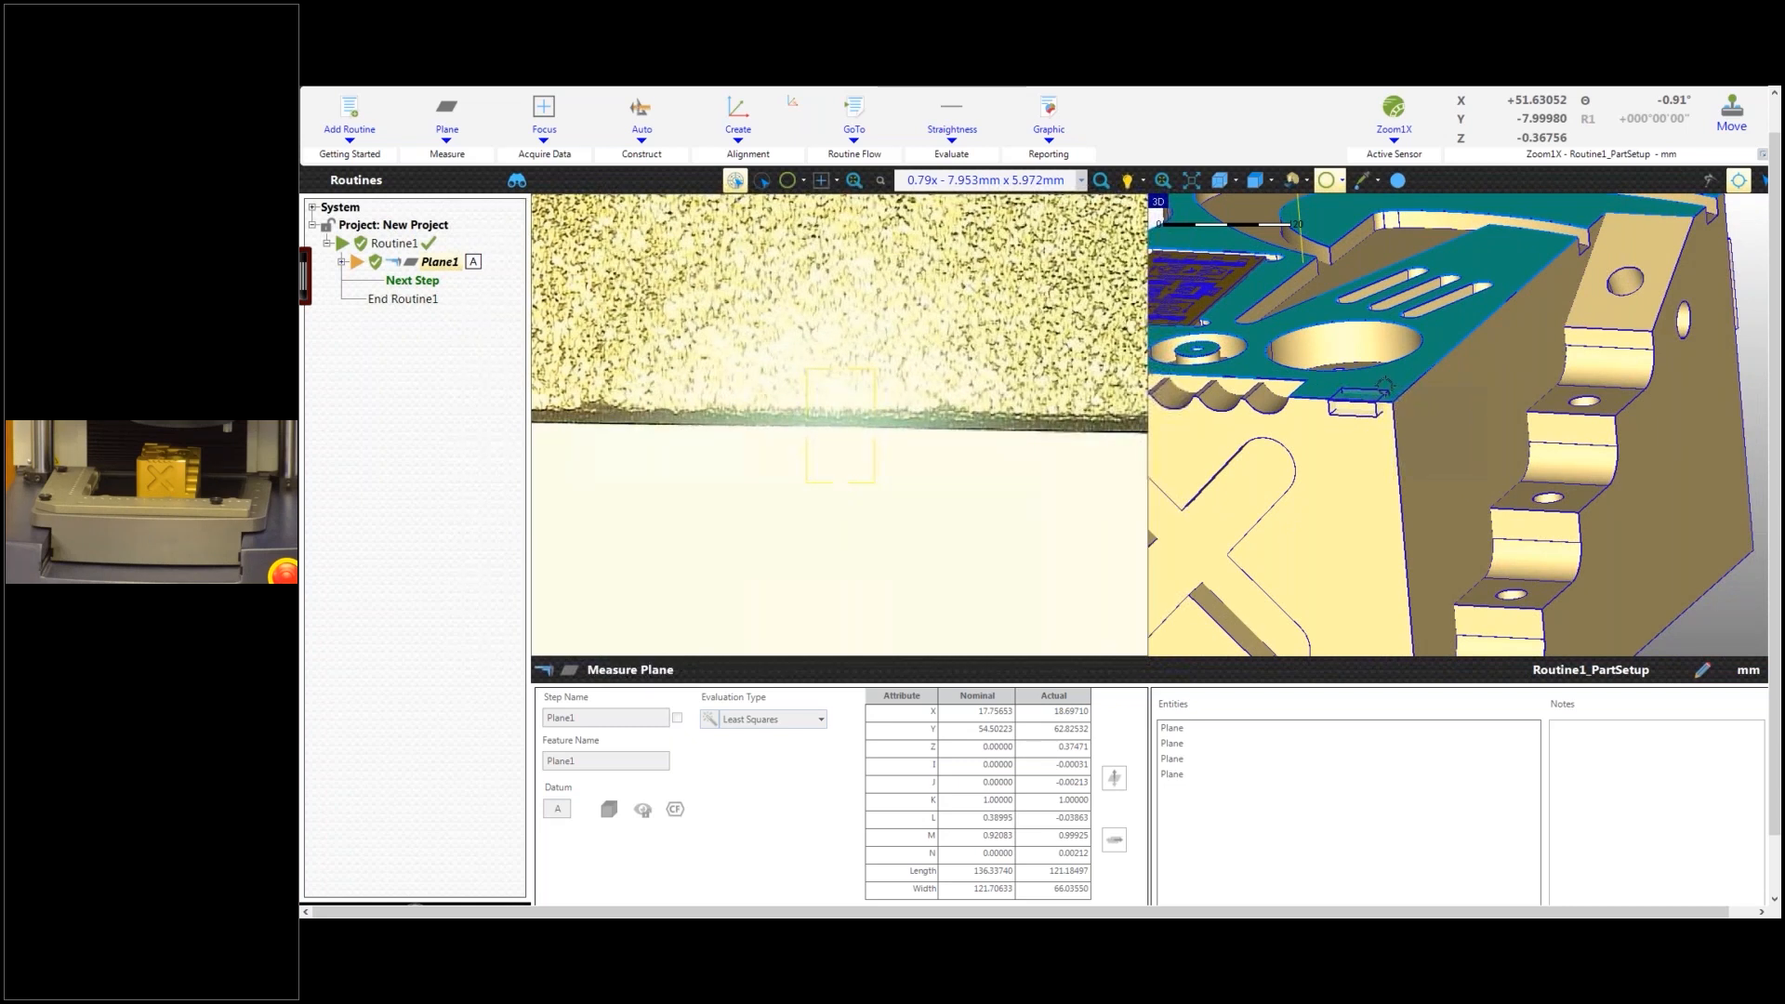
{"action": "middle_click_drag", "start_coordinate": [1392, 402], "coordinate": [1406, 249]}
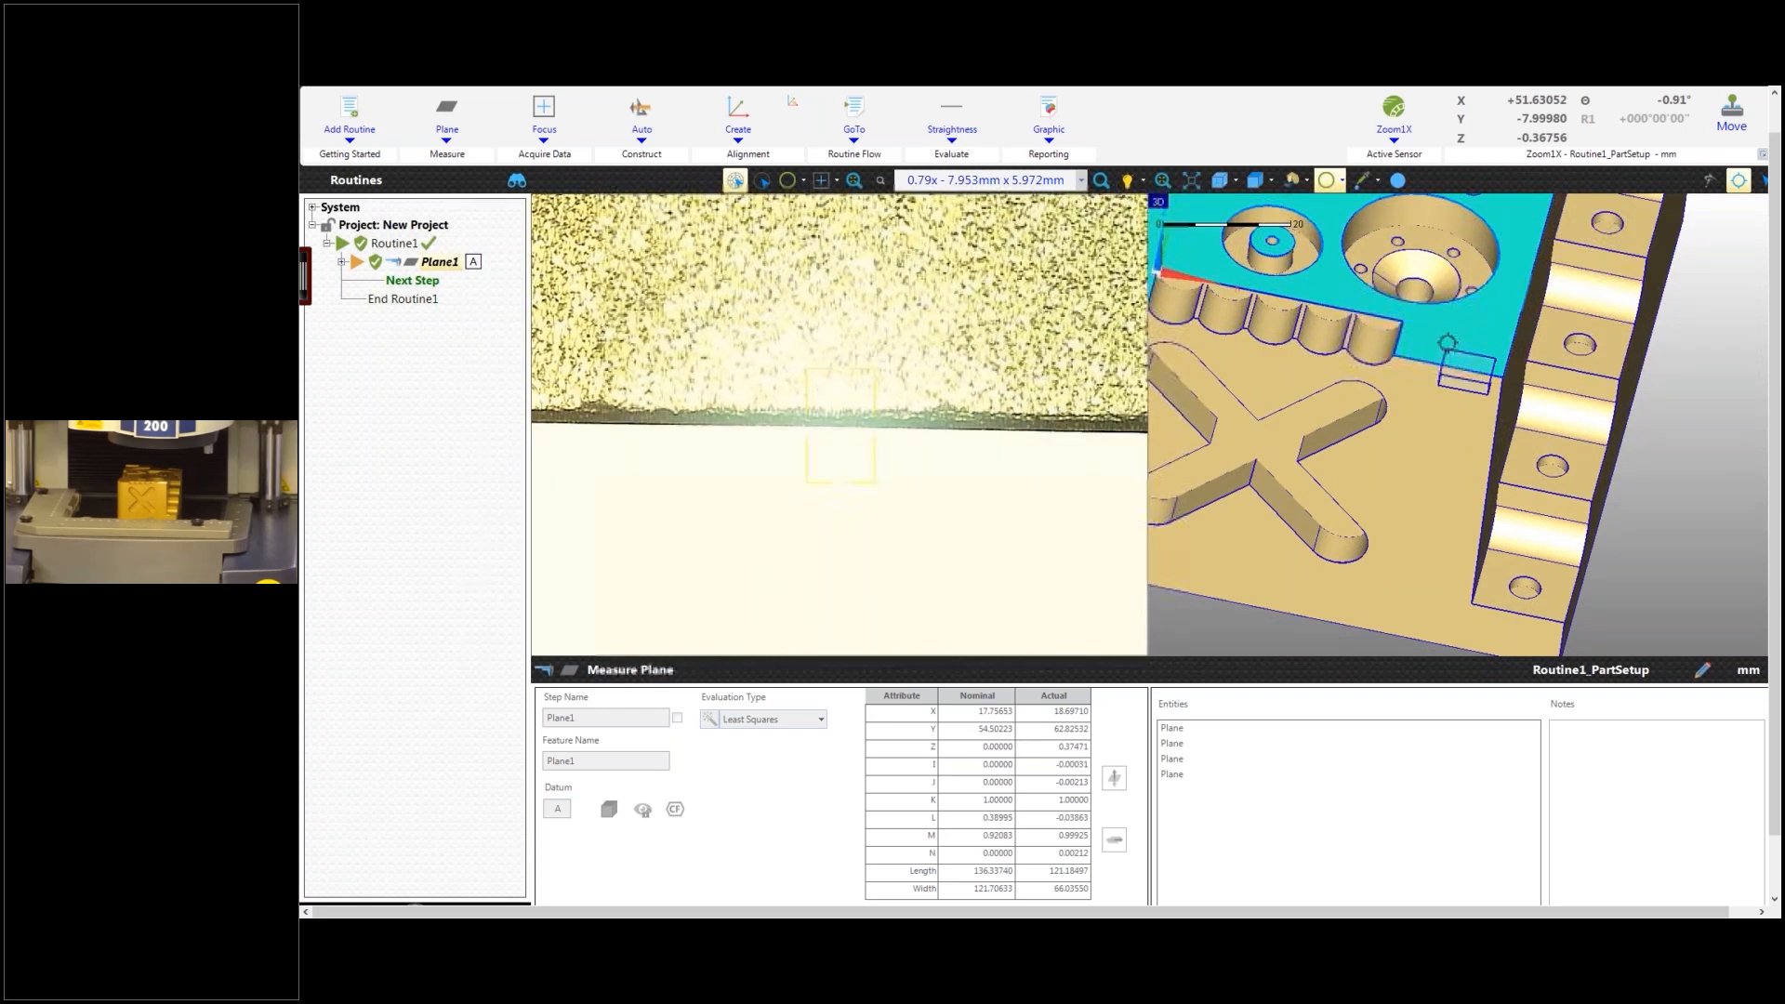
Step: Switch the live image from surface light to back light and adjust its intensity so the front edge shows as a silhouette
{"action": "scroll", "coordinate": [1124, 392], "scroll_direction": "down", "scroll_amount": 5}
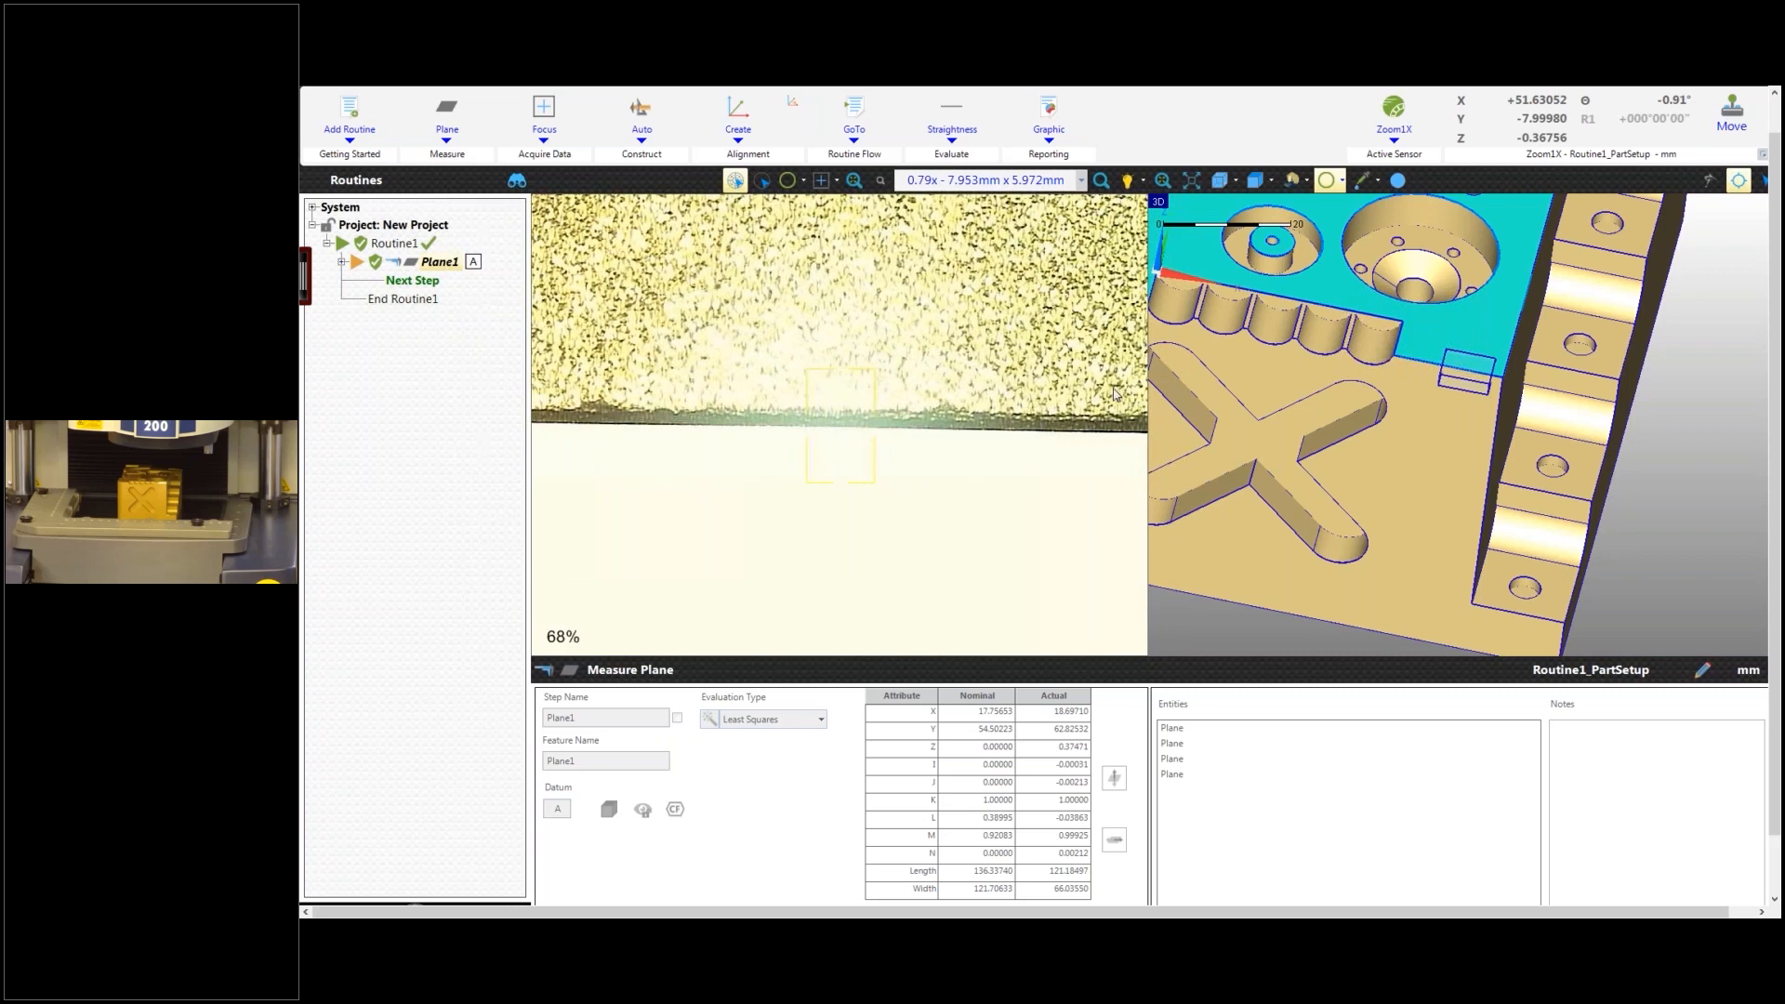
{"action": "middle_click_drag", "start_coordinate": [1485, 382], "coordinate": [1554, 418]}
{"action": "scroll", "coordinate": [1554, 418], "scroll_direction": "down", "scroll_amount": 2}
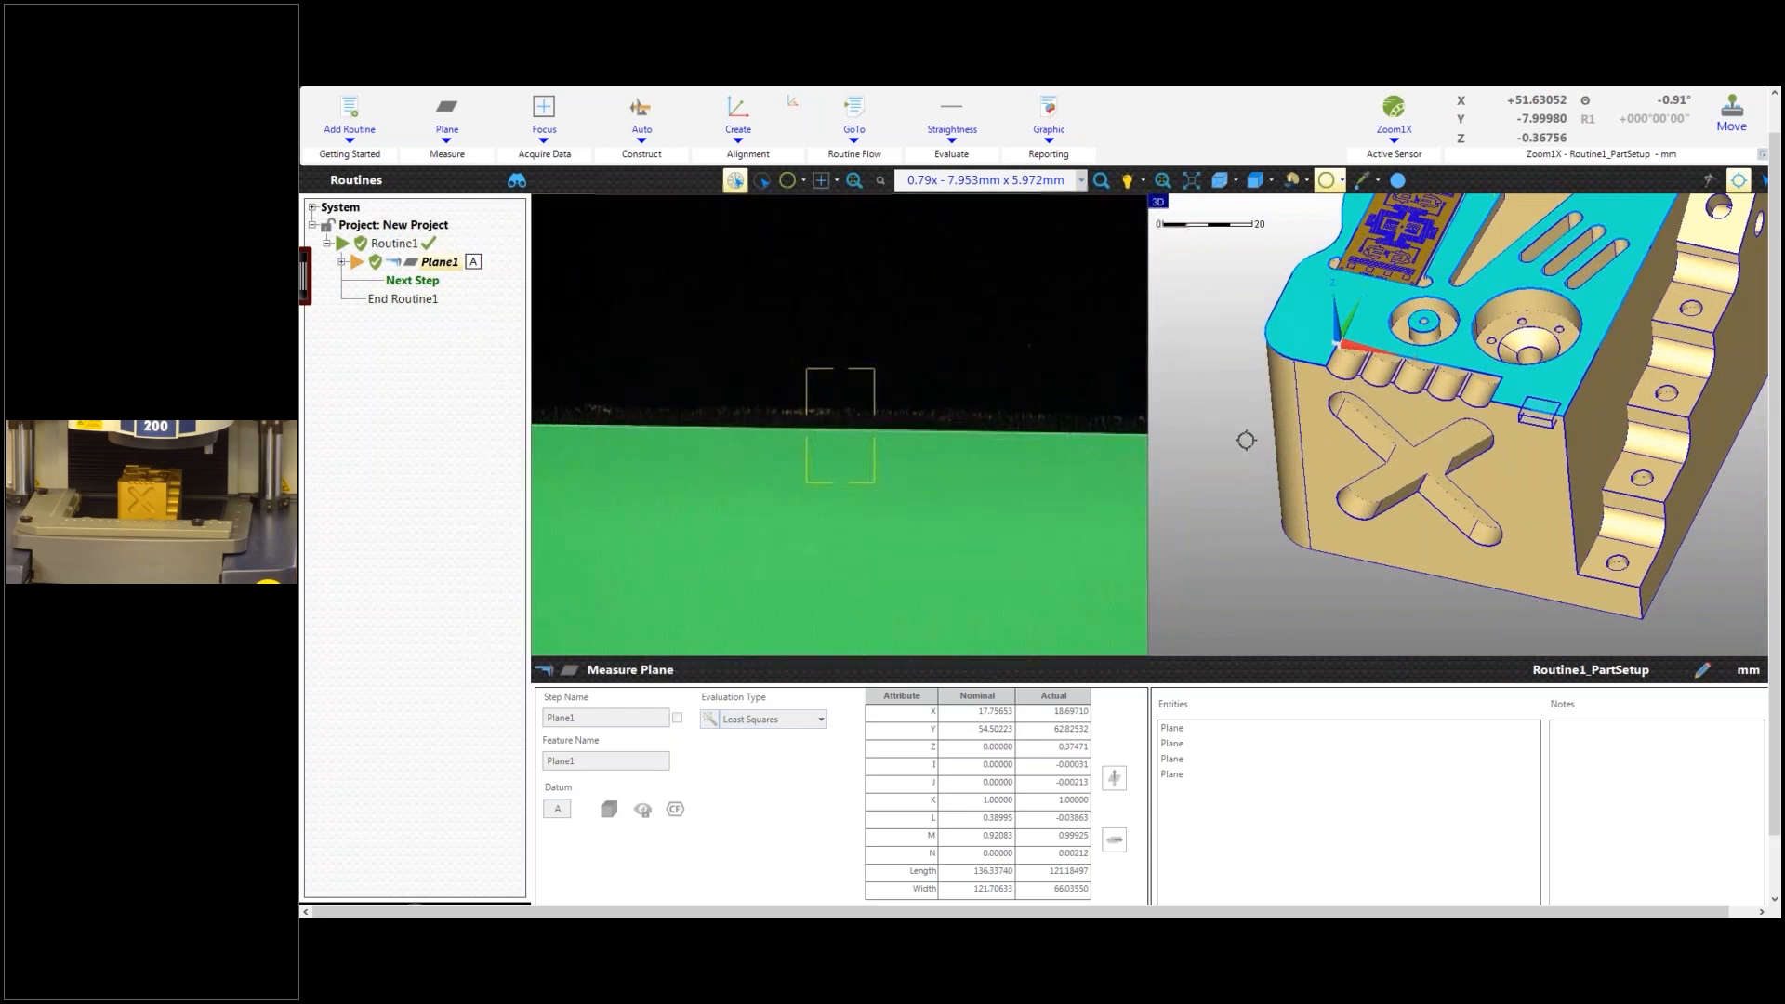
{"action": "scroll", "coordinate": [751, 557], "scroll_direction": "down", "scroll_amount": 1}
{"action": "scroll", "coordinate": [753, 547], "scroll_direction": "down", "scroll_amount": 1}
{"action": "scroll", "coordinate": [758, 549], "scroll_direction": "up", "scroll_amount": 1}
{"action": "scroll", "coordinate": [830, 566], "scroll_direction": "up", "scroll_amount": 1}
{"action": "scroll", "coordinate": [830, 567], "scroll_direction": "down", "scroll_amount": 6}
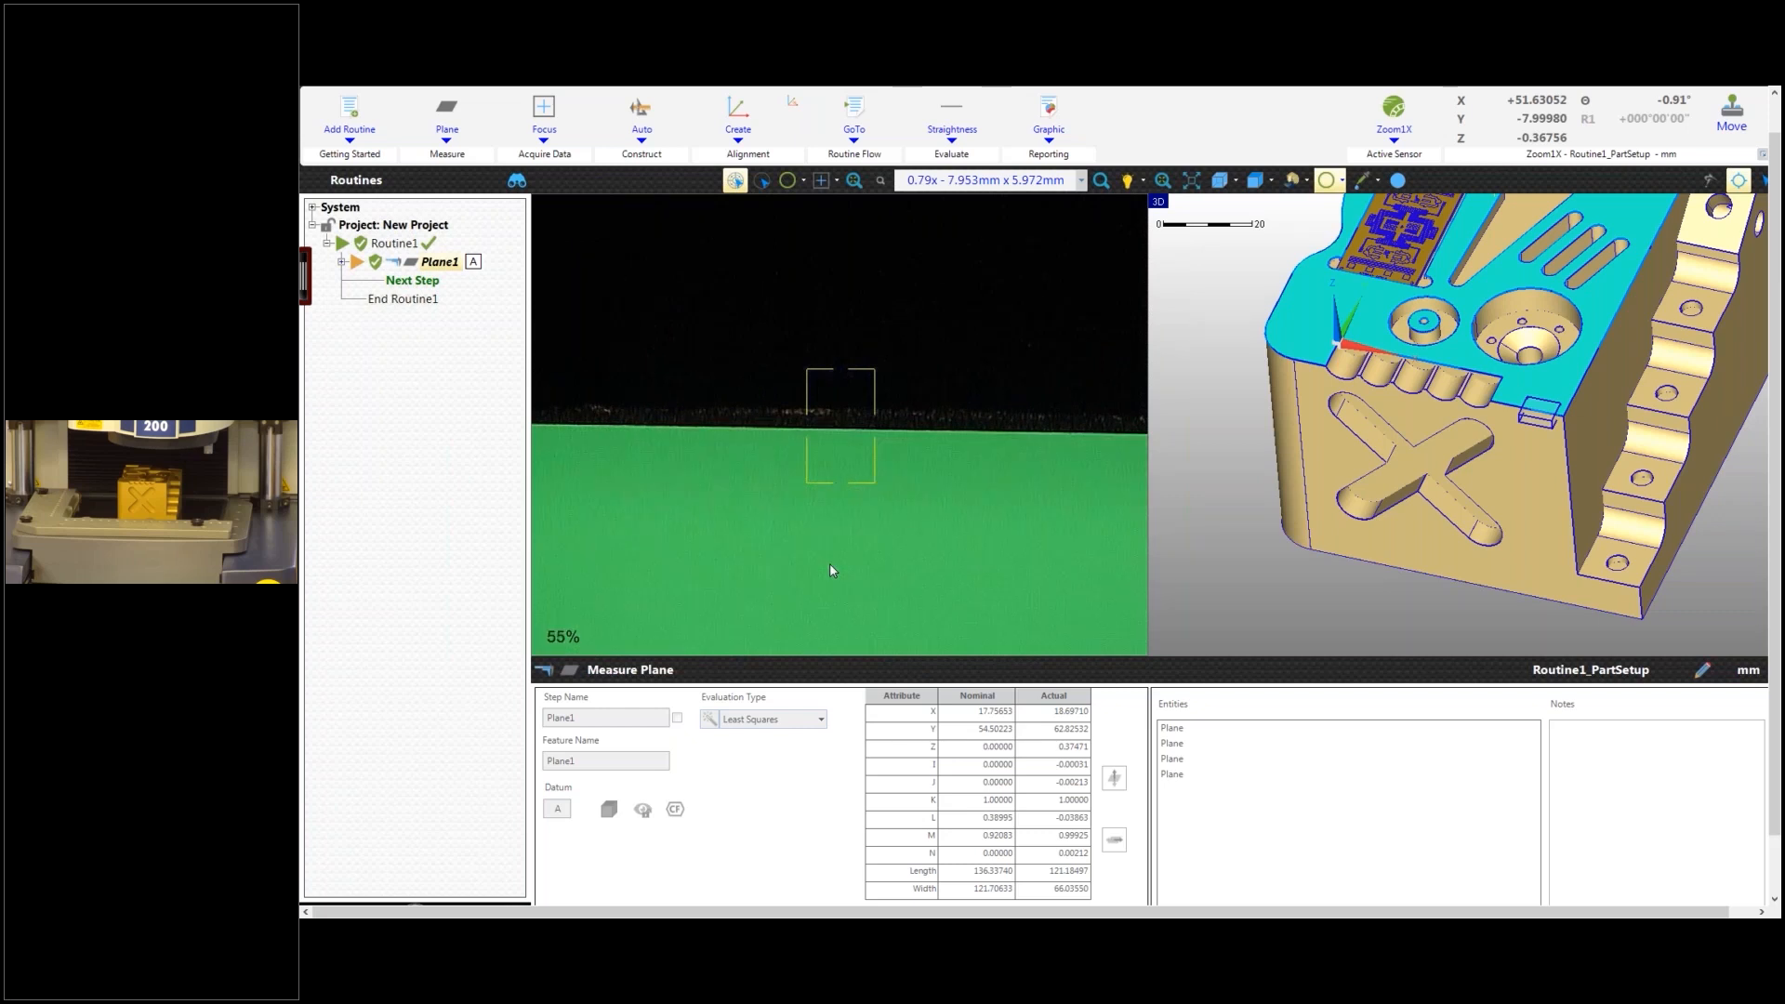
{"action": "scroll", "coordinate": [807, 536], "scroll_direction": "up", "scroll_amount": 1}
{"action": "scroll", "coordinate": [808, 541], "scroll_direction": "down", "scroll_amount": 1}
{"action": "scroll", "coordinate": [807, 536], "scroll_direction": "up", "scroll_amount": 1}
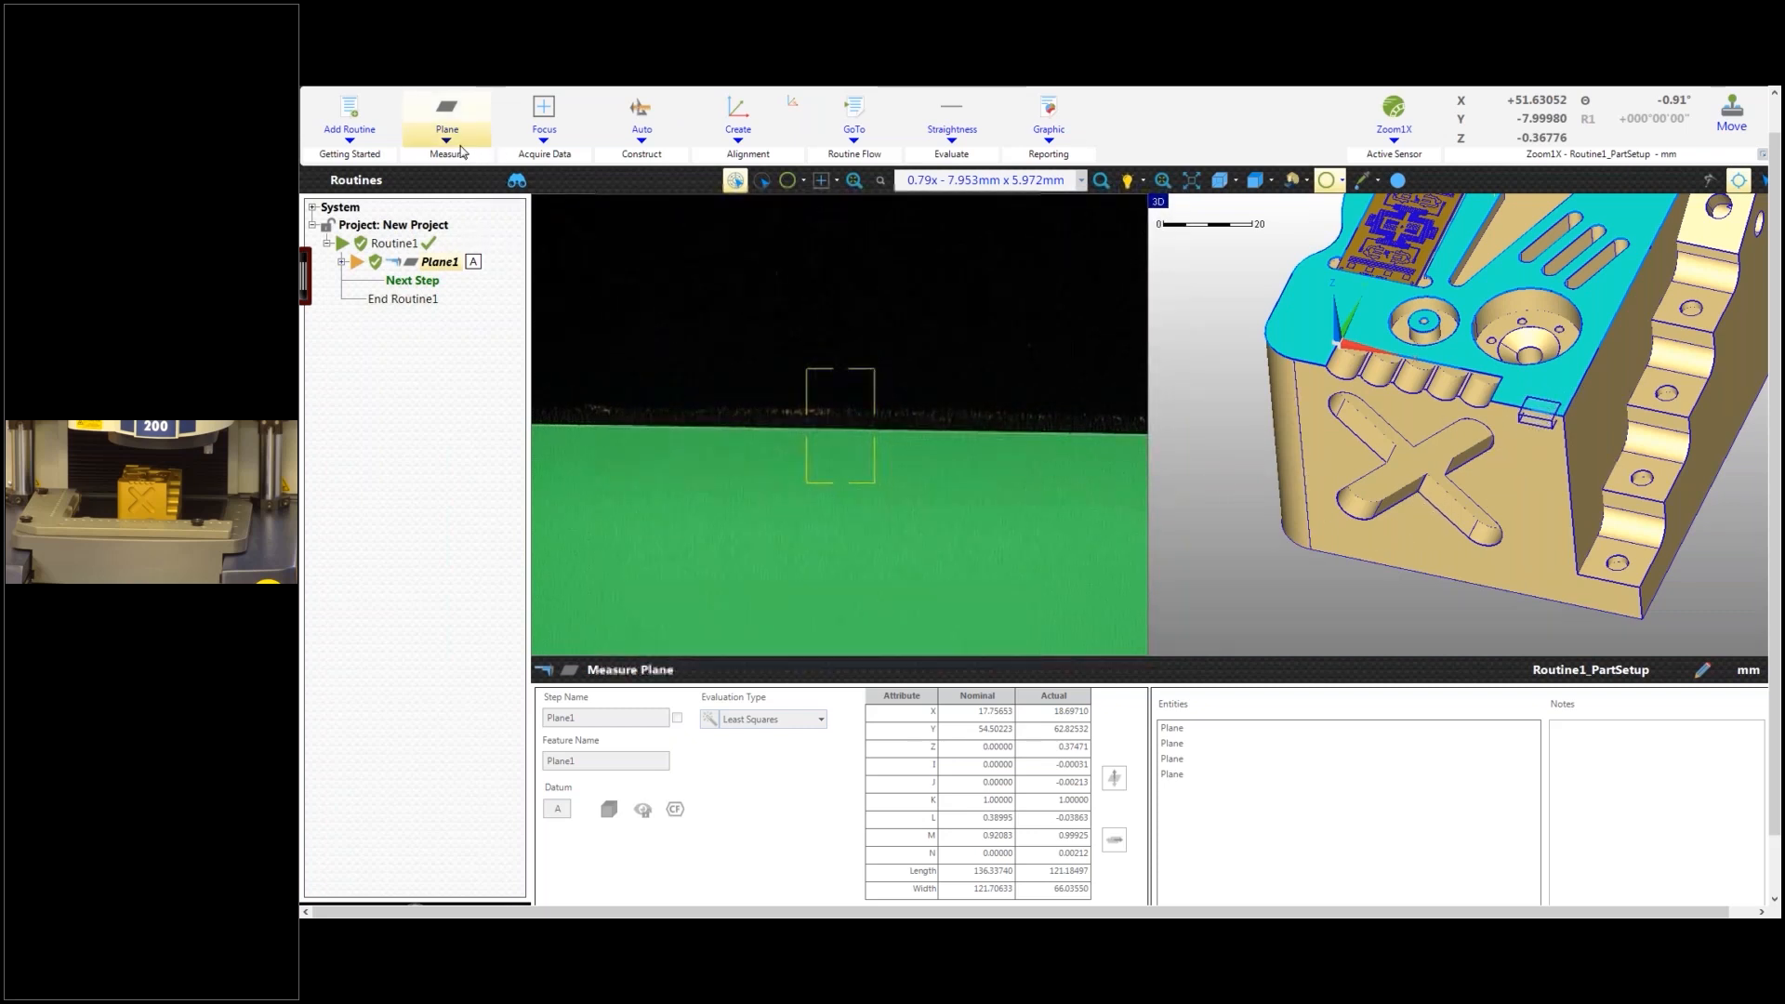
Step: Start a line measurement and take its nominals from the two front top edge segments on either side of the scallops
{"action": "left_click", "coordinate": [448, 140]}
{"action": "left_click", "coordinate": [546, 190]}
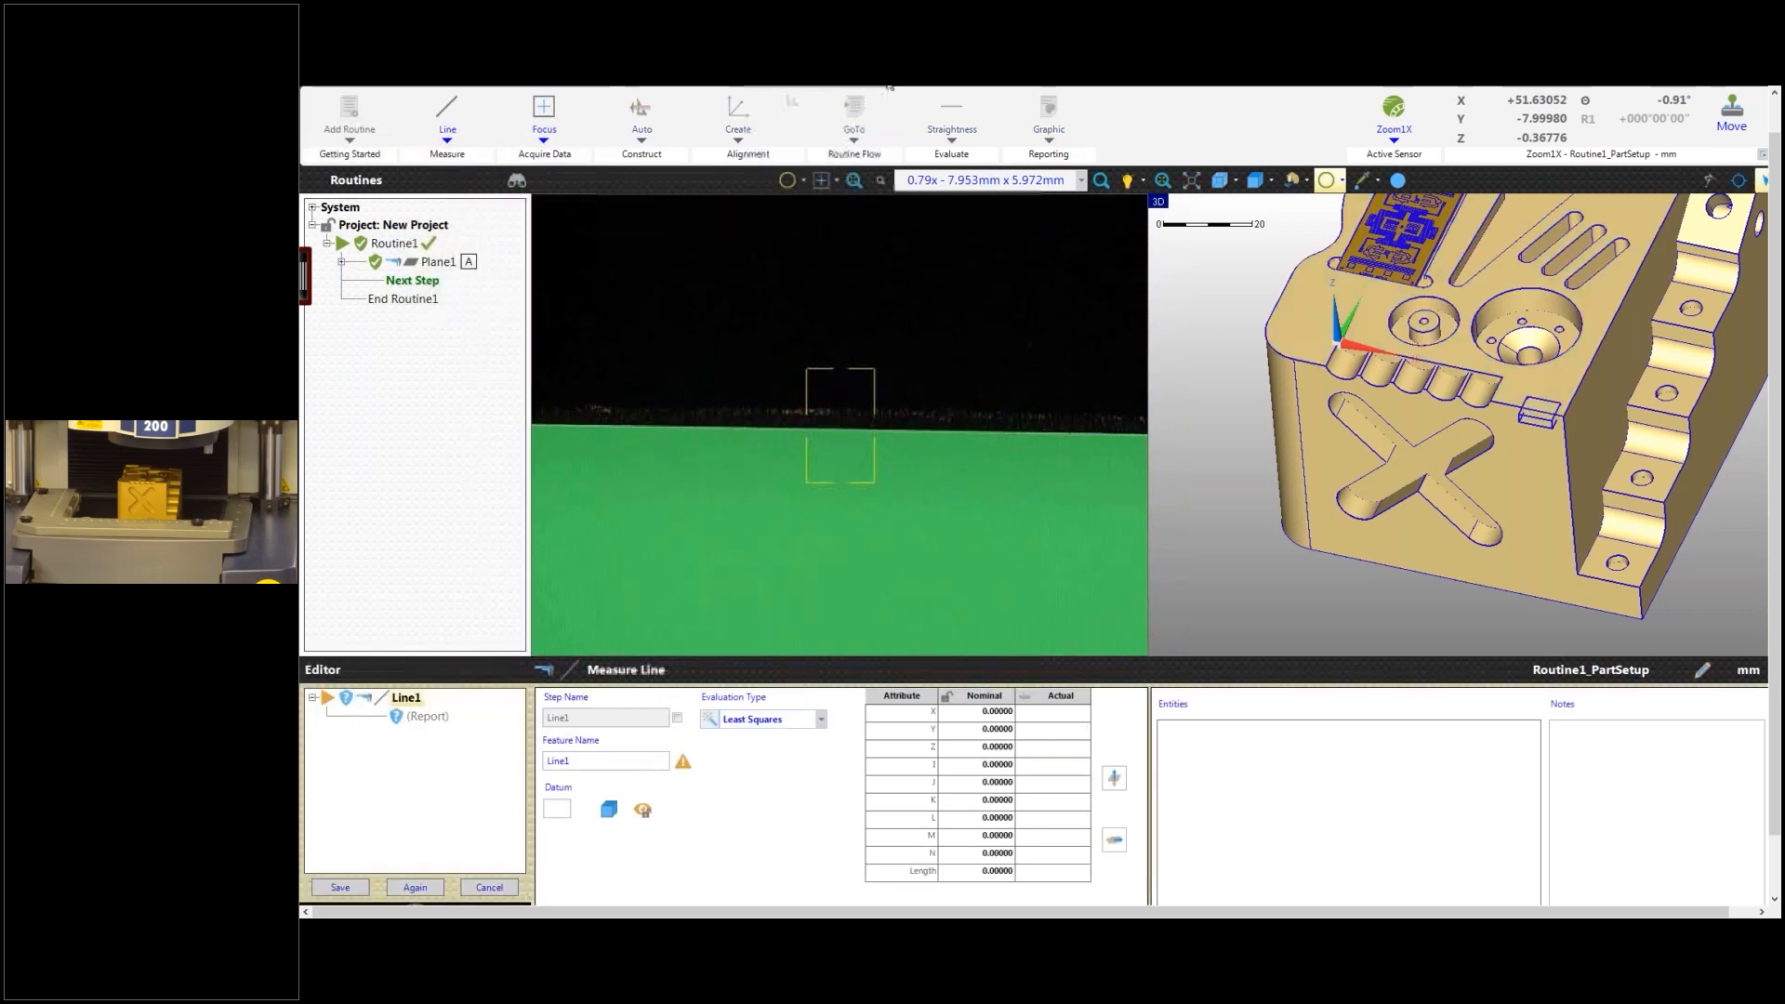
{"action": "middle_click_drag", "start_coordinate": [1514, 433], "coordinate": [1491, 396]}
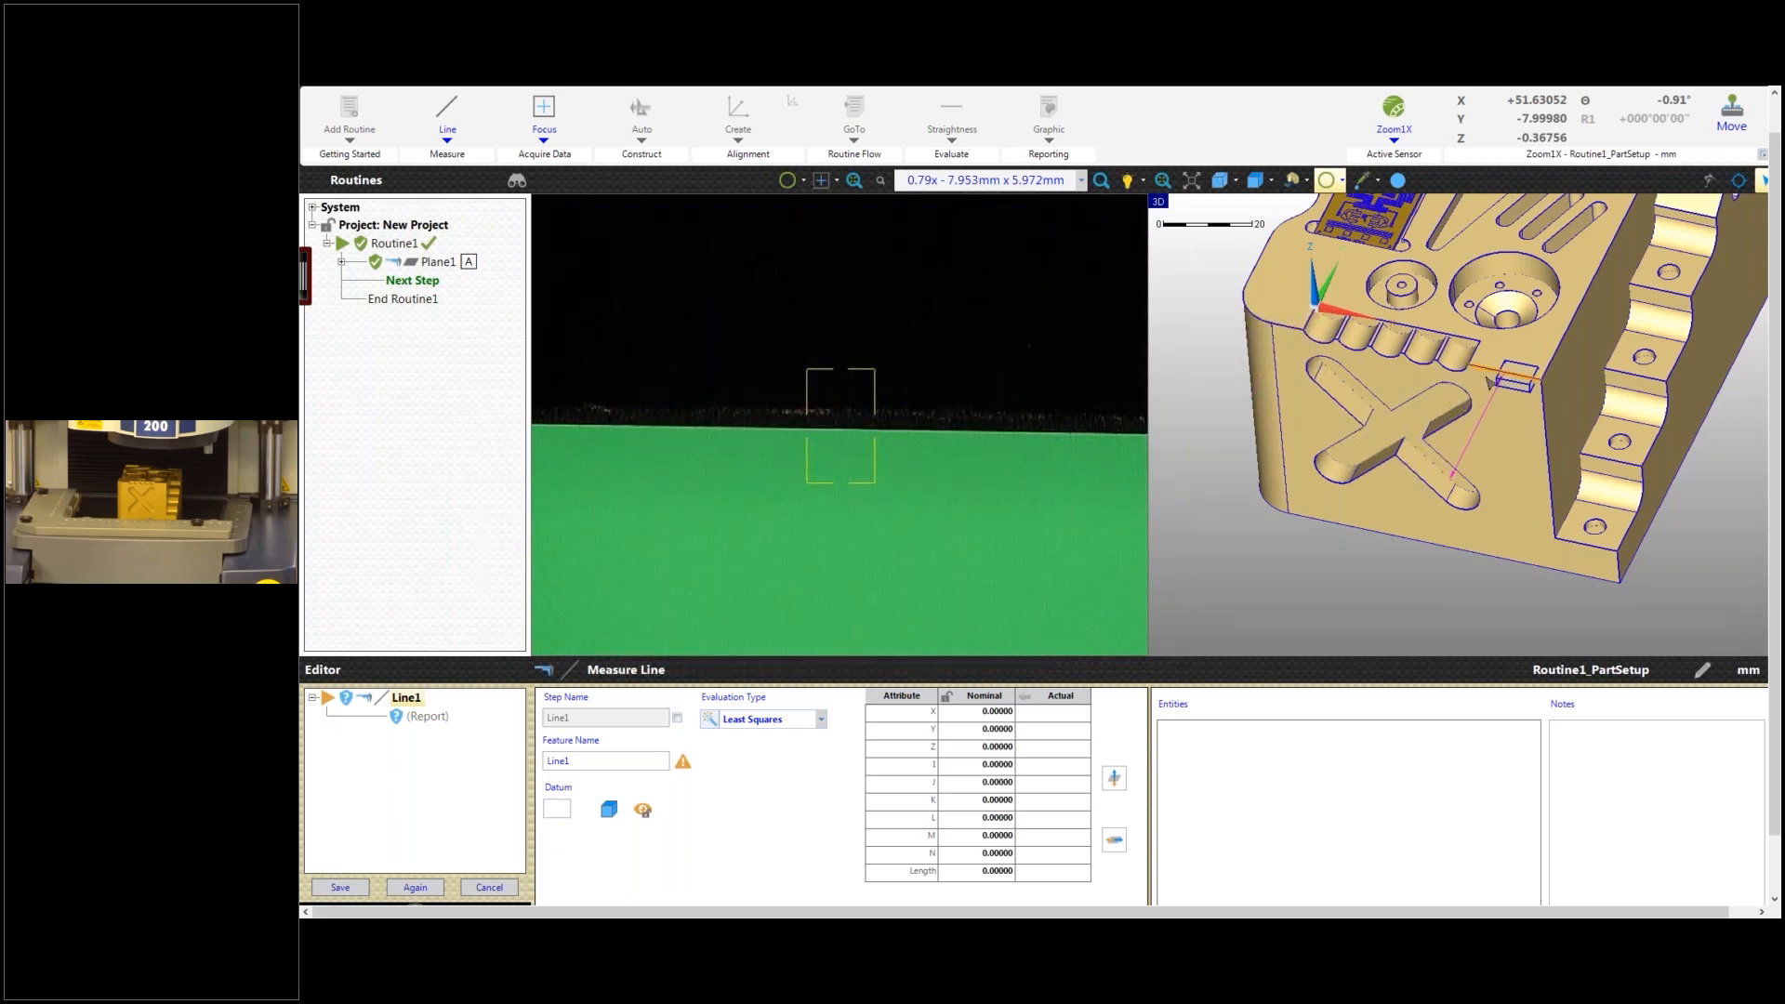
{"action": "scroll", "coordinate": [1491, 382], "scroll_direction": "up", "scroll_amount": 5}
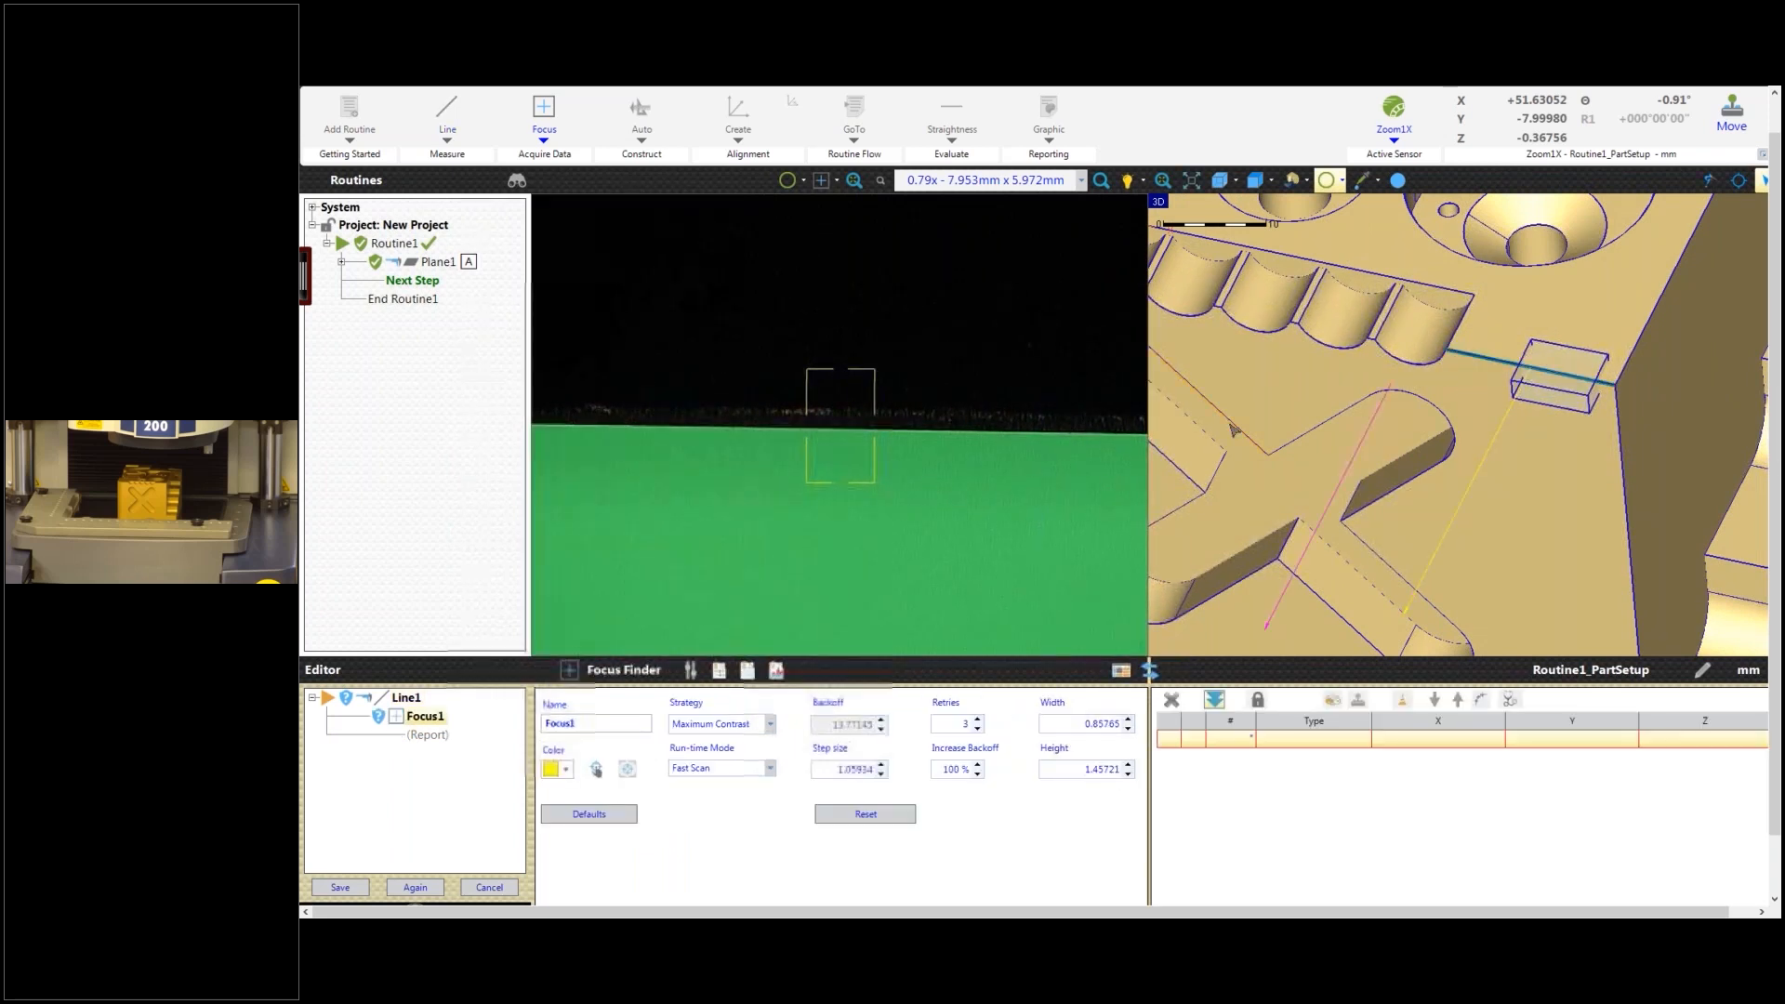
{"action": "middle_click_drag", "start_coordinate": [1225, 432], "coordinate": [1328, 391]}
{"action": "scroll", "coordinate": [1328, 390], "scroll_direction": "down", "scroll_amount": 2}
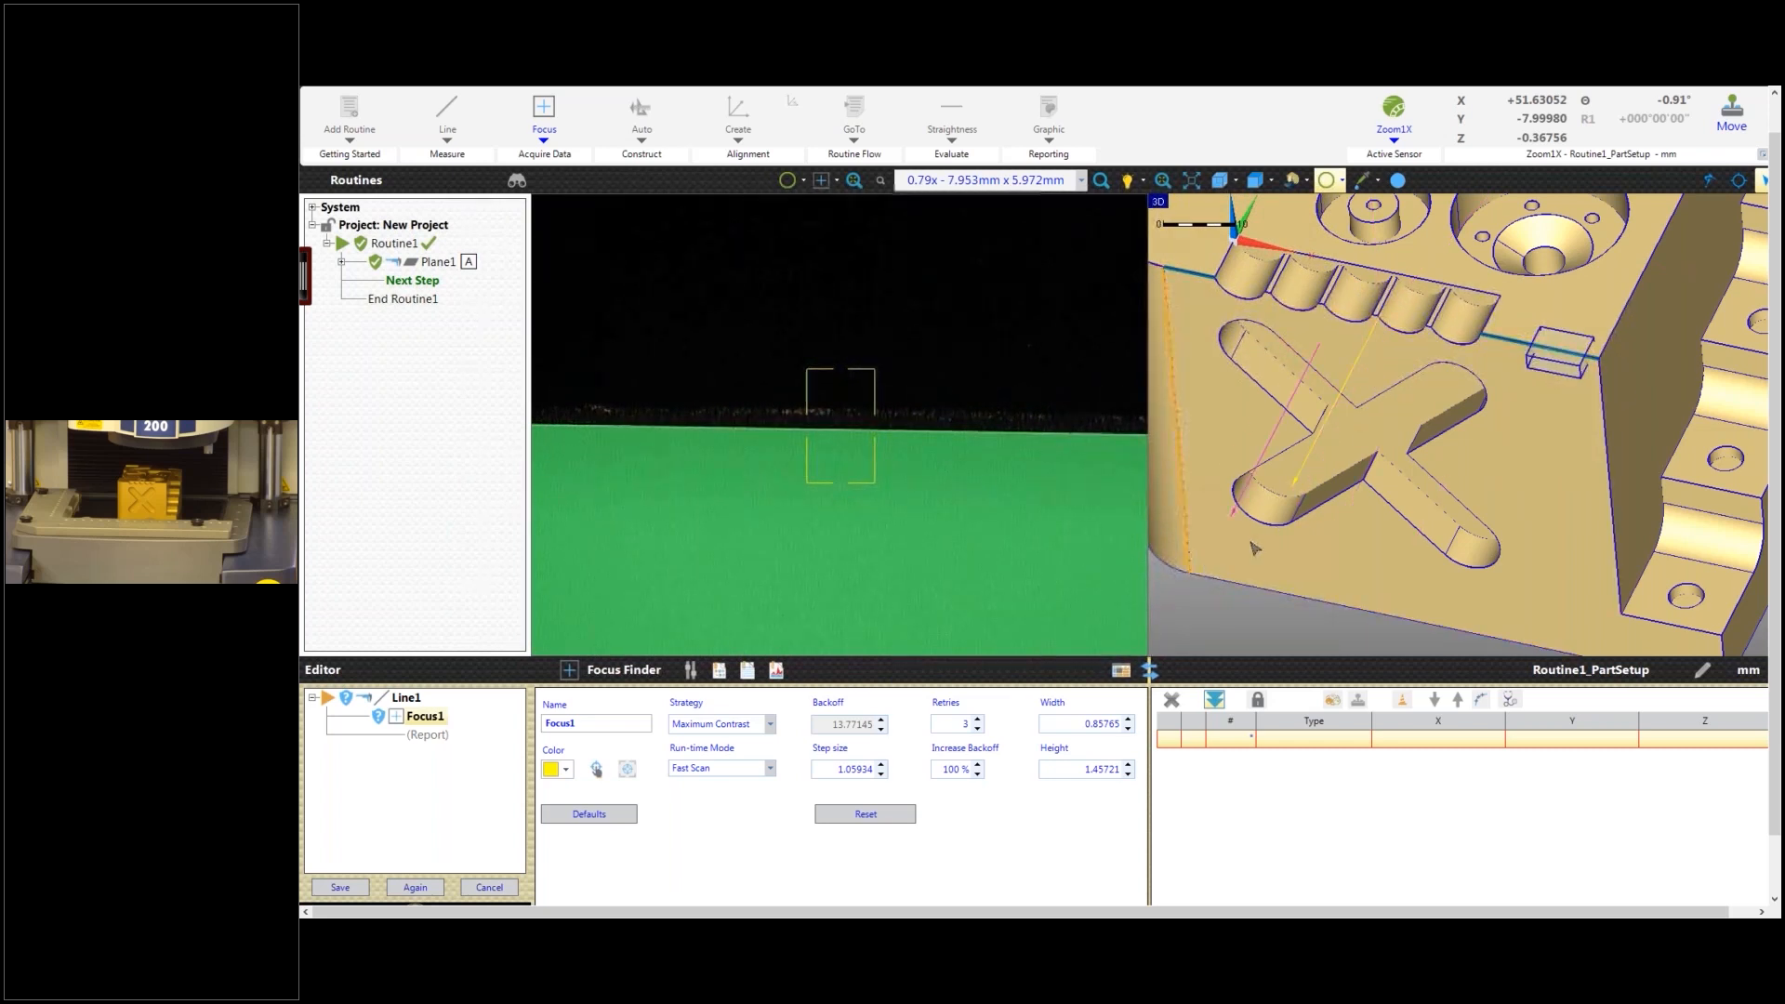
{"action": "scroll", "coordinate": [1339, 463], "scroll_direction": "up", "scroll_amount": 1}
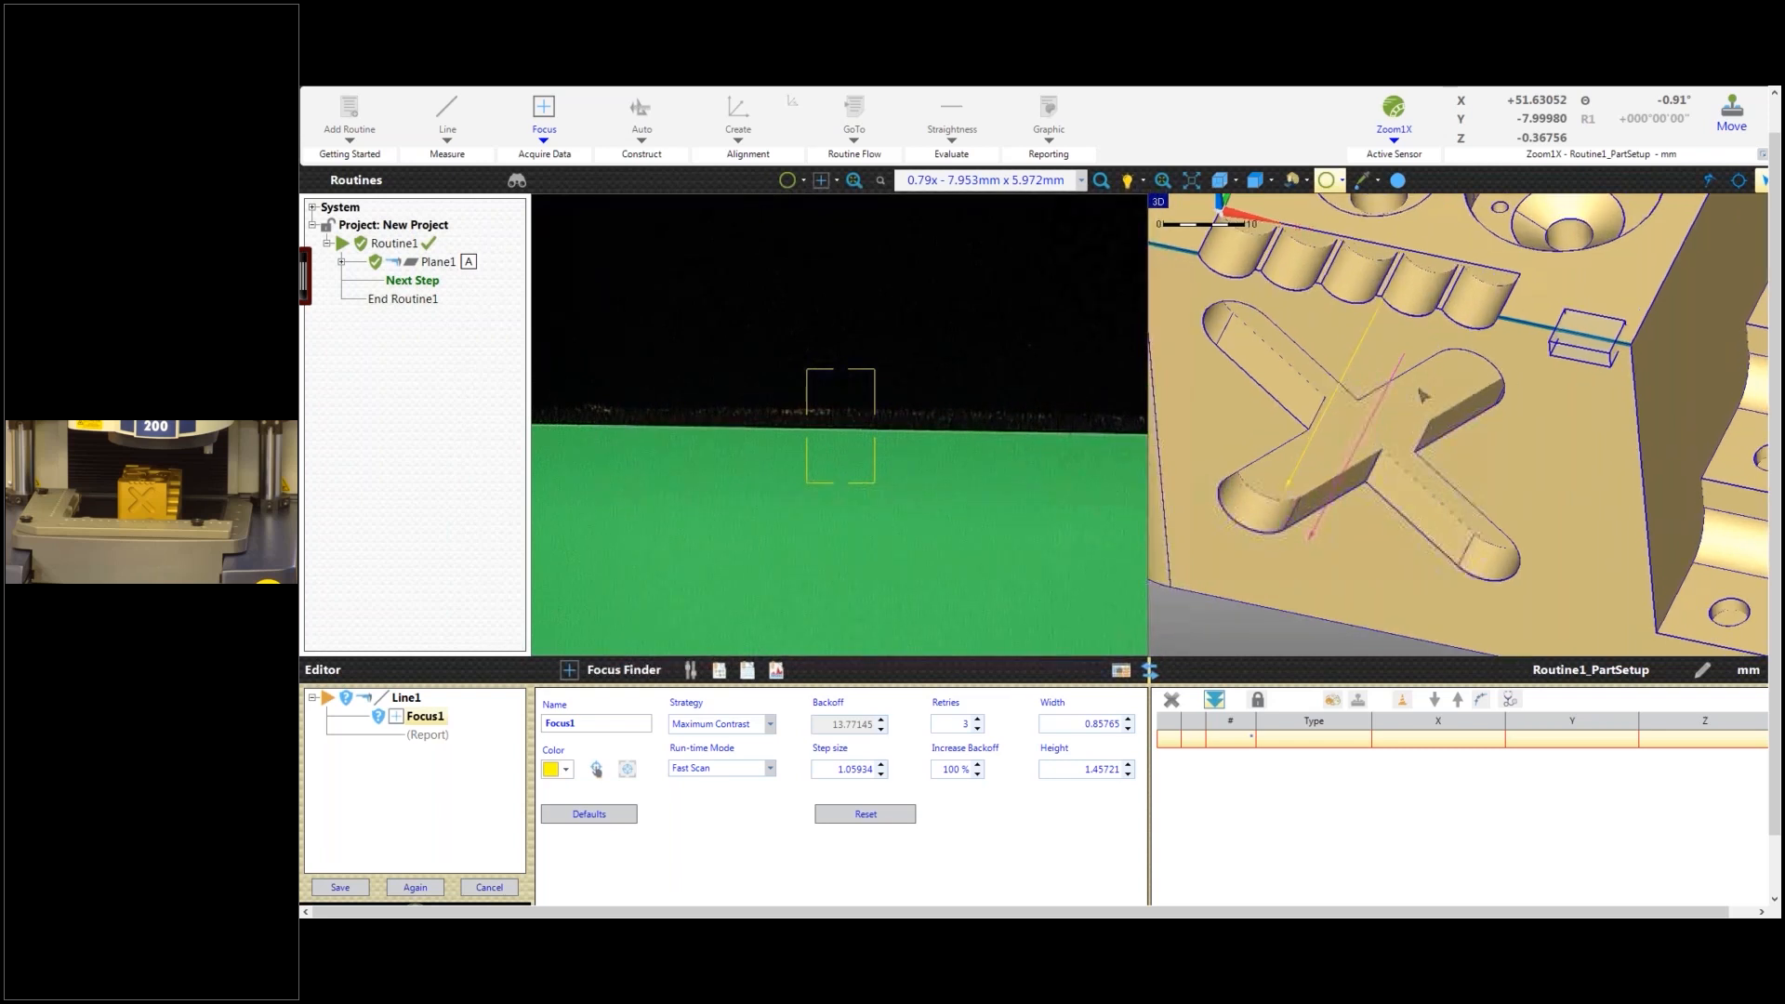
{"action": "scroll", "coordinate": [1422, 395], "scroll_direction": "down", "scroll_amount": 2}
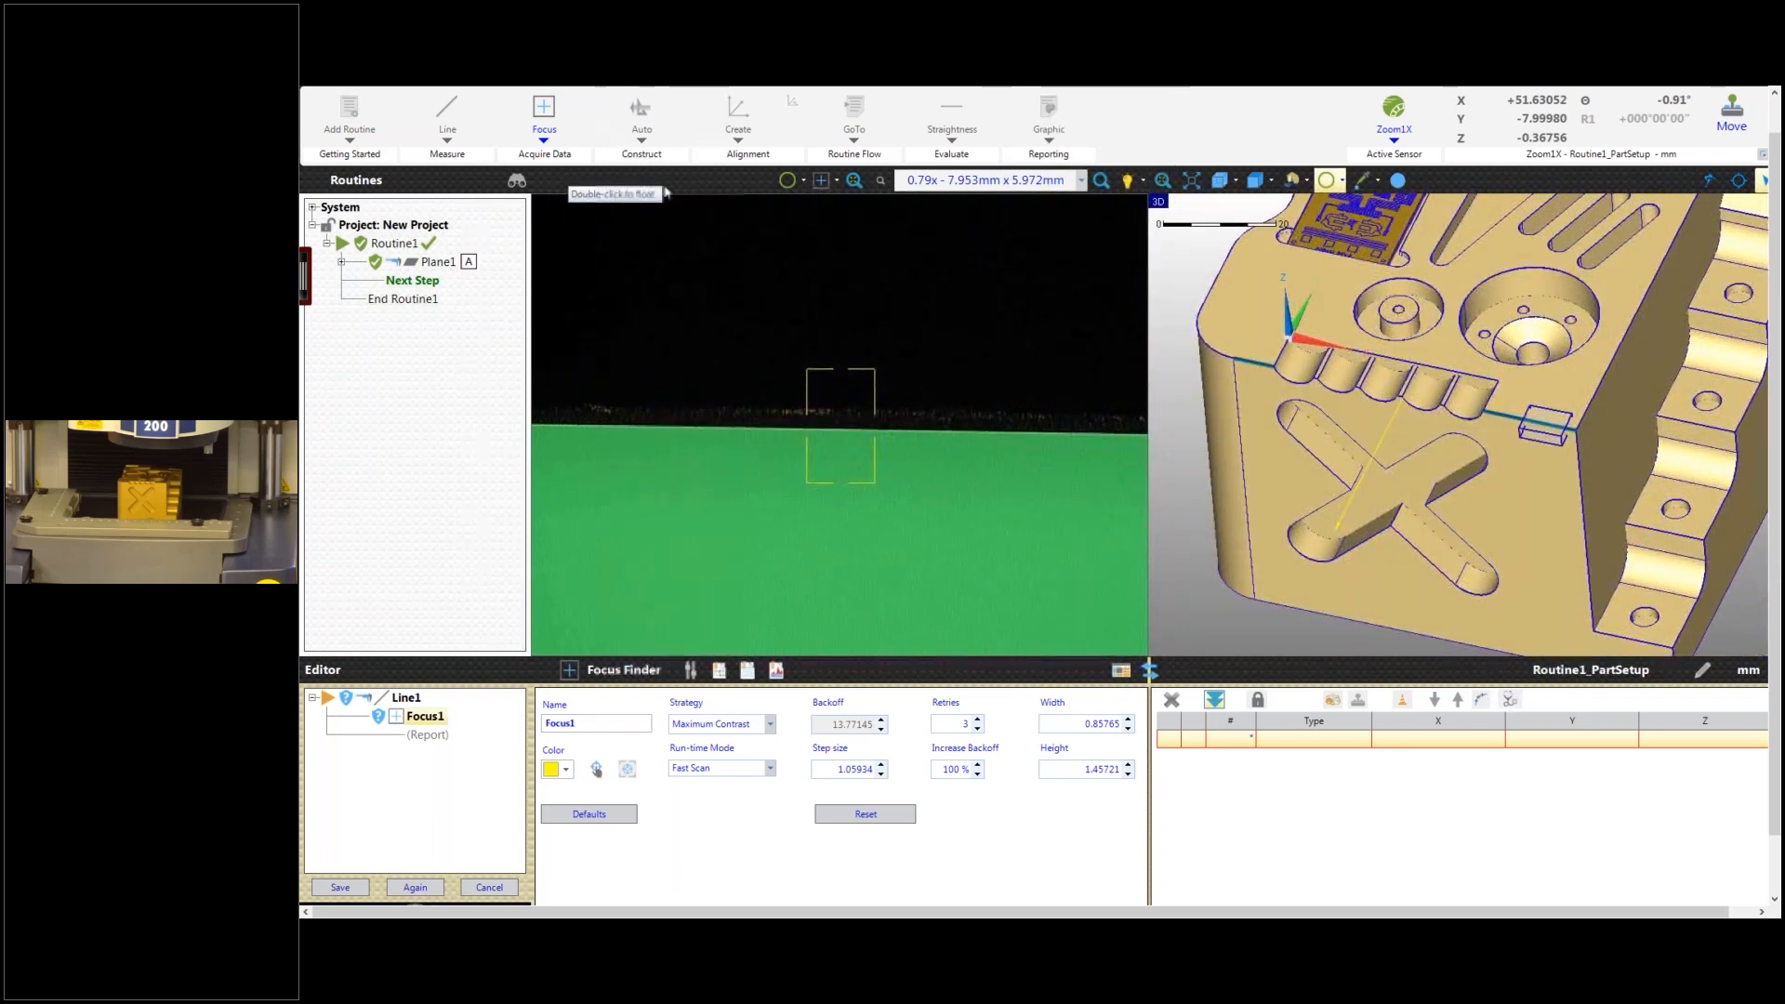
Step: Choose the FeatureFinder for the line and capture three edge sections, two on one side of the scallops and one on the other
{"action": "left_click", "coordinate": [546, 144]}
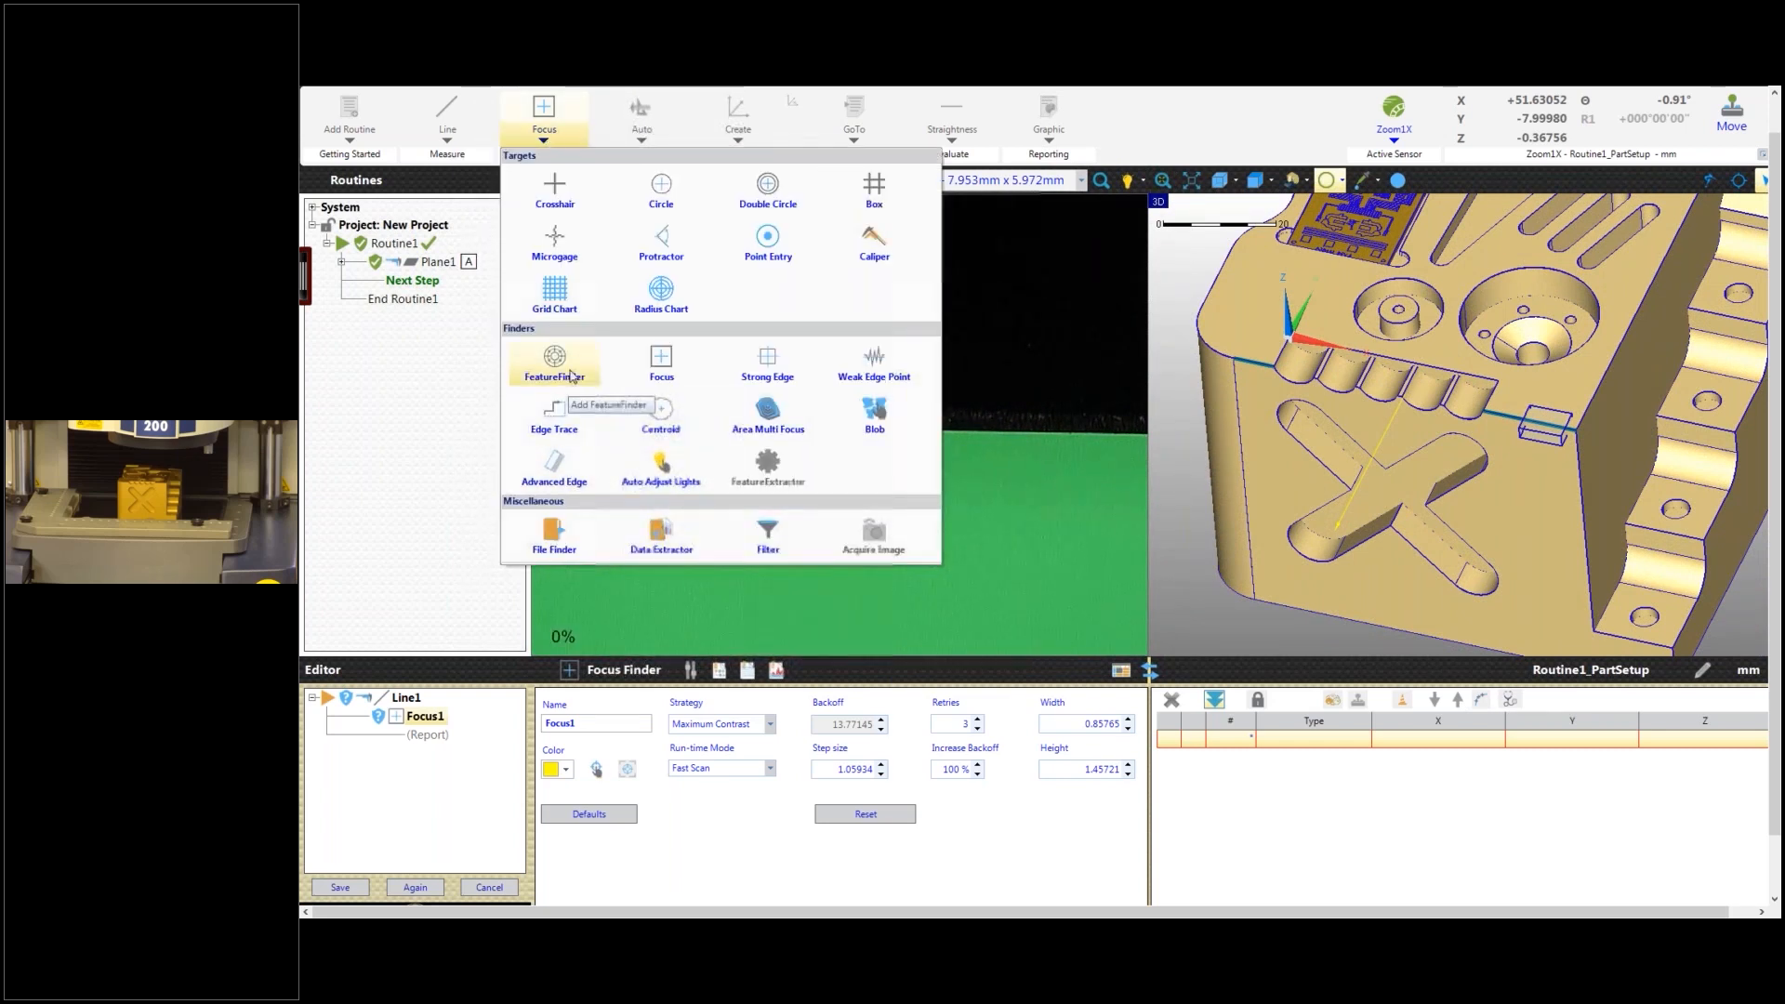
{"action": "left_click", "coordinate": [549, 365]}
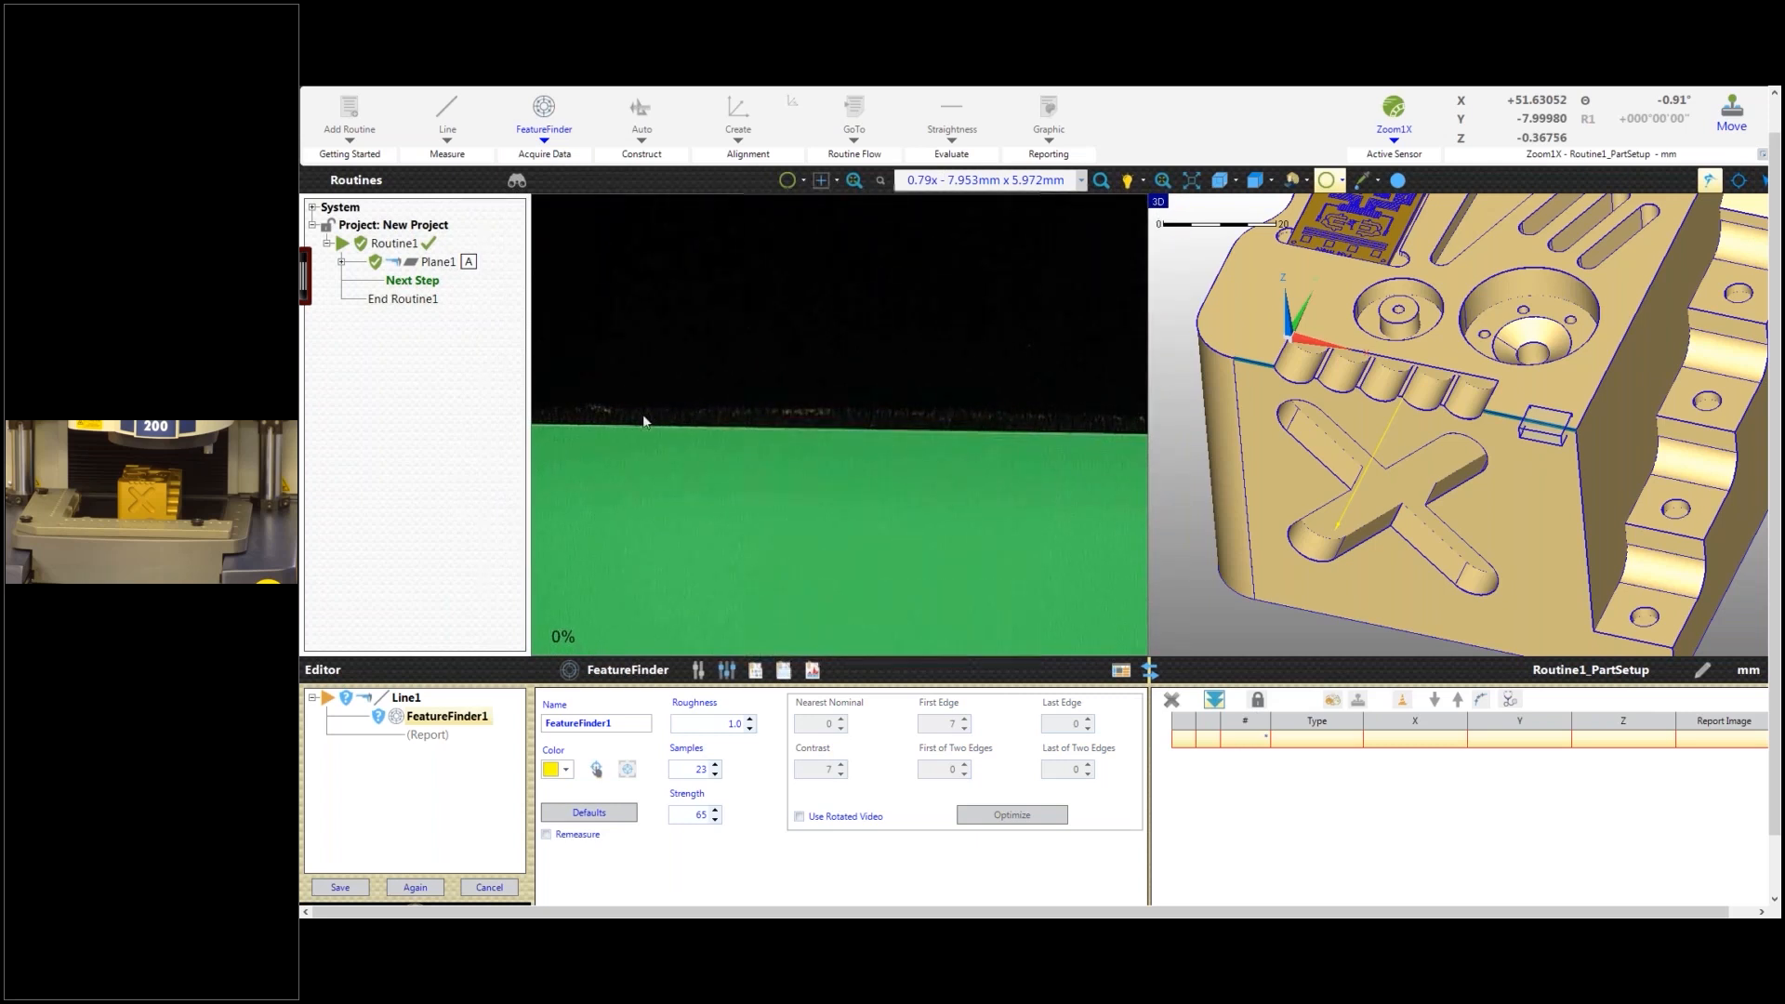
{"action": "left_click_drag", "start_coordinate": [630, 431], "coordinate": [1043, 433]}
{"action": "left_click", "coordinate": [1016, 484]}
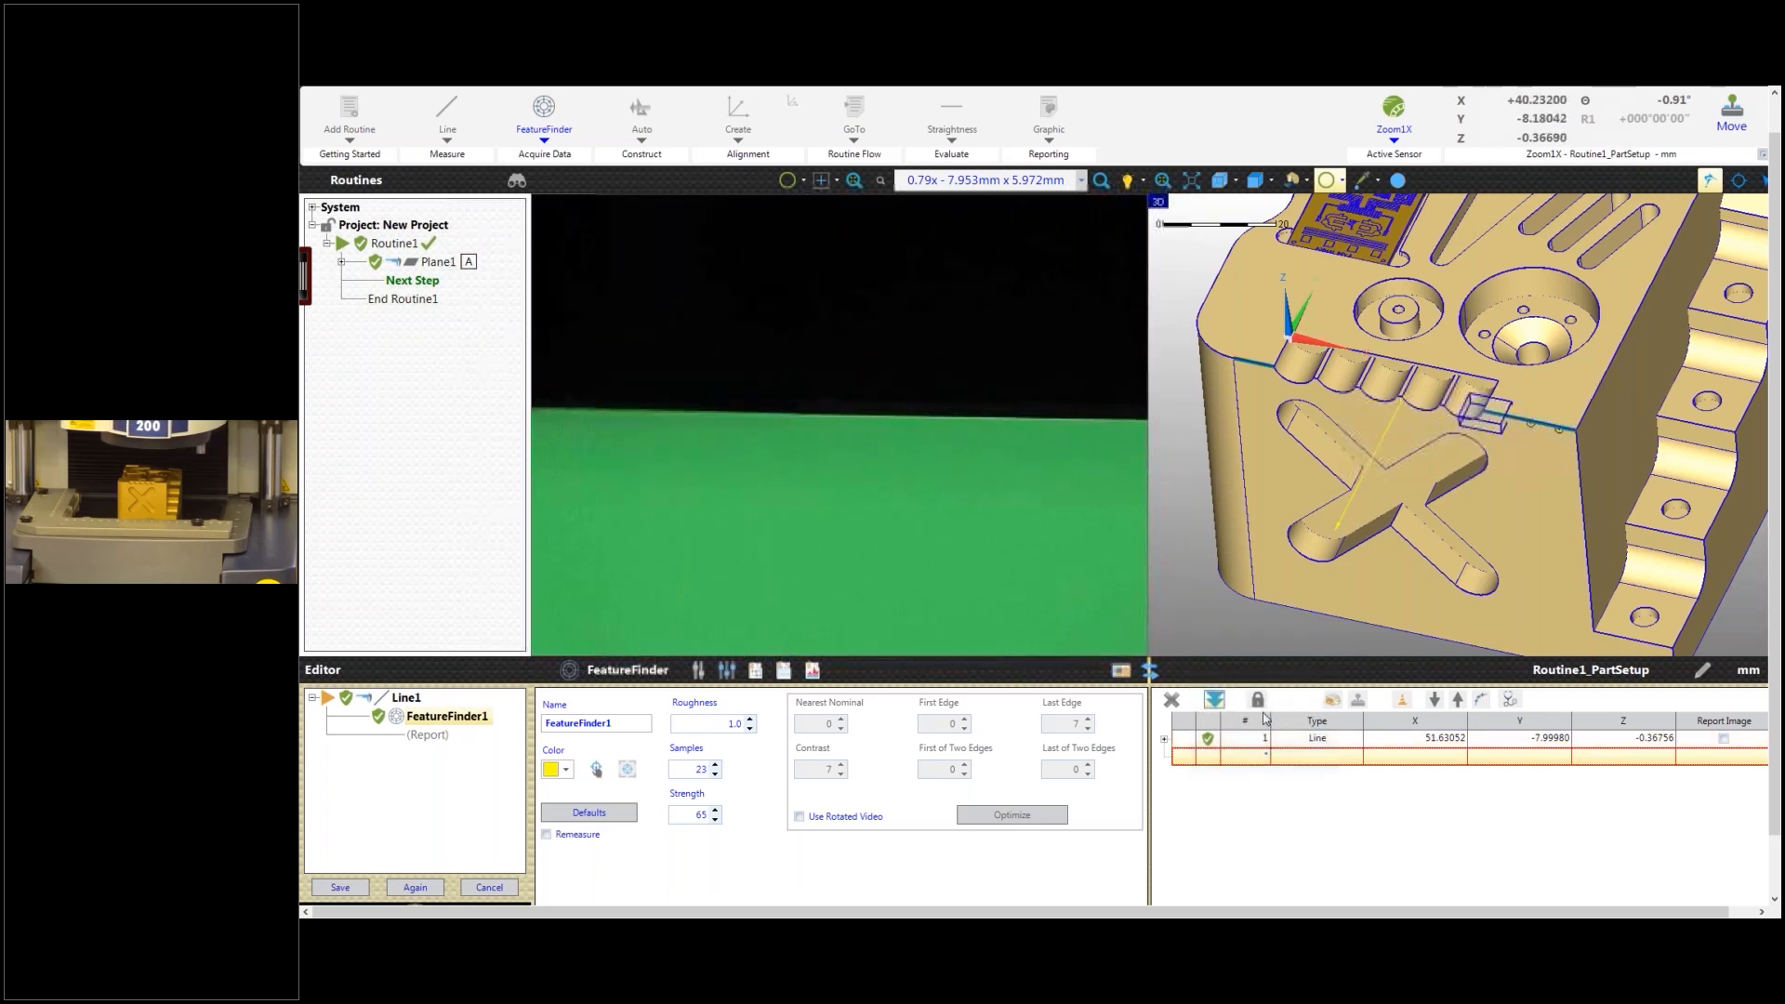
{"action": "left_click_drag", "start_coordinate": [689, 424], "coordinate": [1044, 428]}
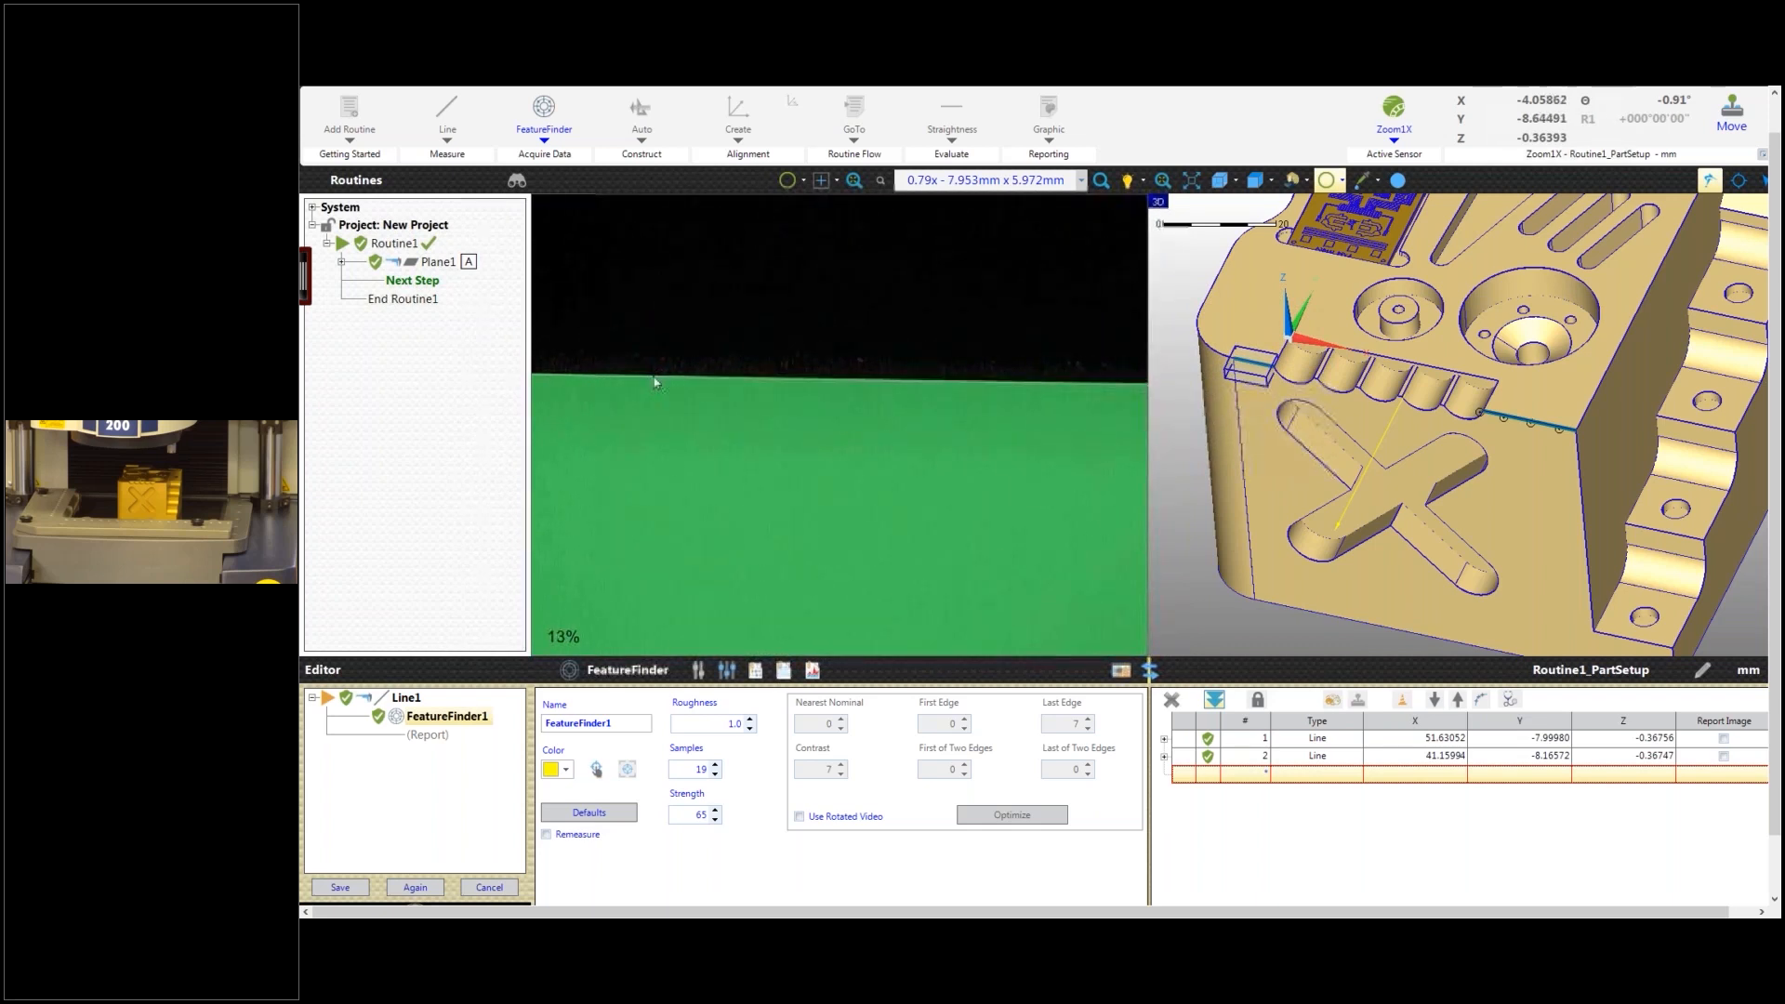
{"action": "left_click", "coordinate": [1026, 386]}
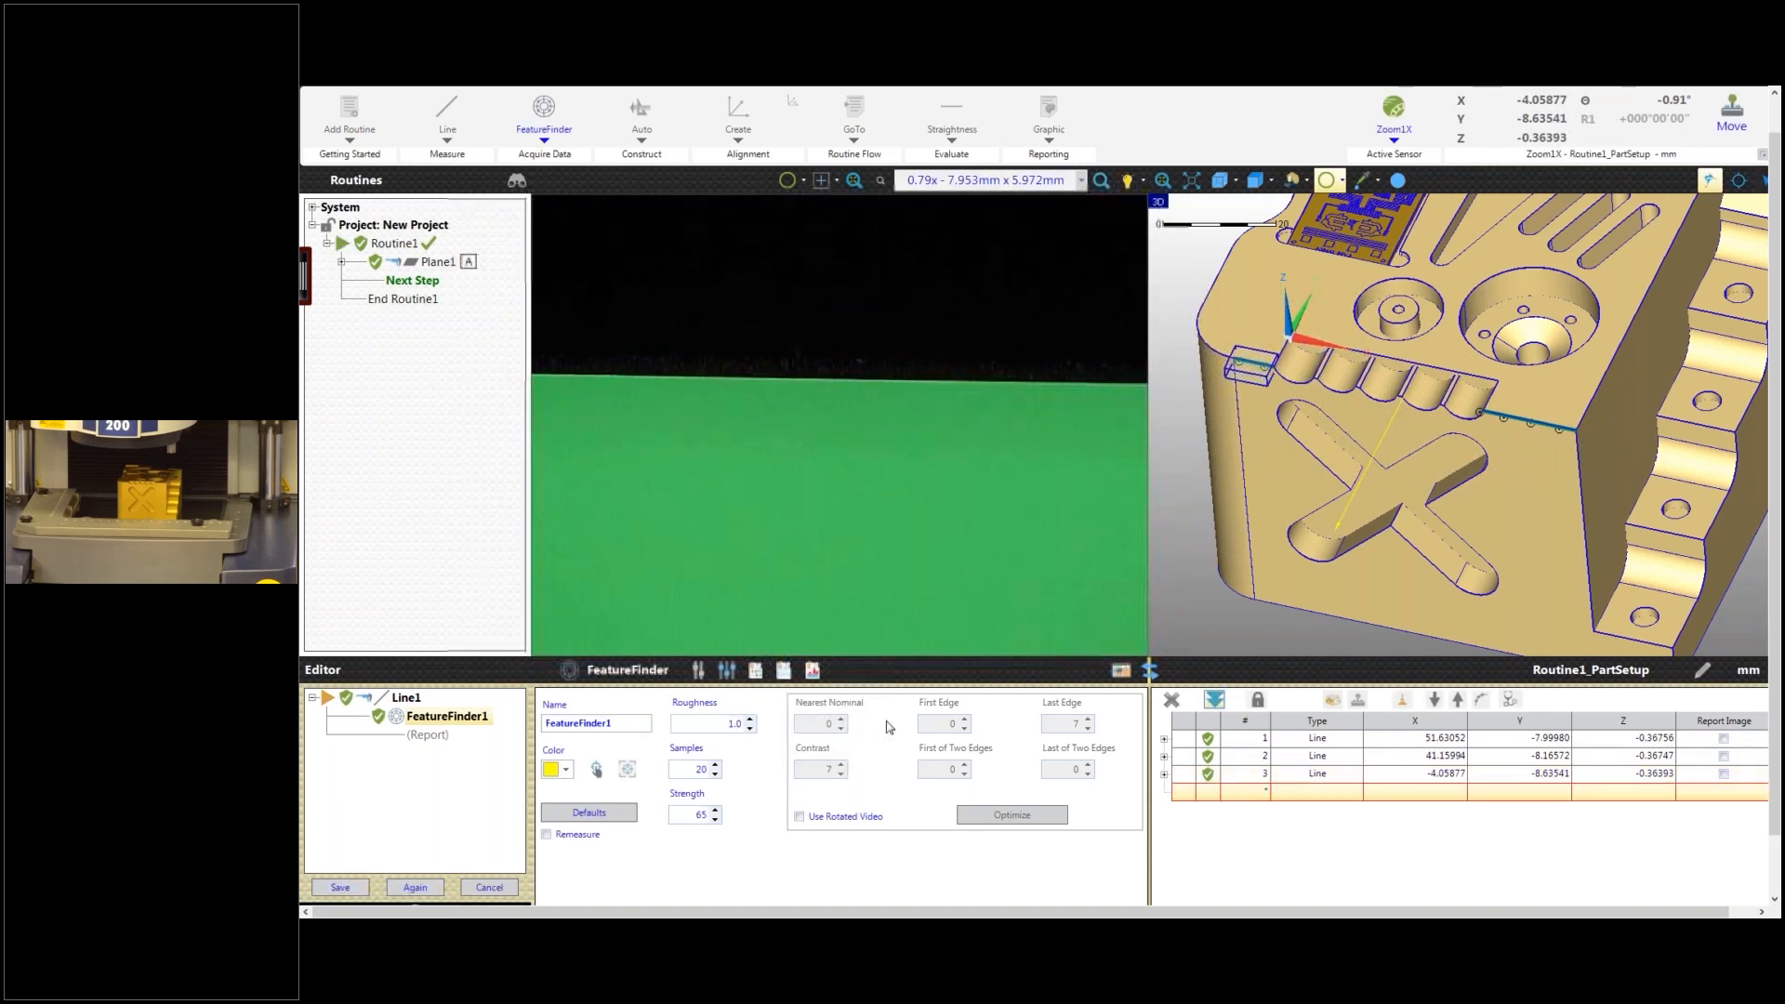
Step: Review the line's nominal and actual results, and open path generation for its FeatureFinder
{"action": "left_click", "coordinate": [1481, 699]}
{"action": "left_click", "coordinate": [406, 699]}
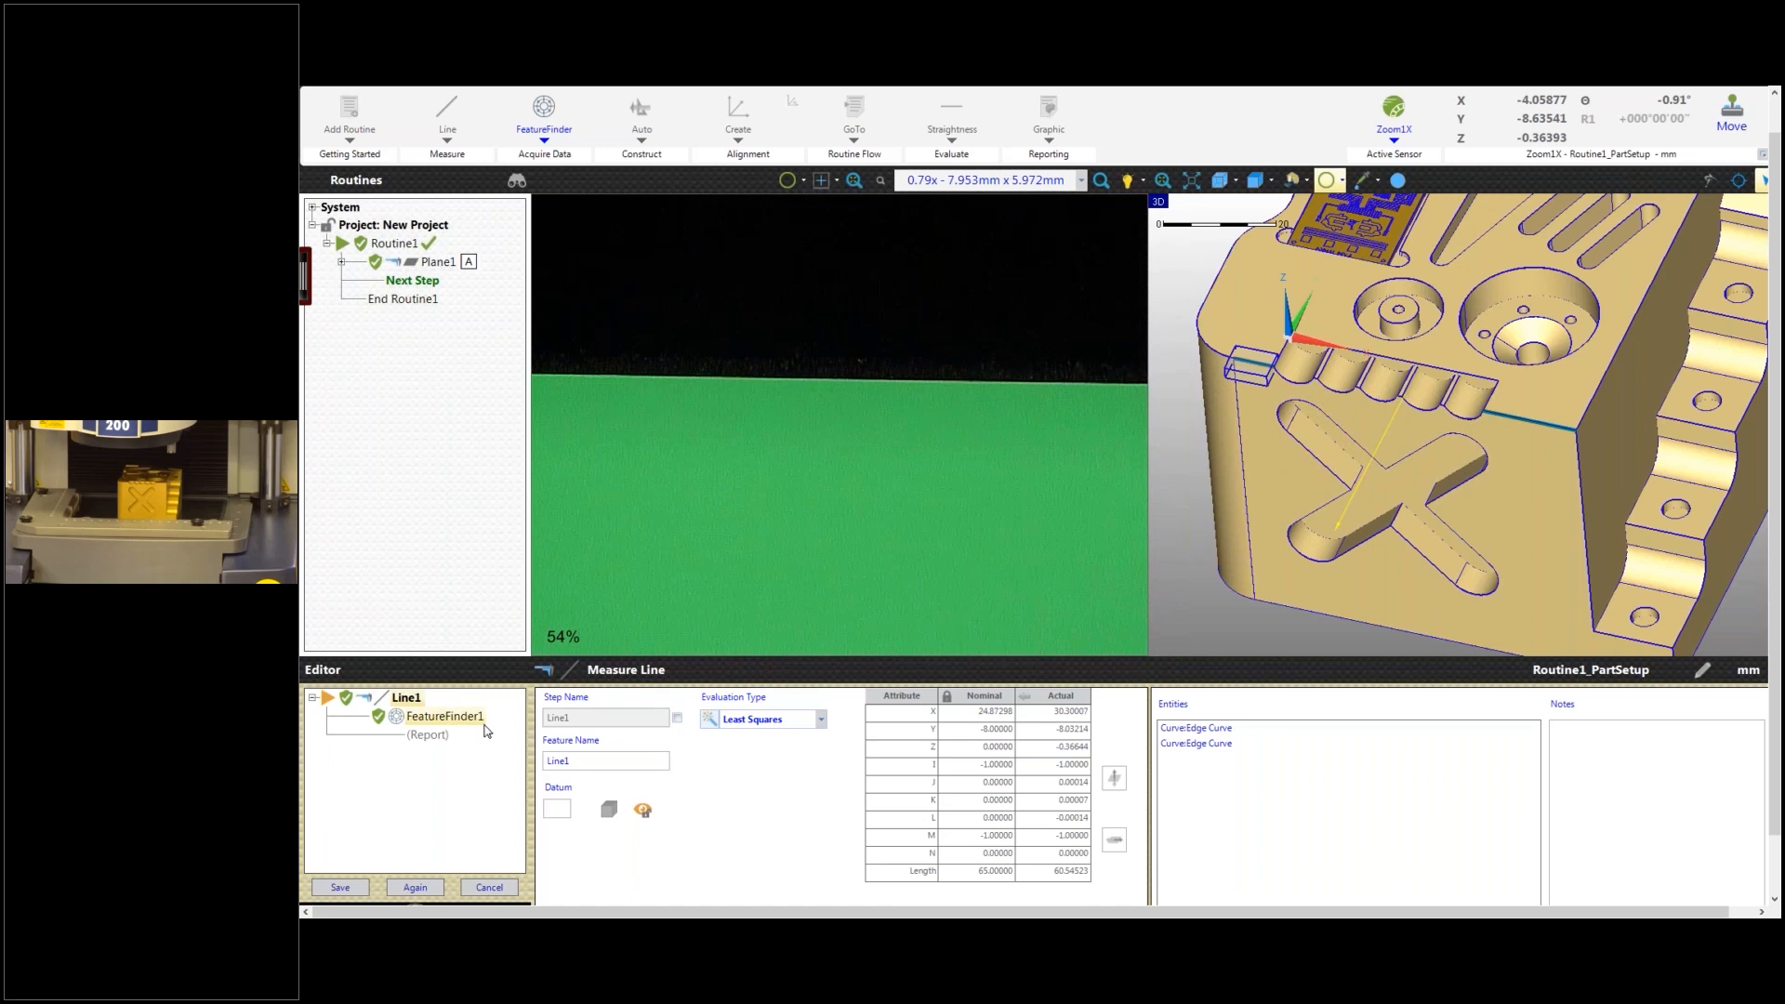
{"action": "left_click", "coordinate": [445, 717]}
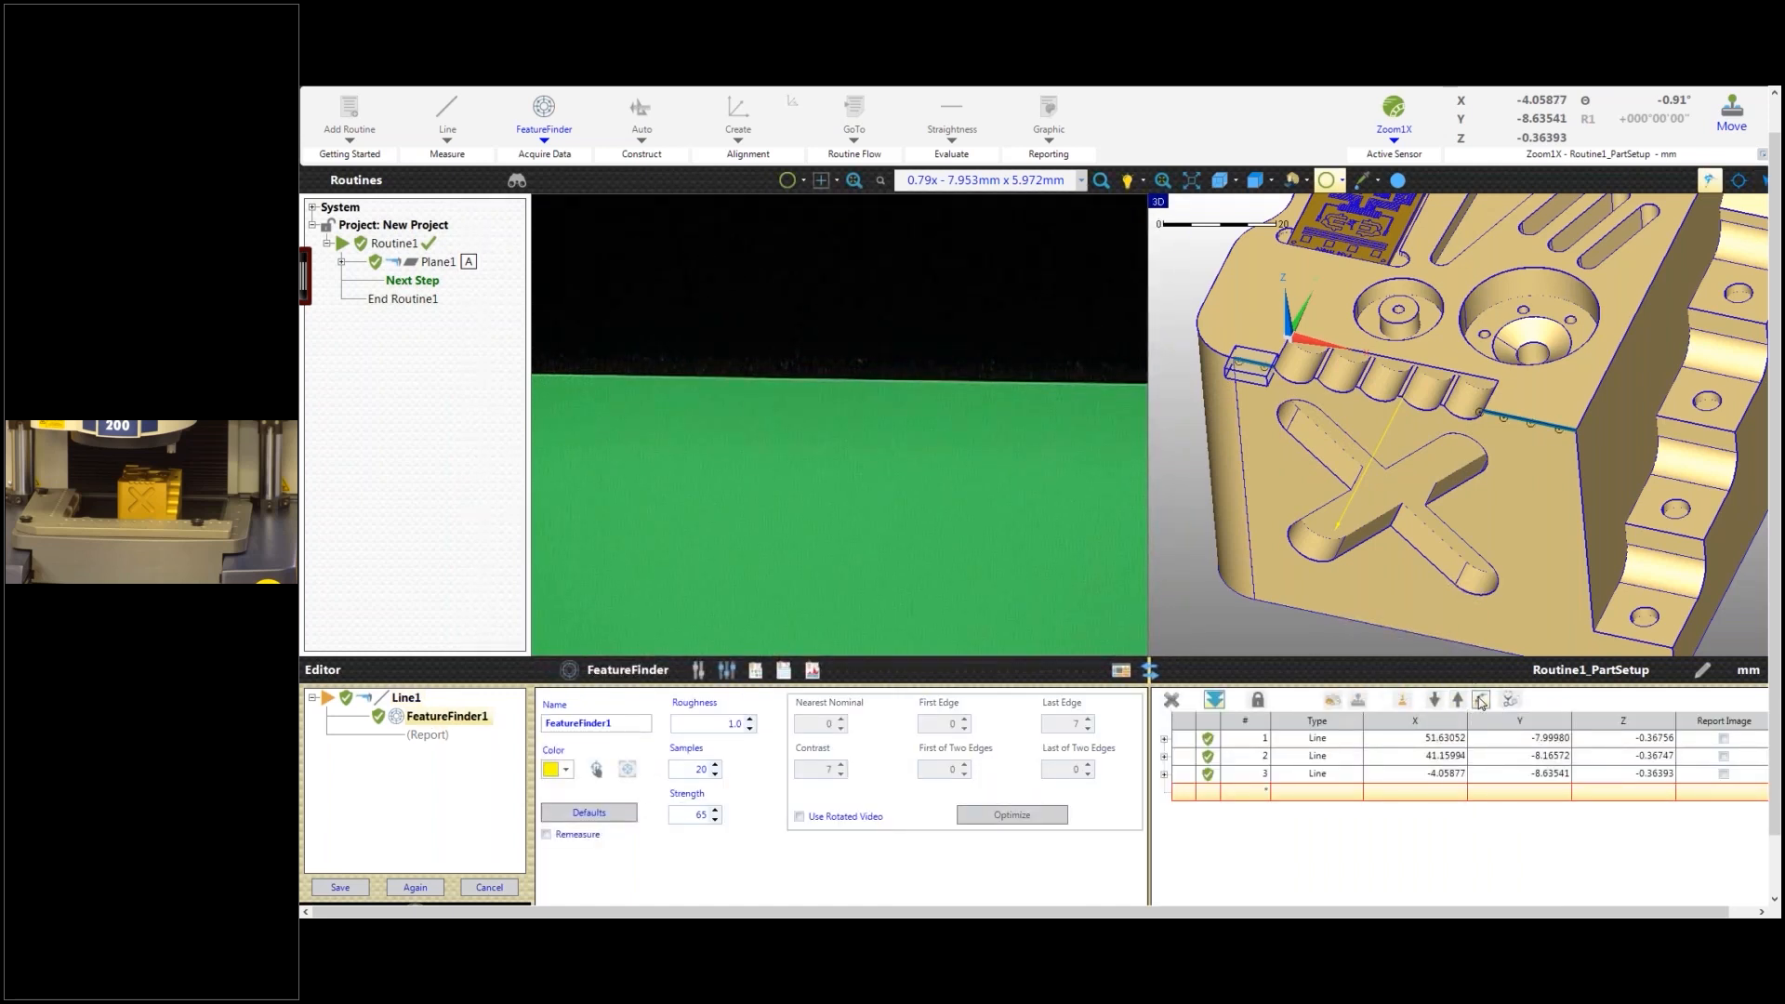
{"action": "left_click", "coordinate": [1481, 701]}
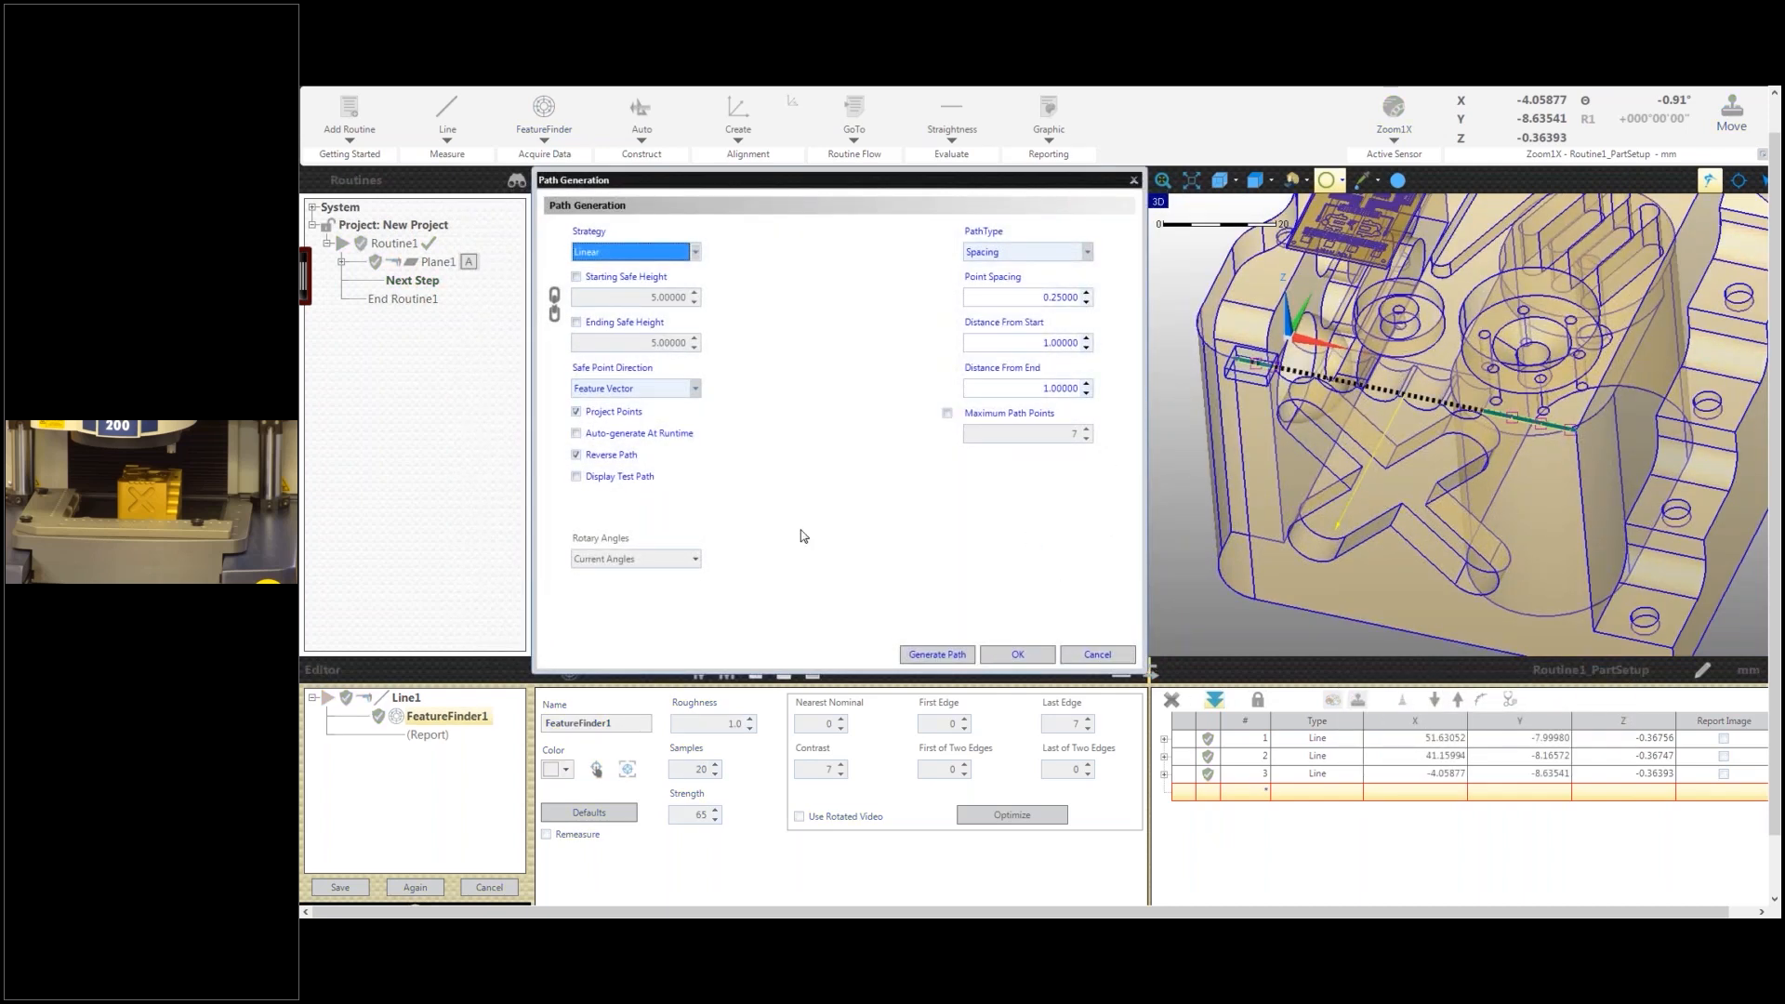
Step: Display the test path for the front edge line and turn off its path reversal
{"action": "left_click", "coordinate": [576, 476]}
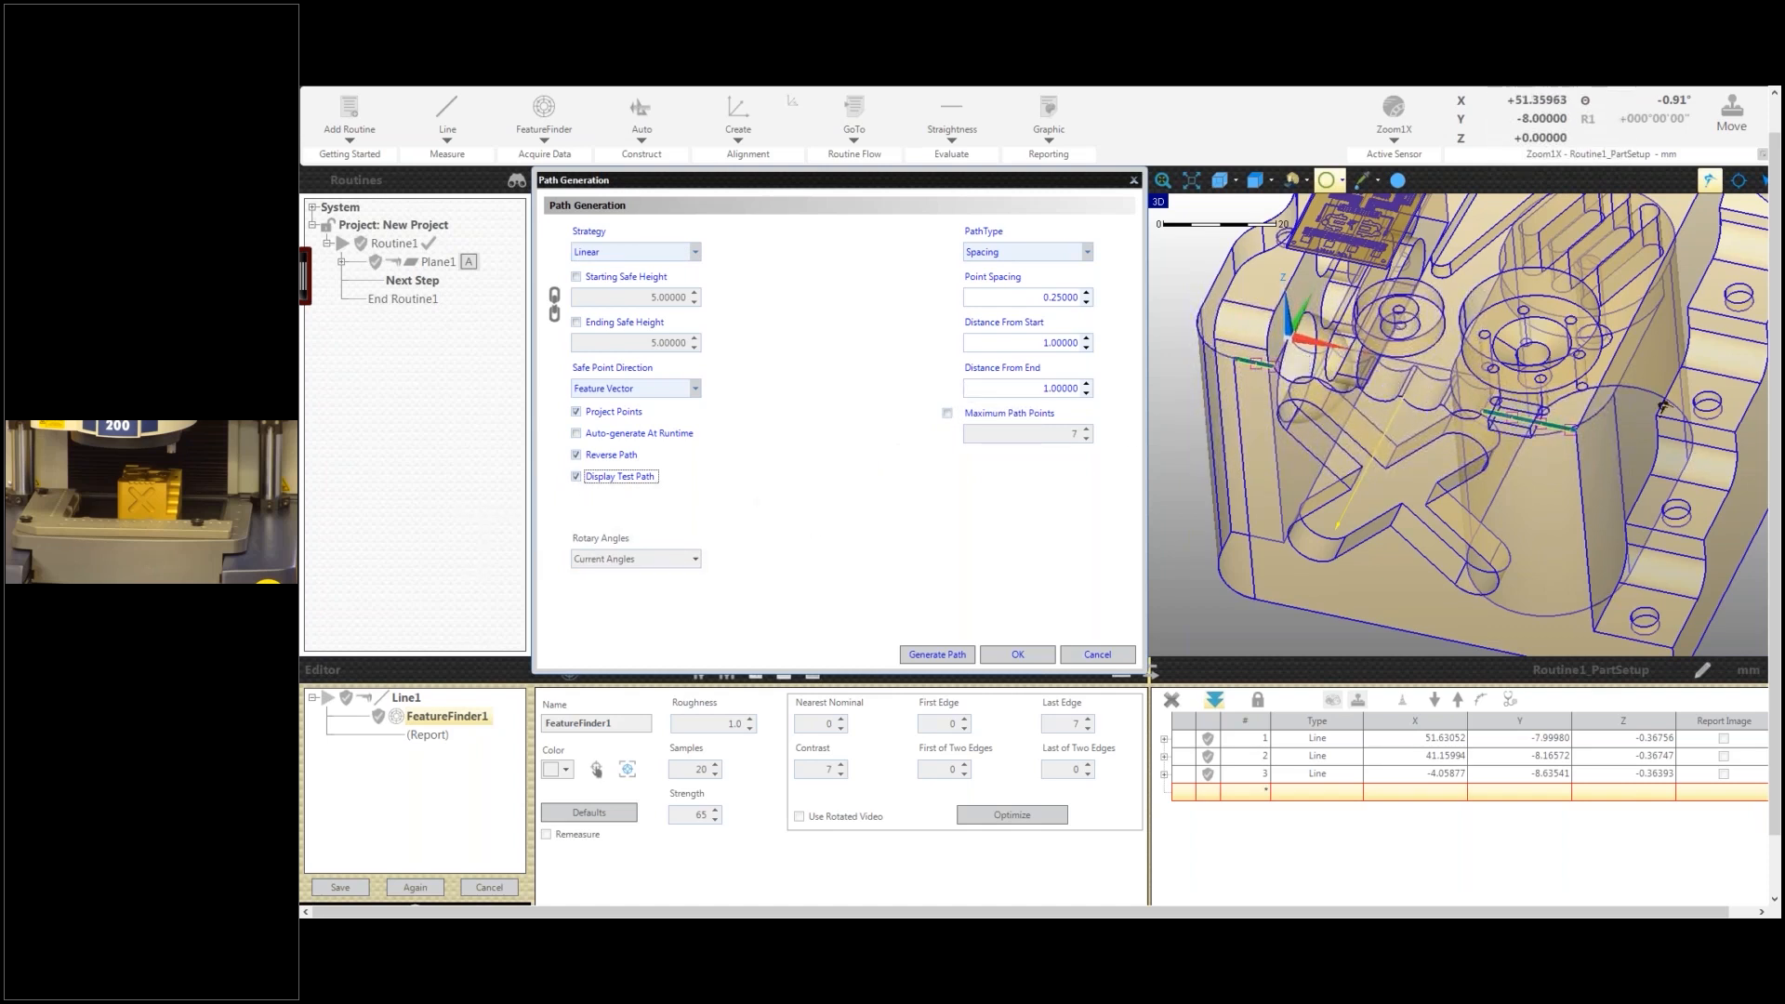
{"action": "middle_click_drag", "start_coordinate": [1663, 406], "coordinate": [1518, 412]}
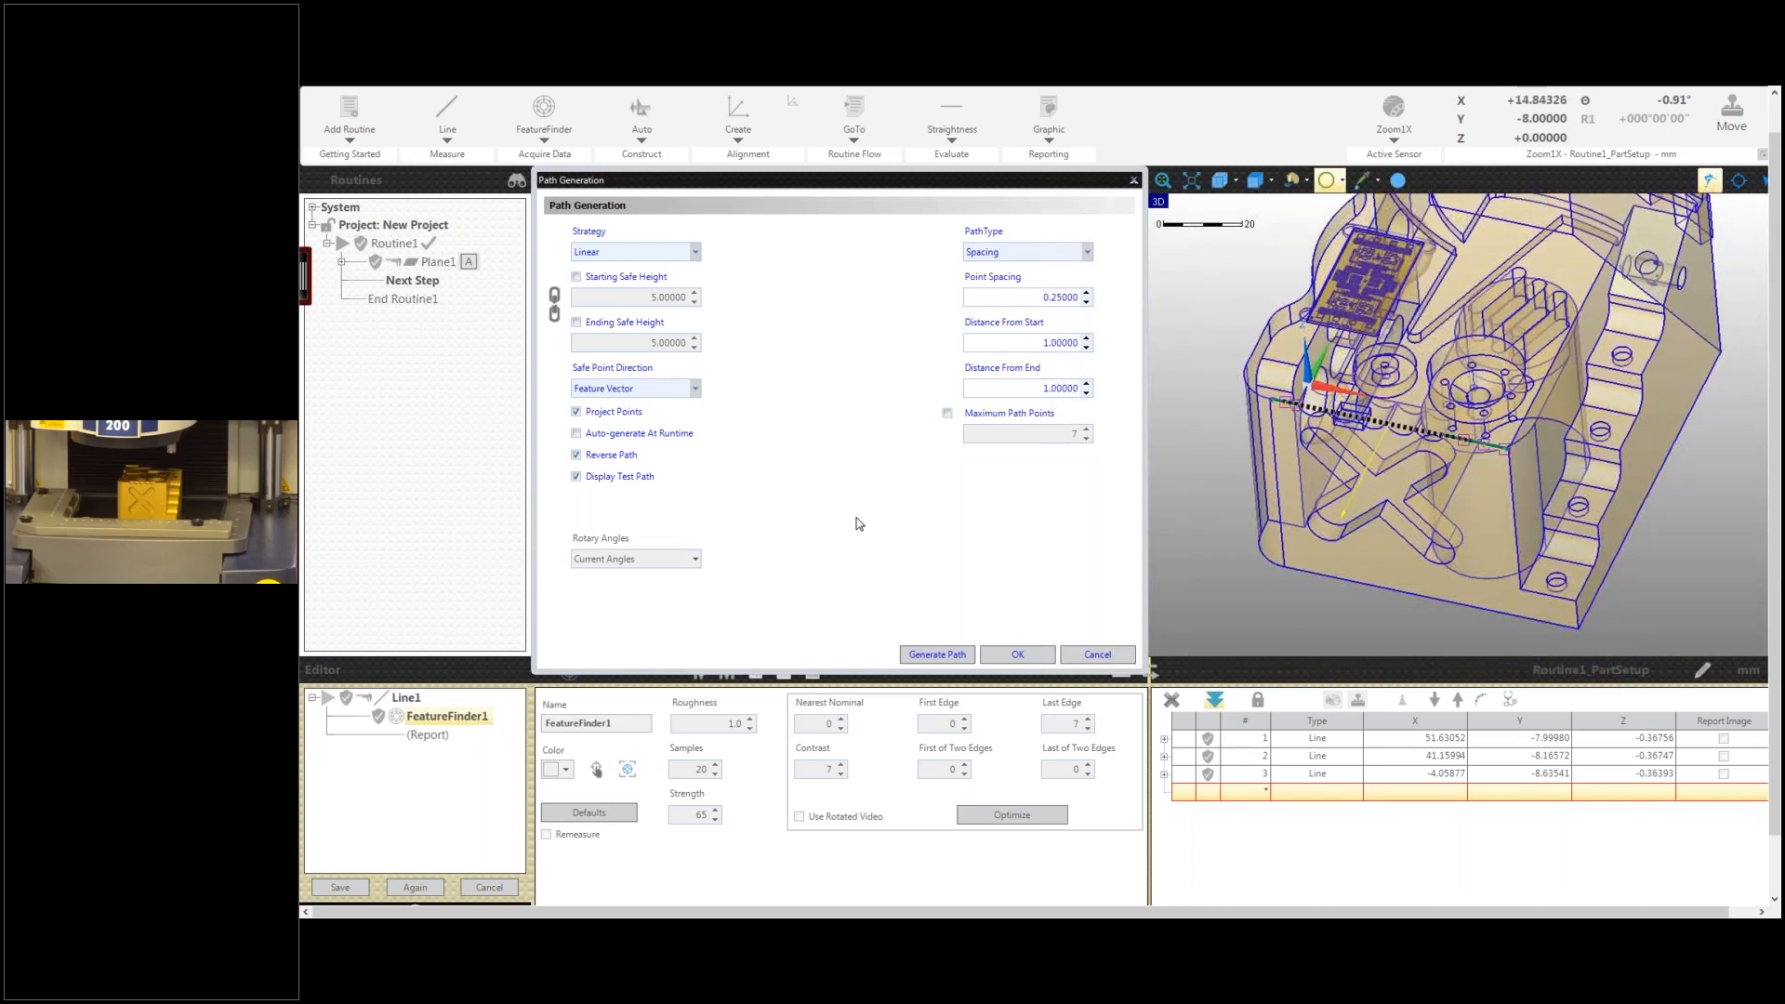
{"action": "left_click", "coordinate": [575, 457]}
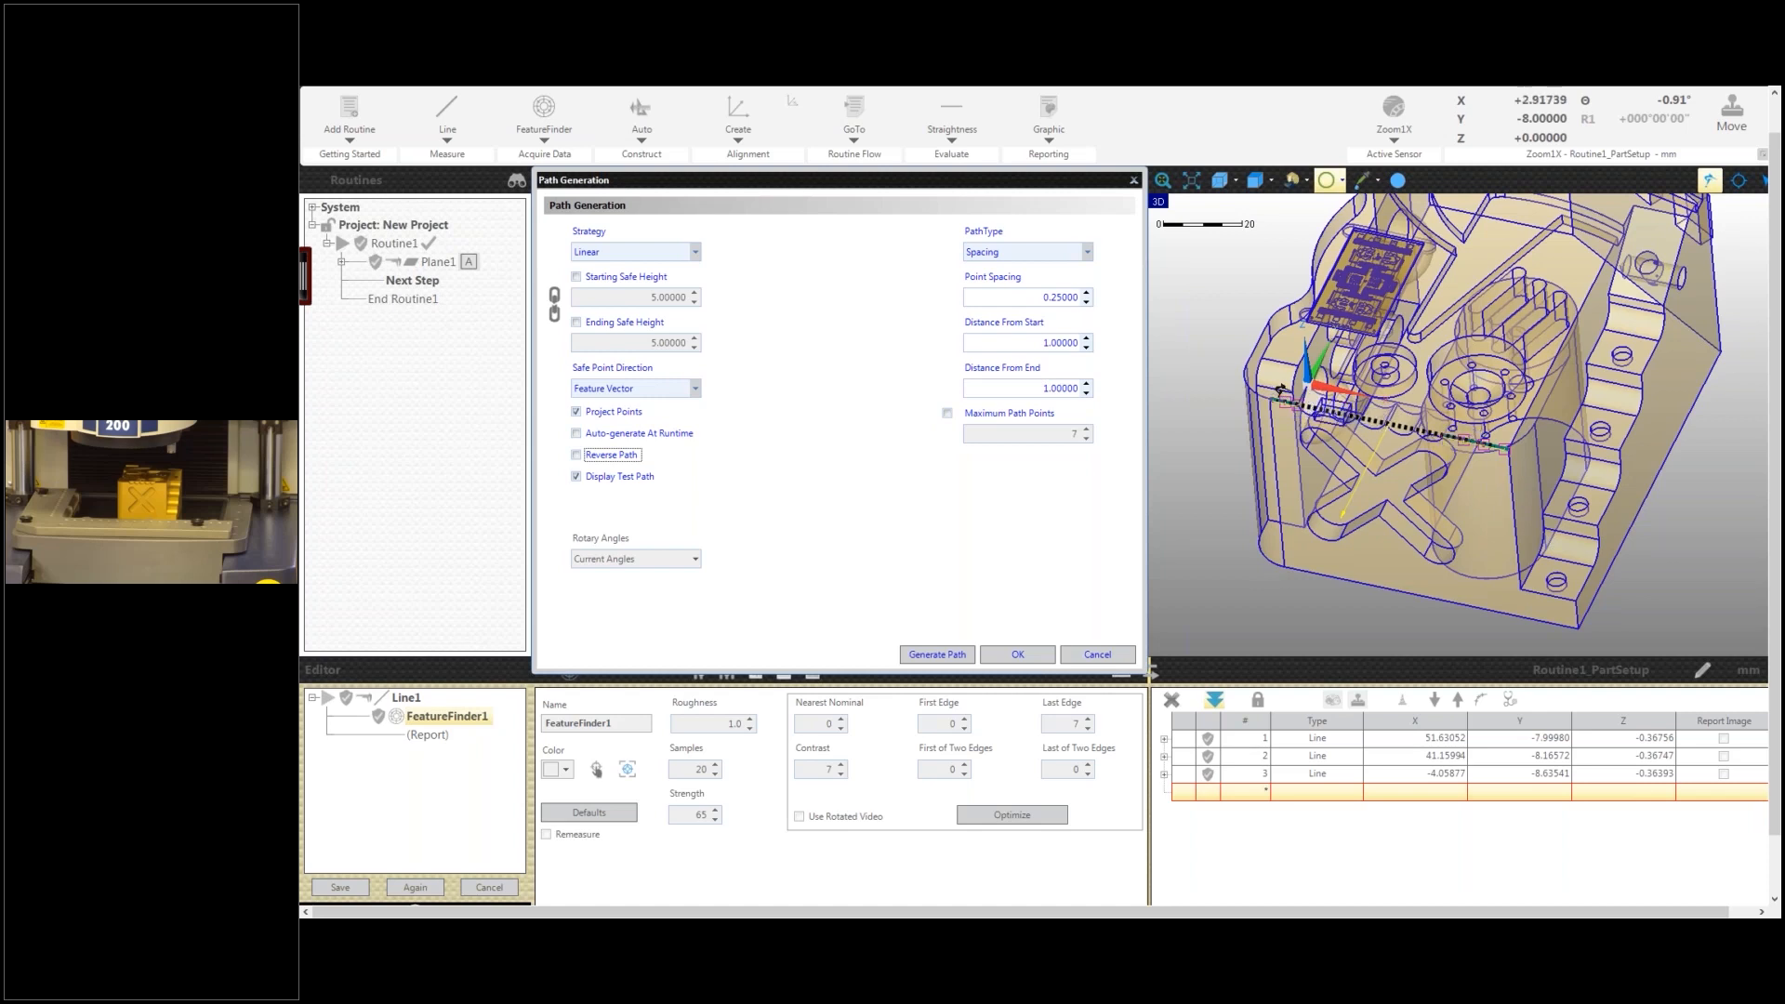
Step: Try a distance from end of 1.56 on the front line's path and return it to 1
{"action": "scroll", "coordinate": [1236, 376], "scroll_direction": "up", "scroll_amount": 4}
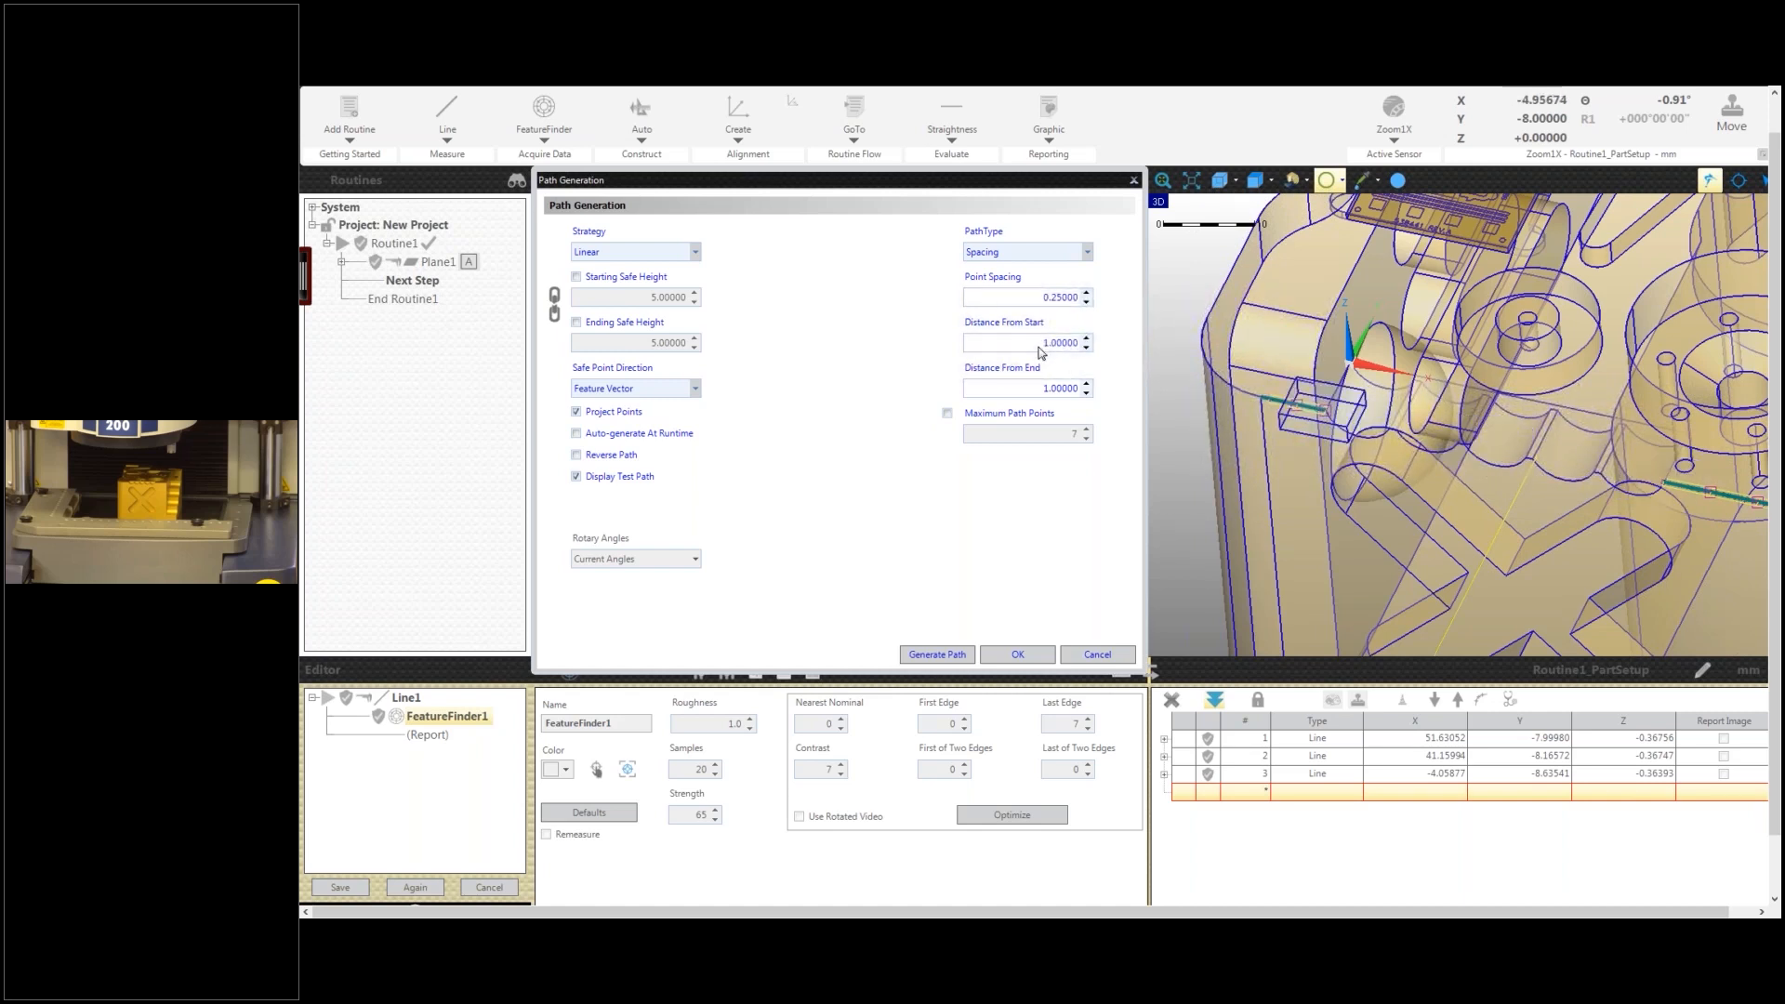
{"action": "scroll", "coordinate": [1199, 382], "scroll_direction": "up", "scroll_amount": 5}
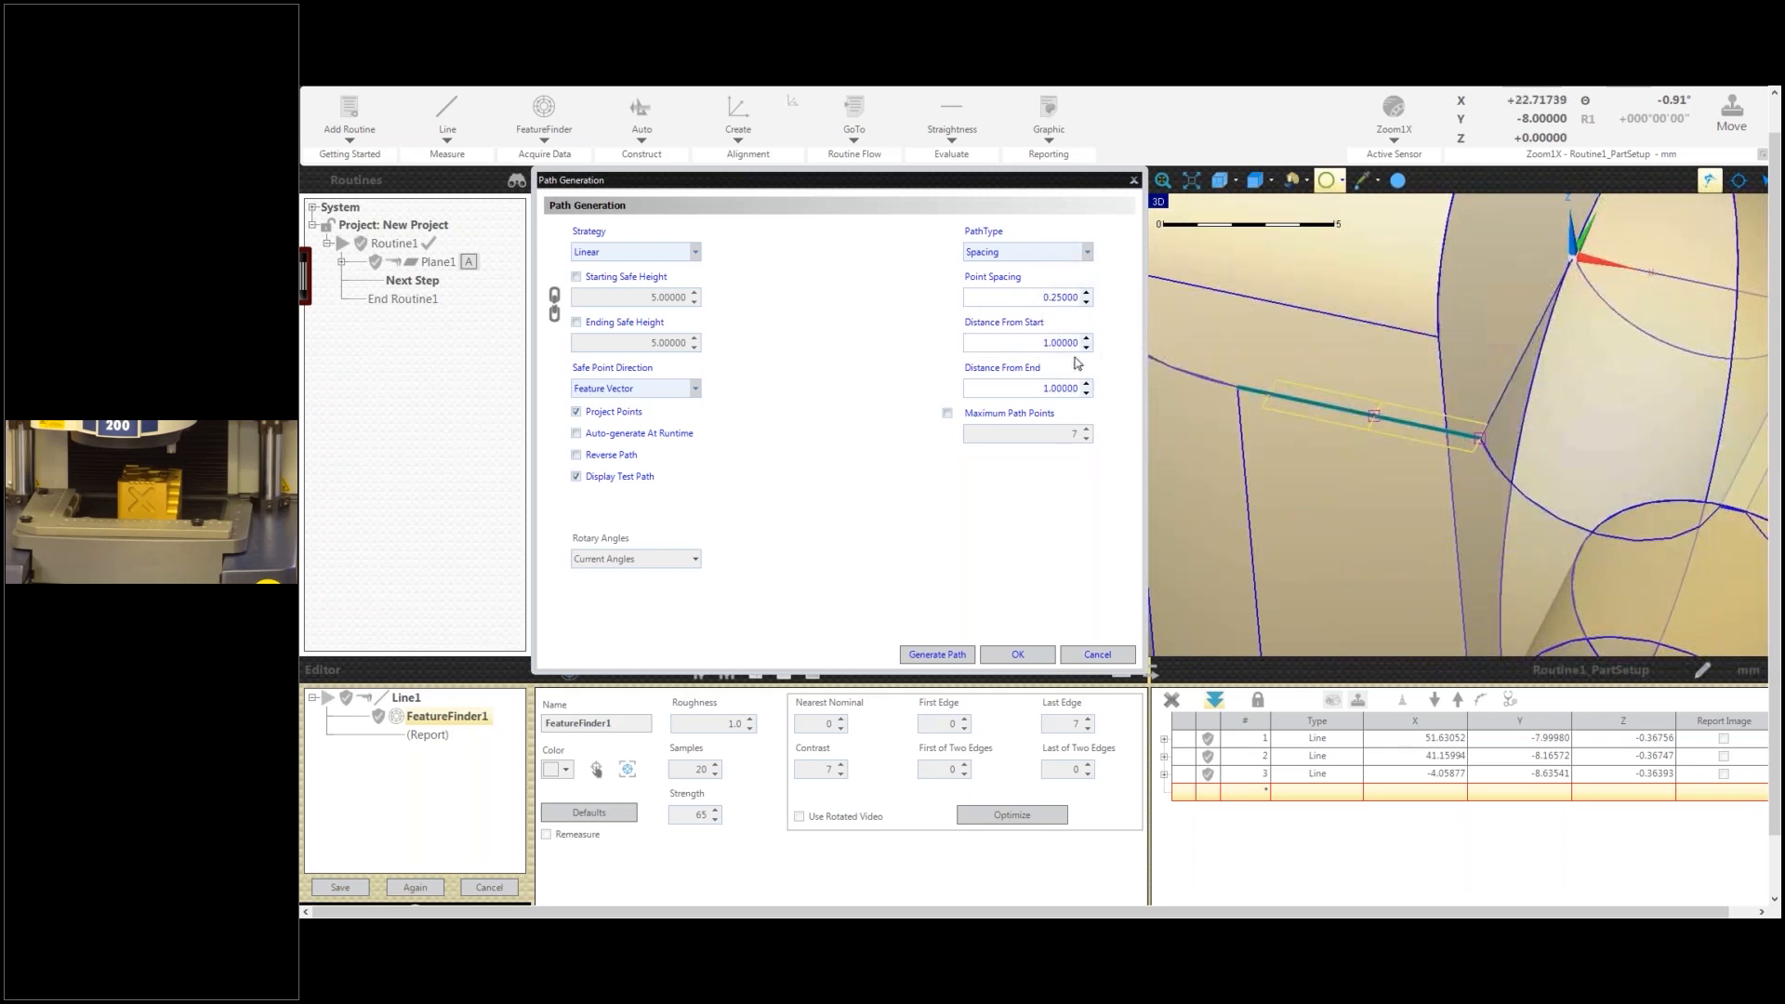
{"action": "left_click", "coordinate": [1033, 394]}
{"action": "type", "text": "1.56"}
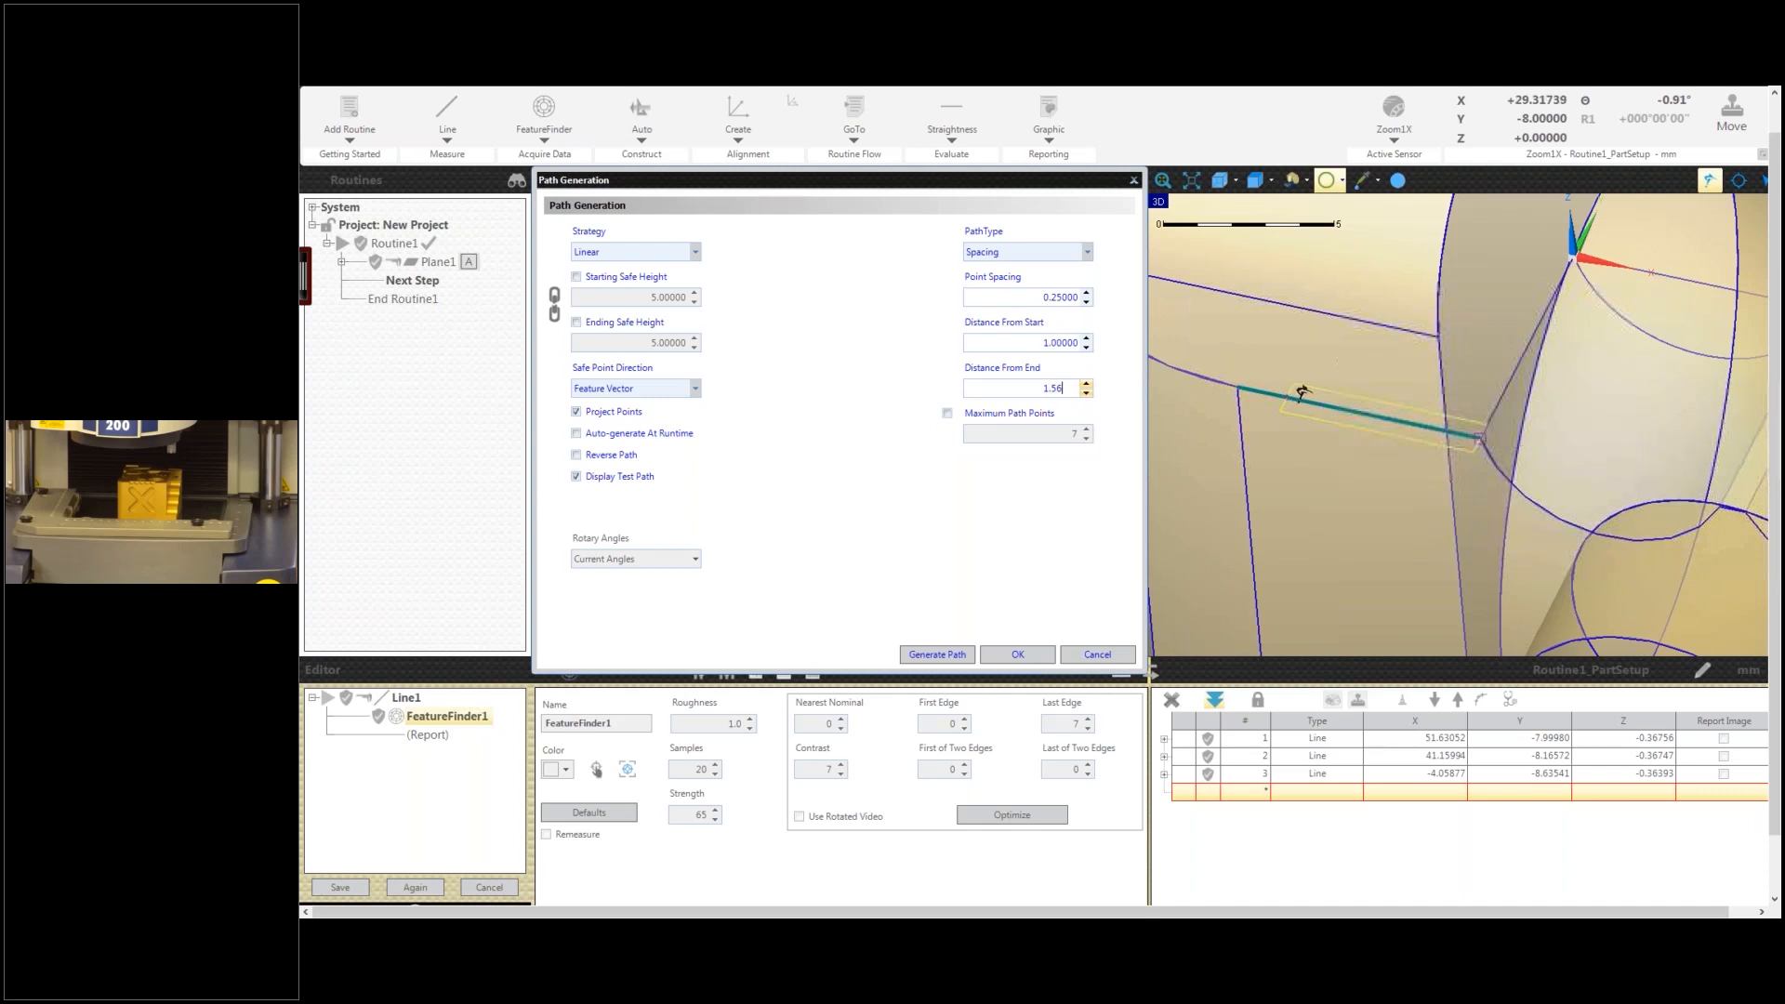
{"action": "key", "text": "BackSpace"}
{"action": "key", "text": "BackSpace"}
{"action": "key", "text": "BackSpace"}
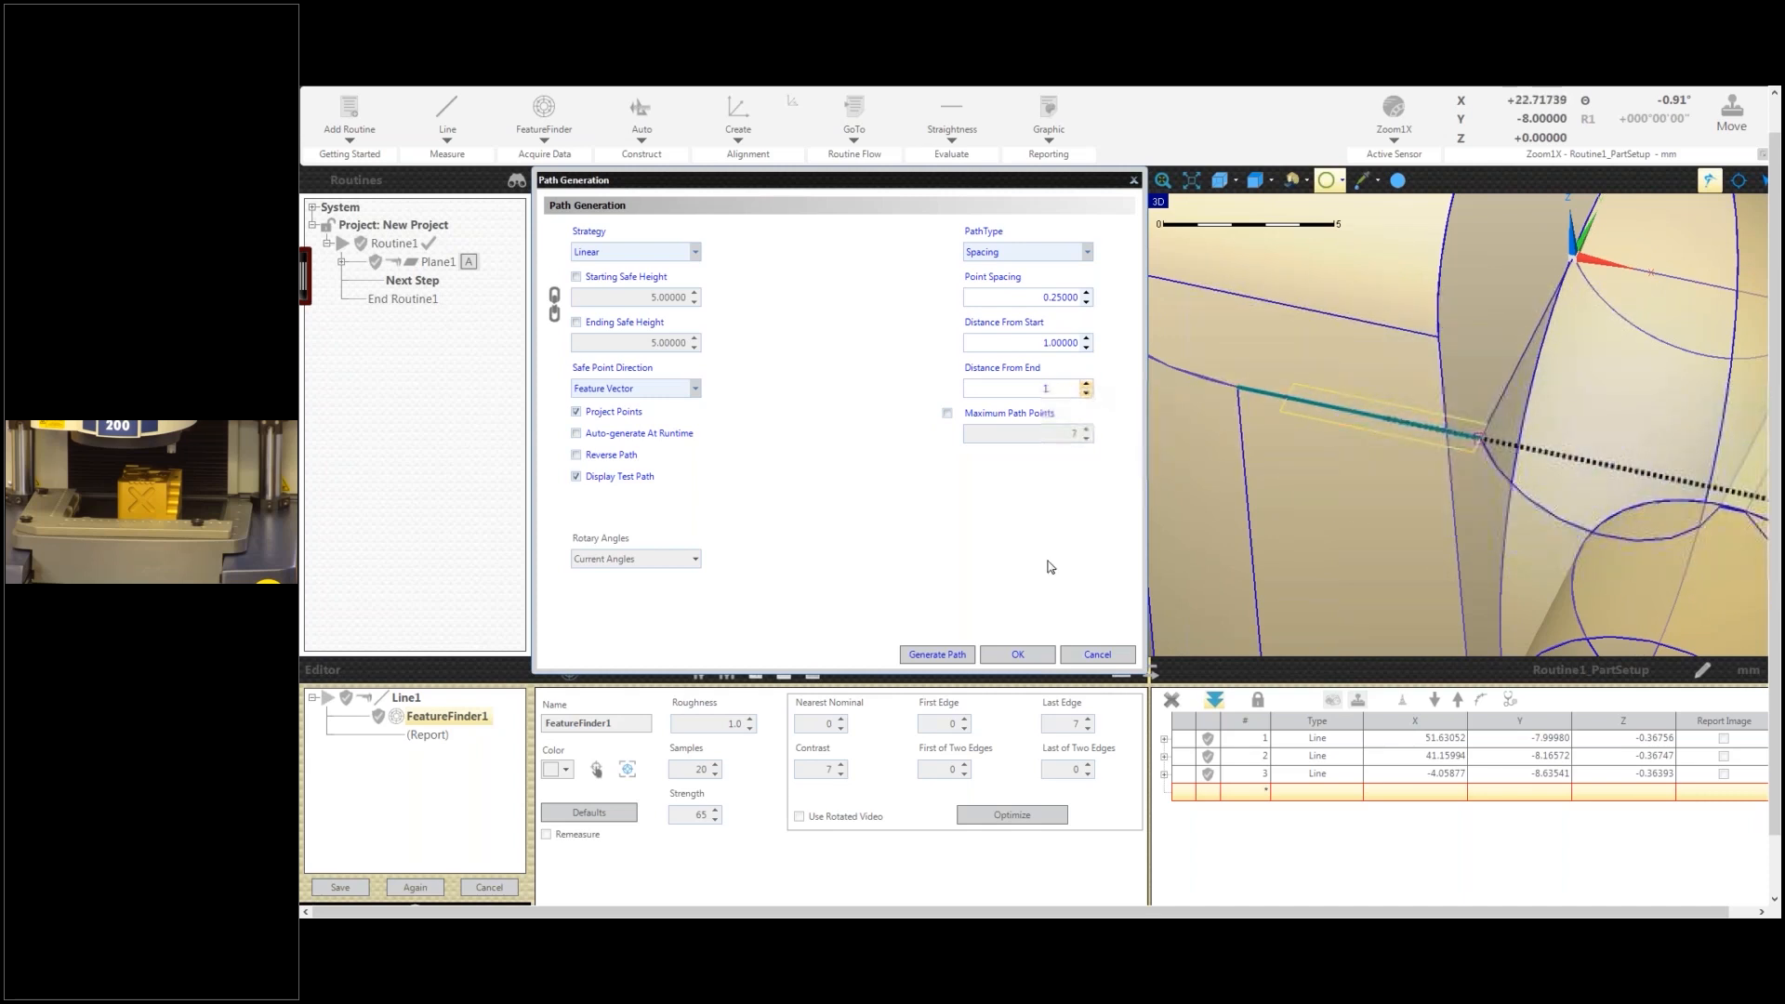
Step: Generate the front line's FeatureFinder path with 0.25 point spacing and accept it so the edge targets are measured
{"action": "left_click", "coordinate": [946, 657]}
{"action": "scroll", "coordinate": [1376, 499], "scroll_direction": "down", "scroll_amount": 2}
{"action": "scroll", "coordinate": [1379, 496], "scroll_direction": "down", "scroll_amount": 5}
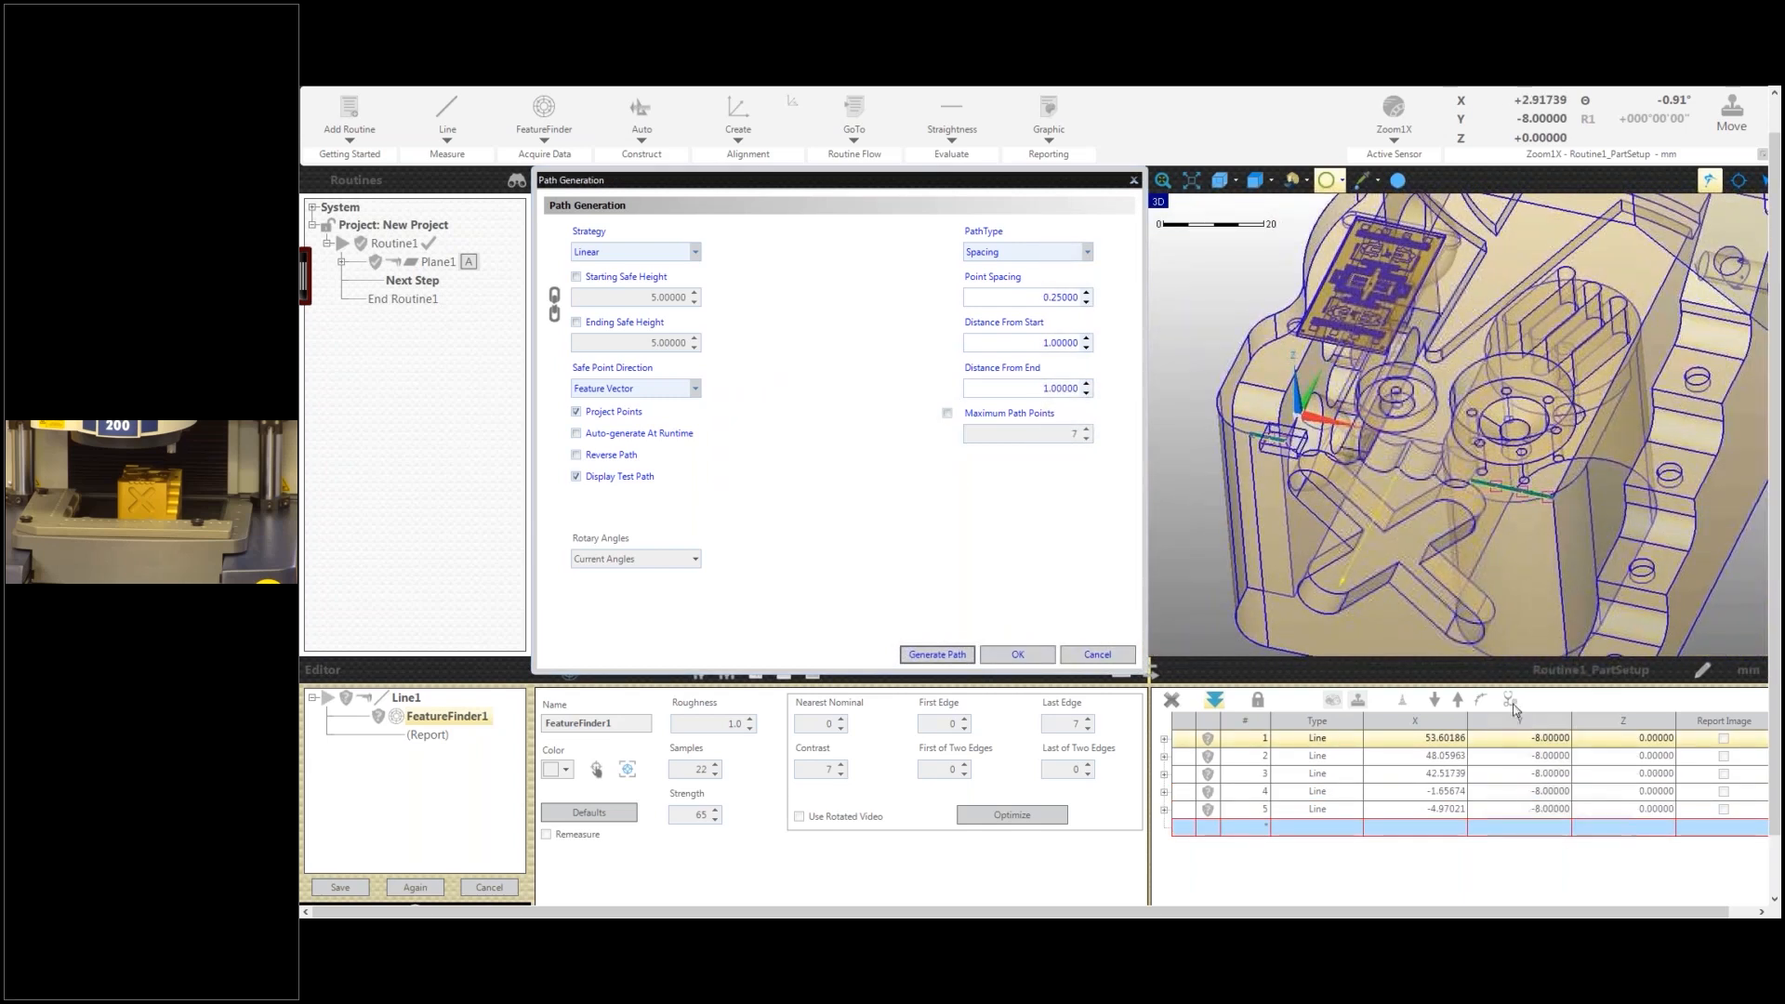
{"action": "left_click", "coordinate": [1018, 654]}
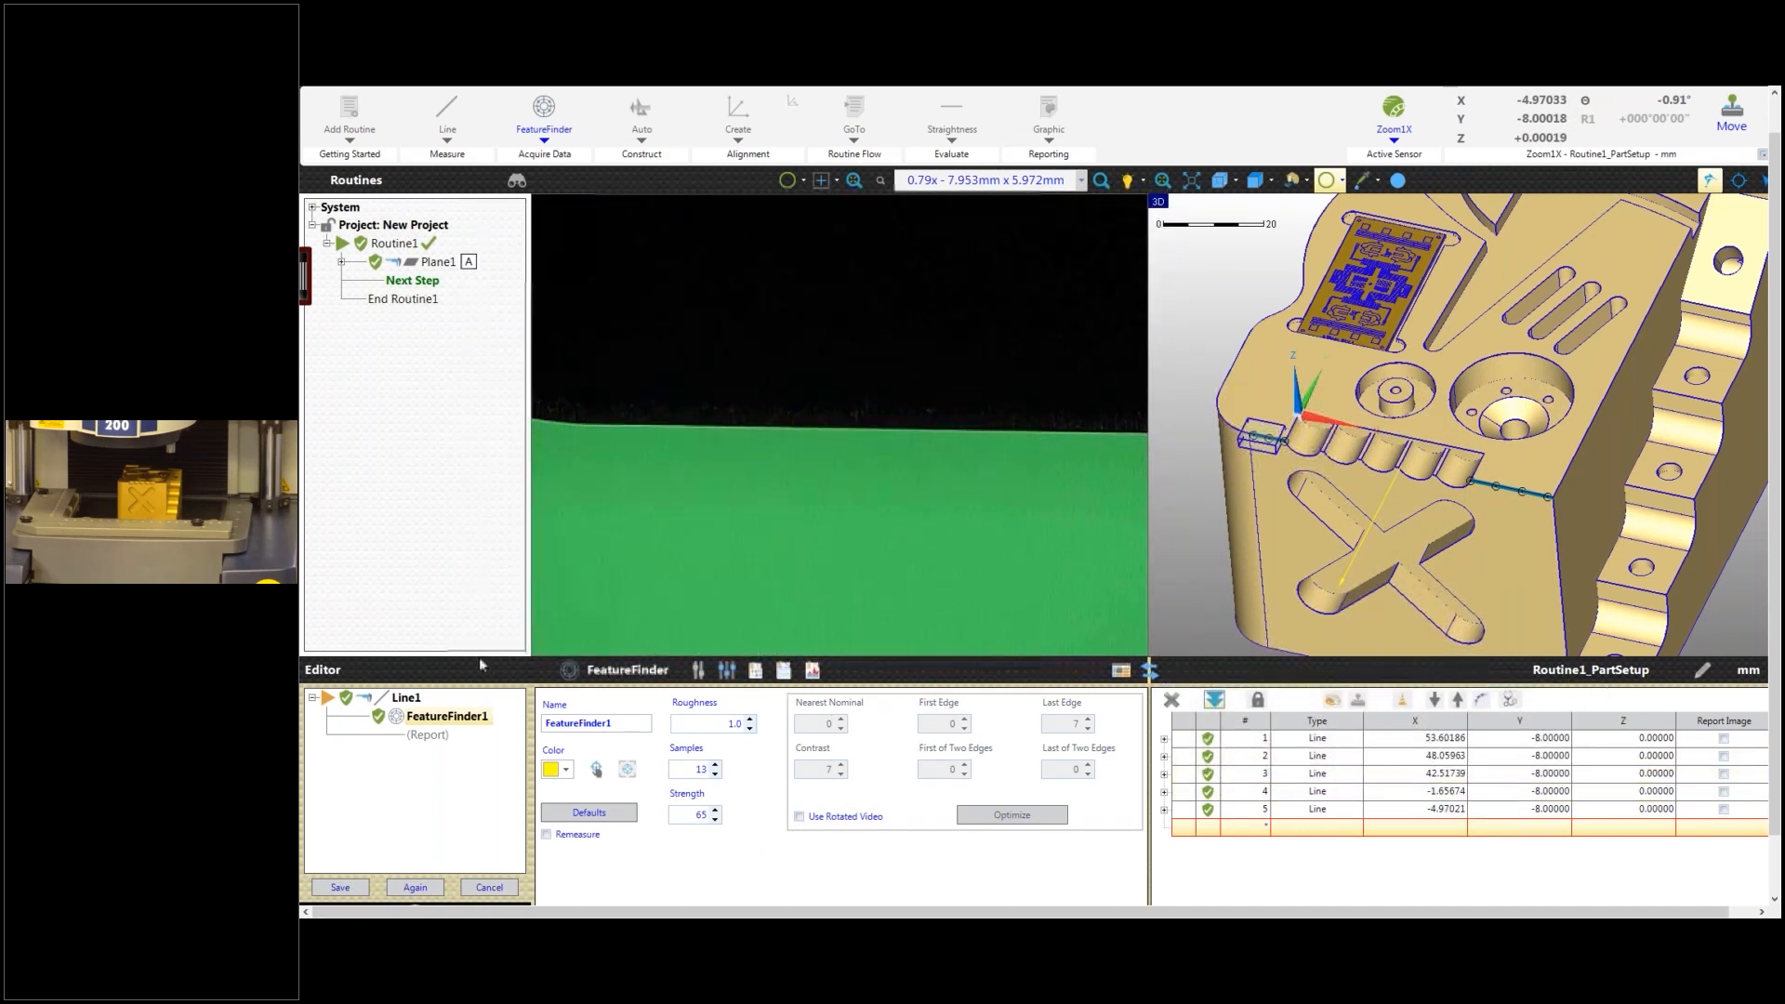
Step: Label the measured front edge line as datum B and save it to the routine
{"action": "left_click", "coordinate": [413, 697]}
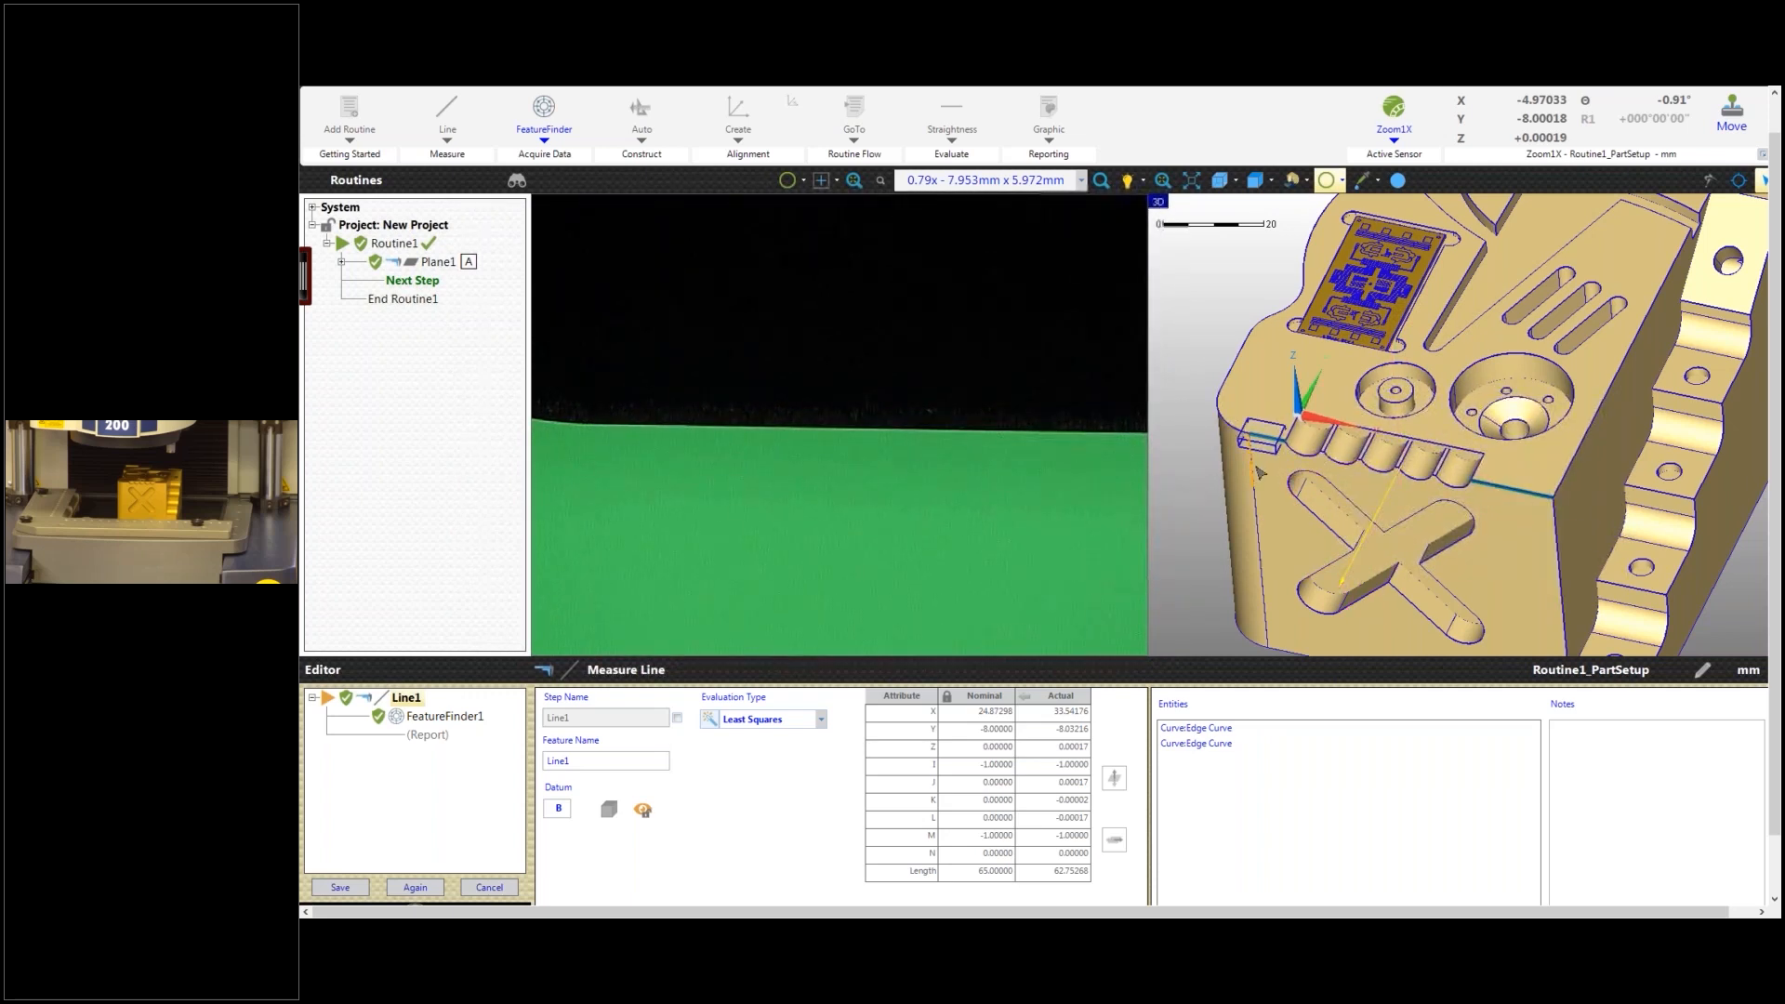
{"action": "middle_click_drag", "start_coordinate": [1260, 473], "coordinate": [1539, 432]}
{"action": "scroll", "coordinate": [1539, 432], "scroll_direction": "down", "scroll_amount": 3}
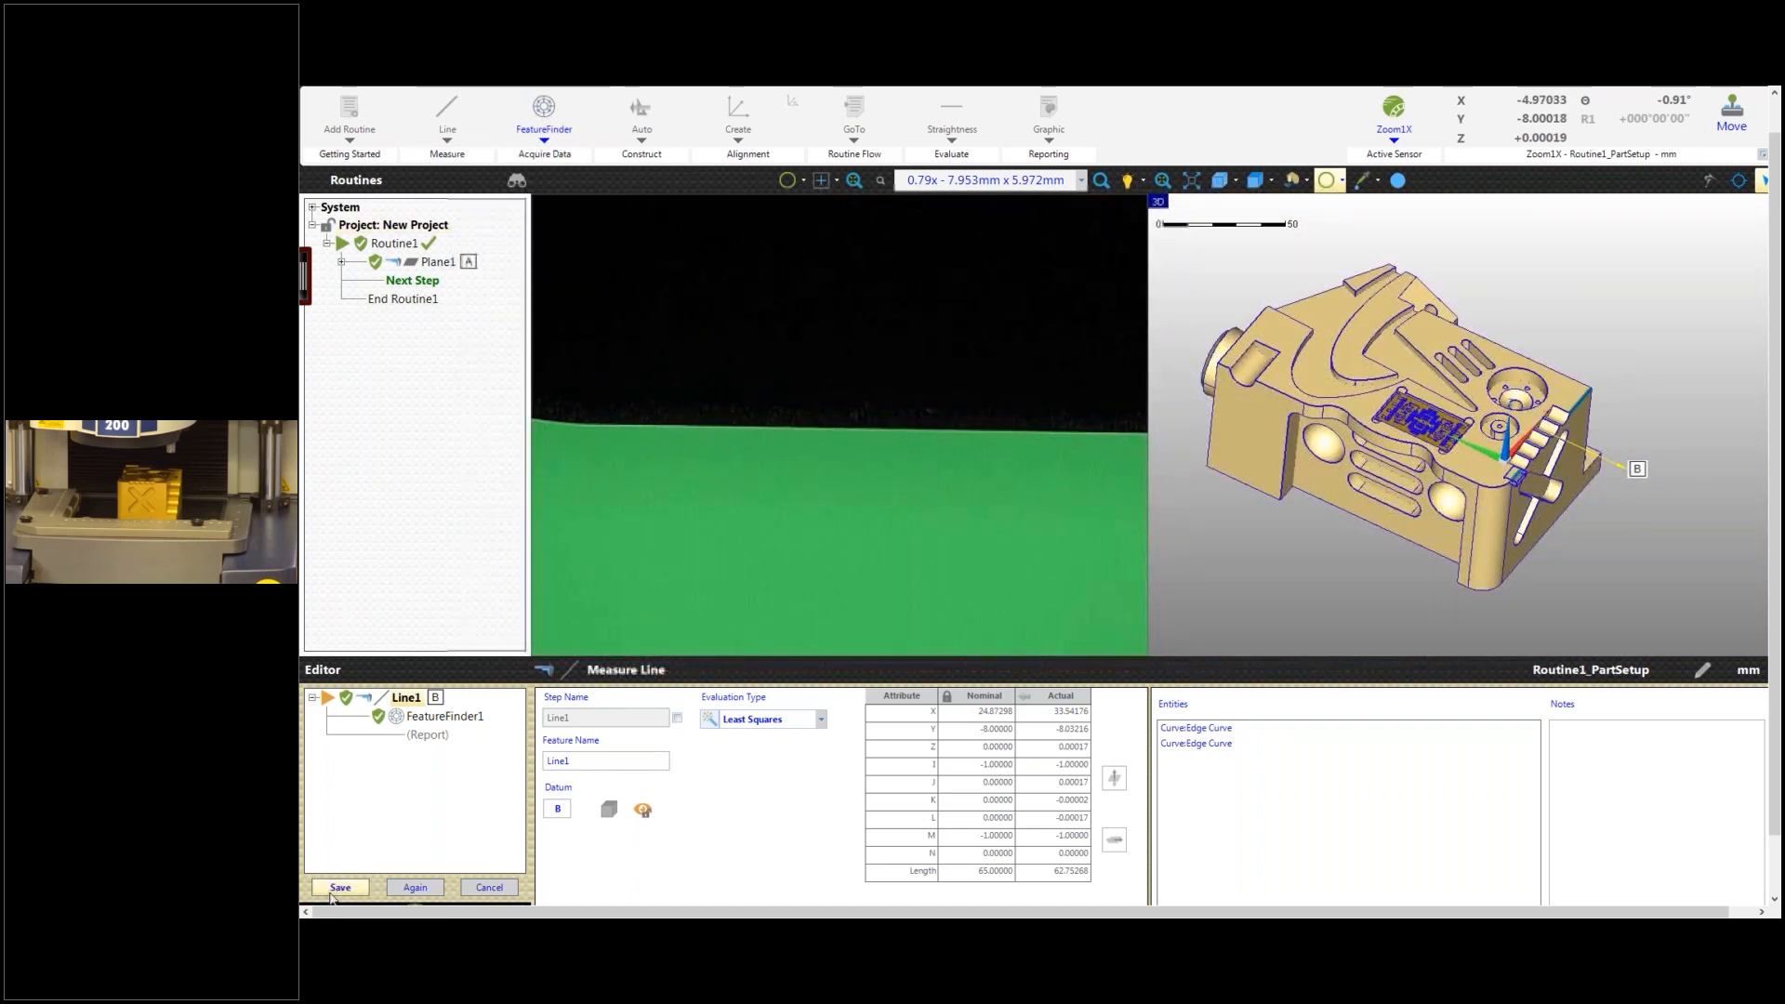
{"action": "left_click", "coordinate": [342, 888]}
Step: Start a second line measurement and take its nominals from the three top edge segments along the side with the round pockets
{"action": "left_click", "coordinate": [447, 112]}
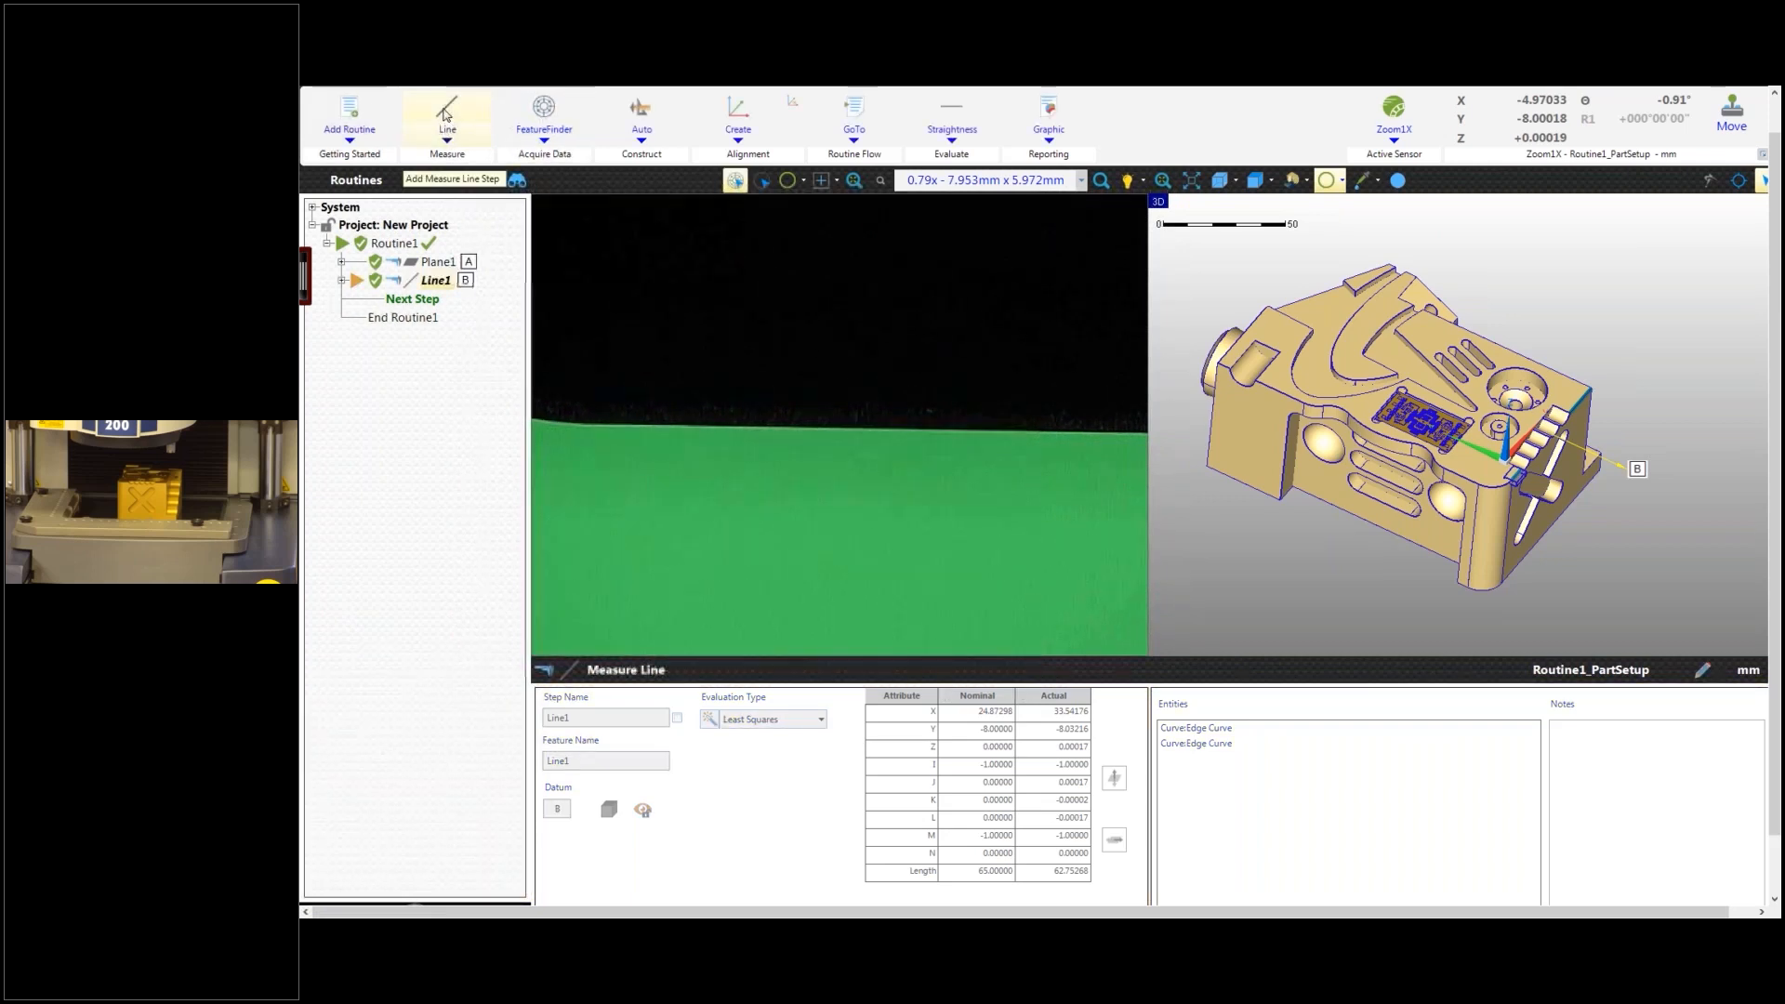
{"action": "scroll", "coordinate": [1467, 479], "scroll_direction": "up", "scroll_amount": 5}
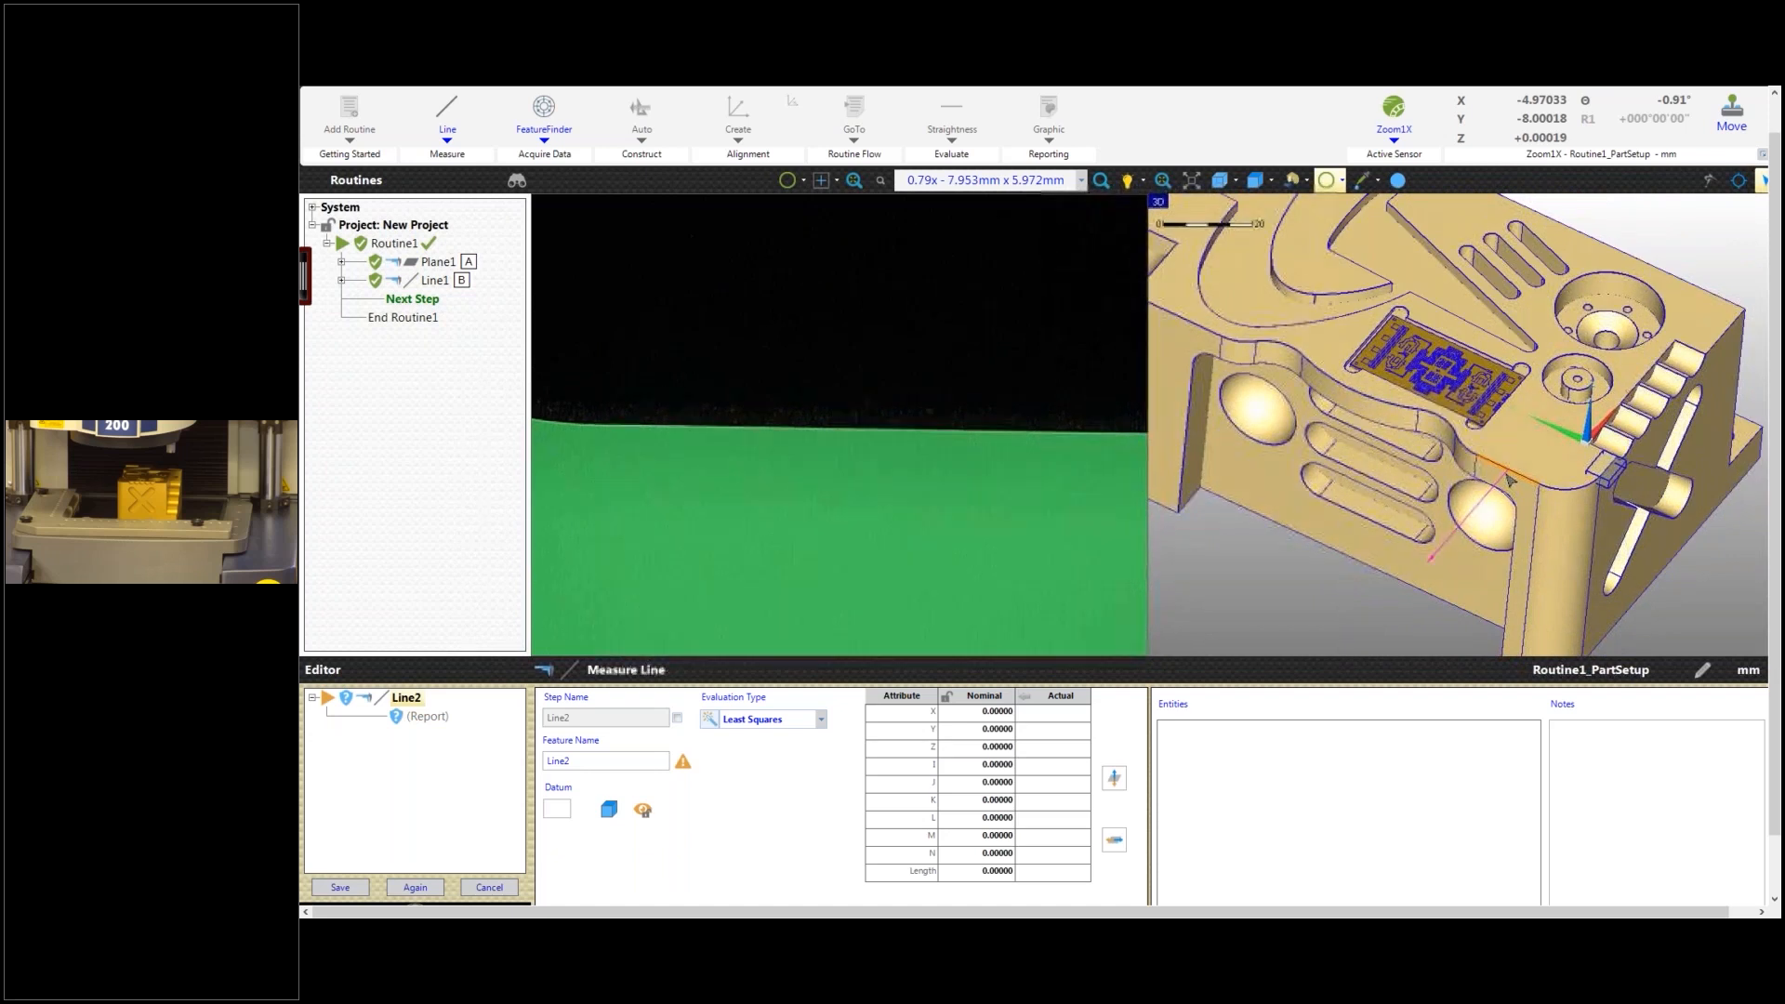
{"action": "left_click", "coordinate": [1498, 479]}
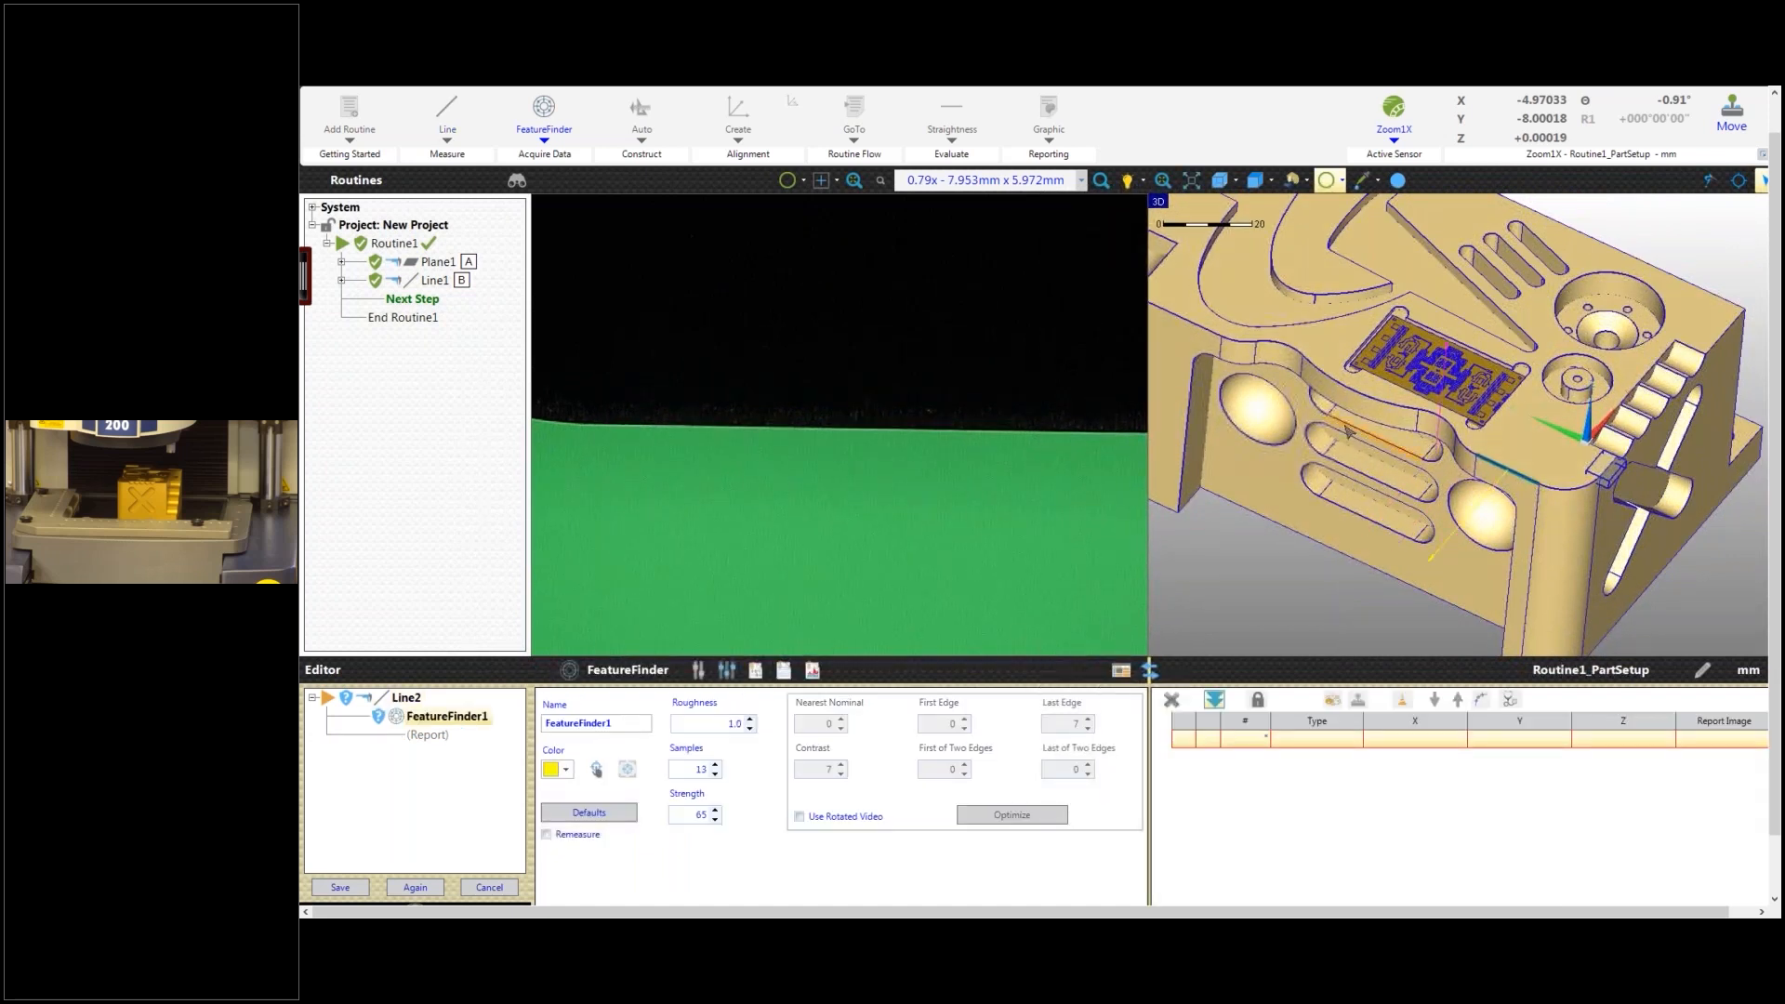
{"action": "middle_click_drag", "start_coordinate": [1348, 430], "coordinate": [1407, 461]}
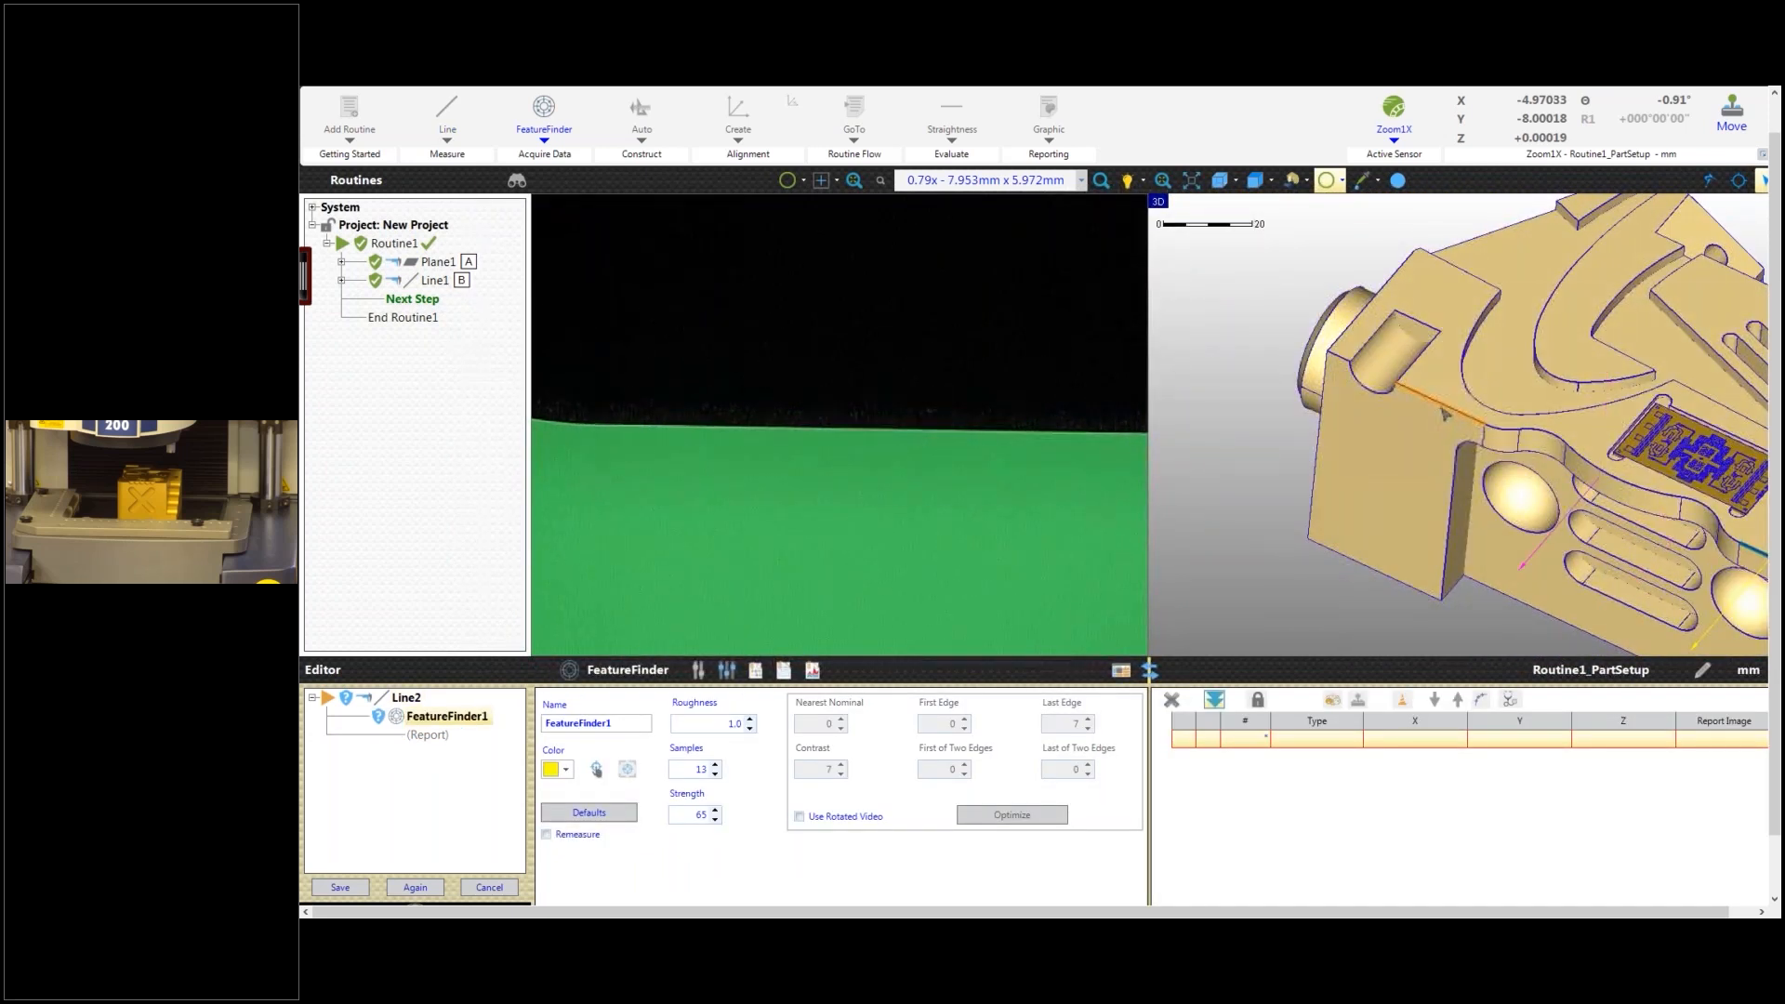
{"action": "scroll", "coordinate": [1446, 412], "scroll_direction": "up", "scroll_amount": 4}
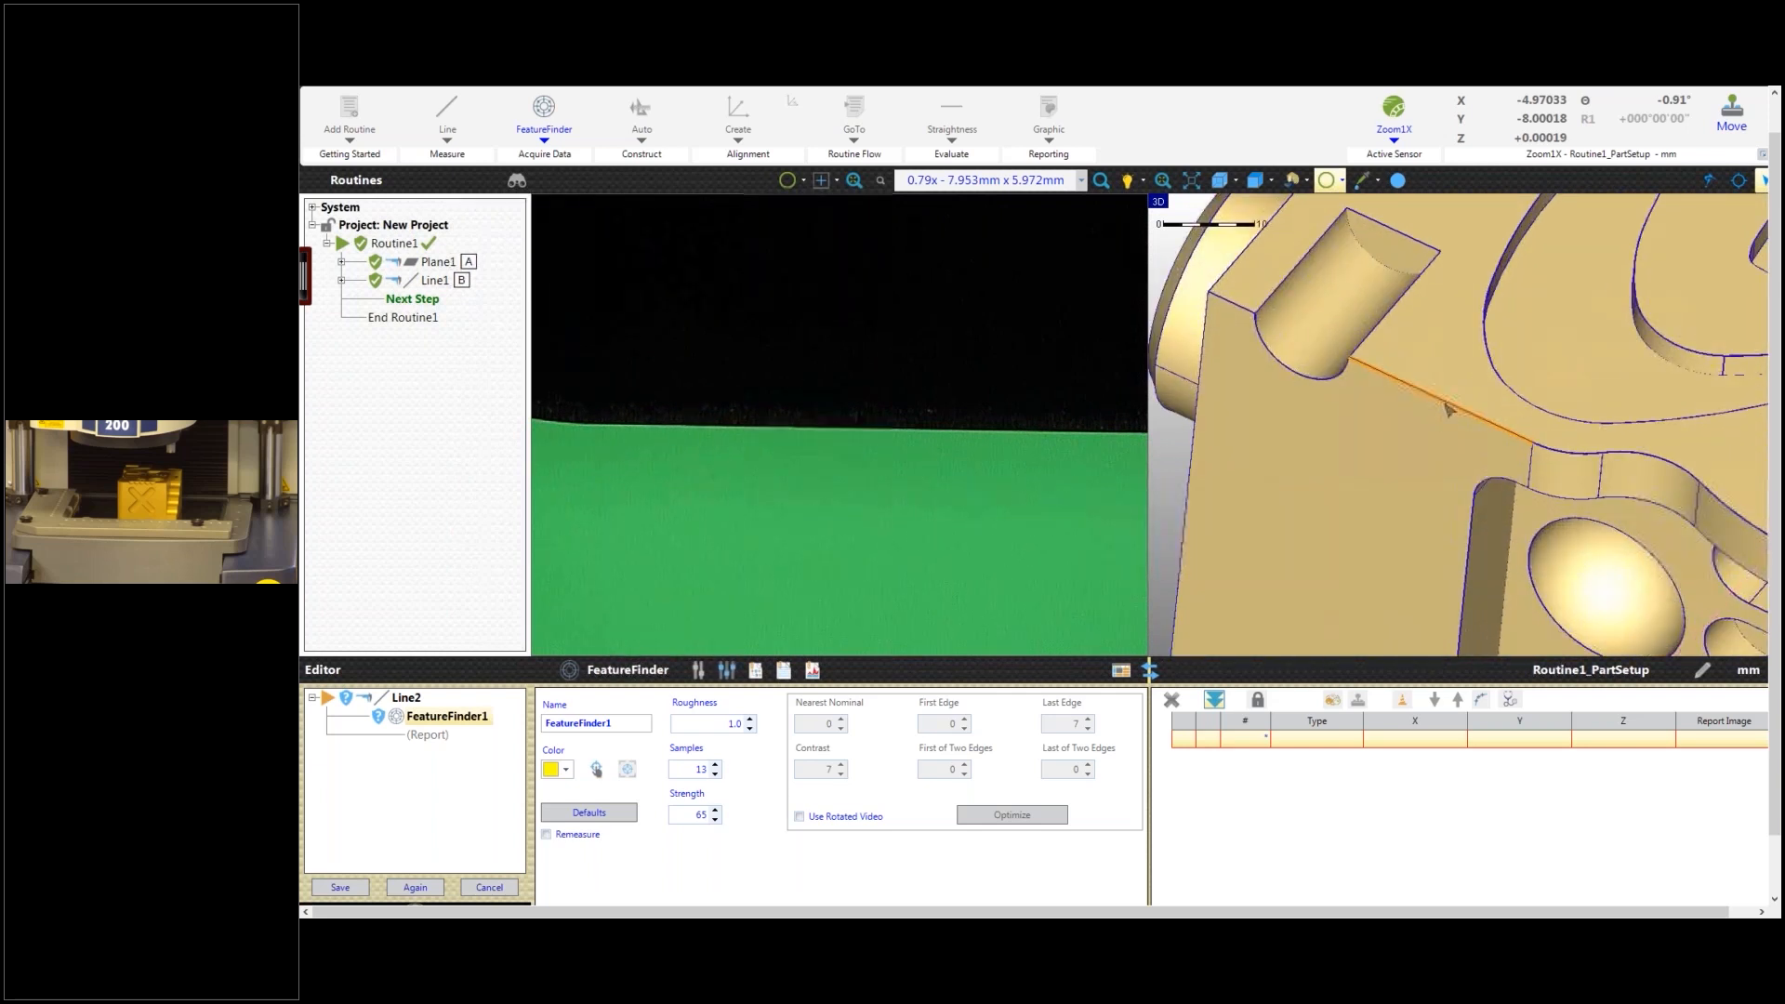
{"action": "scroll", "coordinate": [1439, 426], "scroll_direction": "down", "scroll_amount": 1}
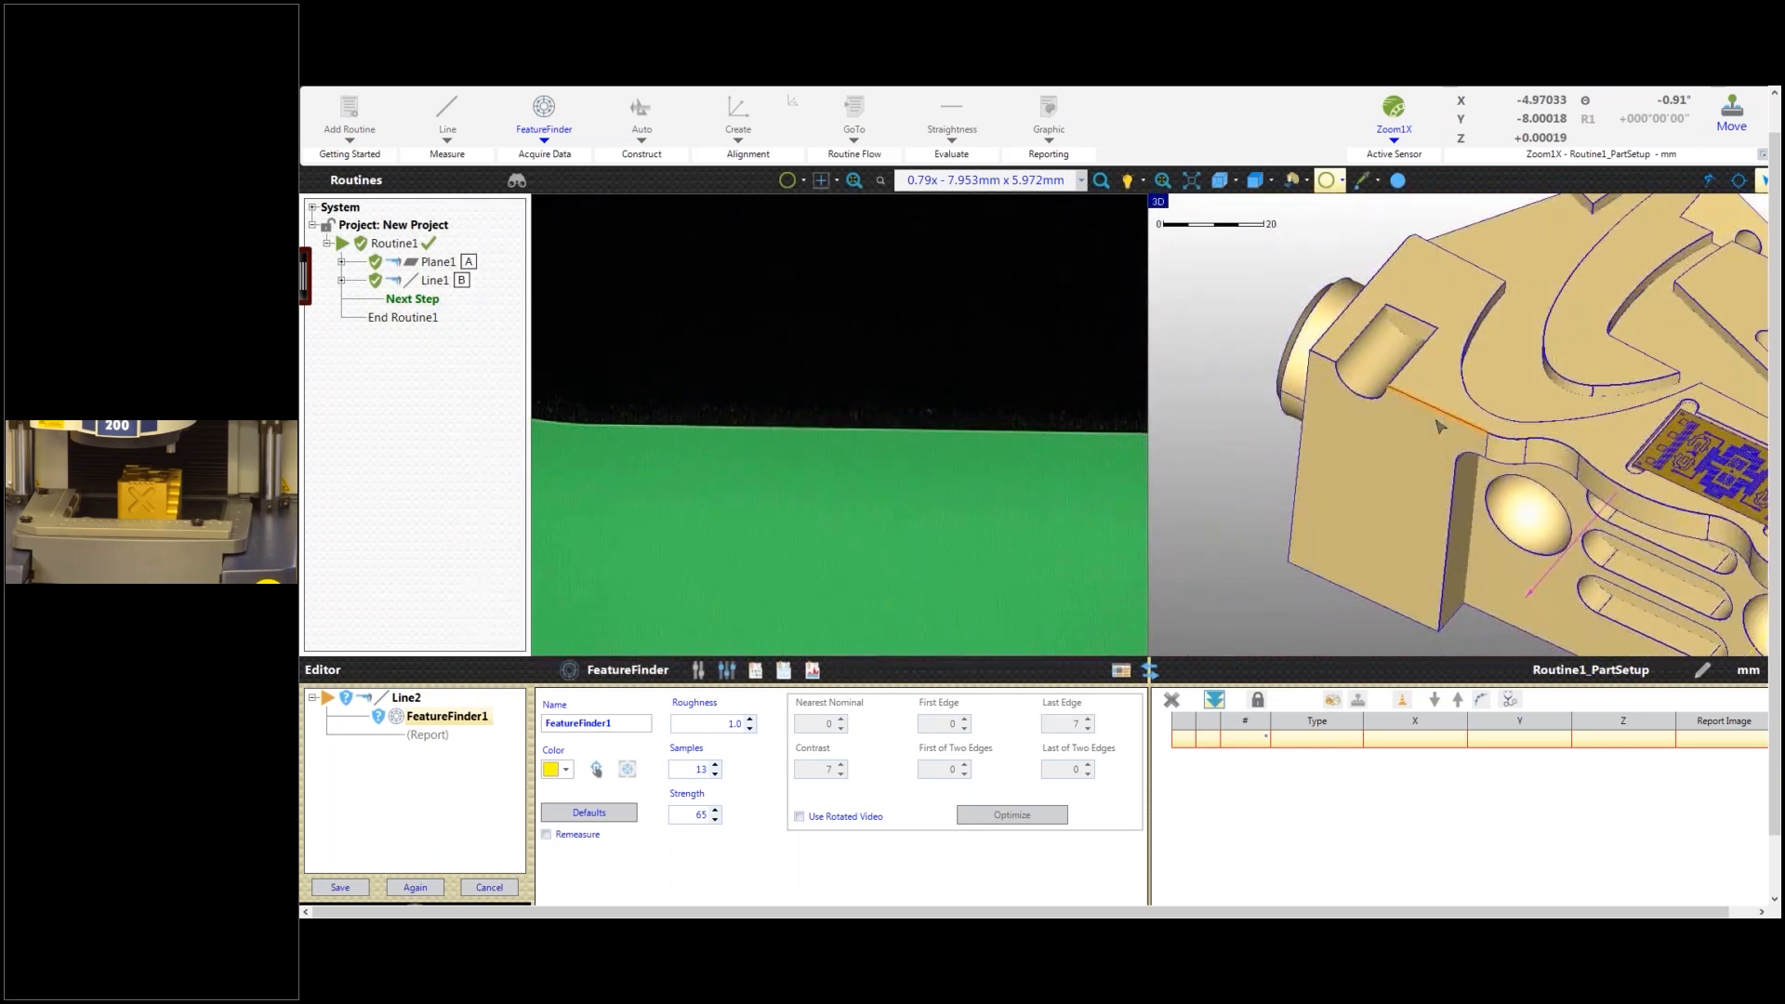
{"action": "left_click", "coordinate": [1439, 425]}
{"action": "left_click", "coordinate": [1325, 370]}
{"action": "scroll", "coordinate": [1444, 411], "scroll_direction": "down", "scroll_amount": 5}
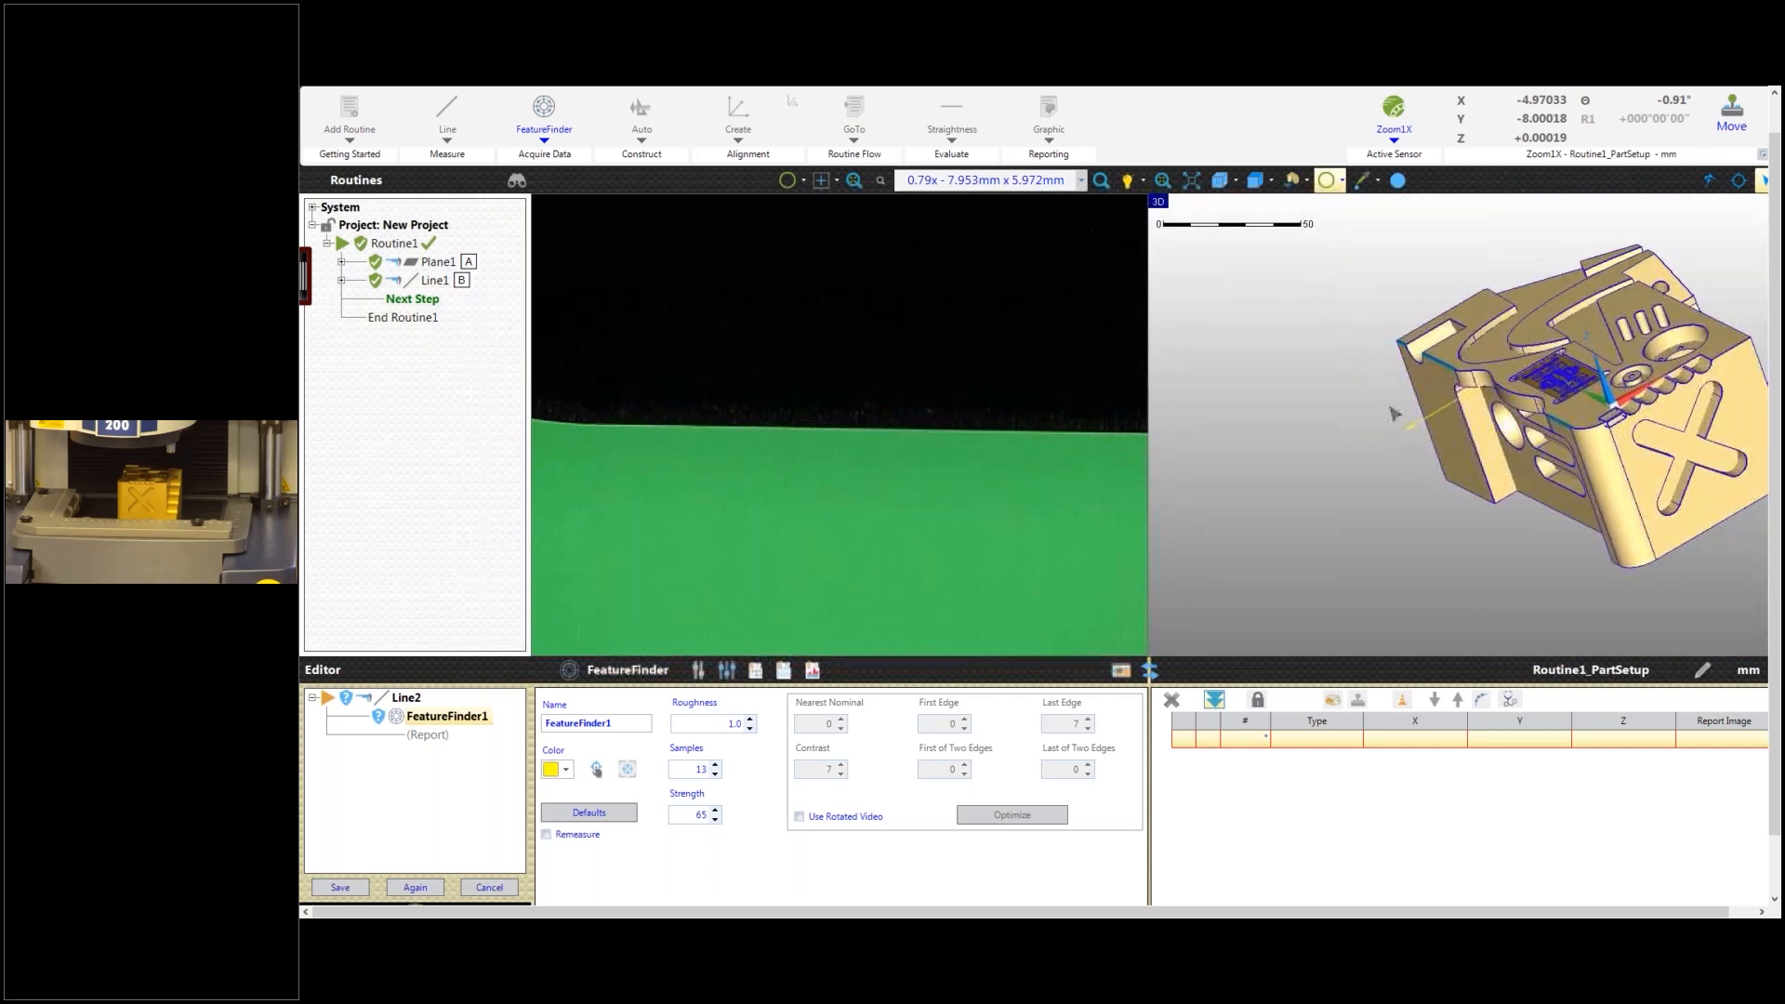
{"action": "middle_click_drag", "start_coordinate": [1448, 459], "coordinate": [1395, 390]}
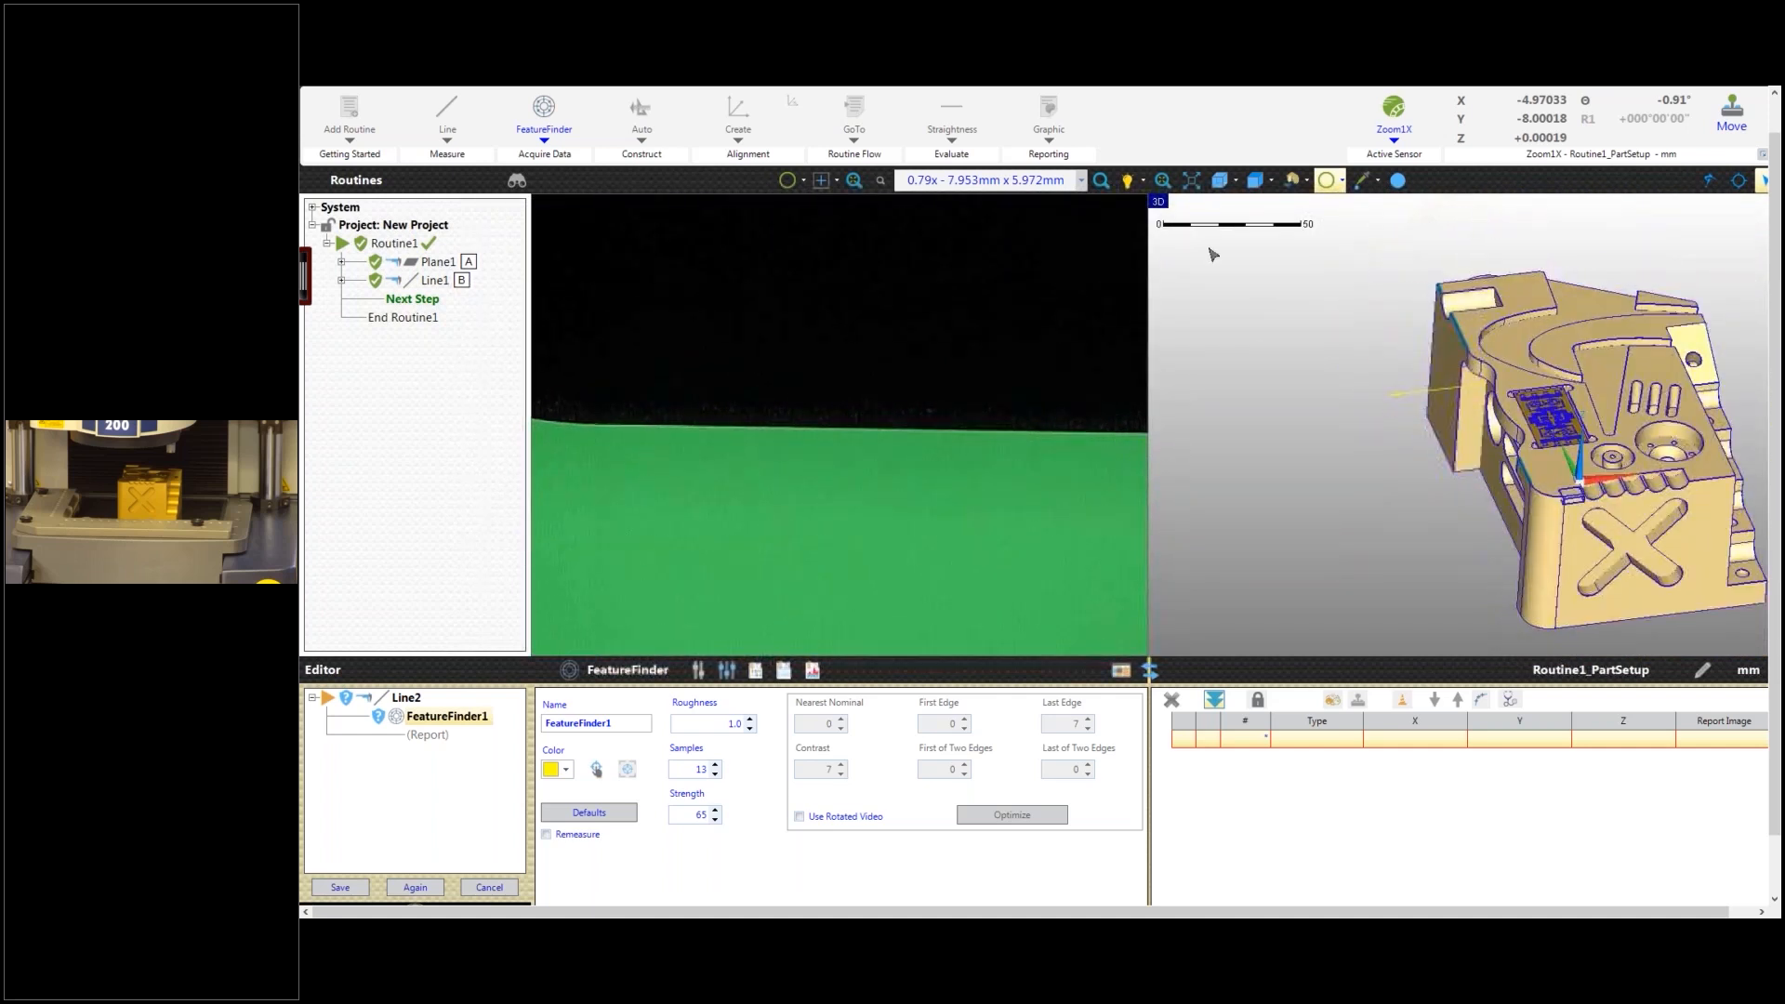
Step: Add a FeatureFinder to the side line and generate and run a reversed linear path with 0.25 spacing and the test path displayed
{"action": "left_click", "coordinate": [555, 107]}
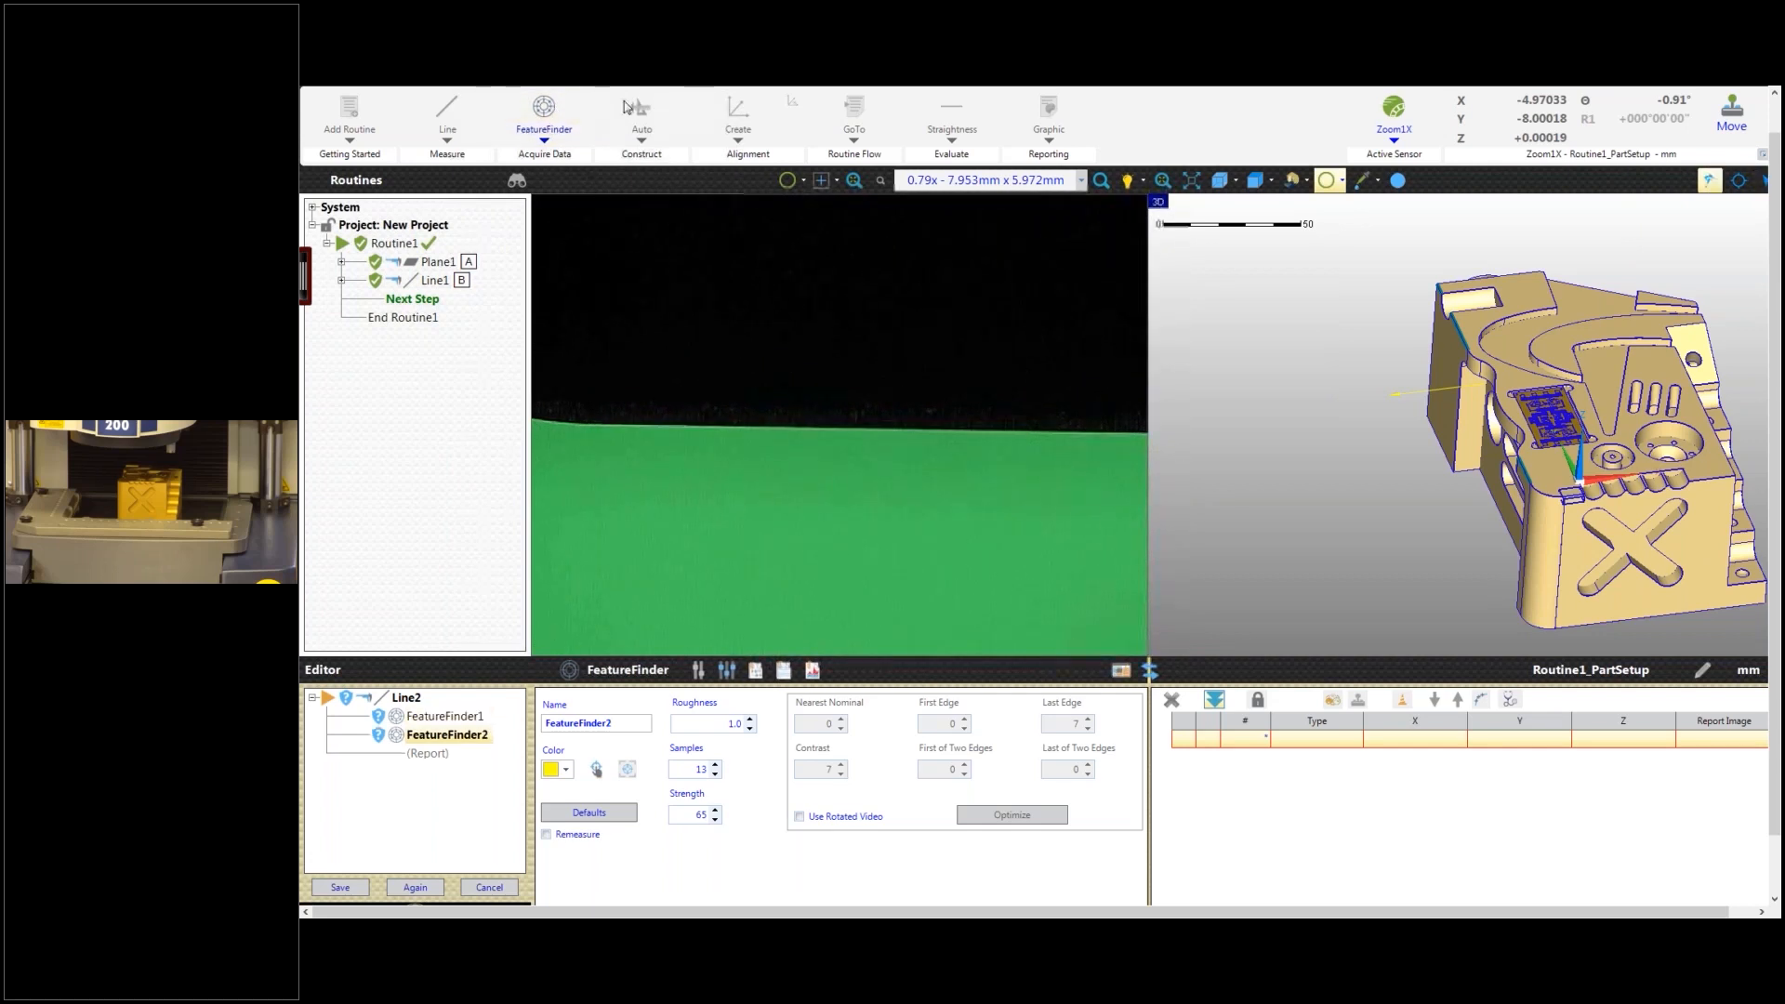
{"action": "left_click", "coordinate": [1480, 701]}
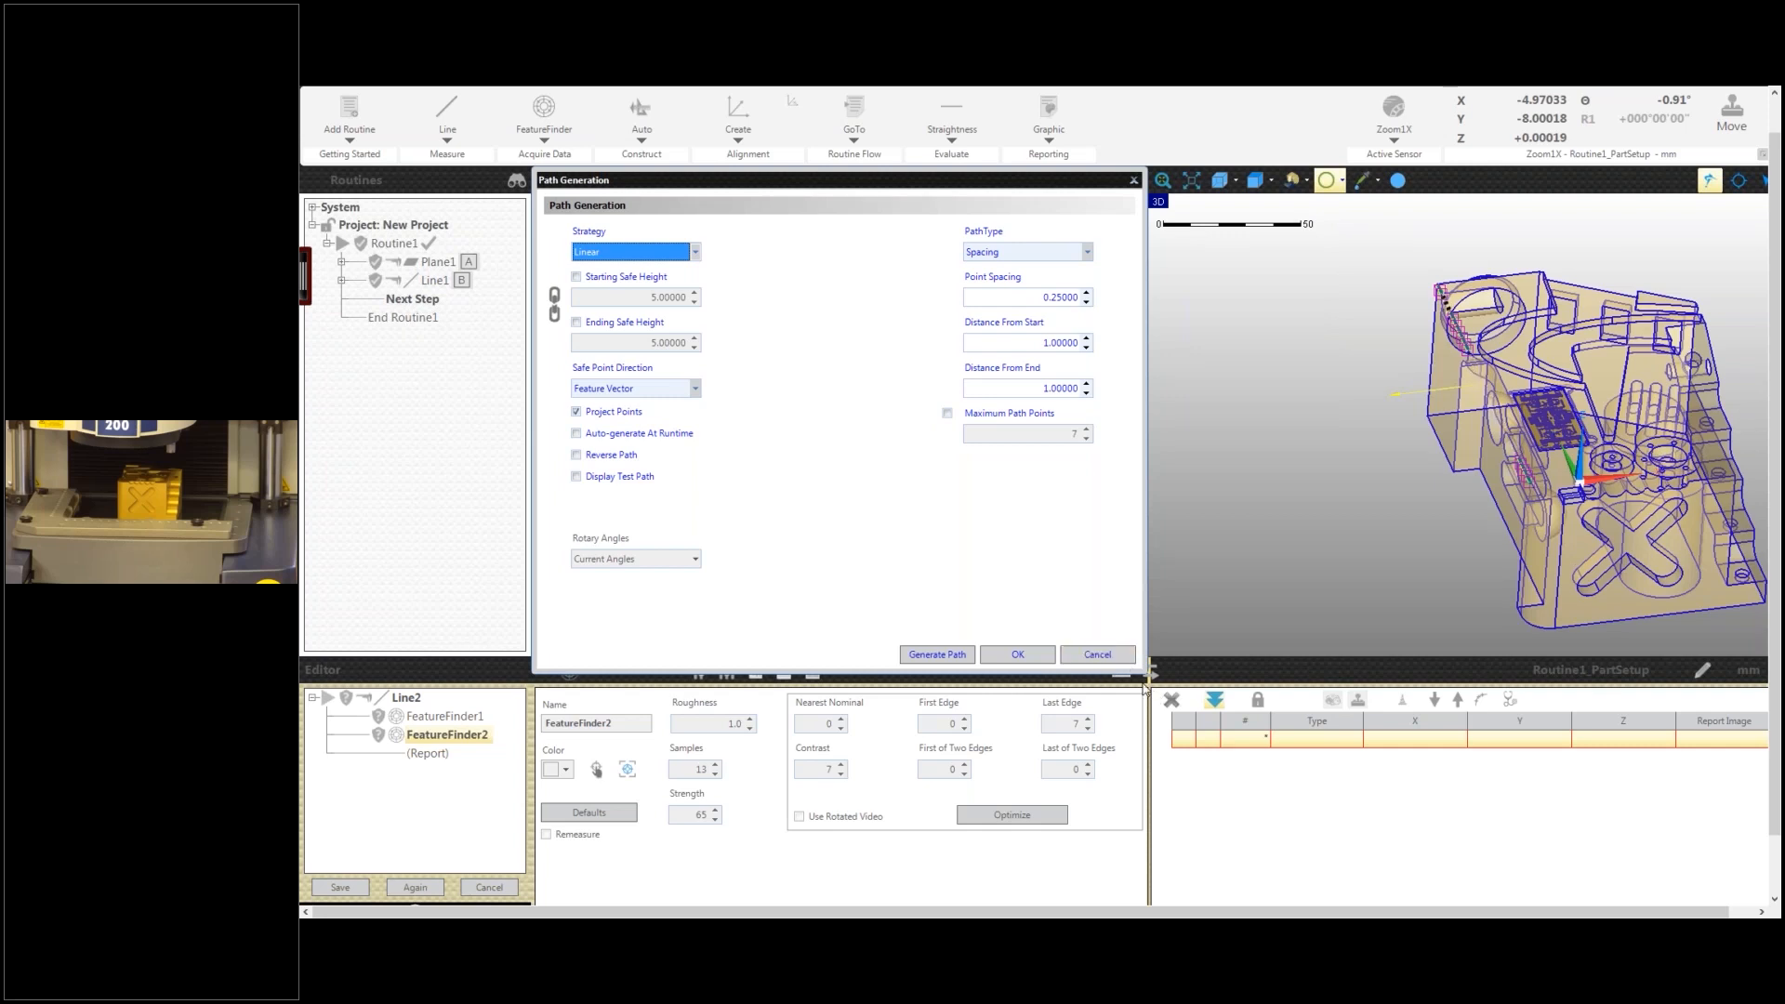
{"action": "left_click", "coordinate": [576, 476]}
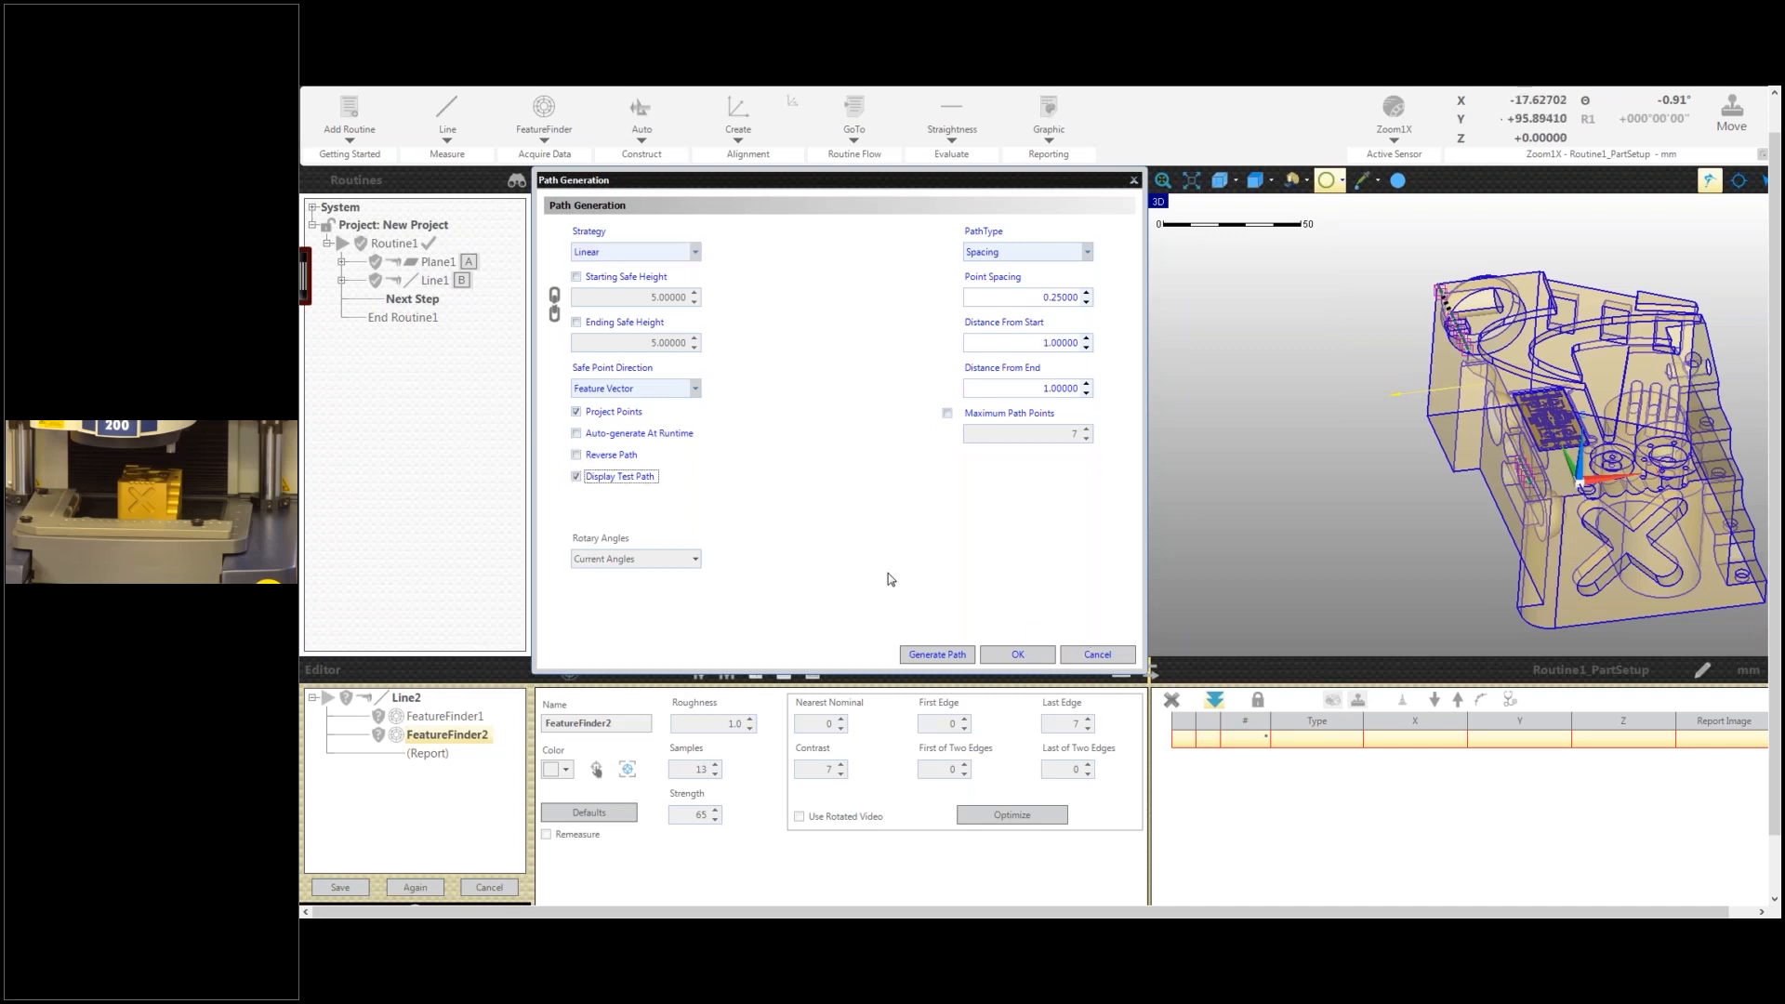
{"action": "left_click", "coordinate": [577, 455]}
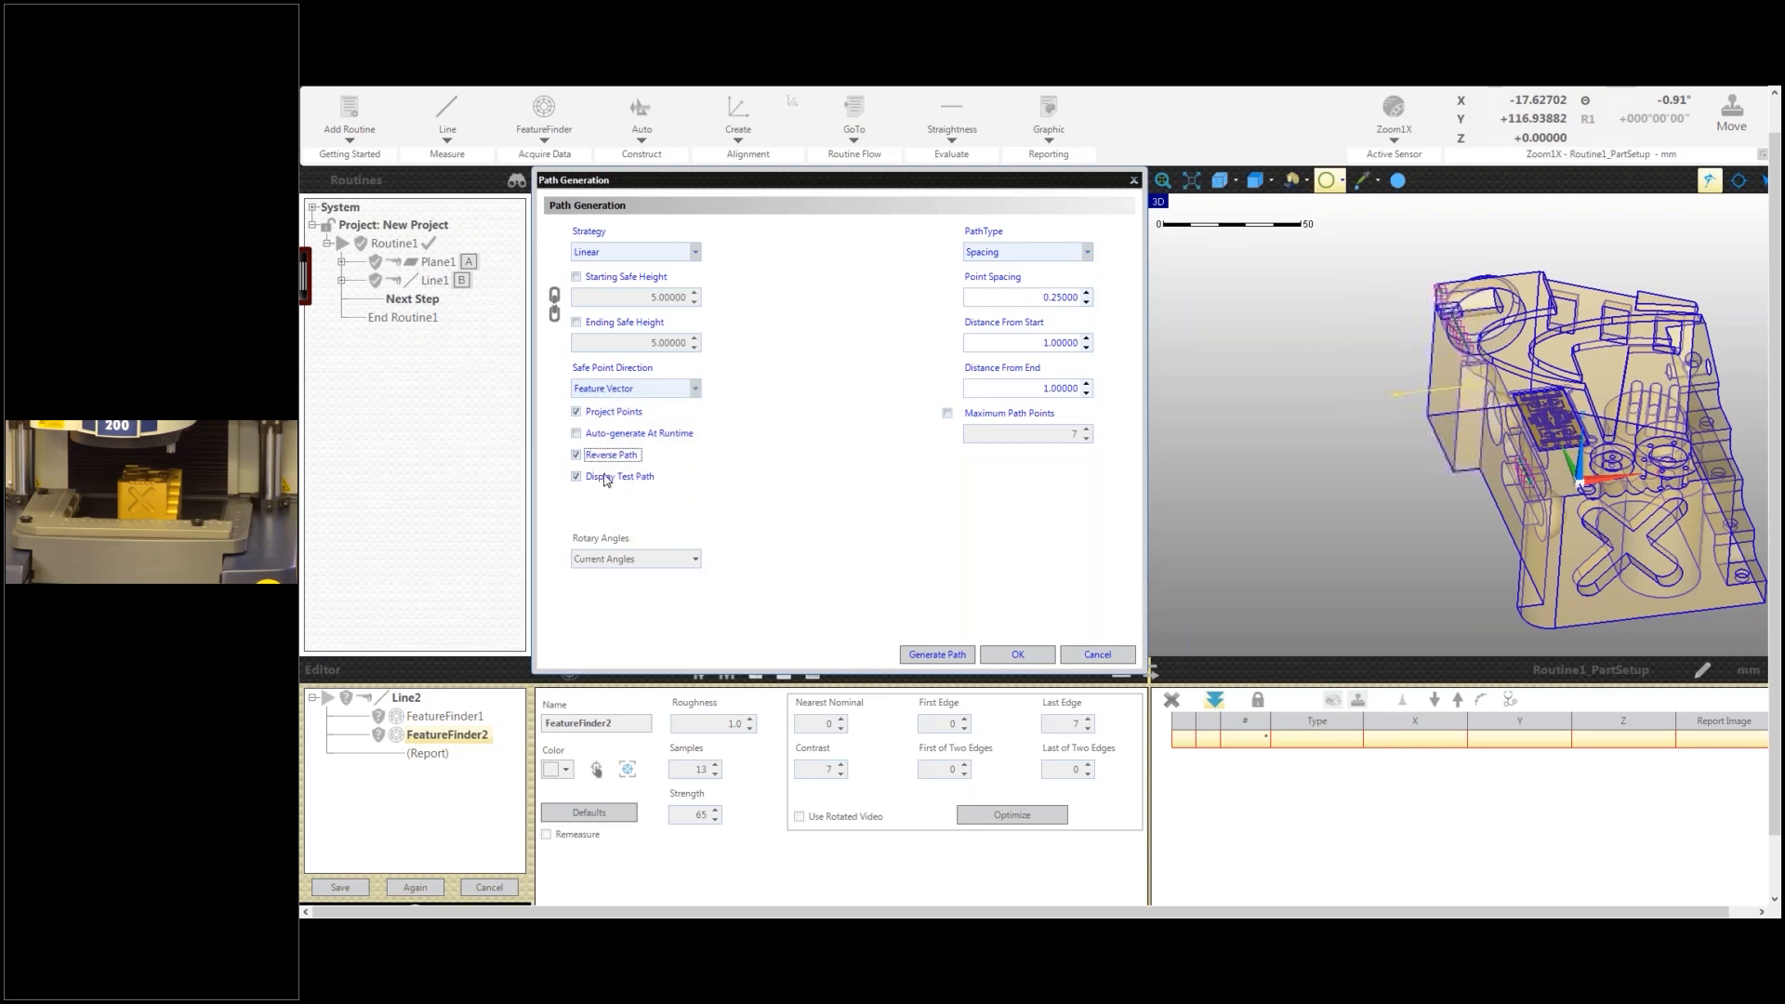
{"action": "middle_click_drag", "start_coordinate": [1546, 470], "coordinate": [1539, 512]}
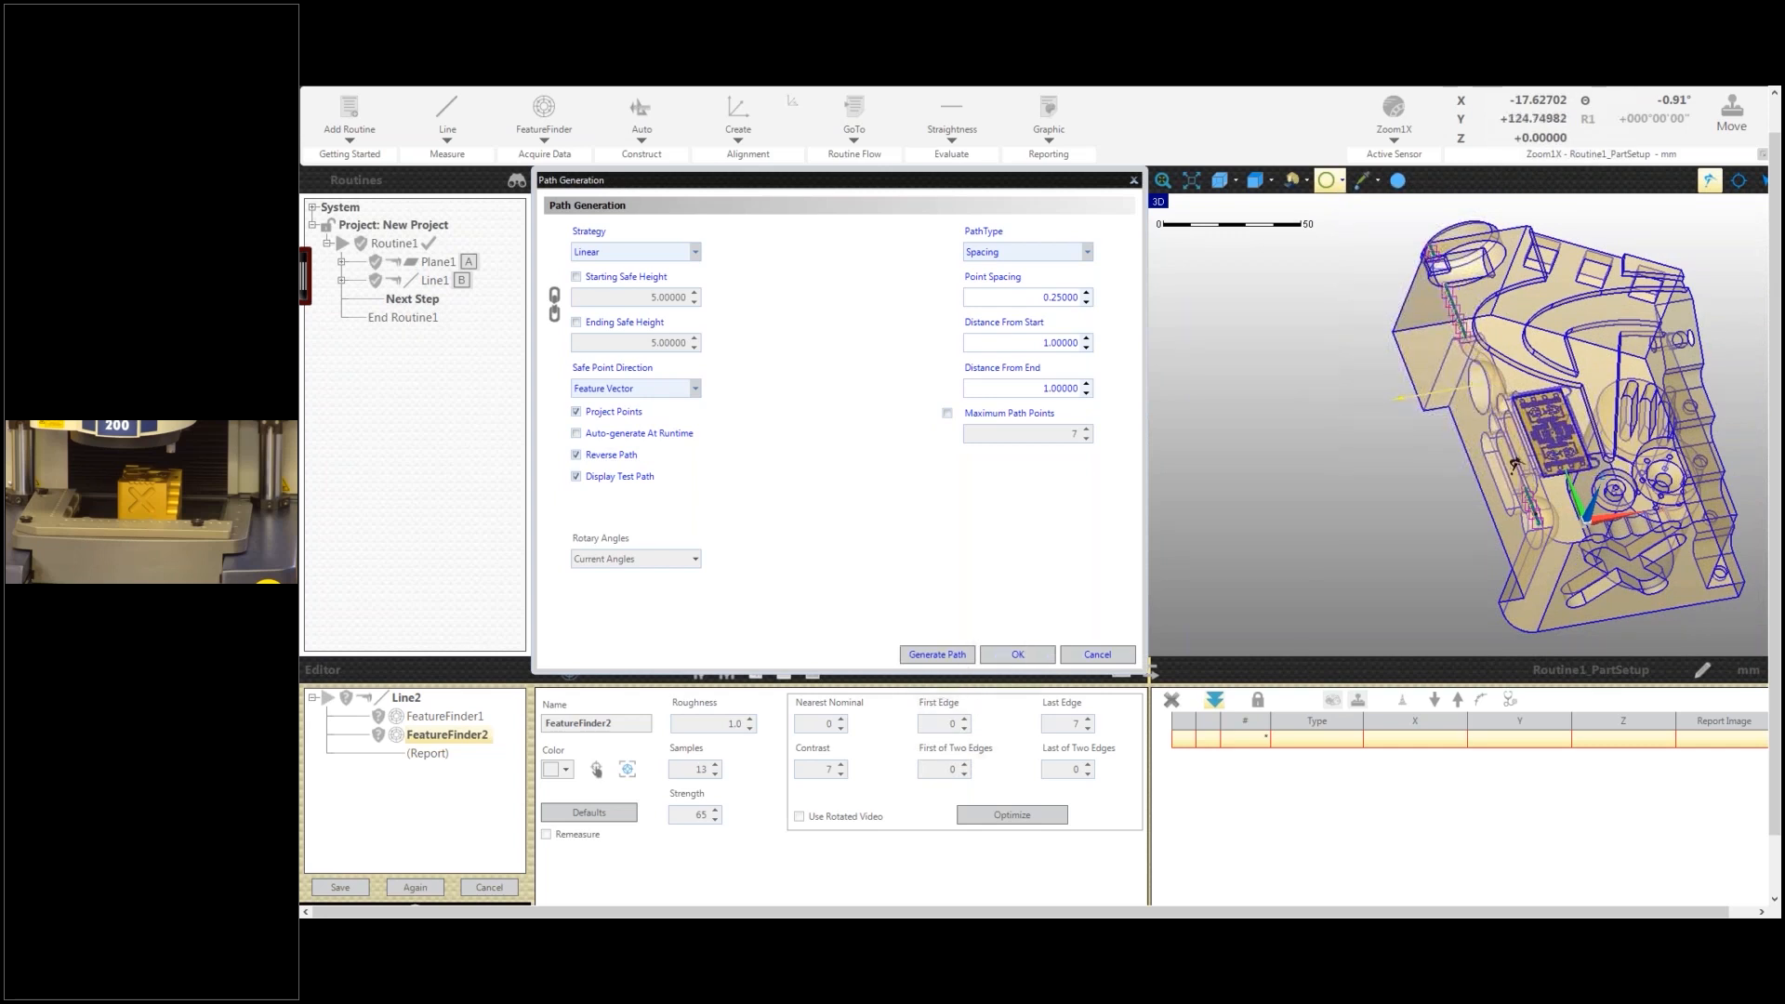
{"action": "left_click", "coordinate": [935, 654]}
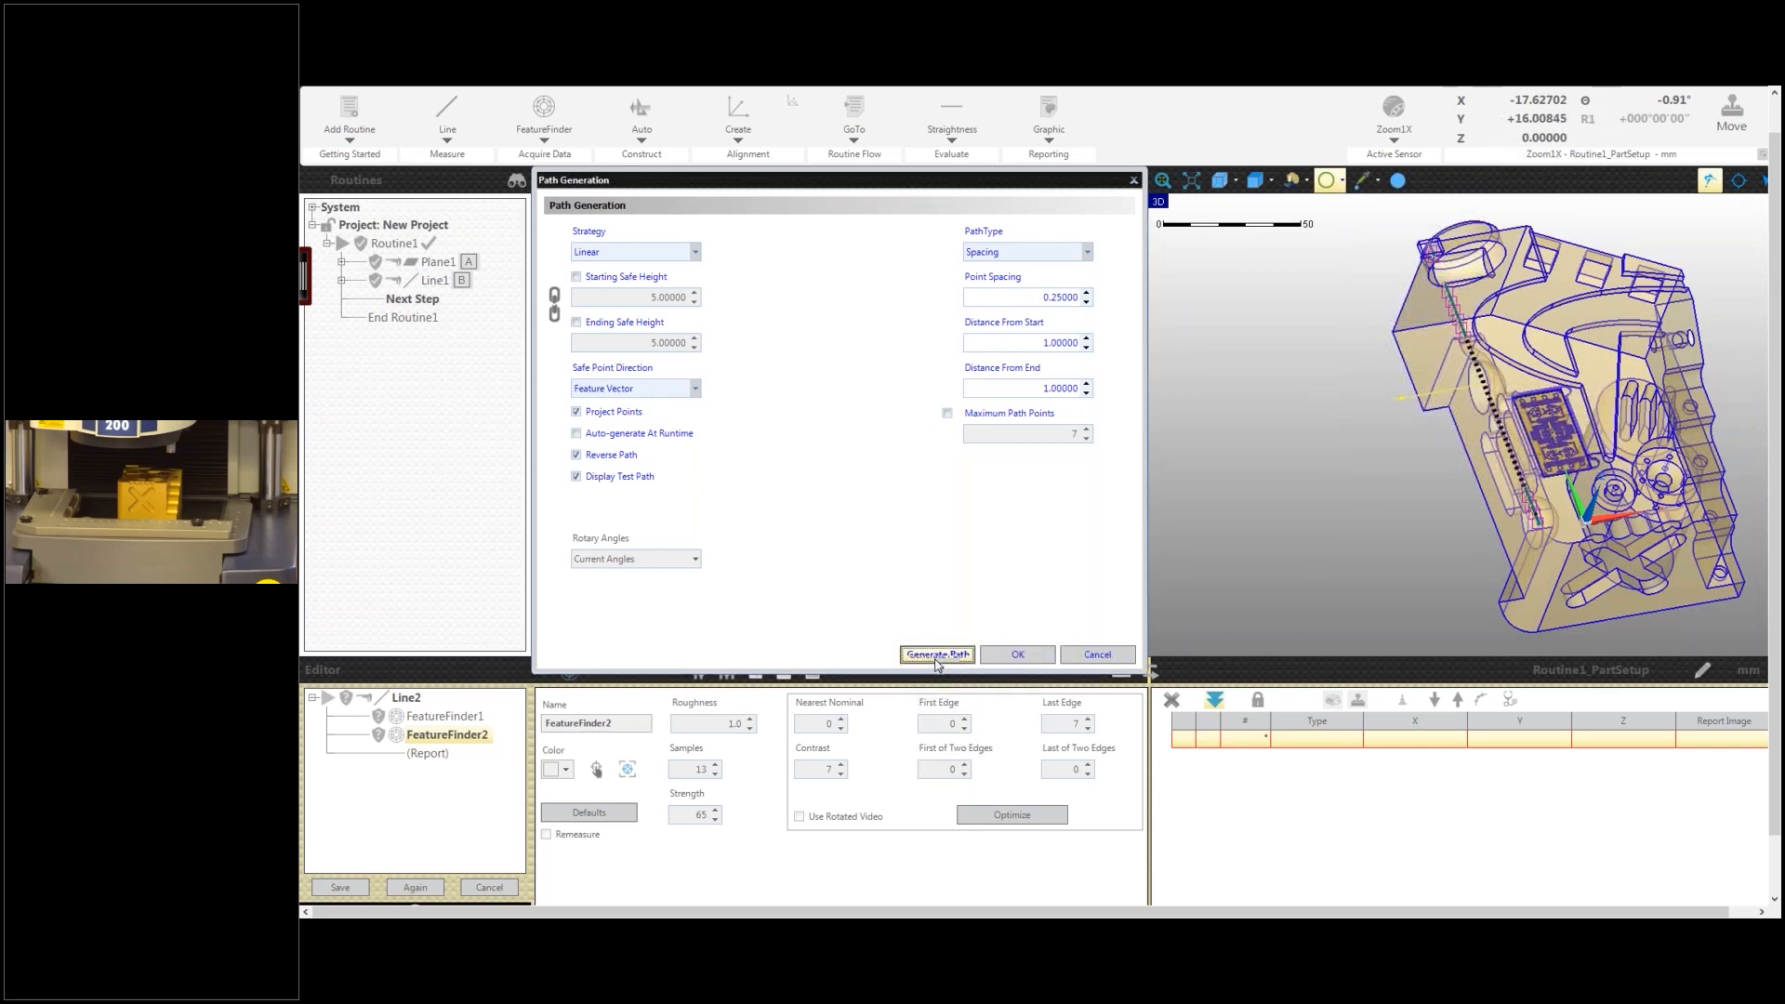
{"action": "left_click", "coordinate": [996, 660]}
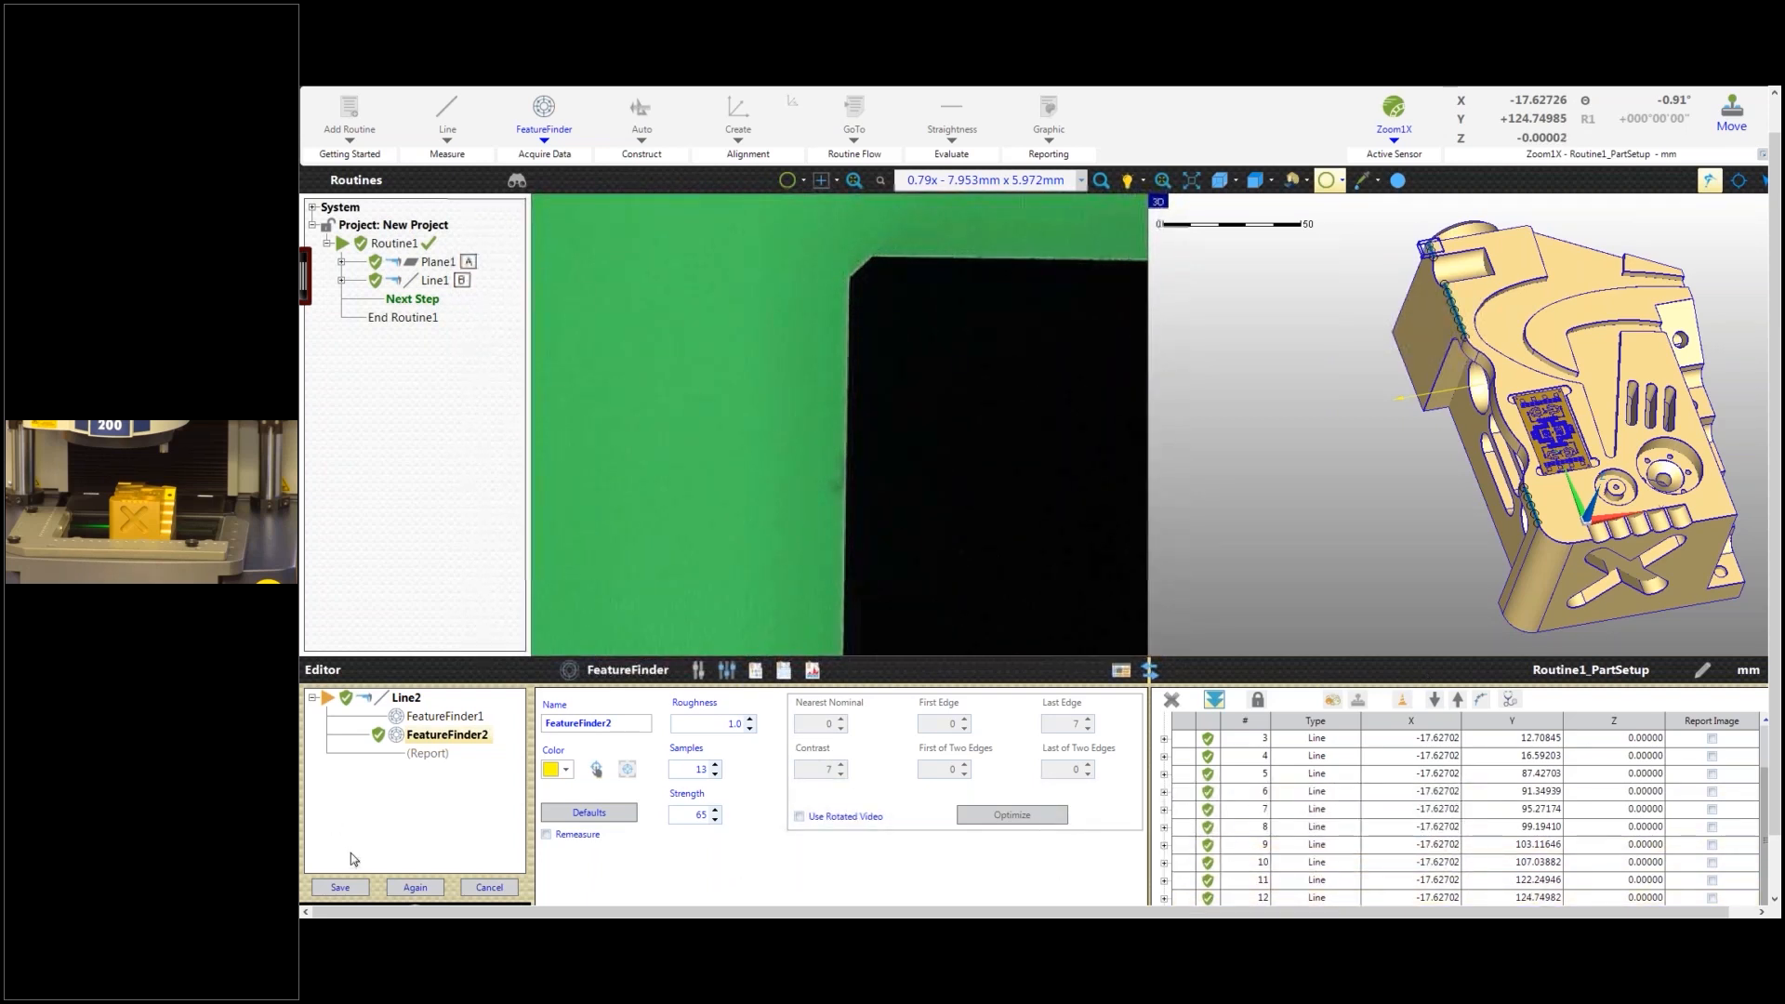
Step: Label the measured side edge line as datum C and save it to the routine
{"action": "left_click", "coordinate": [405, 704]}
{"action": "left_click", "coordinate": [559, 806]}
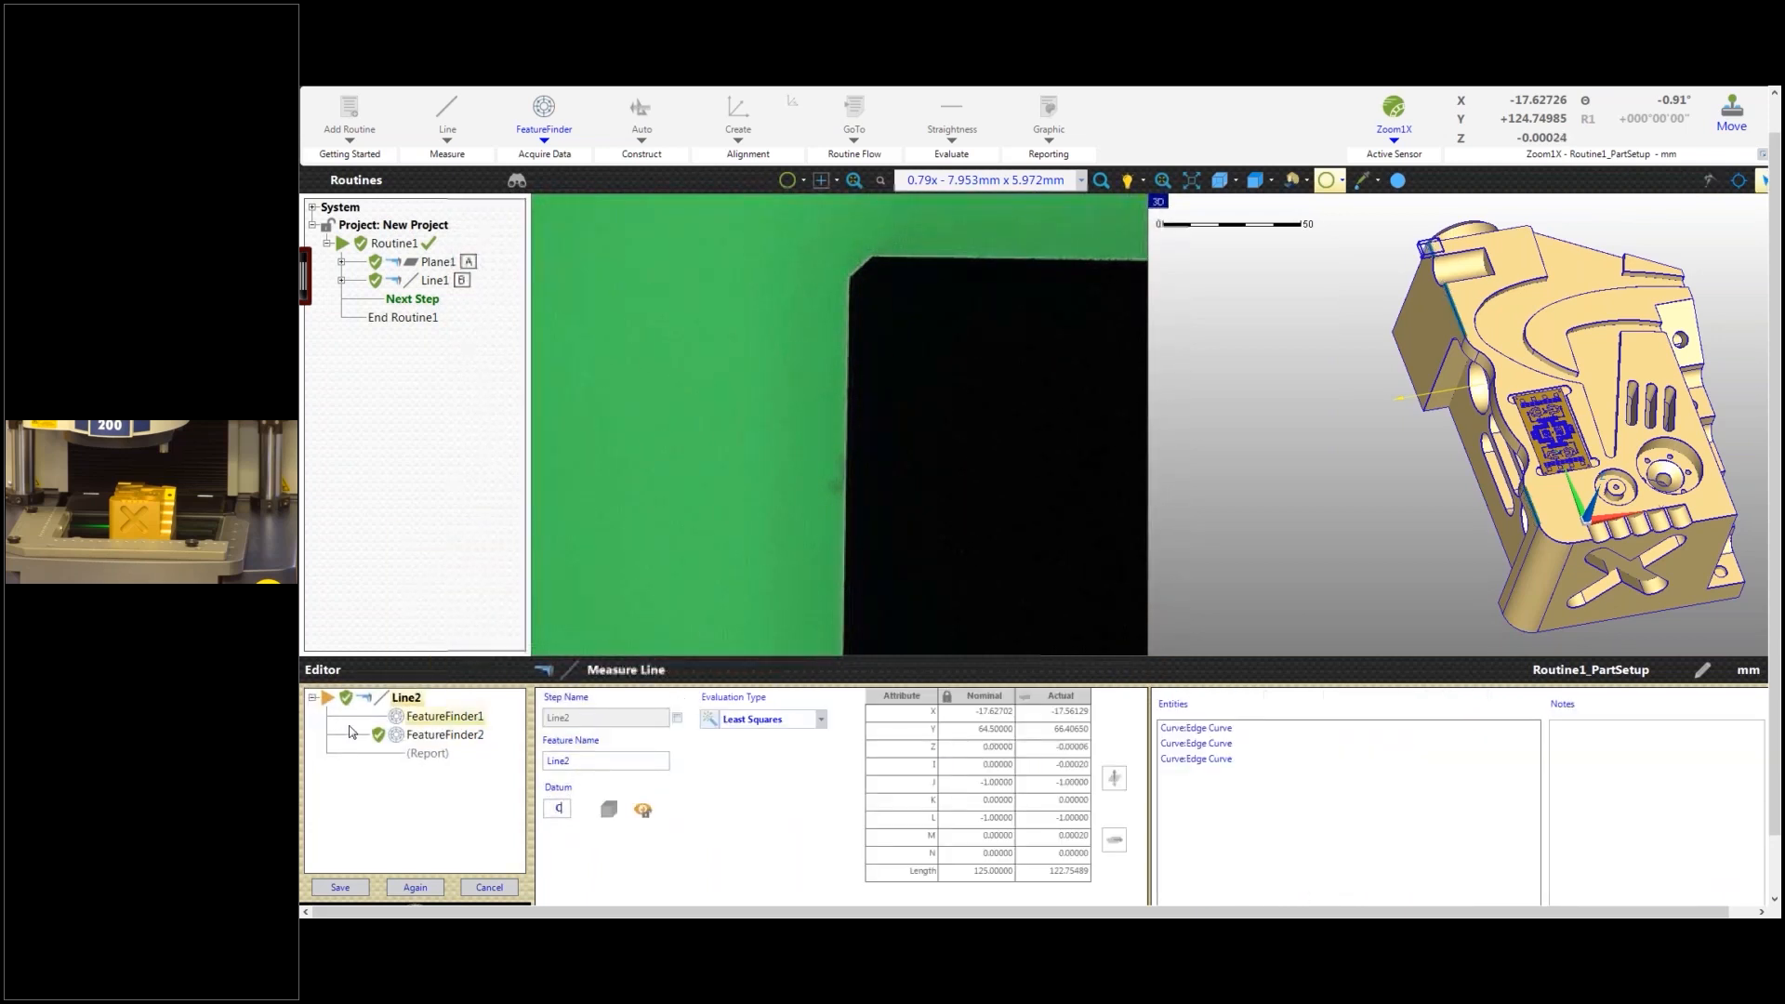
{"action": "left_click", "coordinate": [341, 887]}
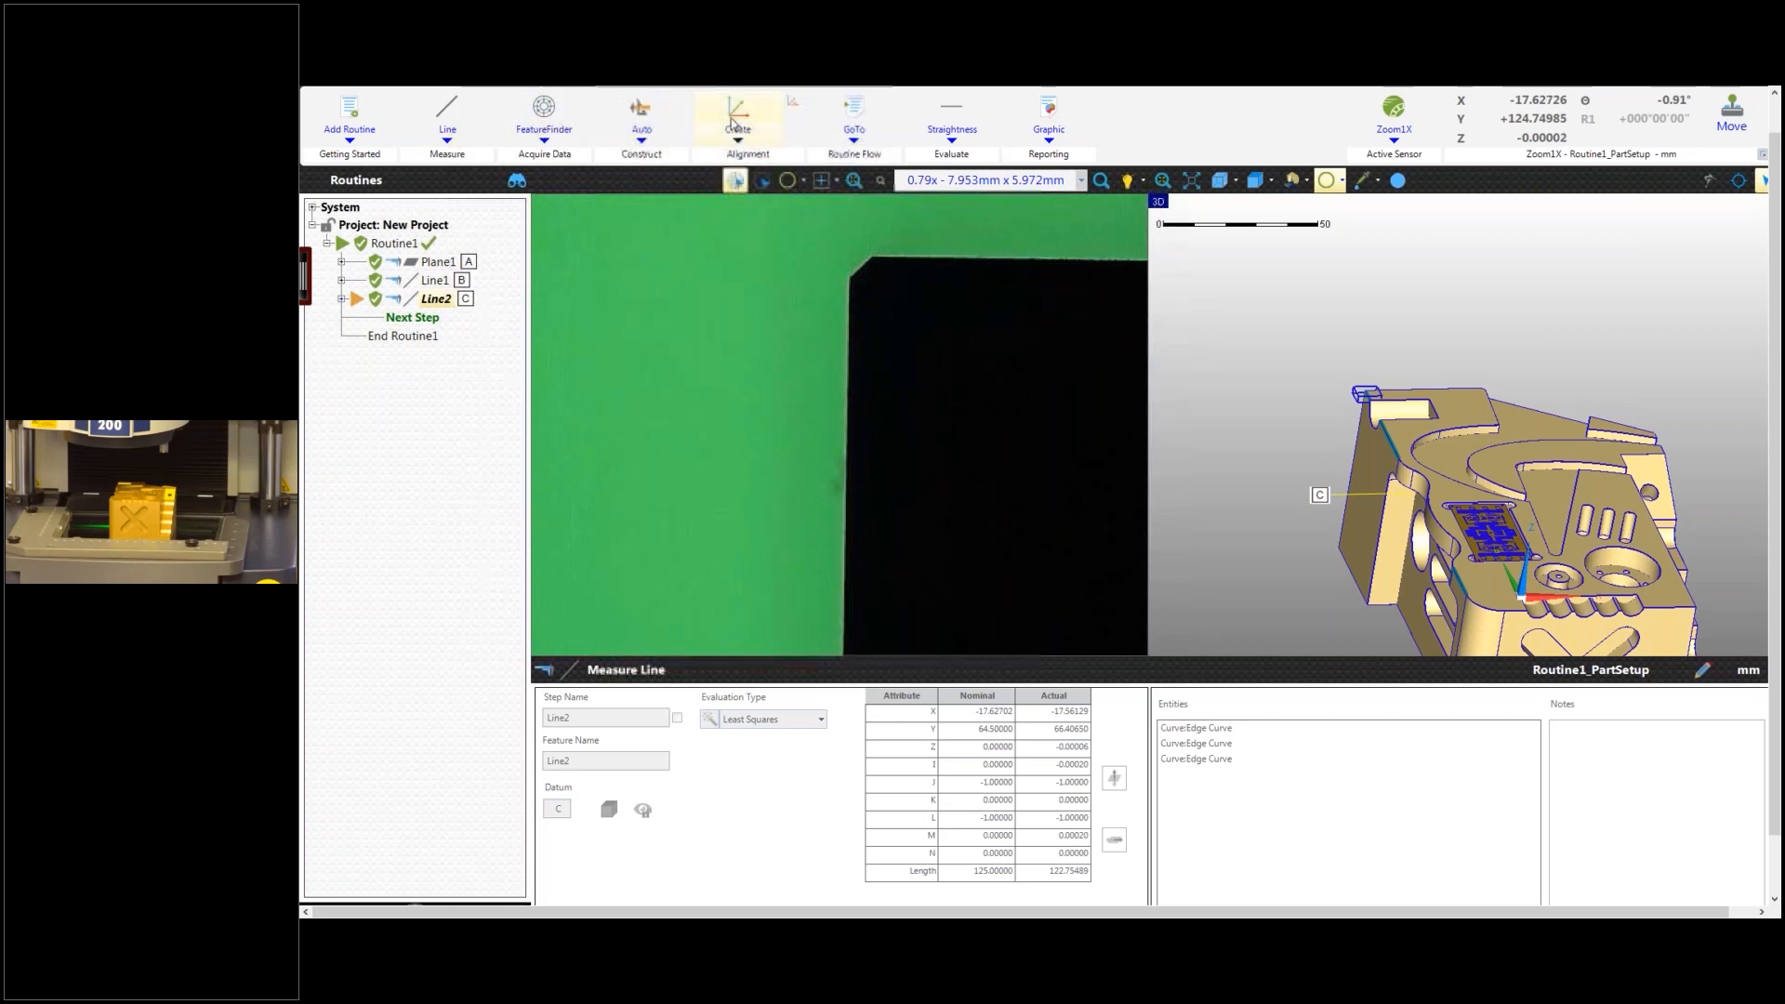
Step: Create a Features alignment and assign the top plane, Plane1, as its primary feature
{"action": "left_click", "coordinate": [734, 124]}
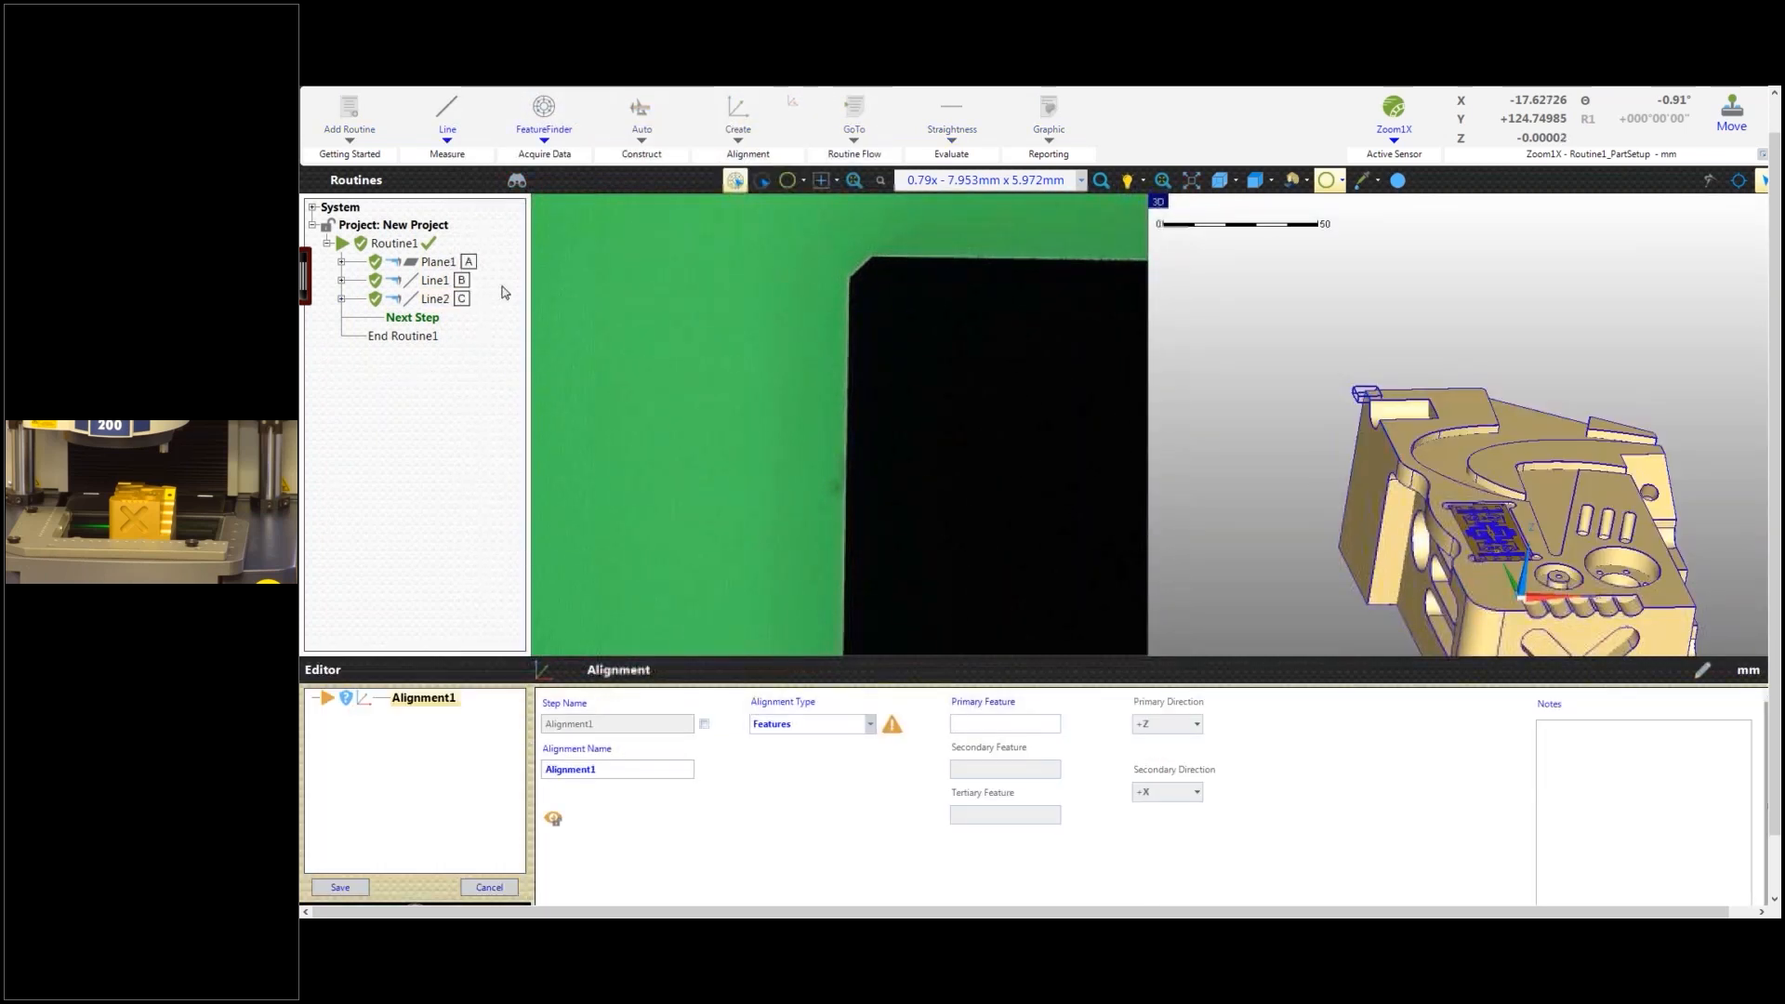
{"action": "left_click", "coordinate": [444, 262]}
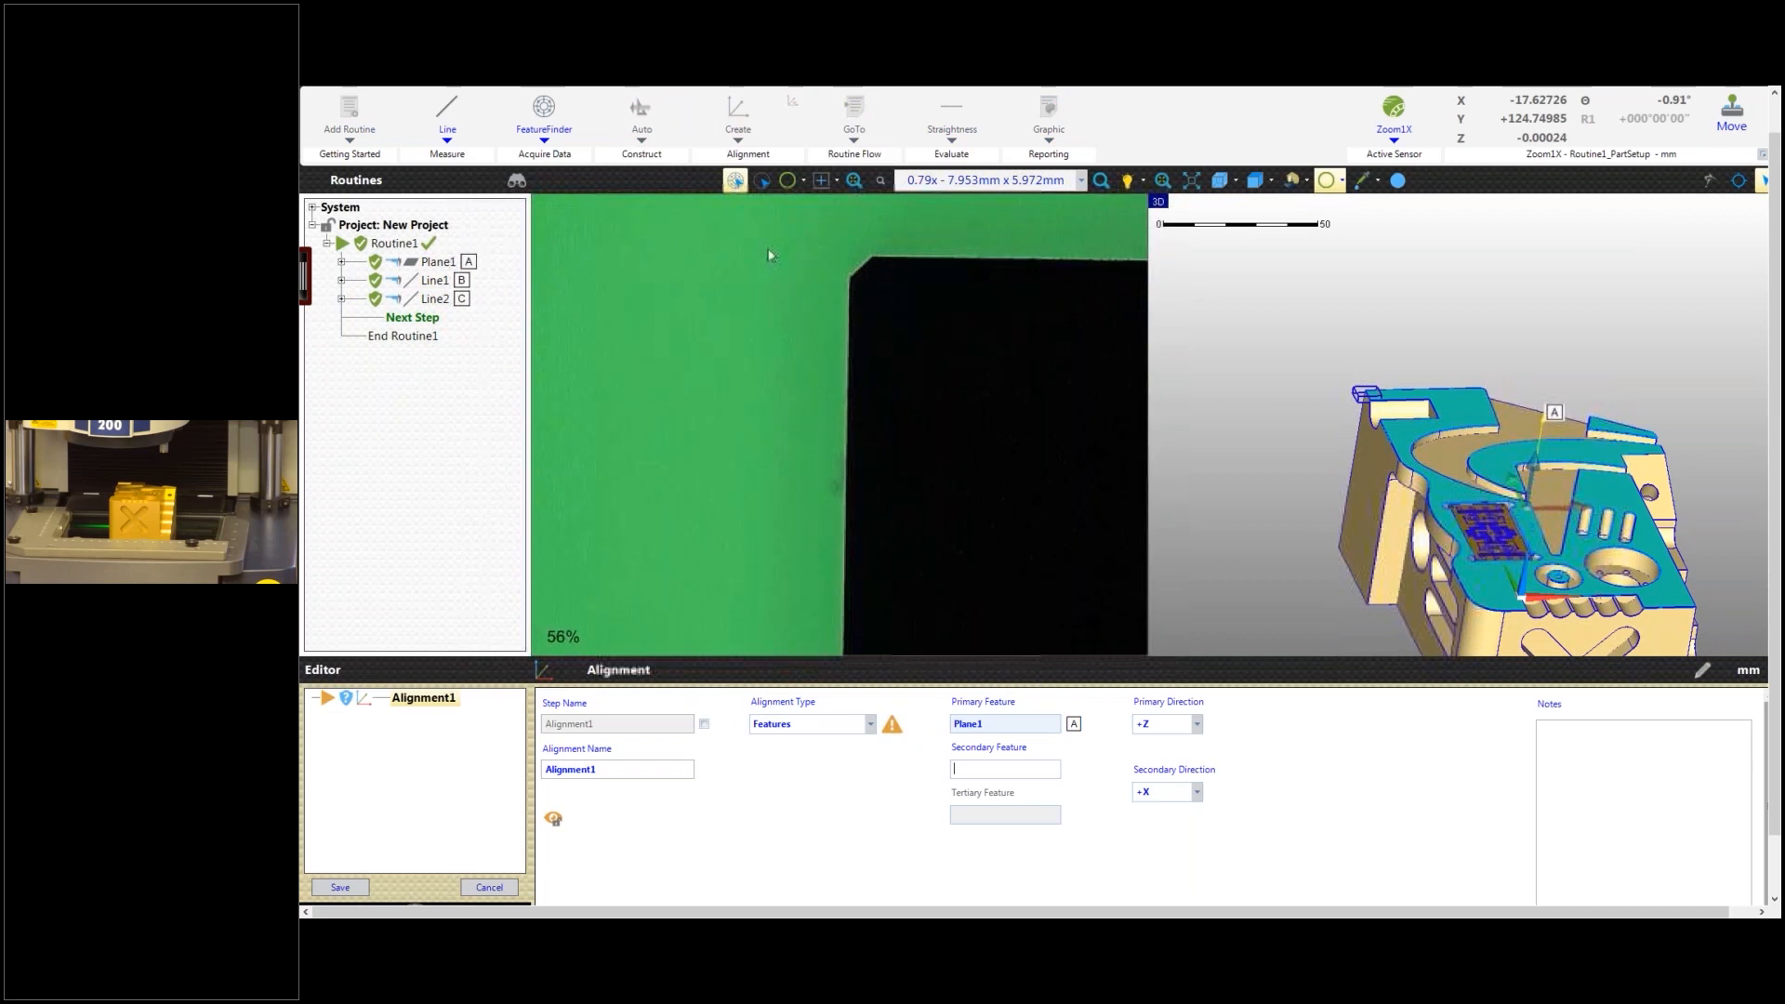
{"action": "middle_click_drag", "start_coordinate": [1327, 354], "coordinate": [1444, 342]}
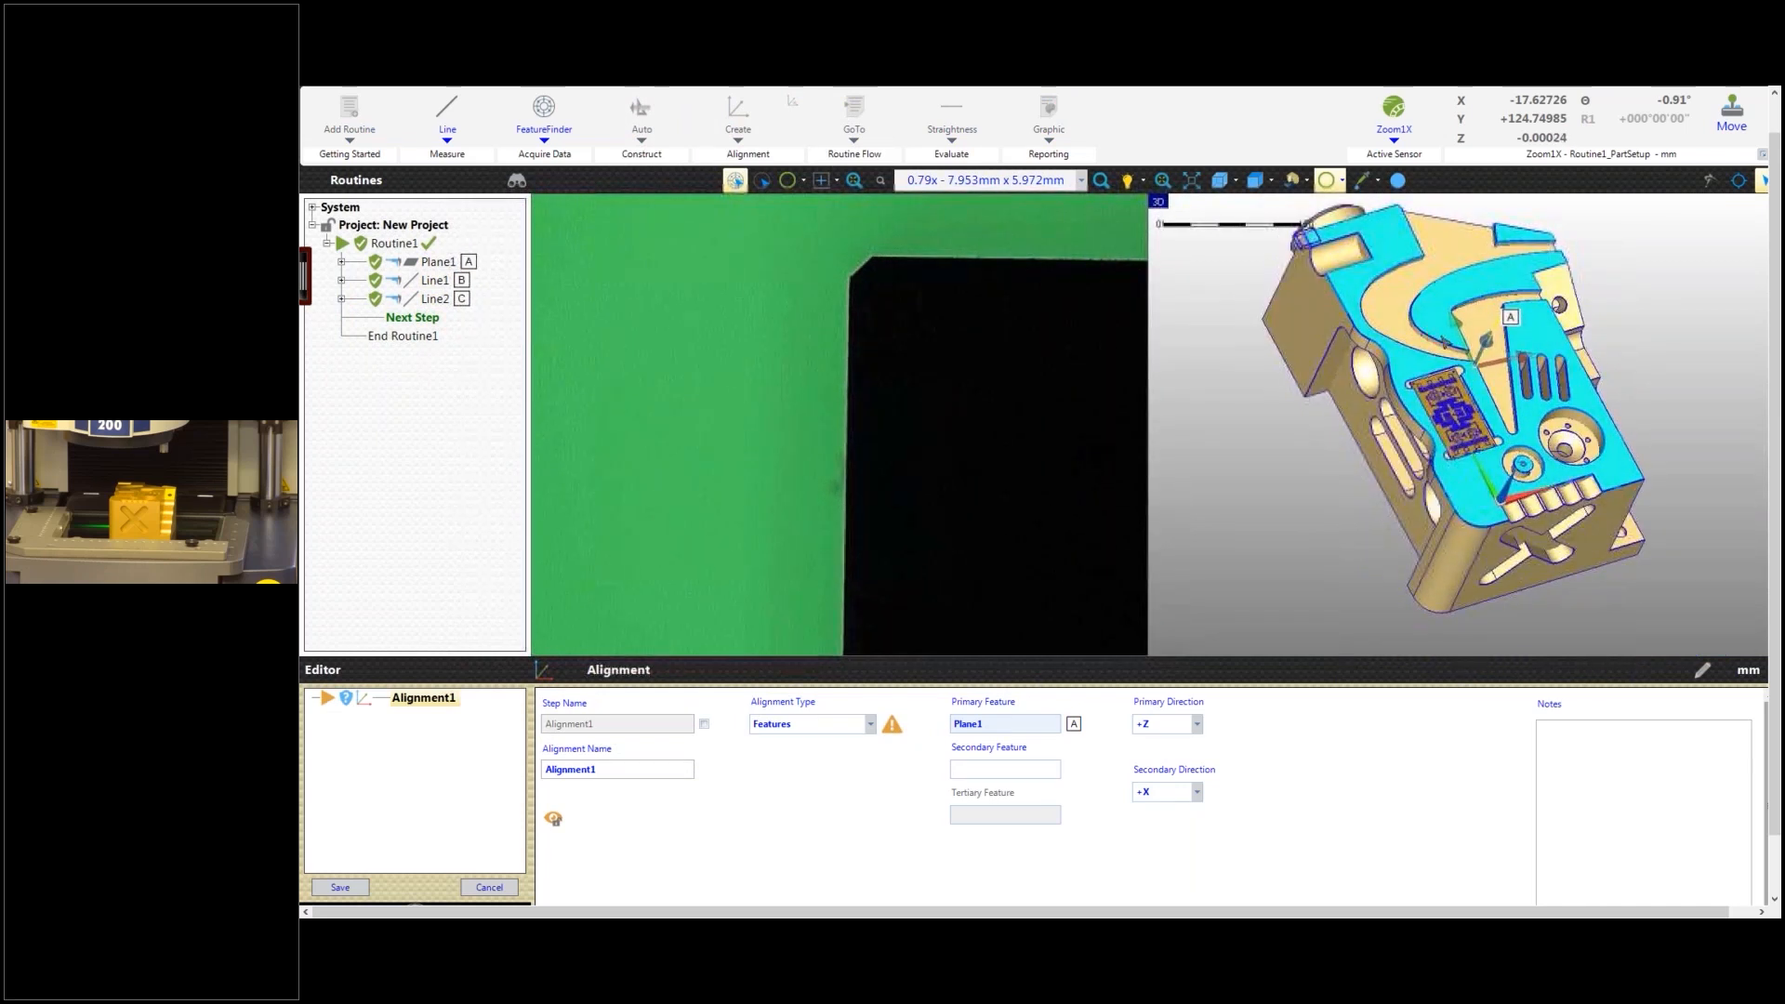
{"action": "middle_click_drag", "start_coordinate": [1390, 488], "coordinate": [1478, 366]}
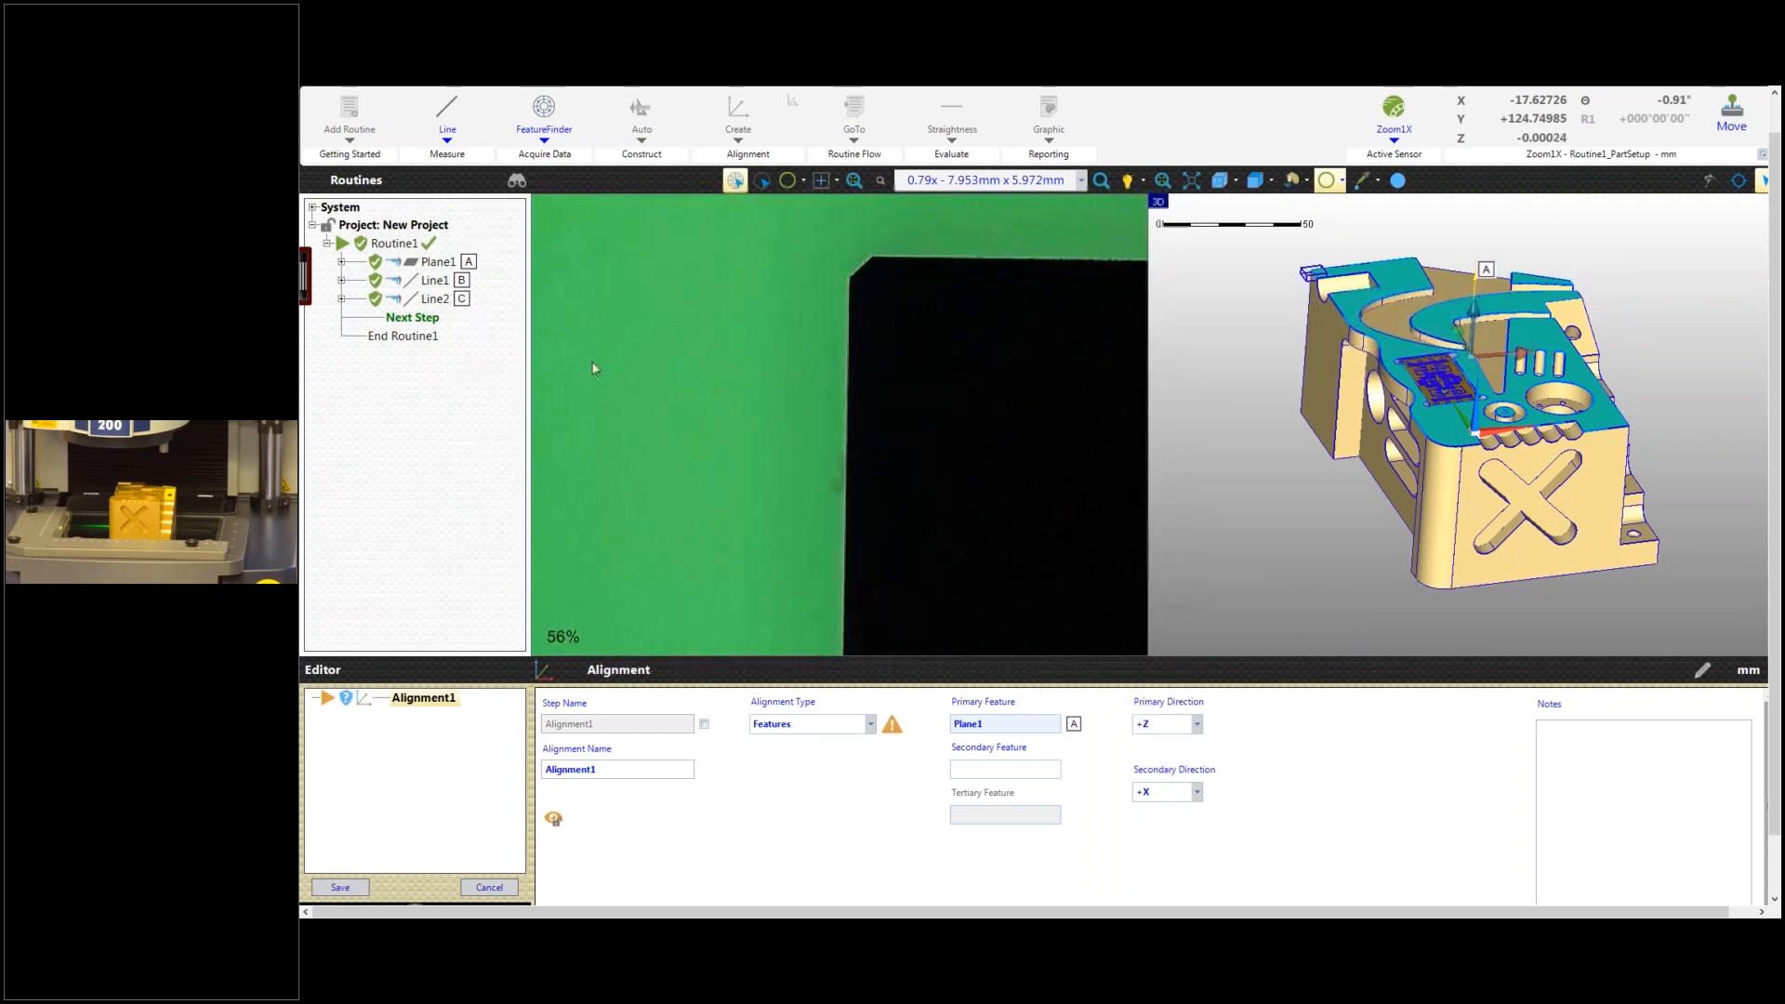
Step: Assign Line1 as the alignment's secondary feature and Line2 as its tertiary feature, and save the alignment
{"action": "left_click", "coordinate": [436, 281]}
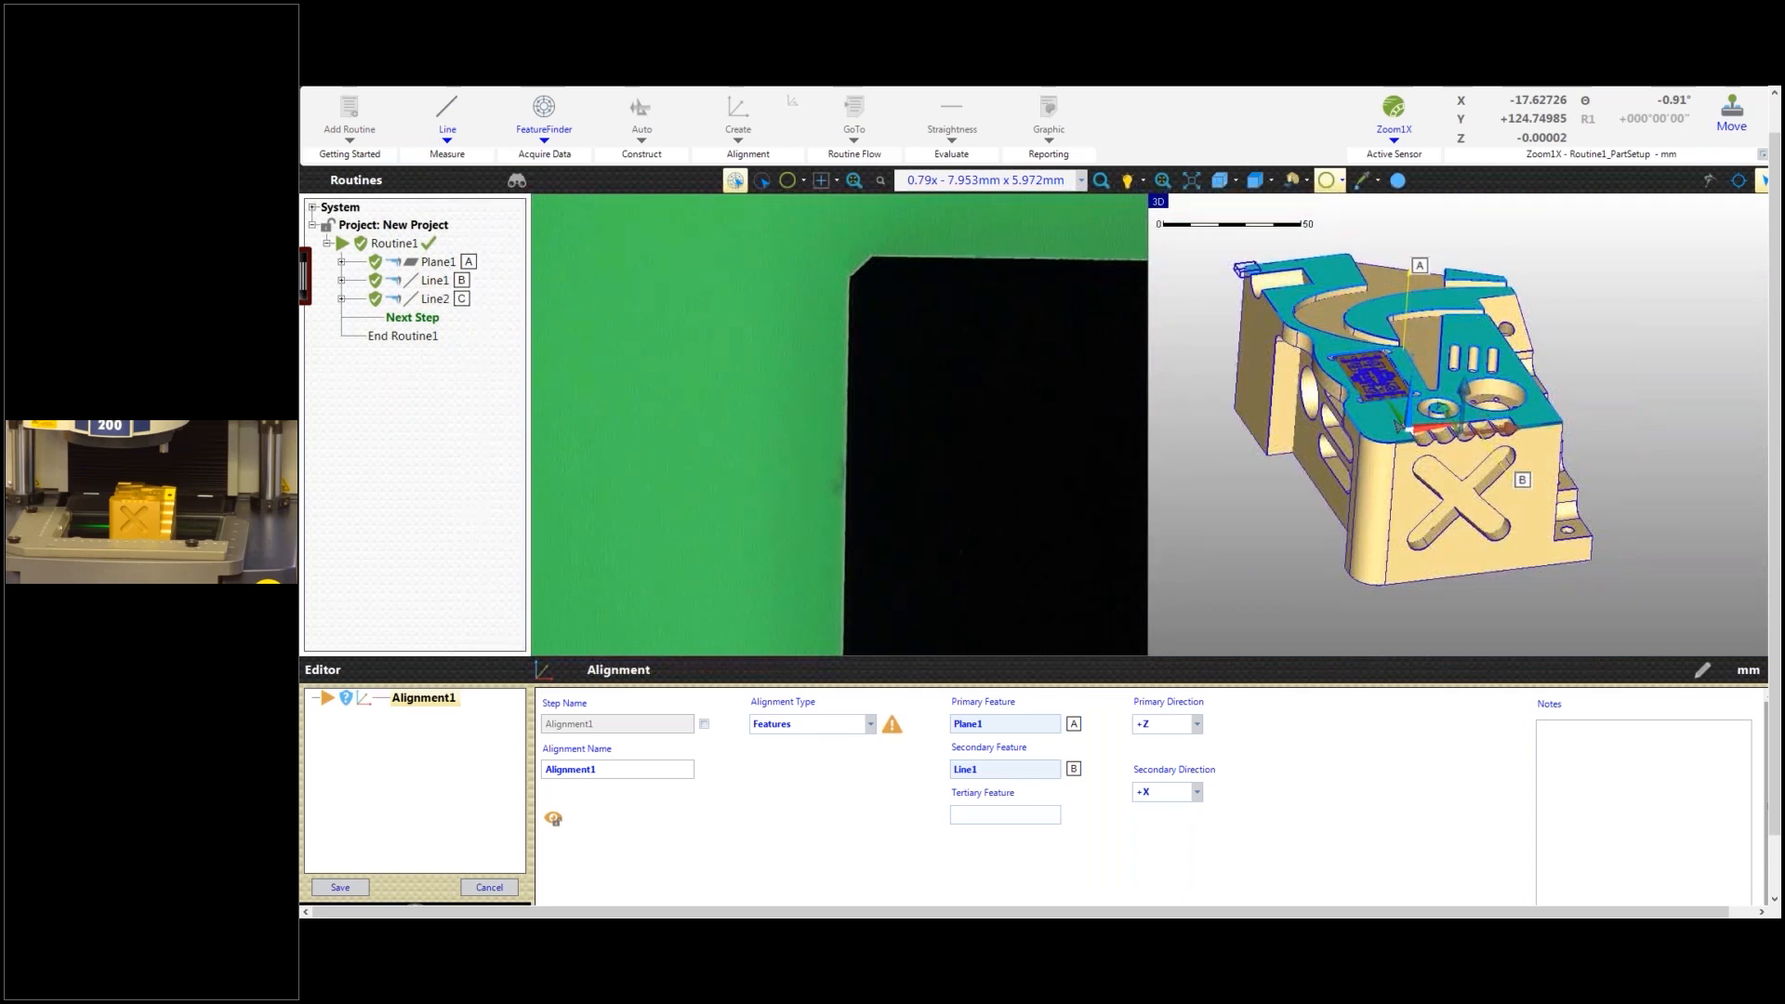
{"action": "scroll", "coordinate": [1484, 453], "scroll_direction": "up", "scroll_amount": 5}
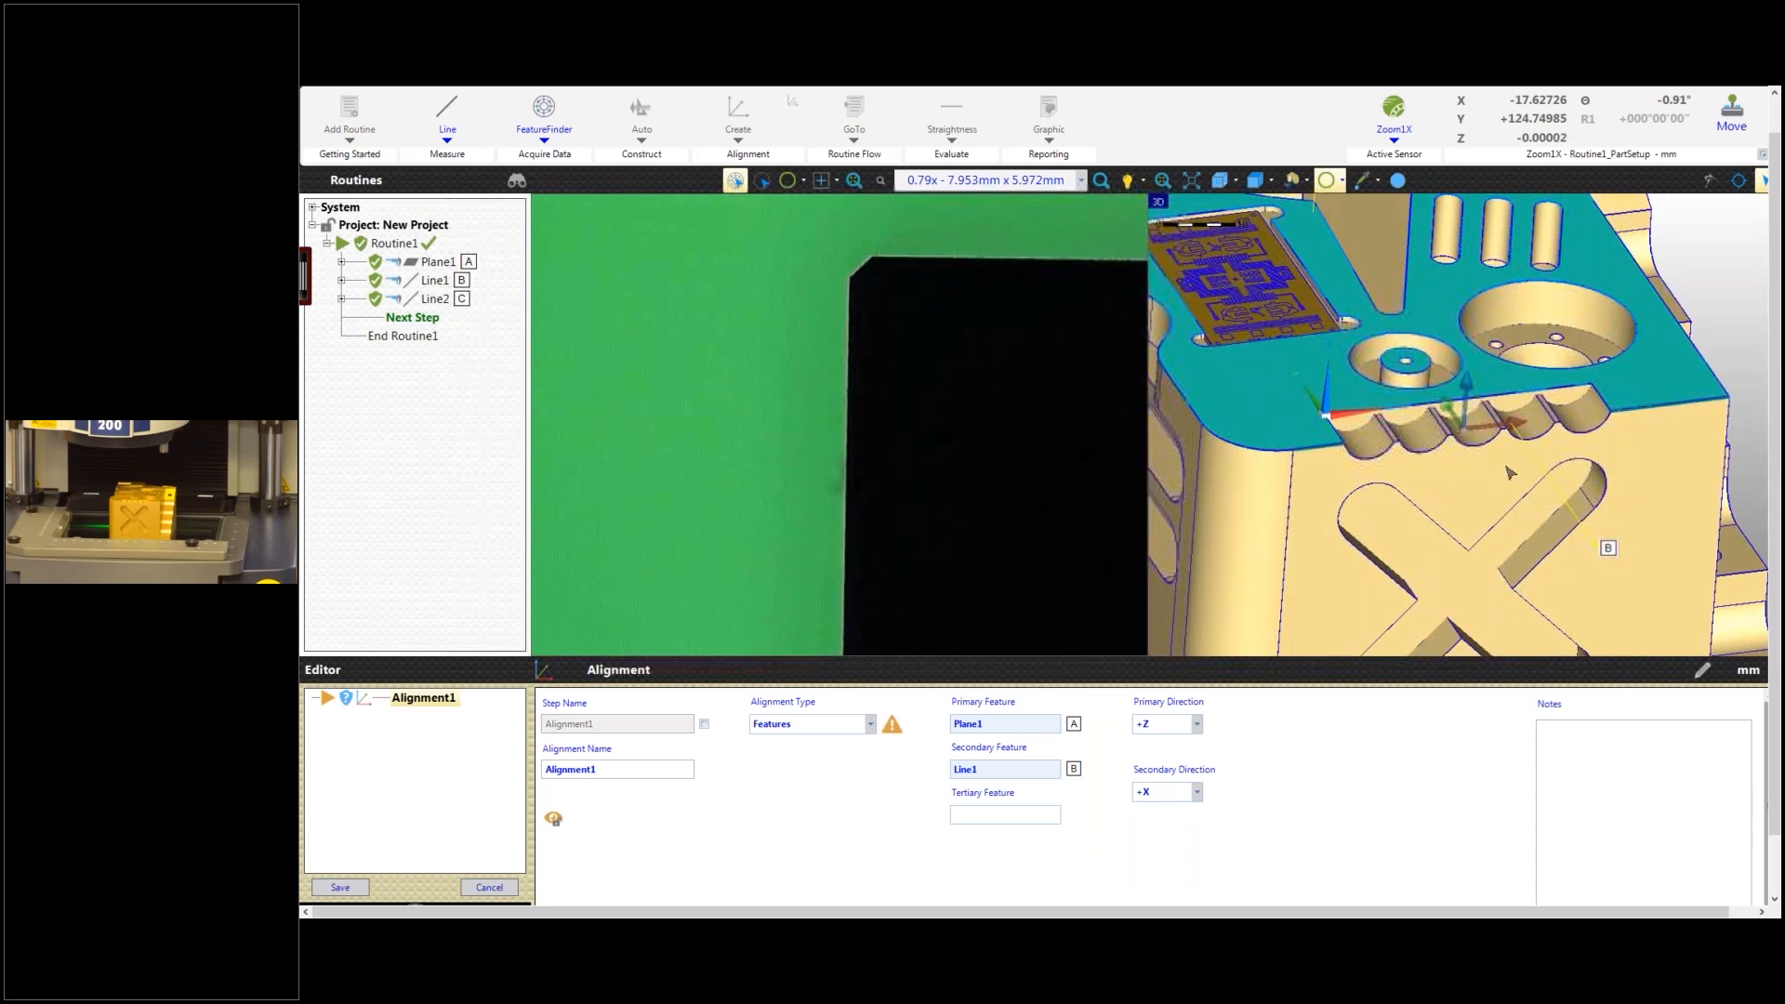
{"action": "scroll", "coordinate": [1497, 476], "scroll_direction": "down", "scroll_amount": 3}
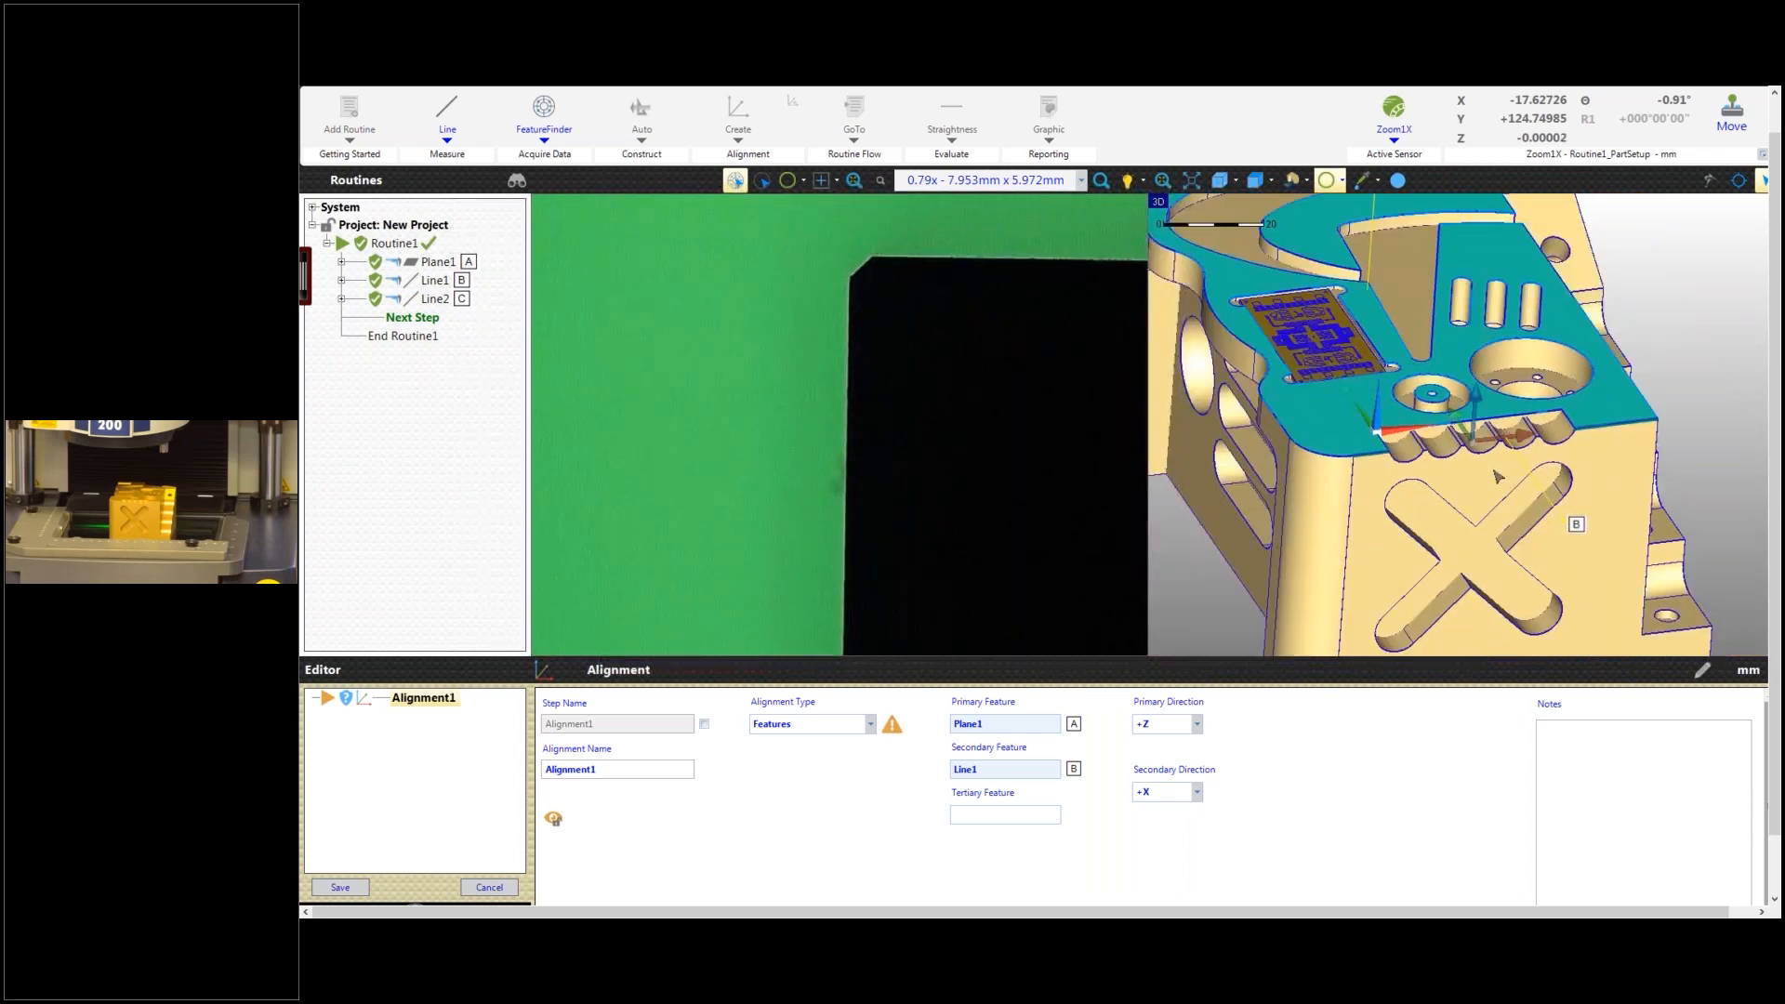
{"action": "scroll", "coordinate": [1499, 476], "scroll_direction": "down", "scroll_amount": 2}
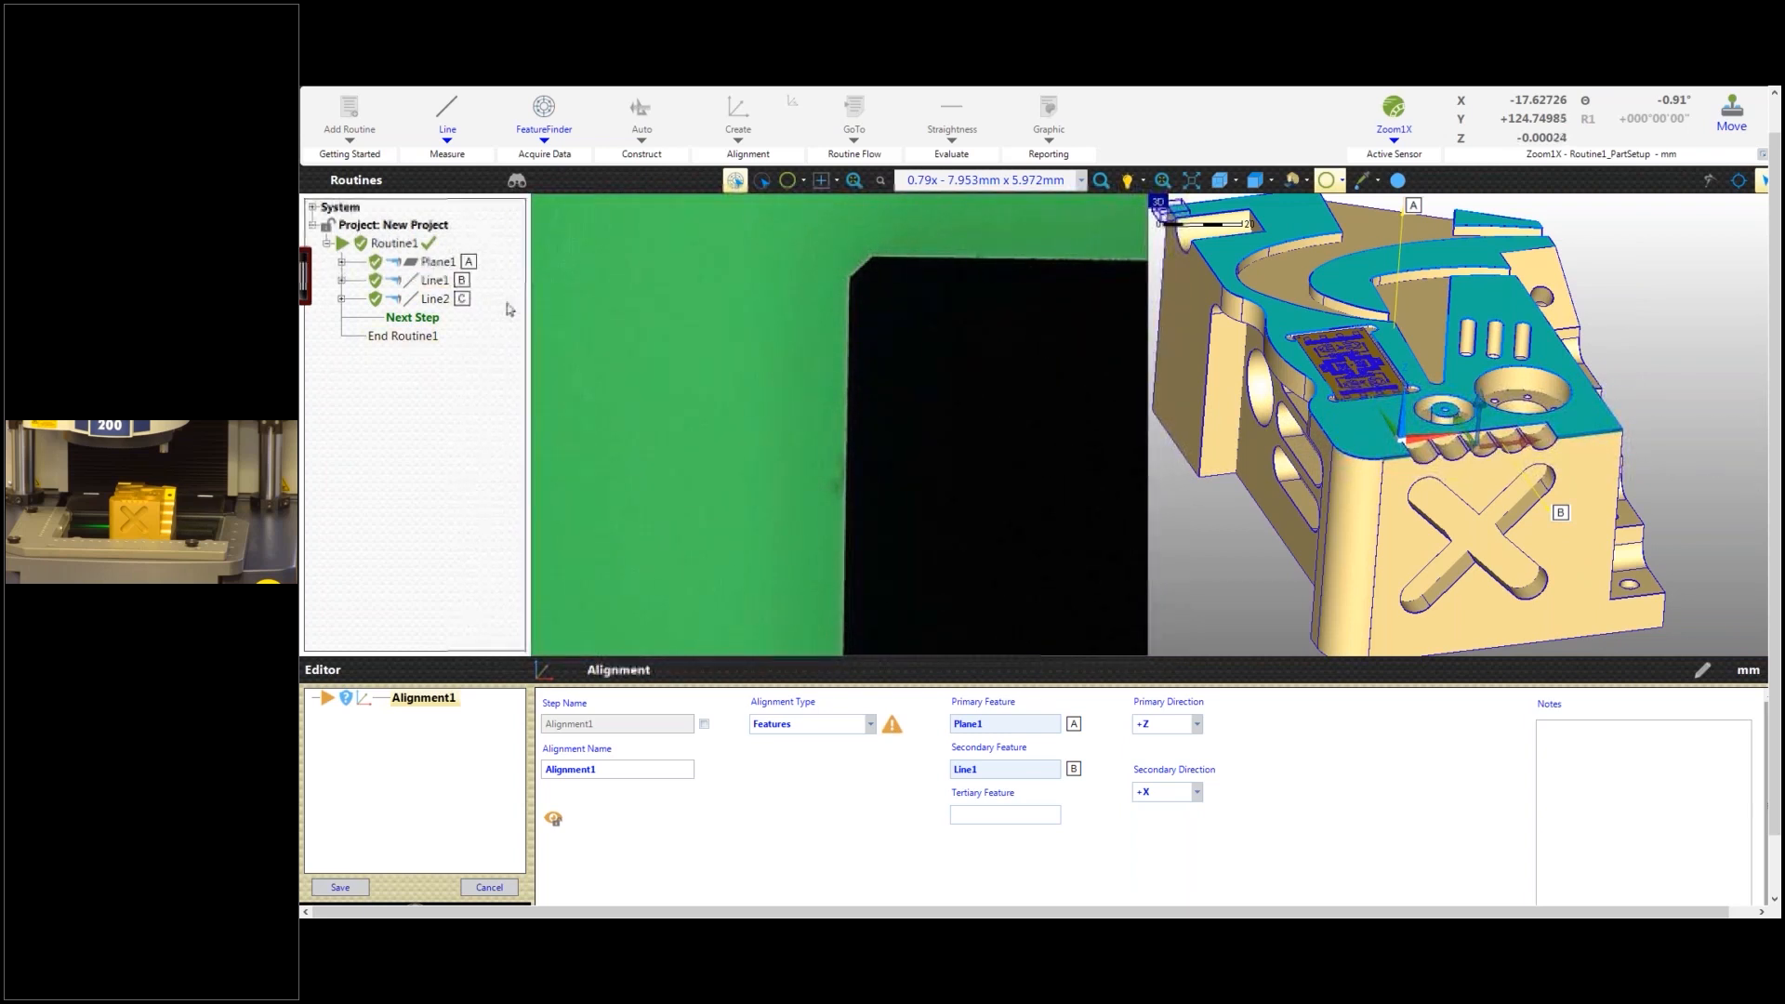
{"action": "left_click", "coordinate": [452, 303]}
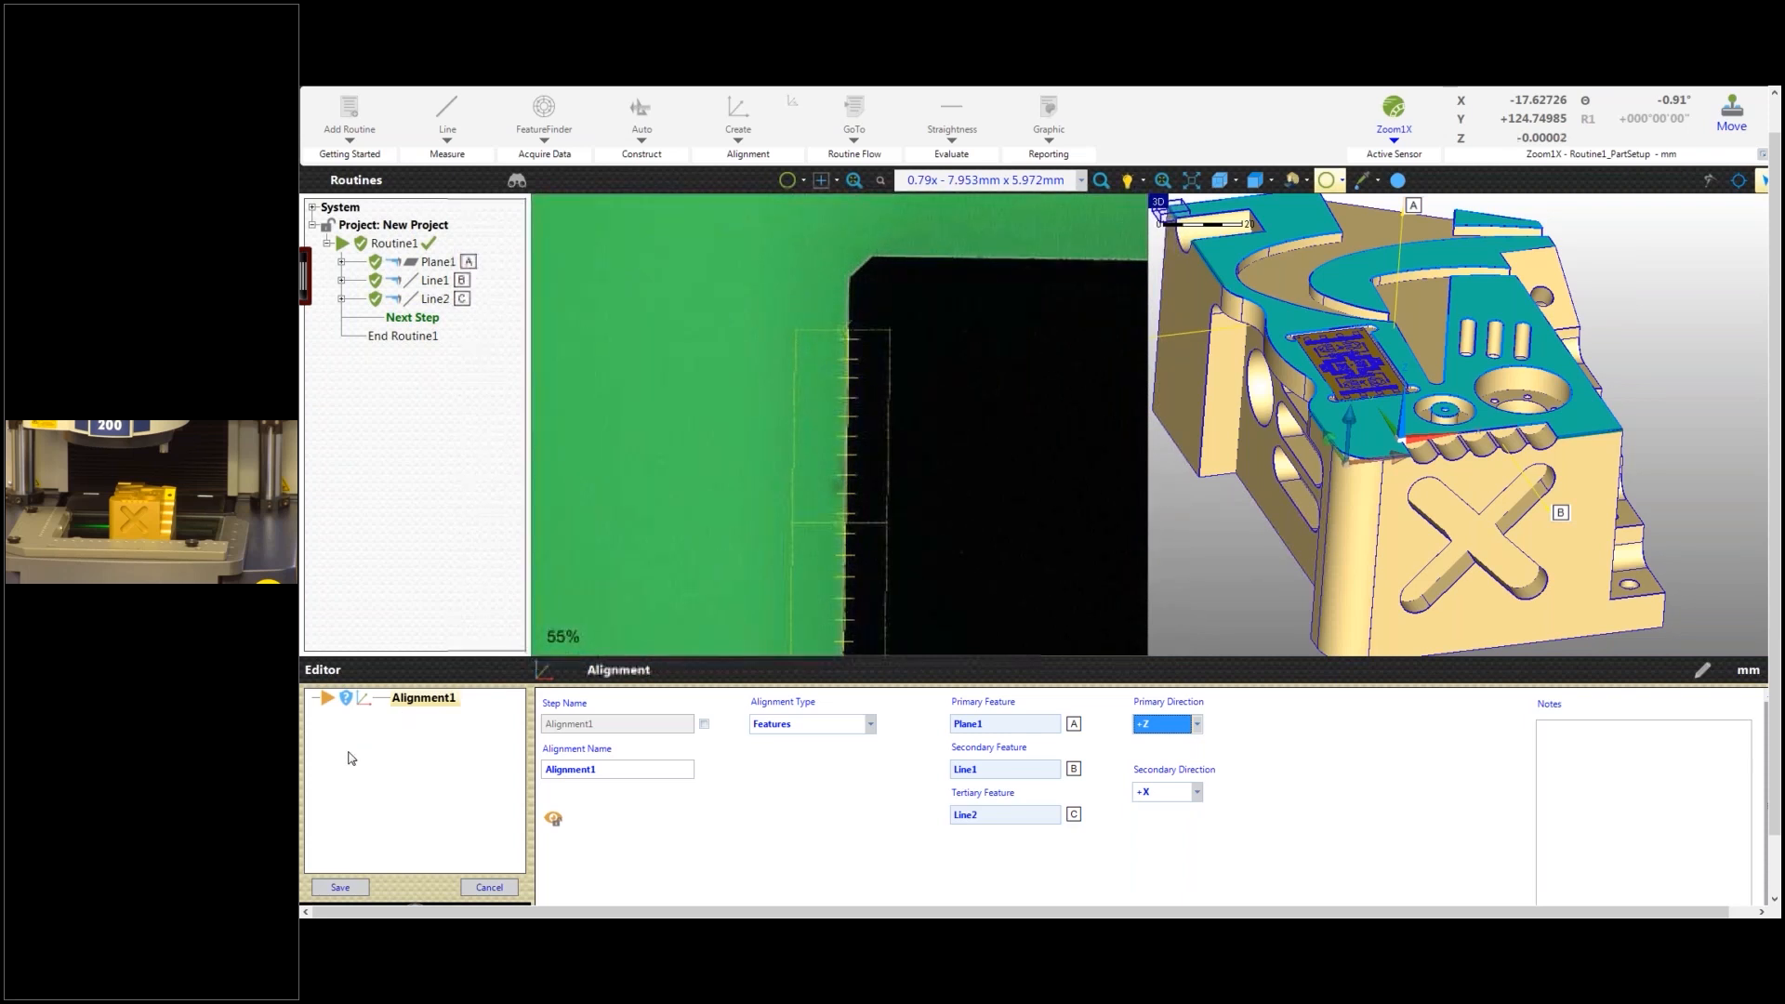
{"action": "left_click", "coordinate": [343, 887]}
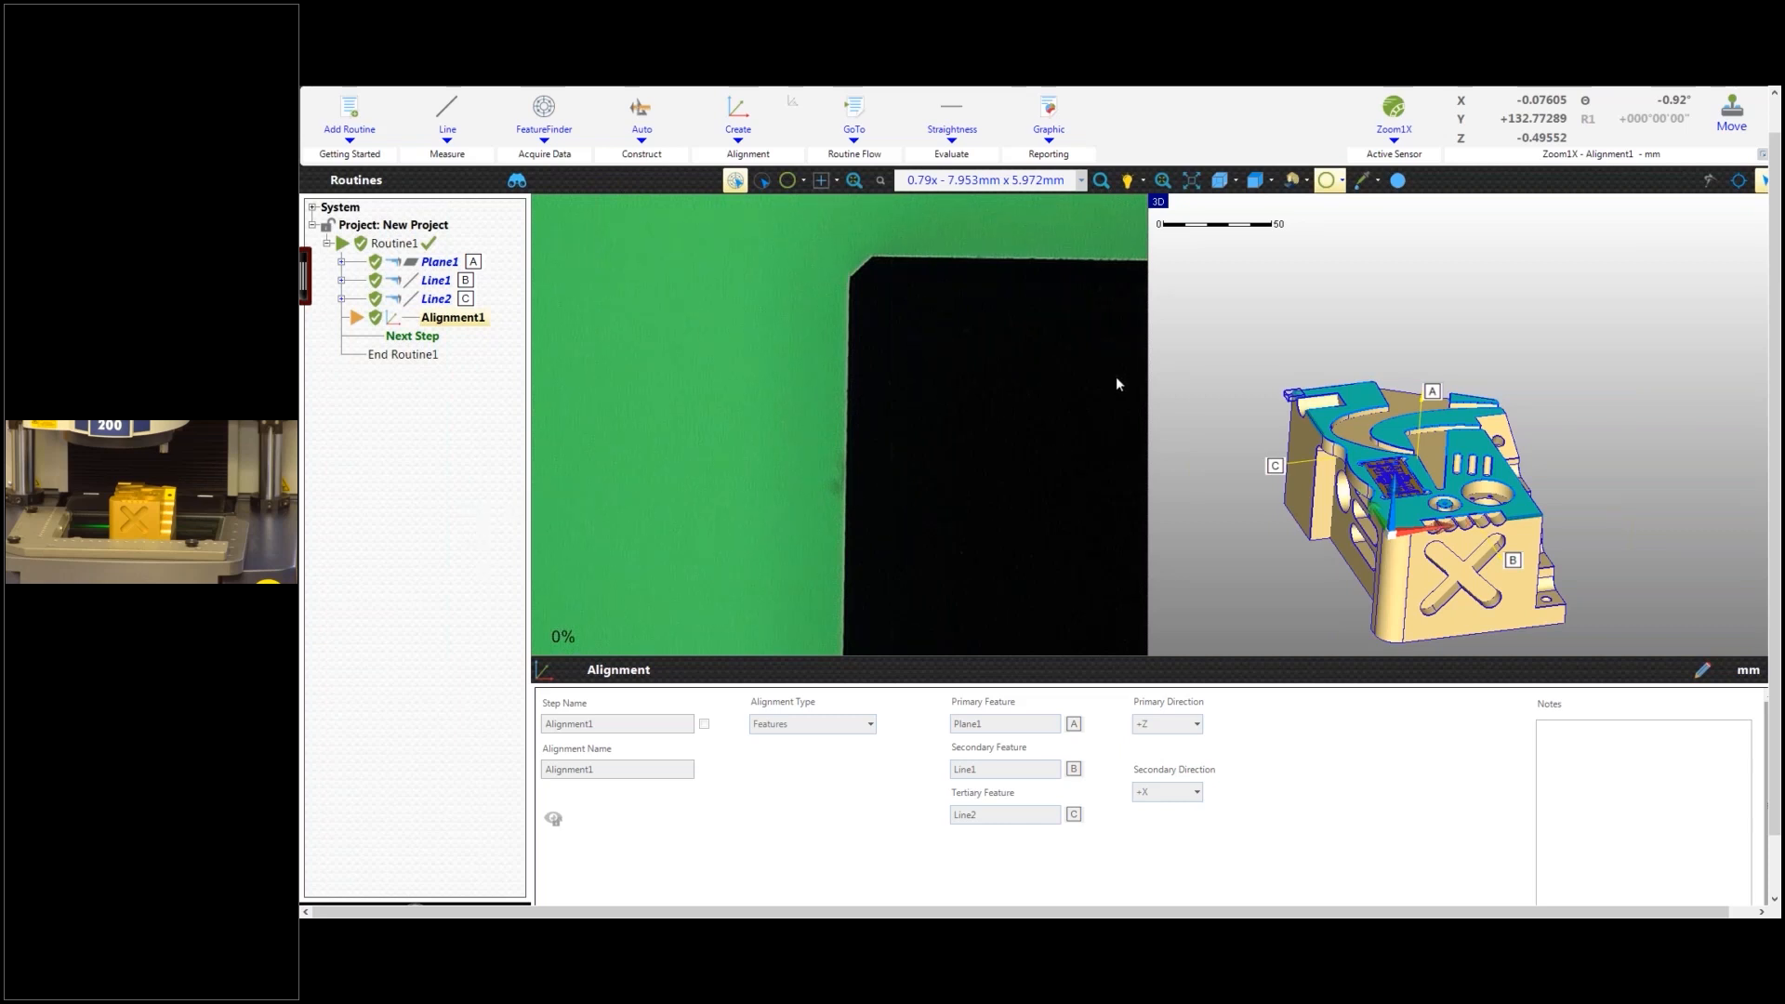
{"action": "mouse_move", "coordinate": [1418, 511]}
{"action": "middle_mouse_down"}
{"action": "mouse_move", "coordinate": [1390, 474]}
{"action": "mouse_move", "coordinate": [1367, 526]}
{"action": "mouse_move", "coordinate": [1343, 465]}
{"action": "mouse_move", "coordinate": [1437, 507]}
{"action": "middle_mouse_up"}
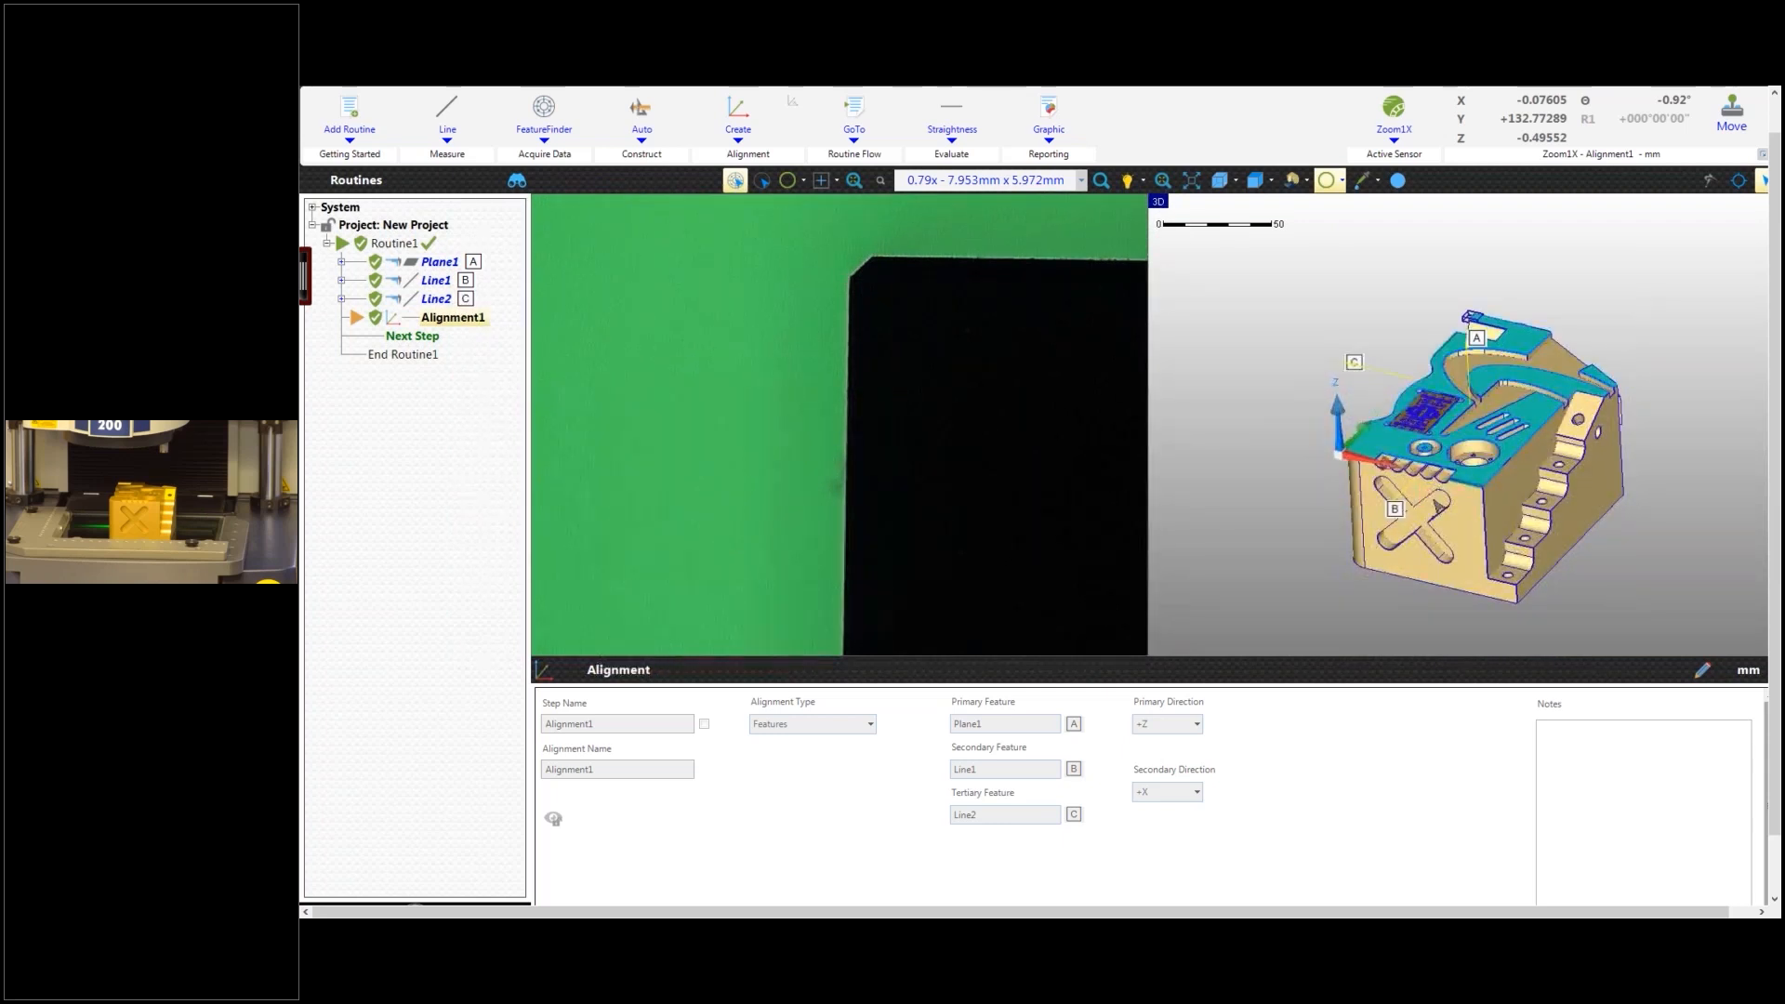